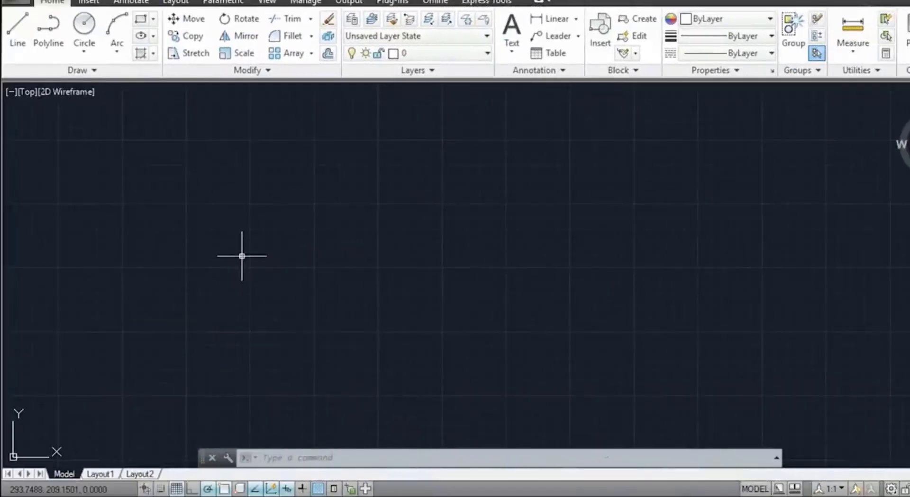
# - Draw a short horizontal line with the LINE command, starting at about 293.75, 210.27
pyautogui.write('LINE')
pyautogui.press('Return')
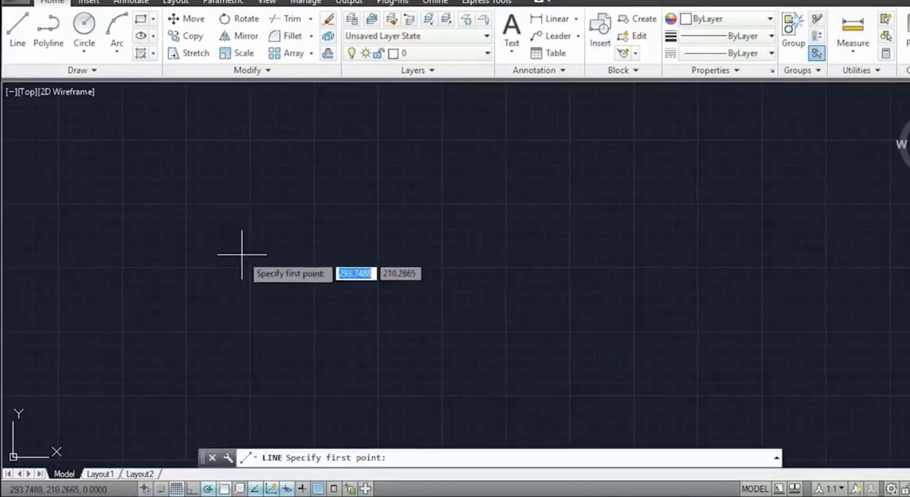
pyautogui.click(242, 255)
pyautogui.click(362, 255)
pyautogui.press('Escape')
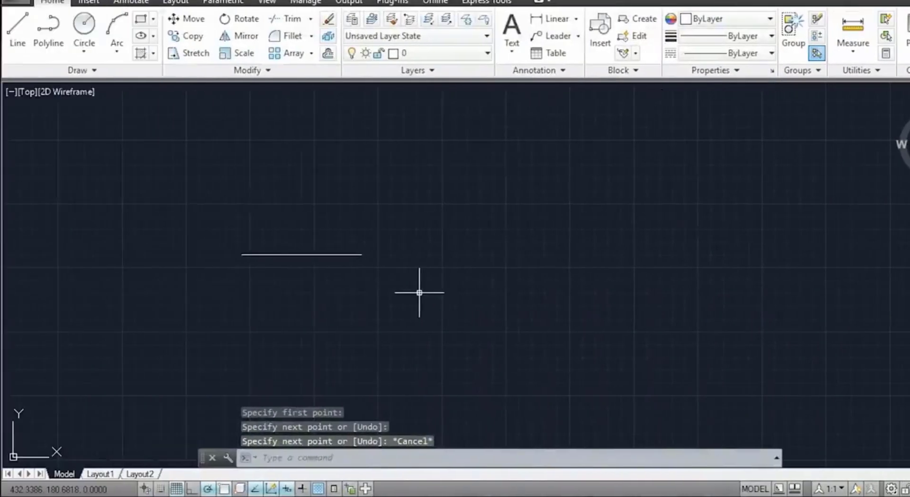
# - Run the OPTIONS command and look up the Multiline Text tool by its command name, MTEXT
pyautogui.write('options')
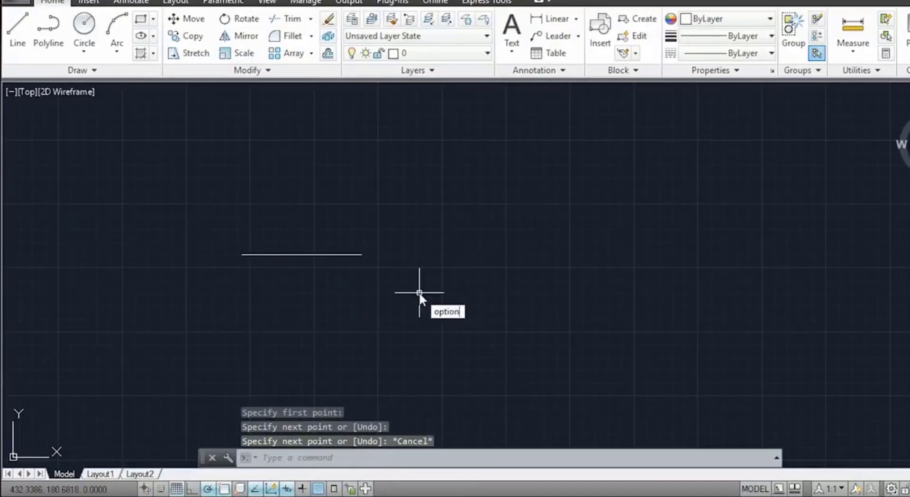
pyautogui.press('Return')
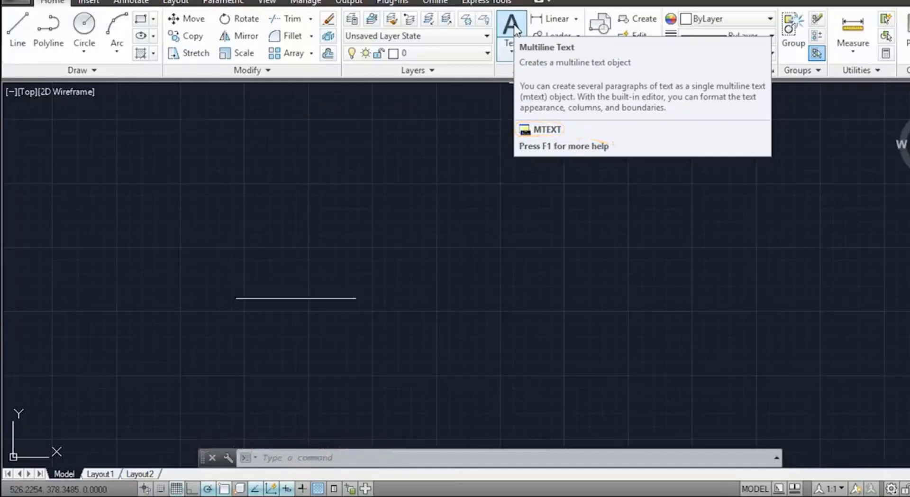
pyautogui.write('MTEXT')
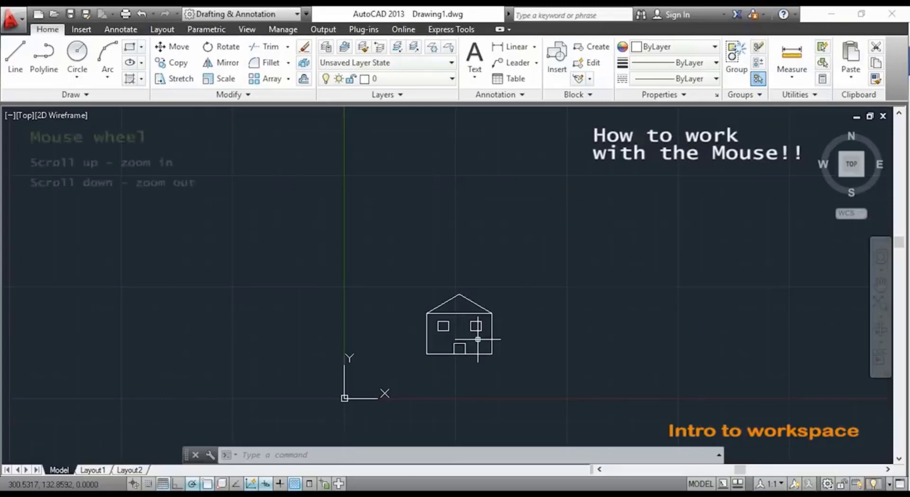
# - Examine the house drawing close up and from farther away, and open the shortcut menu in the empty area beside it
pyautogui.scroll(6, 478, 339)
pyautogui.scroll(2, 478, 339)
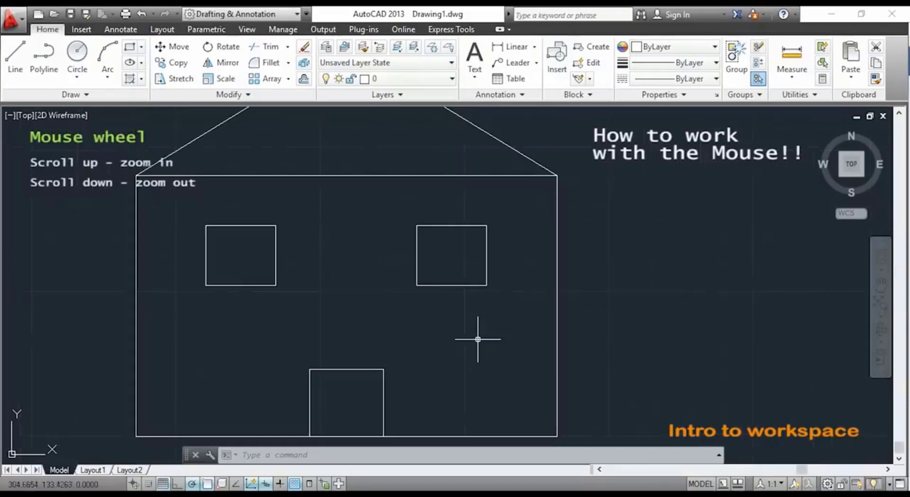
pyautogui.scroll(-6, 516, 236)
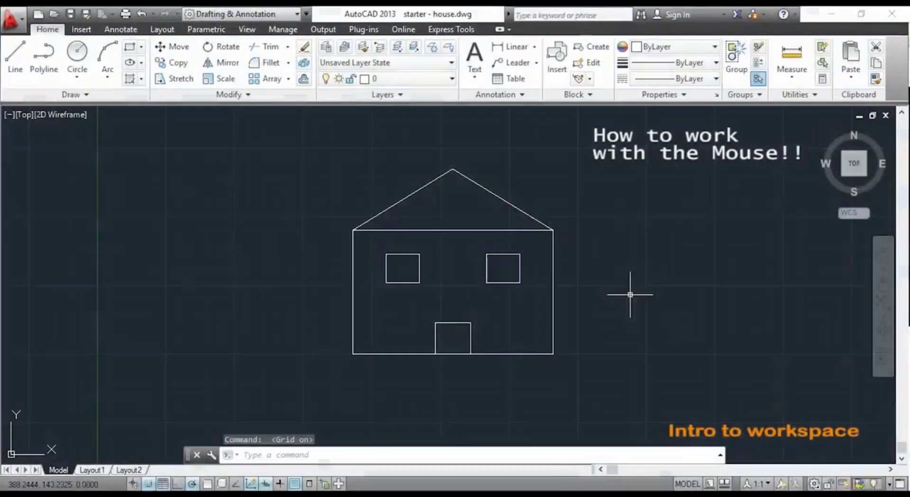
pyautogui.moveTo(630, 295)
pyautogui.mouseDown(button='middle')
pyautogui.moveTo(403, 289)
pyautogui.moveTo(394, 316)
pyautogui.moveTo(474, 381)
pyautogui.moveTo(589, 384)
pyautogui.moveTo(681, 333)
pyautogui.moveTo(685, 277)
pyautogui.moveTo(577, 252)
pyautogui.moveTo(517, 292)
pyautogui.mouseUp(button='middle')
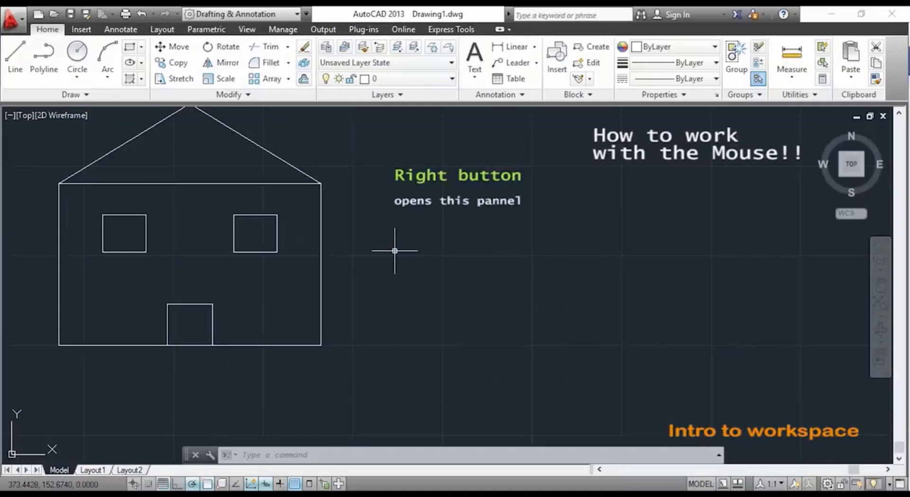
pyautogui.rightClick(394, 250)
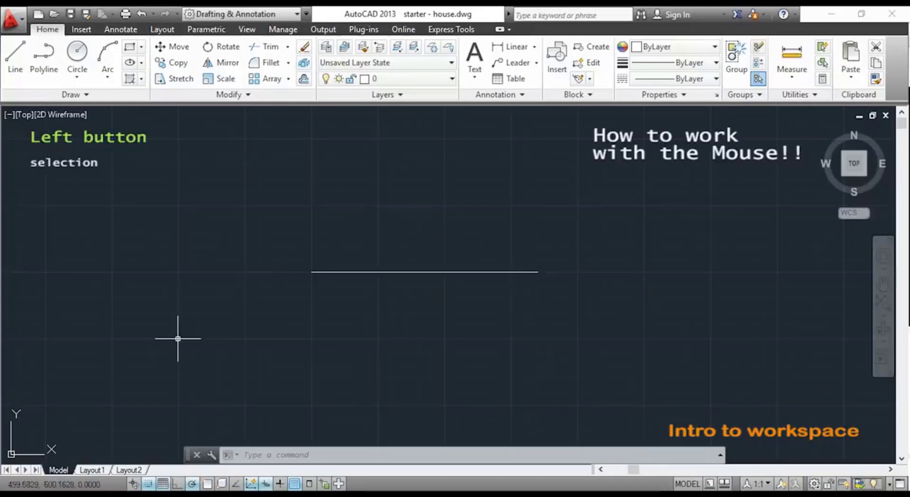
# - Window-select the line from left to right around its full length, clear it, and try the same selection over only its left part
pyautogui.click(178, 338)
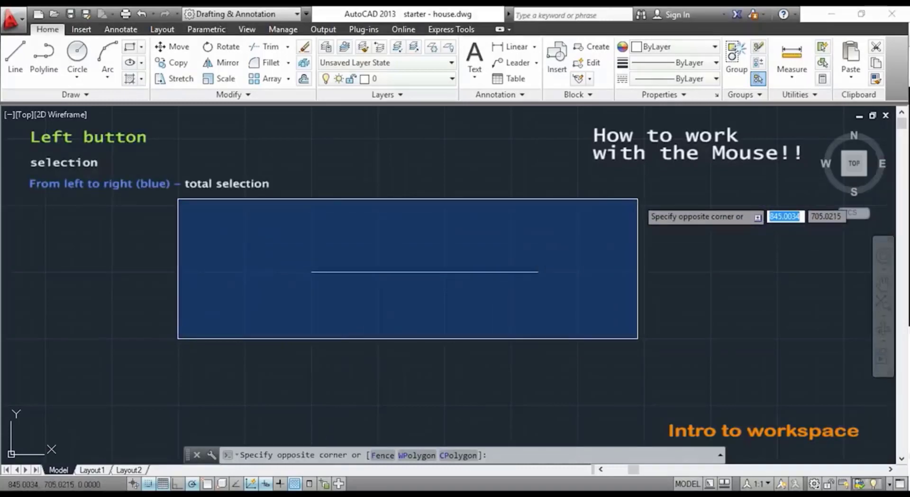
pyautogui.click(638, 199)
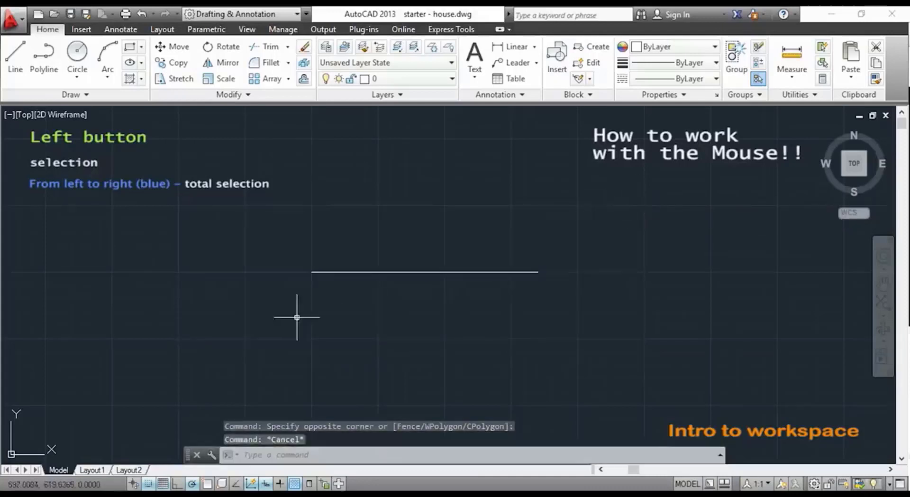
pyautogui.click(259, 323)
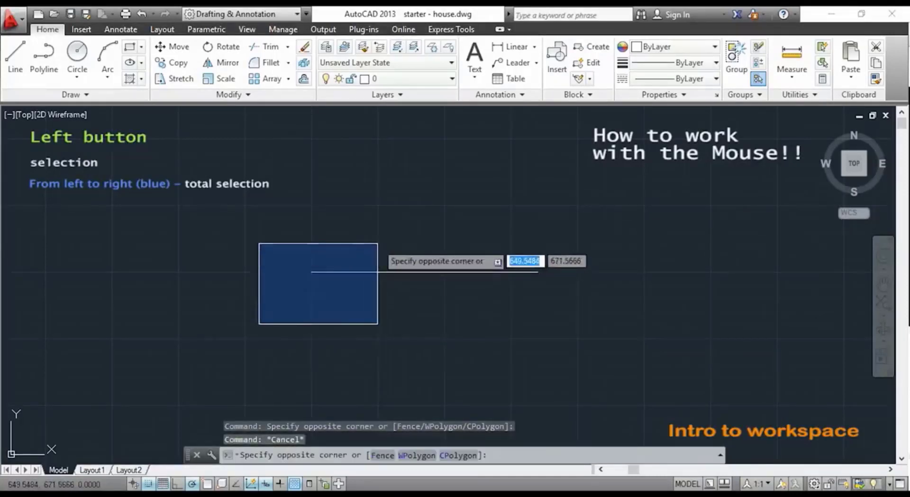
pyautogui.click(378, 243)
pyautogui.click(270, 313)
pyautogui.click(372, 239)
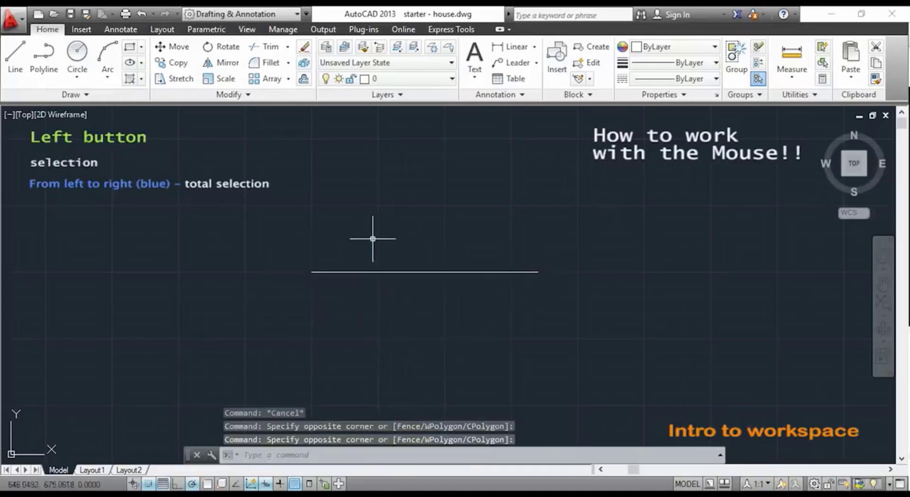
pyautogui.click(245, 313)
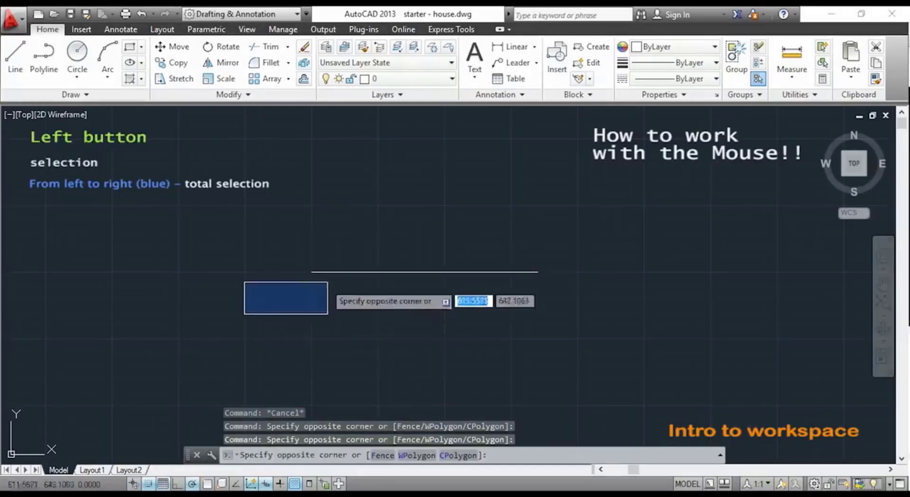
pyautogui.click(385, 235)
pyautogui.press('Escape')
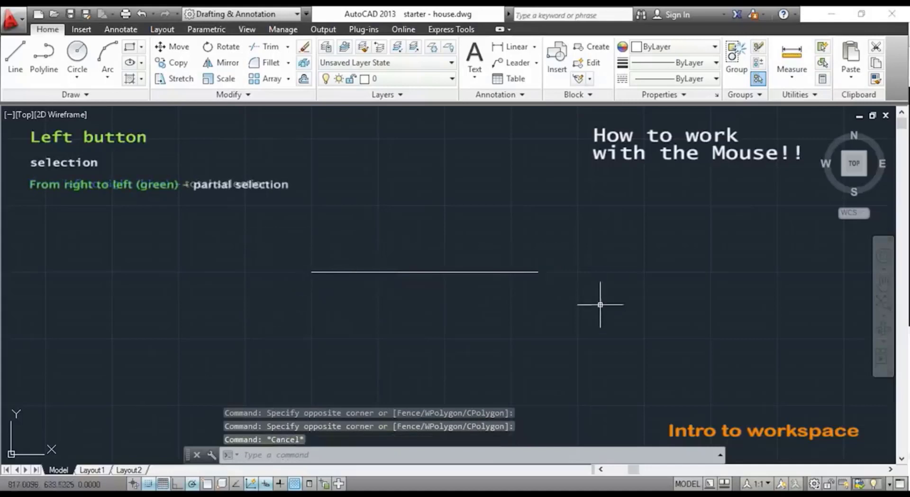
# - Select the line with a right-to-left crossing window over only its right end, and clear the selection
pyautogui.click(603, 321)
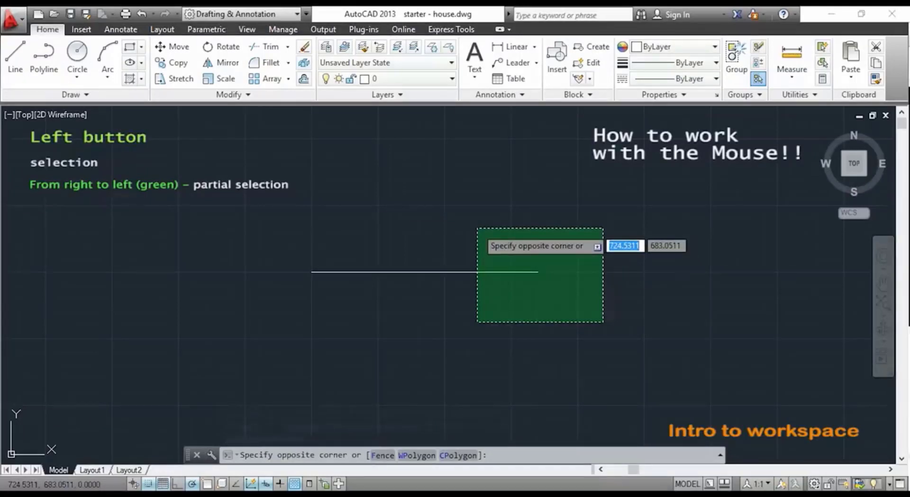
pyautogui.click(477, 228)
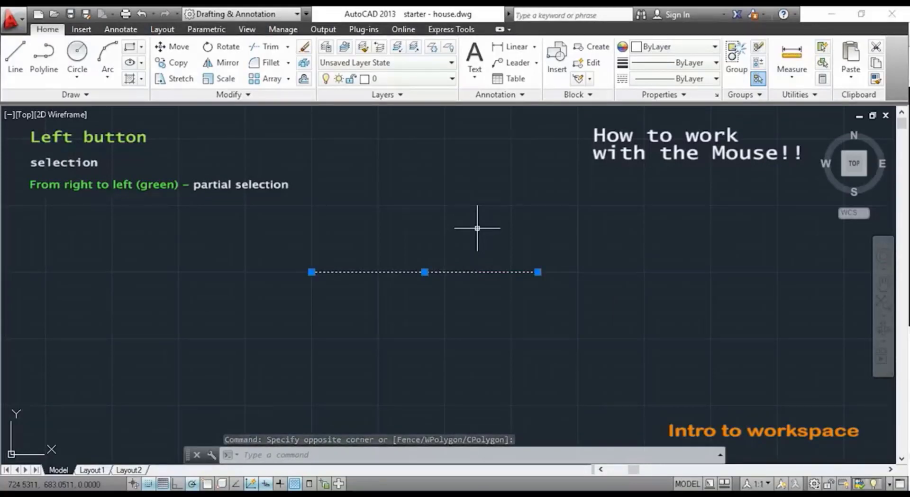
pyautogui.press('Escape')
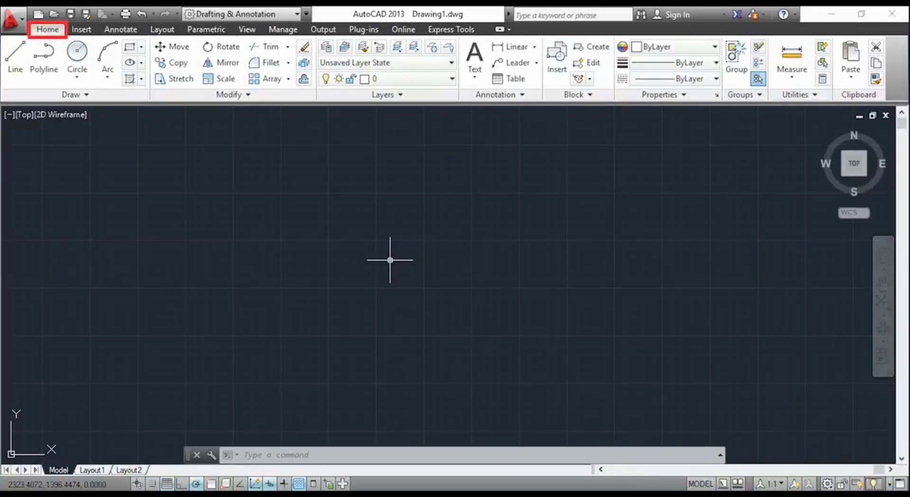
# - Draw a single freehand line sloping slightly downward to the right with the LINE command
pyautogui.click(16, 63)
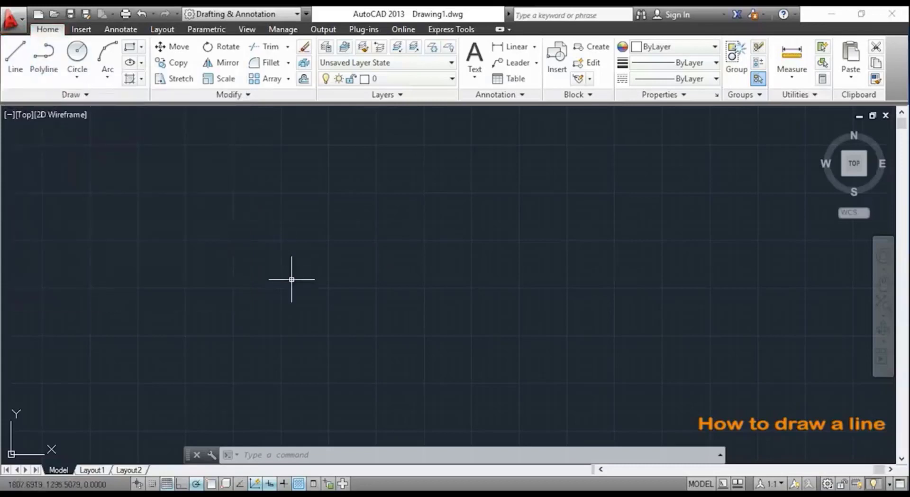
pyautogui.write('line')
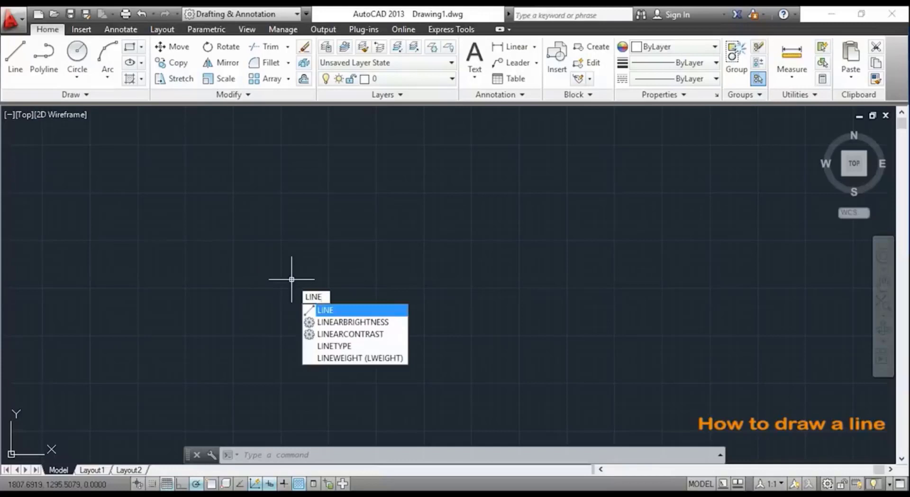
pyautogui.press('Return')
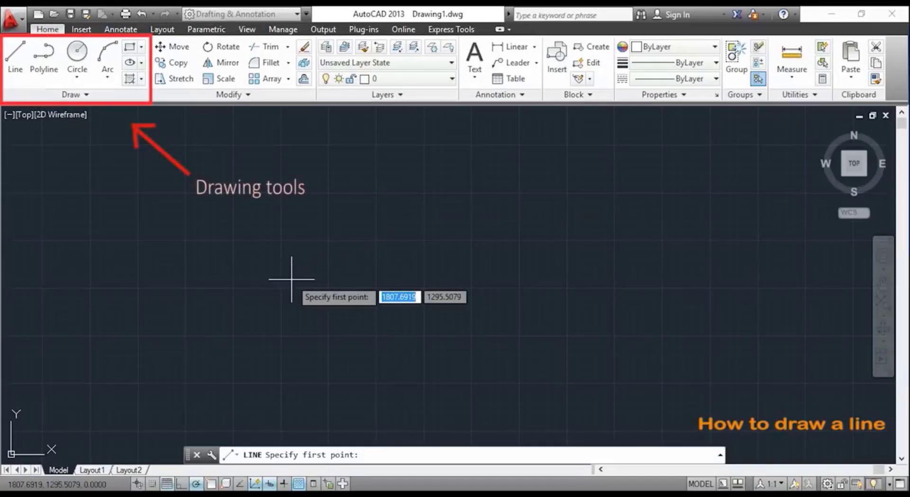
pyautogui.click(281, 240)
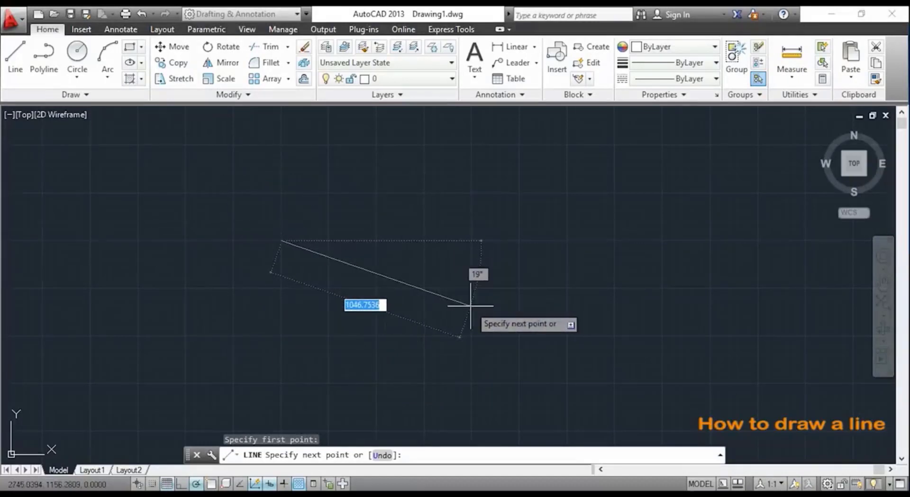
pyautogui.click(504, 278)
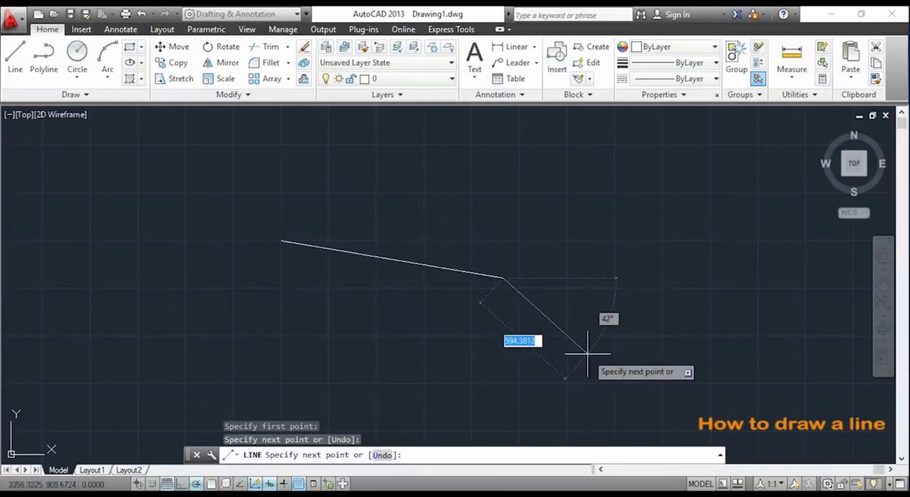
pyautogui.press('Escape')
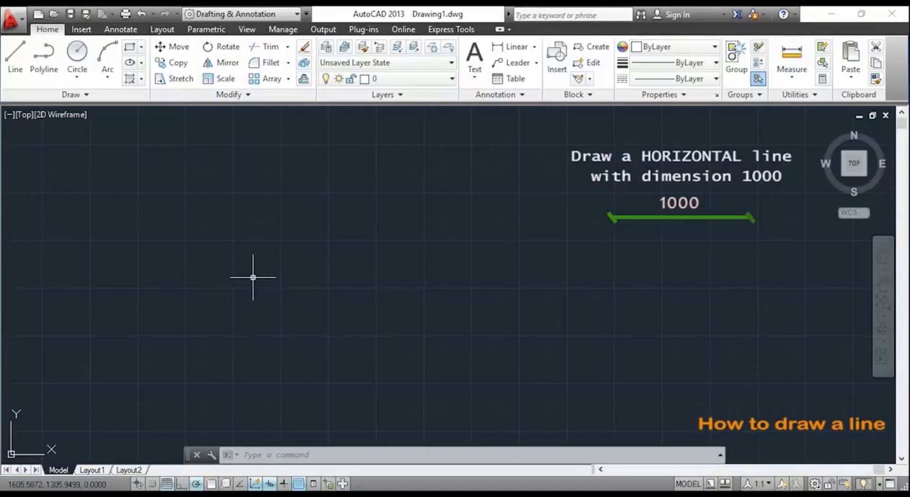
# - Draw a horizontal line 1000 units long to the right from a freely chosen start point, and leave it deselected
pyautogui.write('l')
pyautogui.press('Return')
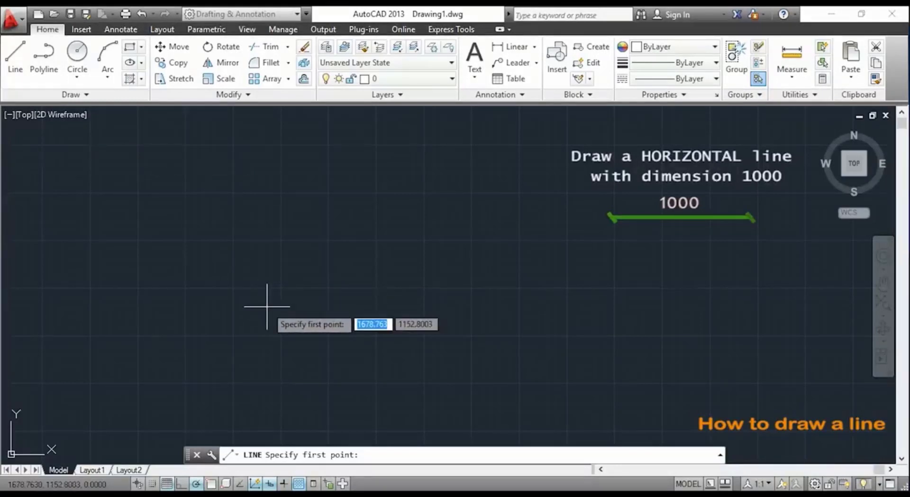
pyautogui.click(310, 270)
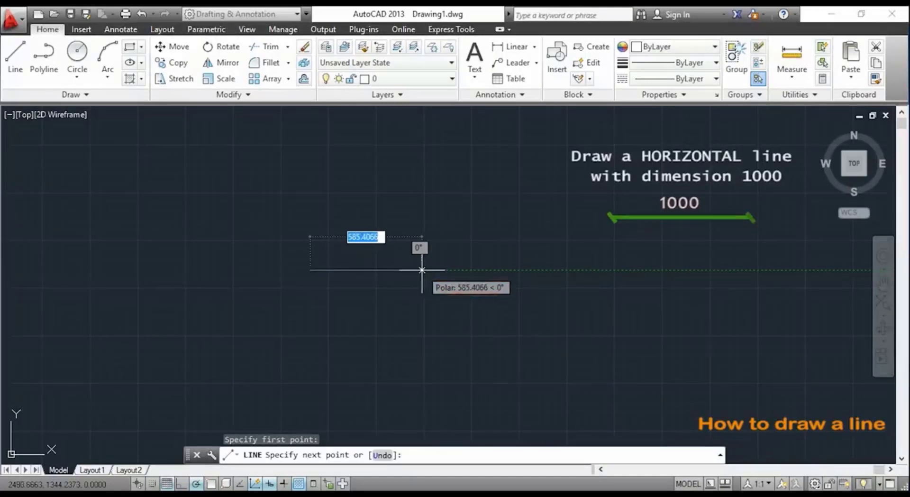
pyautogui.write('1000')
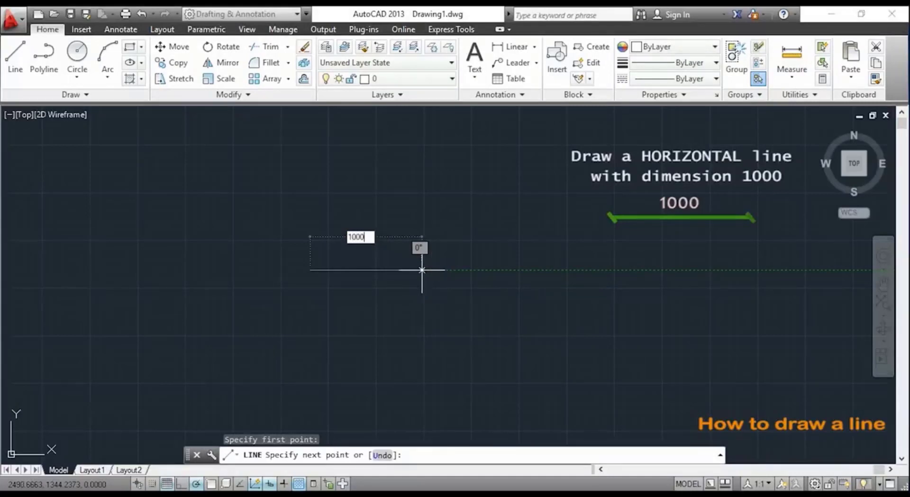
pyautogui.press('Return')
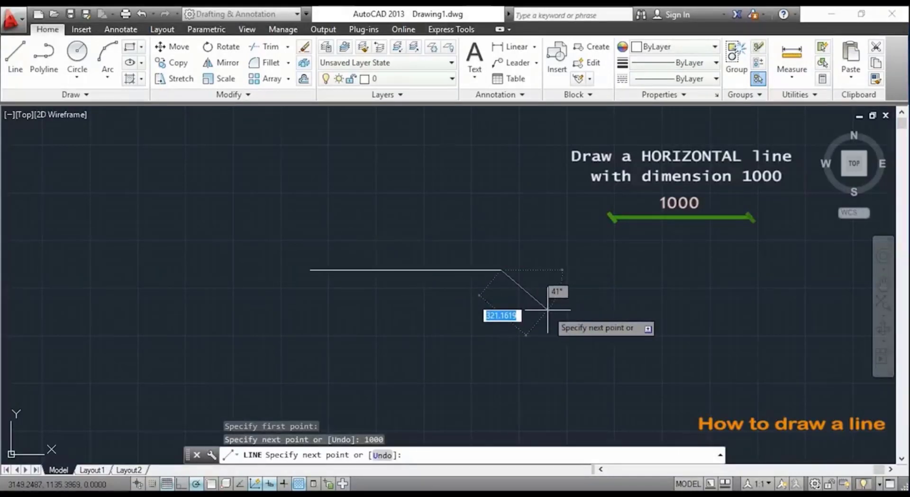
pyautogui.press('Escape')
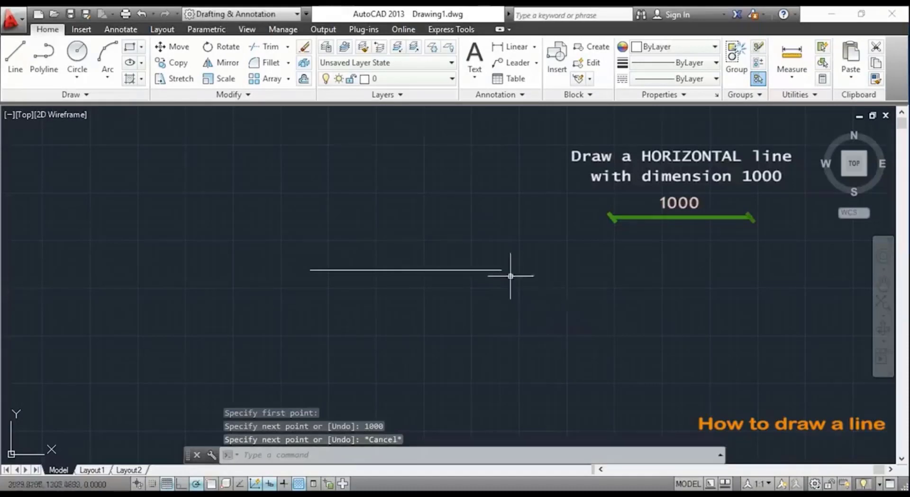
pyautogui.scroll(6, 442, 254)
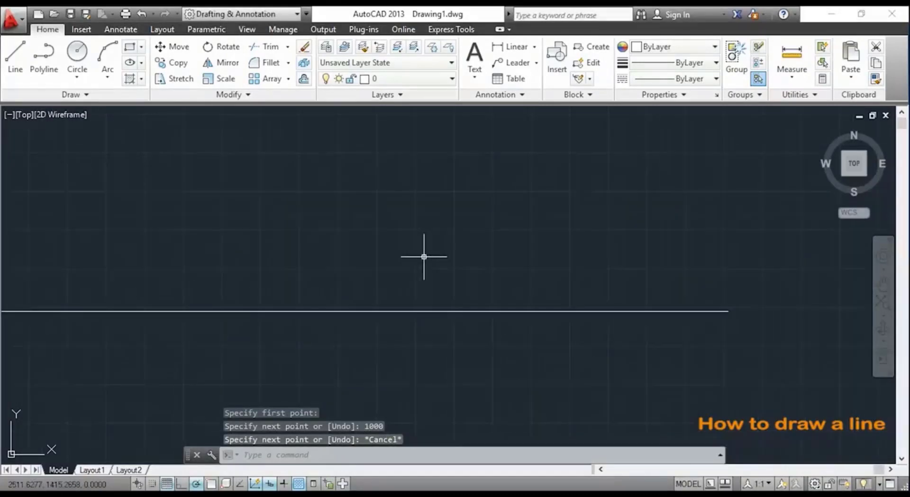
pyautogui.moveTo(356, 275); pyautogui.dragTo(391, 250, button='middle')
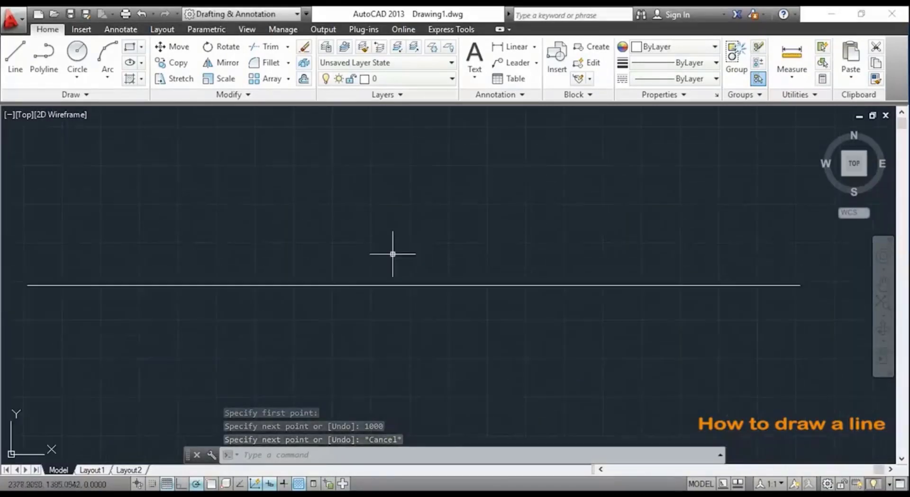
pyautogui.click(406, 285)
pyautogui.press('Escape')
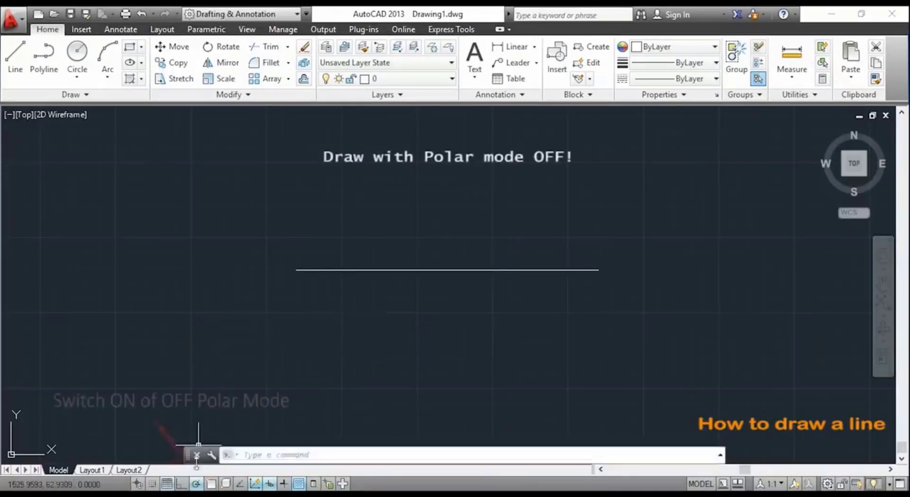
# - Turn polar tracking off and draw a freehand, nearly horizontal line below the existing 1000-unit line
pyautogui.click(195, 484)
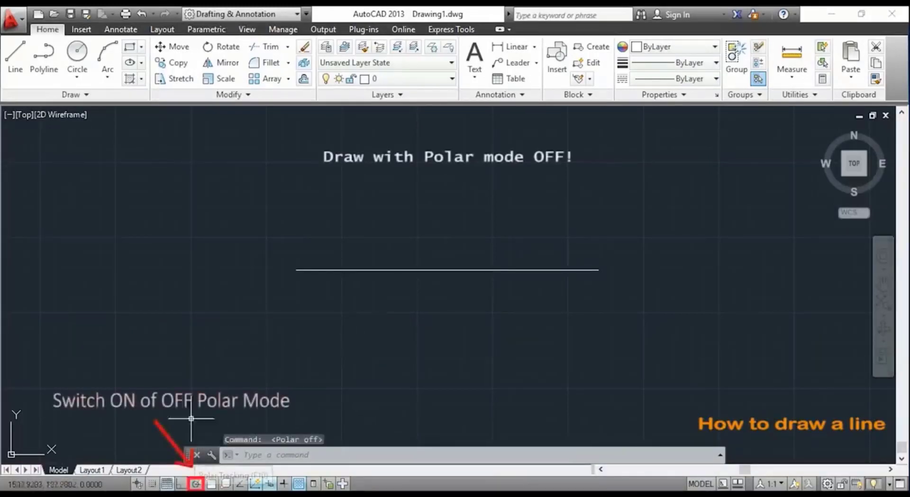
pyautogui.write('l')
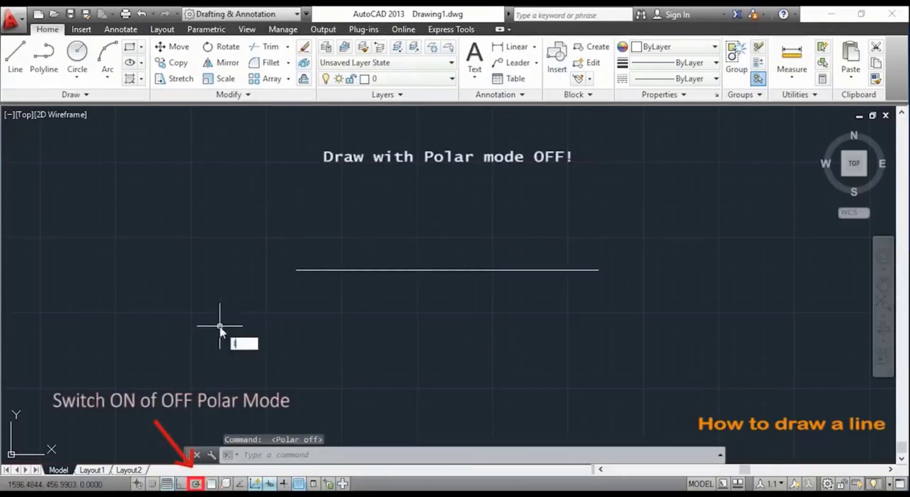
pyautogui.press('Return')
pyautogui.click(287, 333)
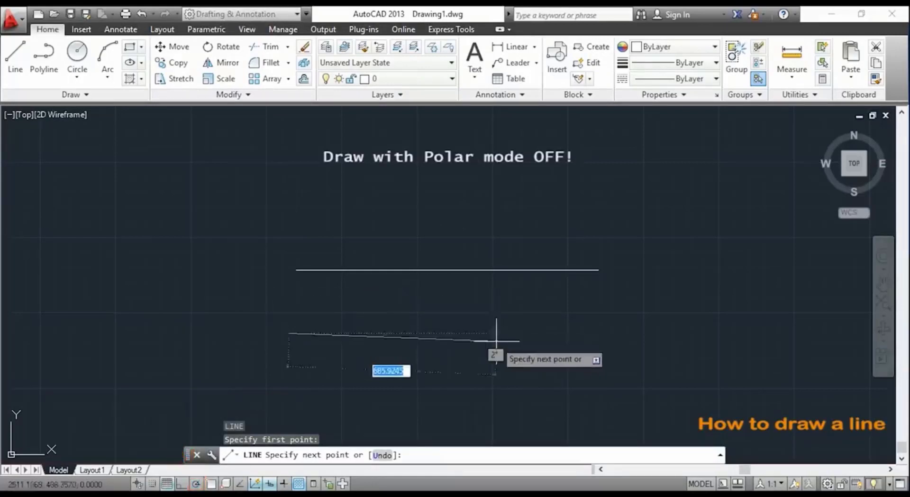
pyautogui.click(568, 332)
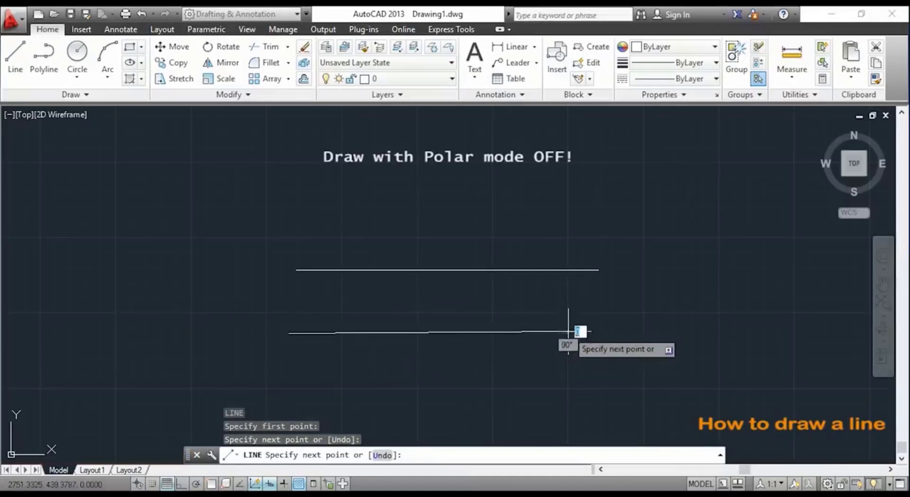
pyautogui.press('Escape')
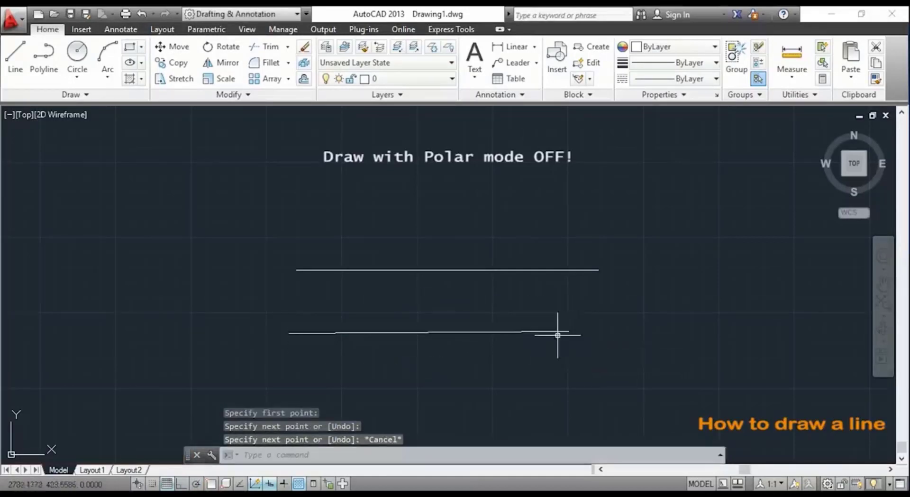
# - Inspect the slight slope of the lower freehand line, and delete that line
pyautogui.scroll(4, 558, 332)
pyautogui.scroll(-2, 539, 332)
pyautogui.scroll(3, 559, 334)
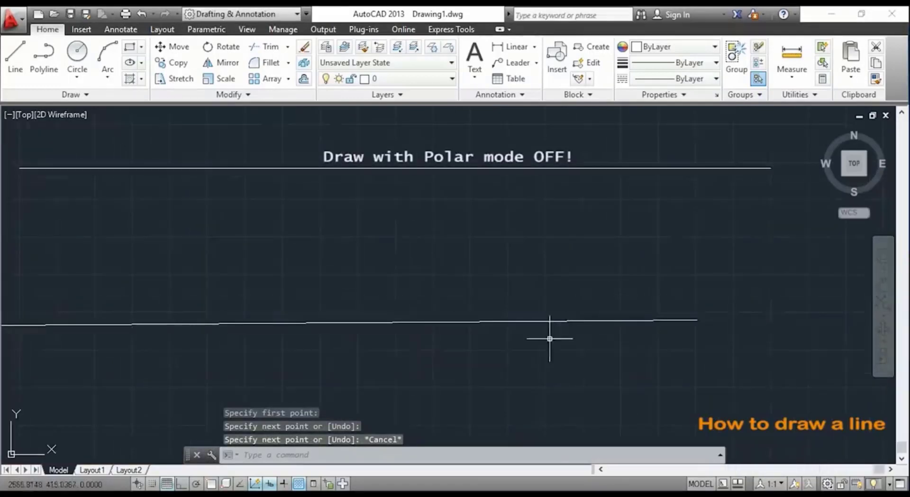
pyautogui.scroll(-4, 548, 335)
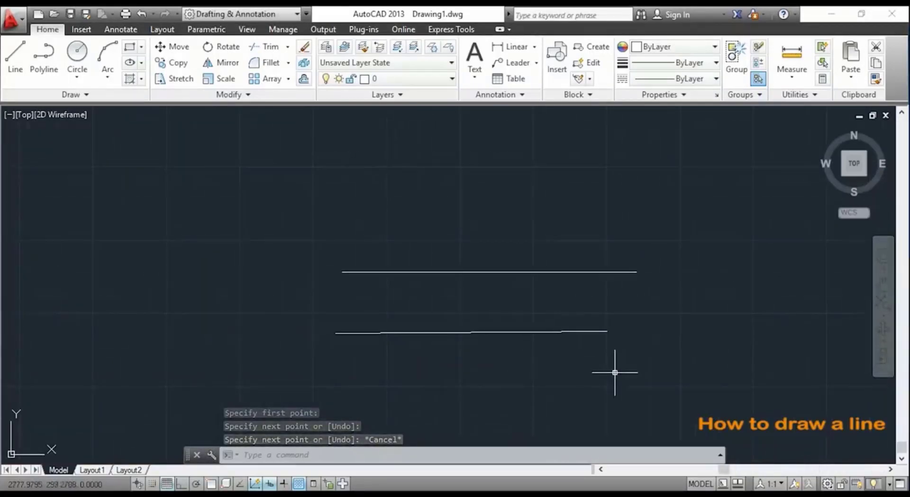
pyautogui.click(600, 331)
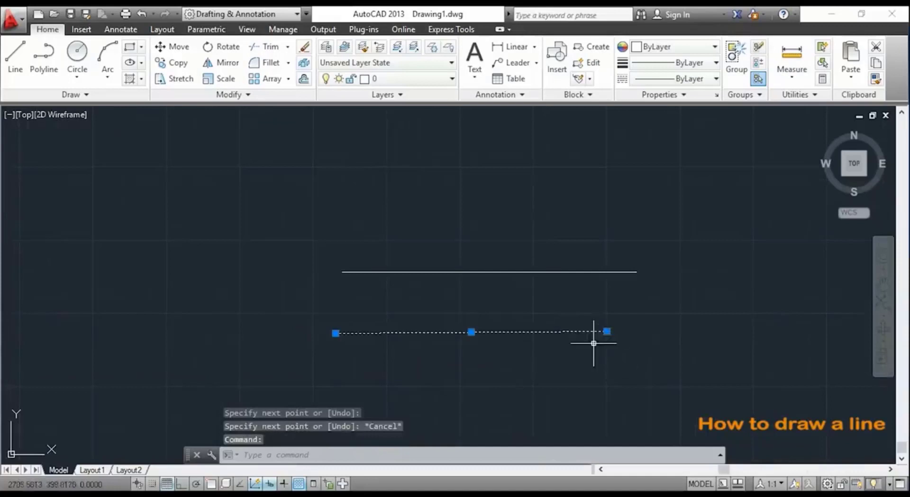
pyautogui.press('Delete')
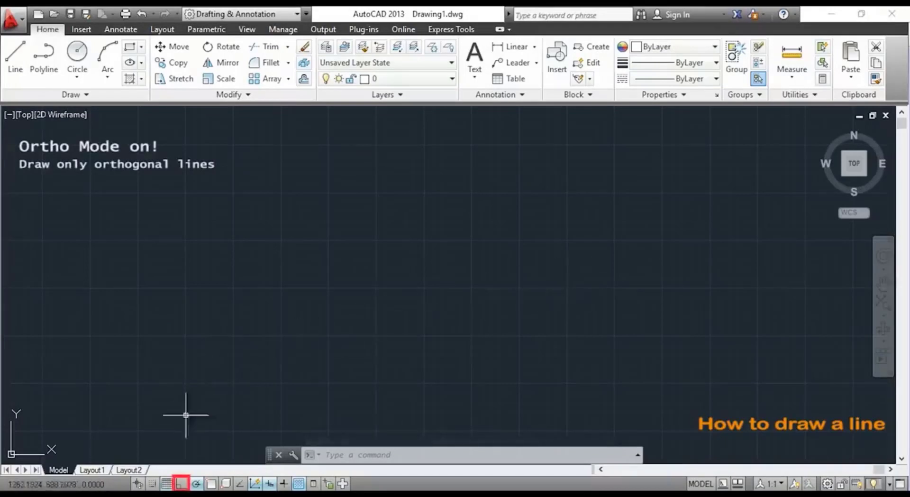
# - Turn Ortho mode on and start a line at a free point with a 100-unit segment to the right
pyautogui.click(181, 483)
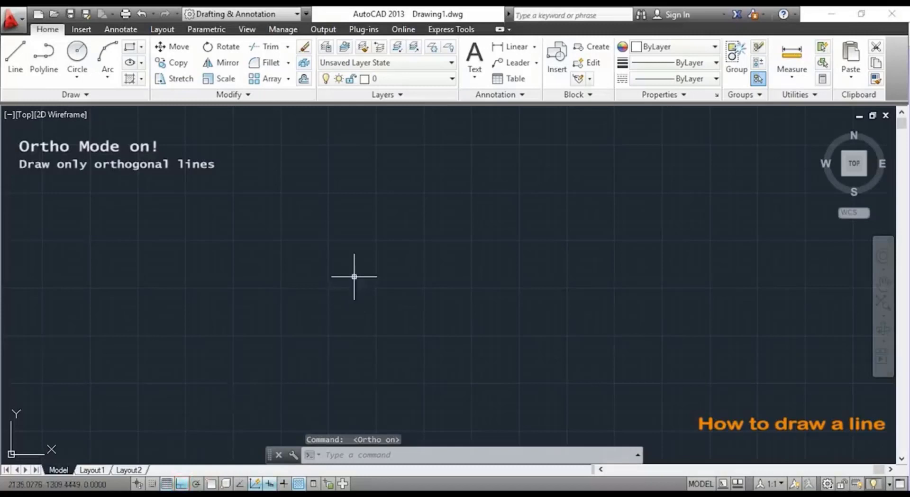
pyautogui.write('LINE')
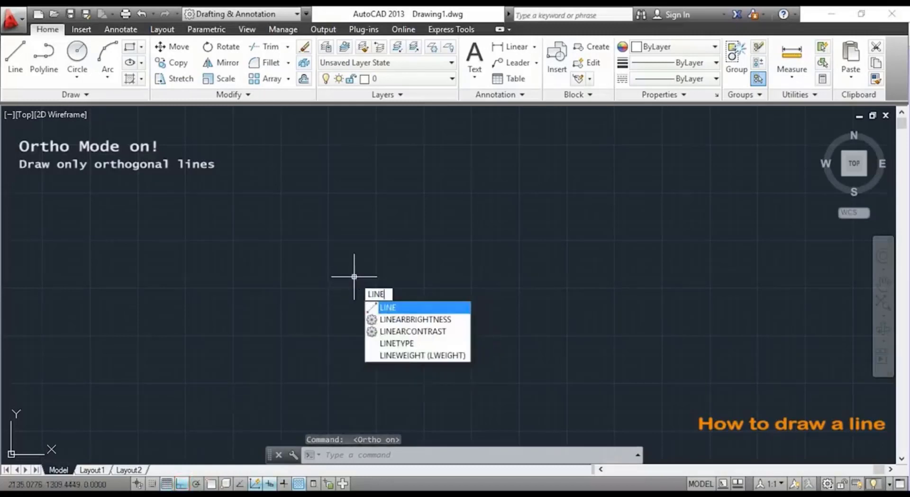
pyautogui.press('Return')
pyautogui.click(354, 276)
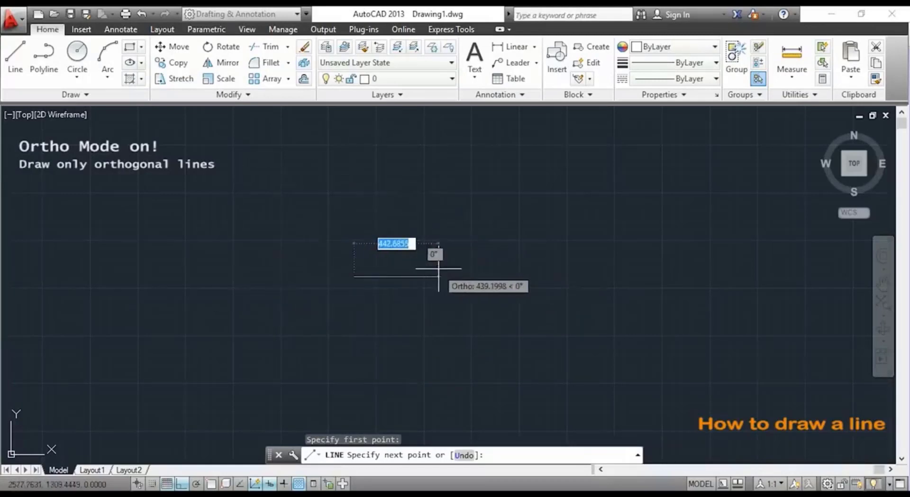
pyautogui.write('100')
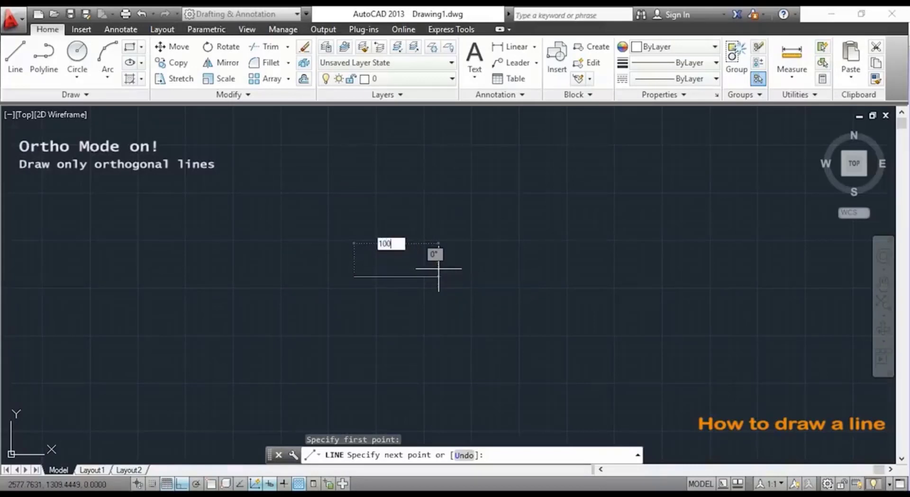
pyautogui.press('Return')
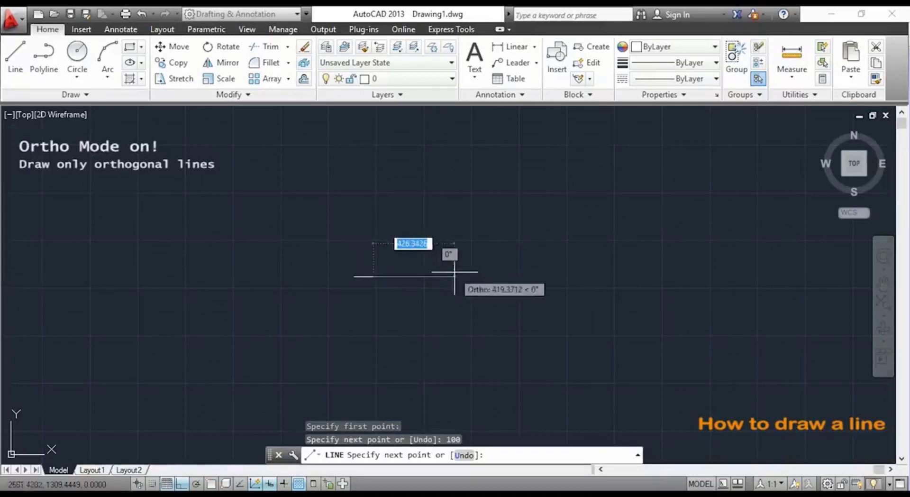
# - Continue the orthogonal line 200 units straight down and 100 units to the right
pyautogui.scroll(5, 351, 300)
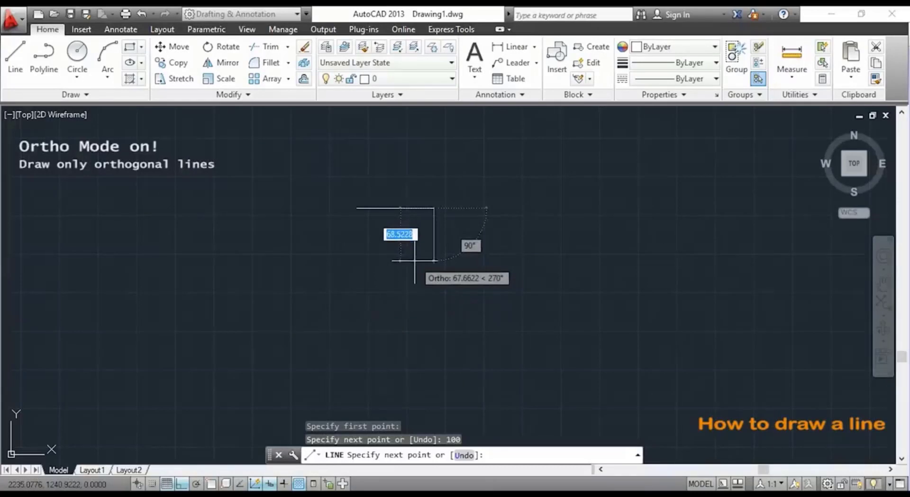
pyautogui.write('200')
pyautogui.press('Return')
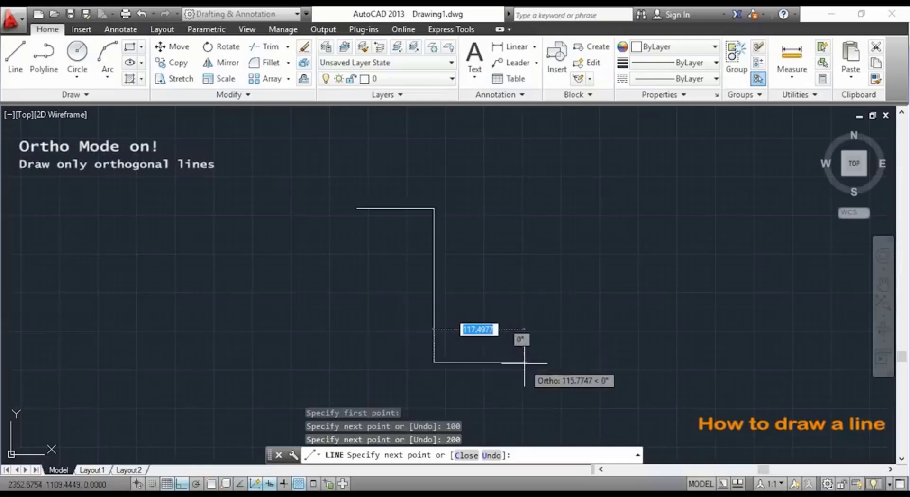
pyautogui.write('100')
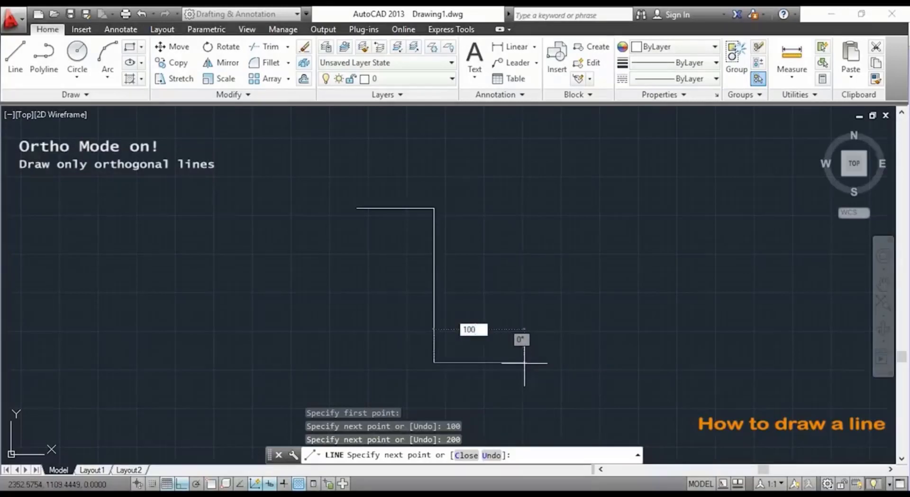
pyautogui.press('Return')
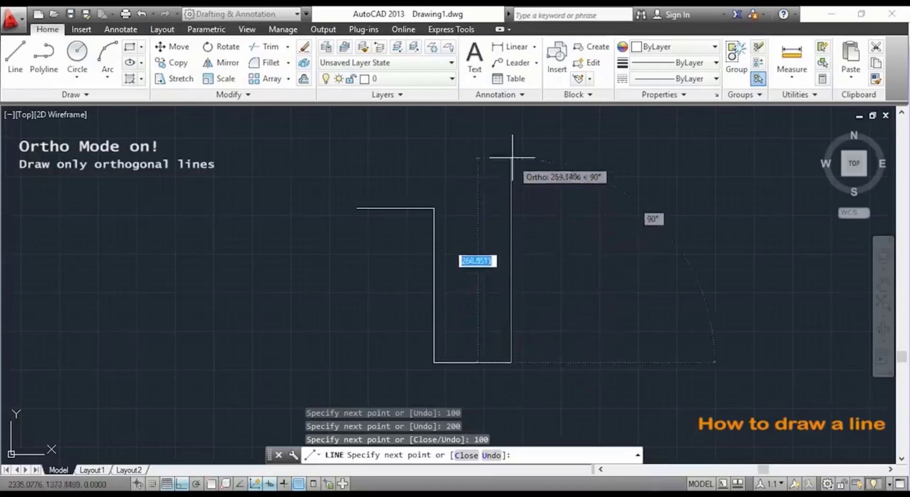
# - Extend the orthogonal line 300 units straight up and 200 units to the left
pyautogui.write('300')
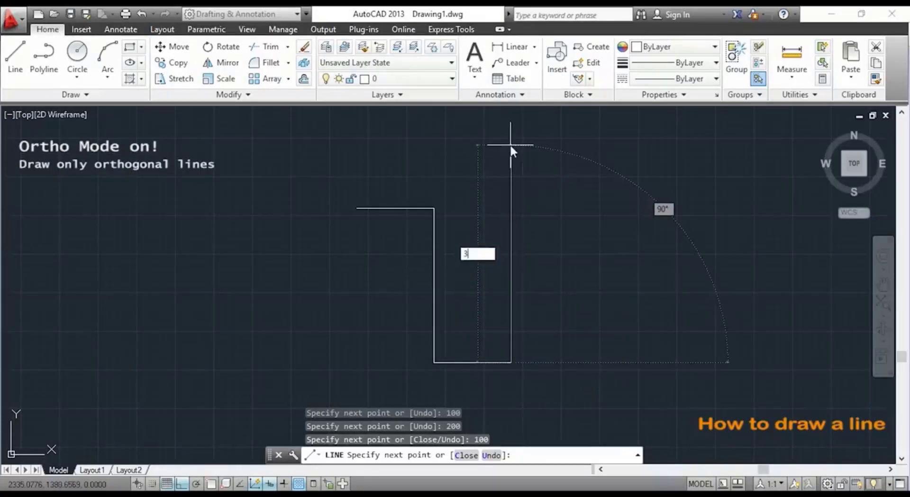
pyautogui.press('Return')
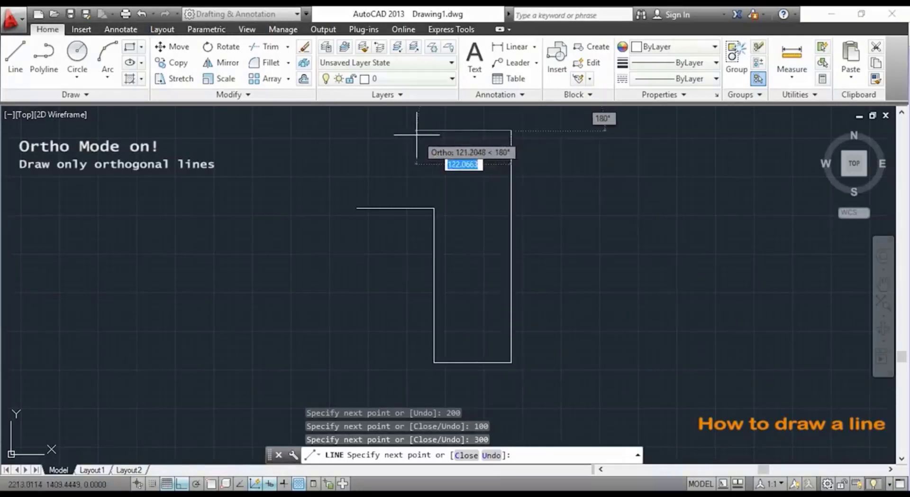
pyautogui.write('200')
pyautogui.press('Return')
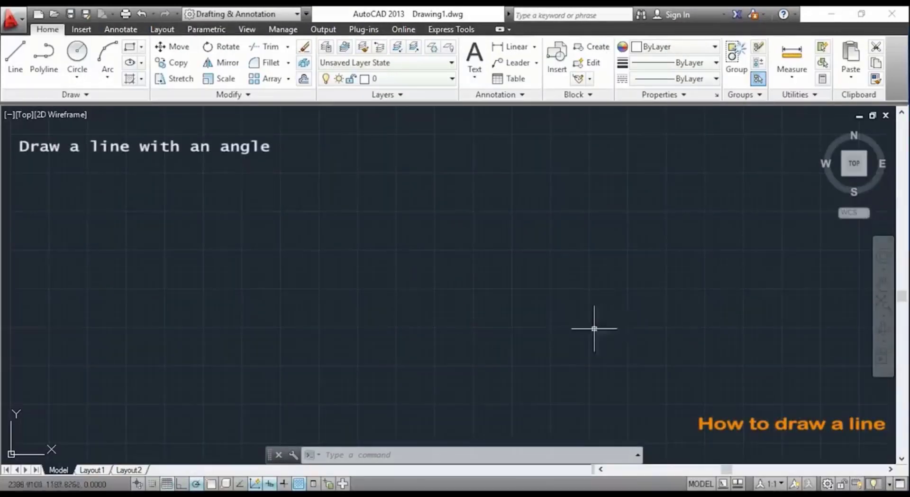
# - Start a new line at a free point with a horizontal segment 200 units long to the right
pyautogui.click(15, 56)
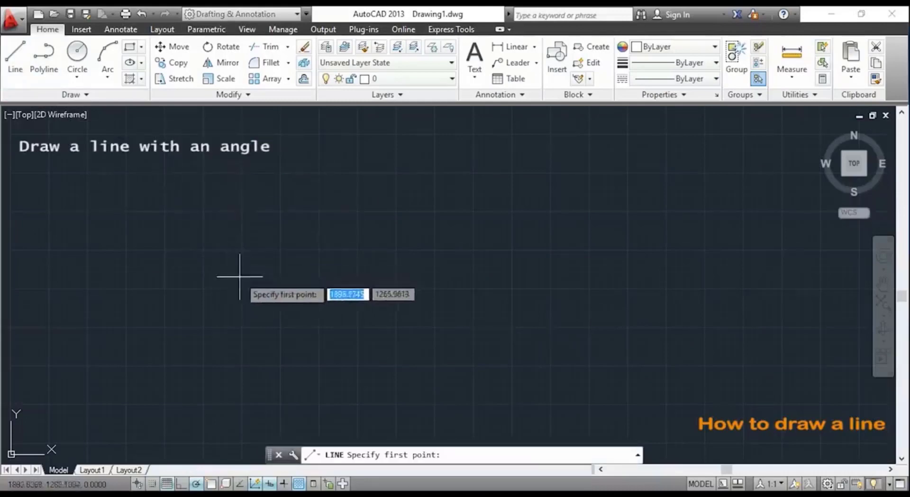
pyautogui.click(267, 289)
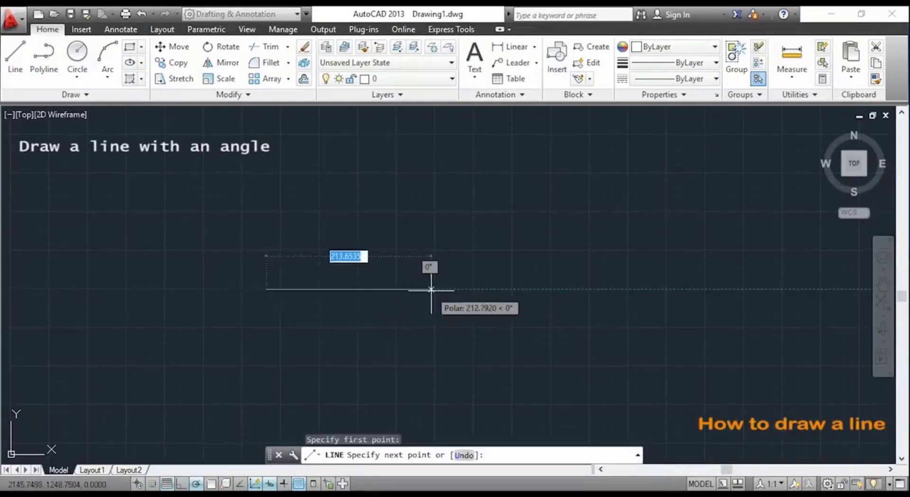
pyautogui.write('200')
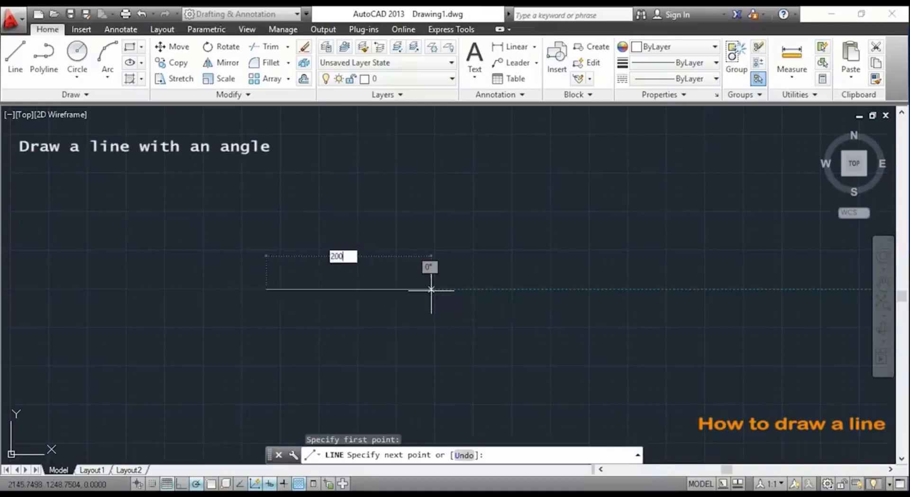
pyautogui.press('Return')
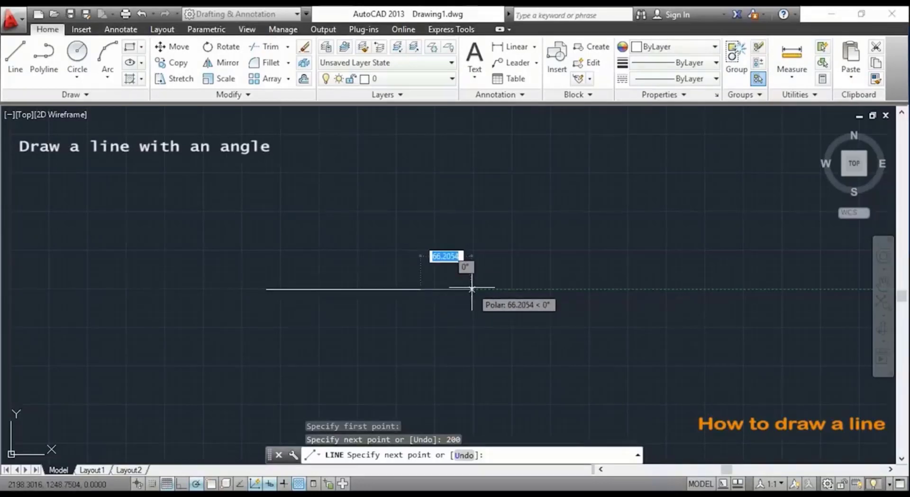
# - Continue the line from the horizontal segment's end with a 200-unit segment rising at a 30° angle
pyautogui.write('200')
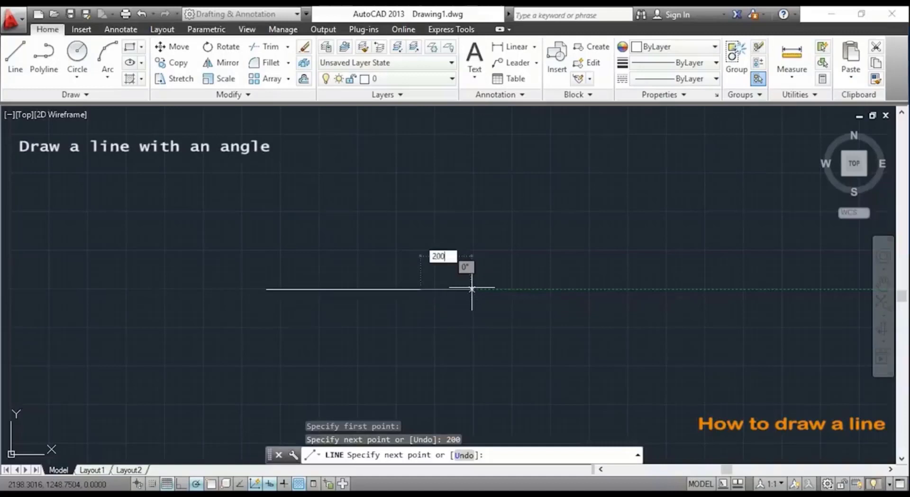
pyautogui.press('Tab')
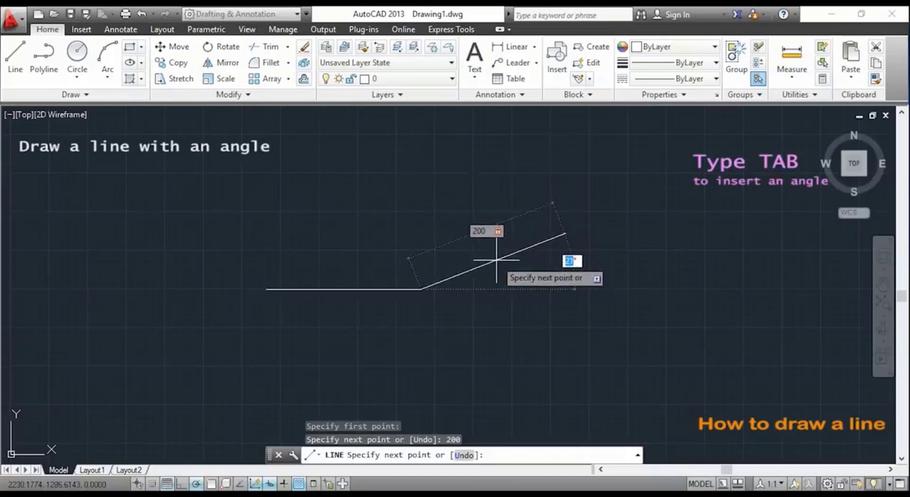
pyautogui.write('30')
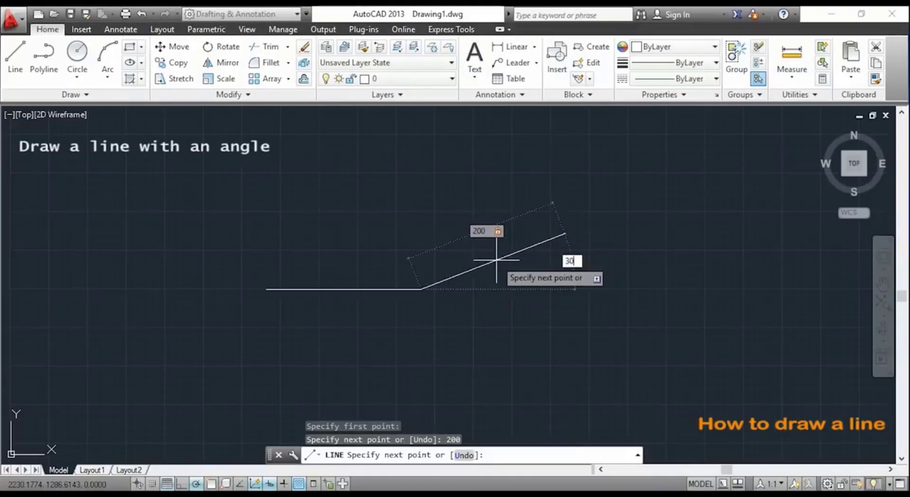
pyautogui.press('Return')
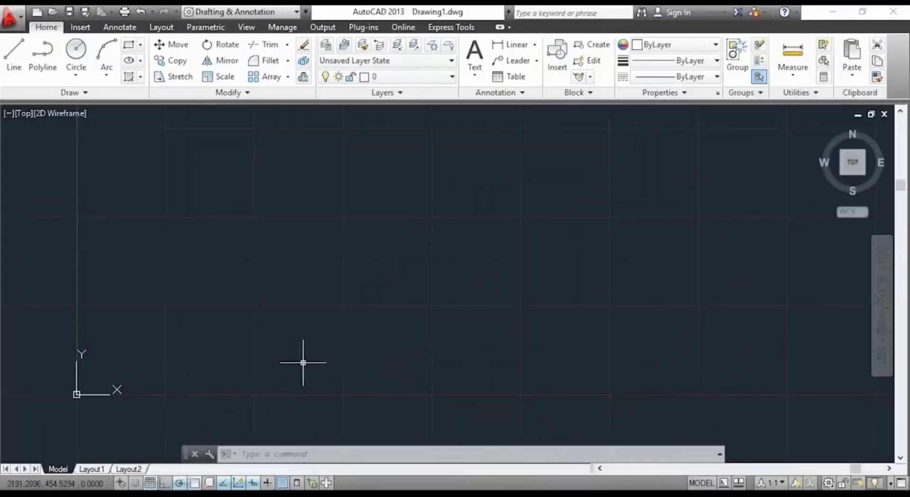
# - Open the drawing units settings with UNITS, and set the length type to Decimal and its precision to 0
pyautogui.write('UNITs')
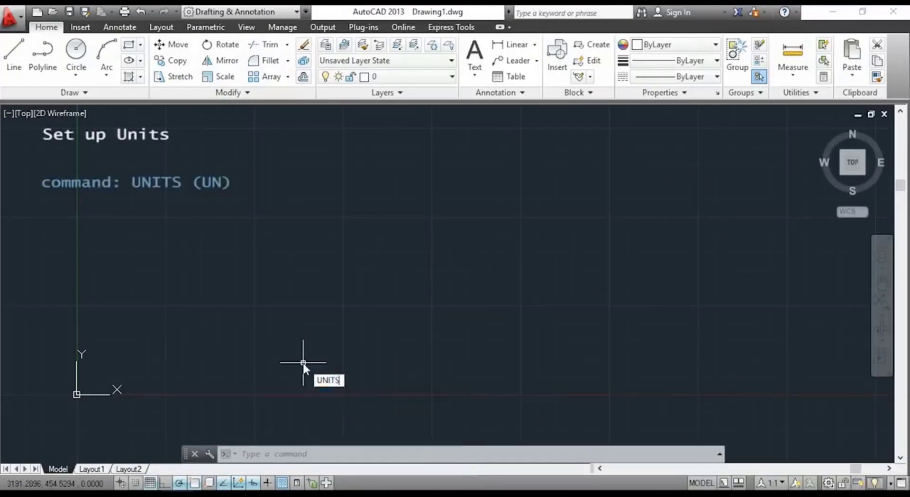
pyautogui.press('Return')
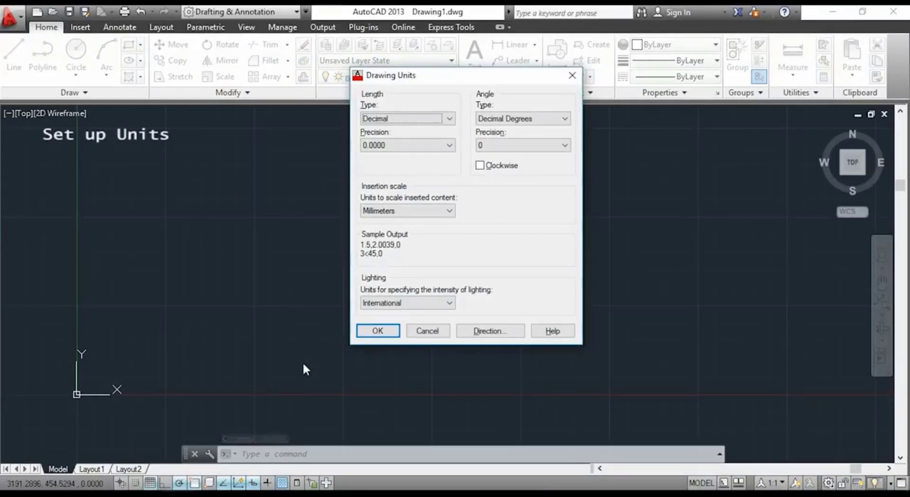
pyautogui.click(449, 120)
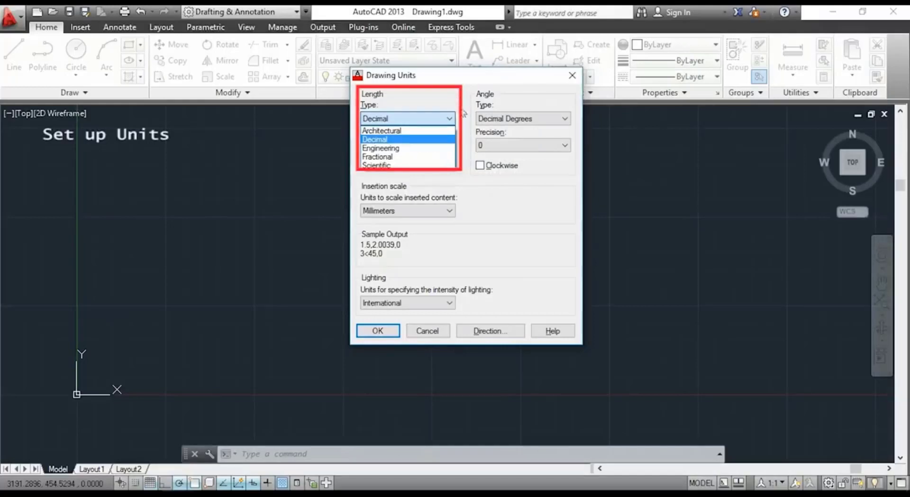
pyautogui.click(445, 139)
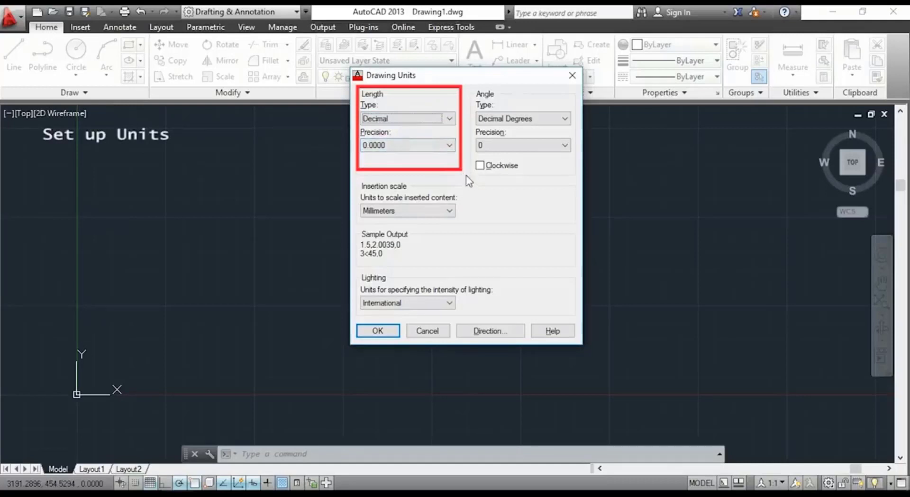
pyautogui.click(450, 148)
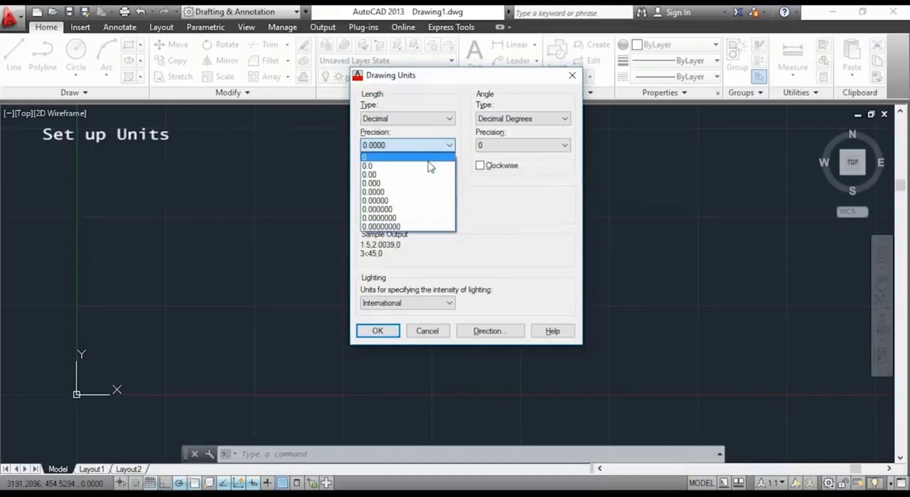
pyautogui.click(431, 157)
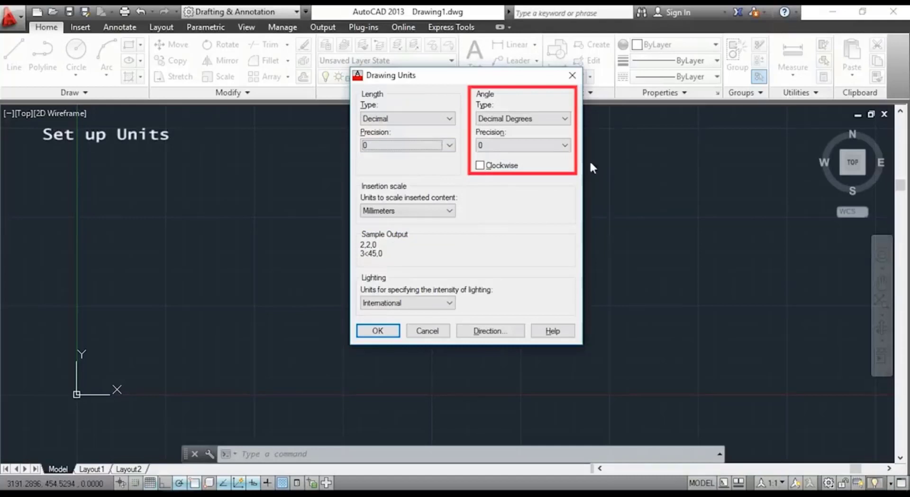
# - Keep Decimal Degrees as the angle type and Millimeters as the insertion scale, and accept the drawing units
pyautogui.click(567, 121)
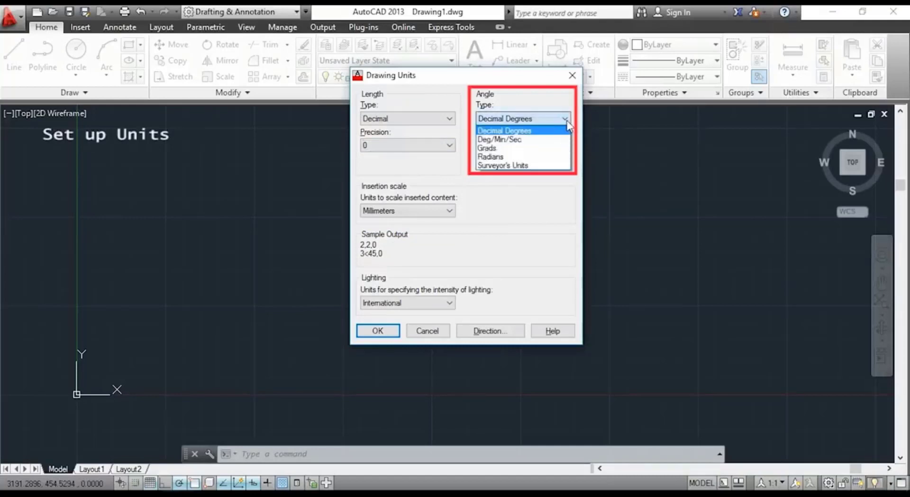
pyautogui.click(566, 121)
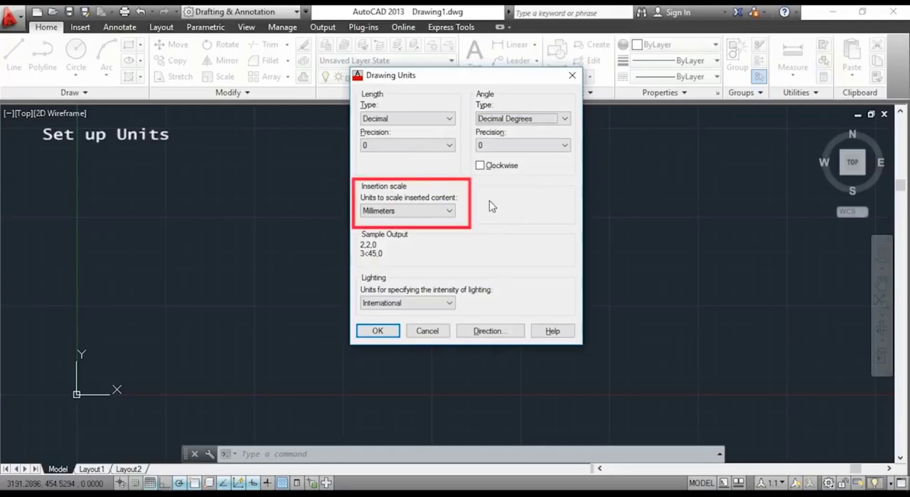
pyautogui.click(450, 211)
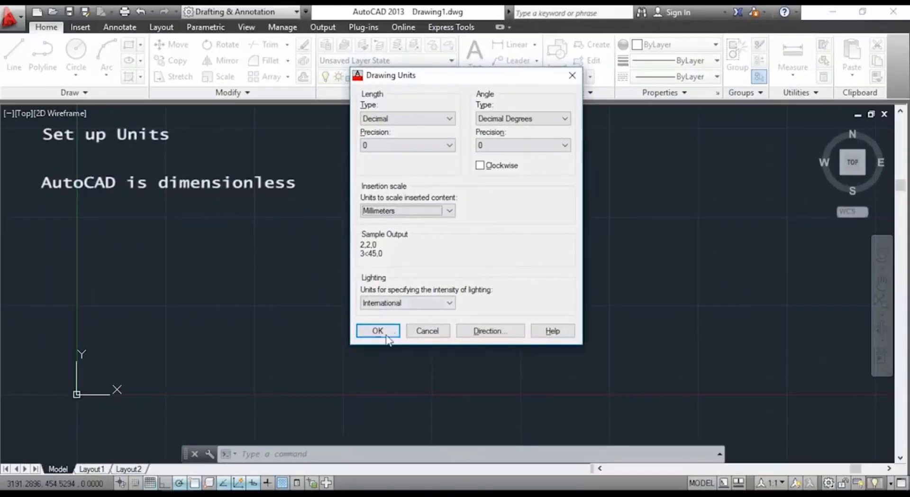
pyautogui.click(378, 330)
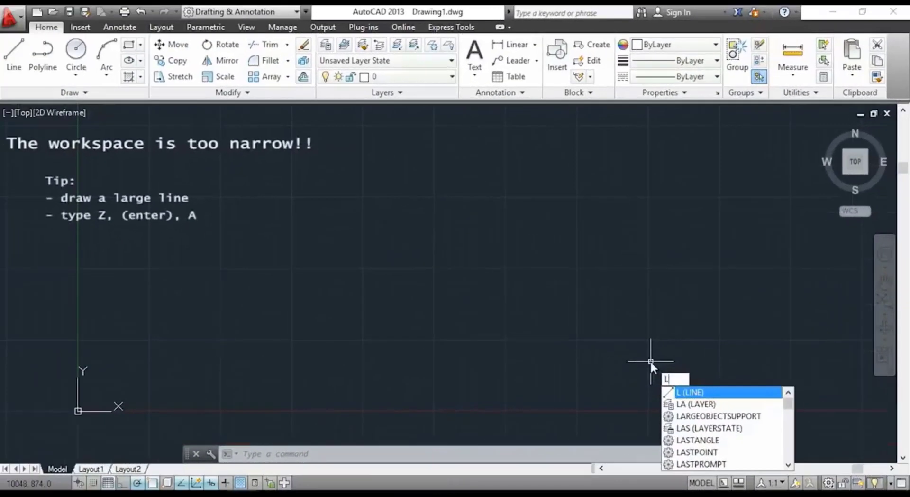
# - Draw a horizontal line 100000 units long to the right from a free point
pyautogui.press('Return')
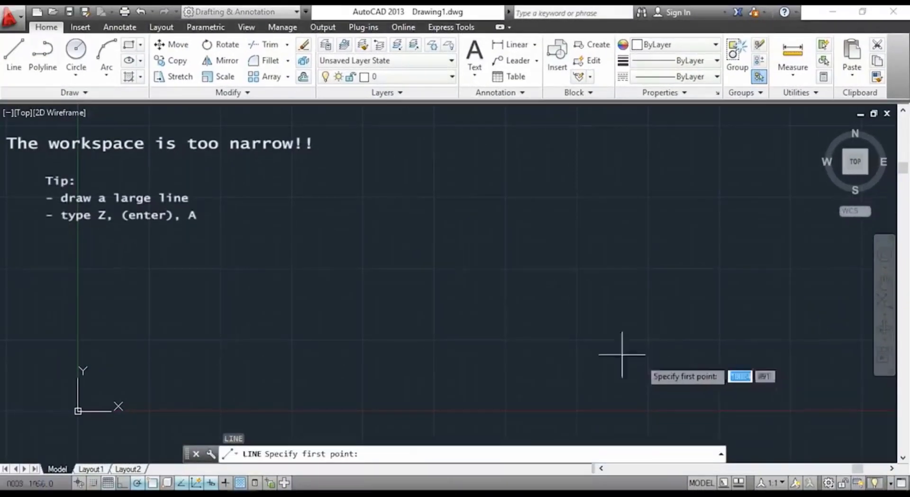
pyautogui.click(242, 274)
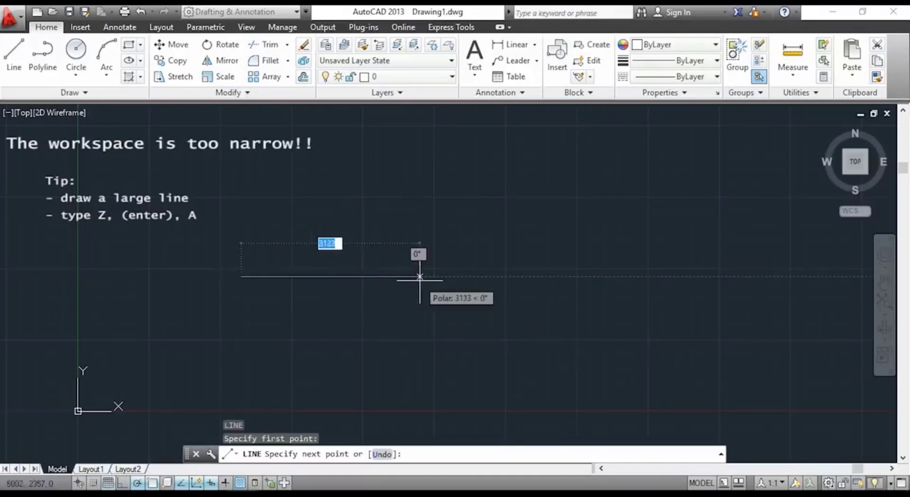
pyautogui.write('100')
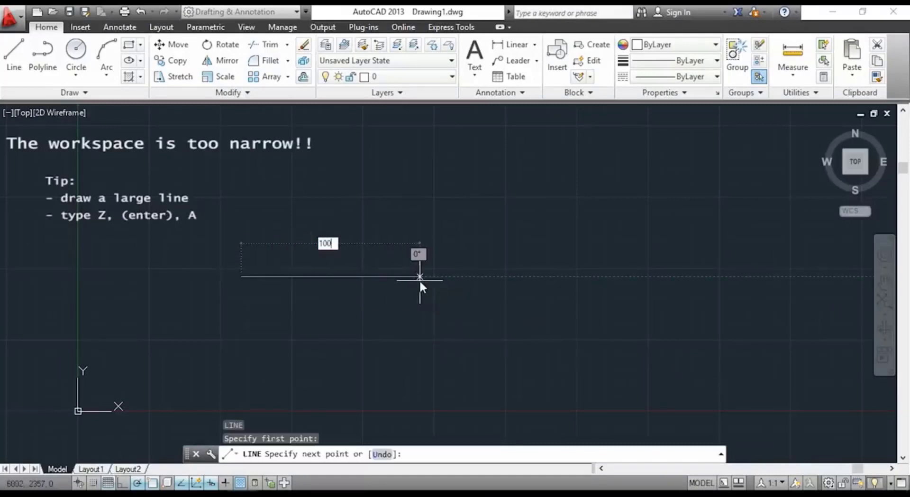
pyautogui.write('000')
pyautogui.press('Return')
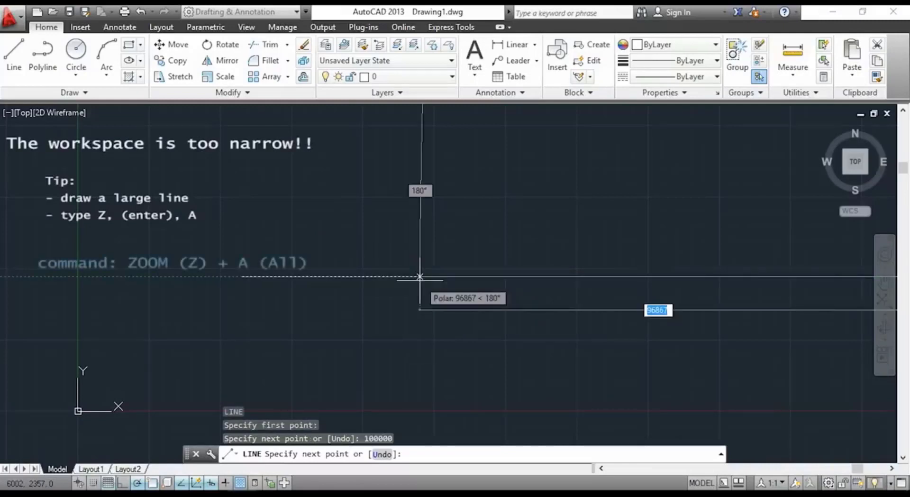
pyautogui.press('Escape')
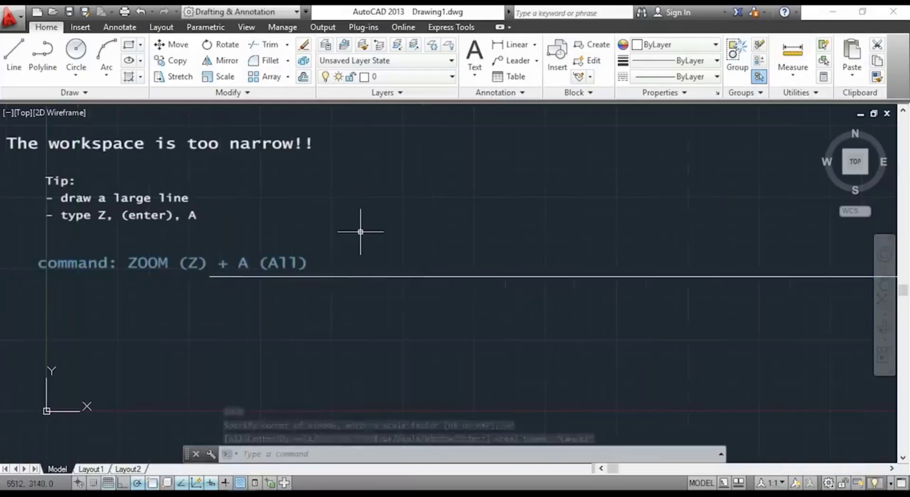
# - Enlarge the visible workspace with ZOOM All so that the whole long line can be viewed
pyautogui.write('z')
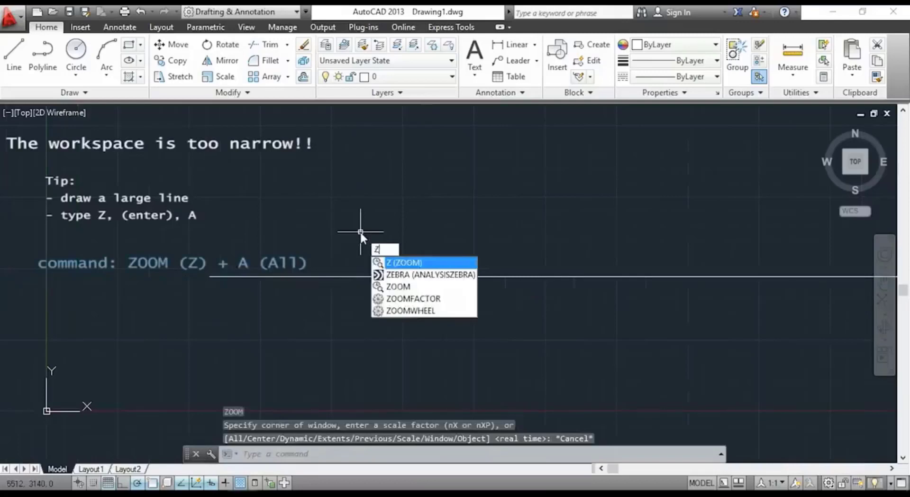
pyautogui.press('Return')
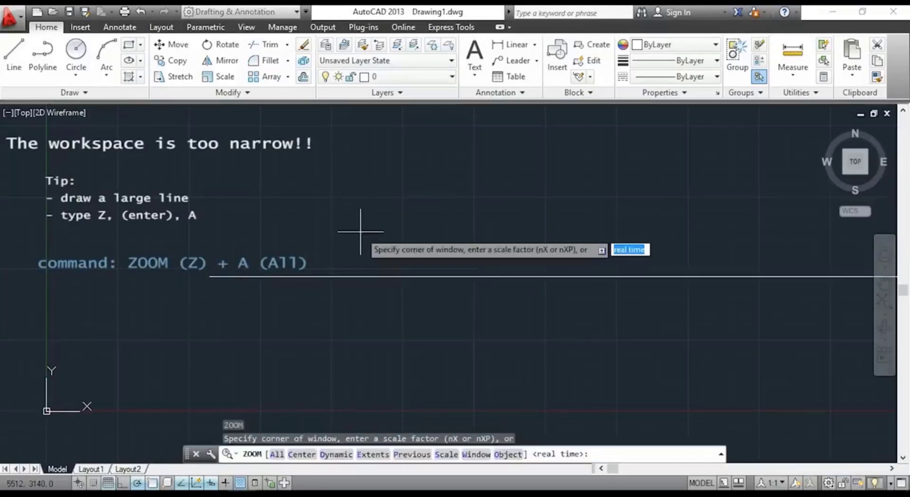
pyautogui.write('a')
pyautogui.press('Return')
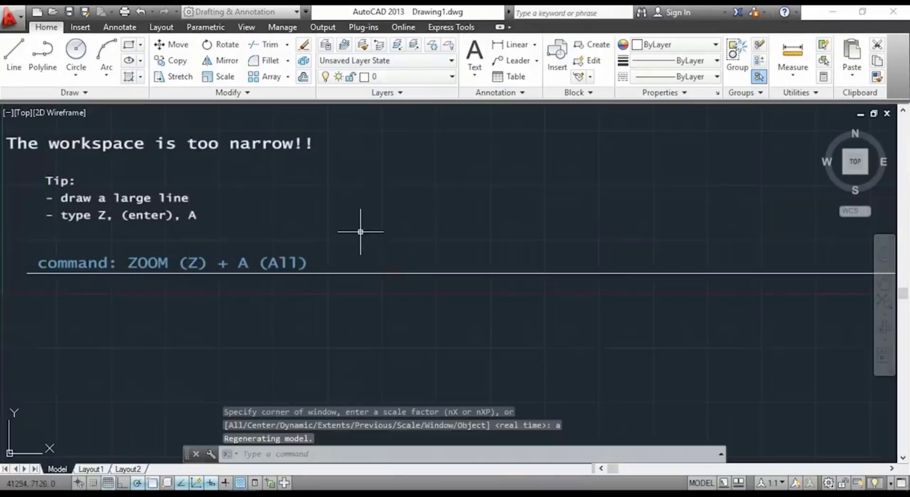
pyautogui.scroll(-4, 436, 209)
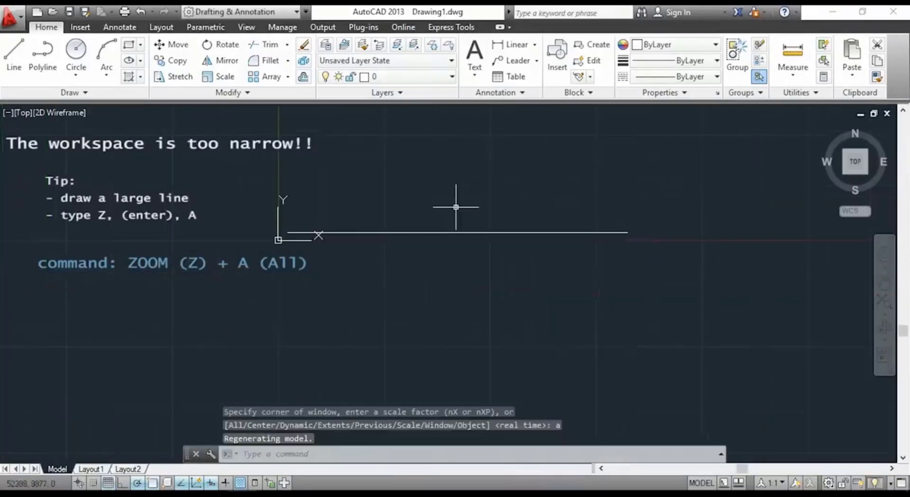
pyautogui.moveTo(514, 168); pyautogui.dragTo(432, 308, button='middle')
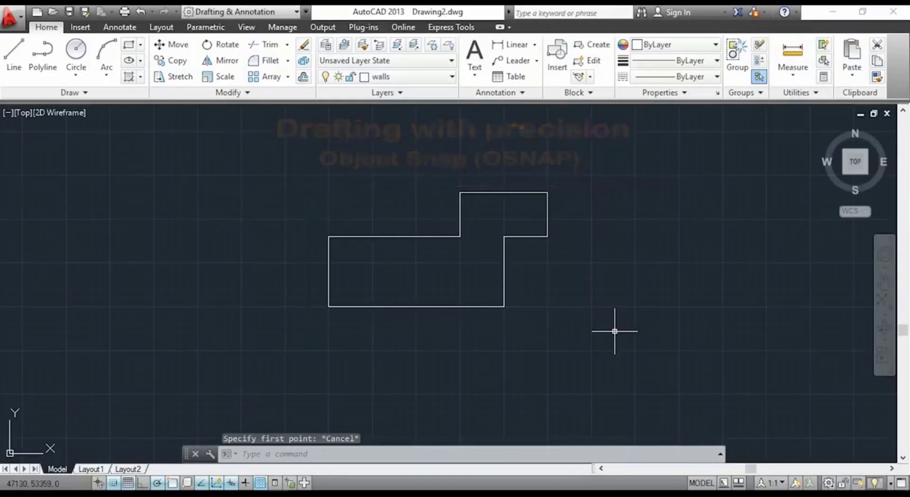
# - Start a new line exactly at the endpoint on the outline's lower-left corner
pyautogui.write('lin')
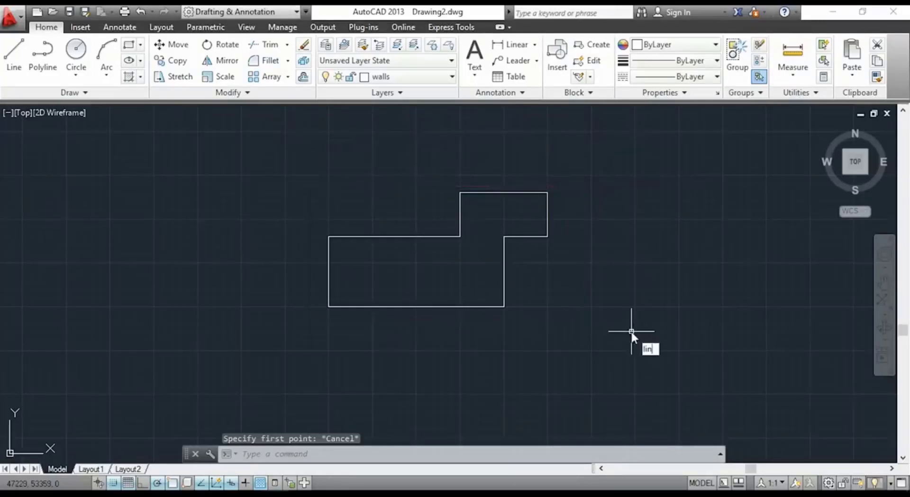
pyautogui.write('e')
pyautogui.press('Return')
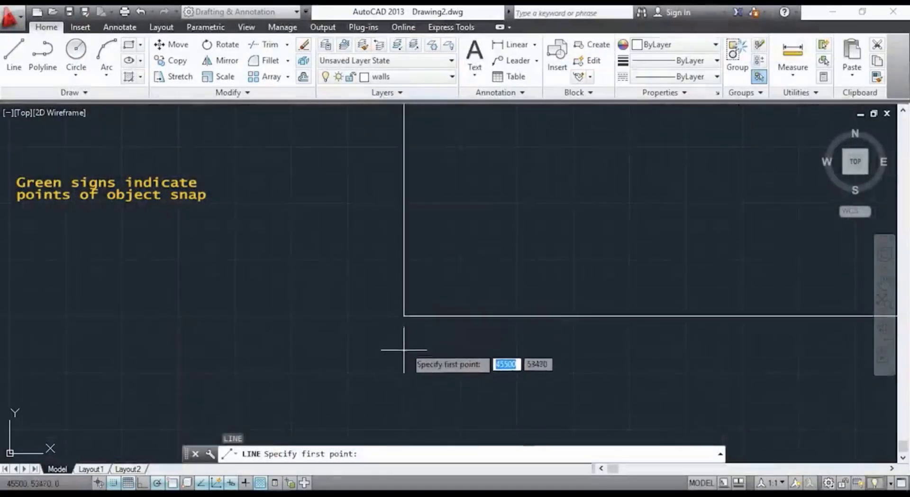
pyautogui.click(404, 316)
pyautogui.scroll(-4, 324, 321)
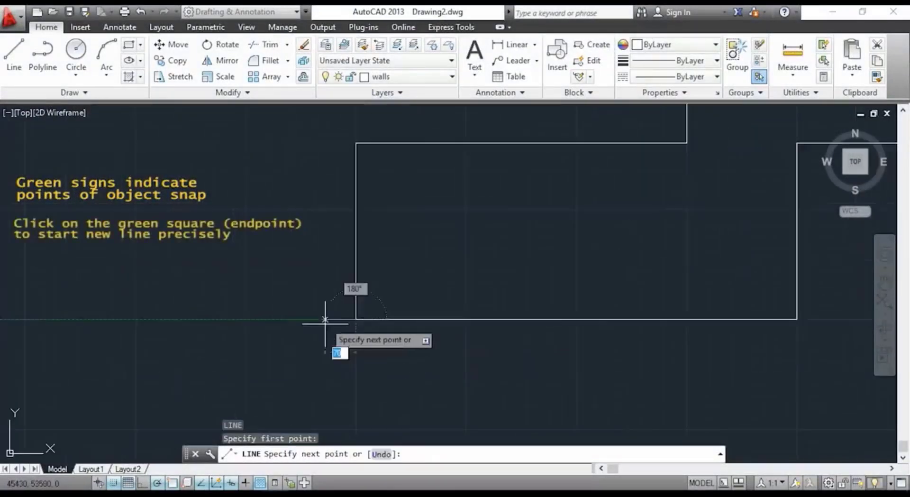
pyautogui.moveTo(268, 318); pyautogui.dragTo(433, 308, button='middle')
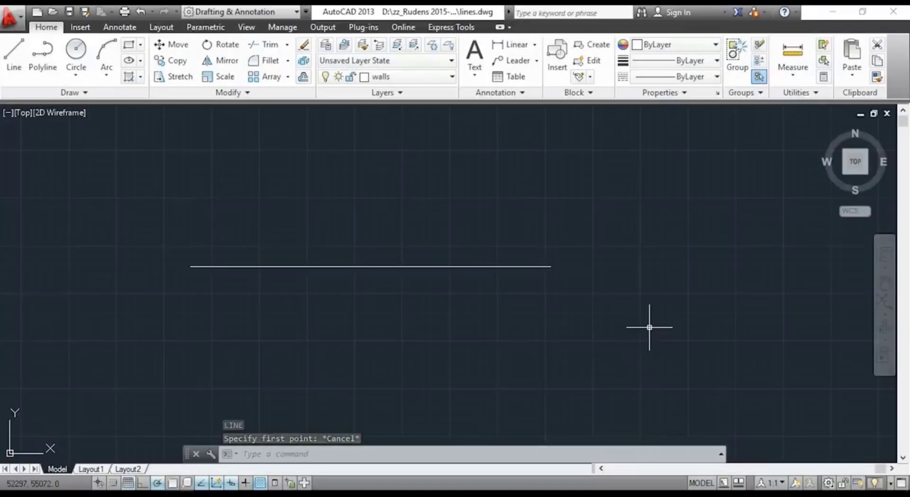
# - With object snap off, draw a short line sloping up to the right from beside the horizontal line's right end
pyautogui.write('l')
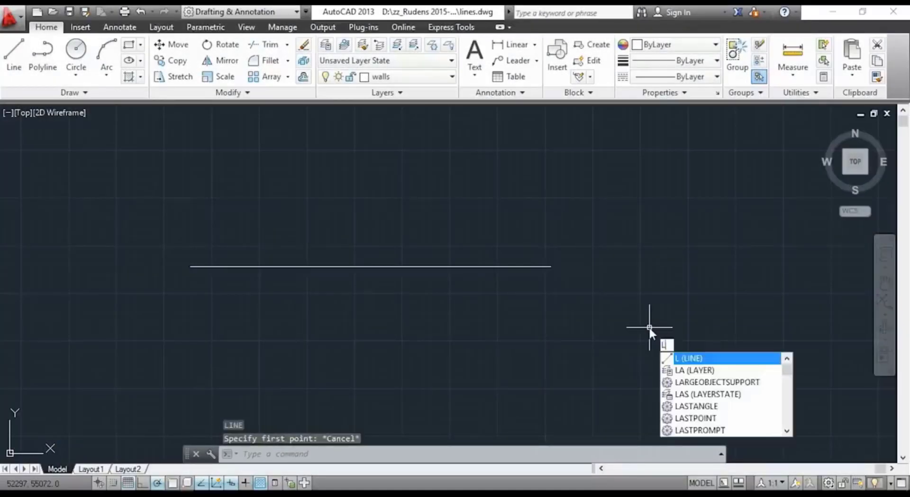
pyautogui.press('Return')
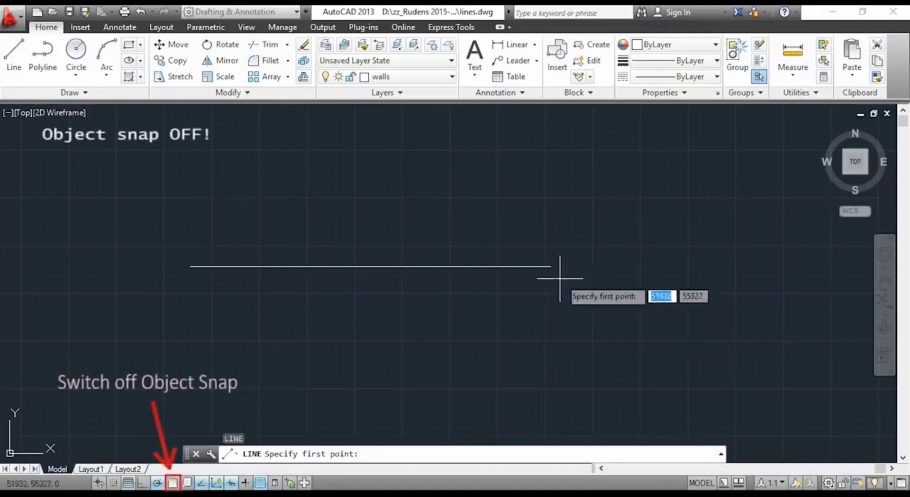
pyautogui.scroll(5, 549, 270)
pyautogui.scroll(3, 539, 224)
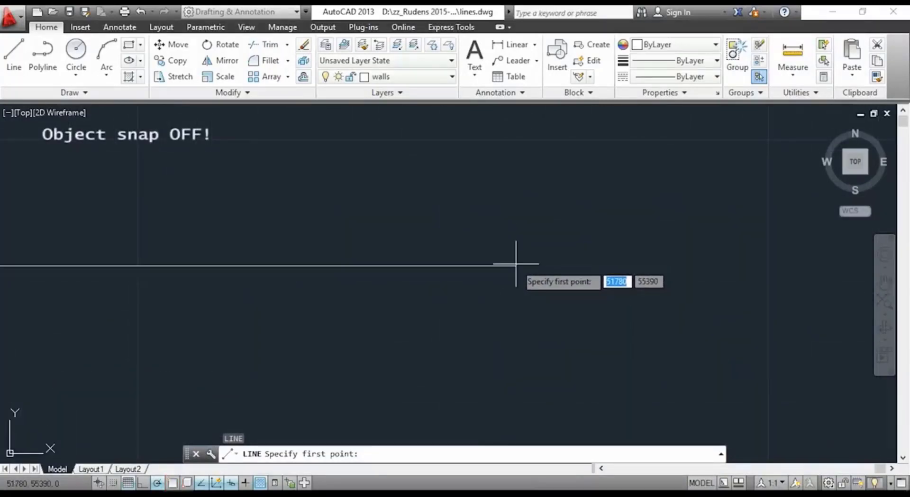
pyautogui.click(517, 265)
pyautogui.scroll(-5, 747, 231)
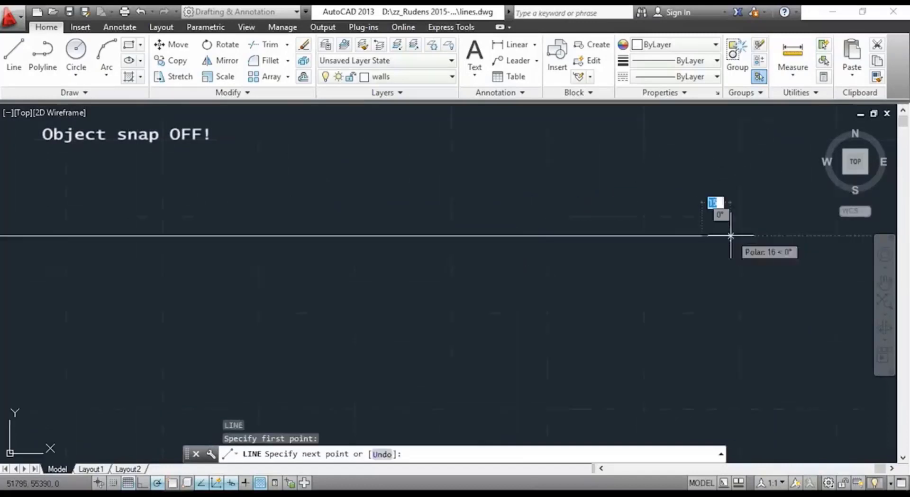
pyautogui.click(773, 196)
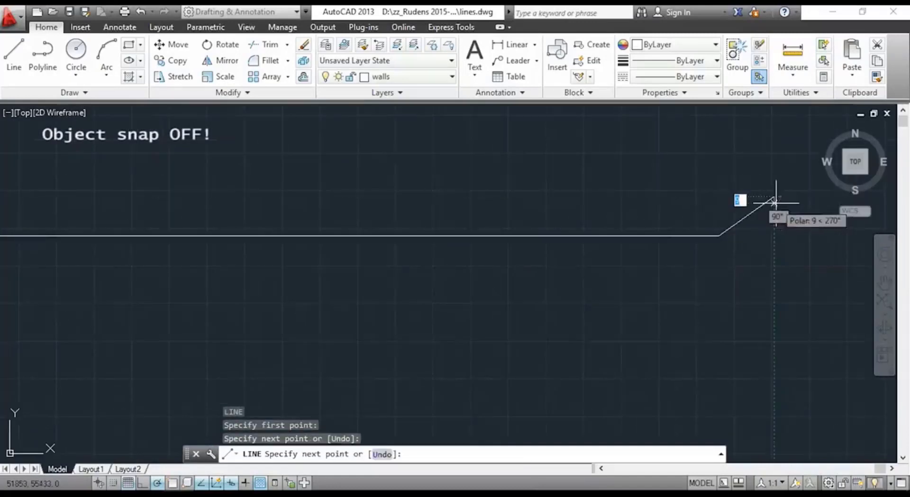
pyautogui.press('Escape')
# - Examine up close how the sloping line and the horizontal line's right end meet
pyautogui.scroll(3, 715, 250)
pyautogui.scroll(4, 718, 180)
pyautogui.scroll(4, 577, 253)
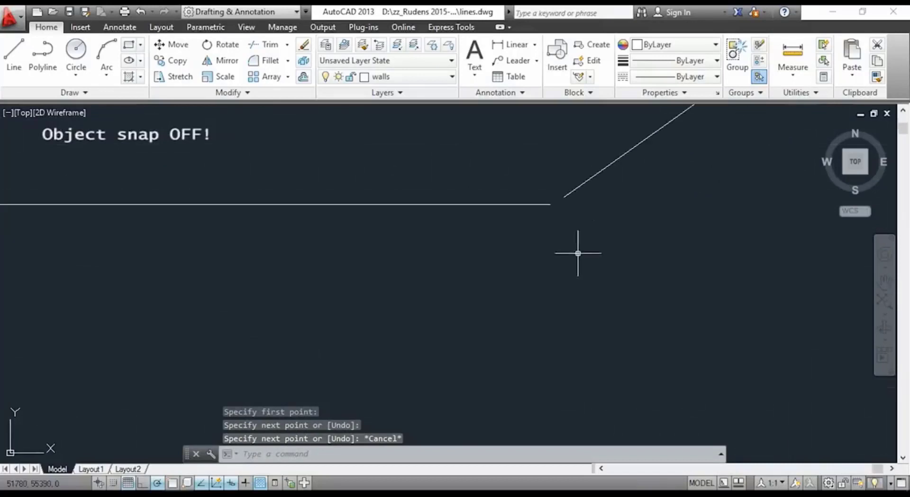
pyautogui.scroll(4, 562, 200)
pyautogui.scroll(-5, 630, 204)
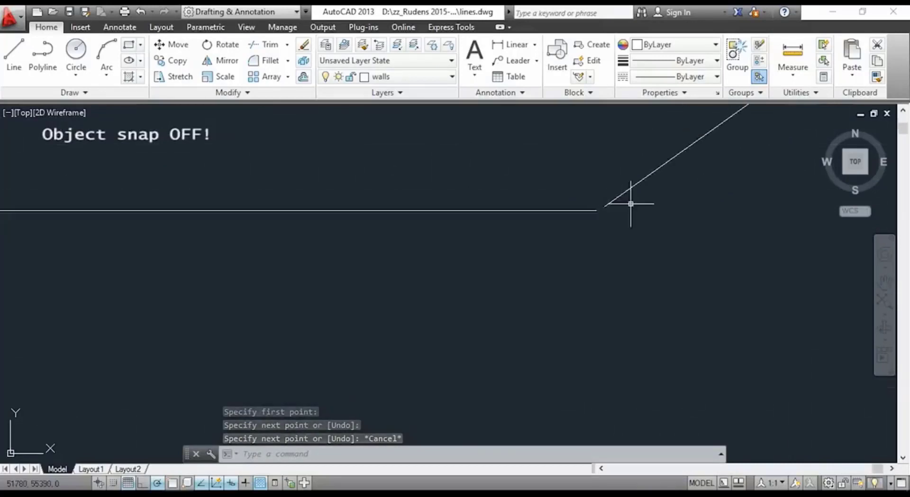
pyautogui.scroll(3, 663, 223)
pyautogui.scroll(-5, 667, 227)
pyautogui.moveTo(666, 225); pyautogui.dragTo(725, 252, button='middle')
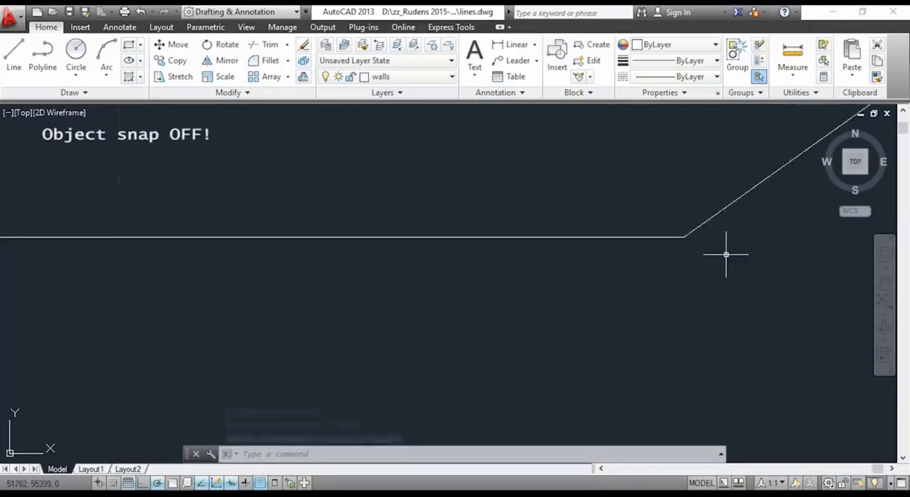
pyautogui.scroll(-2, 739, 291)
pyautogui.scroll(-6, 722, 295)
pyautogui.moveTo(792, 321); pyautogui.dragTo(762, 315, button='middle')
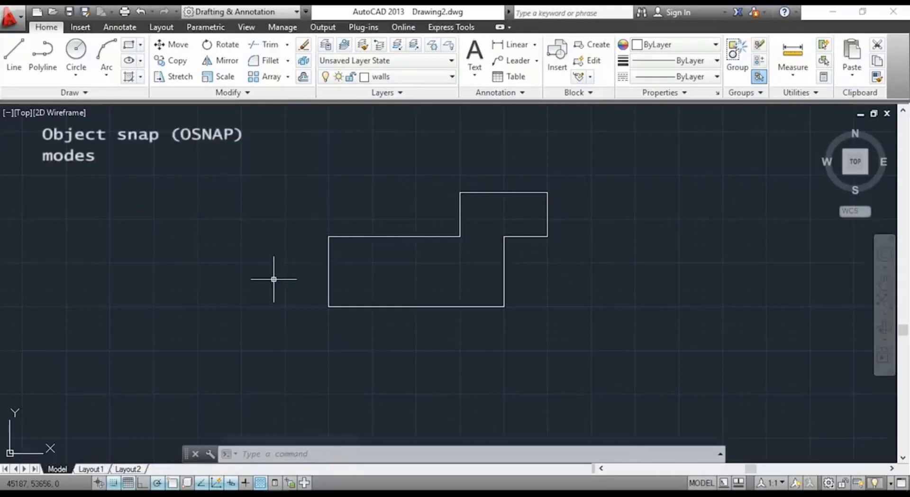
# - Open the object snap mode settings with the OSNAP command
pyautogui.press('Escape')
pyautogui.press('Escape')
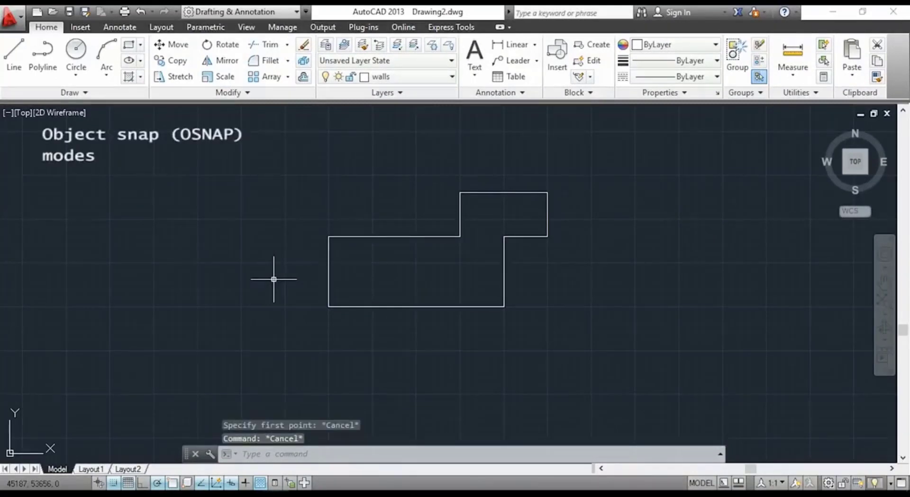
pyautogui.write('OSNAP')
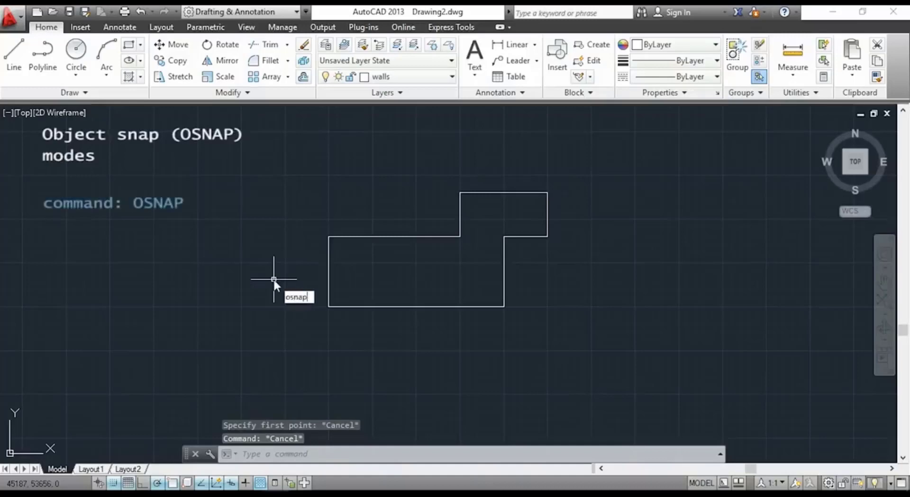
pyautogui.press('Return')
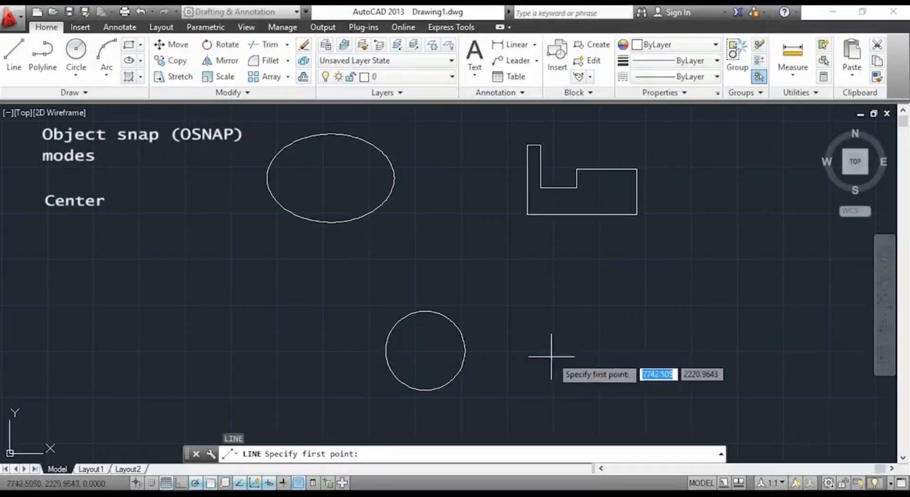
# - Start a line at the circle's center, and another at the intersection of the two crossing lines
pyautogui.click(425, 350)
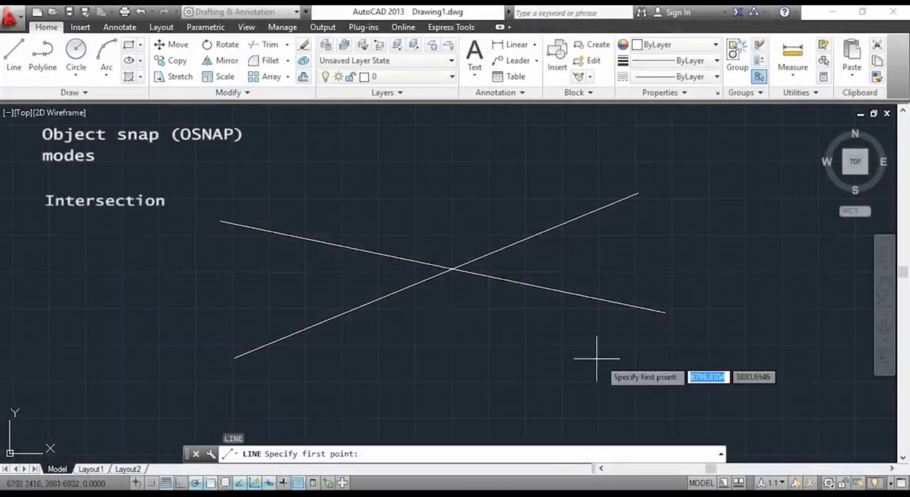
pyautogui.click(452, 269)
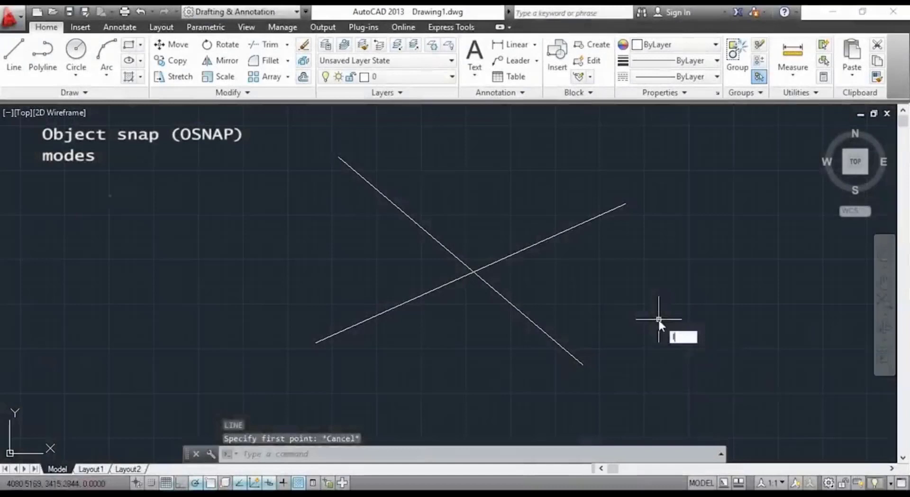
# - Draw a line from the steeper line's lower-right endpoint, continuing in the same direction along its extension
pyautogui.press('Return')
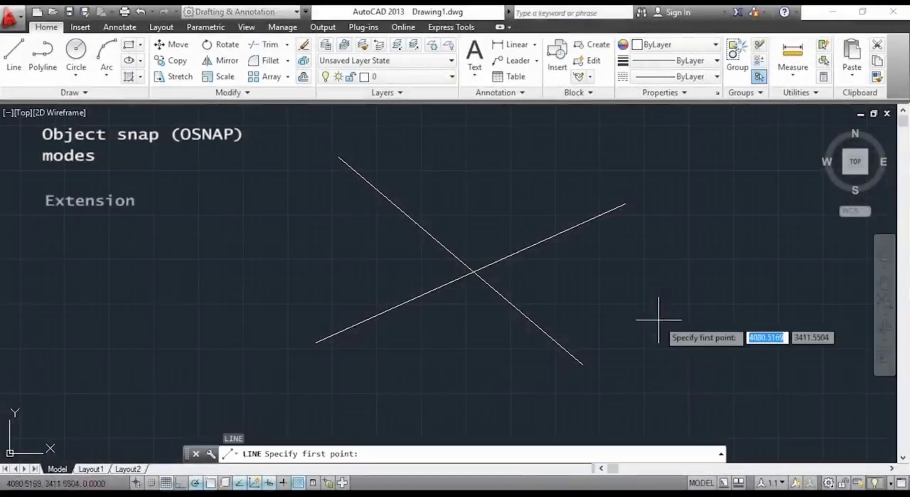
pyautogui.click(582, 364)
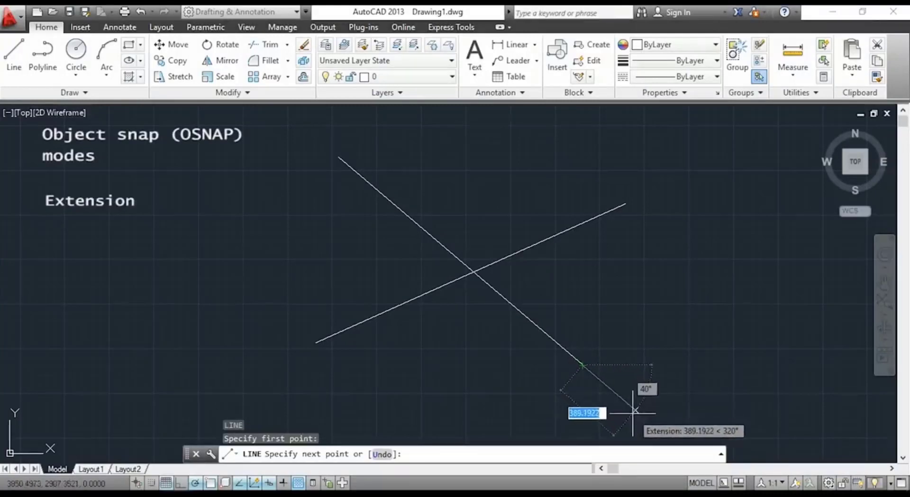
pyautogui.click(616, 393)
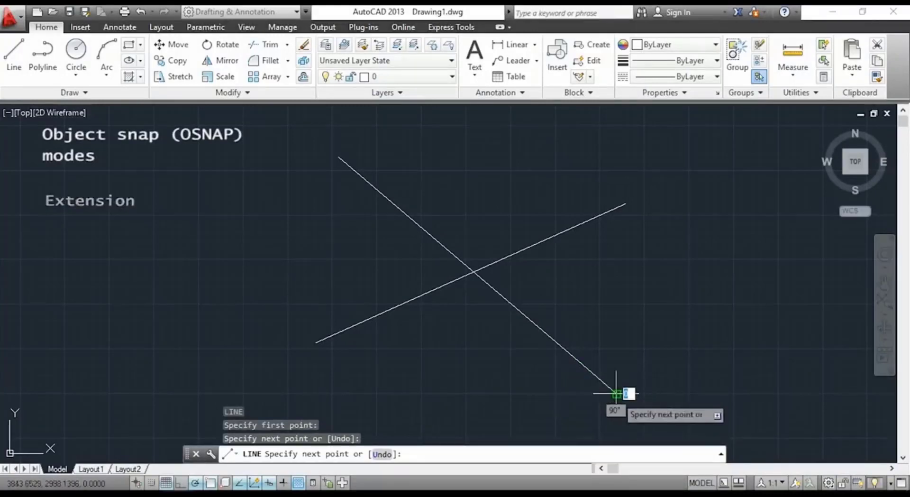
# - Draw a short line from the steeper line's lower-right endpoint, perpendicular to that line and rising to the right
pyautogui.press('Escape')
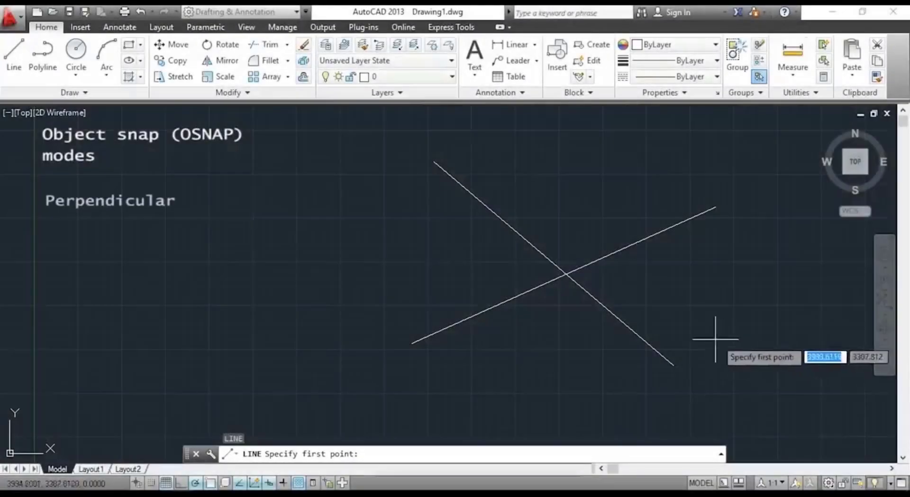
pyautogui.click(673, 365)
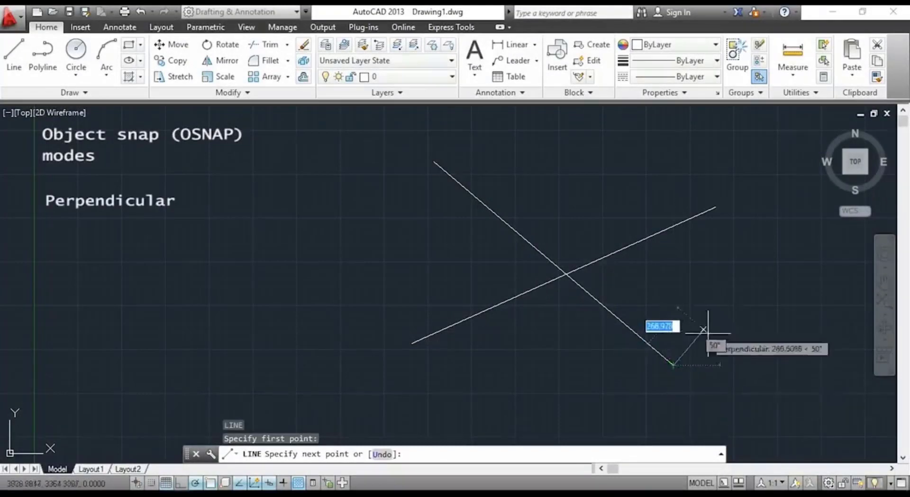
pyautogui.scroll(4, 692, 356)
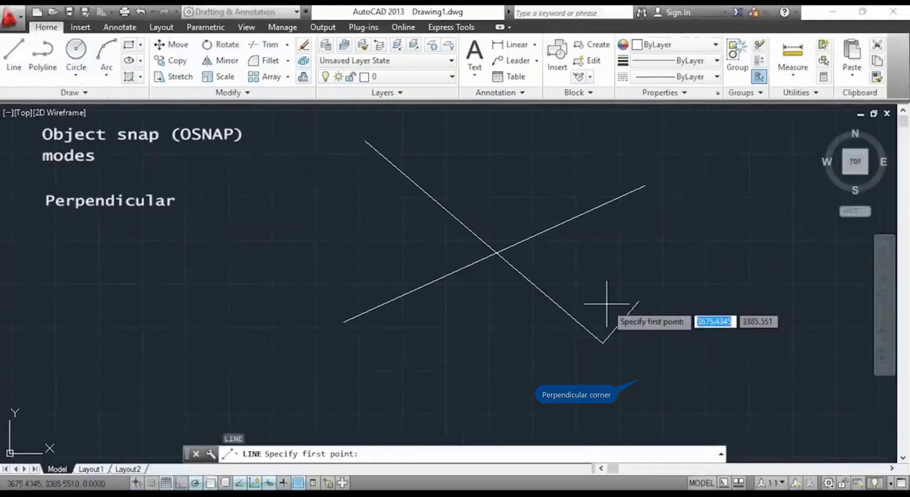
# - Draw a line from the perpendicular corner to the other crossing line, meeting it at a right angle with the Perpendicular snap
pyautogui.click(602, 342)
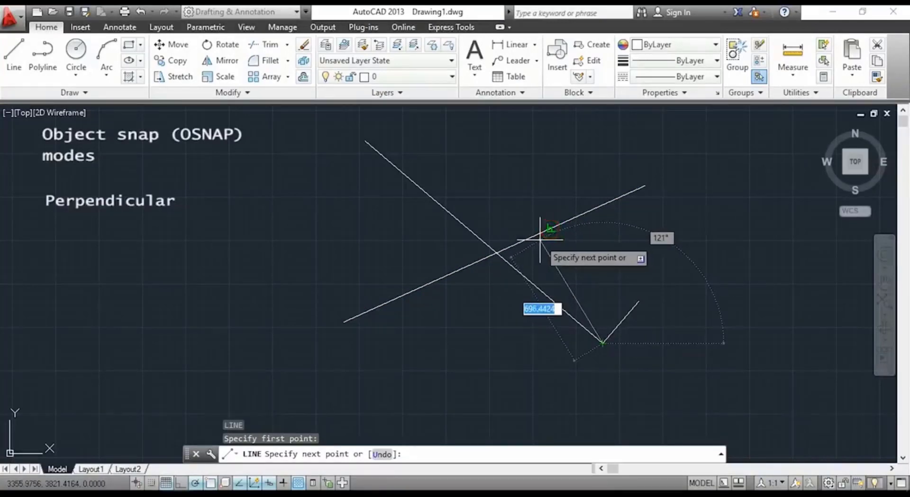
pyautogui.click(550, 229)
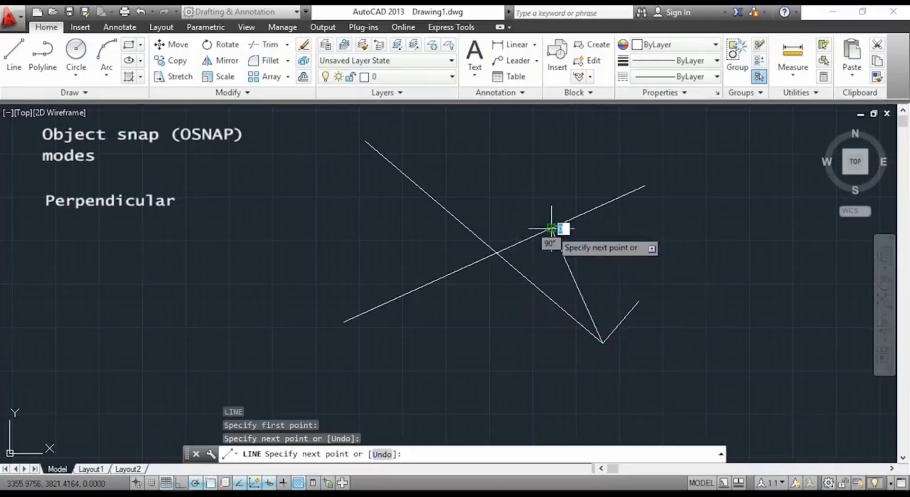
pyautogui.press('Escape')
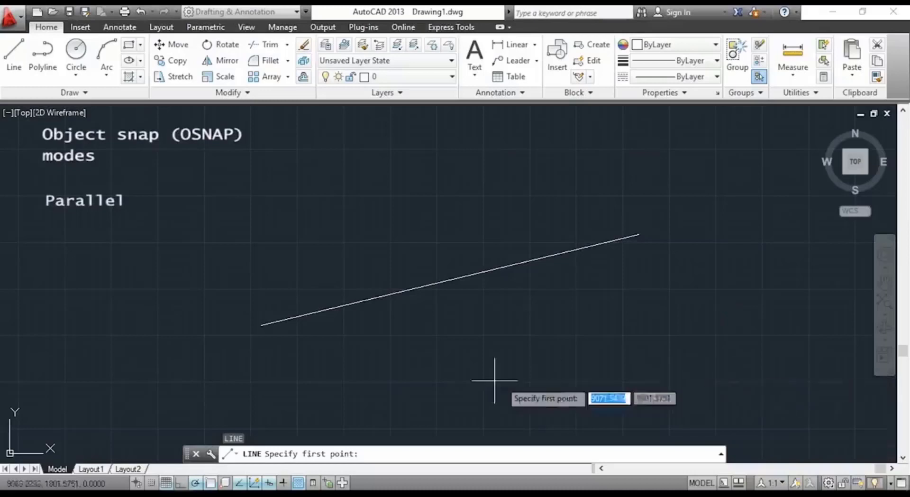
# - Start a line just left of the single sloping line's lower-left end, ready to run parallel to it
pyautogui.click(217, 310)
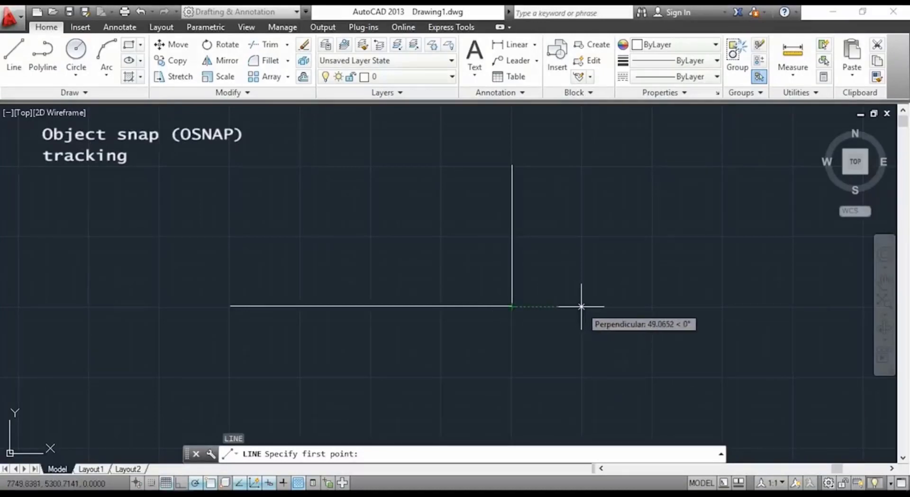
# - Draw a vertical line upward from a point tracked 50 units right of the corner, nearly as tall as the existing vertical line
pyautogui.write('5')
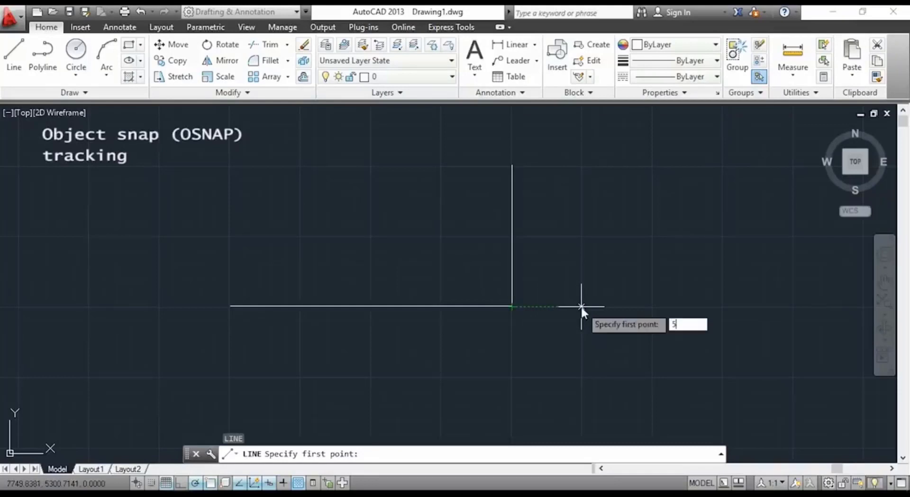
pyautogui.write('0')
pyautogui.press('Return')
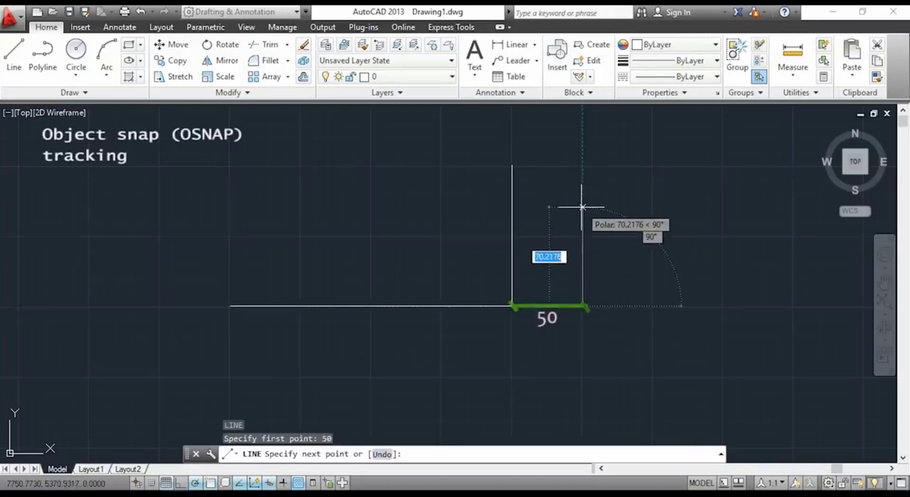
pyautogui.click(583, 168)
pyautogui.press('Escape')
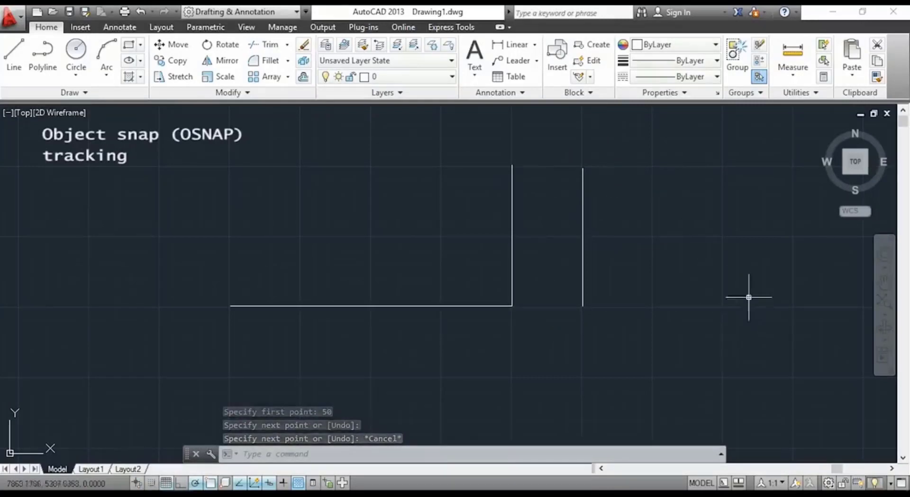
# - Draw a vertical line about 100 units tall, starting on the horizontal line at a point tracked 100 units left of the corner
pyautogui.write('l')
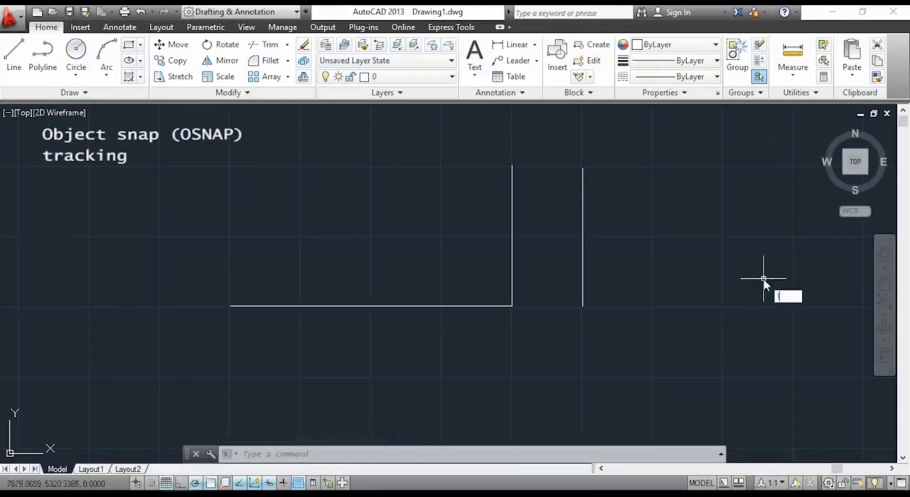
pyautogui.press('Return')
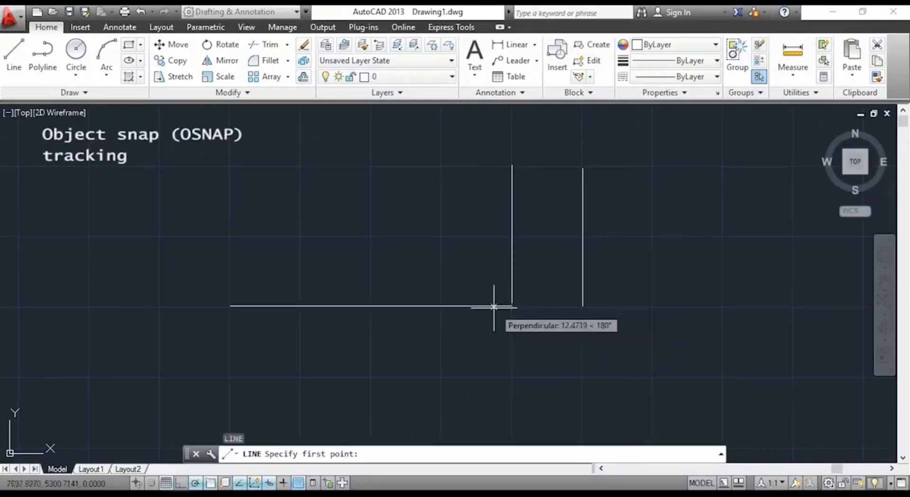
pyautogui.write('100')
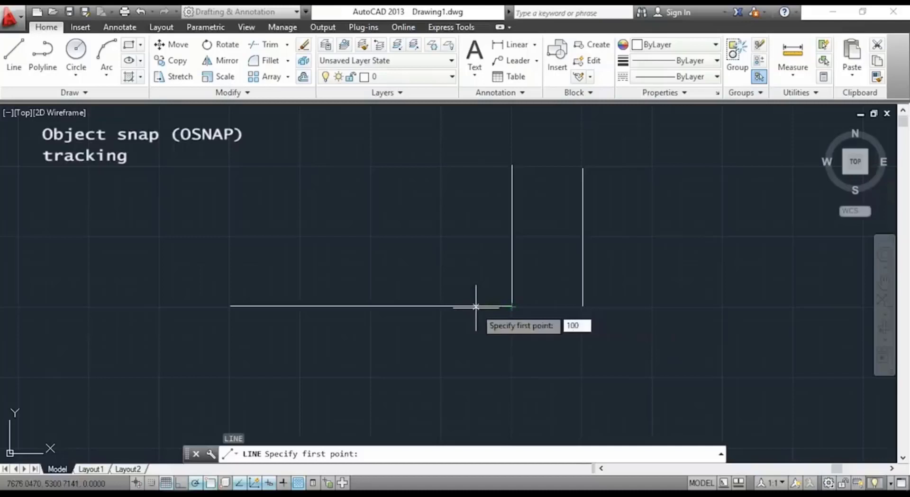
pyautogui.press('Return')
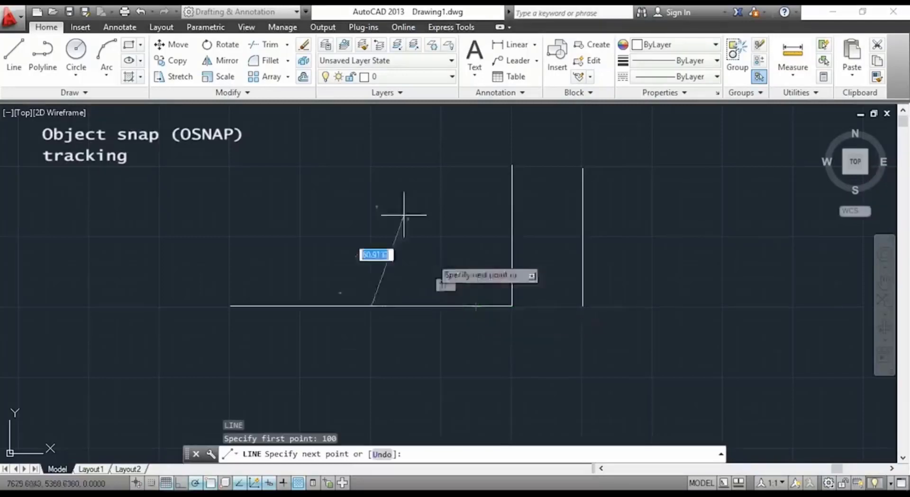
pyautogui.click(372, 165)
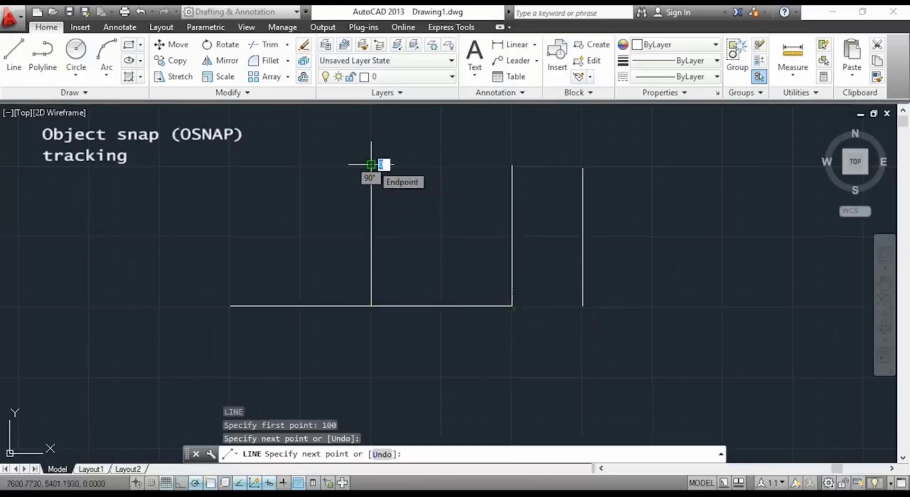
pyautogui.press('Escape')
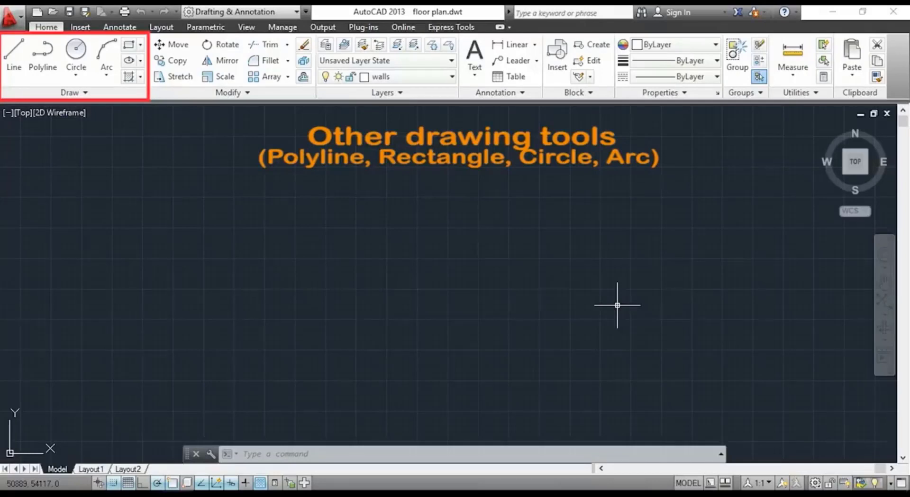
# - Start a polyline with segments of 1000 to the right, 500 upward and 250 to the left
pyautogui.click(82, 92)
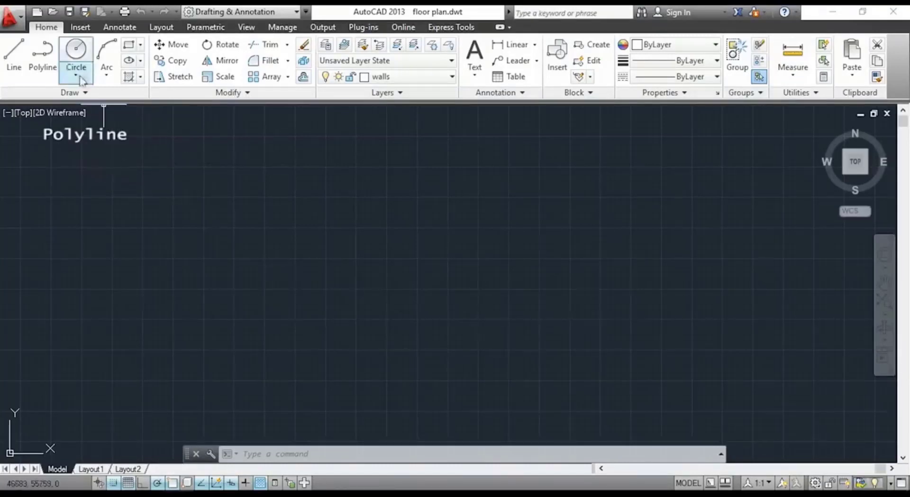
pyautogui.click(38, 50)
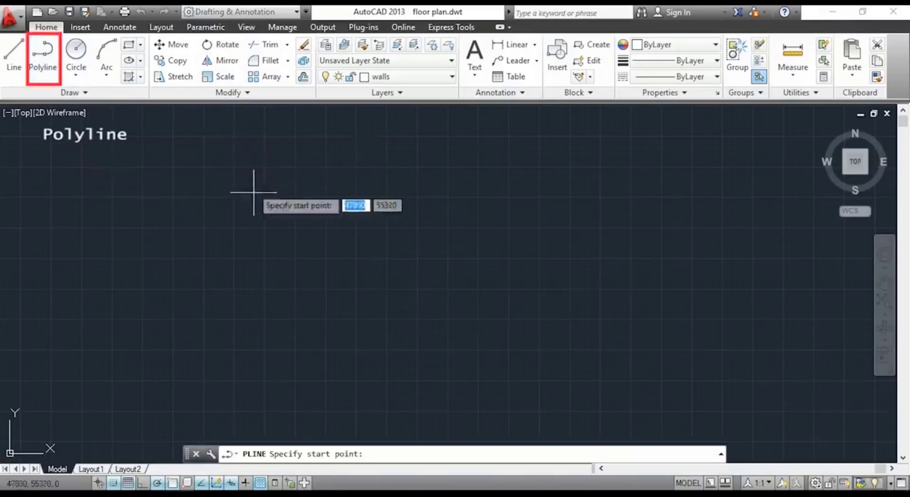
pyautogui.click(233, 319)
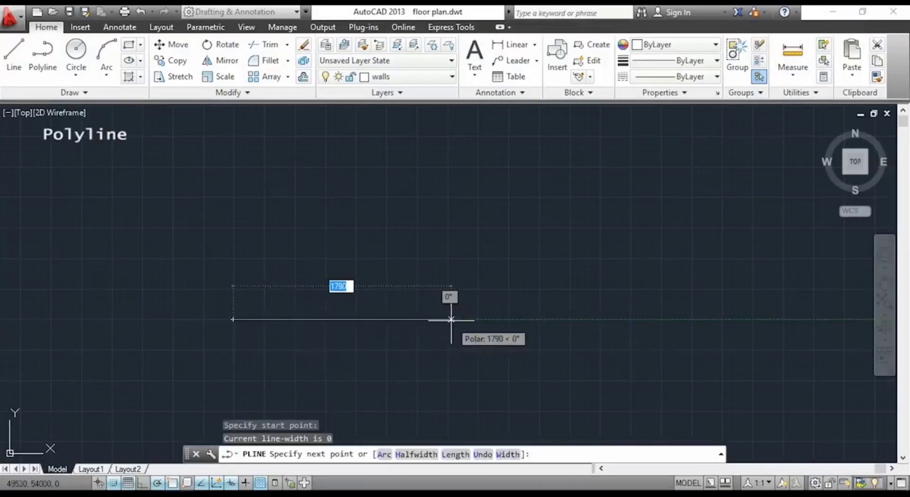
pyautogui.write('1000')
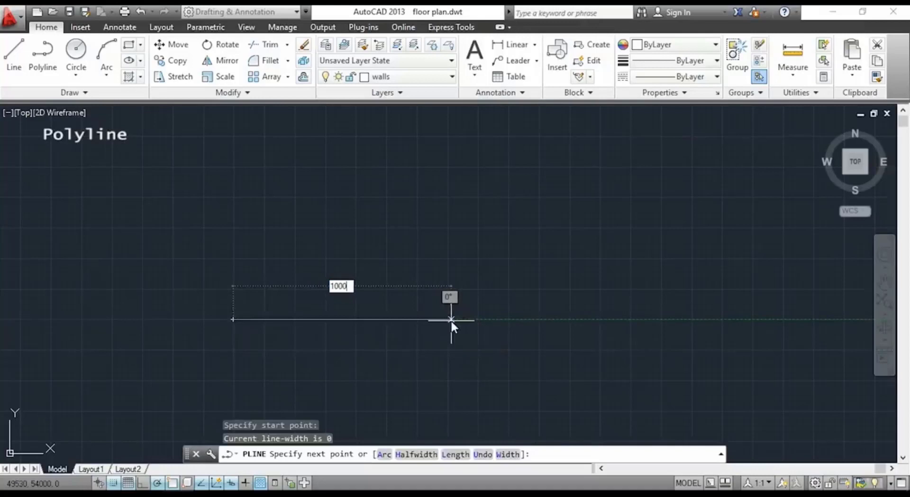
pyautogui.press('Return')
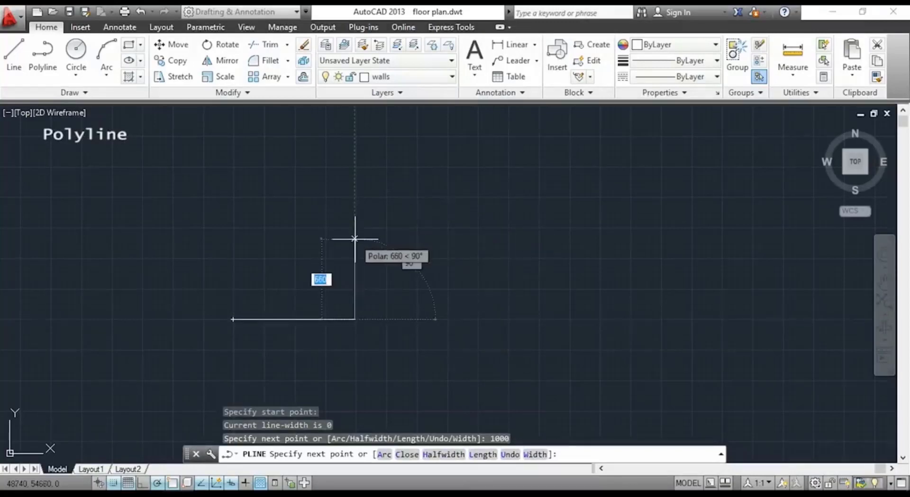
pyautogui.write('500')
pyautogui.press('Return')
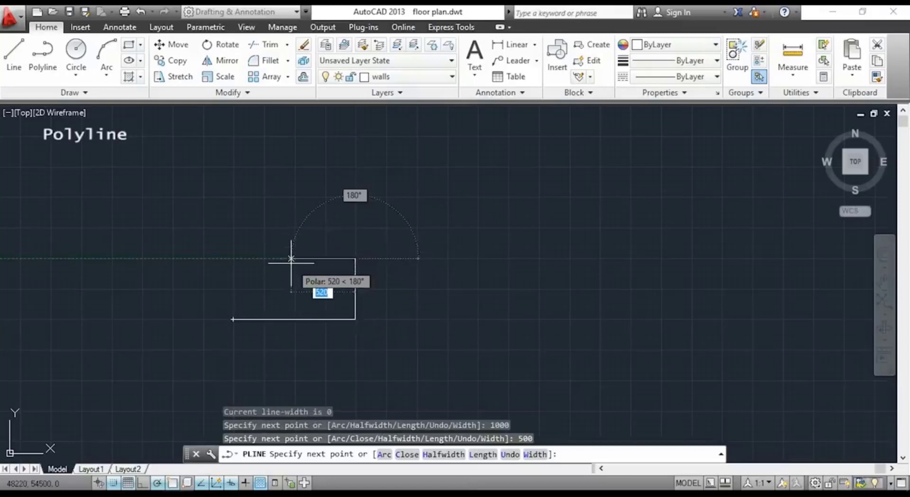
pyautogui.write('250')
pyautogui.press('Return')
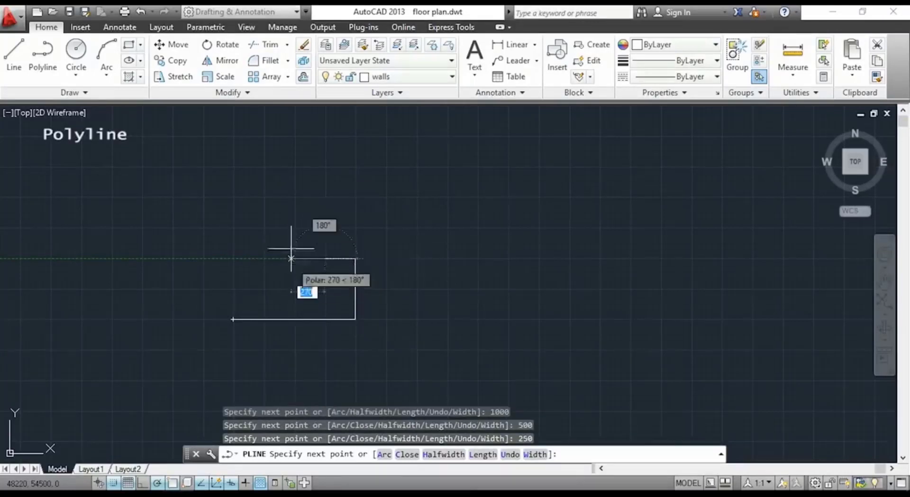
# - Continue the polyline about 300 up, 490 left, 450 down and 250 left, close it with CL, and select the outline
pyautogui.click(324, 221)
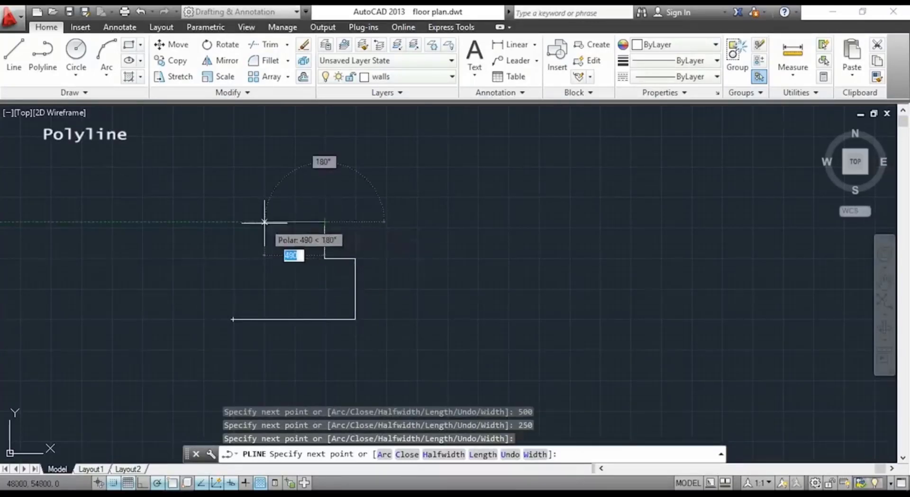
pyautogui.click(264, 222)
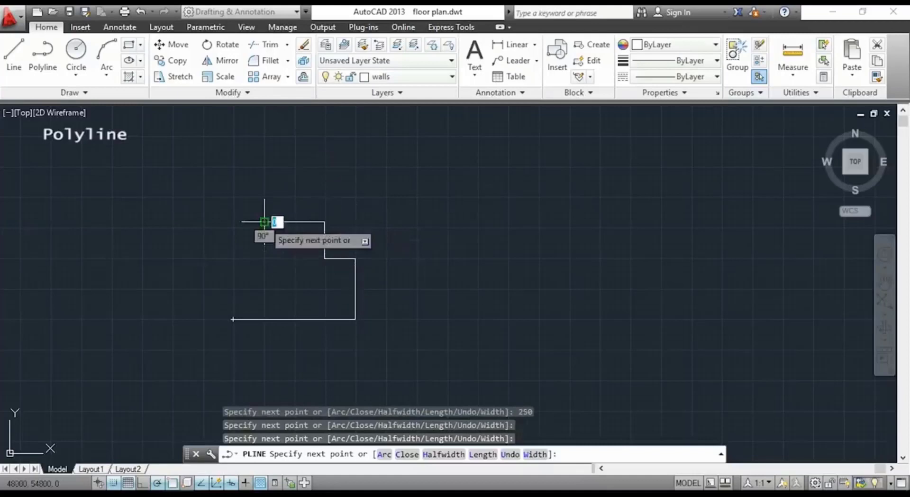
pyautogui.click(264, 276)
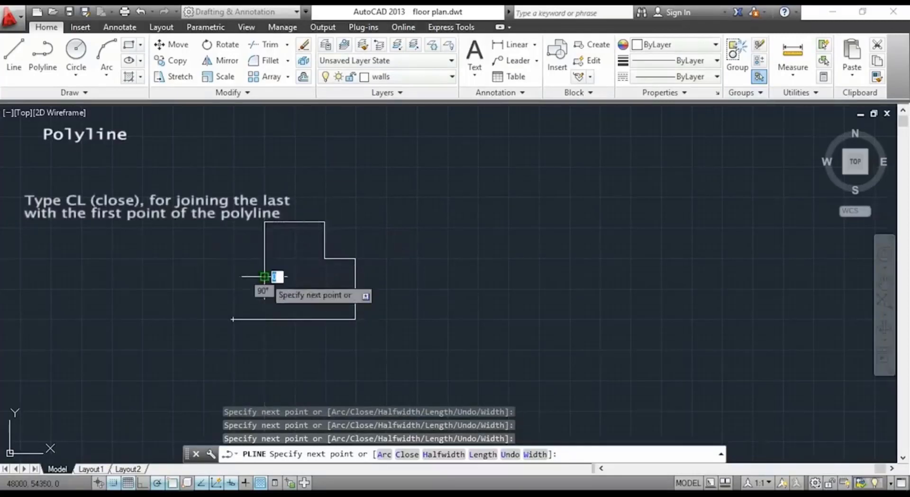
pyautogui.click(234, 276)
pyautogui.scroll(4, 233, 284)
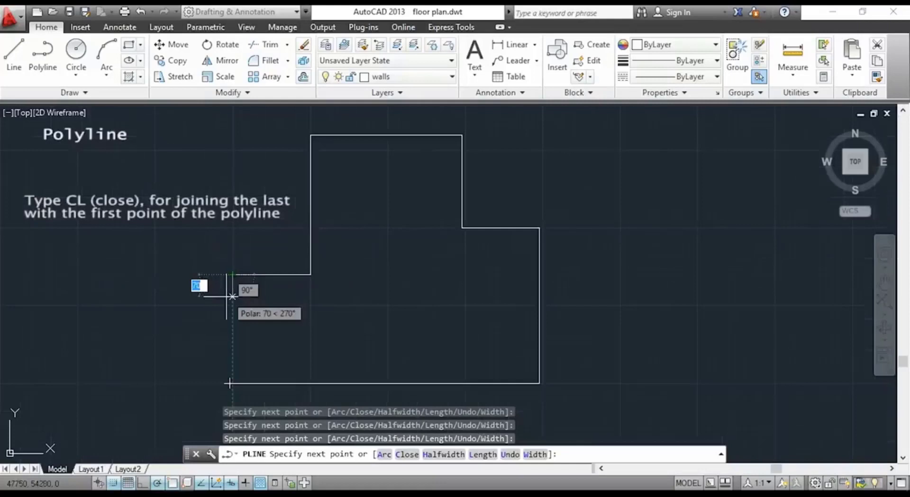
pyautogui.write('cl')
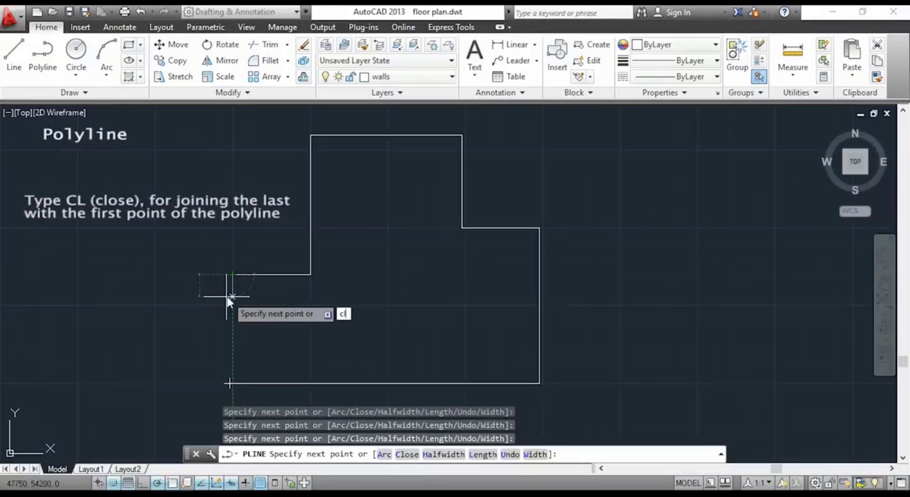
pyautogui.press('Return')
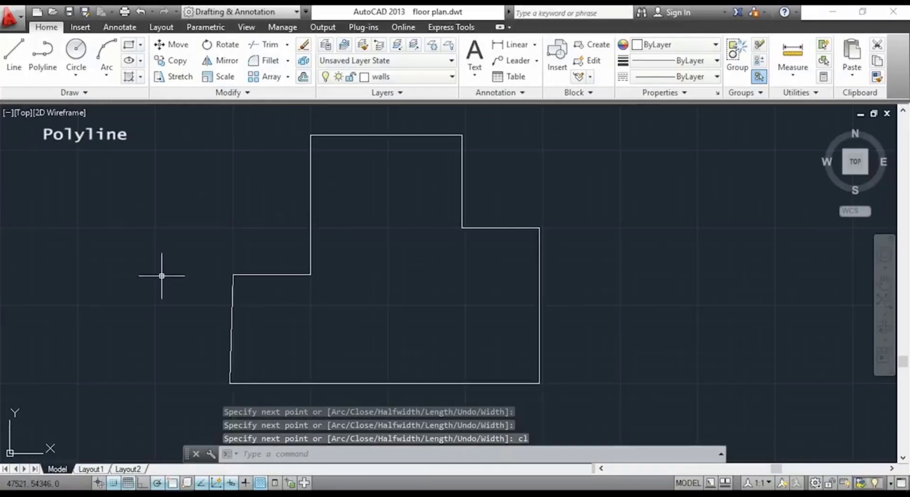
pyautogui.click(312, 246)
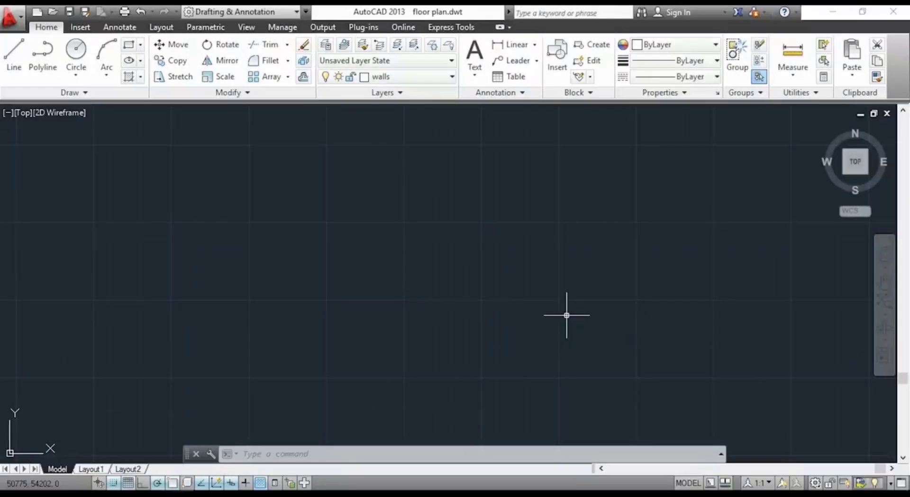
# - Draw a rectangle 300 wide and 500 high from a first corner picked in the empty drawing area
pyautogui.write('REC')
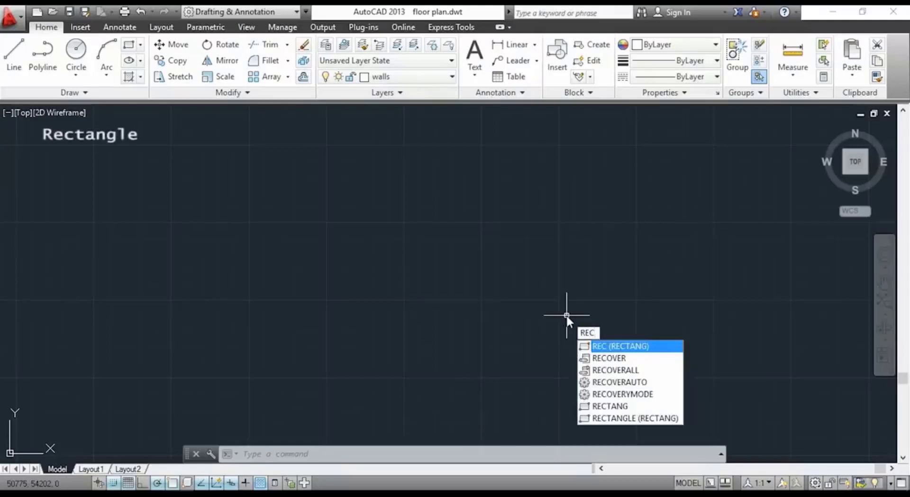
pyautogui.press('Return')
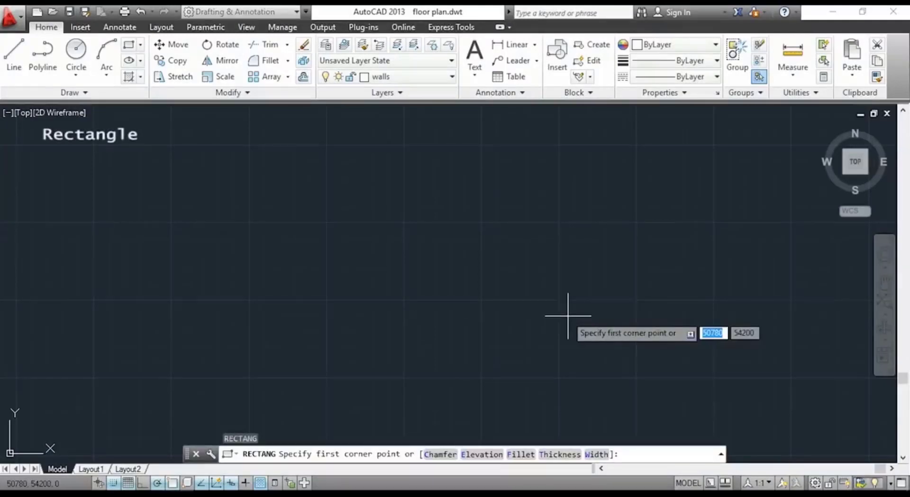
pyautogui.click(206, 337)
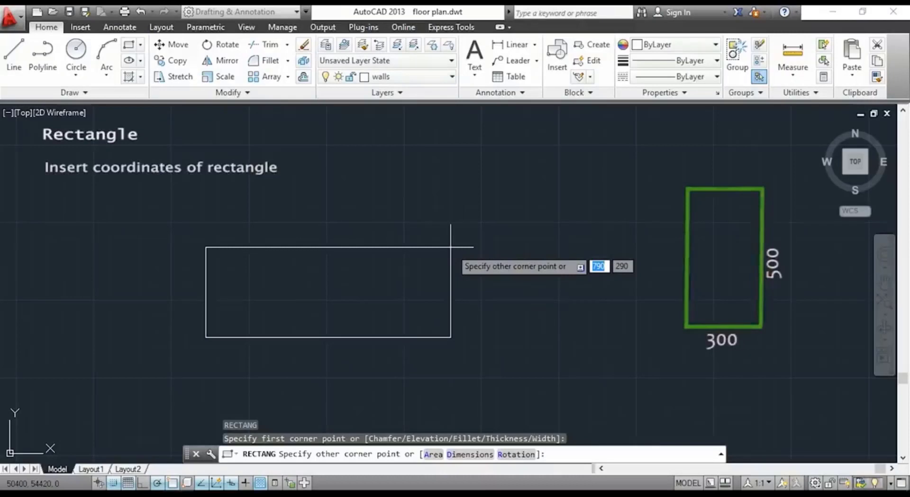
pyautogui.write('300')
pyautogui.press('Tab')
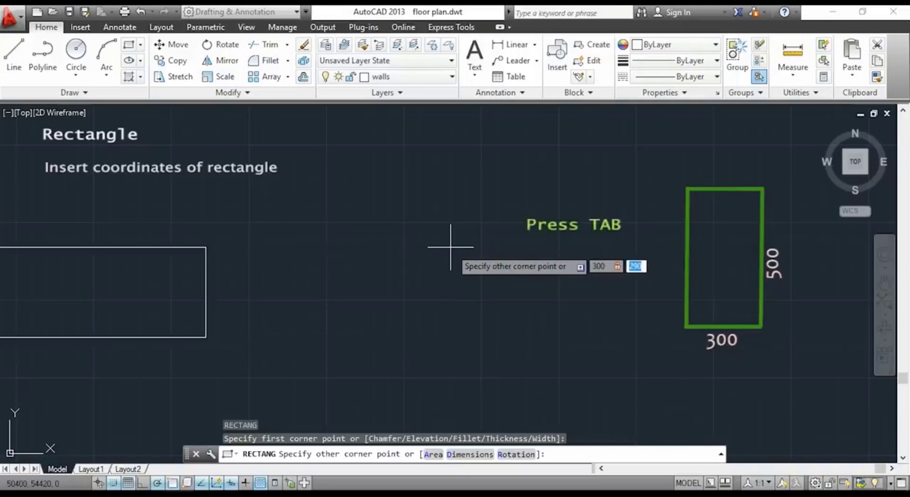
pyautogui.write('500')
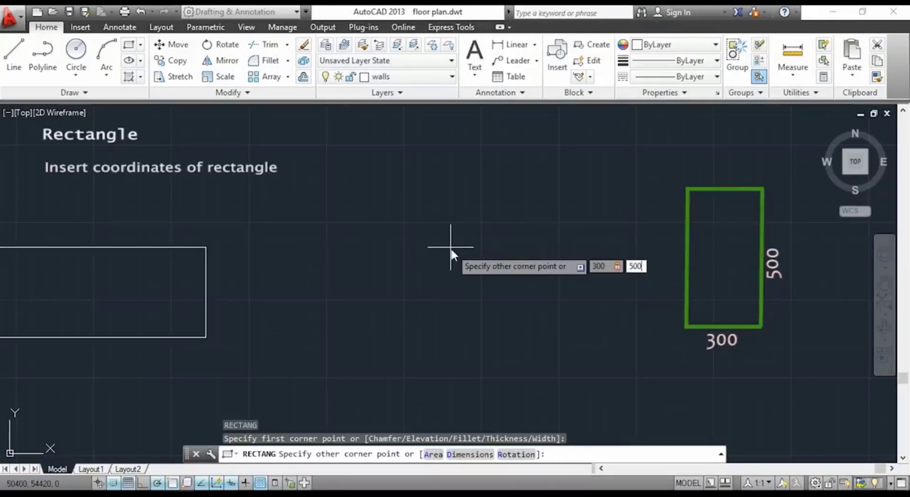
pyautogui.press('Return')
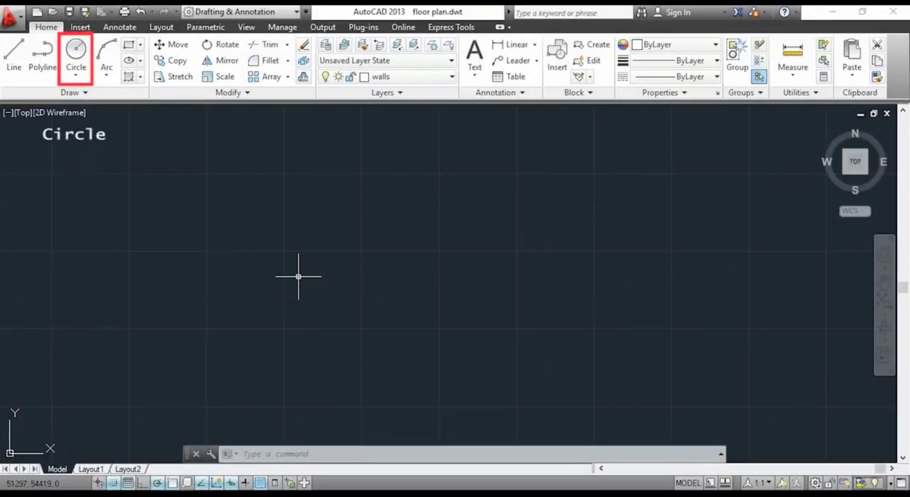
# - Draw a circle with a radius of 250 around a center picked in empty space, and show the circle construction methods
pyautogui.write('c')
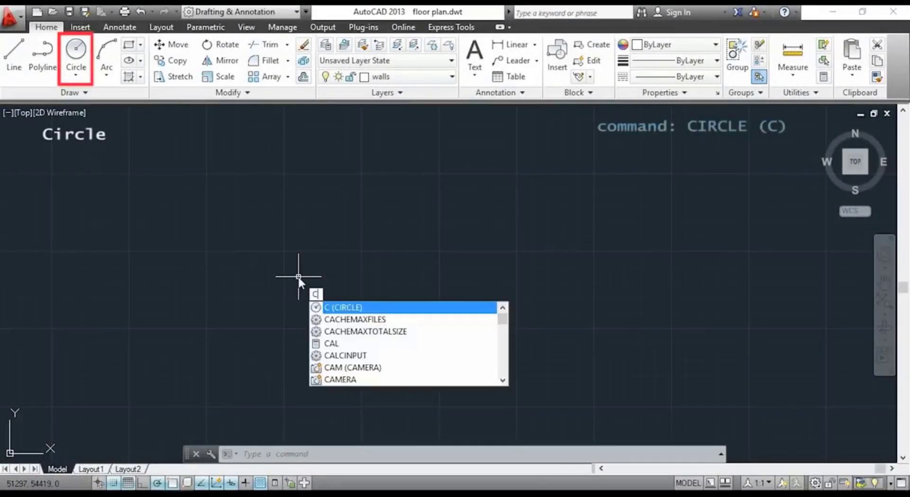
pyautogui.press('Return')
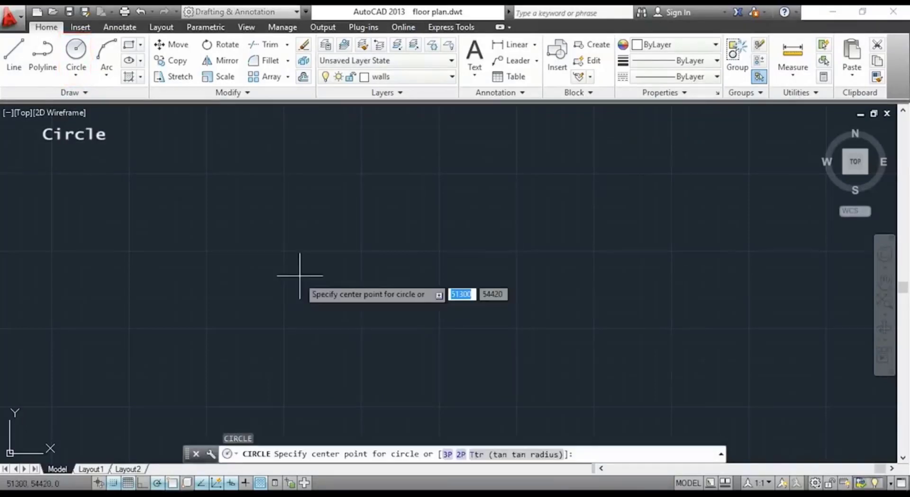
pyautogui.click(362, 252)
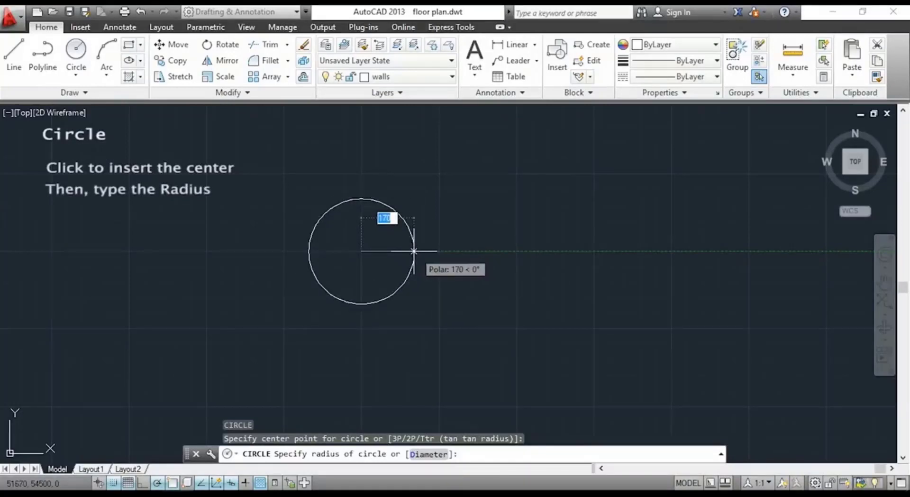
pyautogui.write('250')
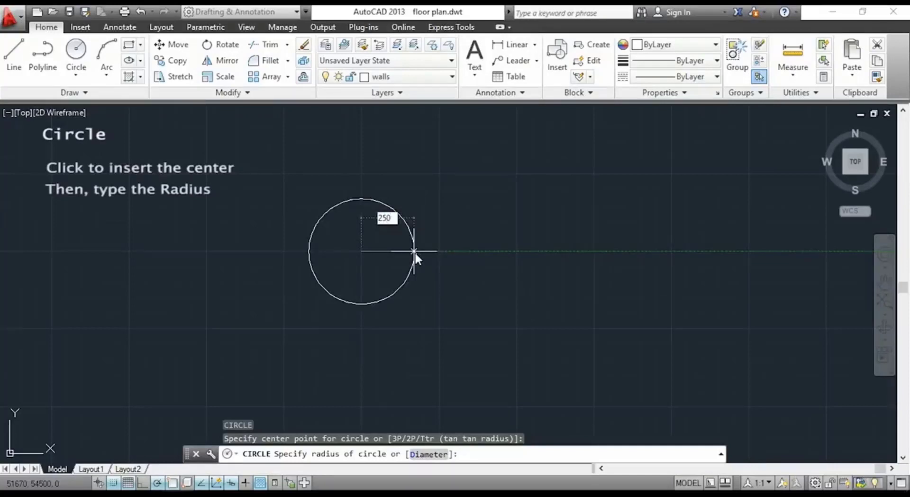
pyautogui.press('Return')
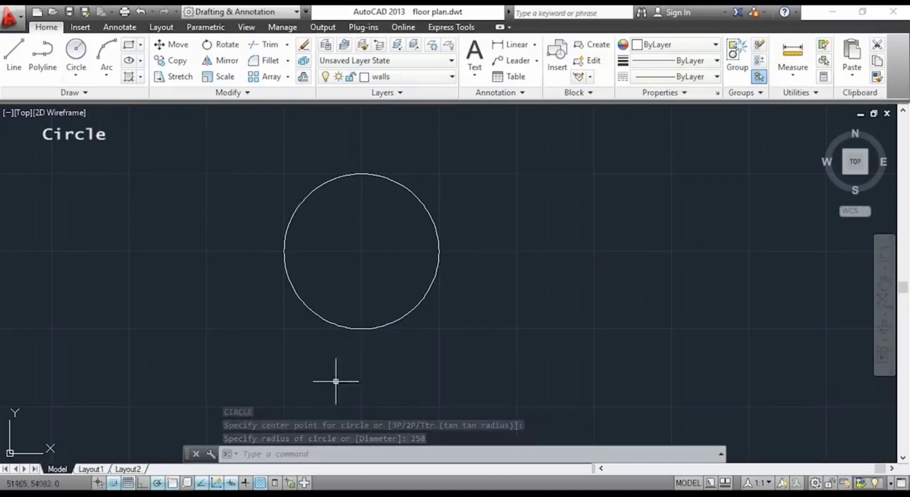
pyautogui.click(82, 76)
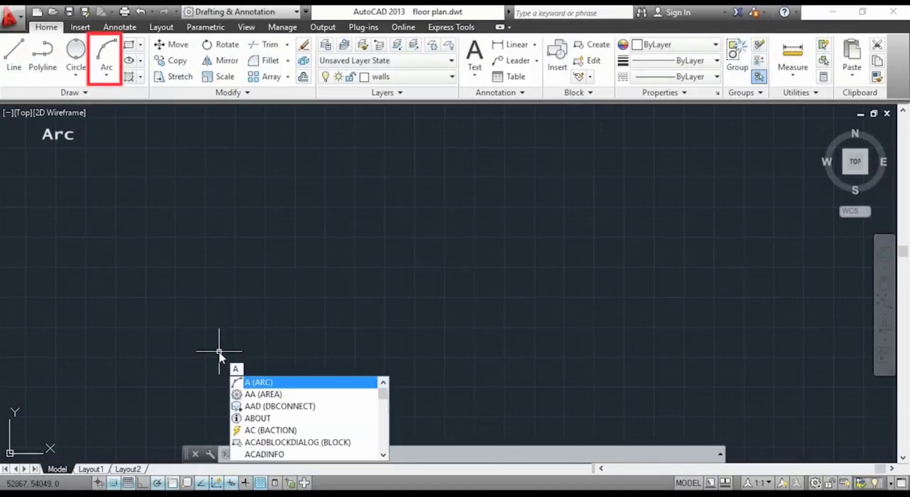
# - Draw a three-point arc rising to the right from about 52870, 54050, and look at the other arc construction methods
pyautogui.press('Return')
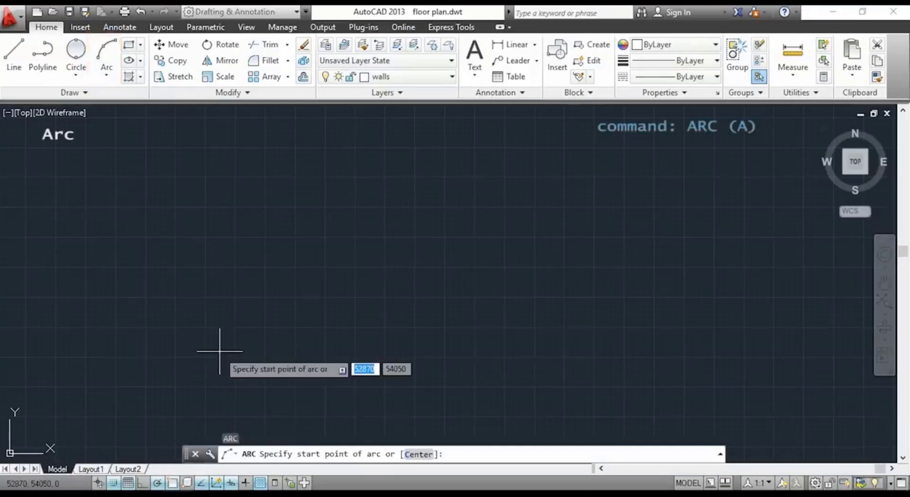
pyautogui.click(219, 351)
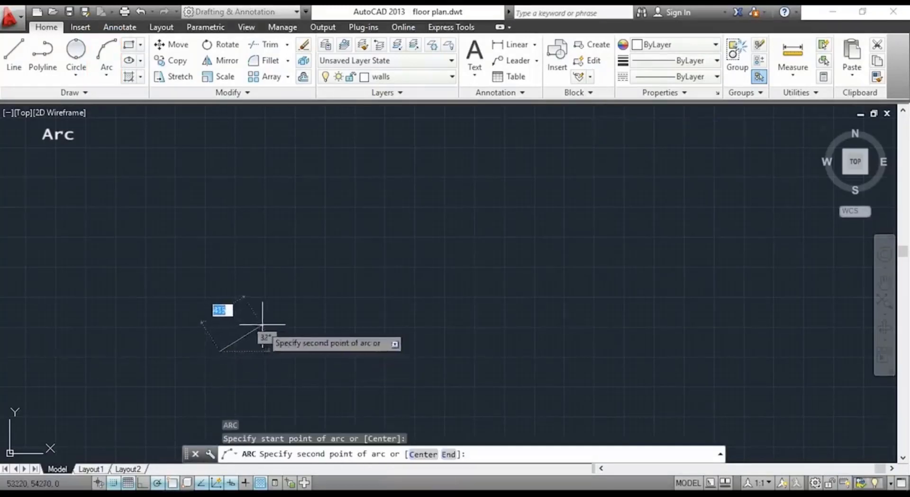
pyautogui.click(301, 263)
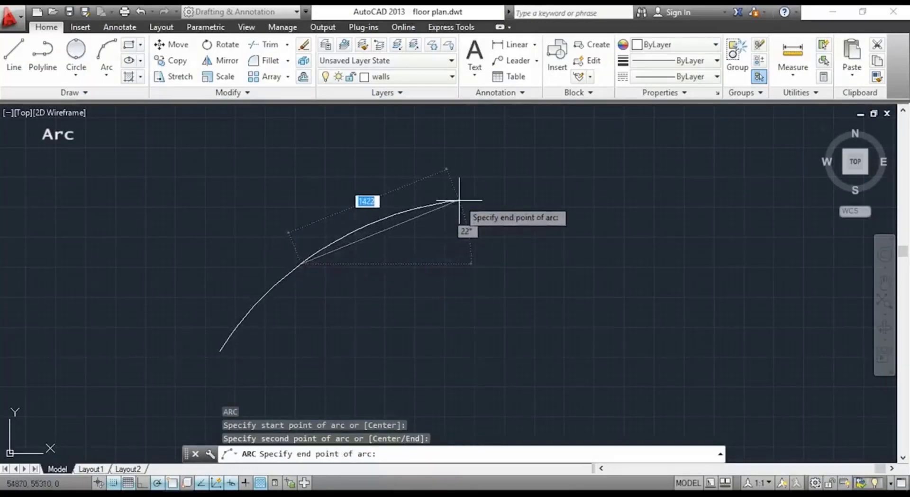
pyautogui.click(432, 232)
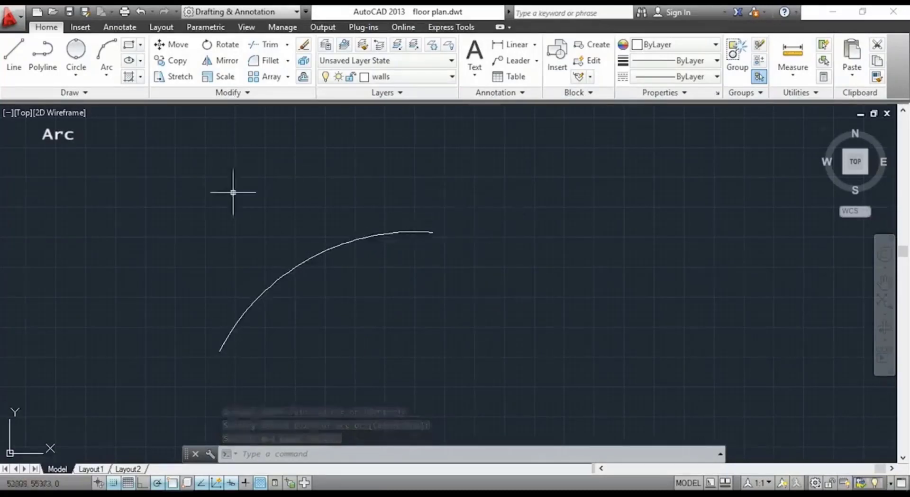
pyautogui.click(108, 77)
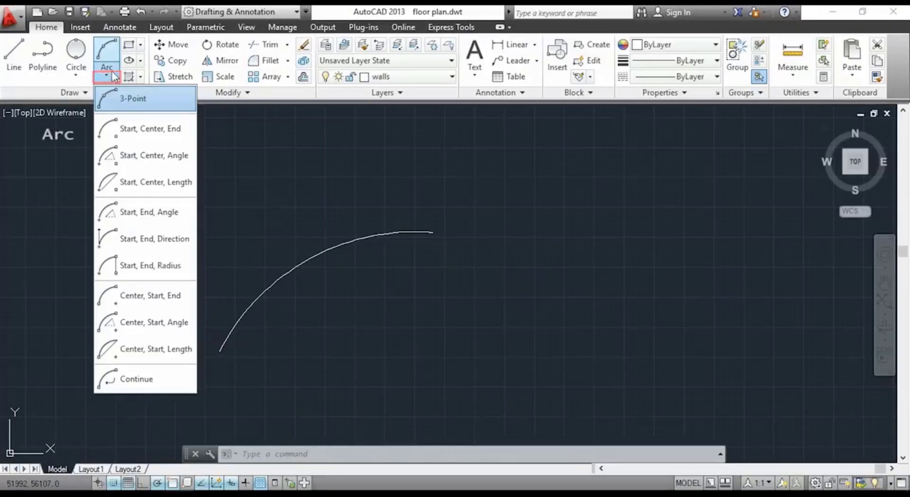
pyautogui.click(110, 75)
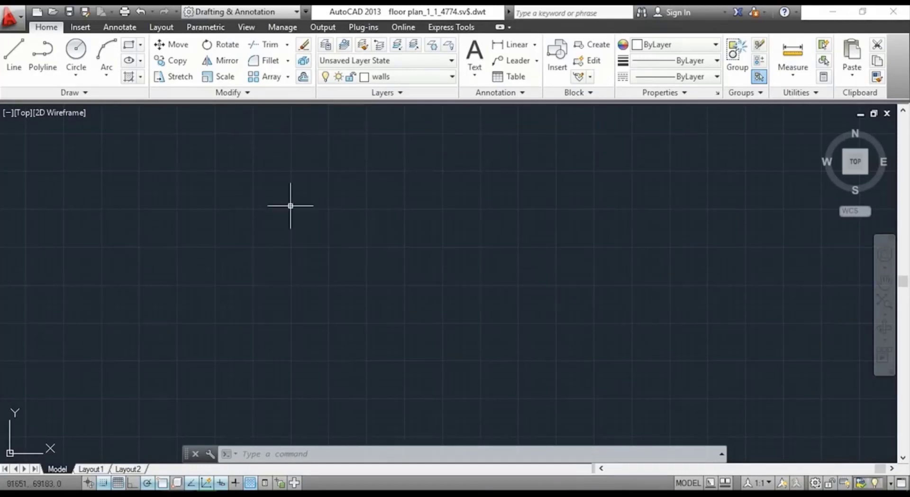
pyautogui.click(185, 63)
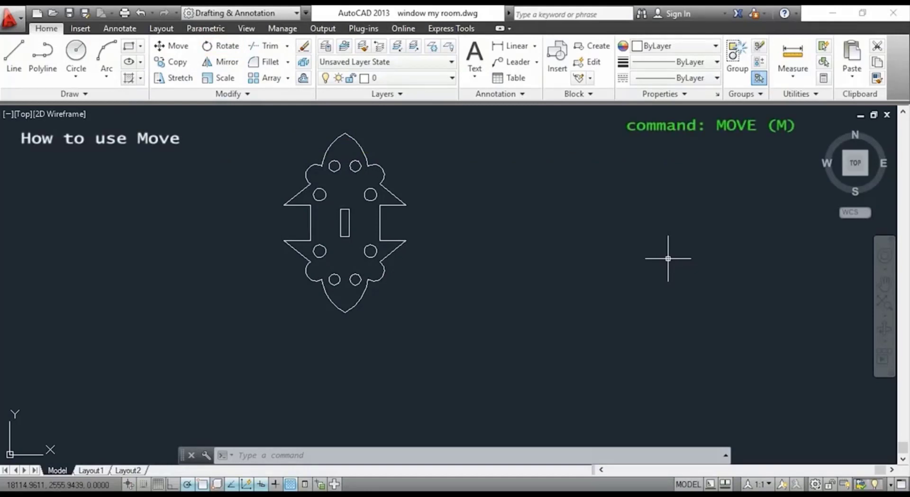
# - Move the whole ornament 500 units horizontally to the right, using its lower right pointed tip as the base point
pyautogui.write('M')
pyautogui.press('Return')
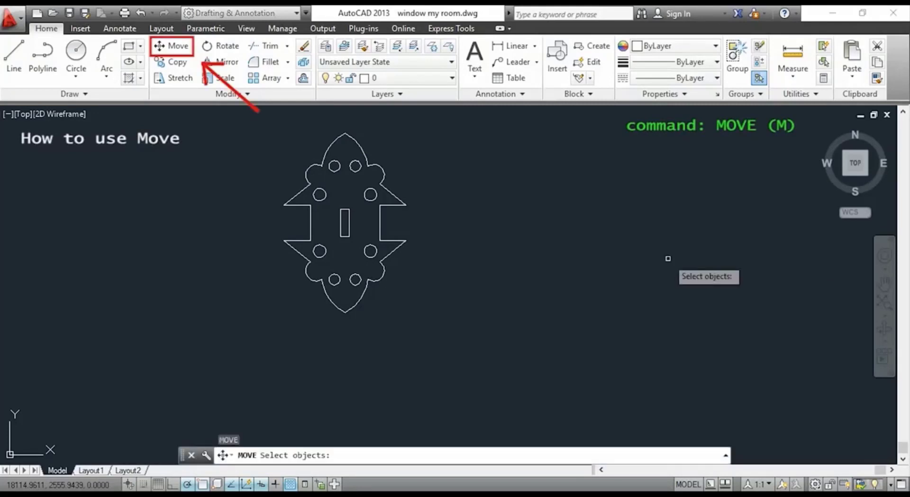
pyautogui.click(582, 321)
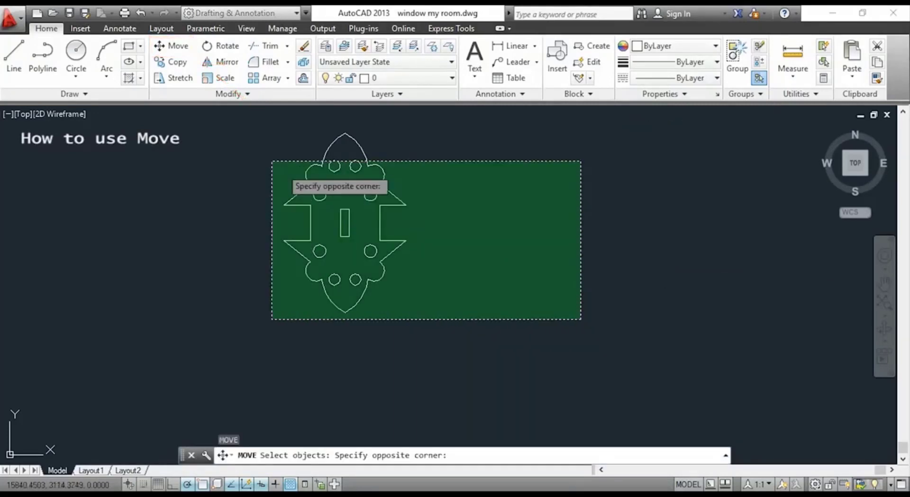
pyautogui.click(221, 121)
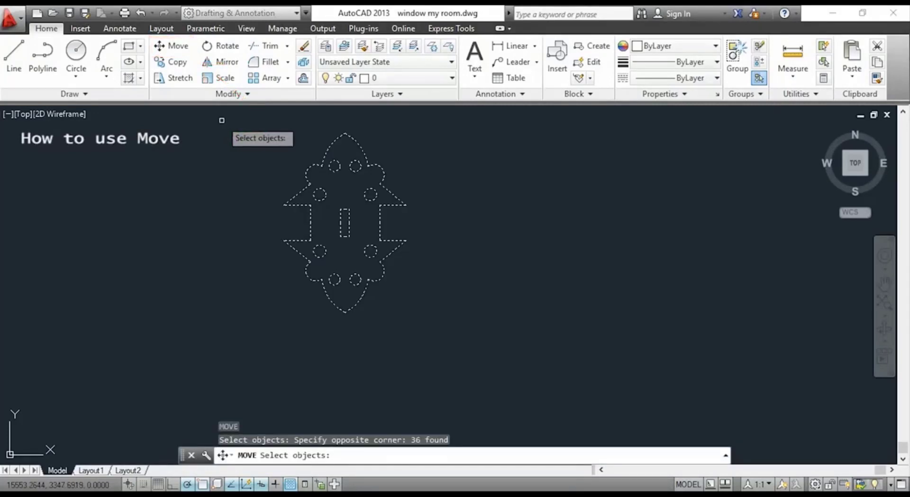
pyautogui.press('Return')
pyautogui.click(405, 240)
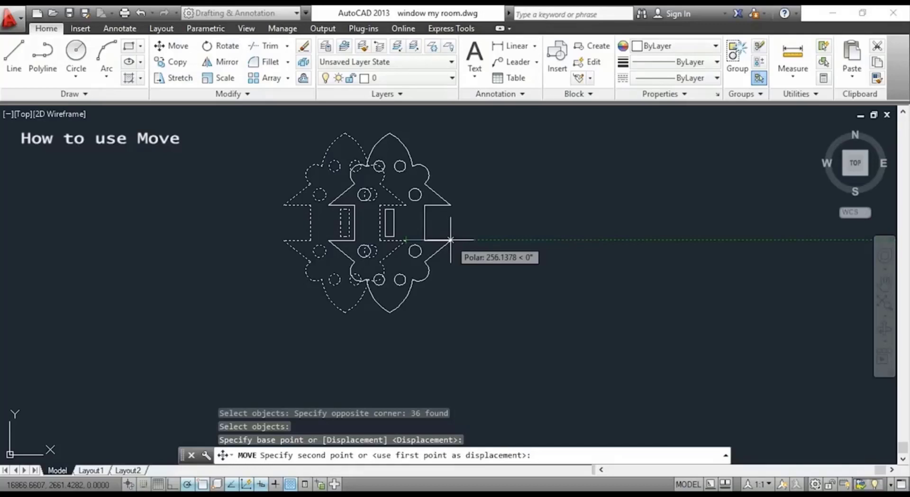
pyautogui.write('500')
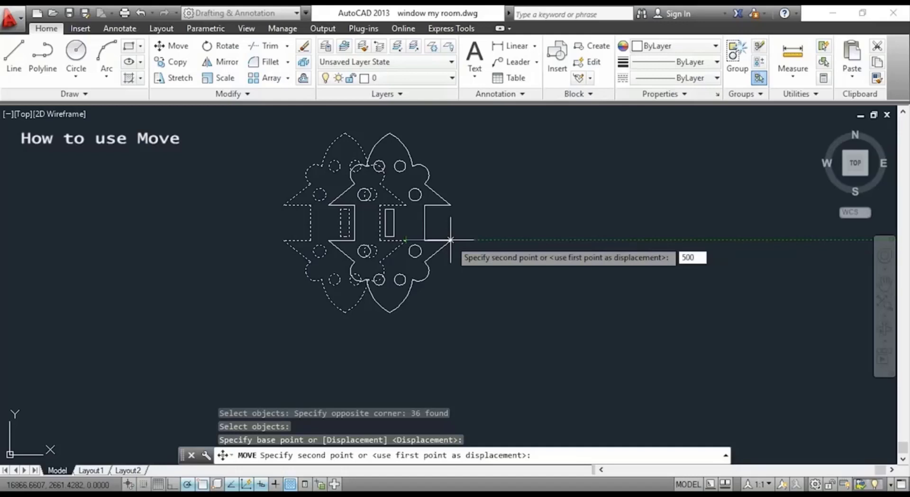
pyautogui.press('Return')
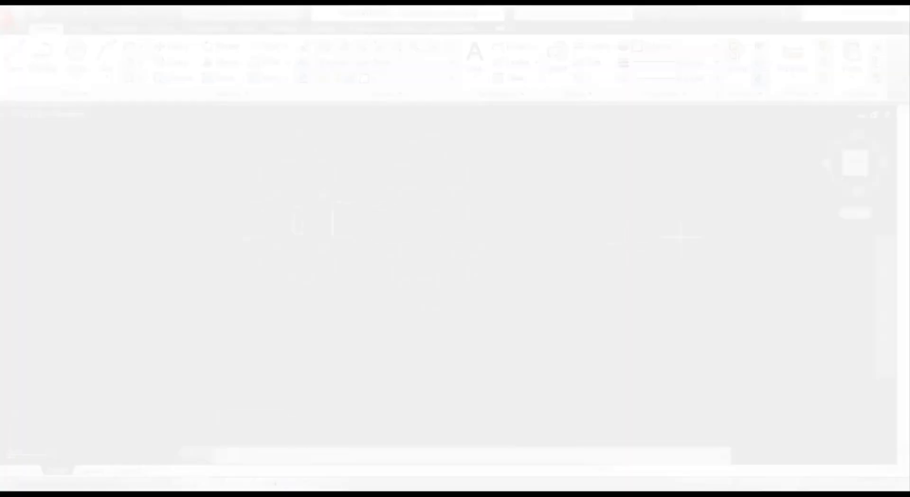
# - Copy the whole ornament 500 units to the left, using the lower right corner of its central rectangle as base point
pyautogui.write('c')
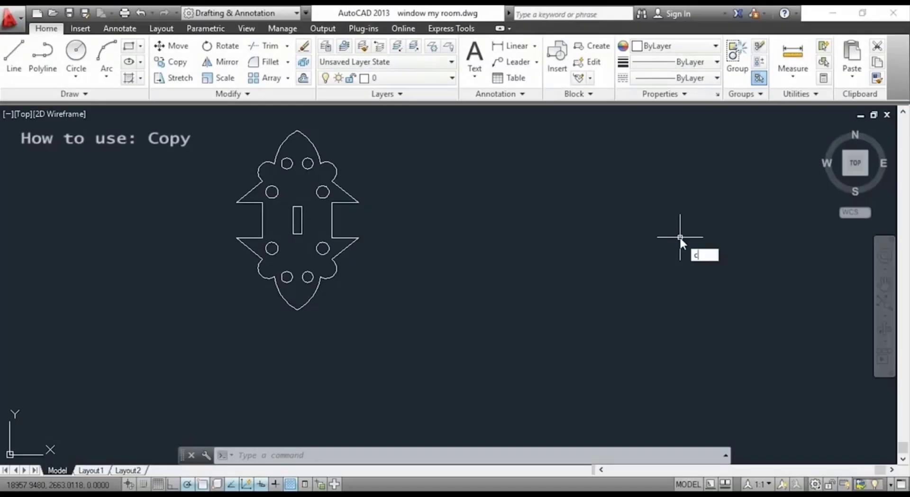
pyautogui.write('t o')
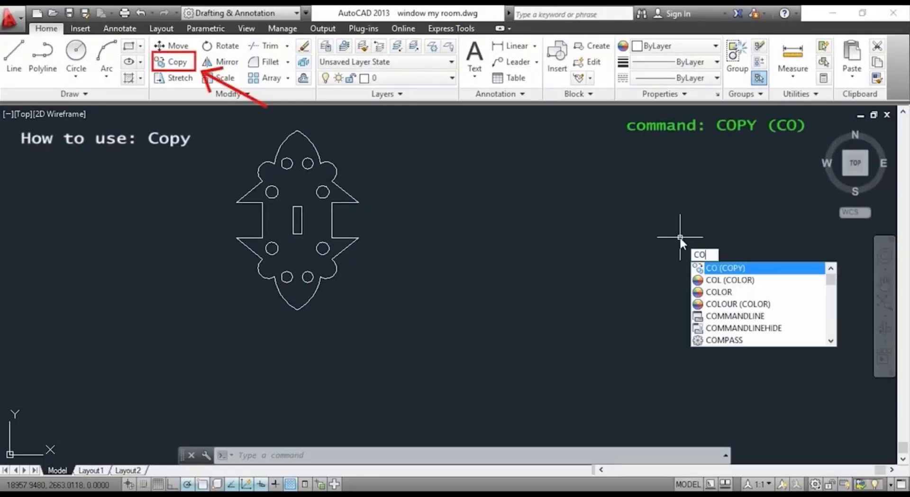
pyautogui.press('Return')
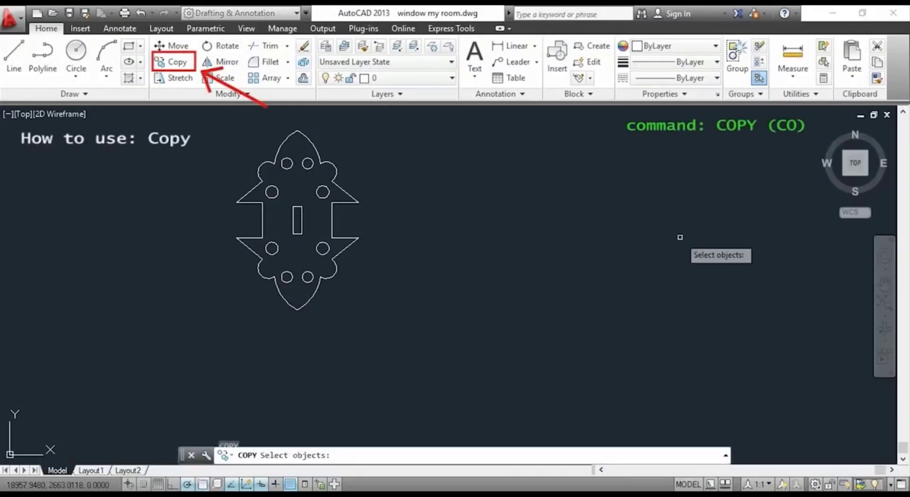
pyautogui.click(588, 339)
pyautogui.click(199, 125)
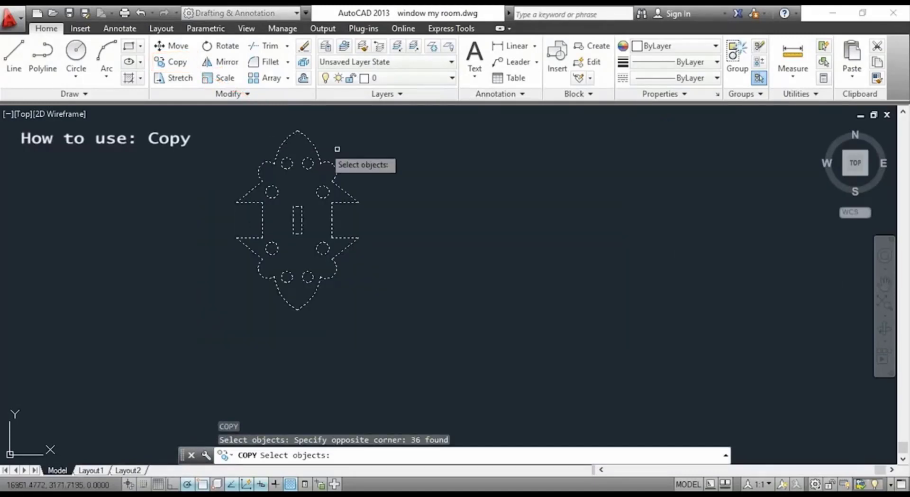
pyautogui.press('Return')
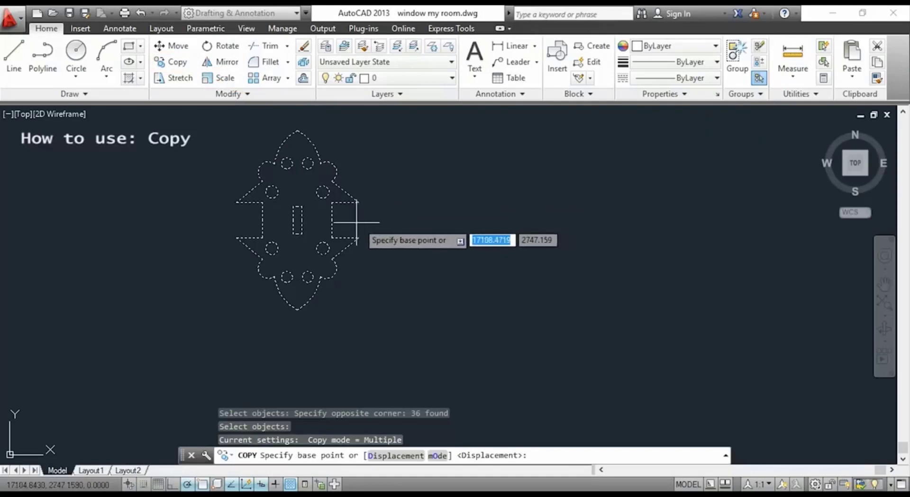
pyautogui.click(301, 234)
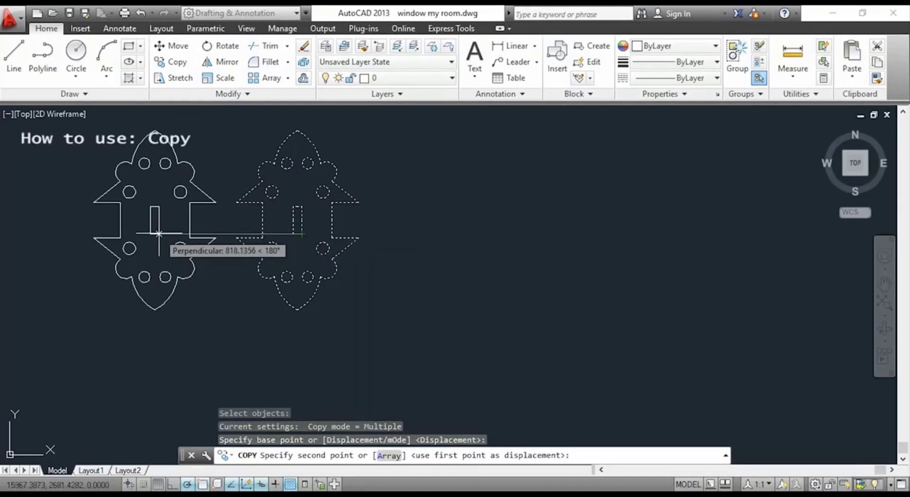
pyautogui.write('500')
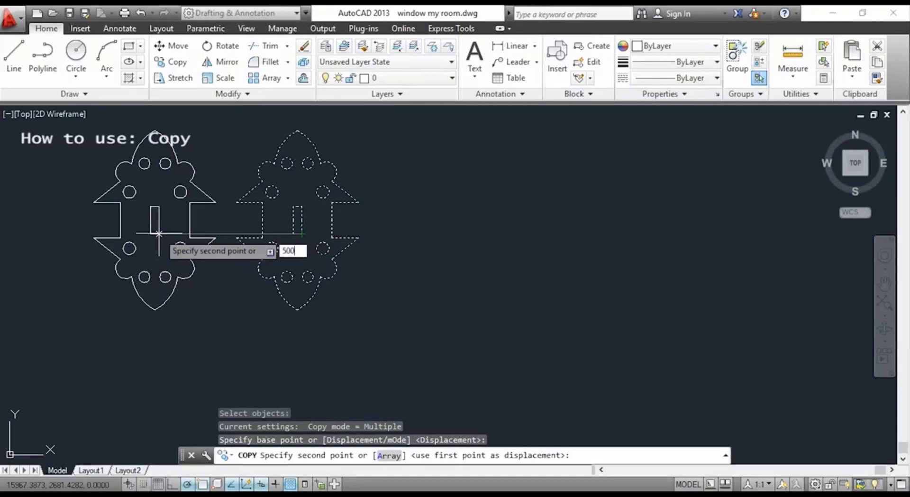
pyautogui.press('Return')
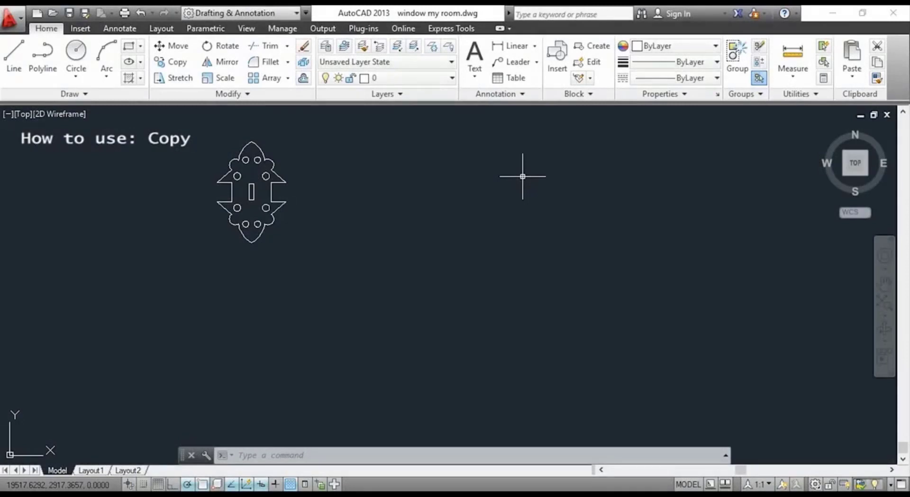
# - Copy the whole ornament as a horizontal array of 5 items spaced 2000 units to the right, using its lower left pointed tip as base point
pyautogui.write('CO')
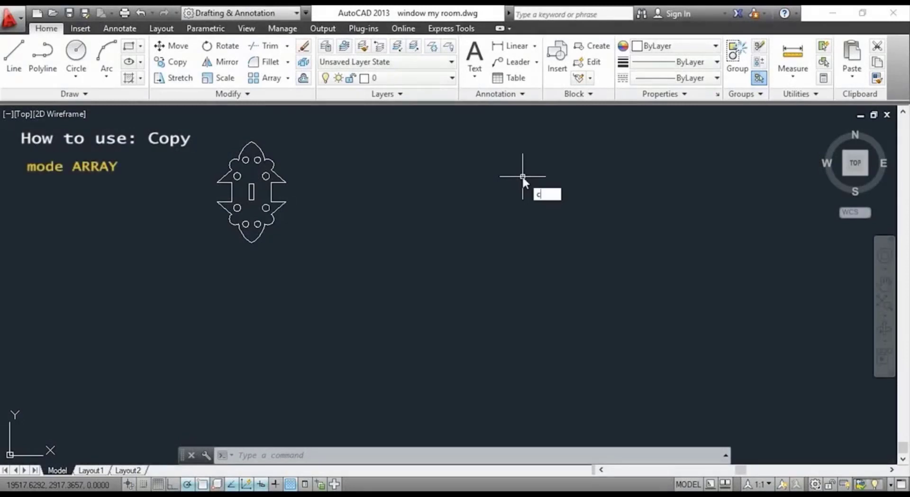
pyautogui.press('Return')
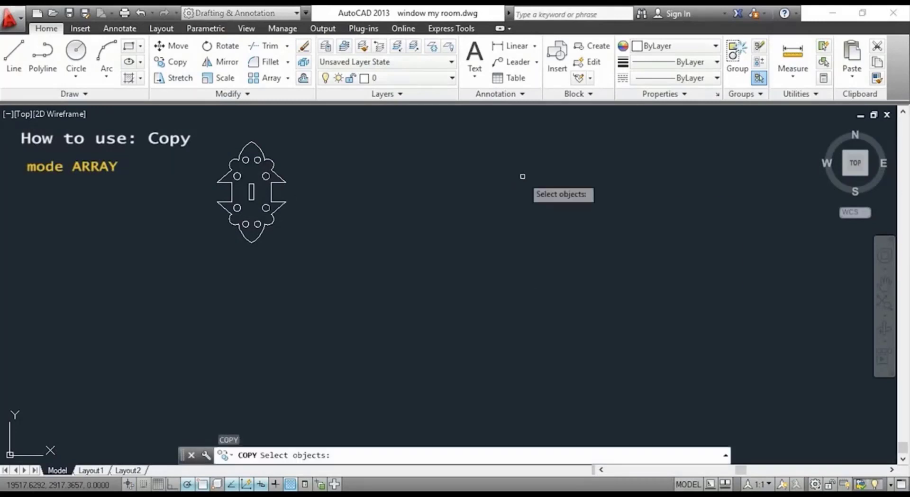
pyautogui.click(201, 130)
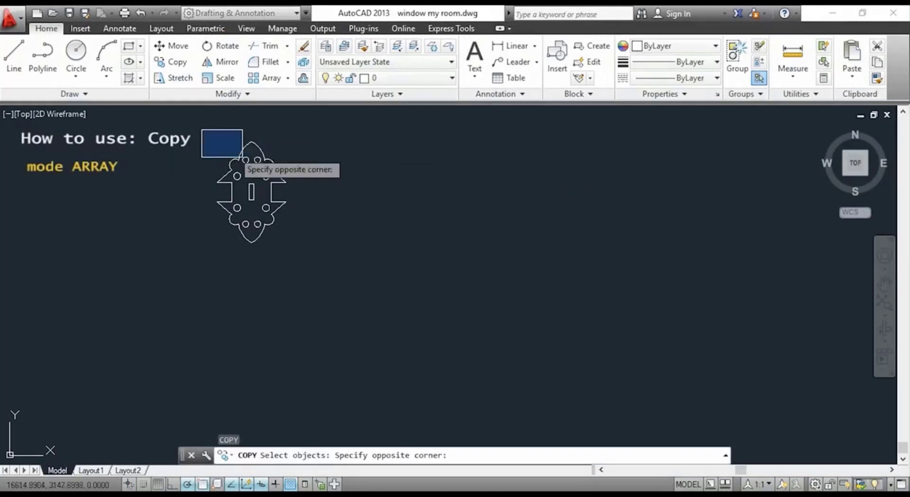
pyautogui.click(337, 250)
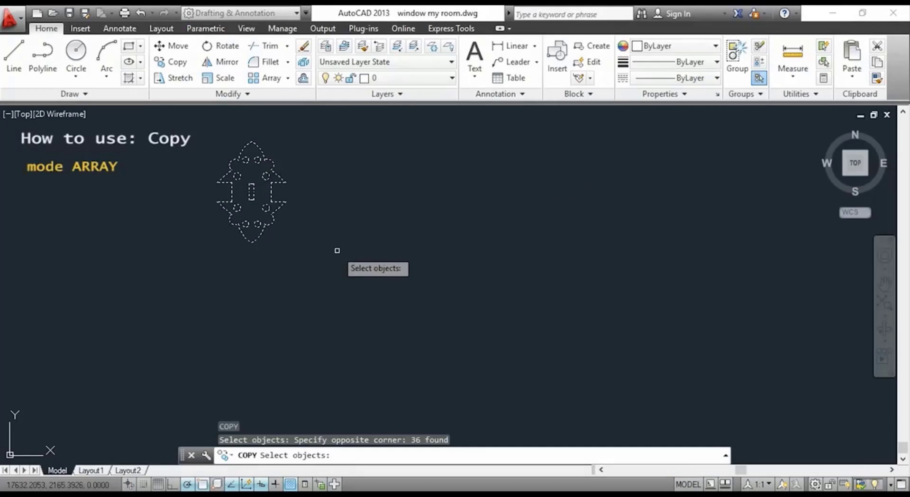
pyautogui.press('Return')
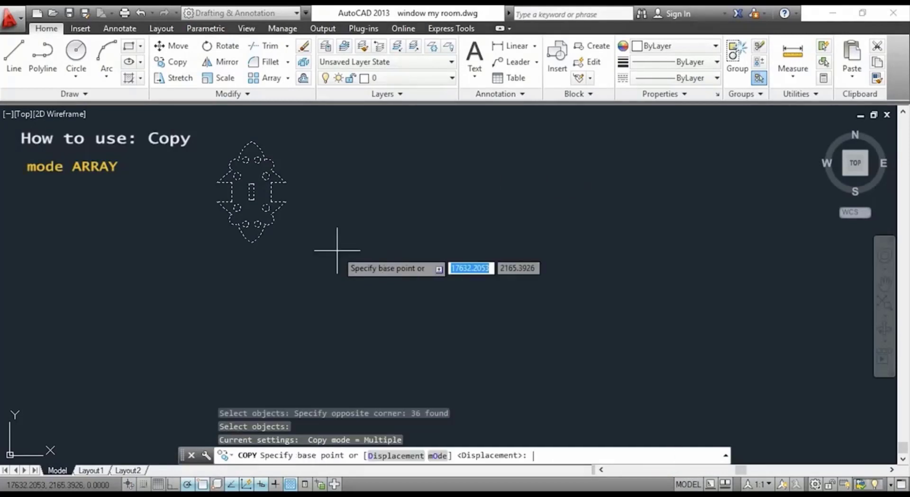
pyautogui.scroll(2, 318, 187)
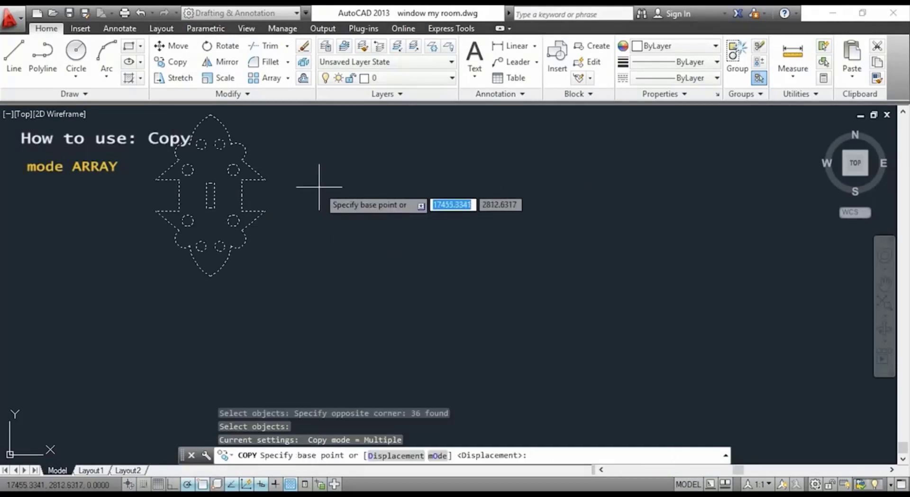
pyautogui.click(155, 210)
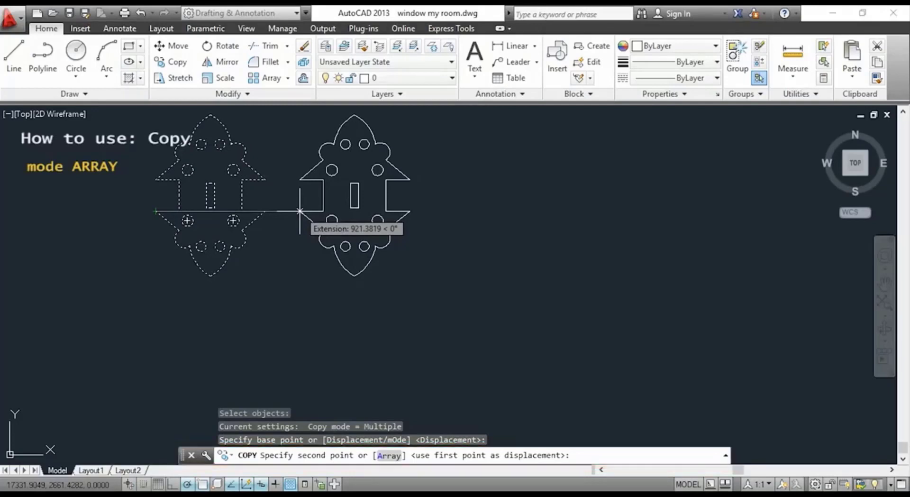
pyautogui.write('a')
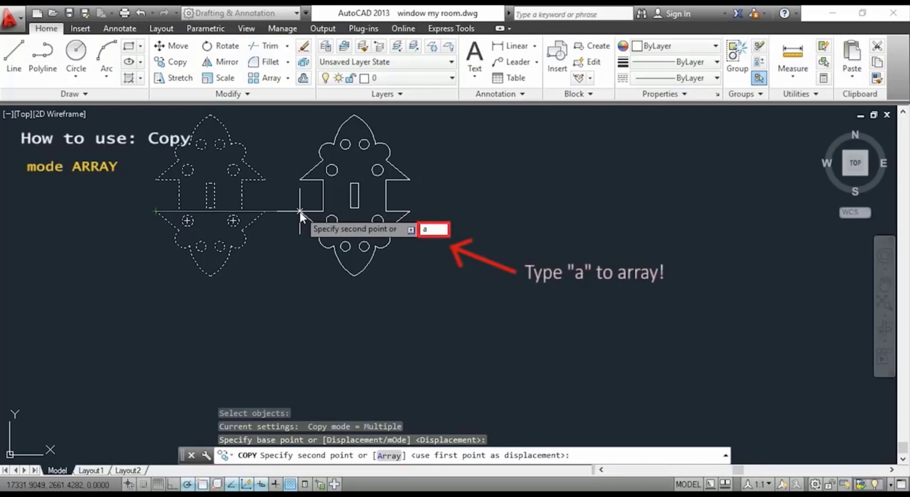
pyautogui.press('Return')
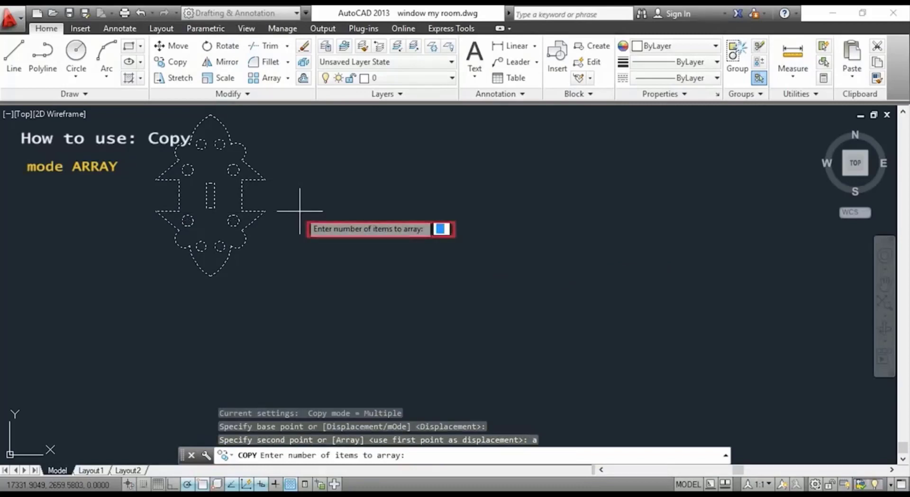
pyautogui.write('5')
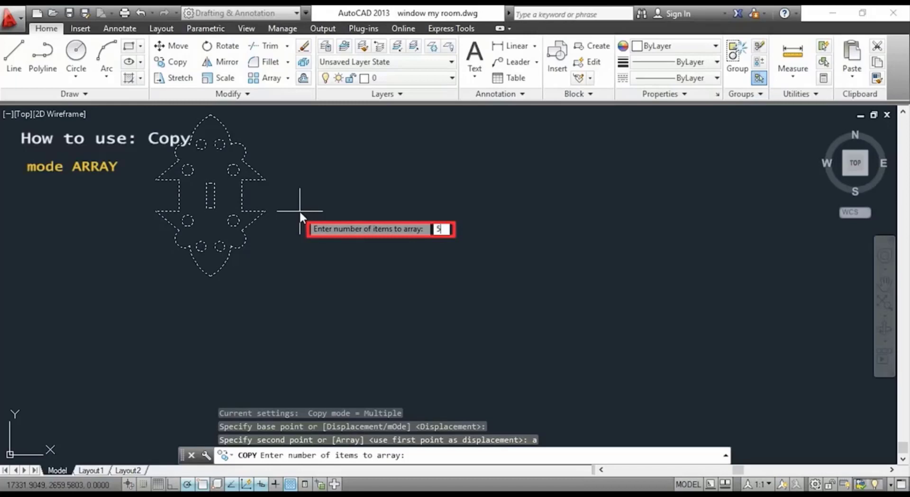
pyautogui.press('Return')
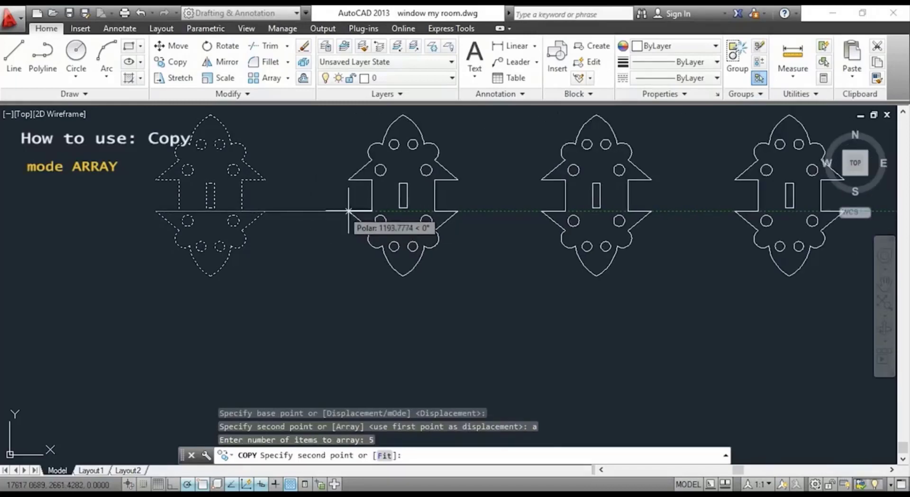
pyautogui.scroll(-3, 259, 214)
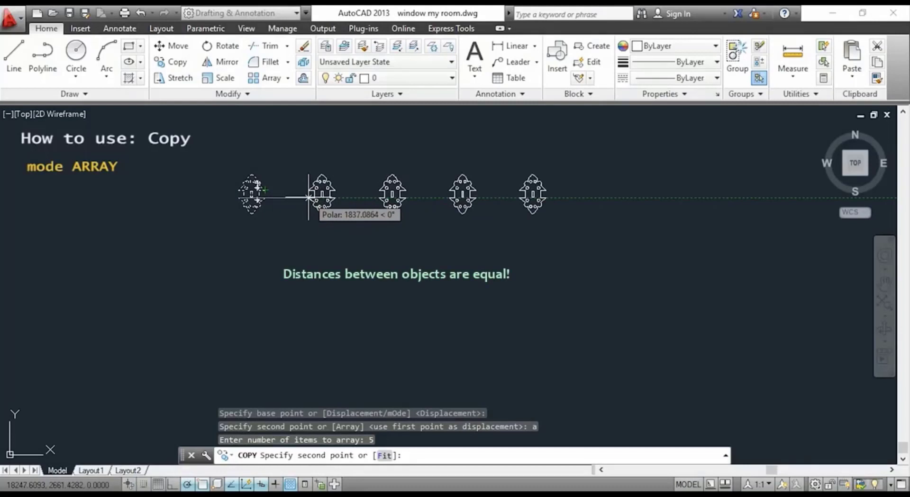
pyautogui.write('2000')
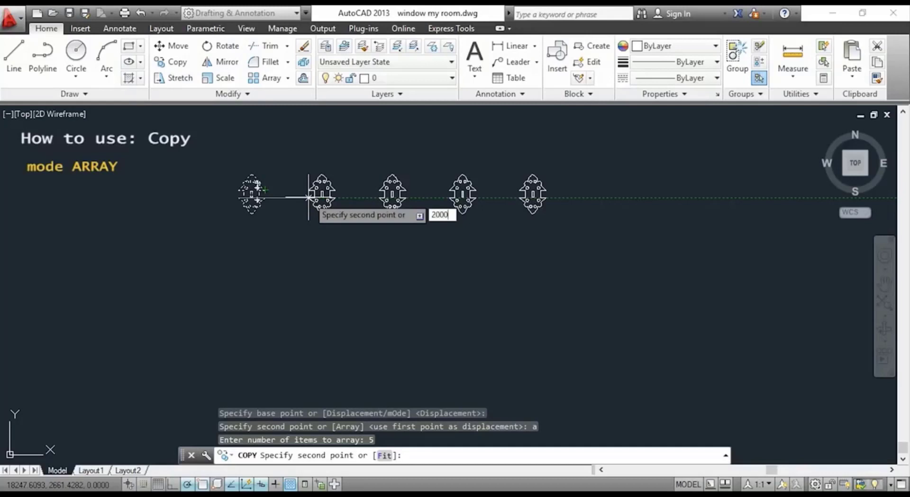
pyautogui.press('Return')
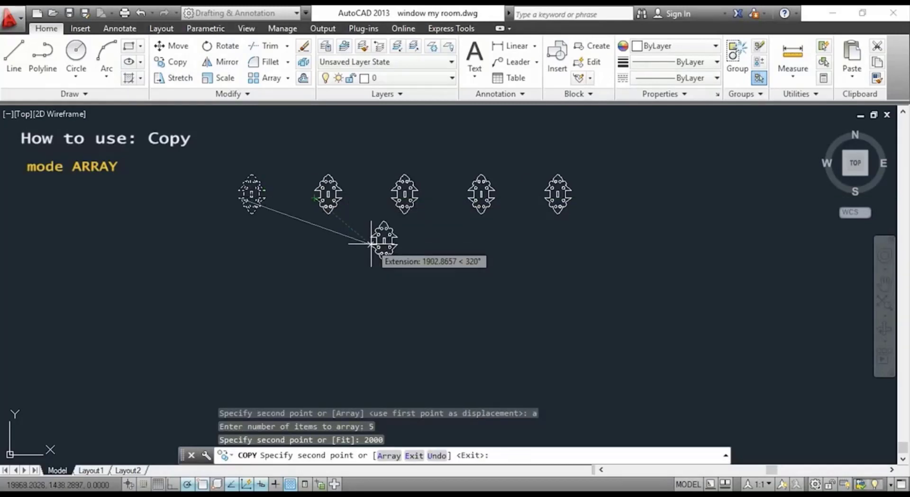
pyautogui.press('Escape')
pyautogui.moveTo(371, 239); pyautogui.dragTo(372, 269, button='middle')
pyautogui.scroll(2, 376, 254)
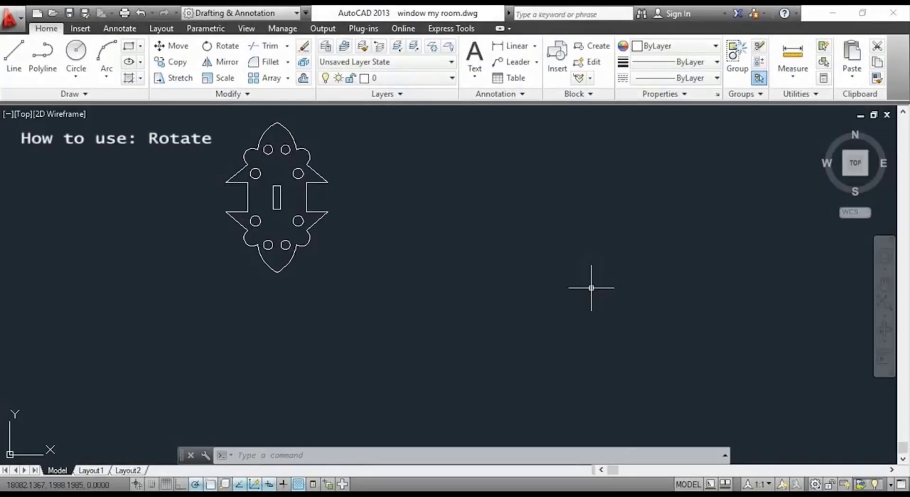
# - Rotate the whole ornament freehand by about 251 degrees around its lower right pointed tip
pyautogui.write('RO')
pyautogui.press('Return')
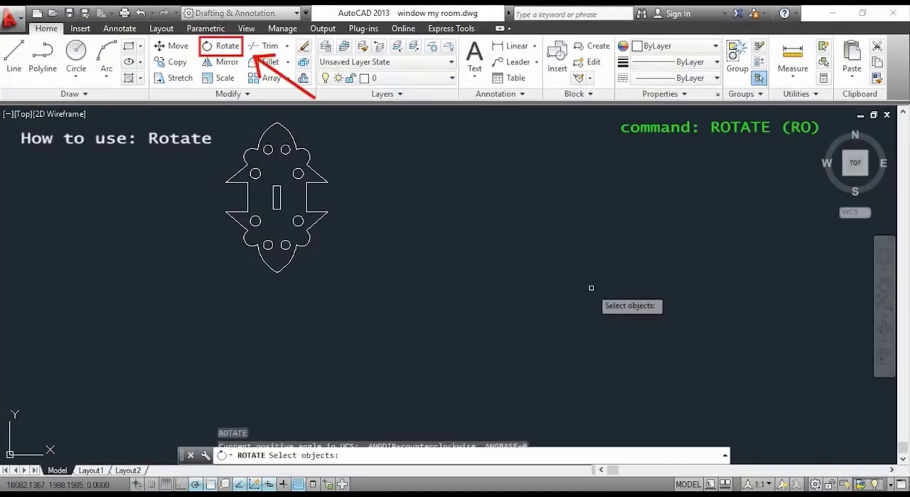
pyautogui.click(590, 288)
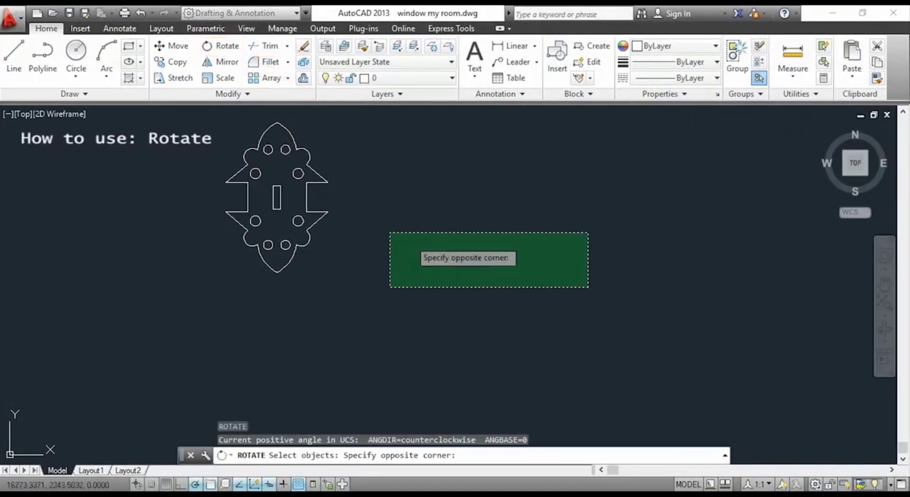
pyautogui.click(172, 121)
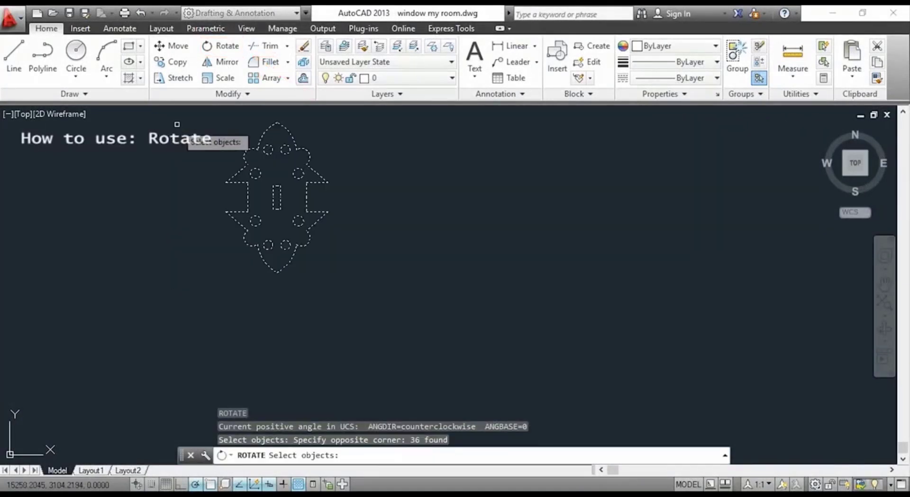
pyautogui.press('Return')
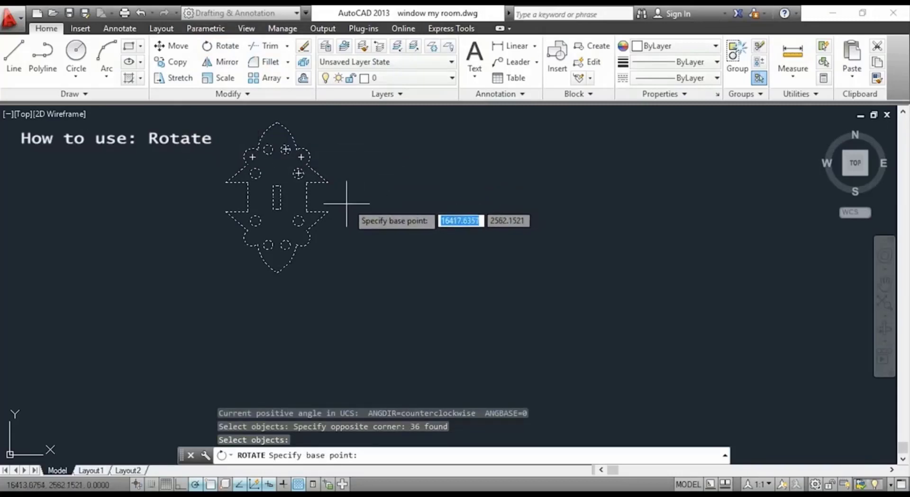
pyautogui.click(327, 211)
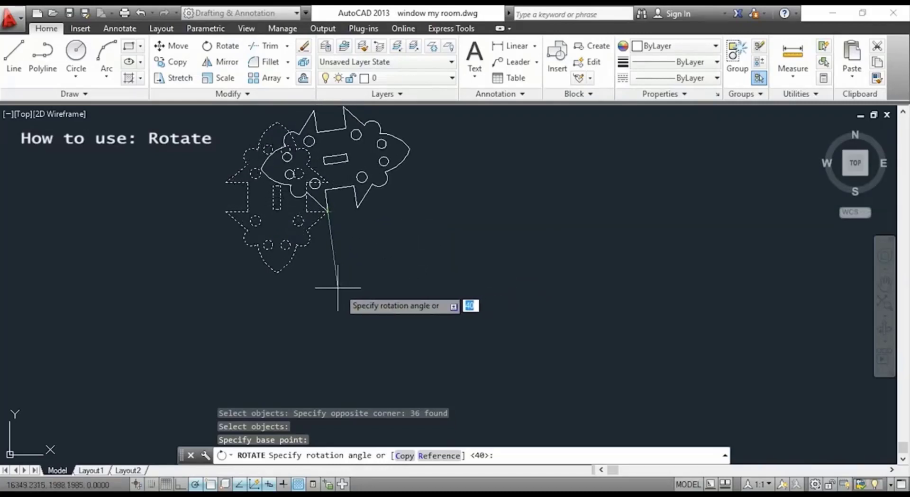
pyautogui.click(304, 281)
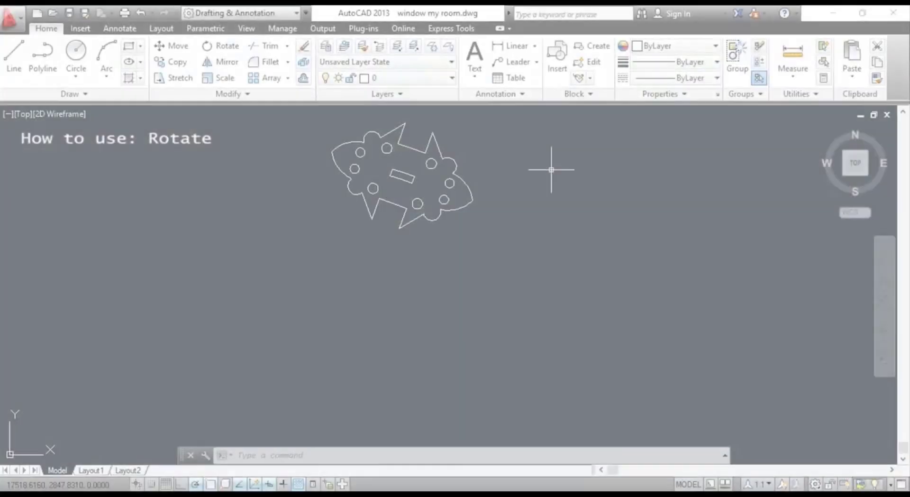
# - Rotate the tilted ornament freehand by about 290 degrees around its lowest pointed tip, bringing it nearly upright
pyautogui.write('RO')
pyautogui.press('Return')
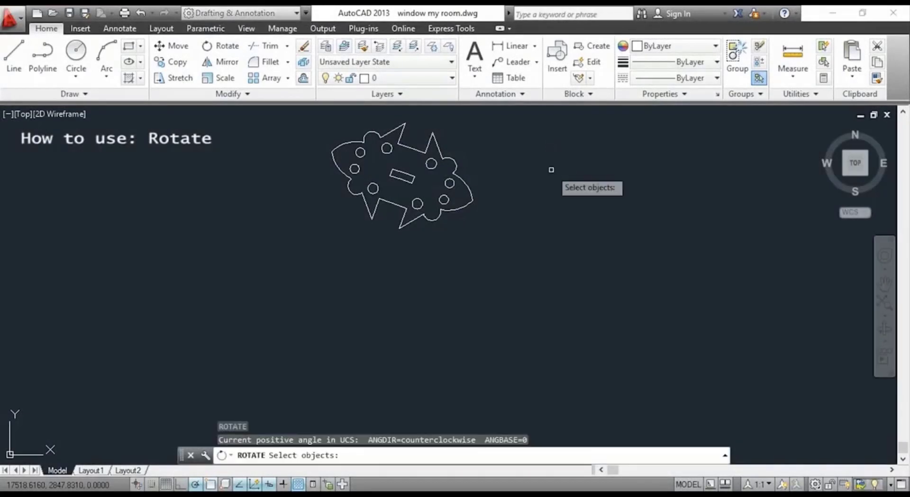
pyautogui.click(553, 241)
pyautogui.click(291, 115)
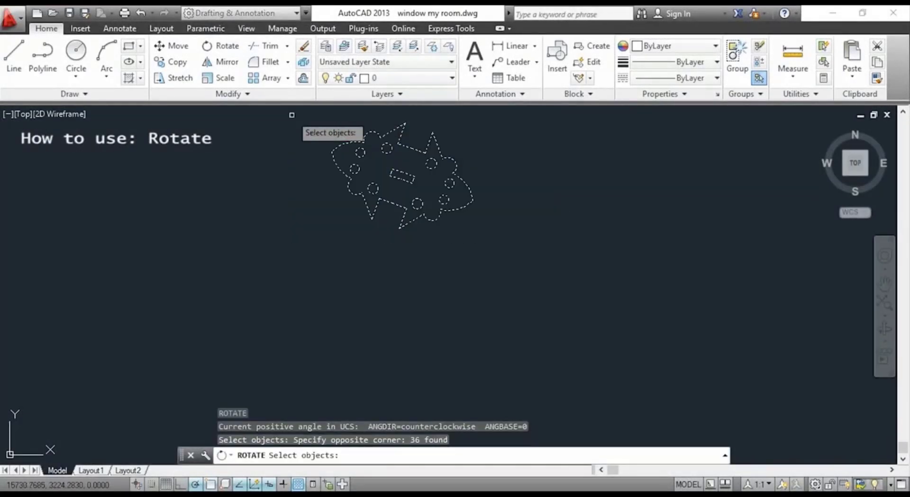
pyautogui.press('Return')
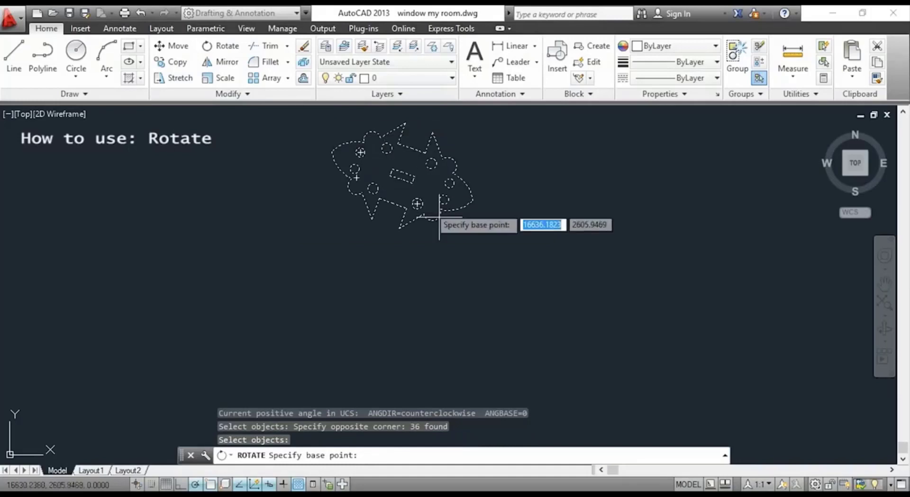
pyautogui.click(399, 229)
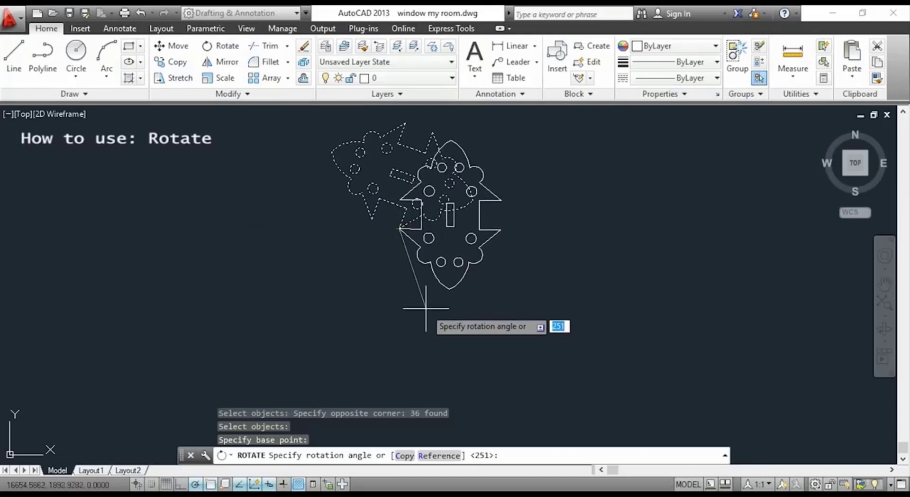
pyautogui.scroll(2, 419, 311)
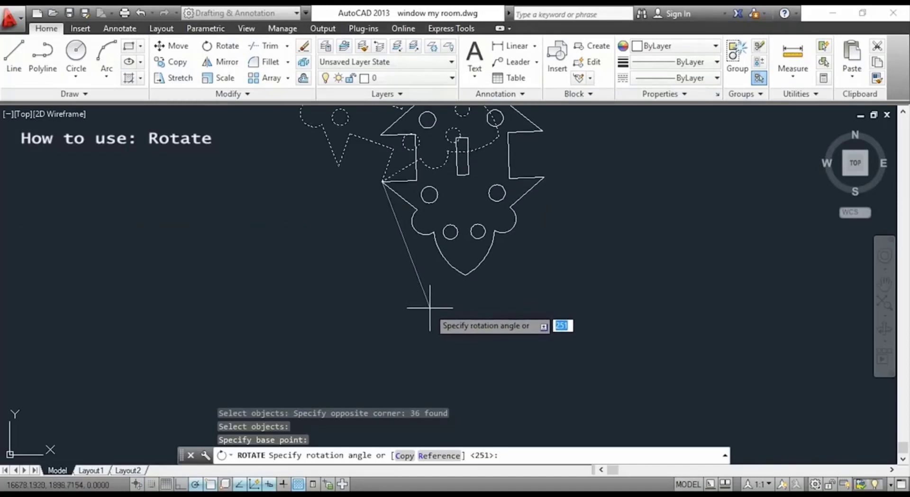
pyautogui.click(415, 273)
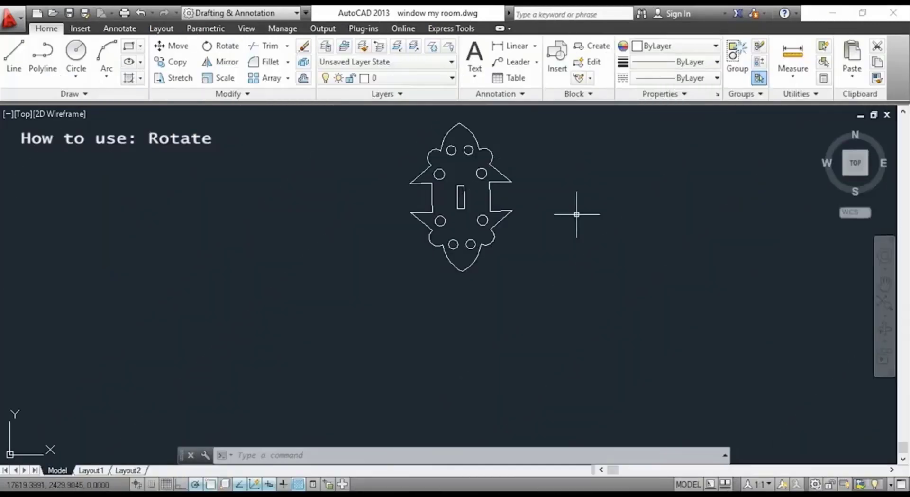
# - Rotate the whole ornament by reference about its lower right pointed tip, aligning the line to its lower left tip roughly horizontal
pyautogui.write('ro')
pyautogui.press('Return')
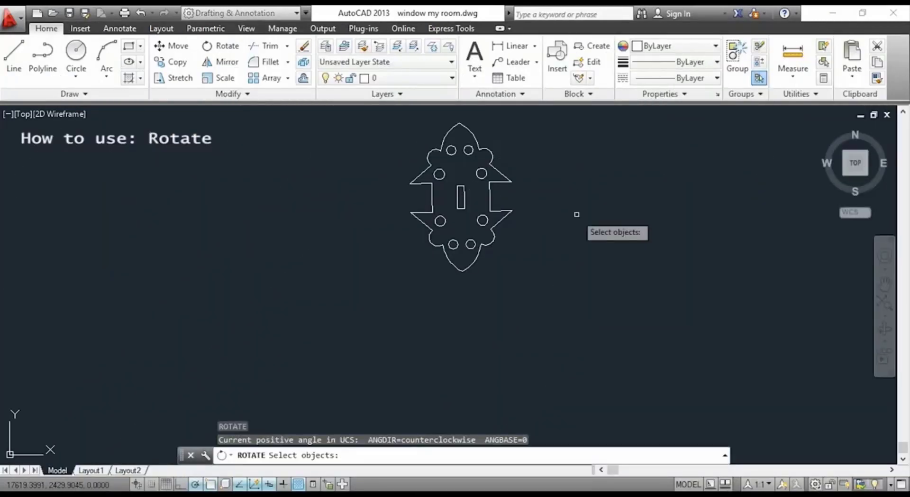
pyautogui.click(578, 259)
pyautogui.click(347, 131)
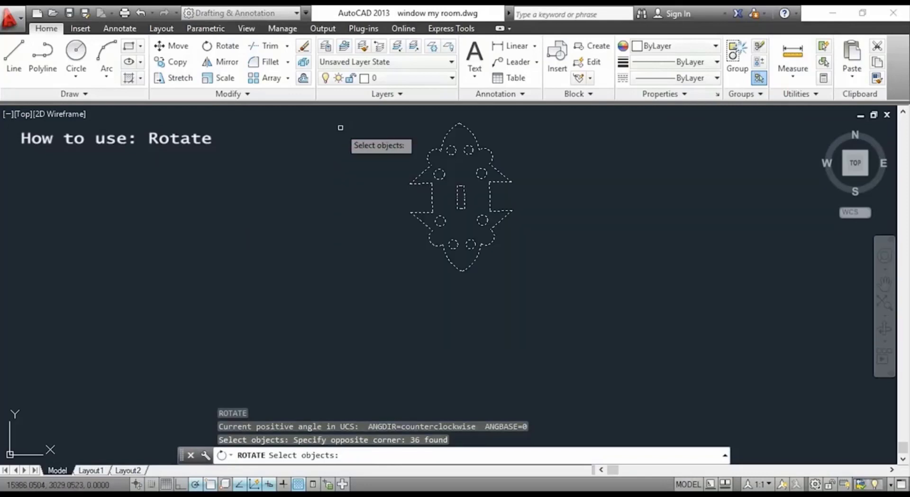
pyautogui.press('Return')
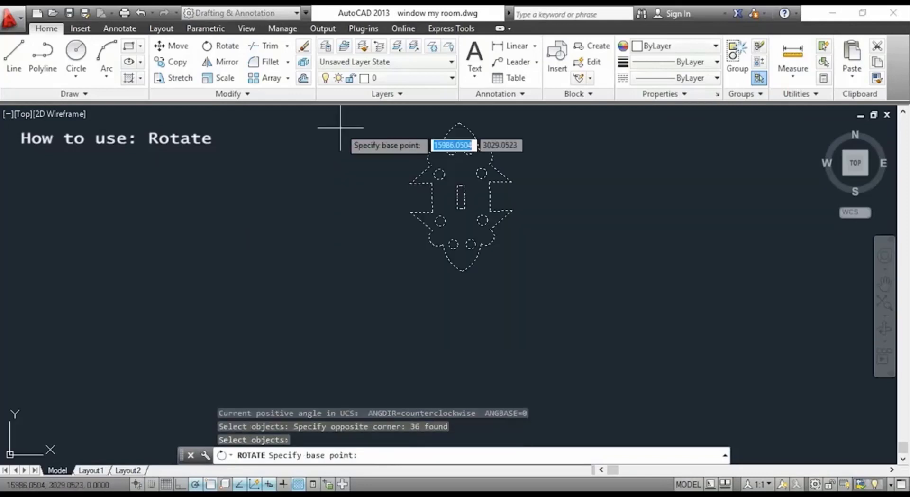
pyautogui.click(512, 210)
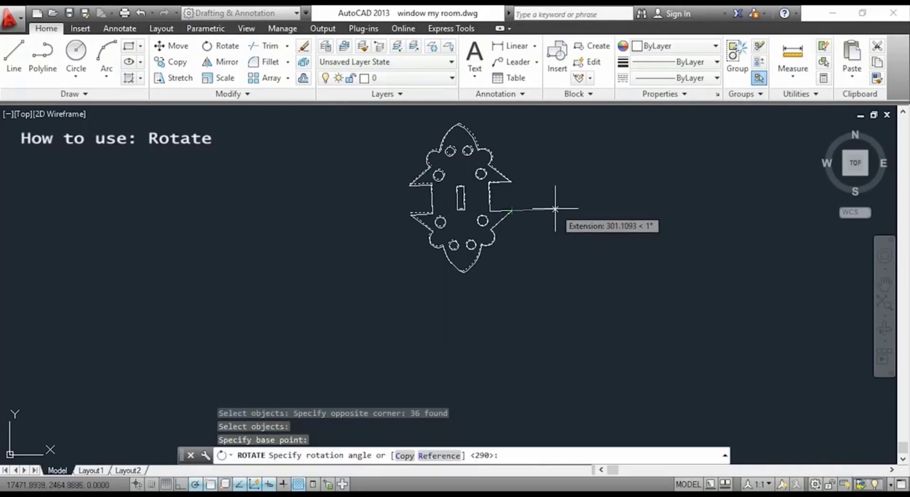
pyautogui.write('r')
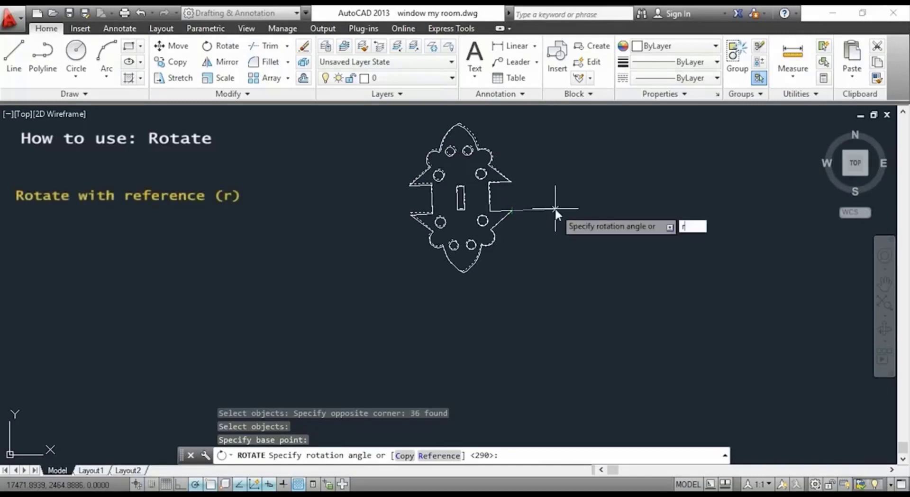
pyautogui.press('Return')
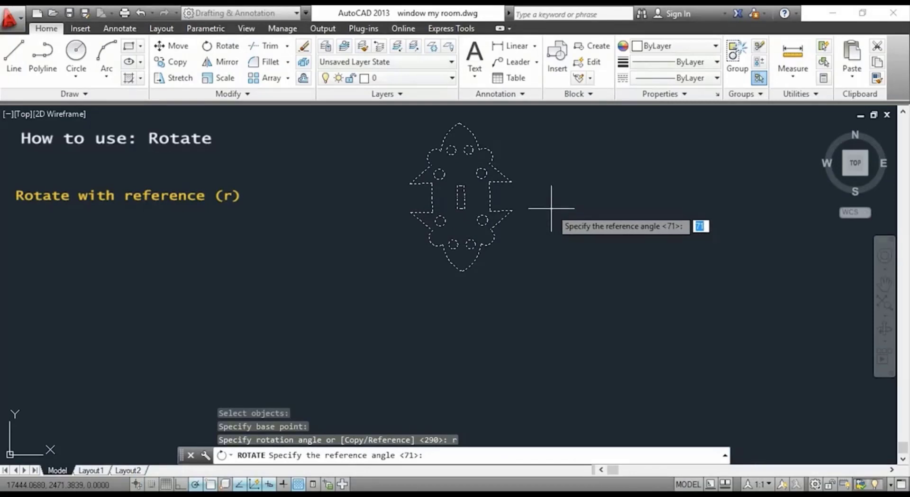
pyautogui.click(511, 210)
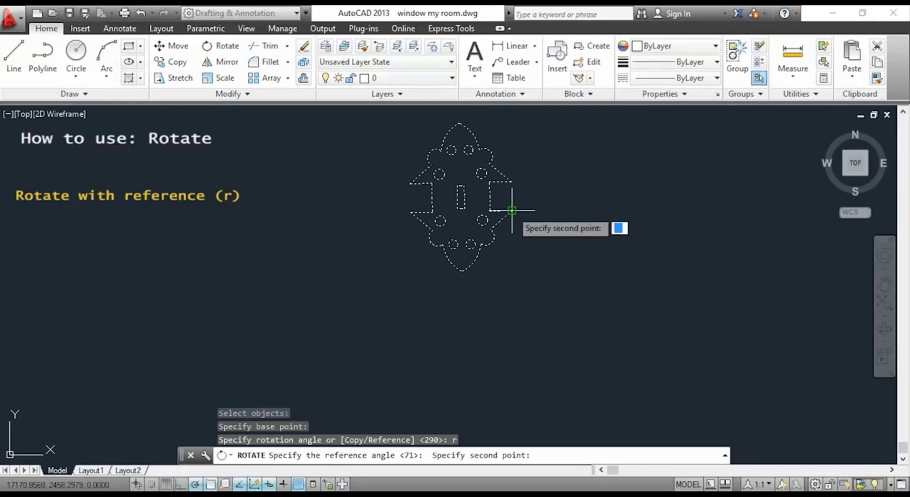
pyautogui.click(410, 213)
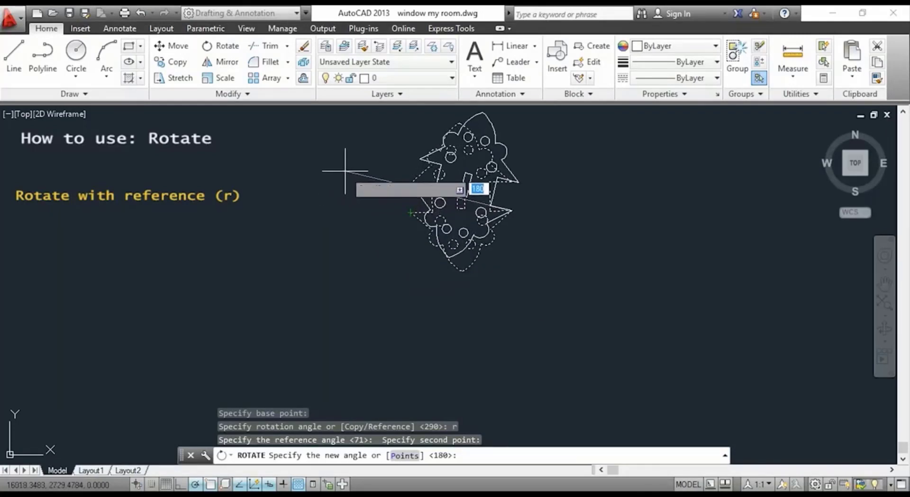
pyautogui.click(326, 209)
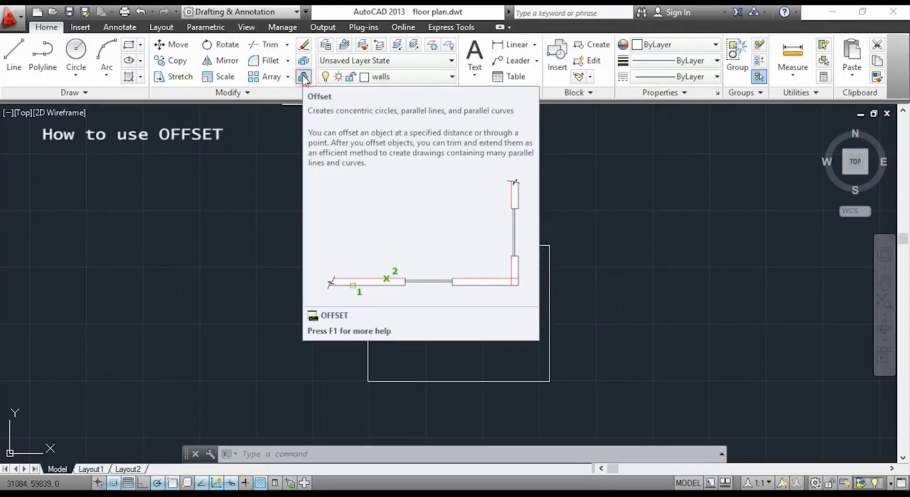
# - Offset the rectangle inward by a distance of 150
pyautogui.click(304, 78)
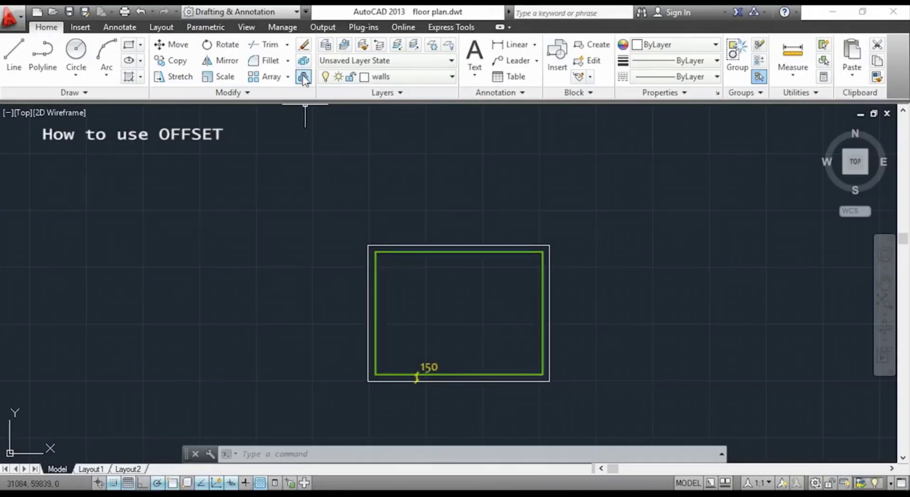
pyautogui.click(304, 77)
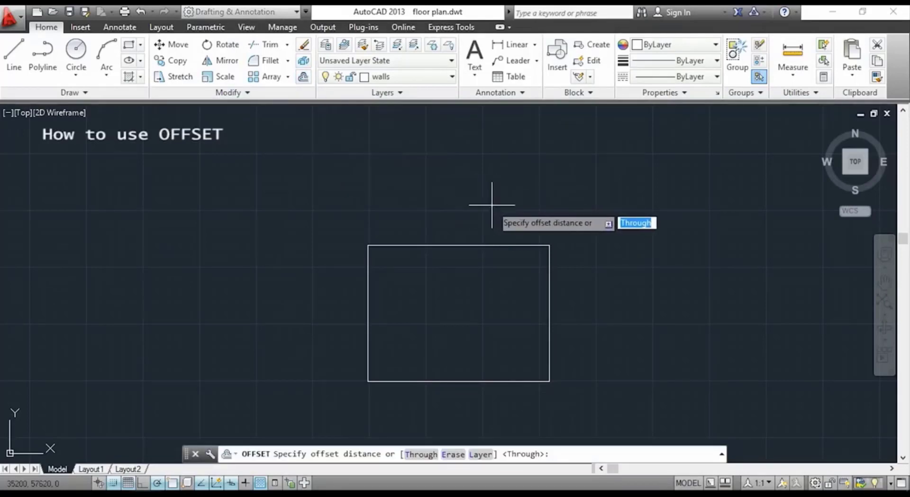
pyautogui.write('150')
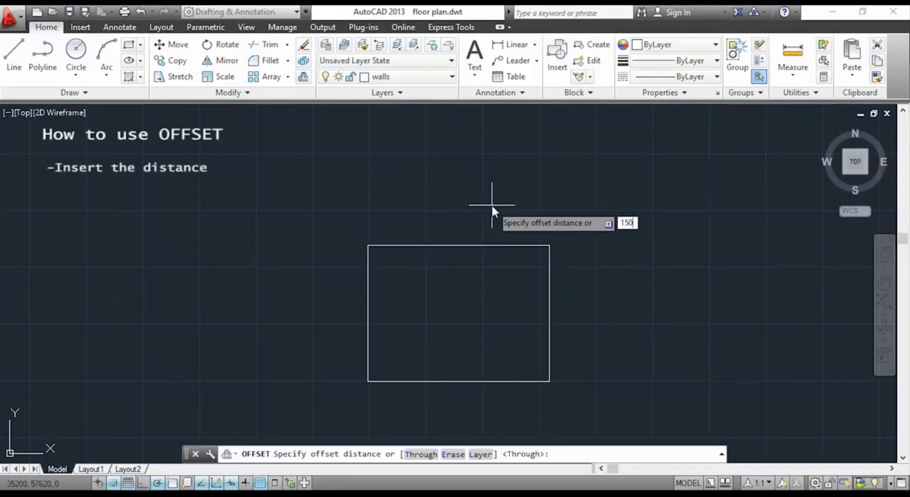
pyautogui.press('Return')
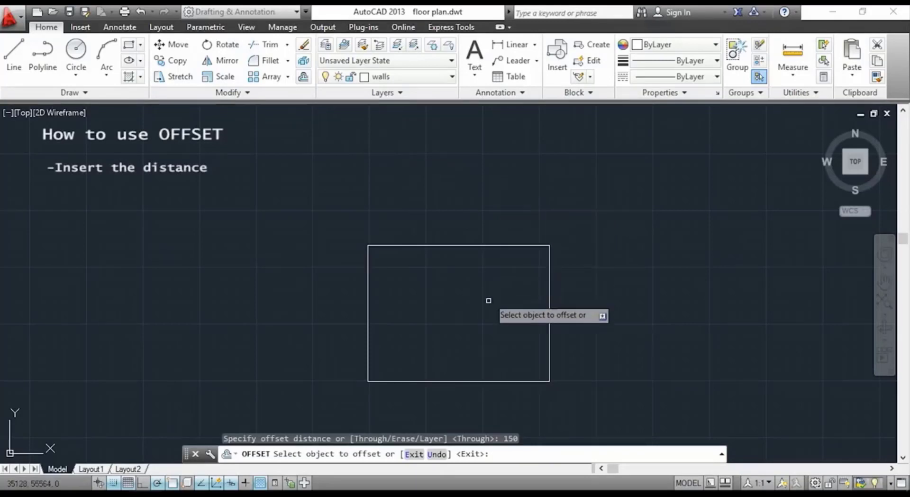
pyautogui.click(514, 380)
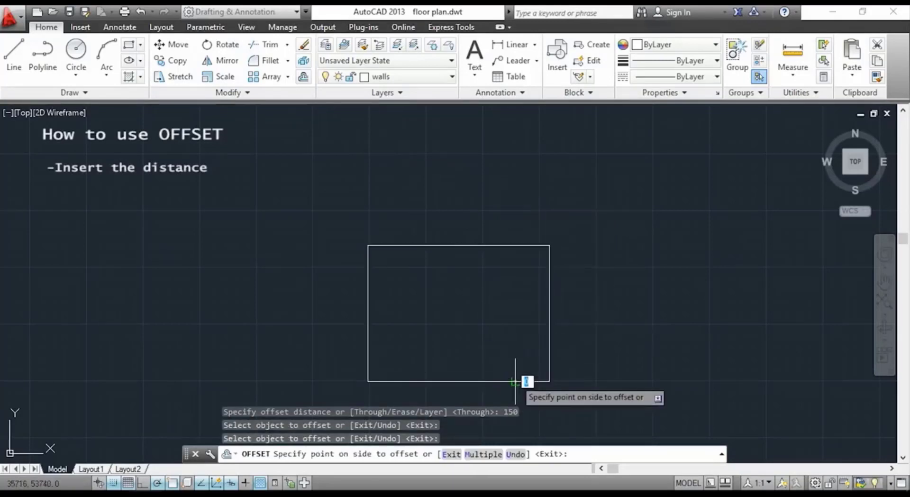
pyautogui.click(514, 337)
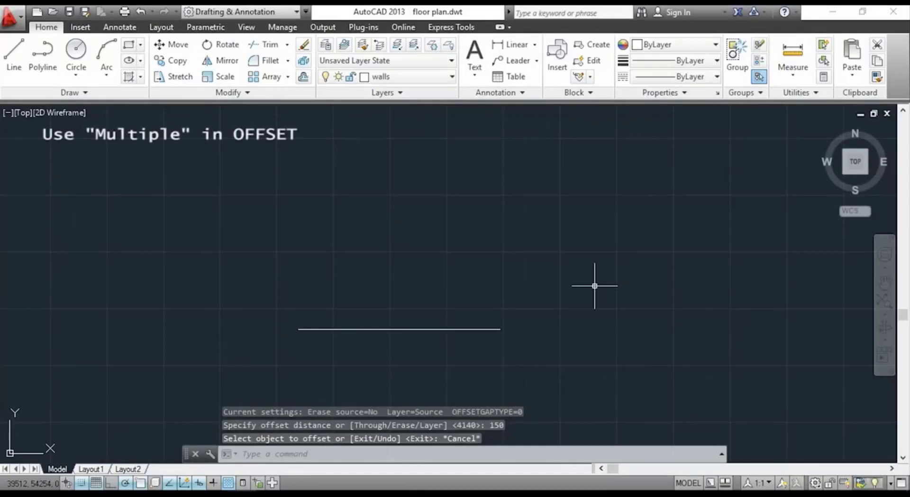
# - Offset the horizontal line upward six times at a spacing of 200, using the Multiple option
pyautogui.press('Return')
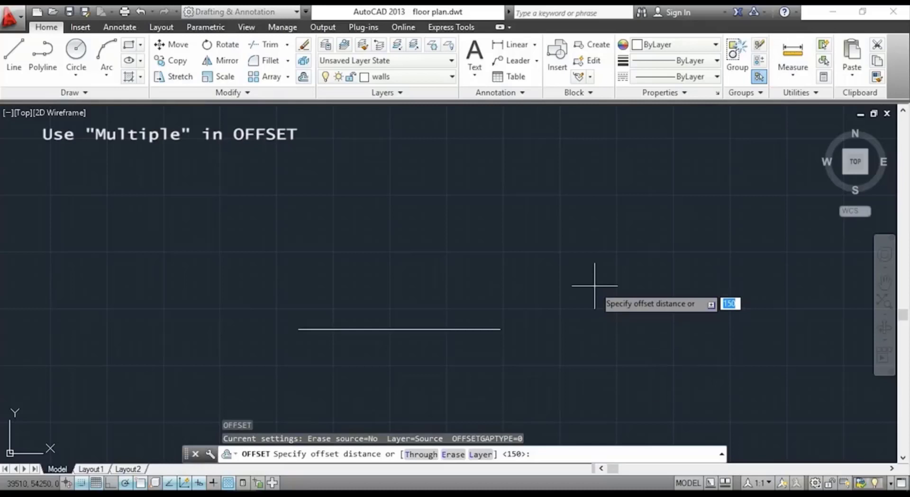
pyautogui.write('200')
pyautogui.press('Return')
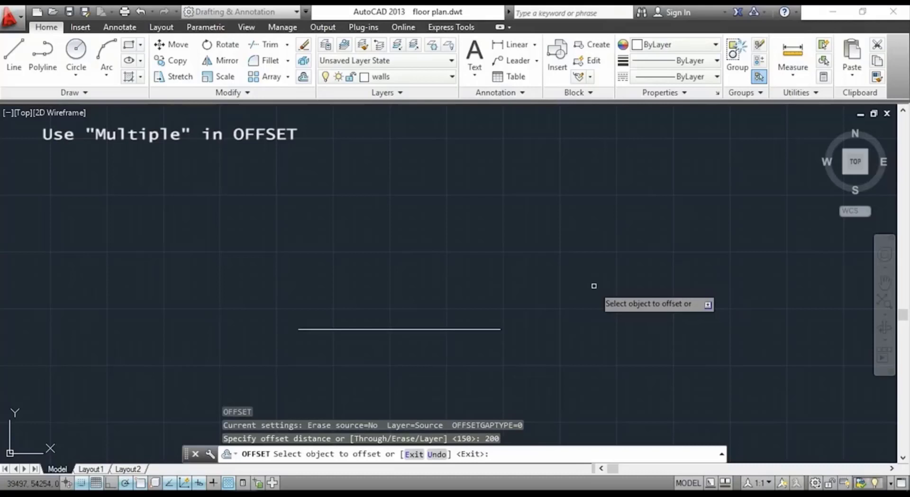
pyautogui.click(415, 329)
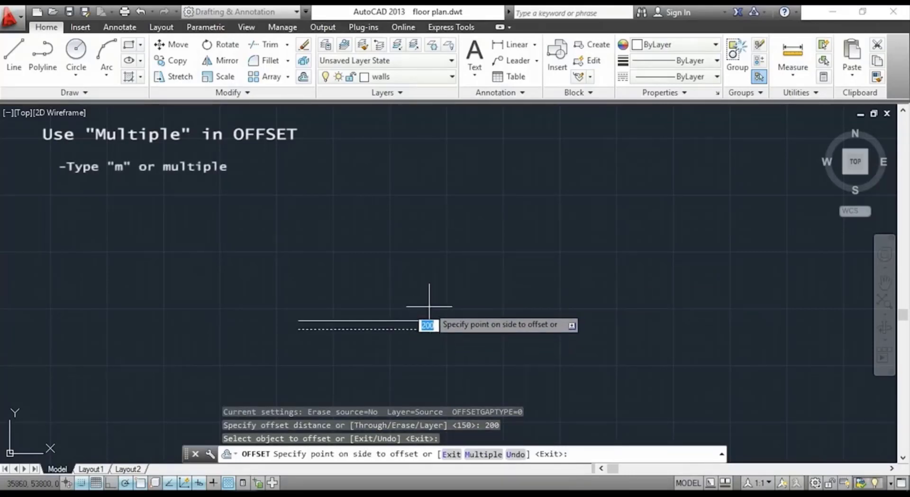
pyautogui.write('m')
pyautogui.press('Return')
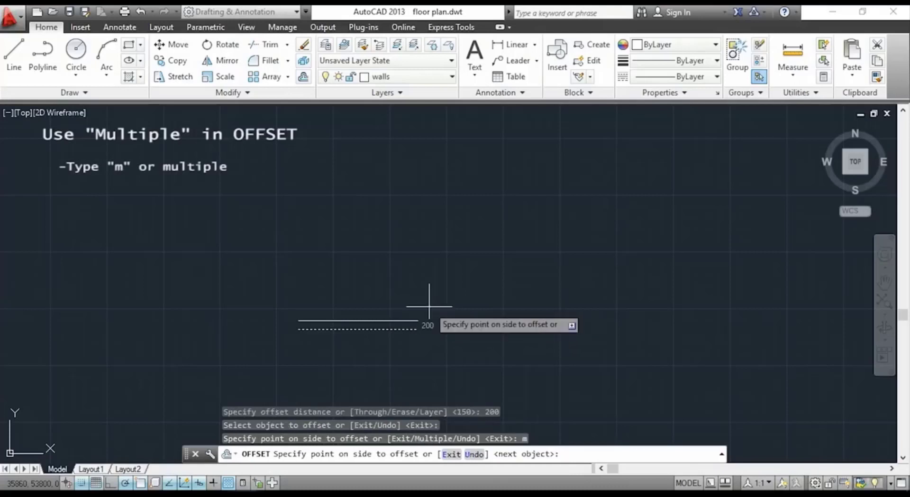
pyautogui.click(429, 308)
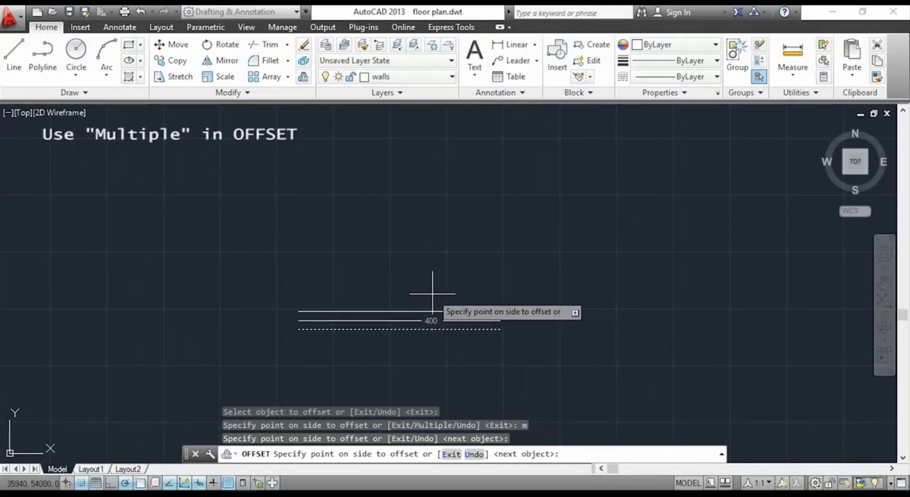
pyautogui.click(432, 293)
pyautogui.click(443, 284)
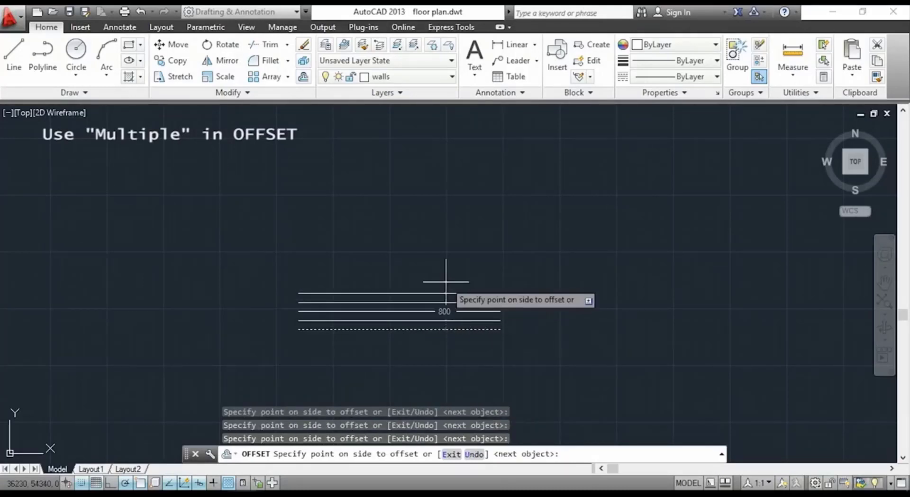
pyautogui.click(449, 269)
pyautogui.click(449, 259)
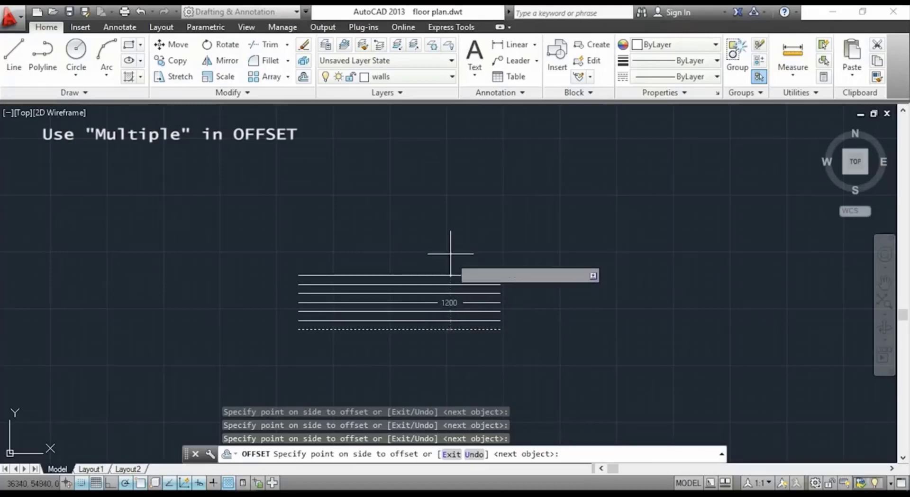
pyautogui.click(451, 253)
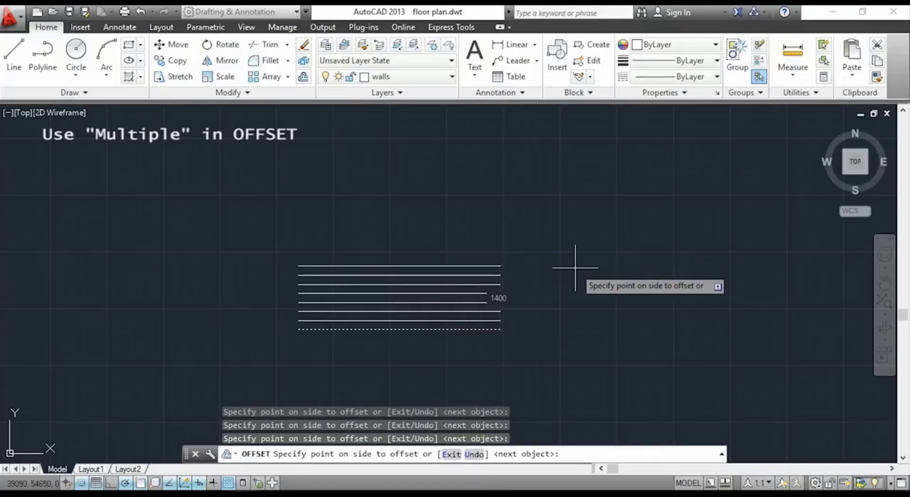
pyautogui.press('Escape')
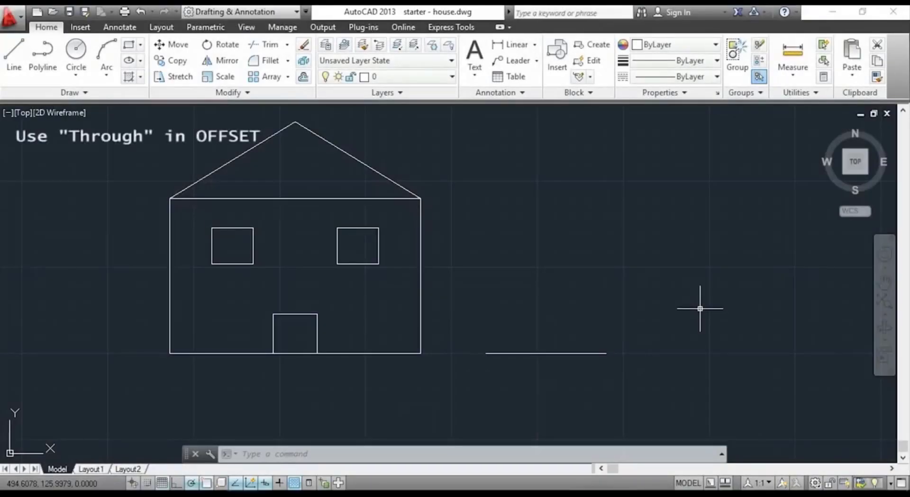
# - Offset the horizontal line beside the house with the Through option, through the lower right corner of the right window
pyautogui.write('o')
pyautogui.press('Return')
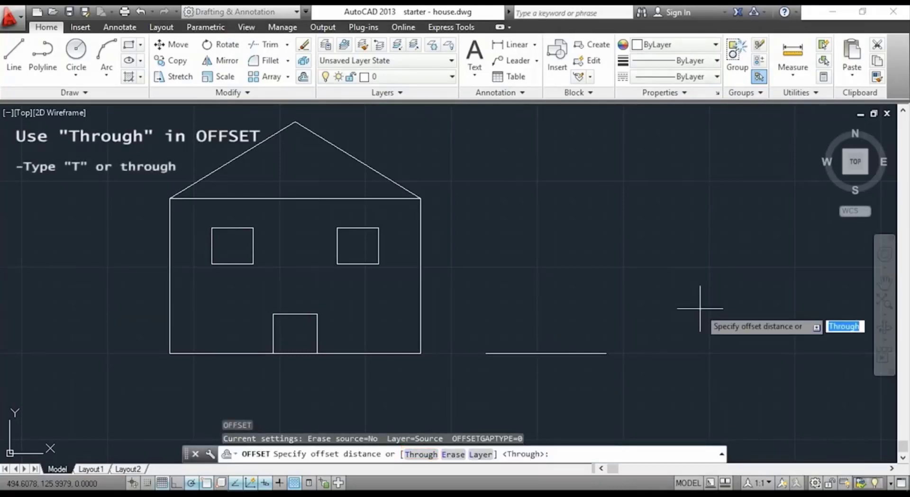
pyautogui.press('Return')
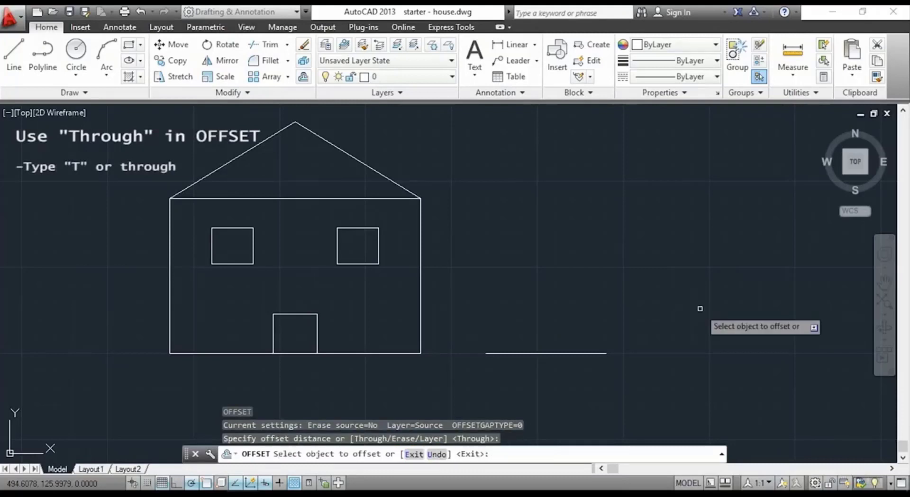
pyautogui.click(564, 352)
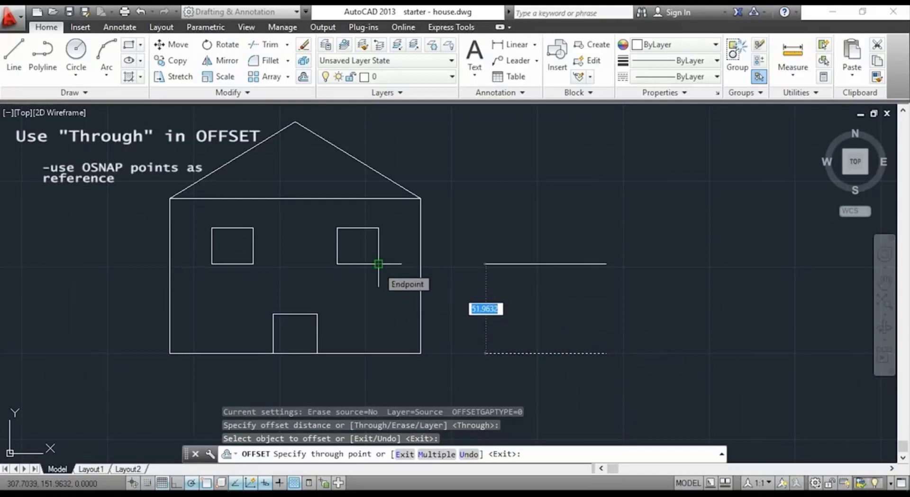
pyautogui.click(378, 263)
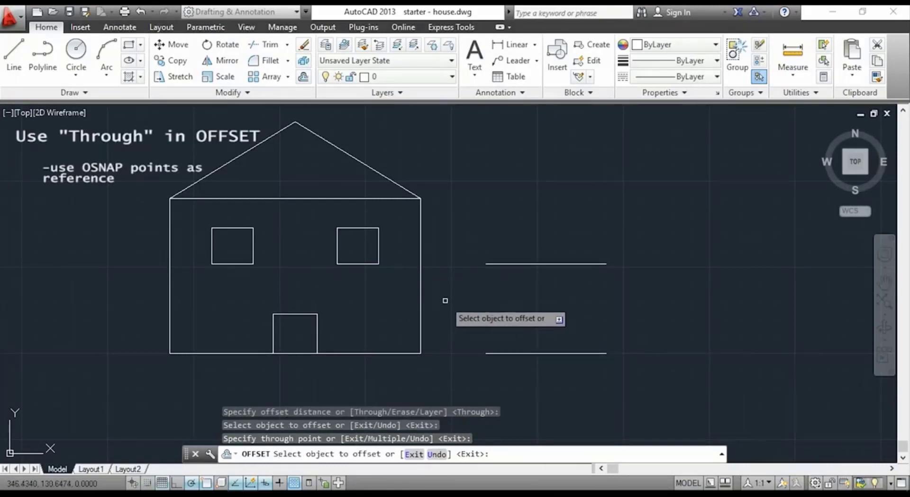
# - Offset the same base line through the right window's upper right corner and through the upper right corner of the house wall
pyautogui.click(503, 353)
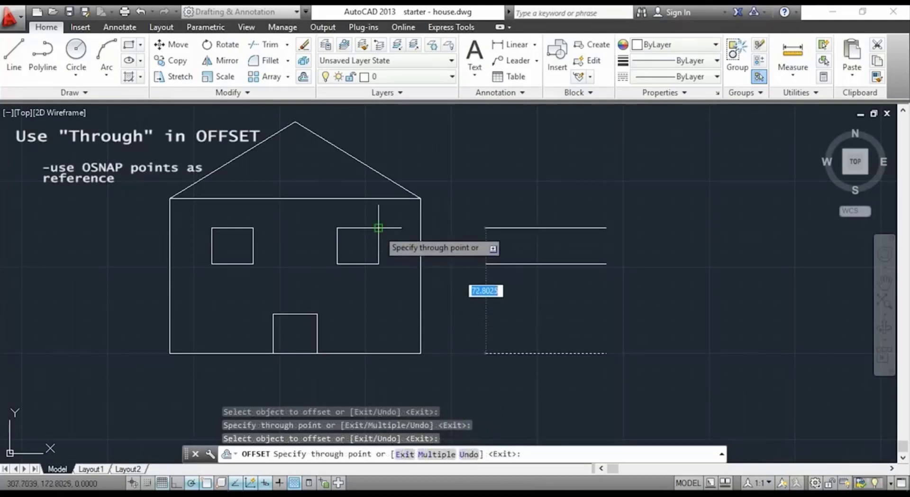
pyautogui.click(378, 228)
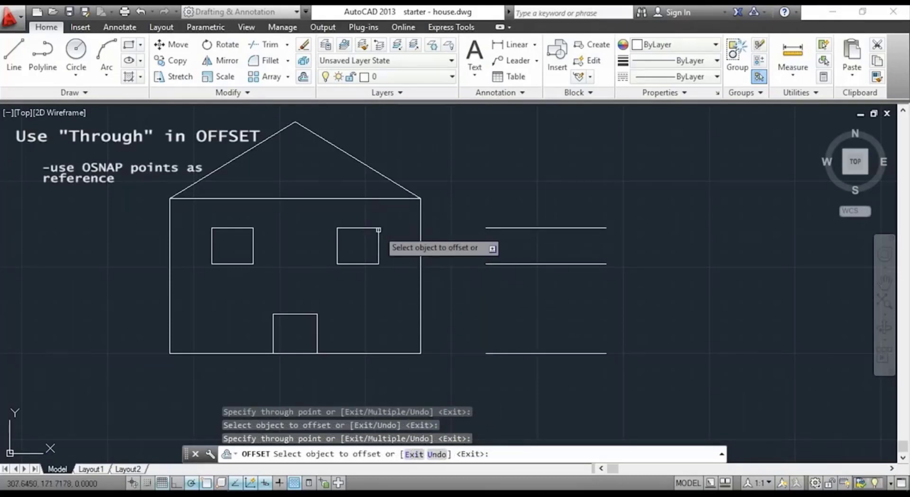
pyautogui.click(531, 353)
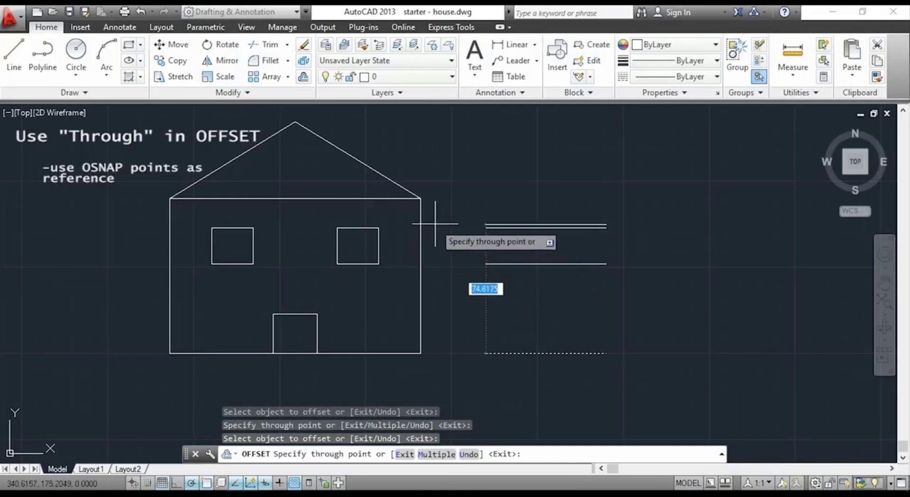
pyautogui.click(420, 197)
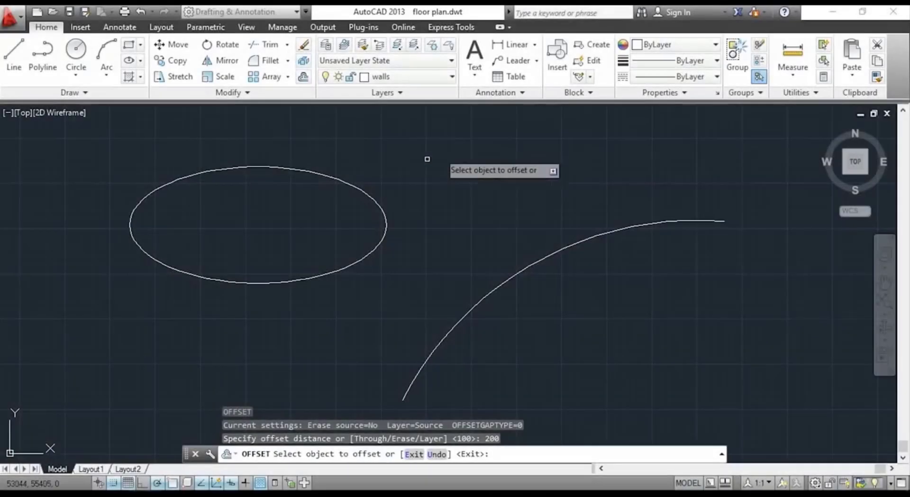
# - Offset the ellipse and the polyline containing arcs by a distance of 200
pyautogui.click(370, 197)
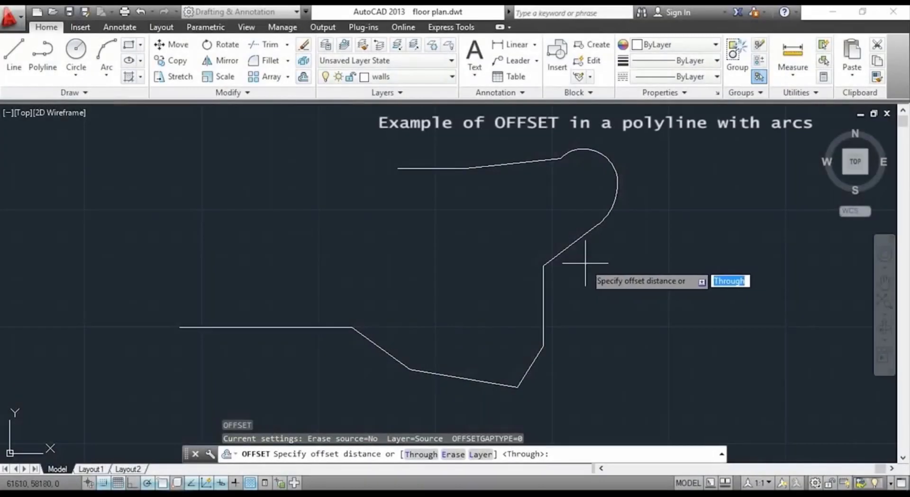
pyautogui.write('200')
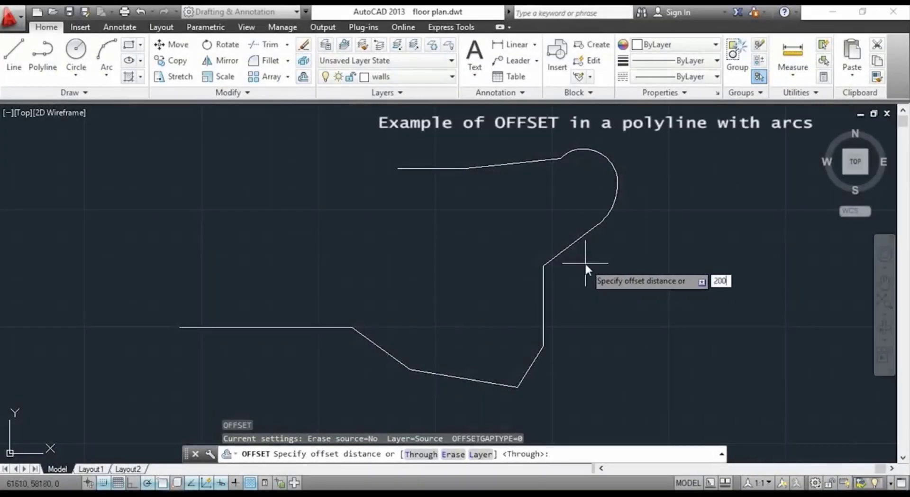
pyautogui.press('Return')
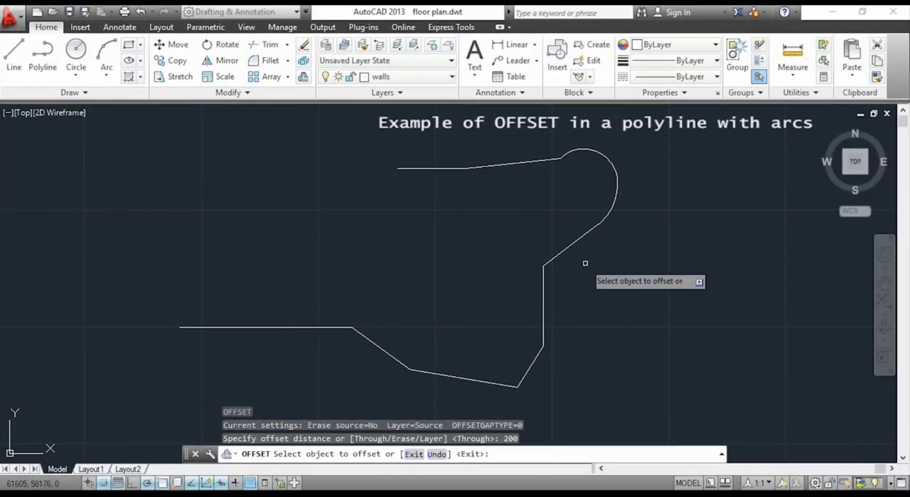
pyautogui.click(566, 250)
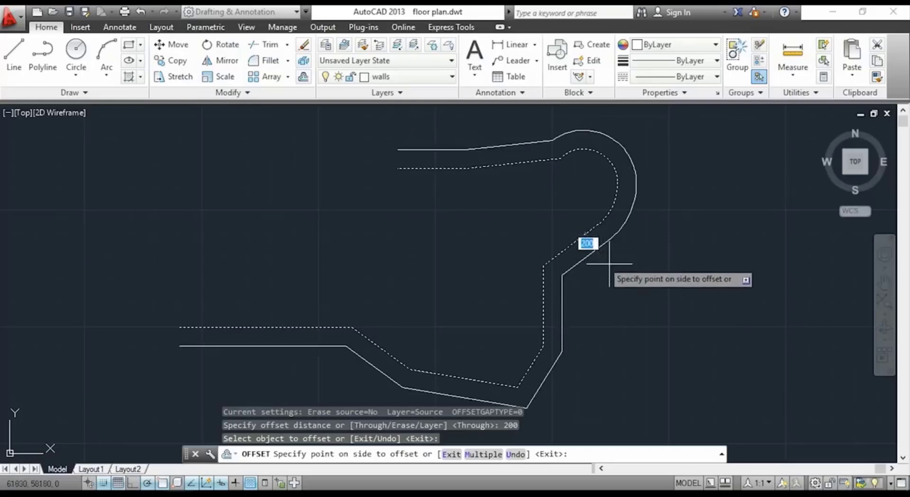
pyautogui.click(554, 248)
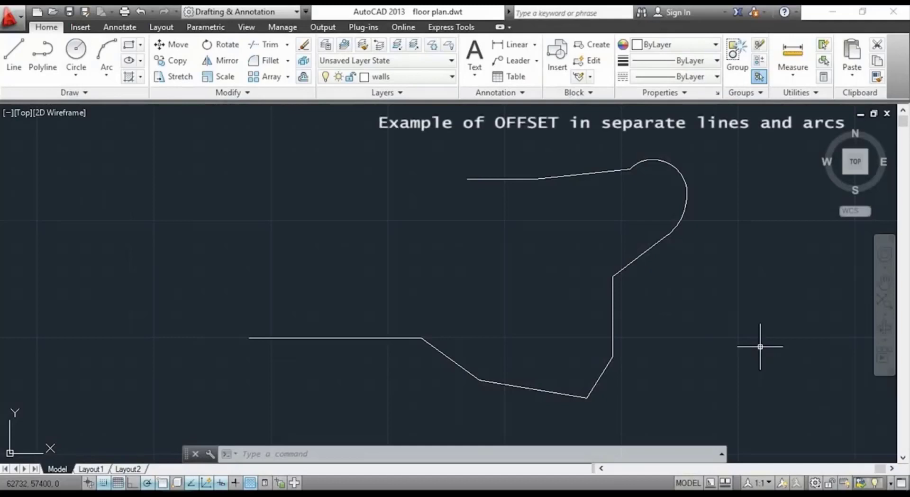
# - Offset the lower horizontal line and the two sloped lines following it by 200 toward the inside of the outline
pyautogui.write('o')
pyautogui.press('Return')
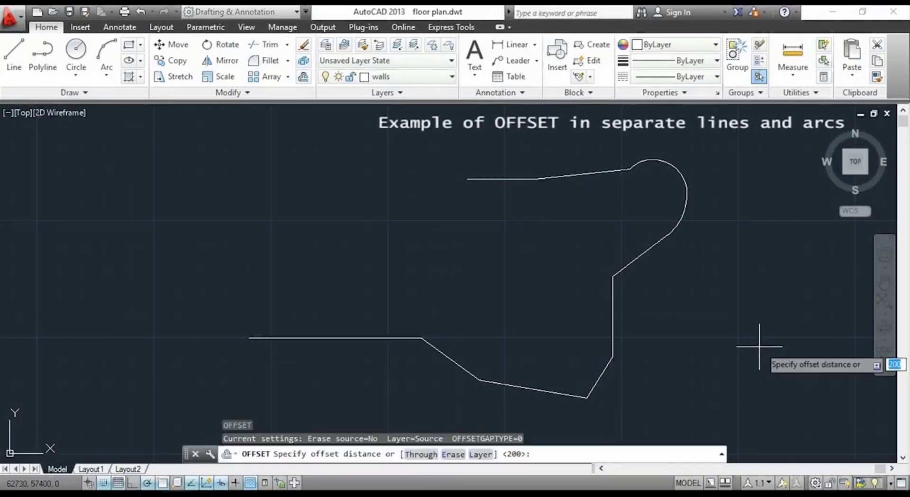
pyautogui.press('Return')
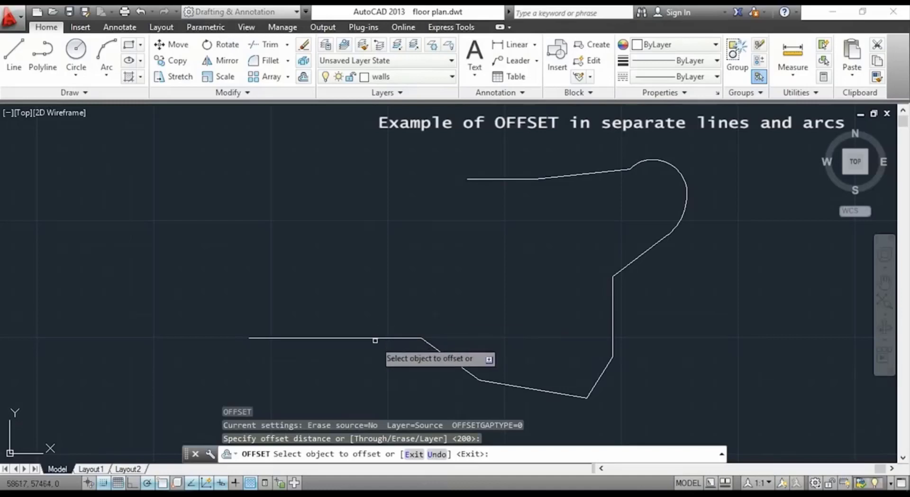
pyautogui.click(377, 338)
pyautogui.click(392, 298)
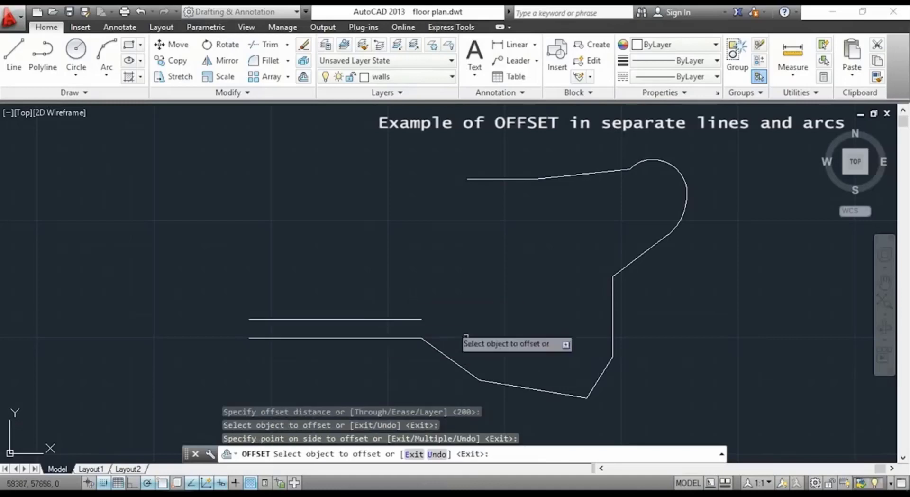
pyautogui.click(456, 364)
pyautogui.click(493, 327)
pyautogui.click(521, 386)
pyautogui.click(530, 390)
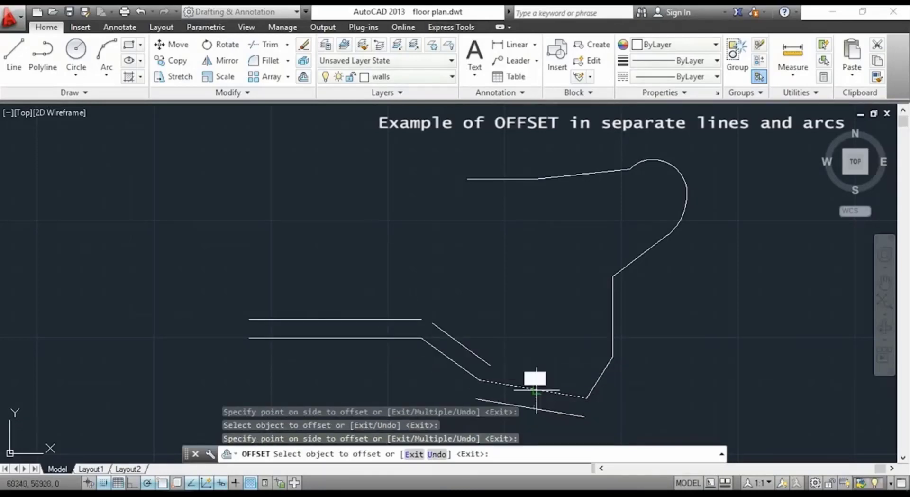
pyautogui.click(533, 326)
# - Offset the short slanted line, the vertical line and the diagonal line below the arc by 200 toward the inside
pyautogui.click(605, 368)
pyautogui.click(550, 332)
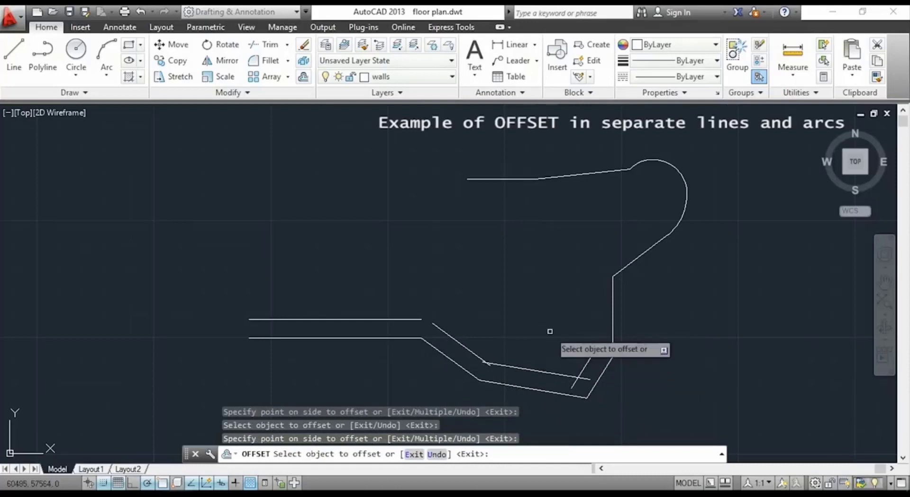
pyautogui.click(613, 330)
pyautogui.click(572, 299)
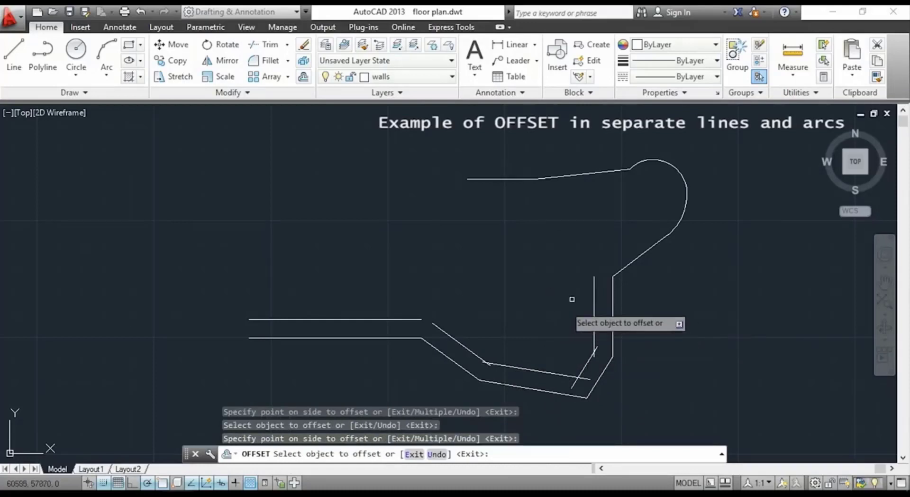
pyautogui.click(630, 263)
pyautogui.click(598, 243)
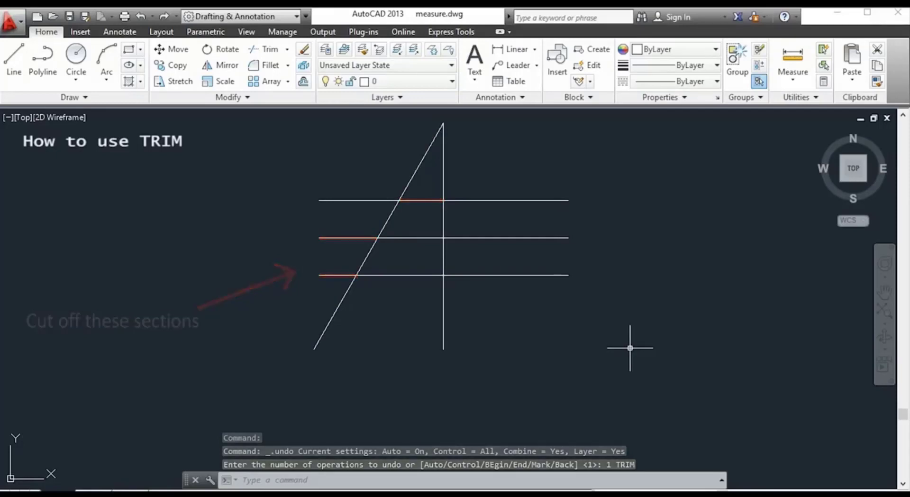
# - With all lines as cutting edges, trim the left ends of the lower two horizontal lines and the top line's section between slanted and vertical lines
pyautogui.click(264, 50)
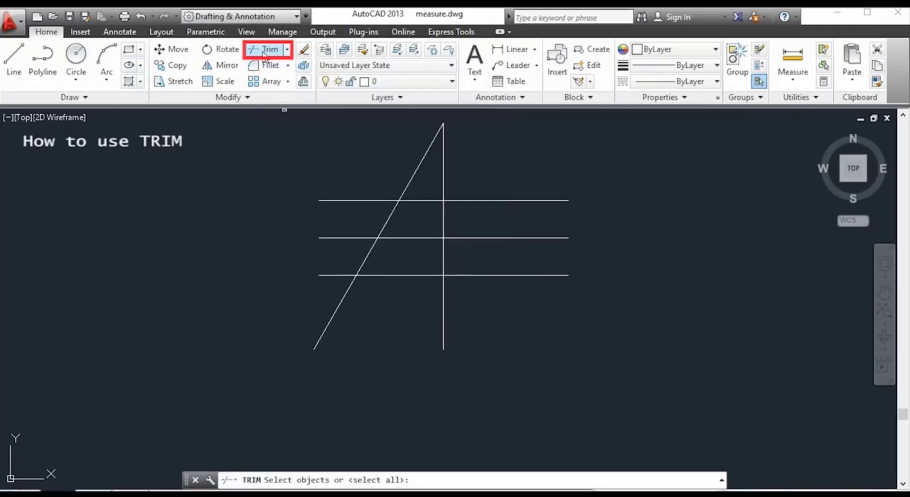
pyautogui.click(260, 117)
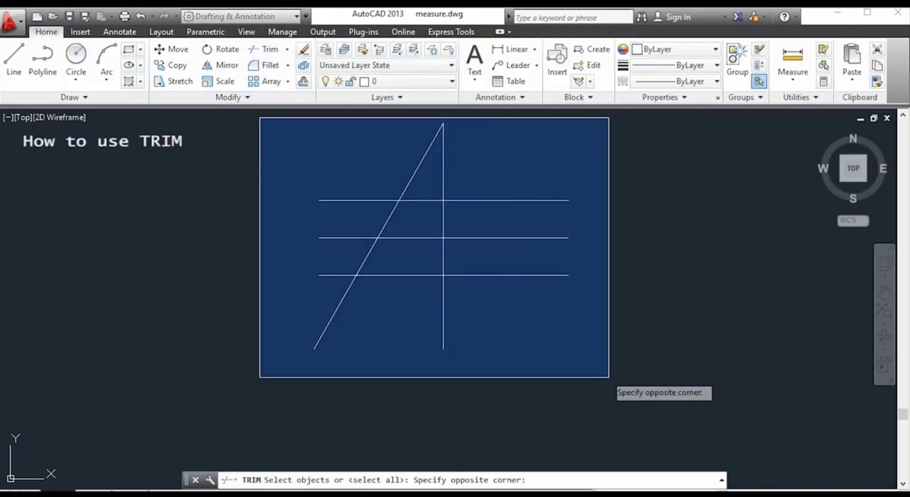
pyautogui.click(620, 387)
pyautogui.press('Return')
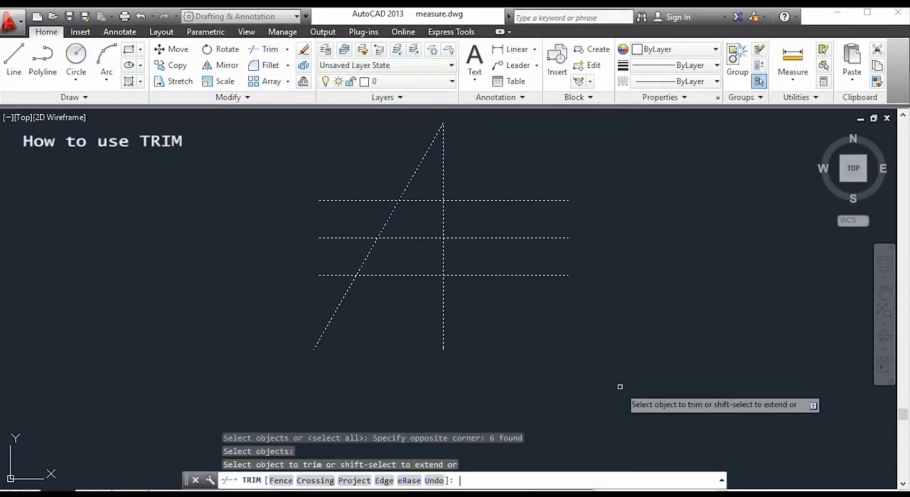
pyautogui.click(339, 275)
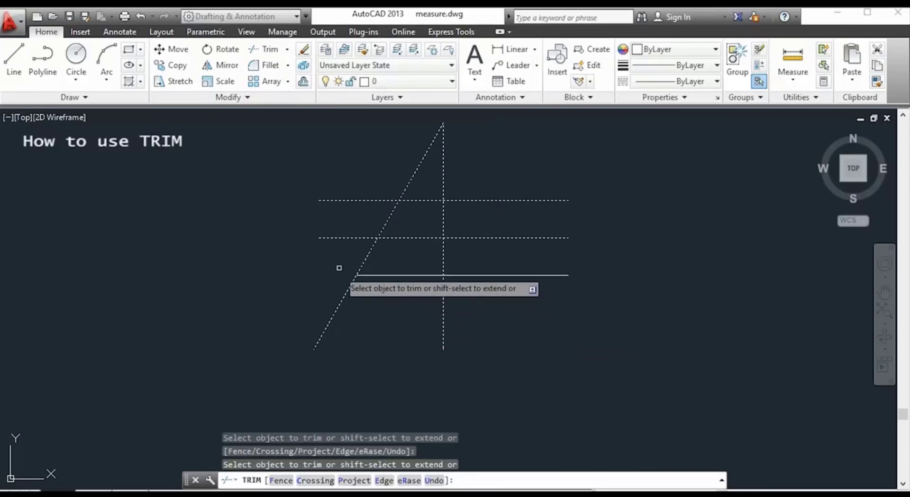
pyautogui.click(350, 238)
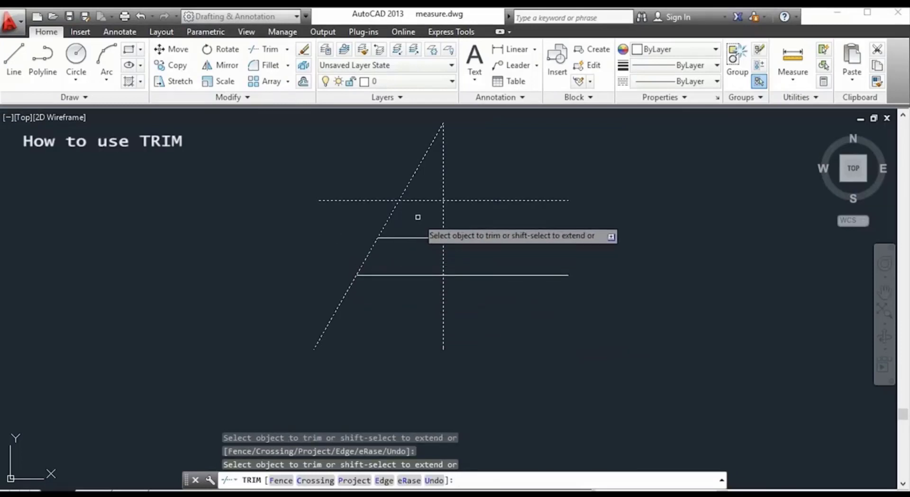
pyautogui.click(425, 200)
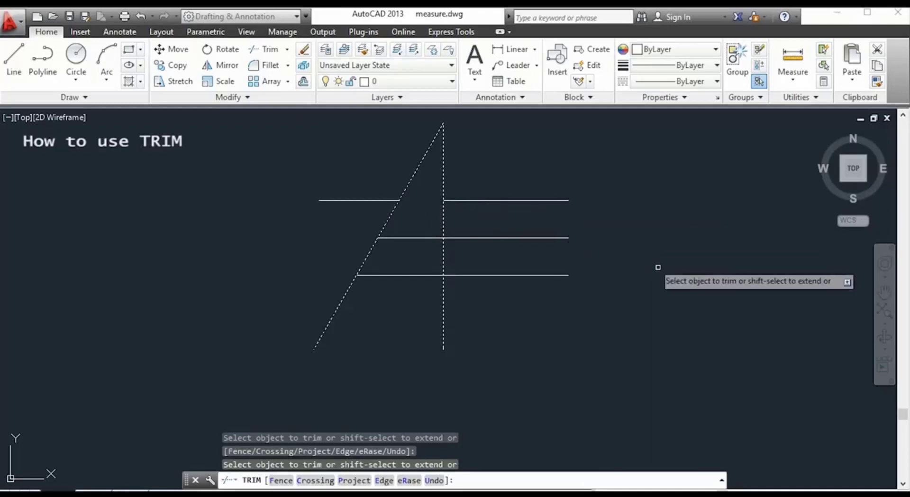
pyautogui.press('Return')
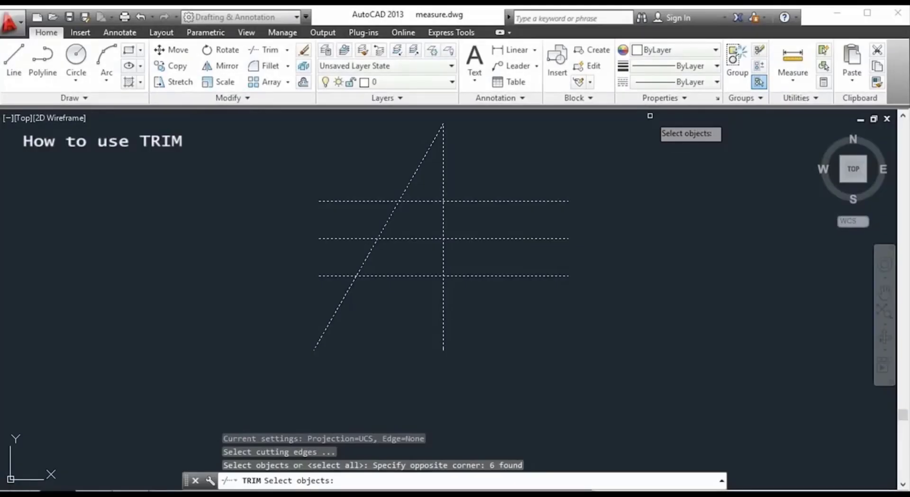
pyautogui.press('Escape')
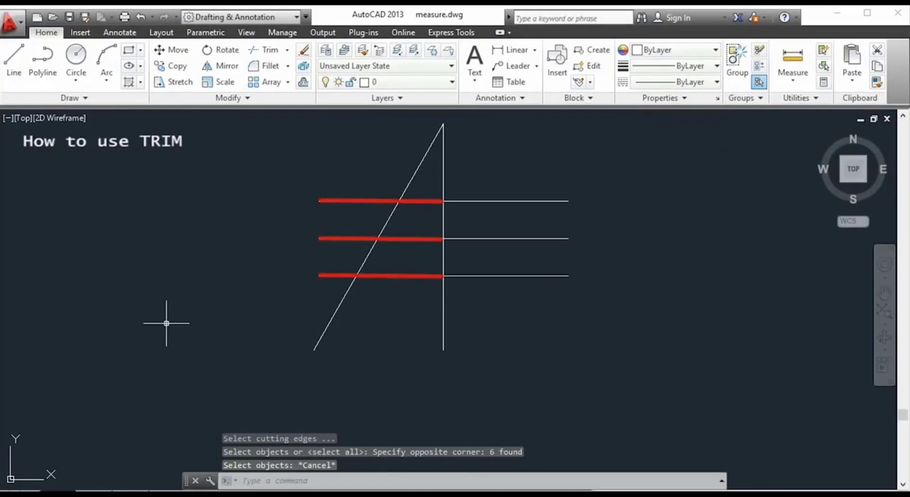
# - Trim the three horizontal lines on the left side of the vertical line, using the vertical and horizontal lines as cutting edges
pyautogui.write('tr')
pyautogui.press('Return')
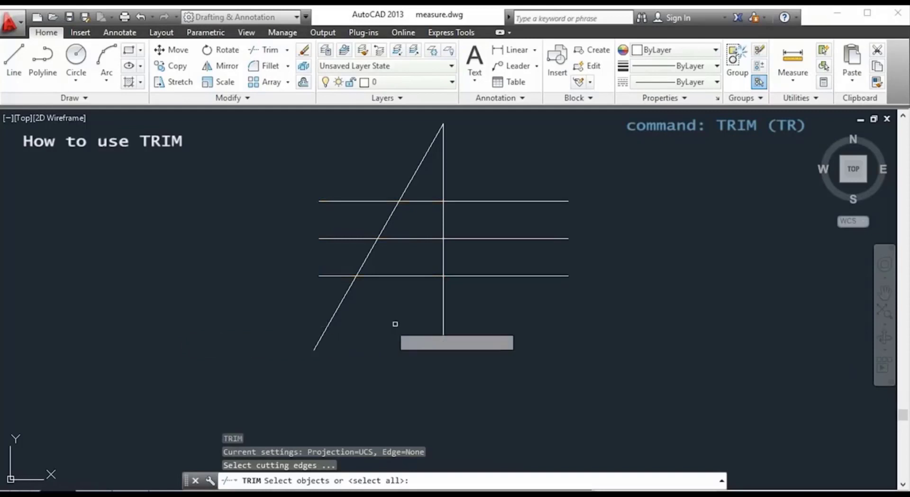
pyautogui.click(443, 316)
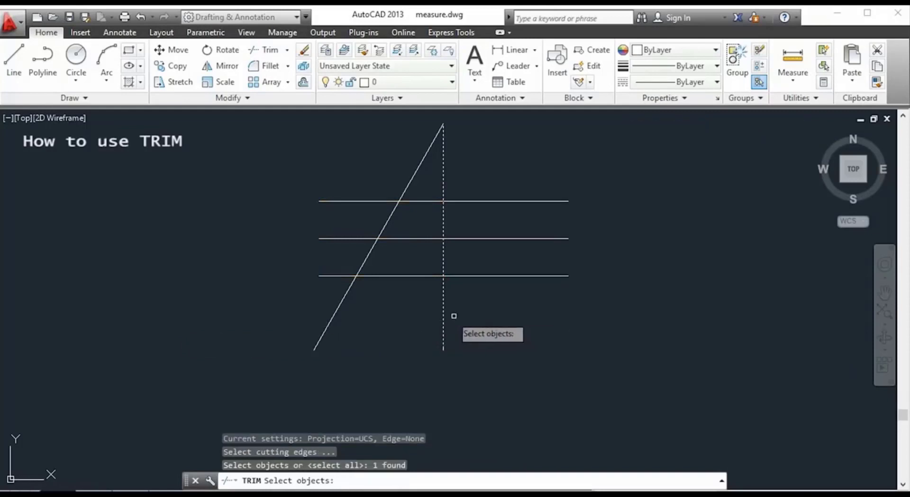
pyautogui.click(540, 302)
pyautogui.click(491, 190)
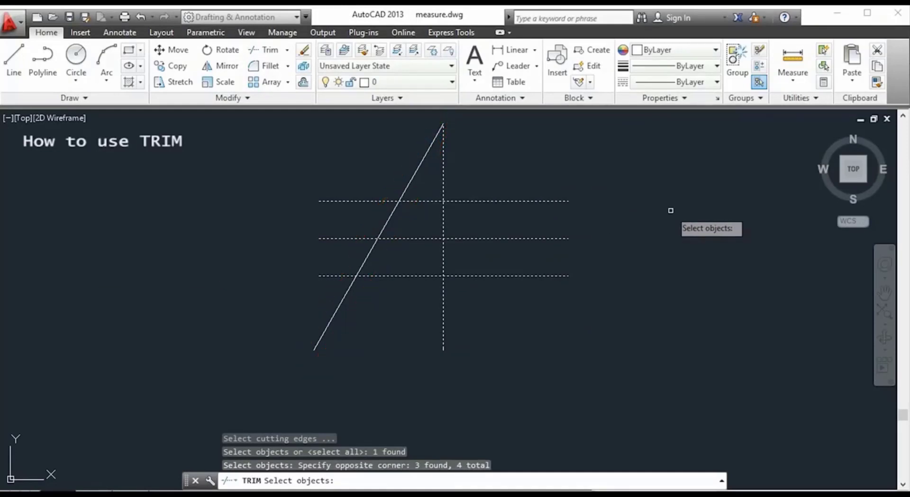
pyautogui.press('Return')
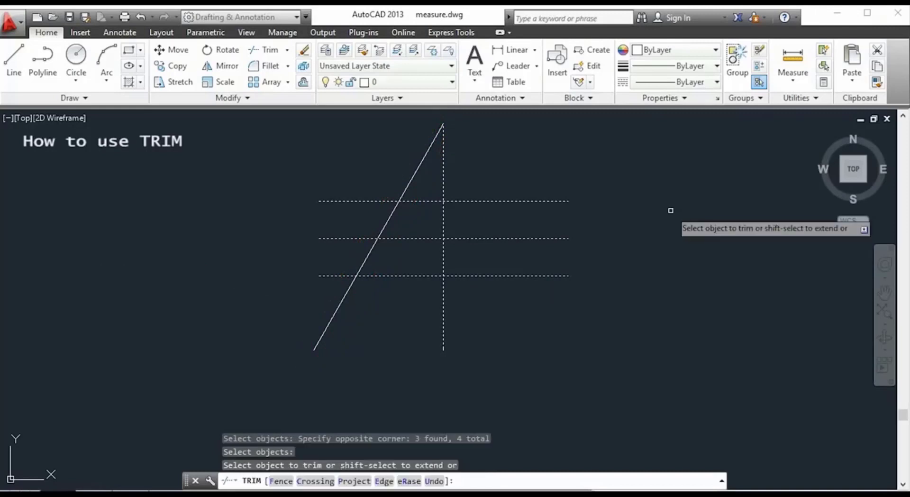
pyautogui.click(427, 200)
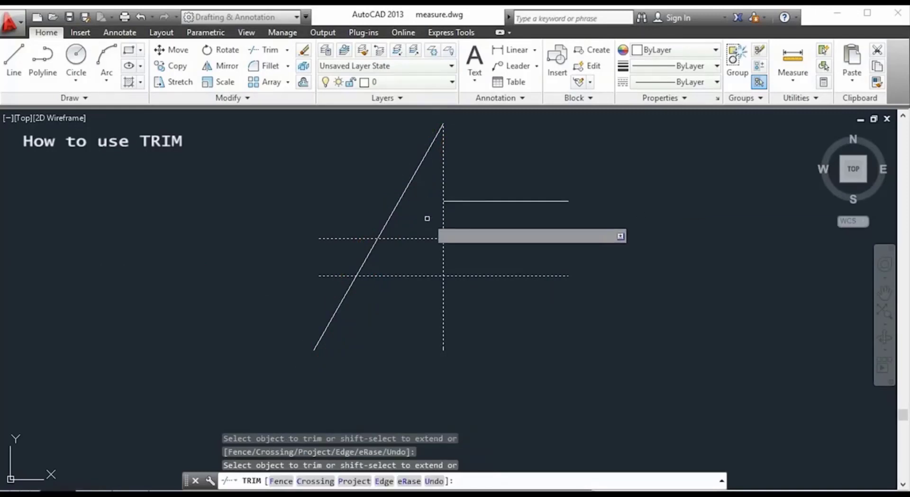
pyautogui.click(425, 239)
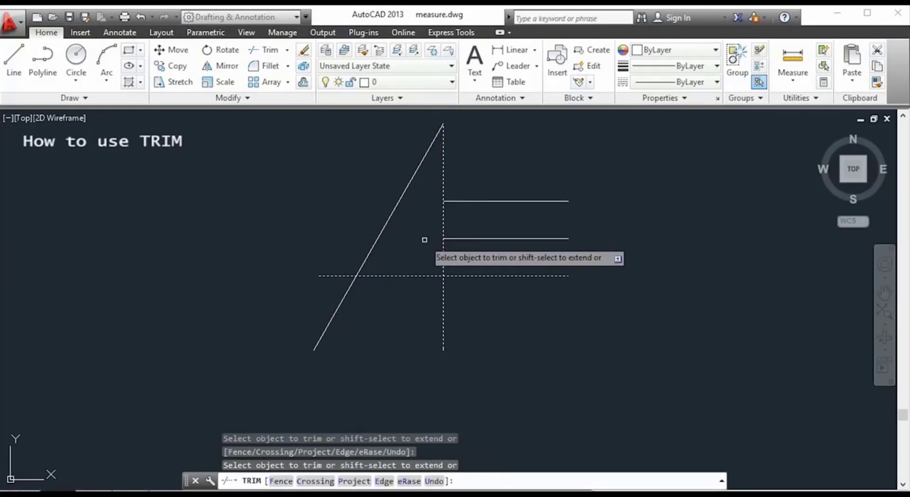
pyautogui.click(424, 276)
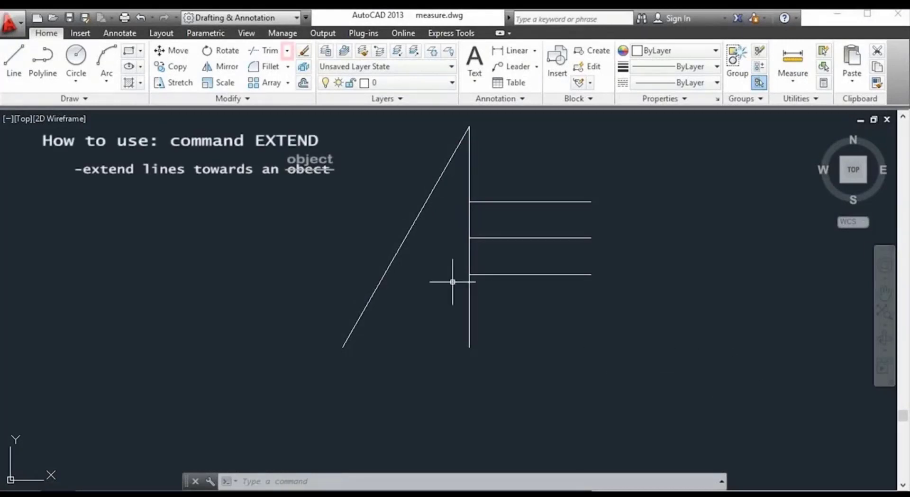
# - Extend the three horizontal lines leftward to the slanted line, with the slanted and horizontal lines selected as boundary edges
pyautogui.click(287, 51)
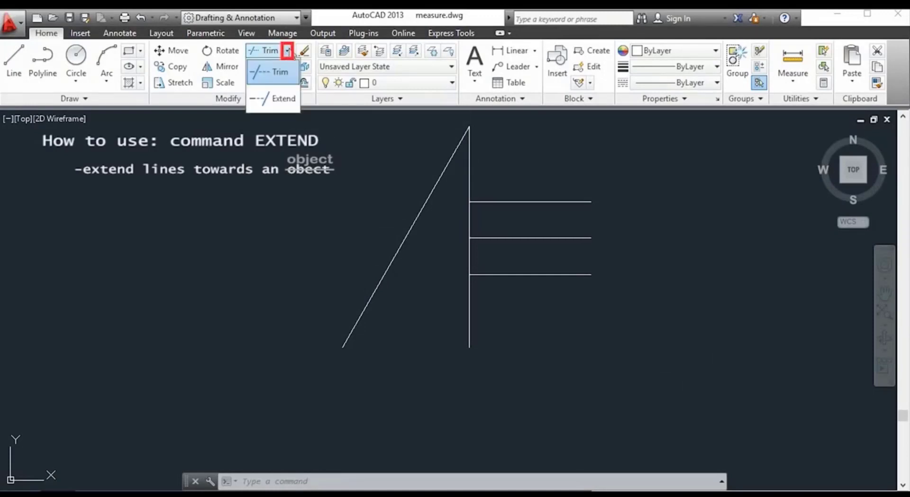
pyautogui.click(284, 99)
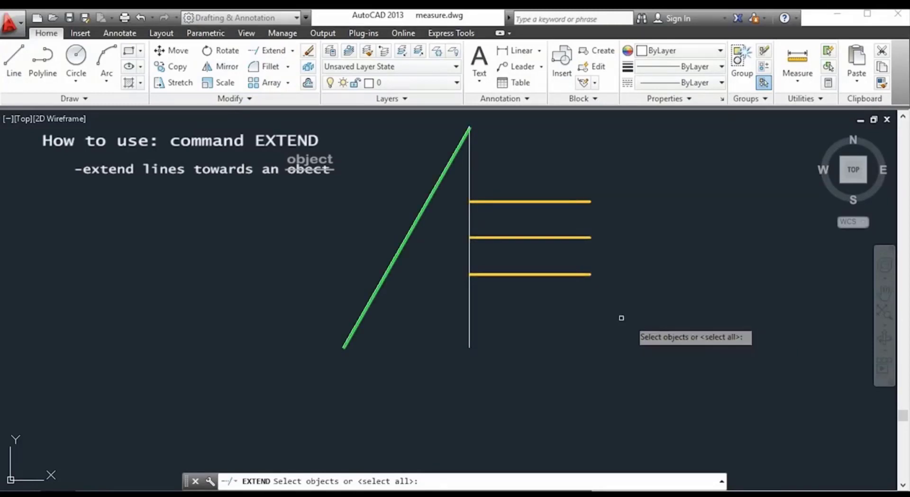
pyautogui.moveTo(538, 302); pyautogui.dragTo(502, 181)
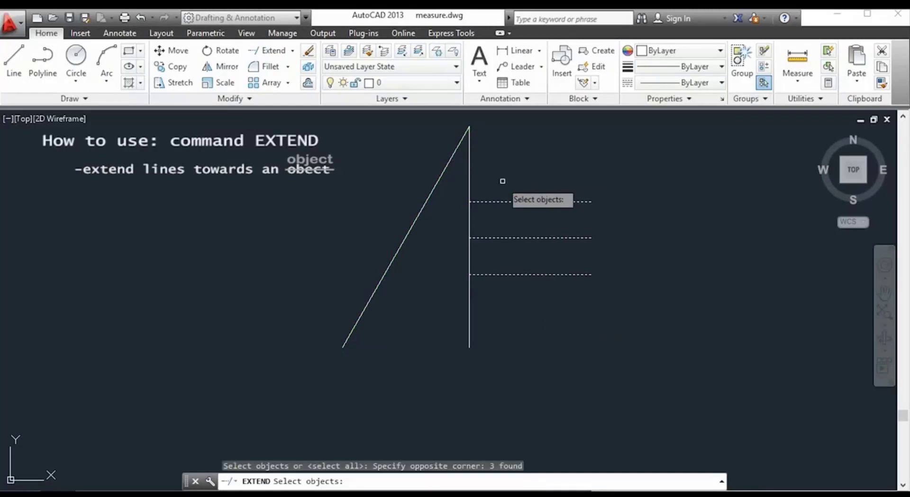
pyautogui.click(420, 208)
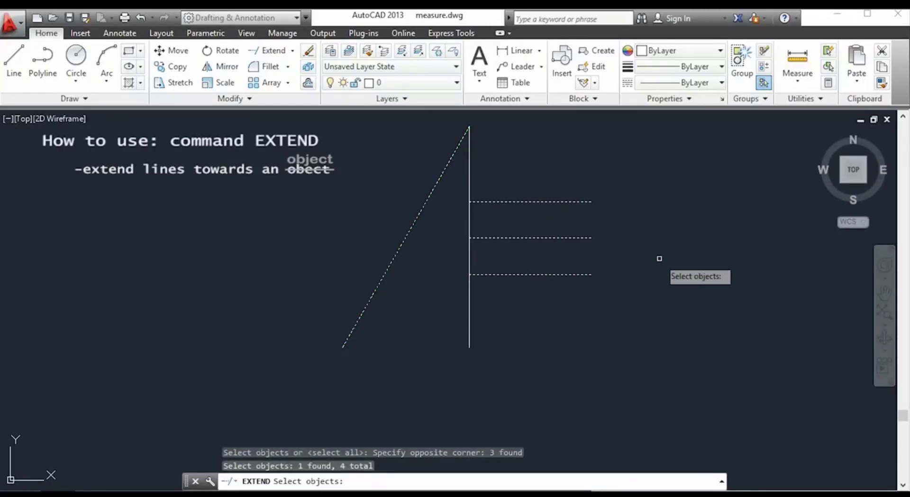
pyautogui.press('Return')
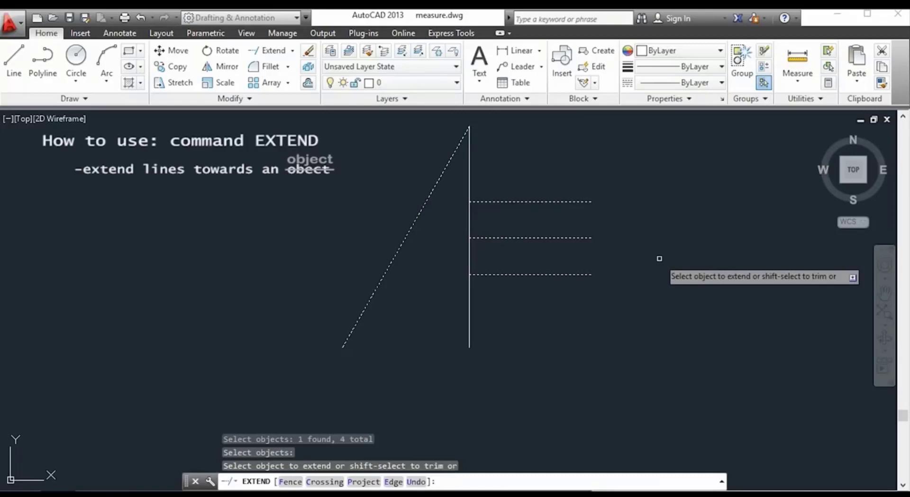
pyautogui.click(566, 289)
pyautogui.click(527, 171)
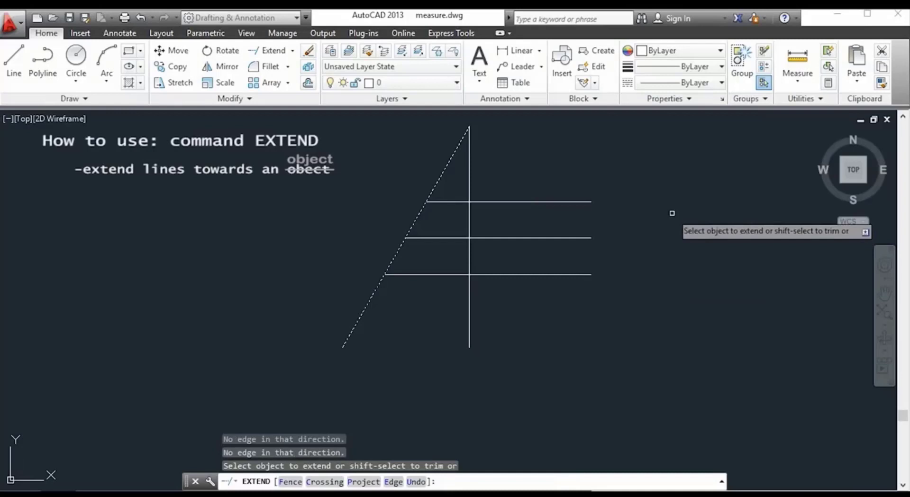
pyautogui.press('Escape')
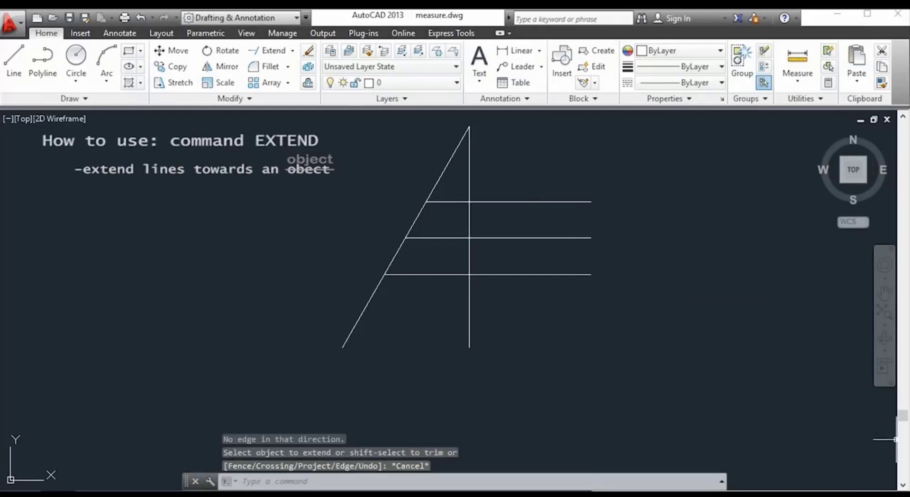
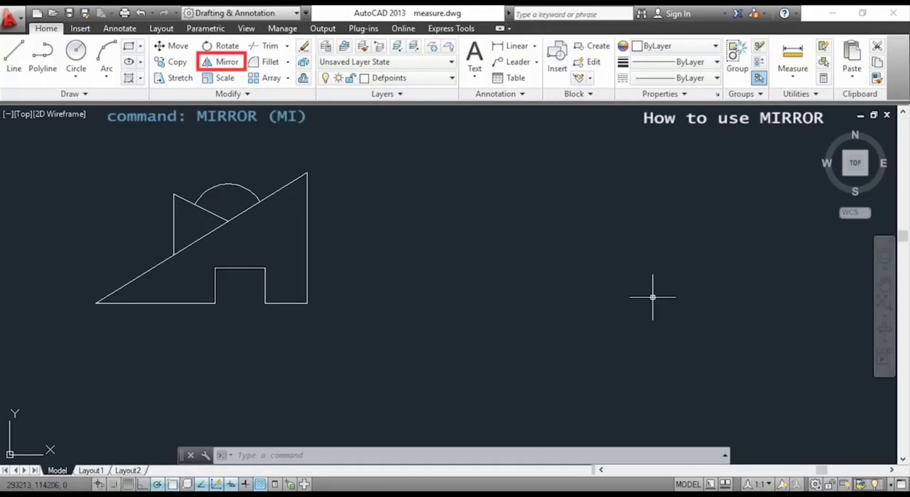
# - Mirror the whole figure about a vertical line 50 to the right of its lower-right corner, keeping the source objects
pyautogui.press('Return')
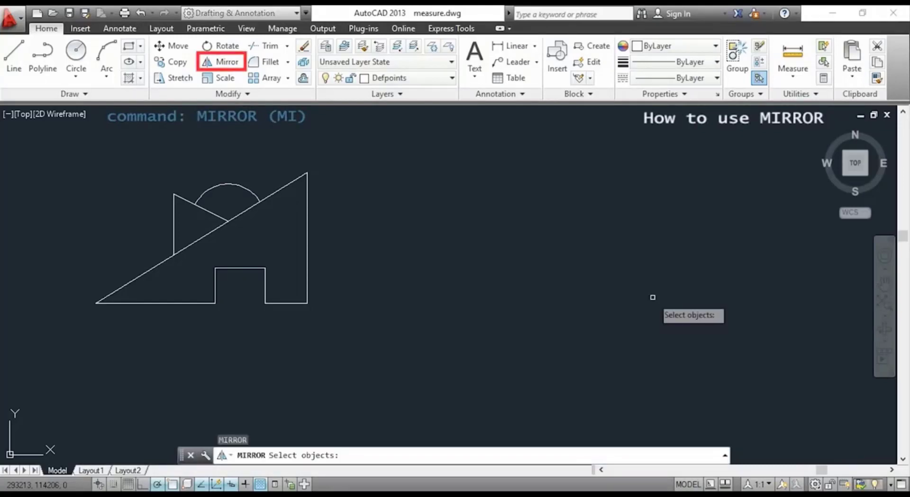
pyautogui.click(538, 322)
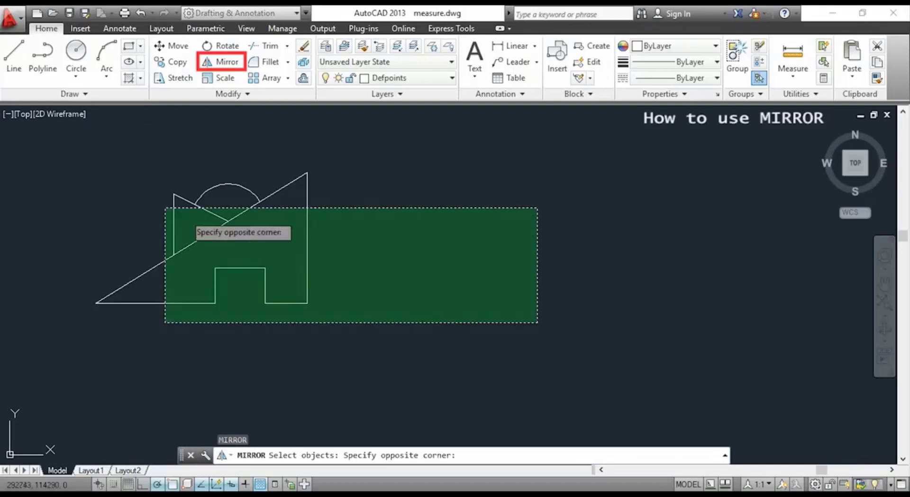
pyautogui.click(69, 158)
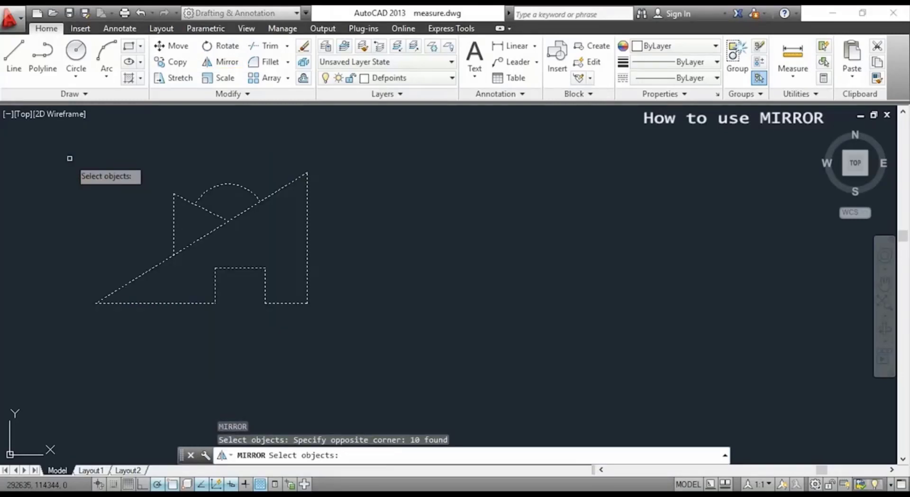
pyautogui.press('Return')
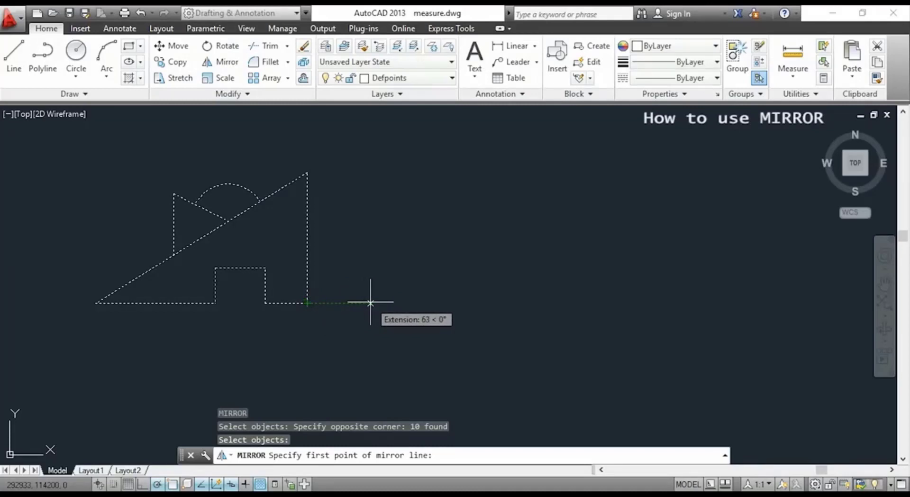
pyautogui.write('50')
pyautogui.press('Return')
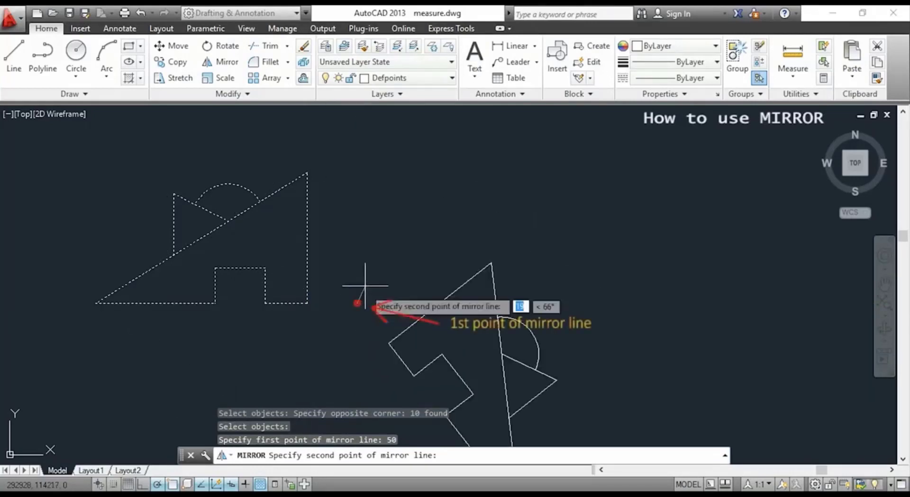
pyautogui.click(357, 246)
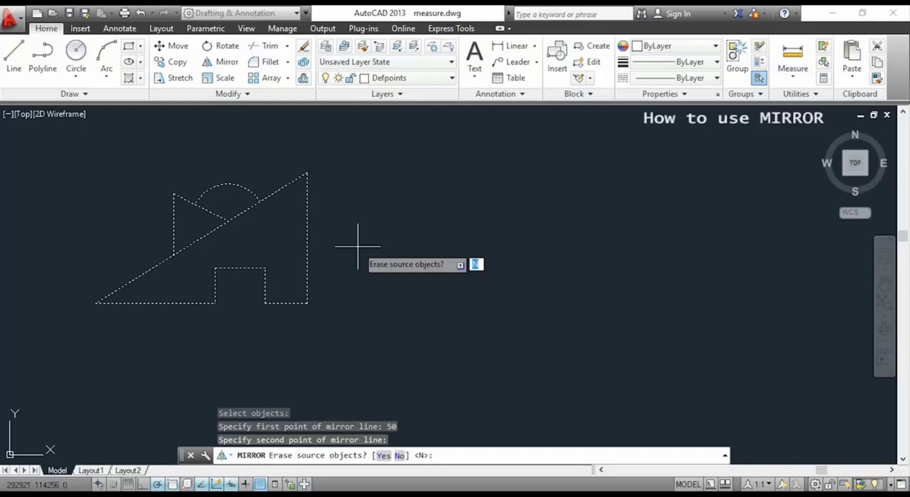
pyautogui.press('Return')
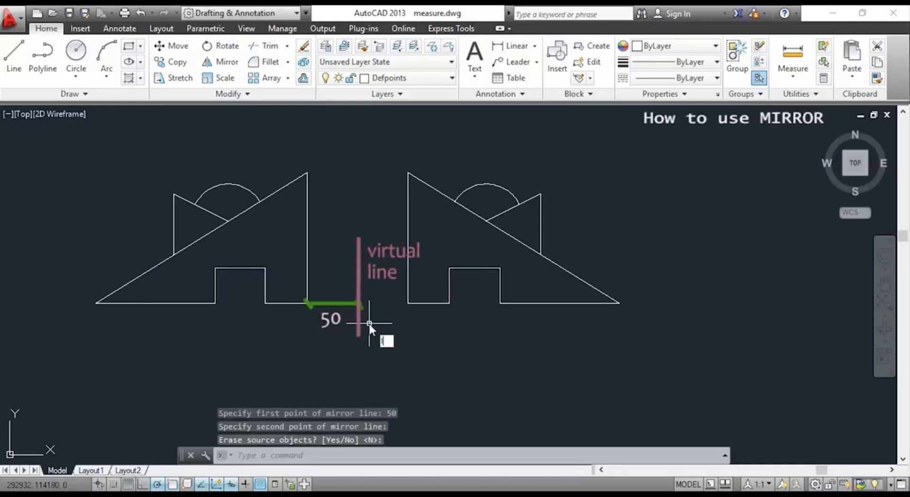
# - Check the distance between the facing lower corners of the two mirrored figures with a temporary line
pyautogui.write('l')
pyautogui.press('Return')
pyautogui.click(307, 302)
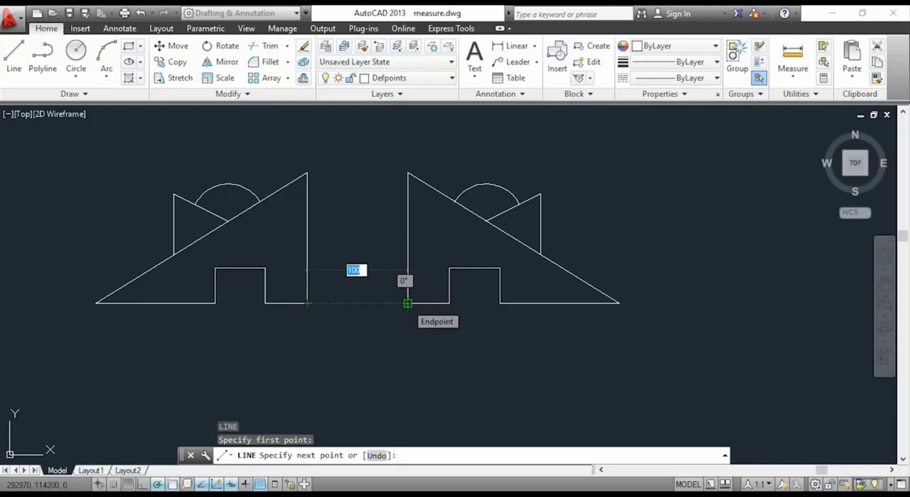
pyautogui.press('Escape')
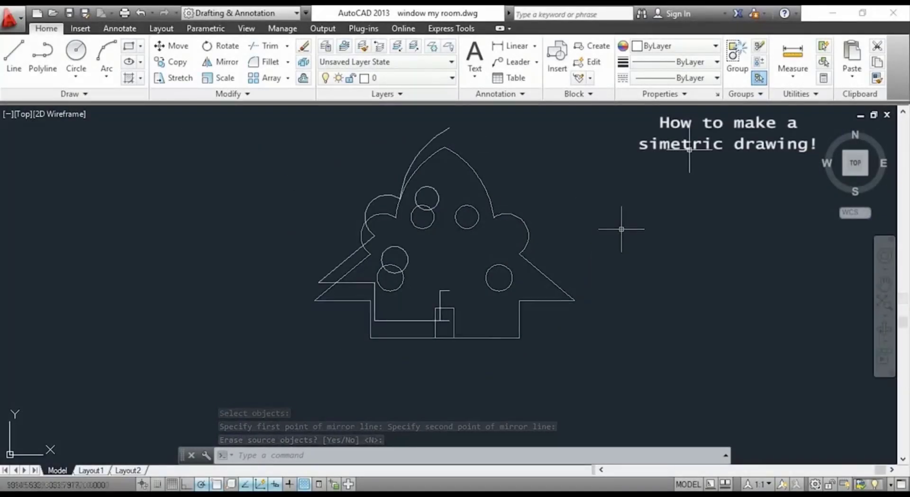
# - Mirror the half house about the vertical line through the open right endpoints of its base and door, keeping the source objects
pyautogui.write('MI')
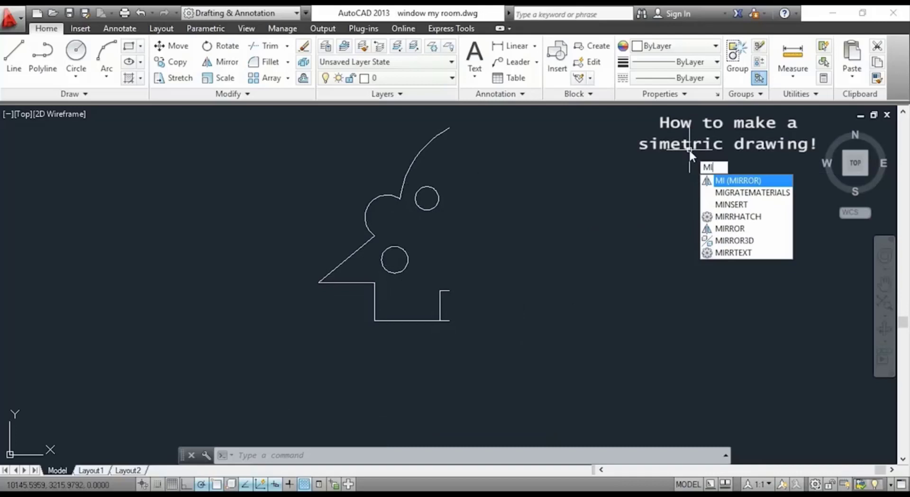
pyautogui.press('Return')
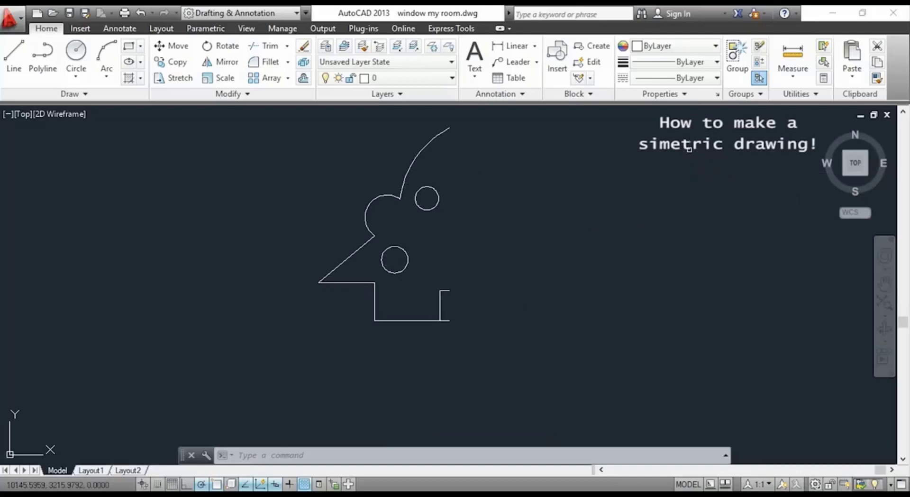
pyautogui.click(692, 112)
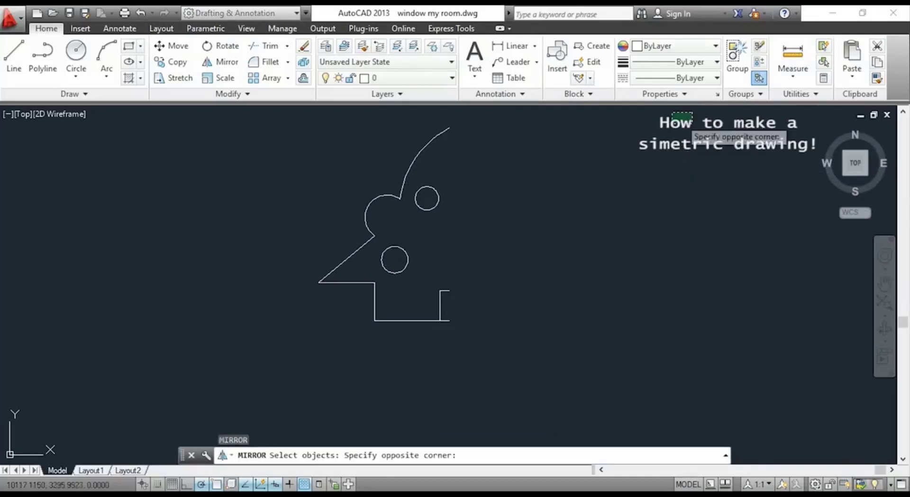
pyautogui.click(297, 339)
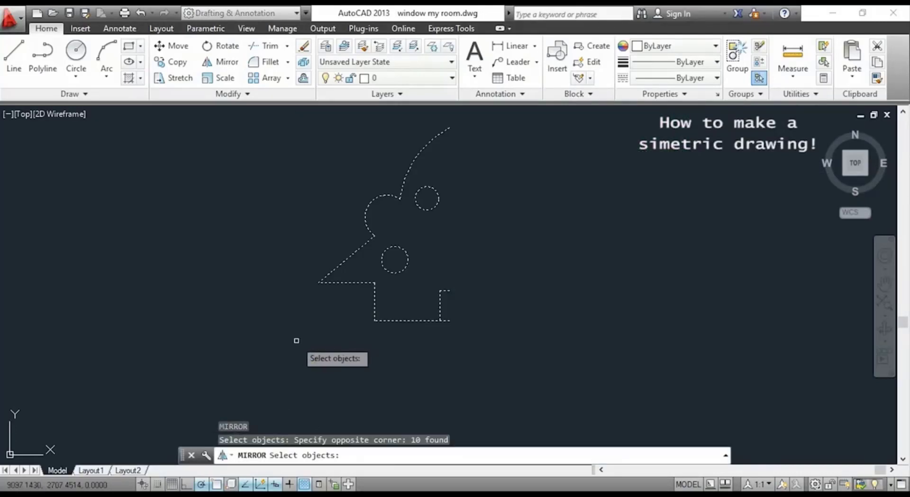
pyautogui.press('Return')
pyautogui.scroll(4, 441, 327)
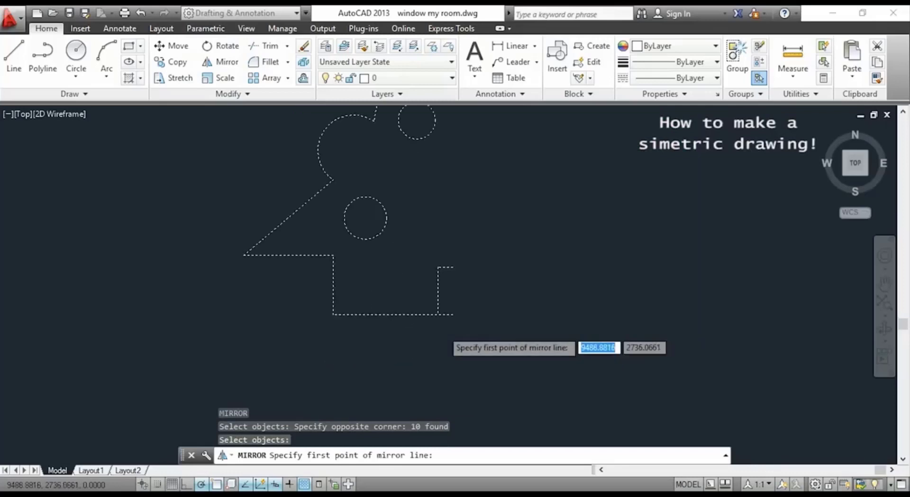
pyautogui.click(458, 305)
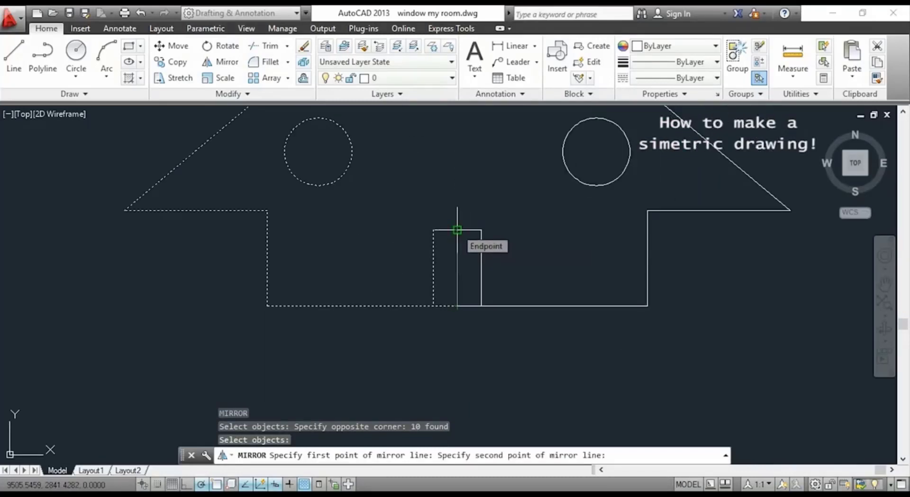
pyautogui.click(457, 230)
pyautogui.press('Return')
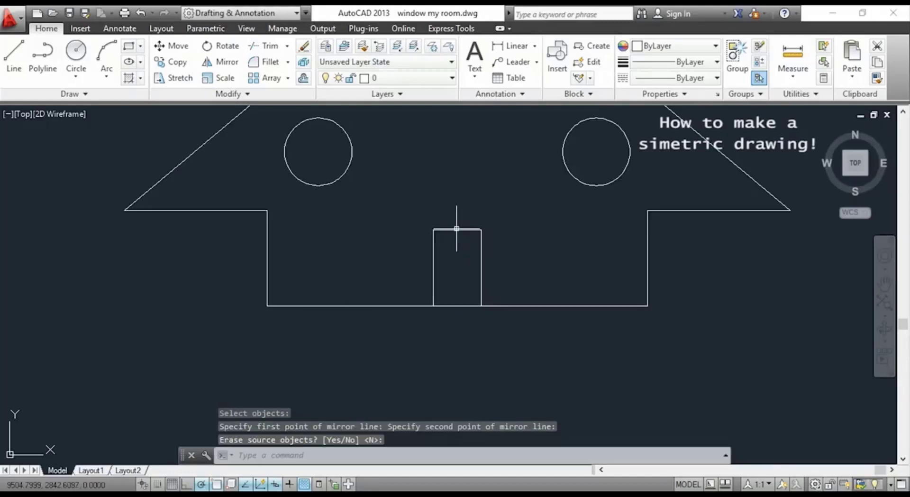
# - Mirror the complete house downward about its horizontal base line, keeping the source objects
pyautogui.scroll(-4, 457, 227)
pyautogui.moveTo(456, 257); pyautogui.dragTo(450, 278, button='middle')
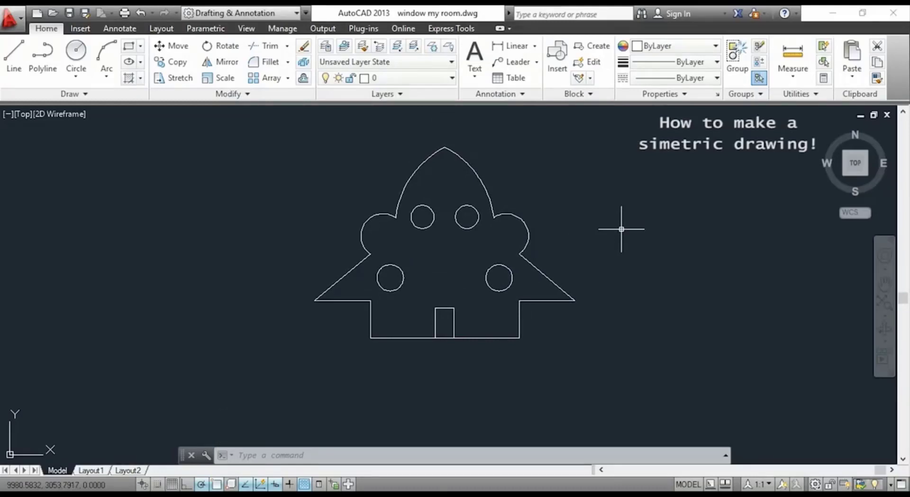
pyautogui.write('mi')
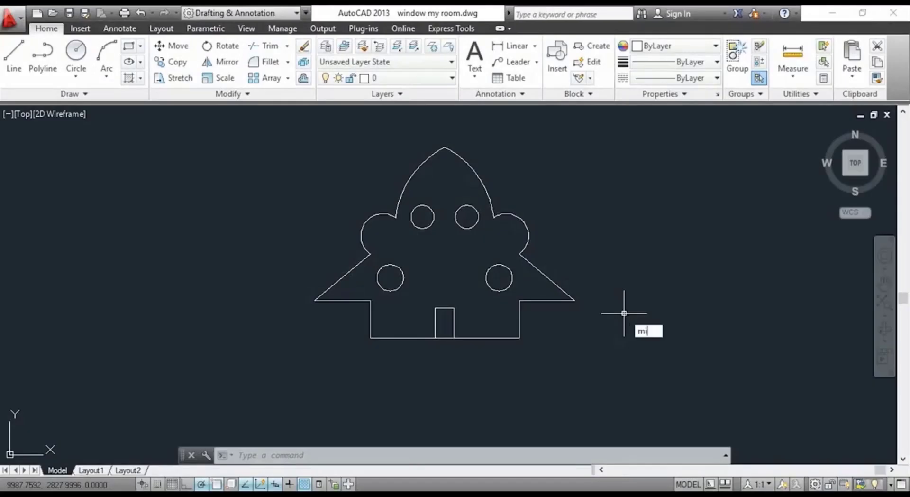
pyautogui.press('Return')
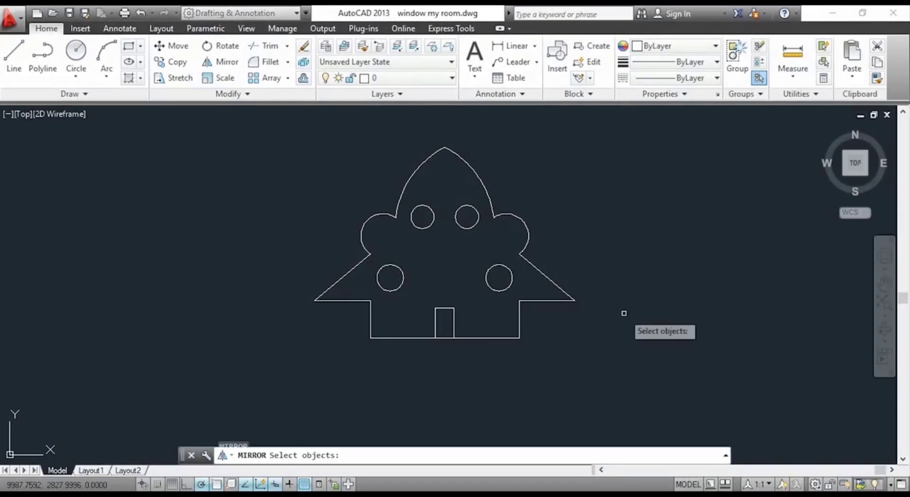
pyautogui.click(637, 359)
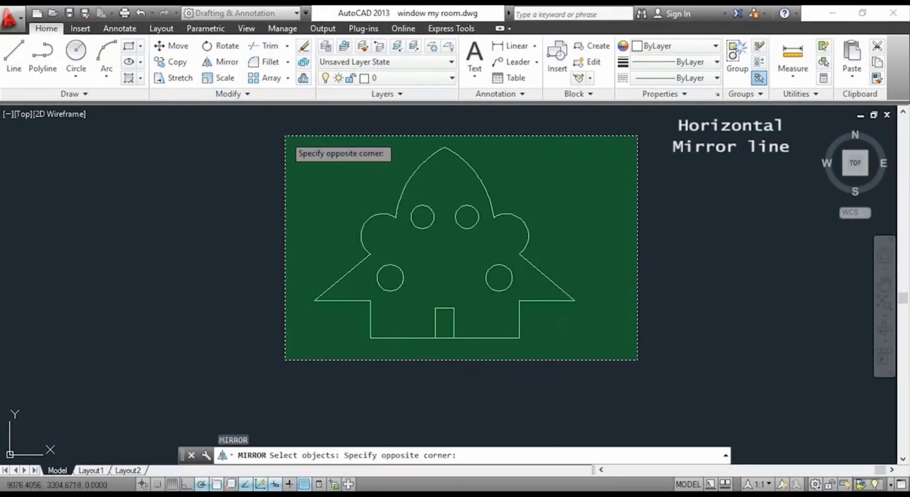
pyautogui.click(285, 136)
pyautogui.press('Return')
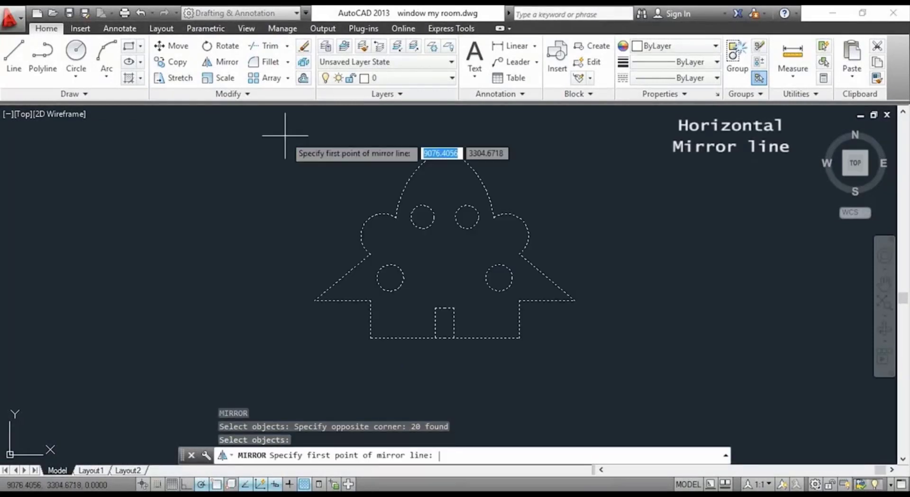
pyautogui.click(520, 338)
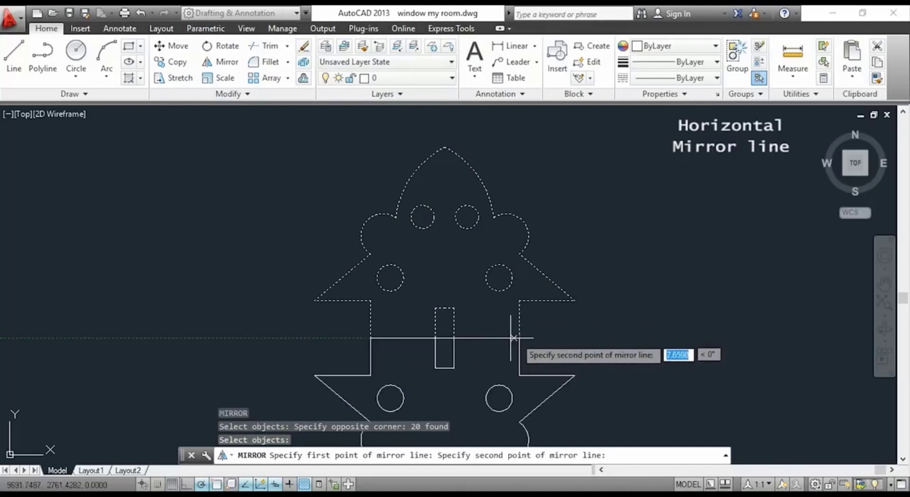
pyautogui.click(372, 338)
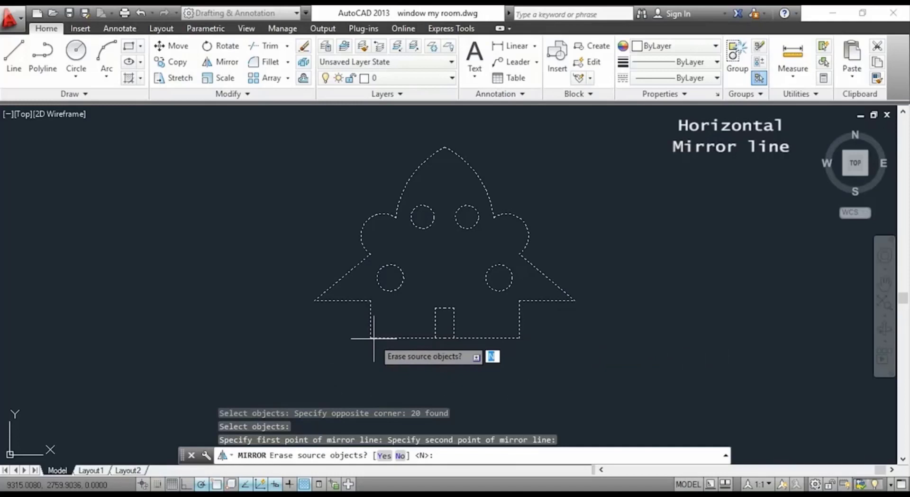
pyautogui.press('Return')
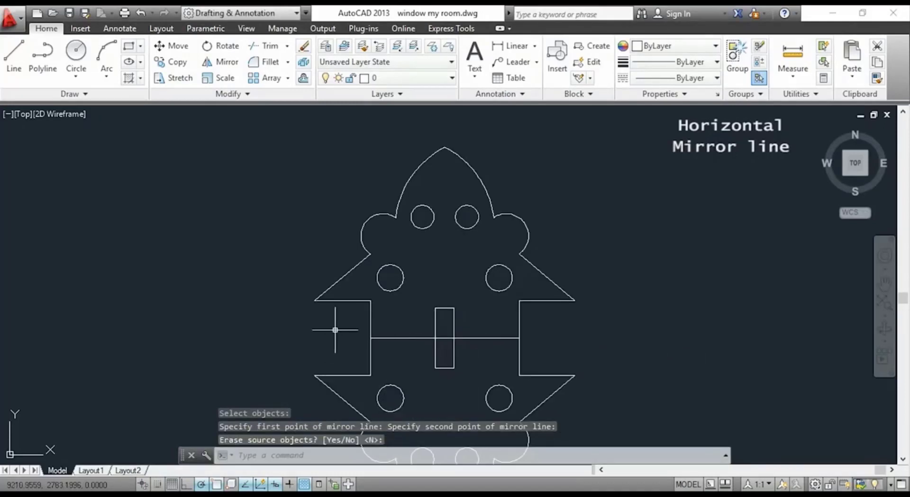
pyautogui.moveTo(334, 325); pyautogui.dragTo(345, 252, button='middle')
pyautogui.scroll(-2, 342, 248)
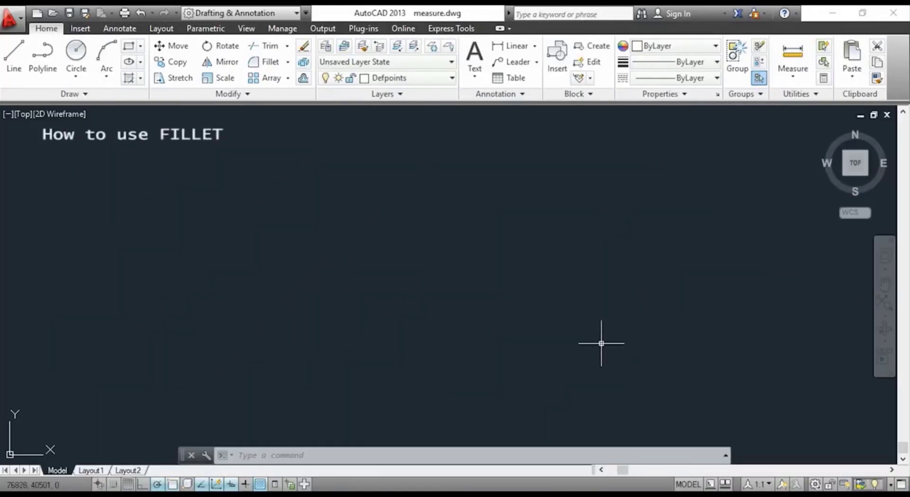
# - Draw a closed rectangle from lines, 100 wide and 50 high
pyautogui.write('l')
pyautogui.press('Return')
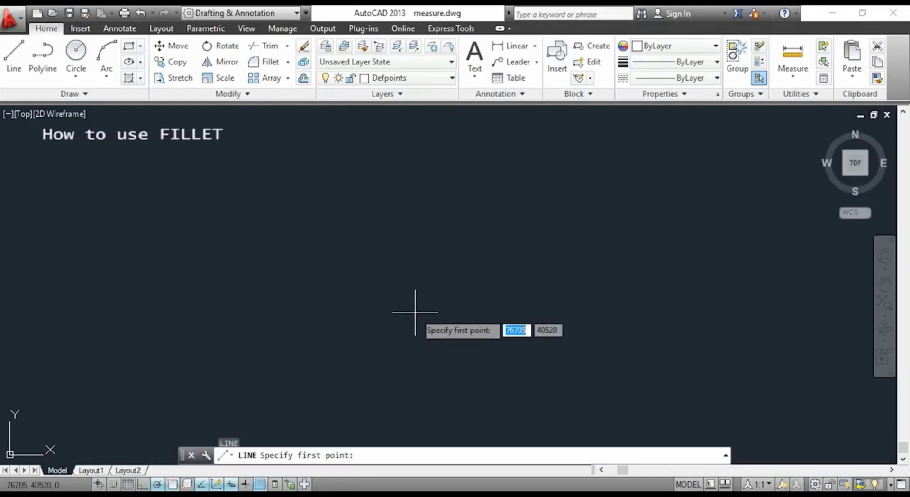
pyautogui.click(313, 308)
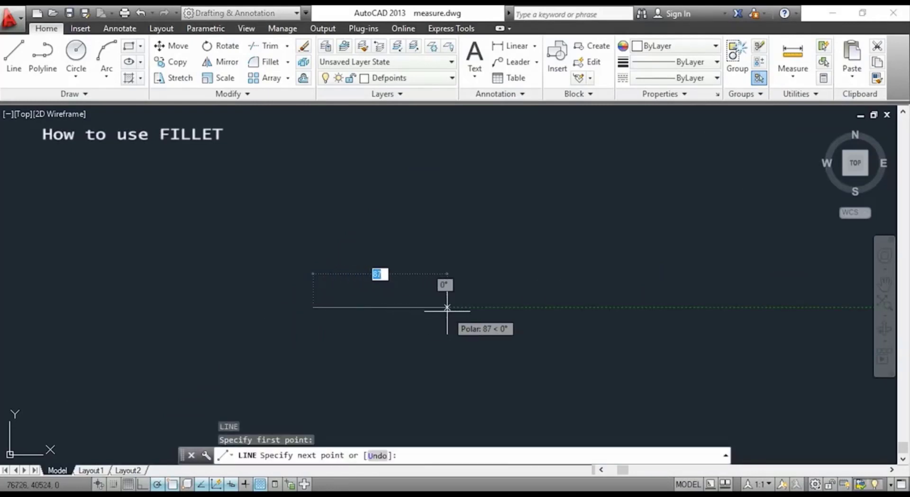
pyautogui.write('100')
pyautogui.press('Return')
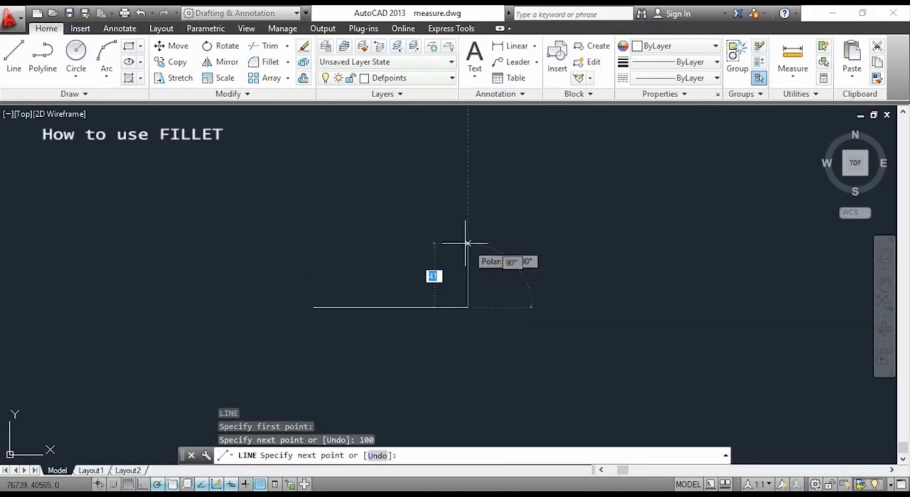
pyautogui.write('50')
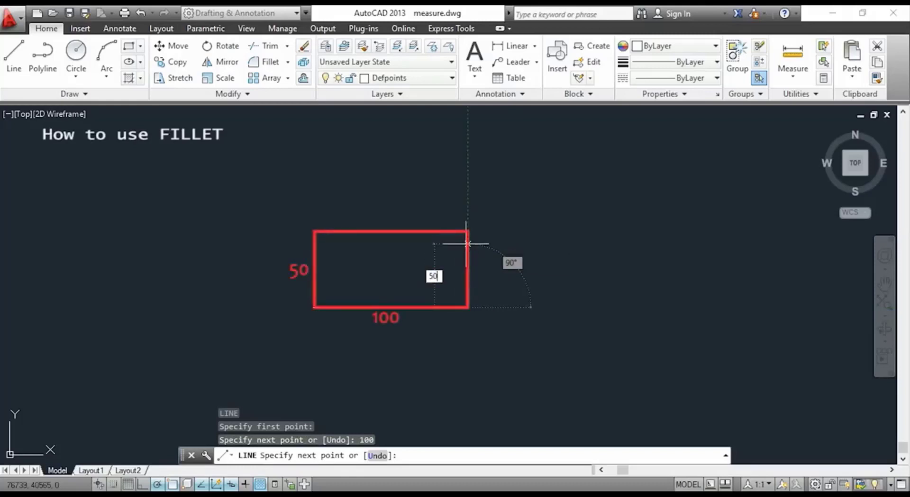
pyautogui.press('Return')
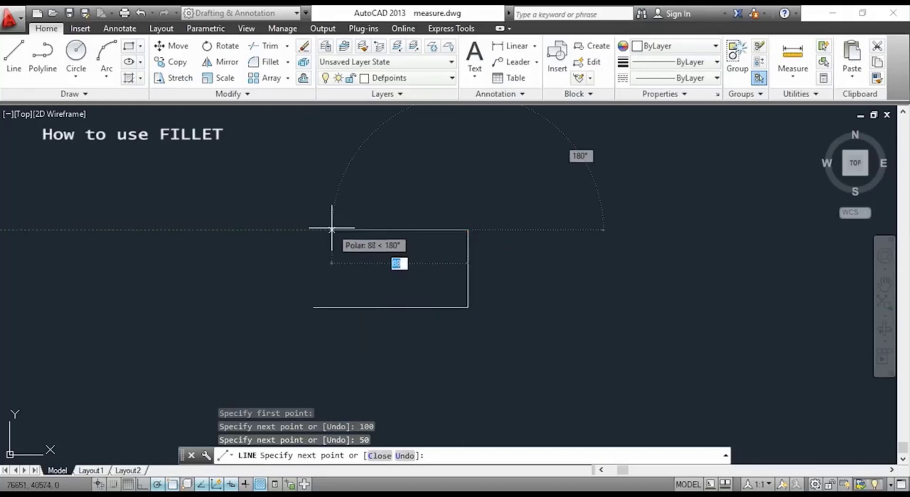
pyautogui.write('100')
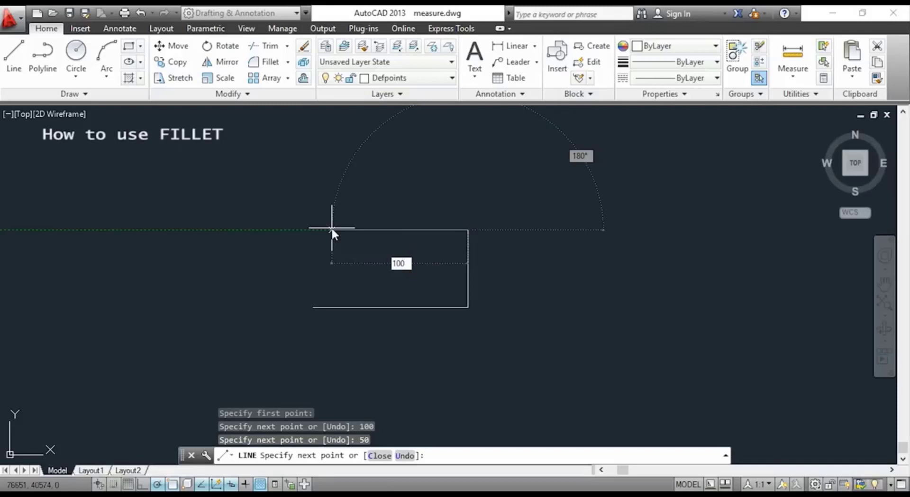
pyautogui.press('Return')
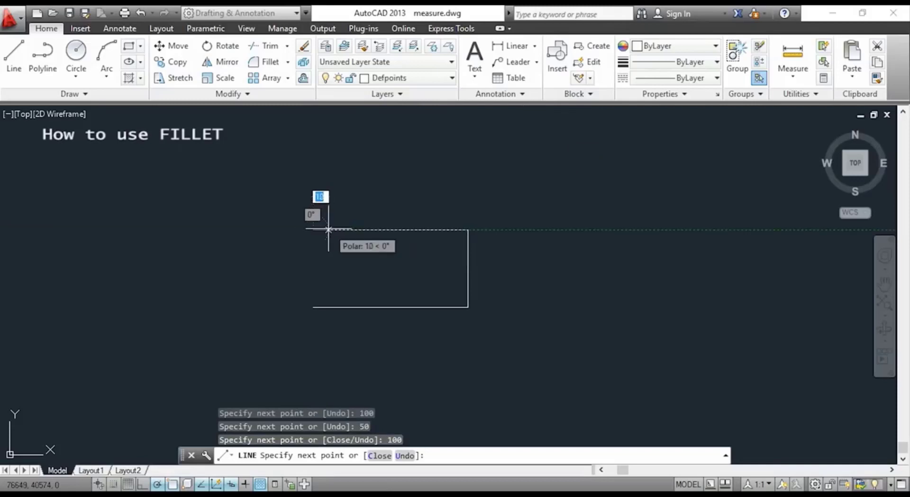
pyautogui.click(313, 307)
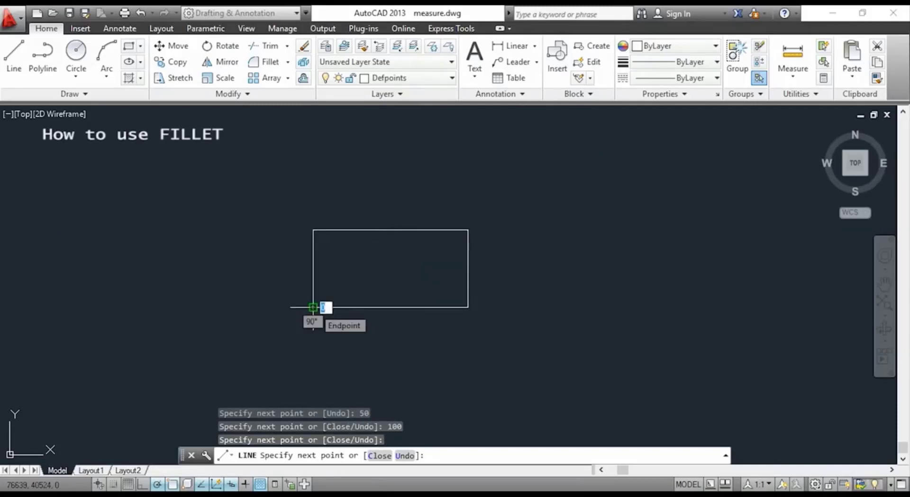
pyautogui.press('Escape')
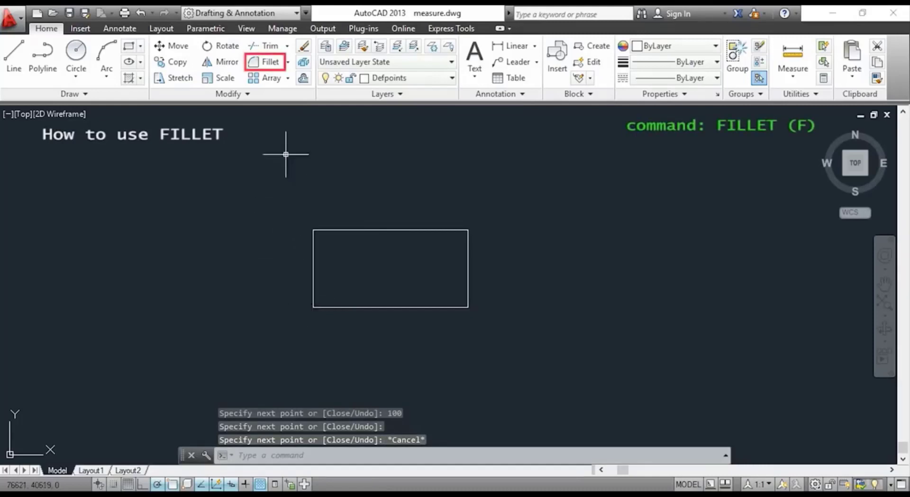
# - Try to fillet the rectangle's upper-left corner between its left and top lines using the current radius
pyautogui.click(278, 62)
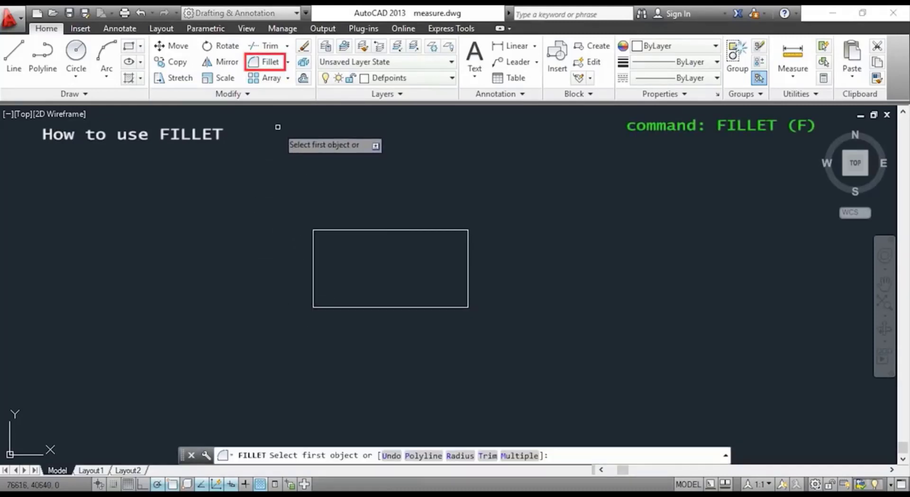
pyautogui.click(312, 244)
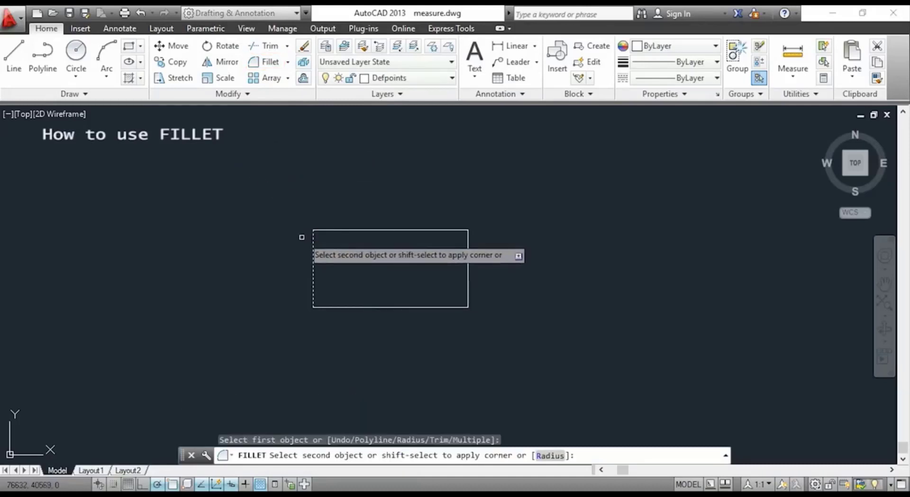
pyautogui.click(326, 230)
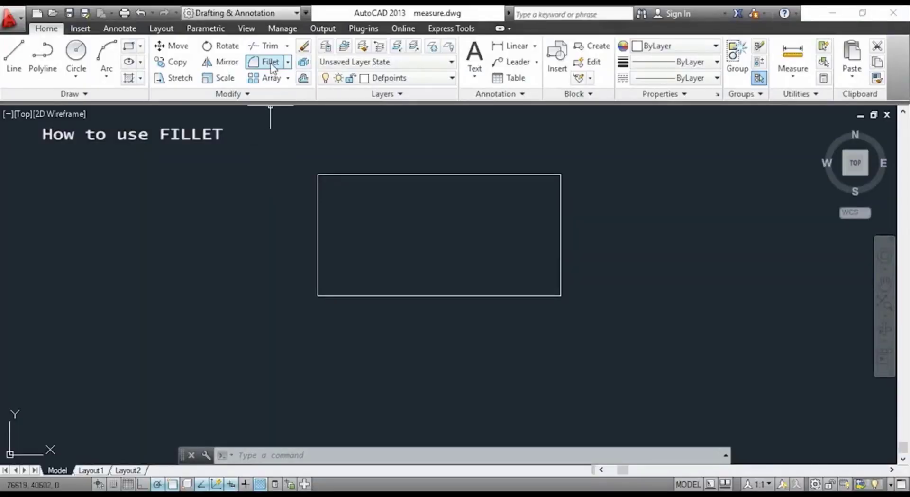
# - Start another Fillet for the rectangle's corners
pyautogui.click(269, 62)
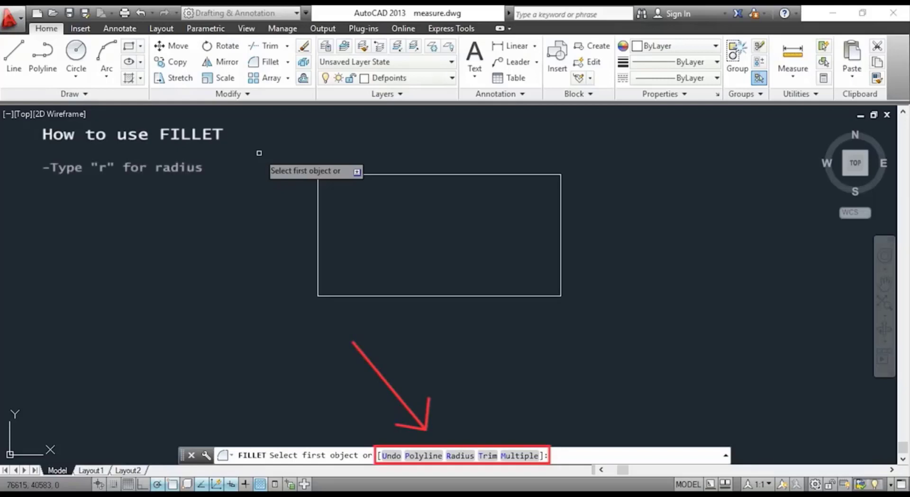
# - Fillet the rectangle's upper-left corner between its left and top edges with a radius of 10
pyautogui.write('r')
pyautogui.press('Return')
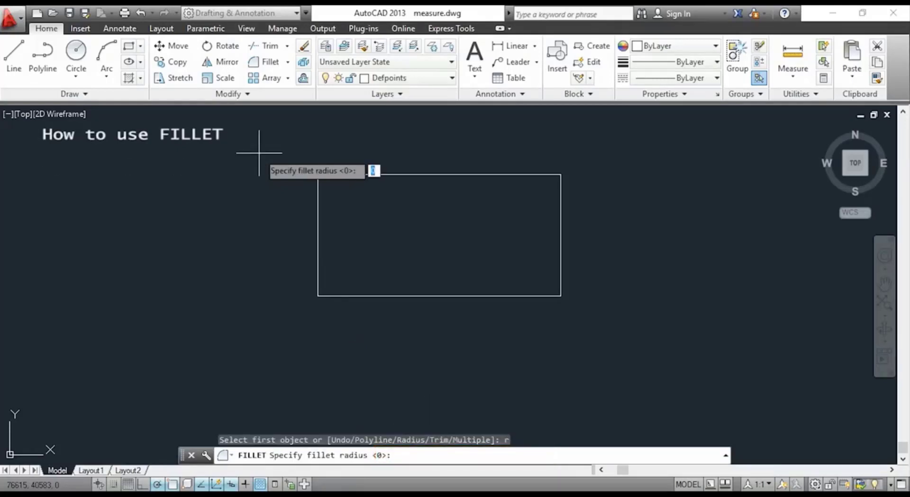
pyautogui.write('10')
pyautogui.press('Return')
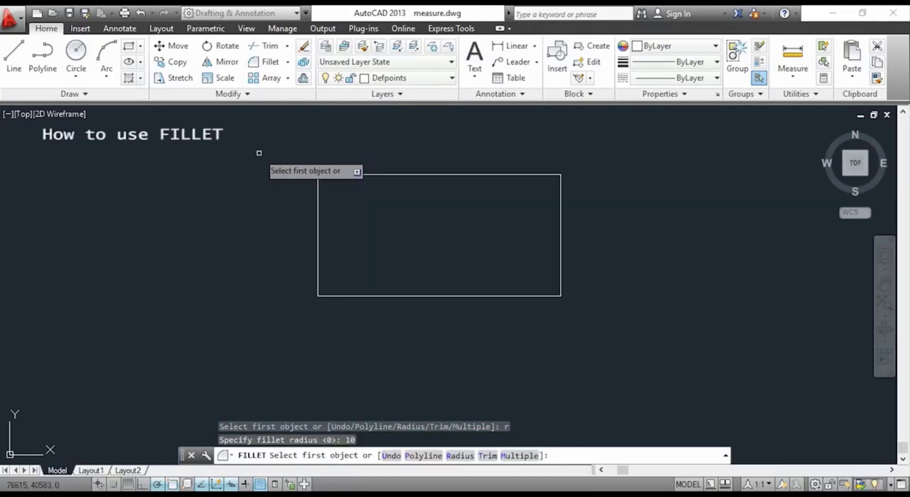
pyautogui.click(318, 193)
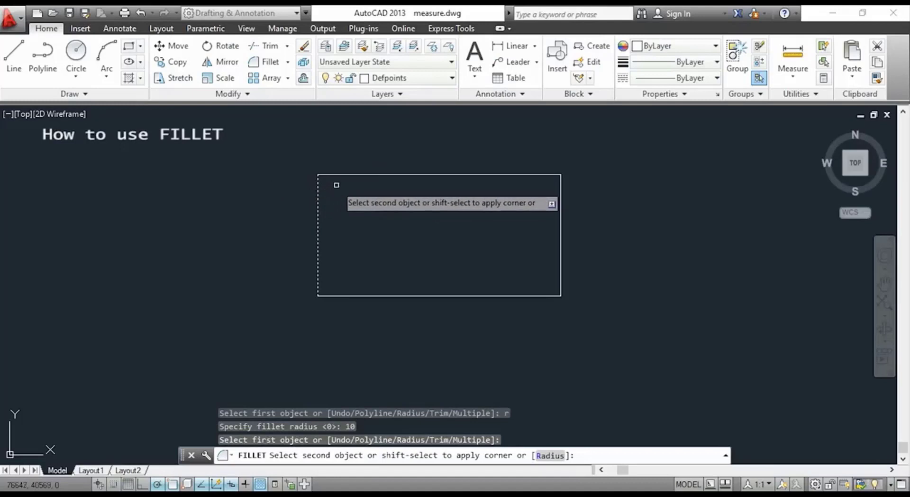
pyautogui.click(349, 174)
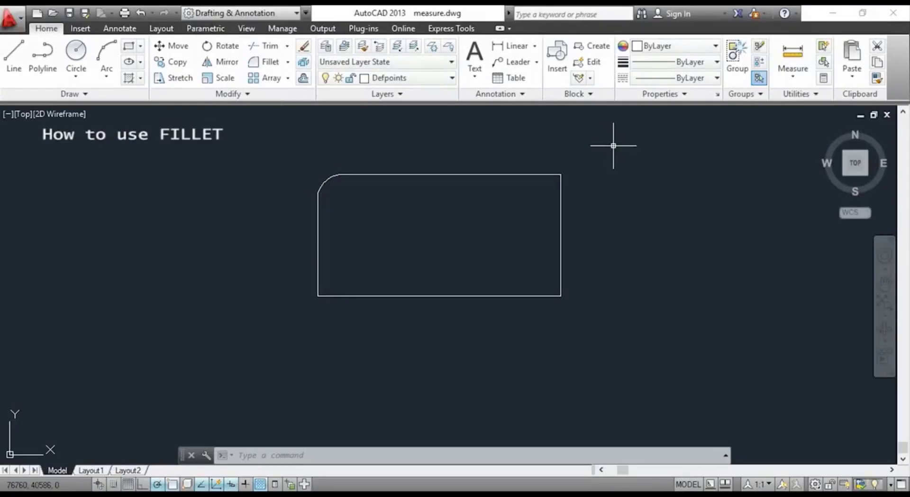
# - Fillet the rectangle's upper-right corner between its top and right edges with the same radius of 10
pyautogui.write('f')
pyautogui.press('Return')
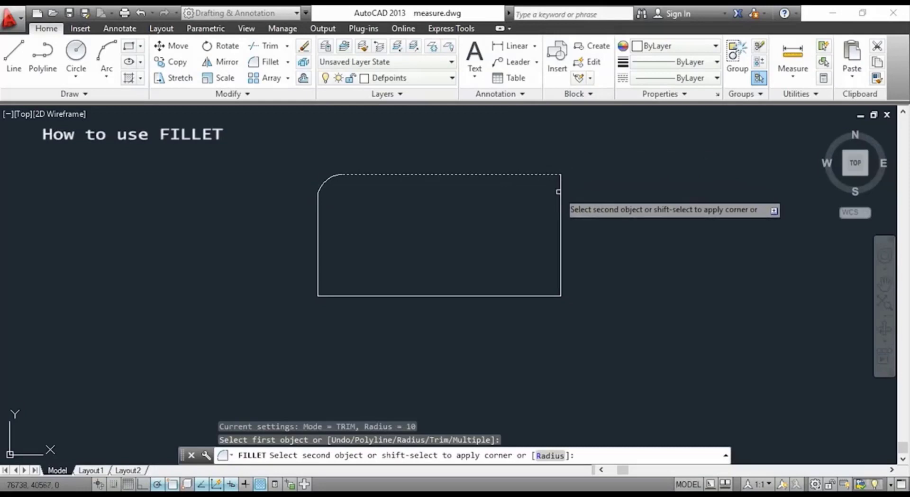
pyautogui.click(561, 195)
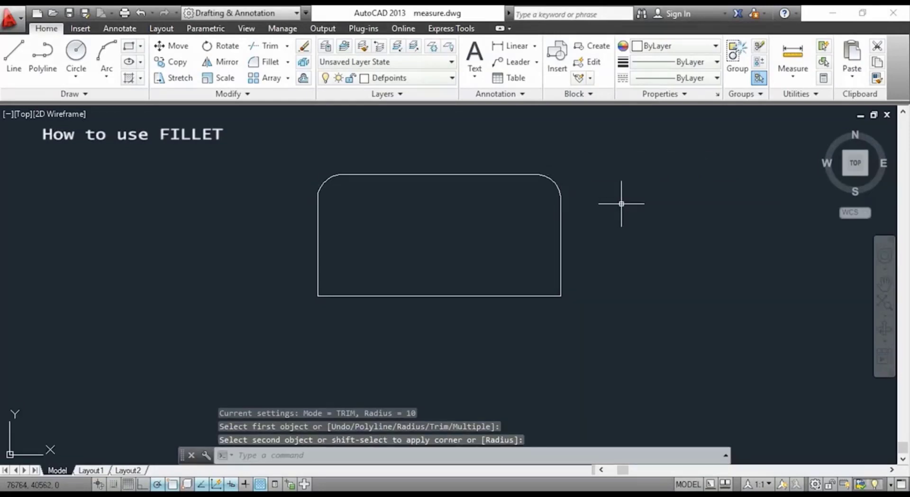
# - Fillet the rectangle's lower-right corner between its right and bottom edges with a radius of 20
pyautogui.press('Return')
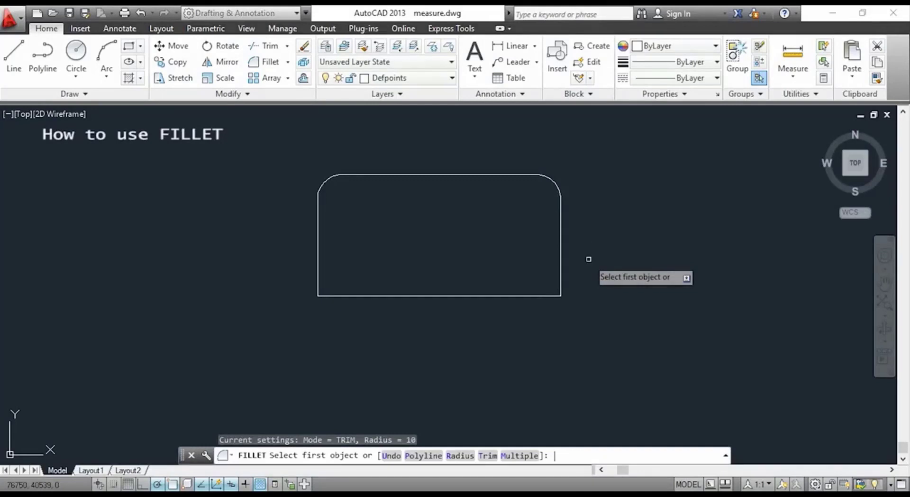
pyautogui.write('r')
pyautogui.press('Return')
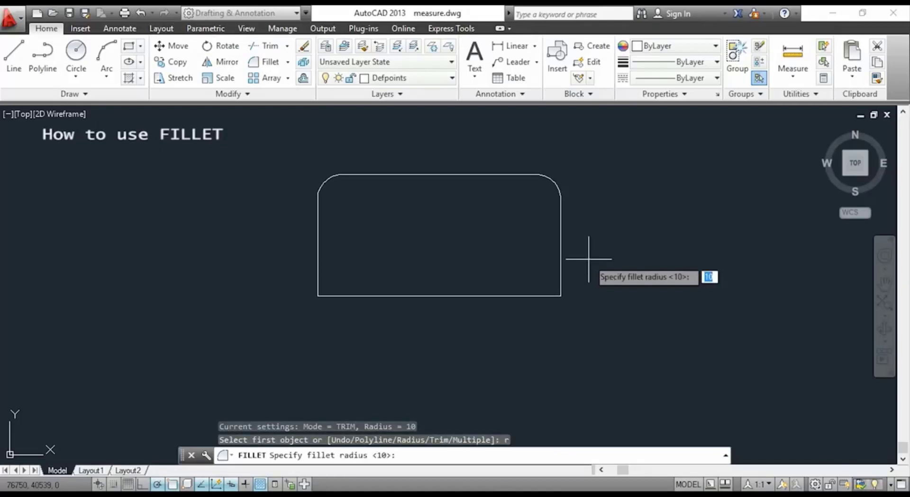
pyautogui.write('20')
pyautogui.press('Return')
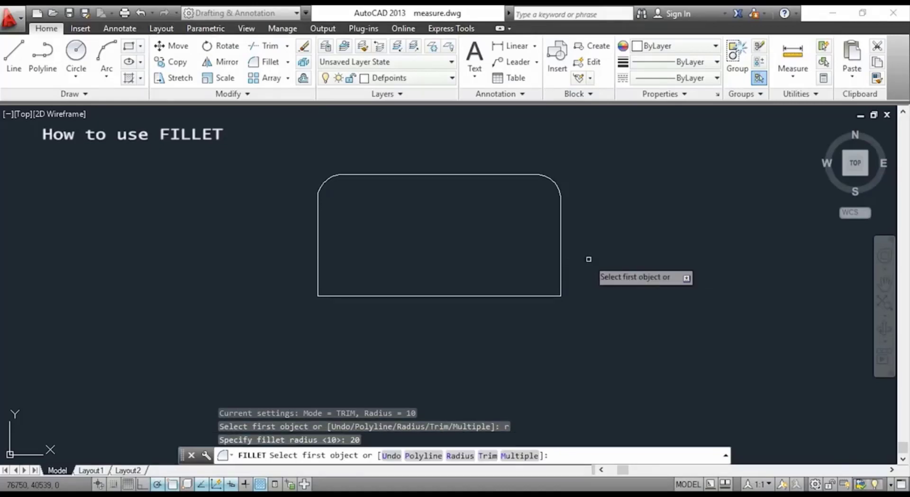
pyautogui.click(560, 271)
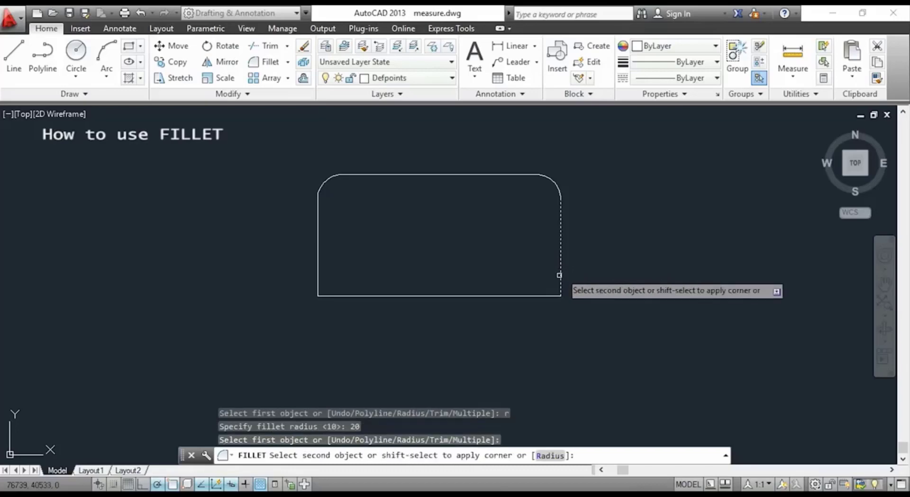
pyautogui.click(509, 296)
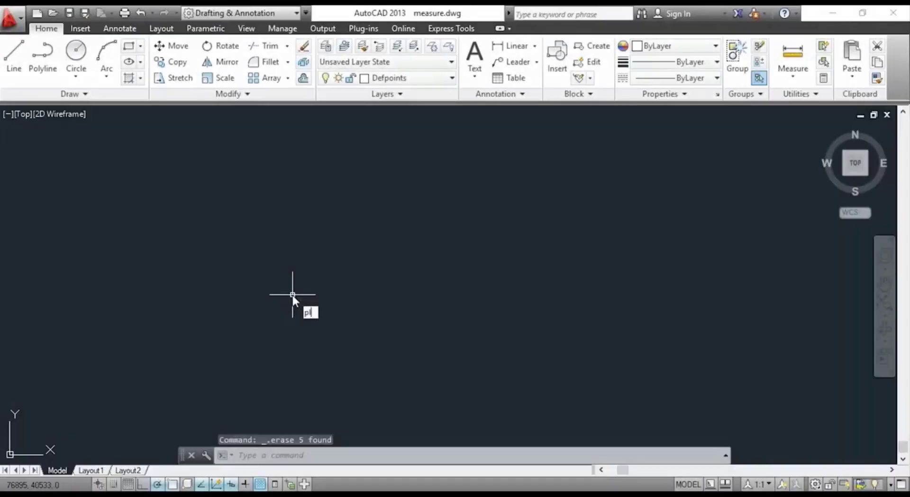
# - Draw a 100 by 50 rectangle as a polyline, ending the last segment on the start point without using the Close option
pyautogui.write('pline')
pyautogui.press('Return')
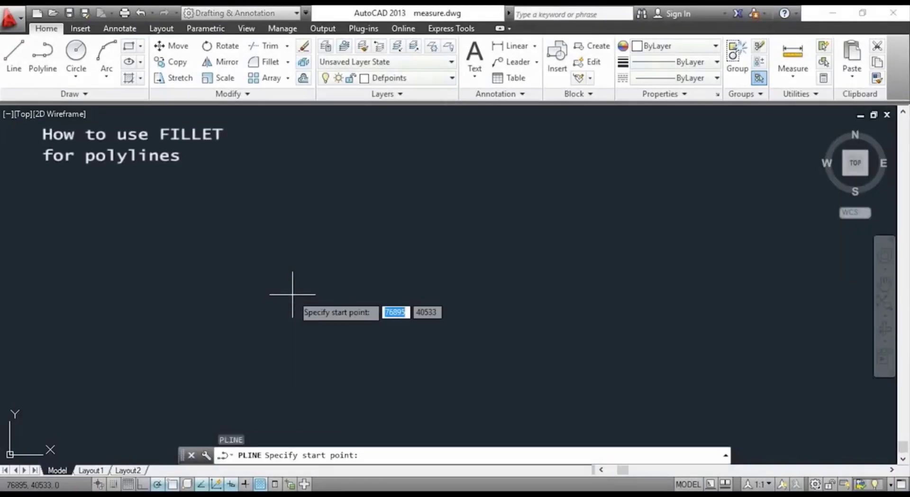
pyautogui.click(228, 290)
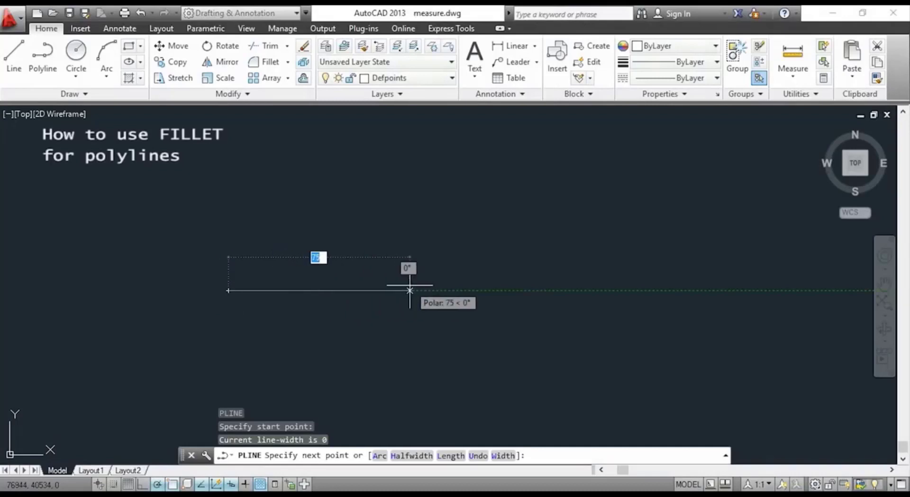
pyautogui.write('100')
pyautogui.press('Return')
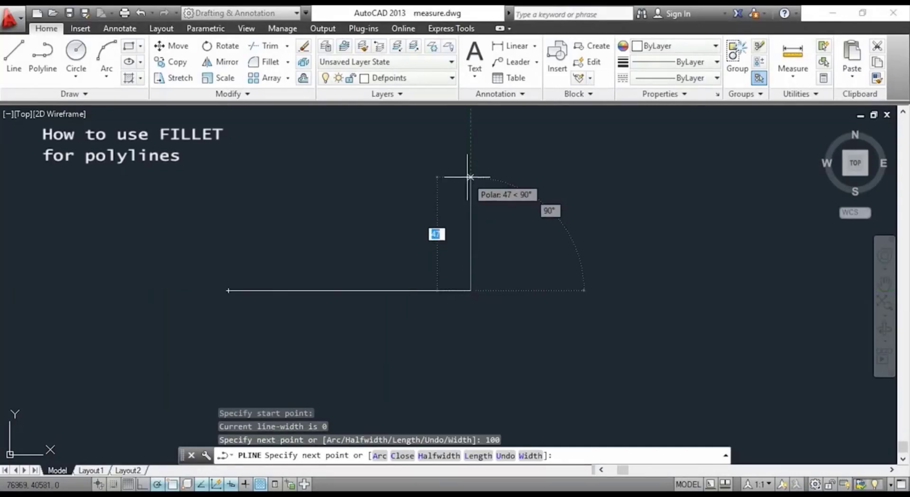
pyautogui.write('50')
pyautogui.press('Return')
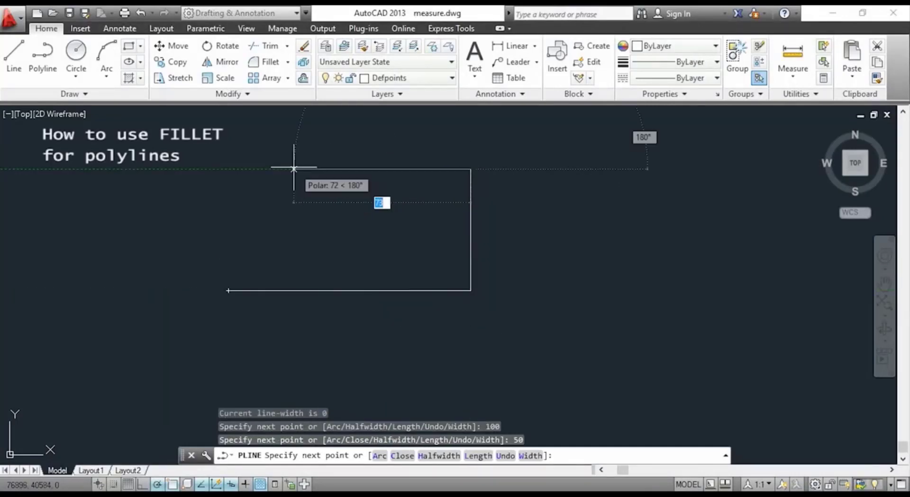
pyautogui.write('100')
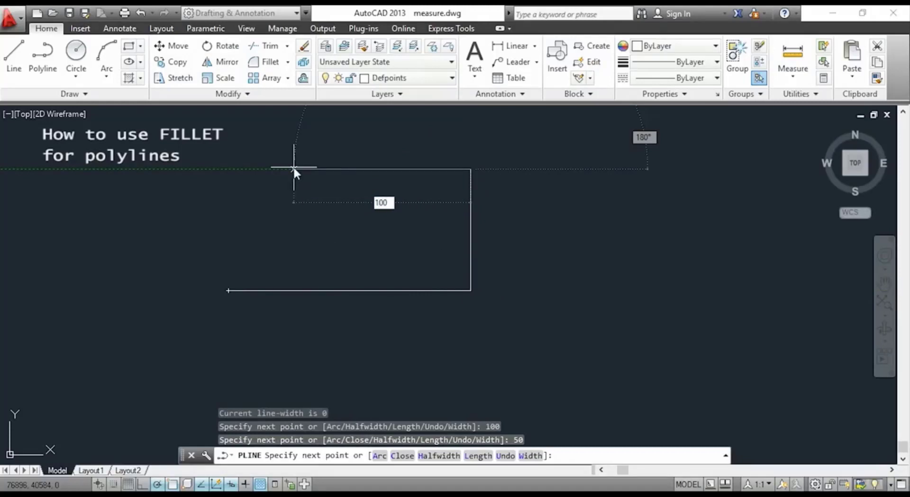
pyautogui.press('Return')
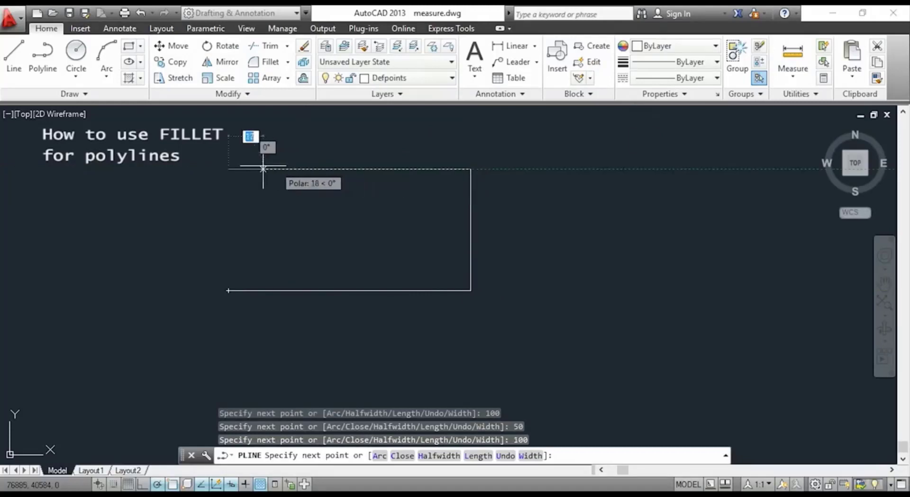
pyautogui.click(228, 290)
pyautogui.press('Escape')
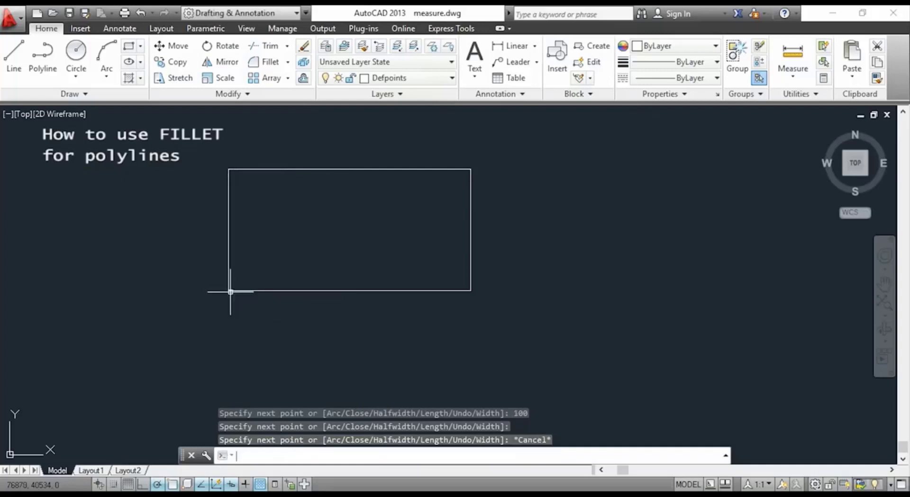
# - Fillet the corners of the new polyline rectangle in one operation with the Fillet command's Polyline option
pyautogui.write('f')
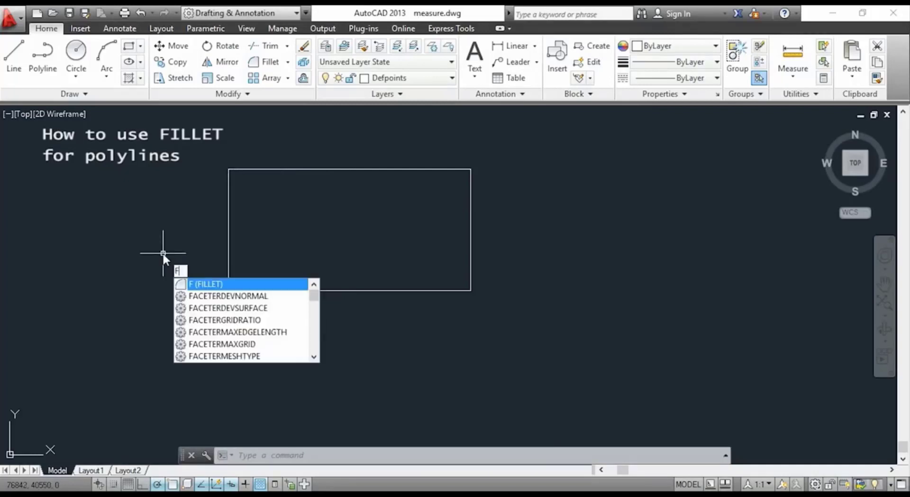
pyautogui.press('Return')
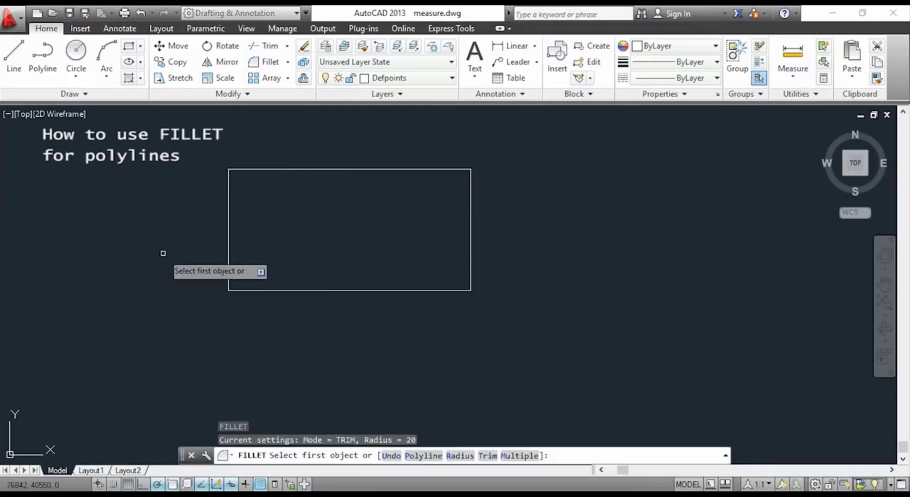
pyautogui.write('p')
pyautogui.press('Return')
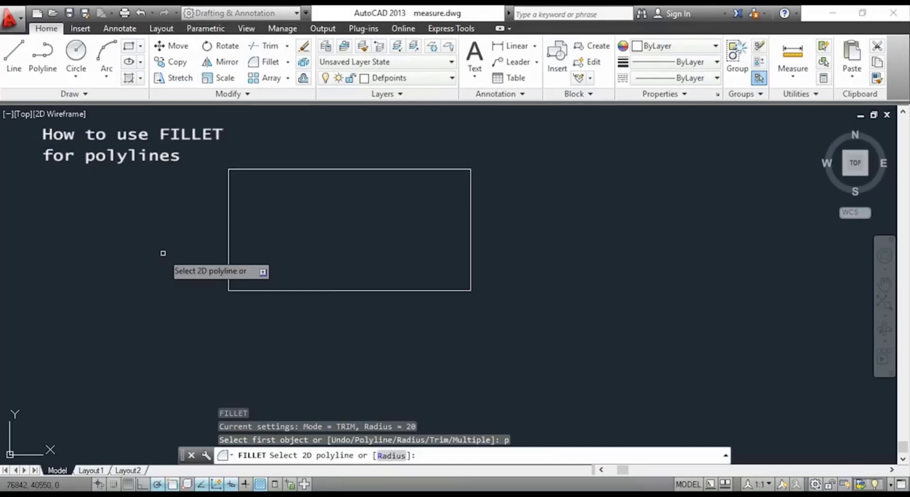
pyautogui.write('10')
pyautogui.press('Return')
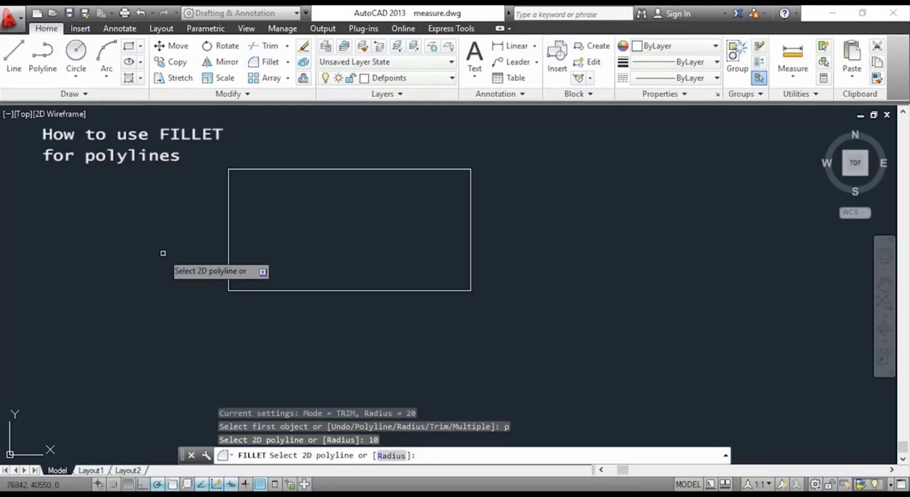
pyautogui.click(363, 169)
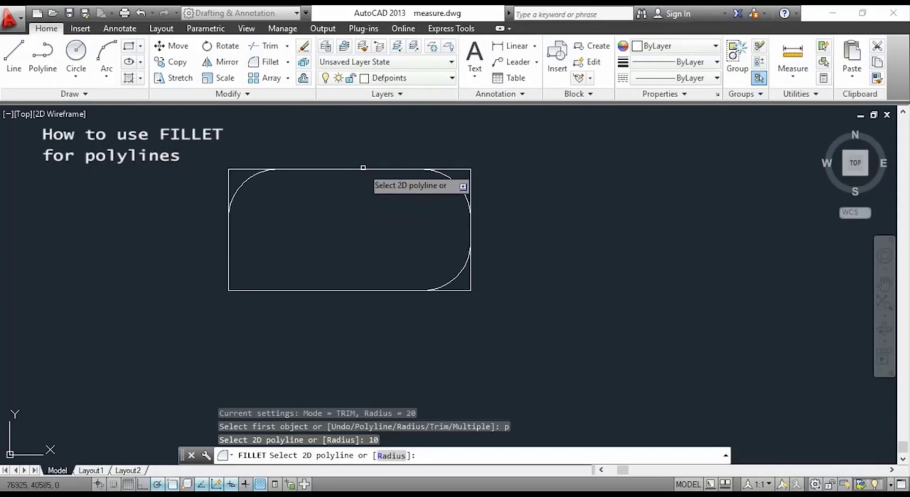
pyautogui.click(363, 168)
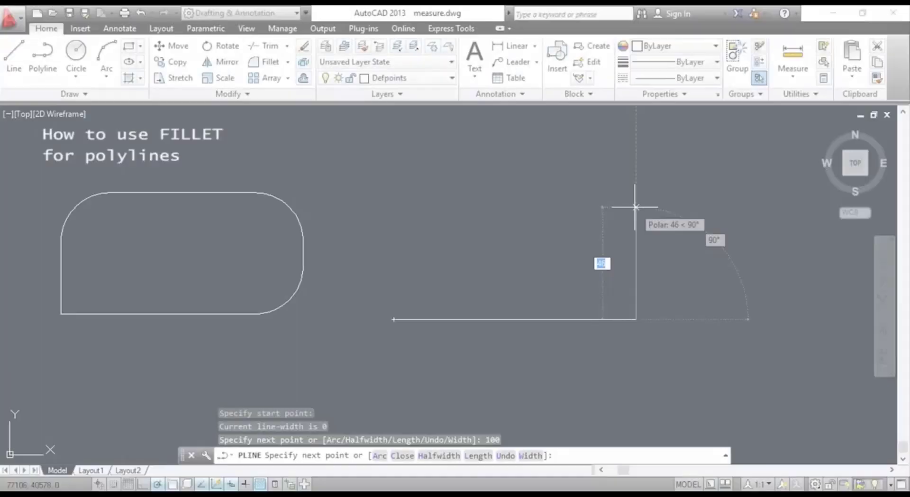
# - Complete the second polyline rectangle with a 50 segment upward and a 100 segment to the left, ending with the Close option
pyautogui.write('50')
pyautogui.press('Return')
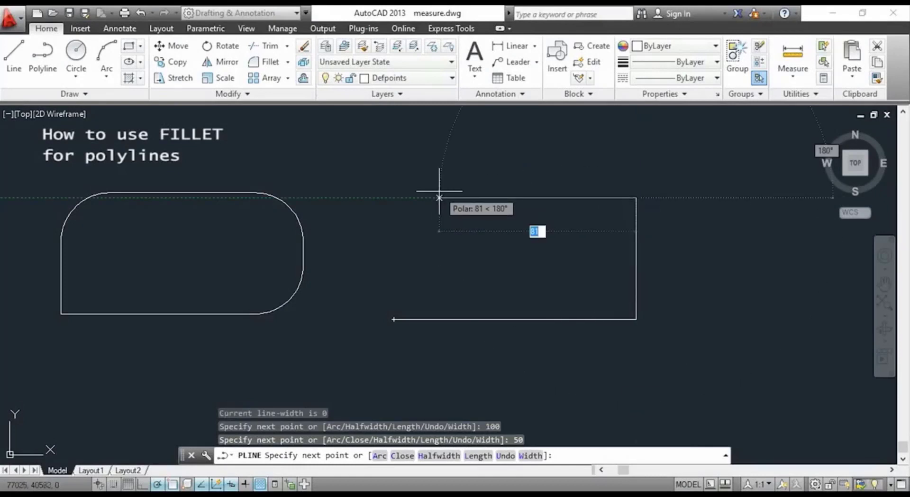
pyautogui.write('100')
pyautogui.press('Return')
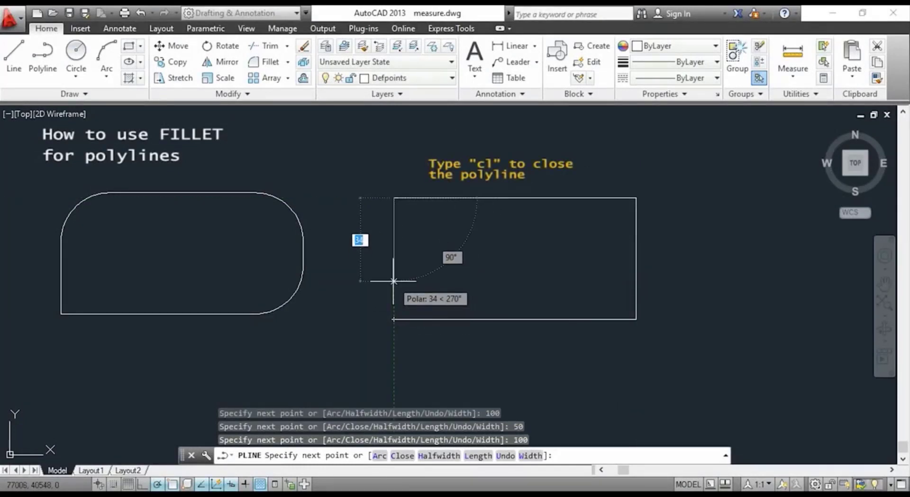
pyautogui.write('cl')
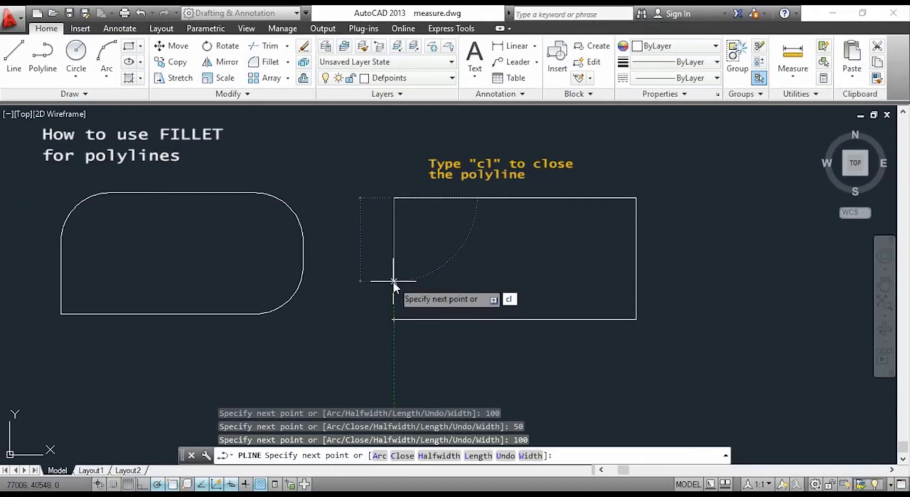
pyautogui.press('Return')
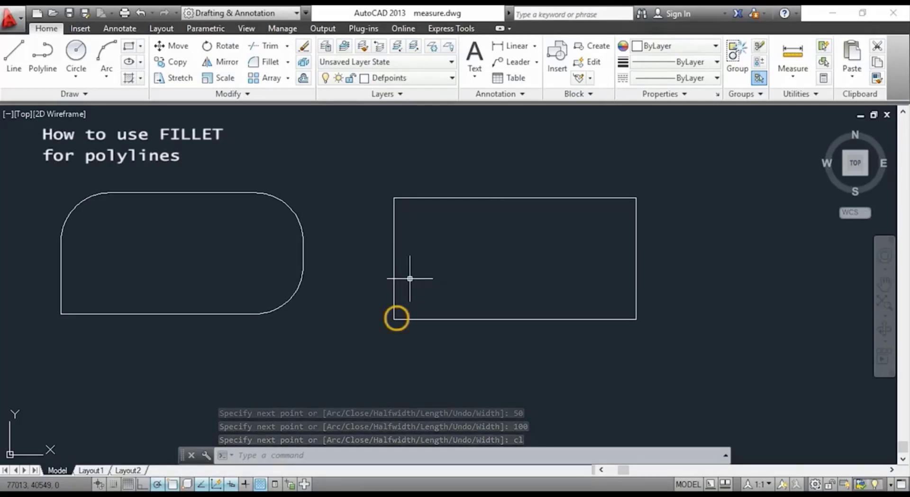
# - Fillet all corners of the closed polyline rectangle at once with the Fillet command's Polyline option
pyautogui.click(272, 63)
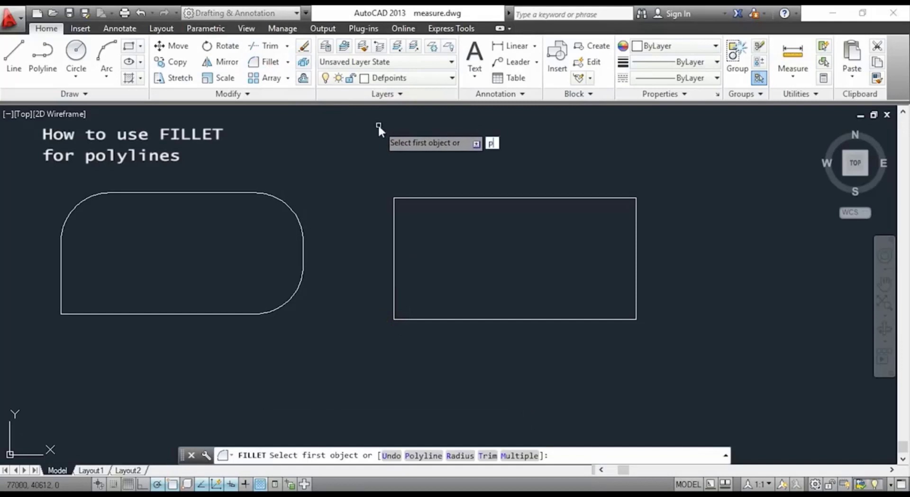
pyautogui.write('p')
pyautogui.press('Return')
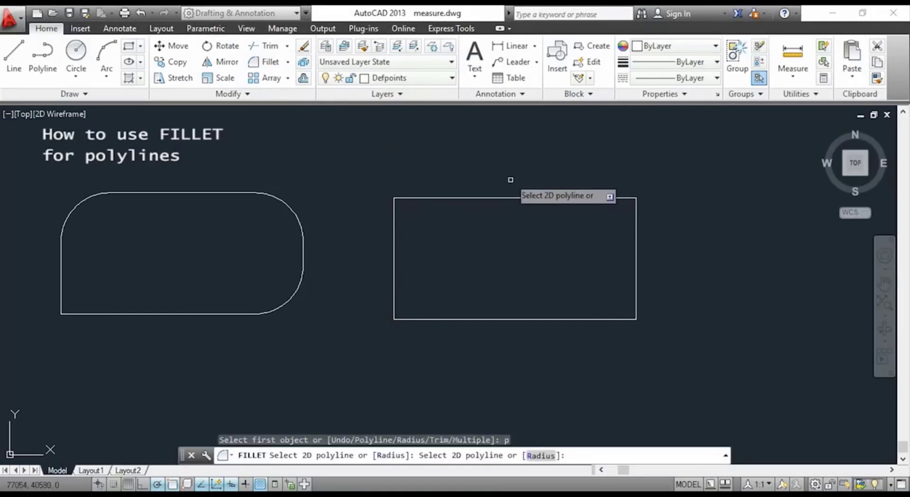
pyautogui.click(517, 199)
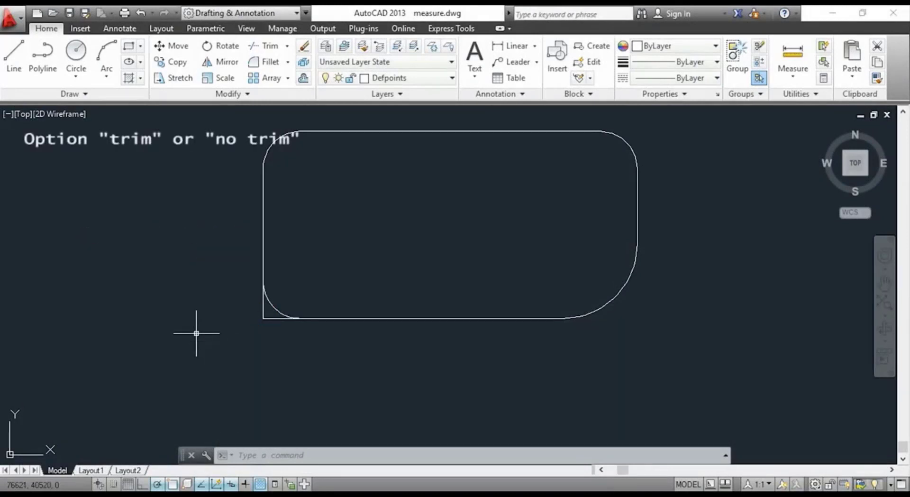
# - Fillet the rounded rectangle's lower-left corner with the Fillet command in No trim mode, using the bottom and left edges
pyautogui.write('f')
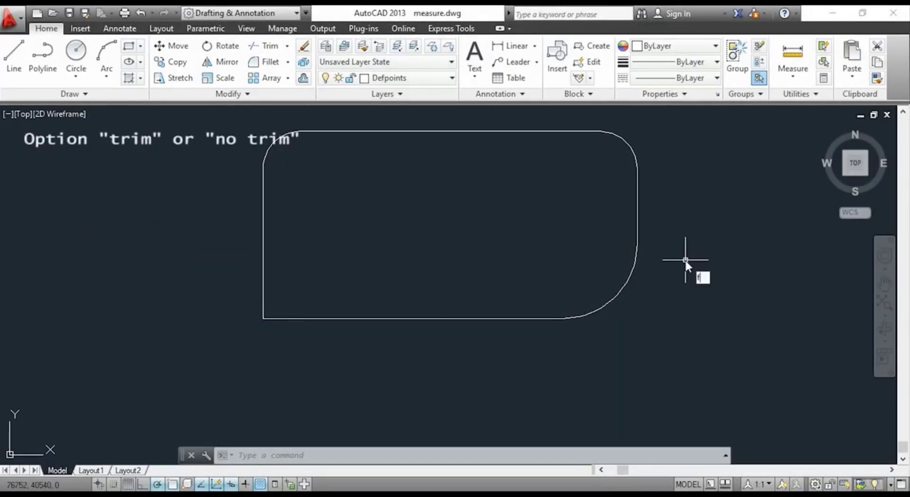
pyautogui.press('Return')
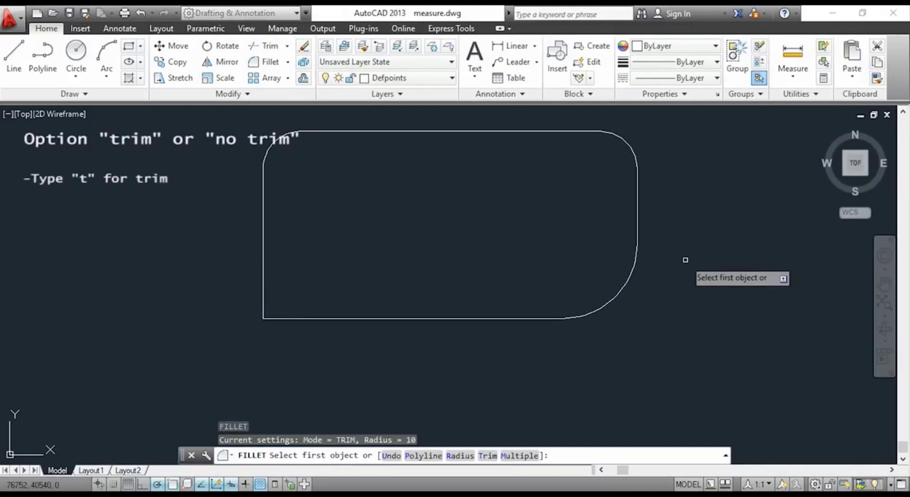
pyautogui.write('t')
pyautogui.press('Return')
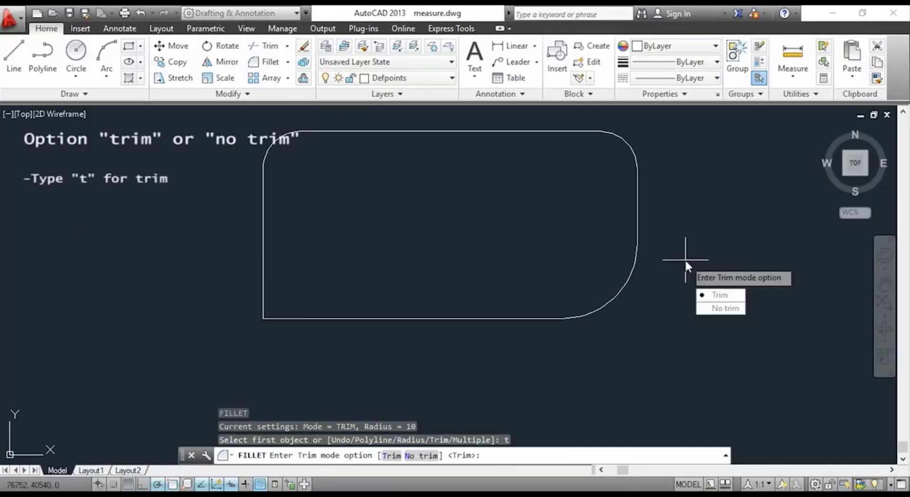
pyautogui.click(721, 308)
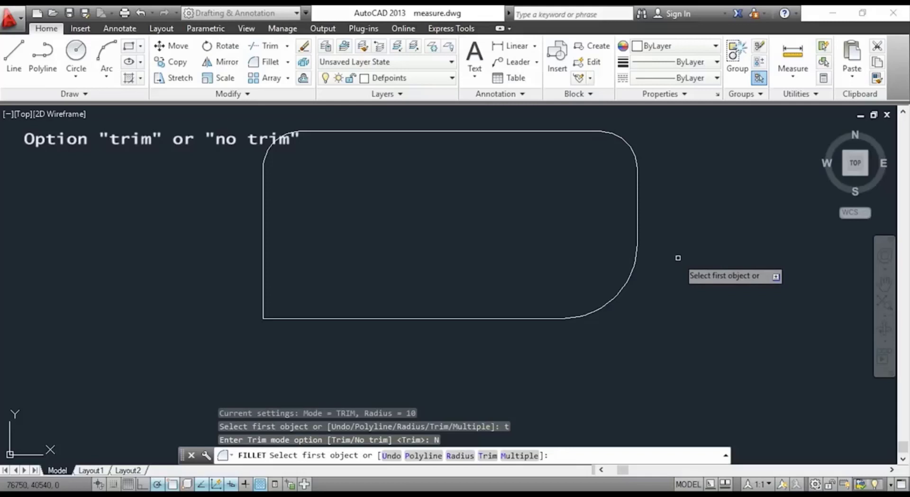
pyautogui.click(384, 318)
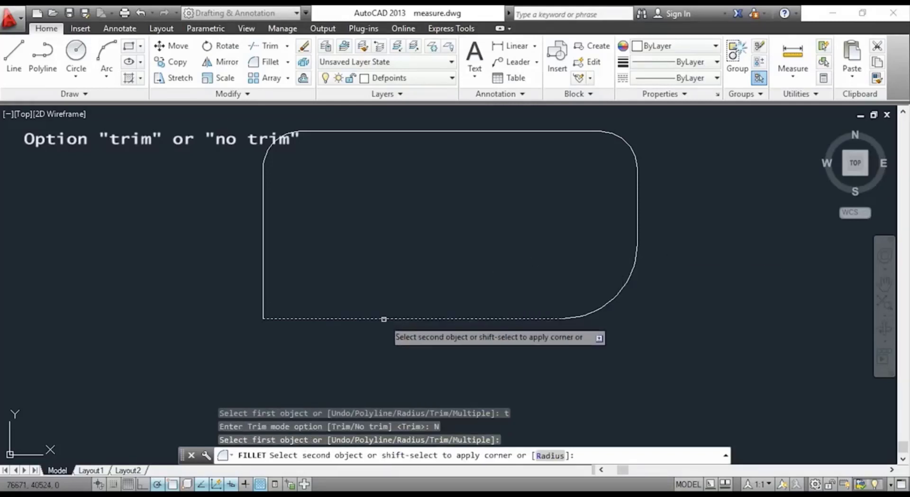
pyautogui.click(261, 273)
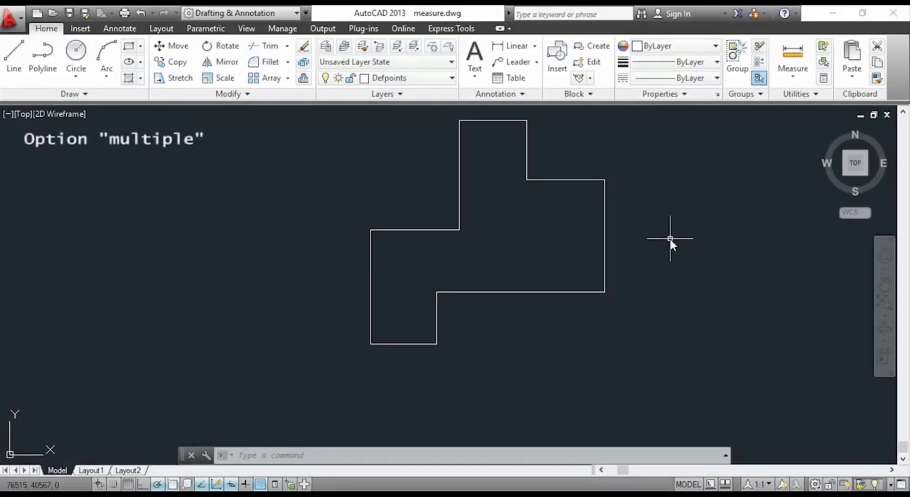
# - Fillet corners of the stepped outline in one run with Fillet's Multiple option, starting with its upper-right corner and continuing at the long right edge
pyautogui.write('f')
pyautogui.press('Return')
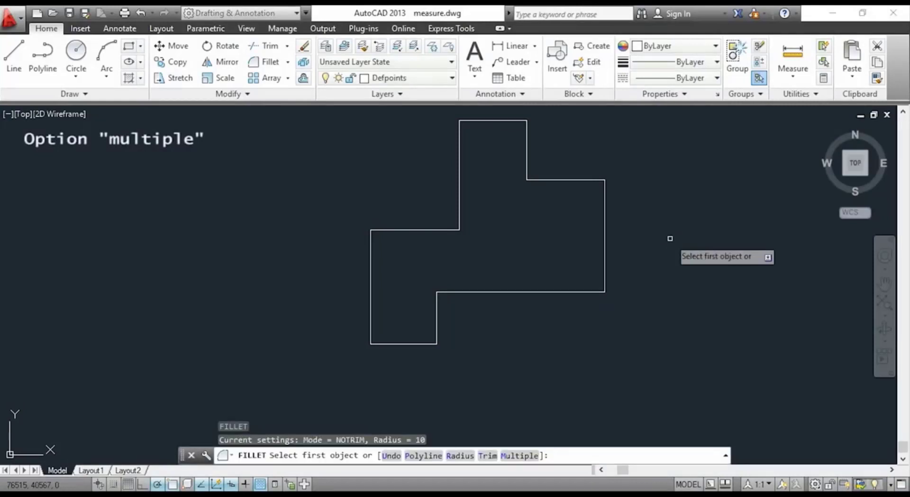
pyautogui.write('m')
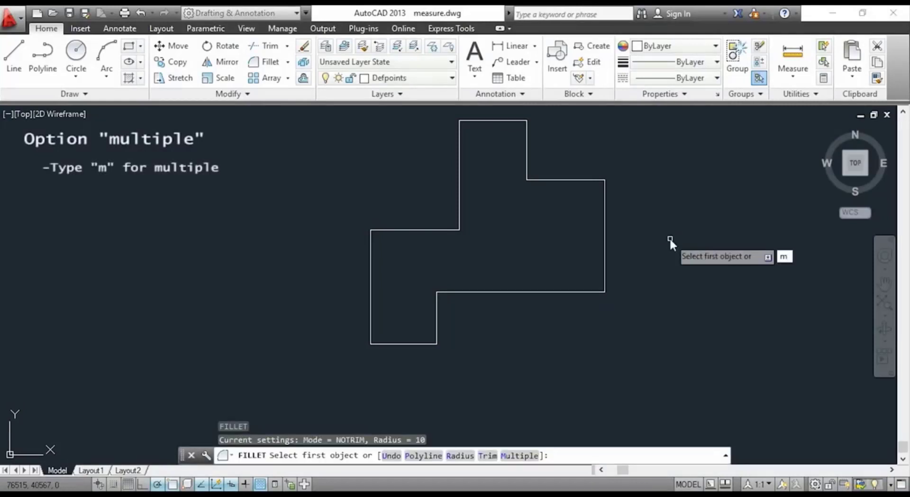
pyautogui.press('Return')
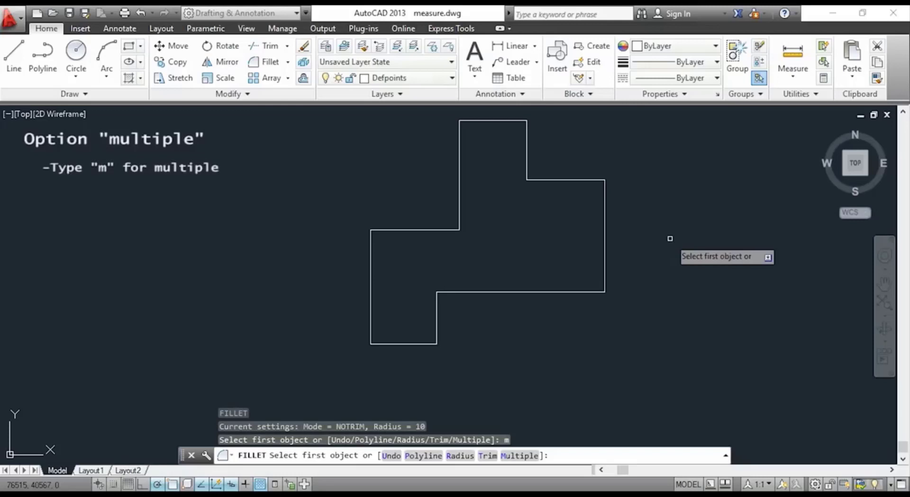
pyautogui.click(513, 121)
pyautogui.click(526, 138)
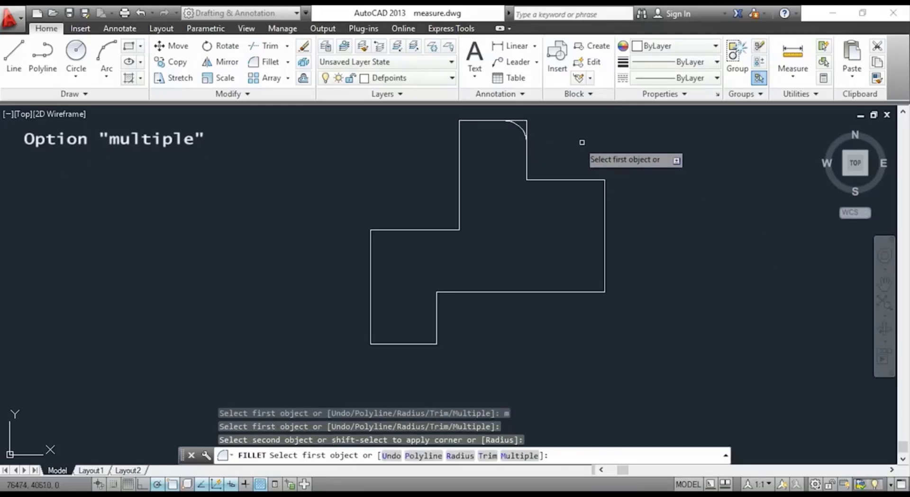
pyautogui.click(605, 264)
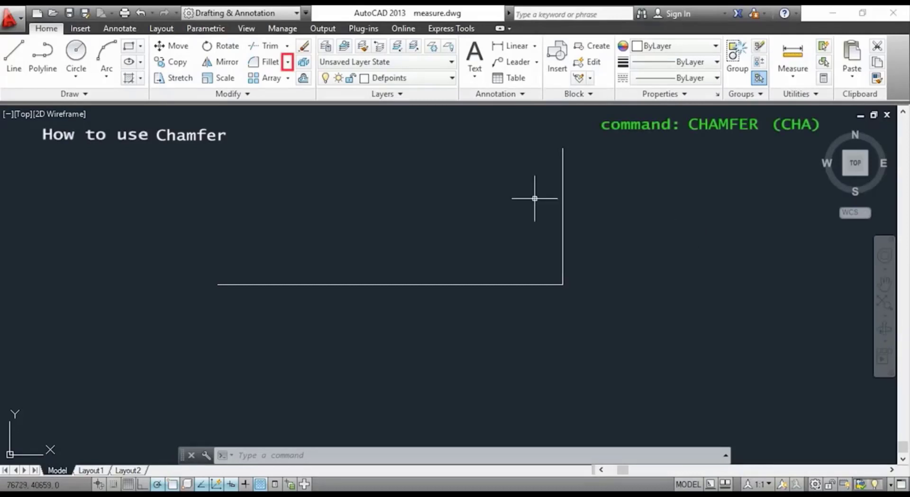
# - Chamfer the corner between the two lines with distances of 10 on the vertical line and 20 on the horizontal line
pyautogui.click(287, 63)
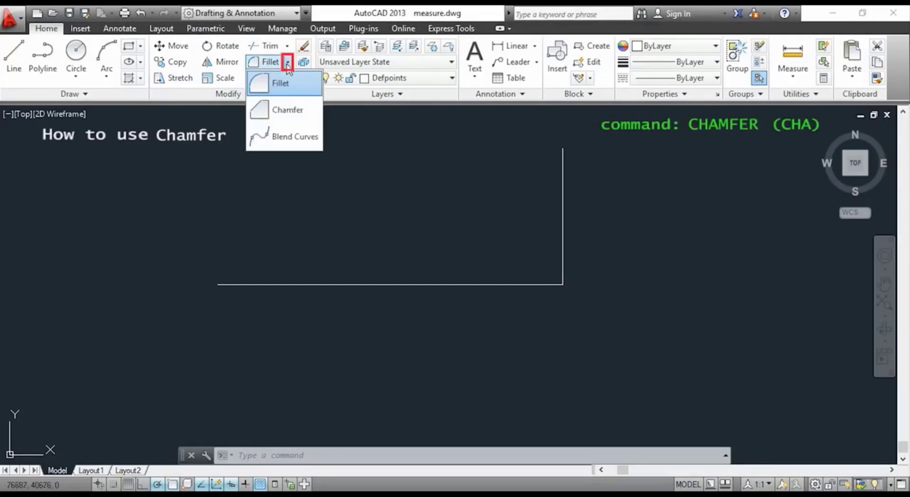
pyautogui.click(287, 109)
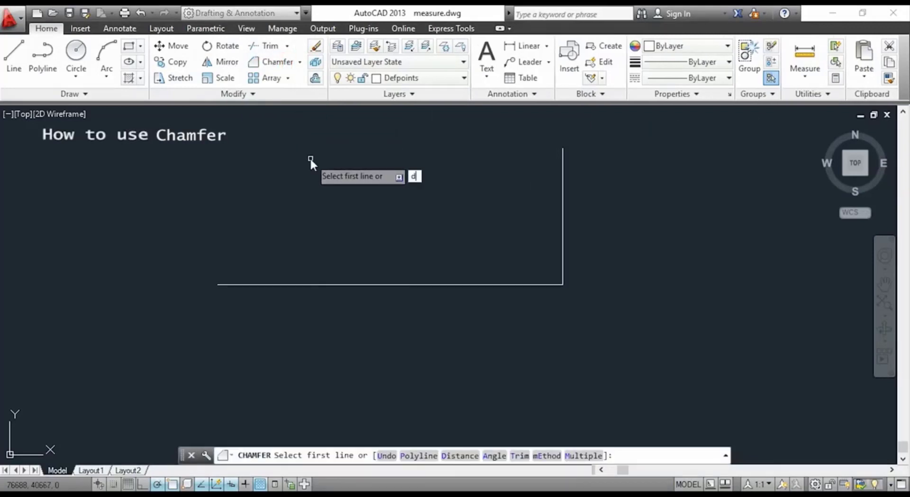
pyautogui.write('d')
pyautogui.press('Return')
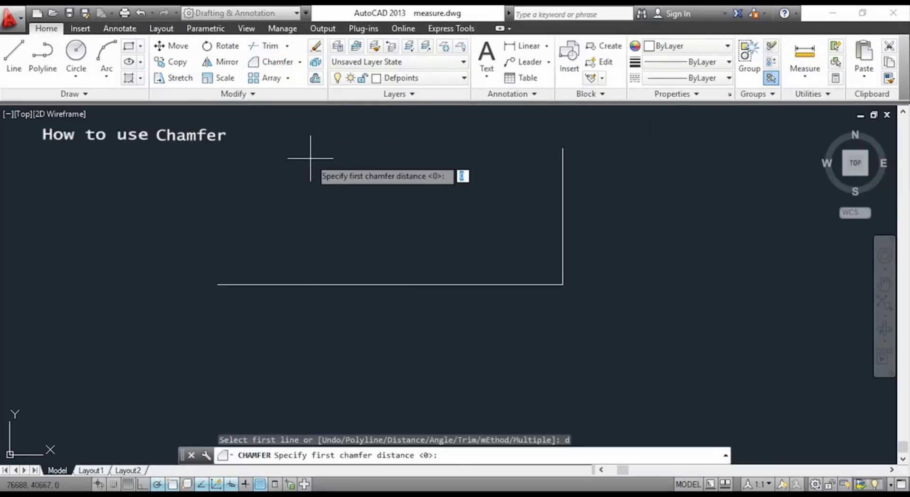
pyautogui.write('10')
pyautogui.press('Return')
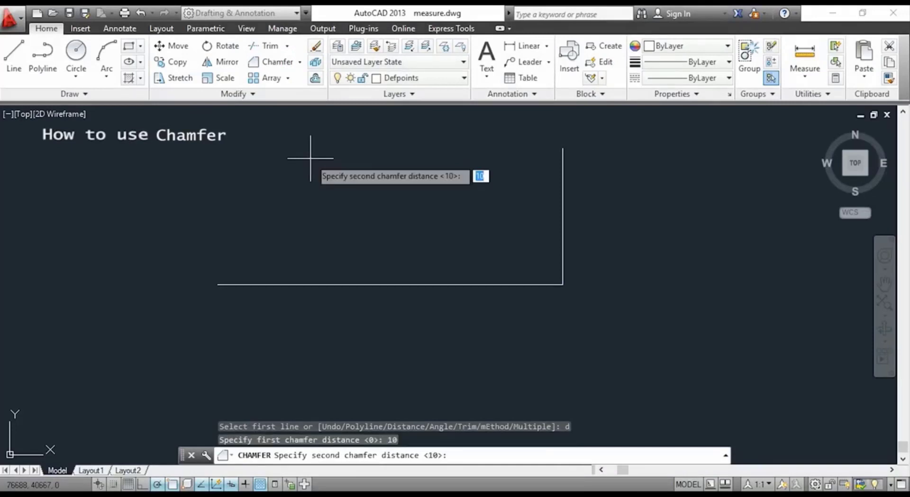
pyautogui.write('20')
pyautogui.press('Return')
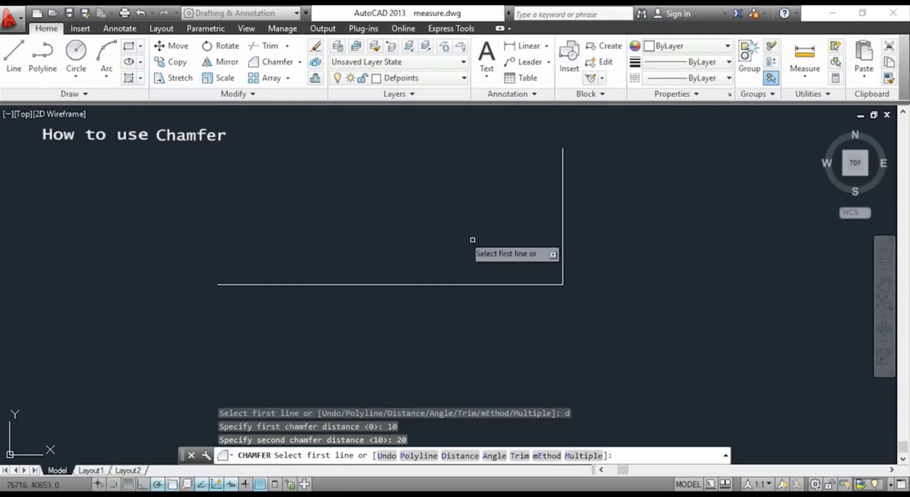
pyautogui.click(561, 234)
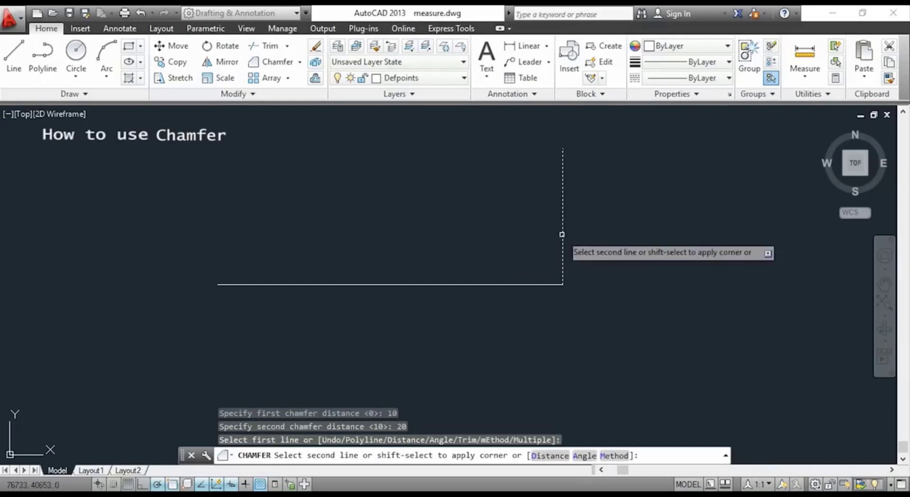
pyautogui.click(480, 284)
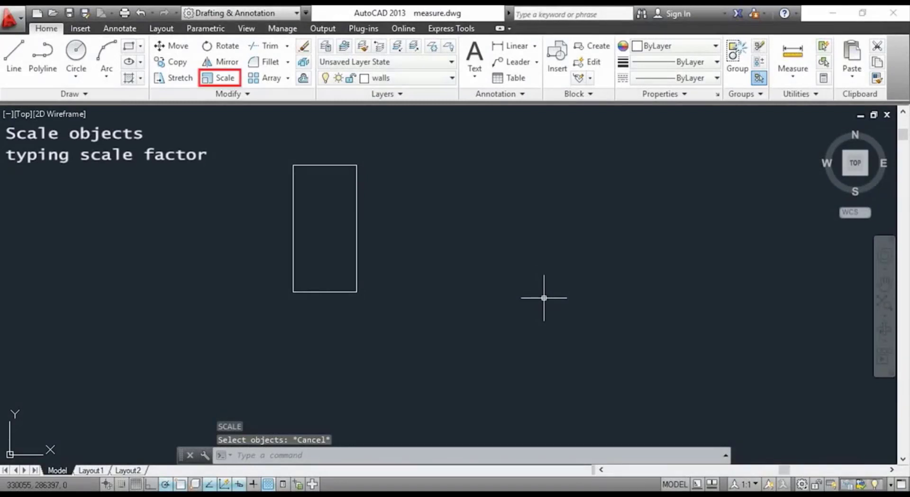
# - Try to scale the whole rectangle about its lower-right corner, accepting the factor given by the cursor position
pyautogui.click(229, 80)
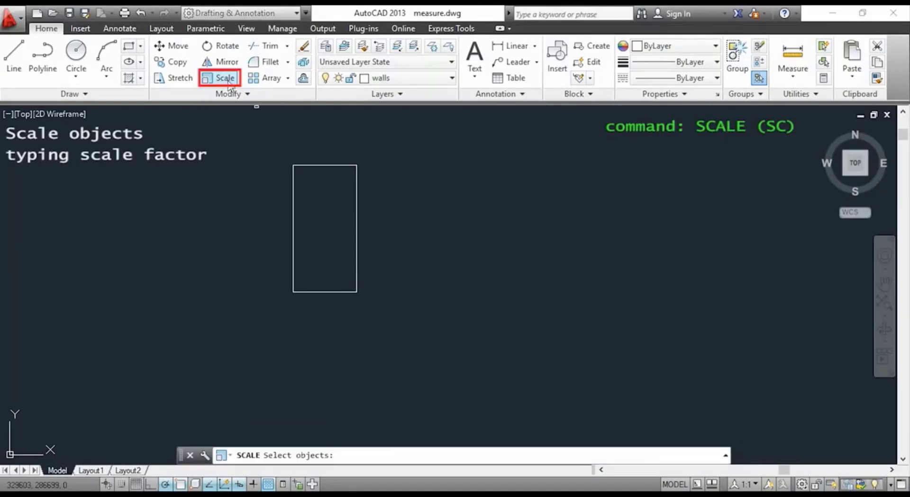
pyautogui.click(435, 306)
pyautogui.click(256, 136)
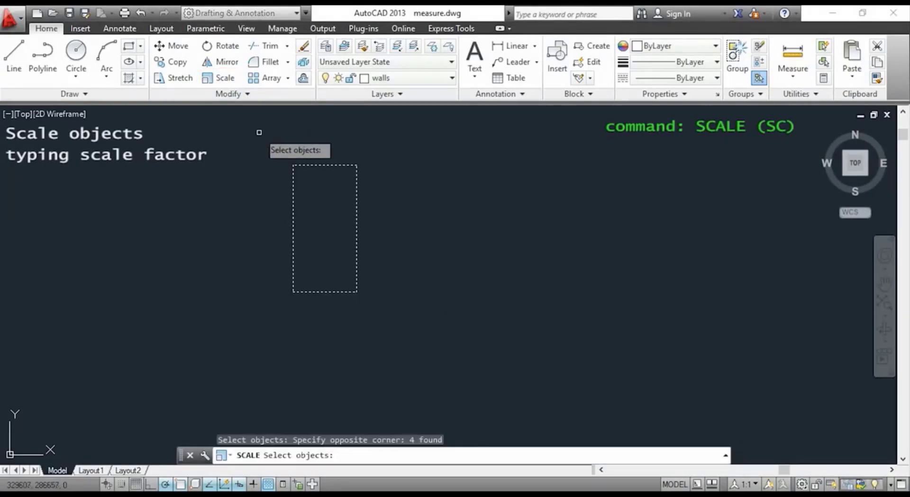
pyautogui.press('Return')
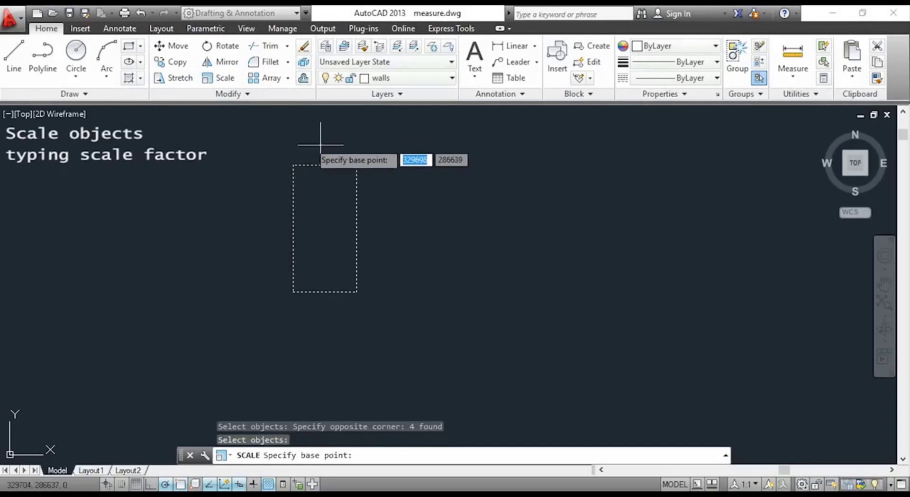
pyautogui.click(356, 291)
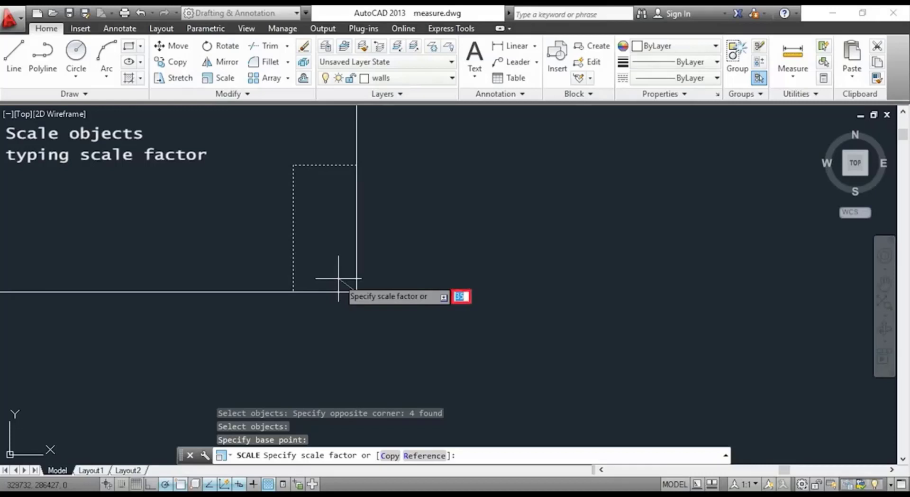
pyautogui.press('Return')
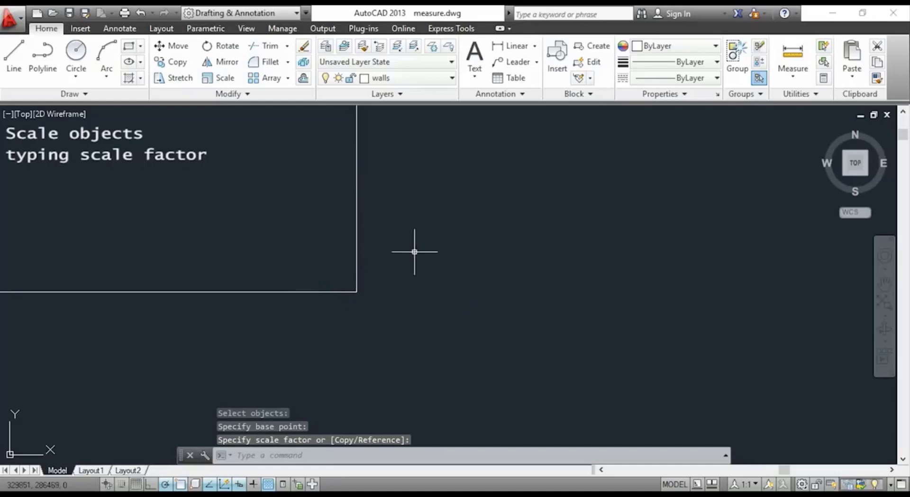
pyautogui.scroll(-5, 445, 244)
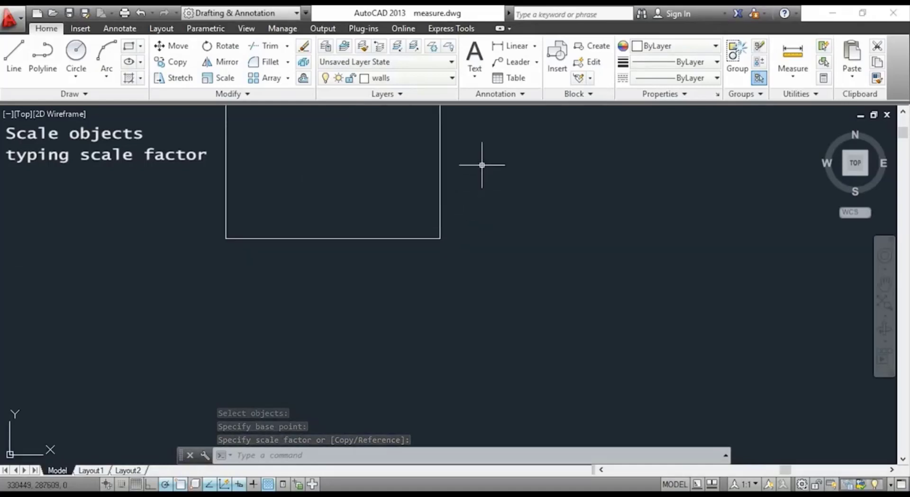
pyautogui.moveTo(482, 163); pyautogui.dragTo(488, 304, button='middle')
pyautogui.scroll(-4, 490, 294)
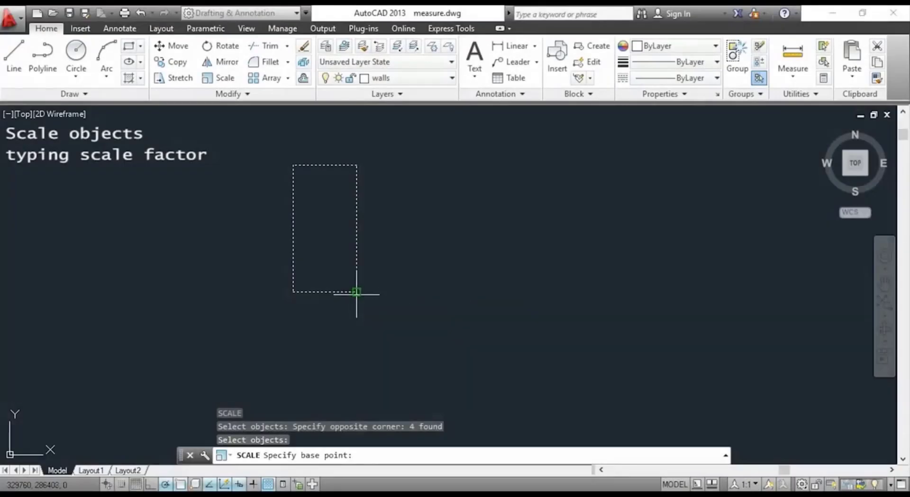
# - Scale the rectangle about its lower-right corner by a factor of 2
pyautogui.click(356, 291)
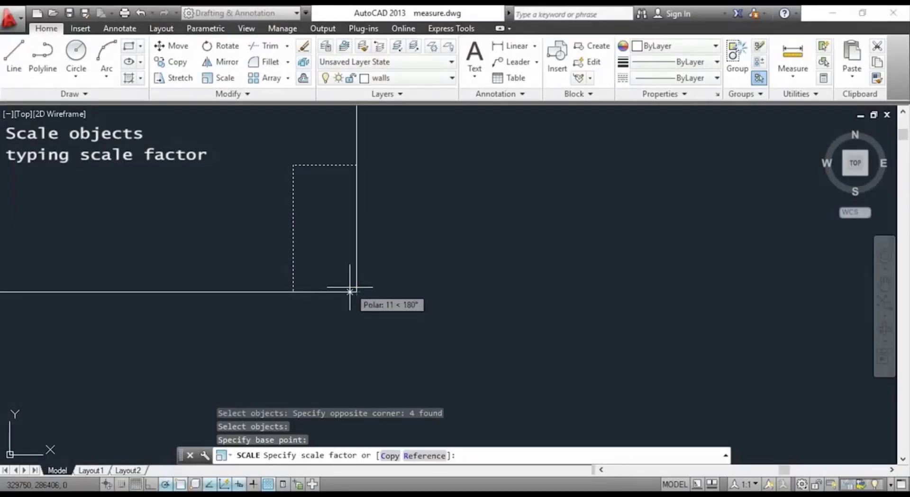
pyautogui.write('2')
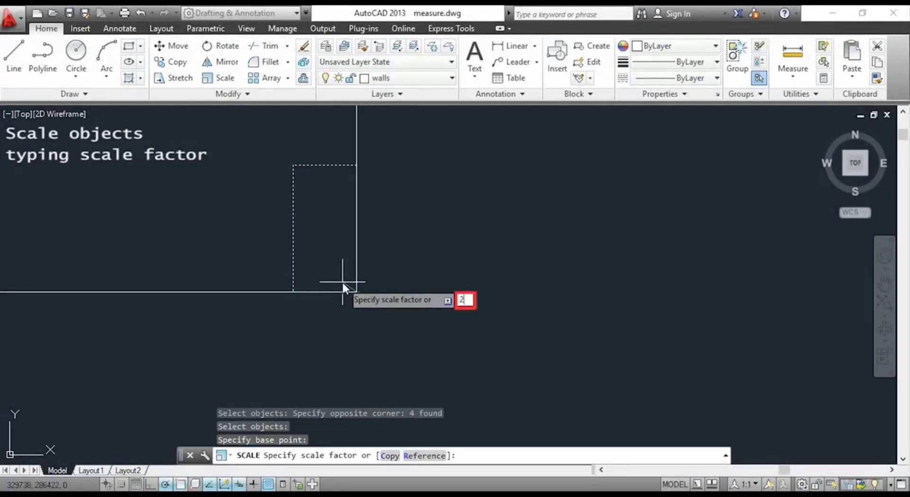
pyautogui.press('Return')
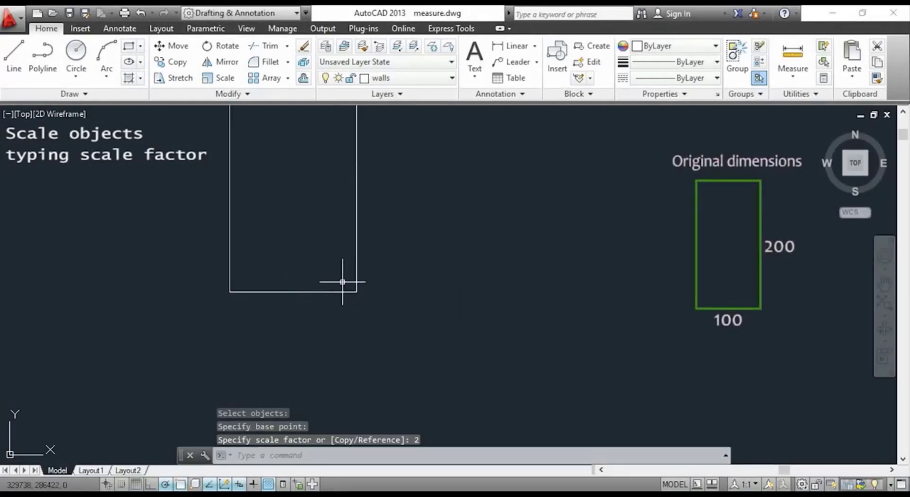
# - Measure the scaled rectangle with the Distance command, starting from its lower-right corner
pyautogui.write('d')
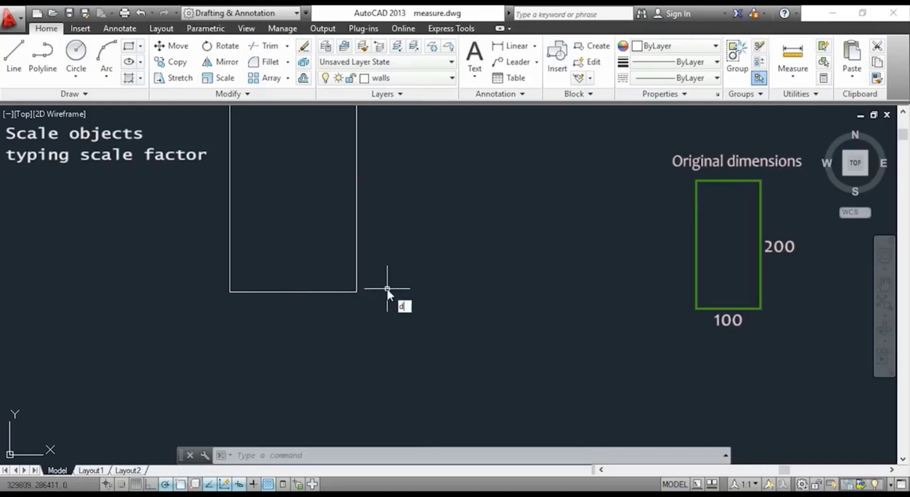
pyautogui.write('i')
pyautogui.press('Return')
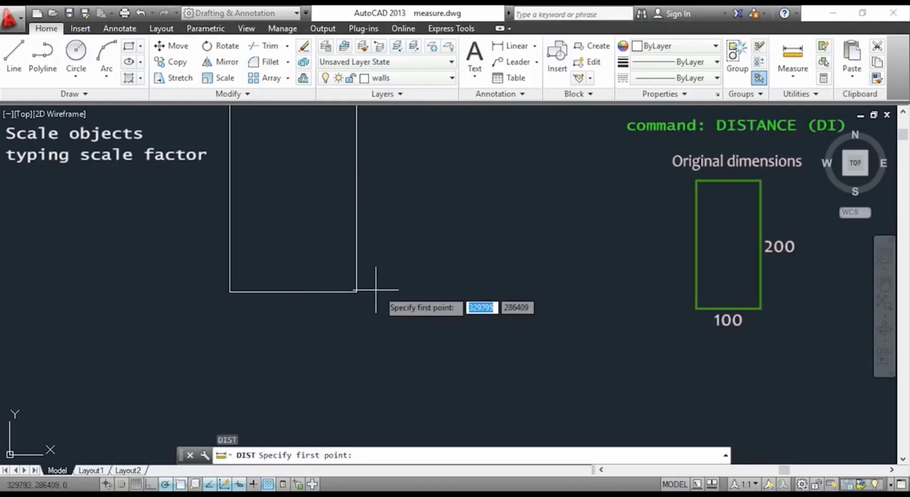
pyautogui.click(356, 291)
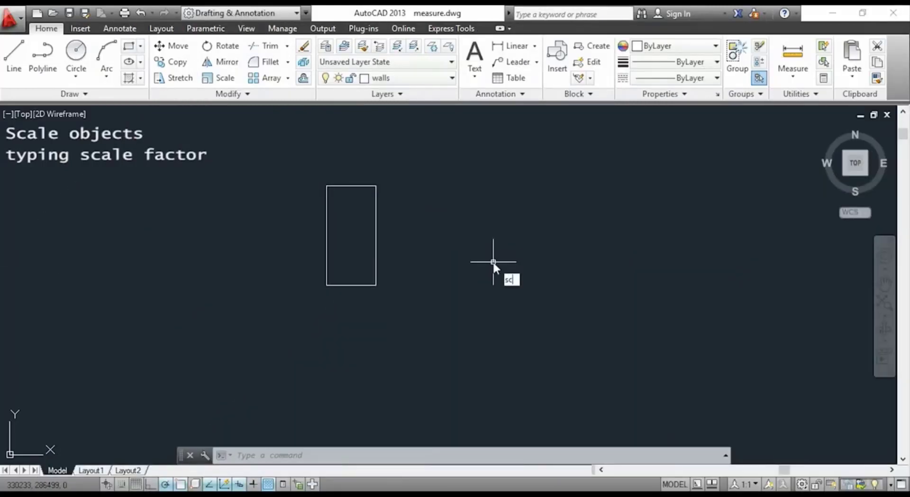
# - Scale the whole rectangle about its lower-right corner by a factor of 0.5
pyautogui.write('c')
pyautogui.press('Return')
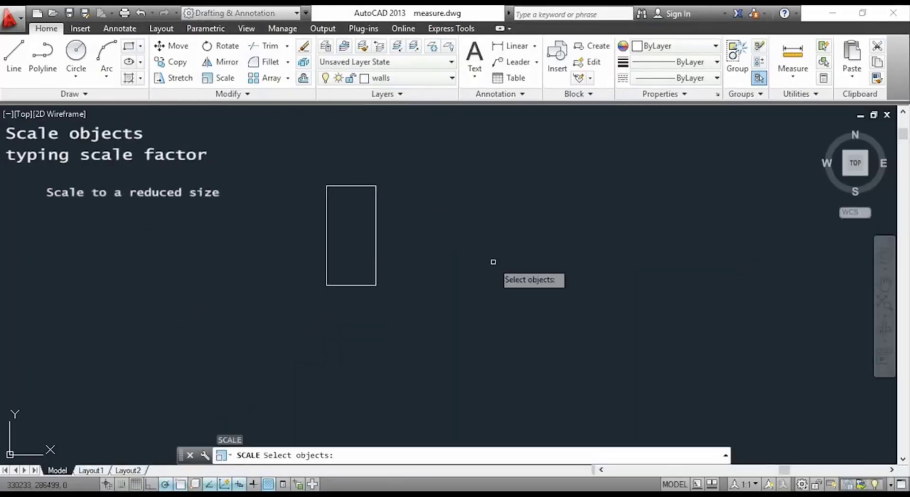
pyautogui.click(467, 303)
pyautogui.click(289, 154)
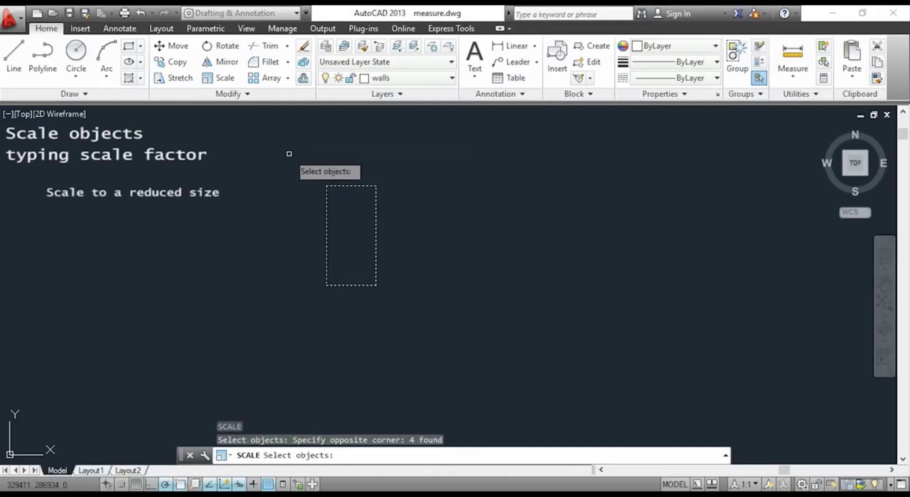
pyautogui.press('Return')
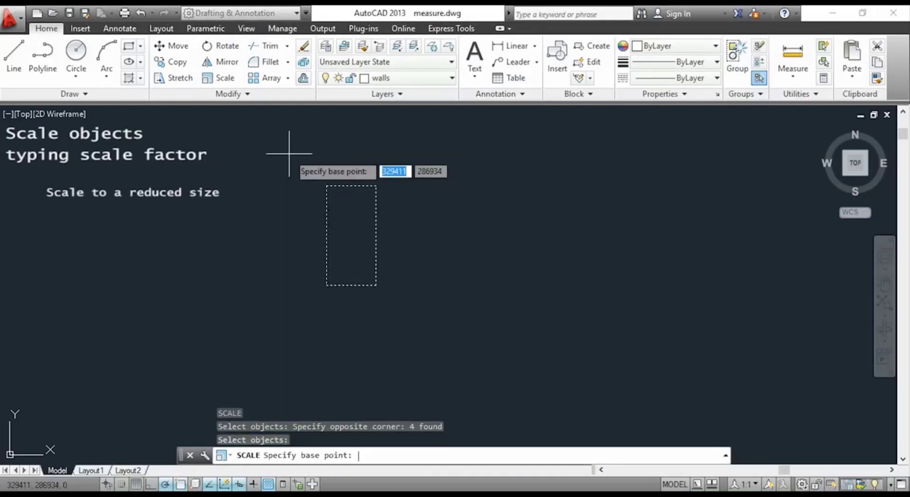
pyautogui.click(376, 285)
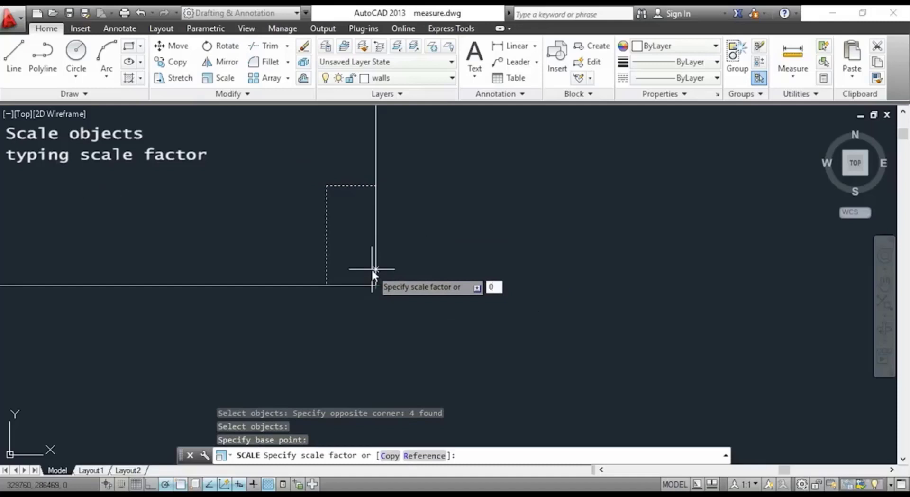
pyautogui.write('0.5')
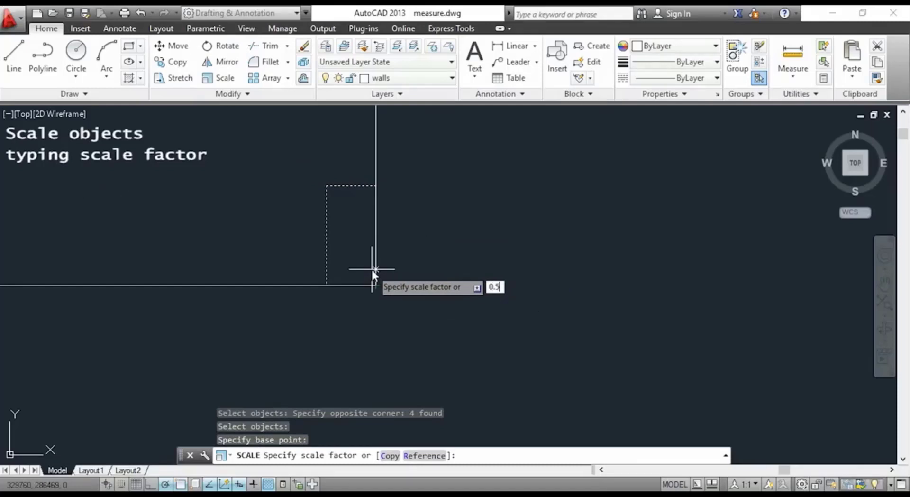
pyautogui.press('Return')
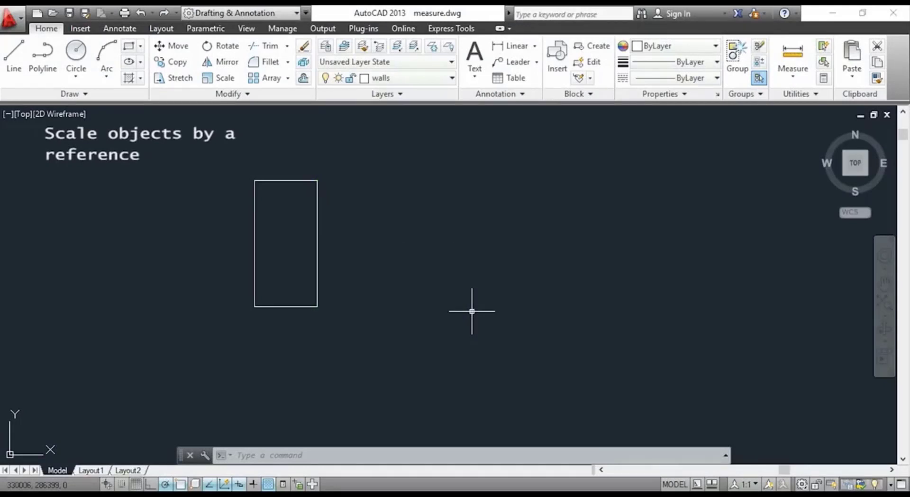
# - Scale the rectangle by Reference about its lower-right corner, using the right edge as reference length and 350 as new length
pyautogui.write('c')
pyautogui.press('Return')
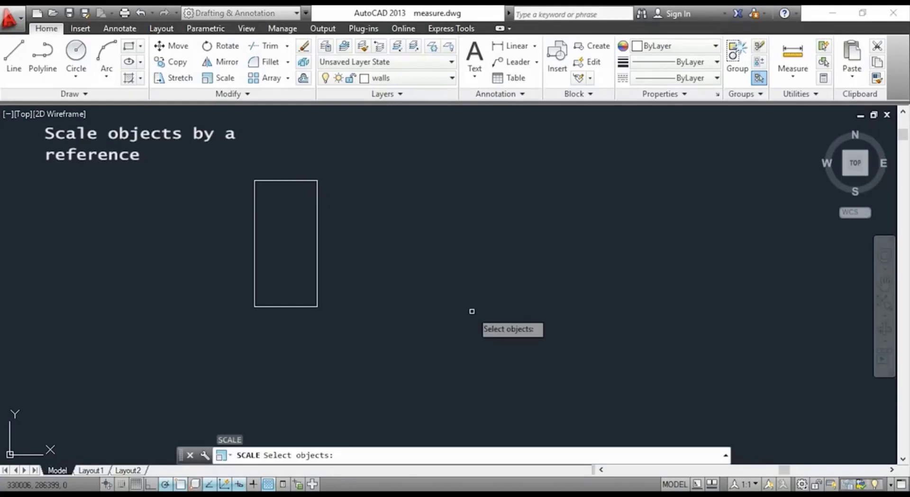
pyautogui.click(472, 311)
pyautogui.click(166, 164)
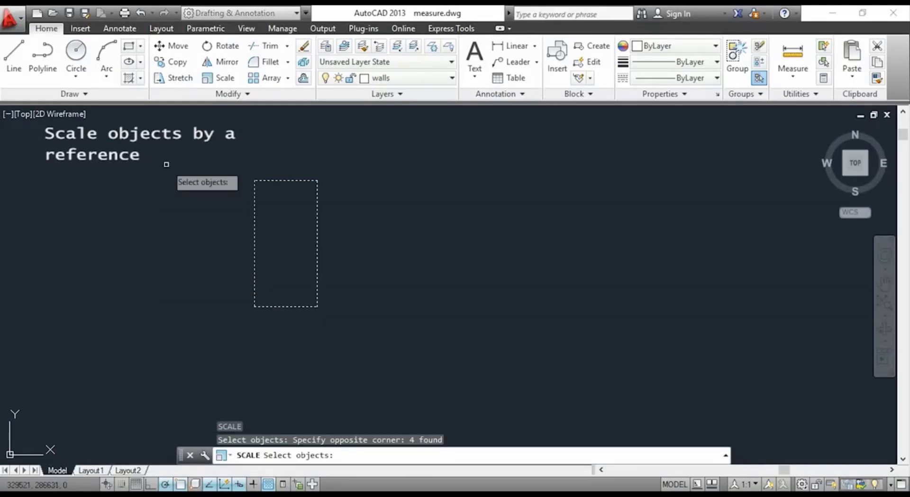
pyautogui.press('Return')
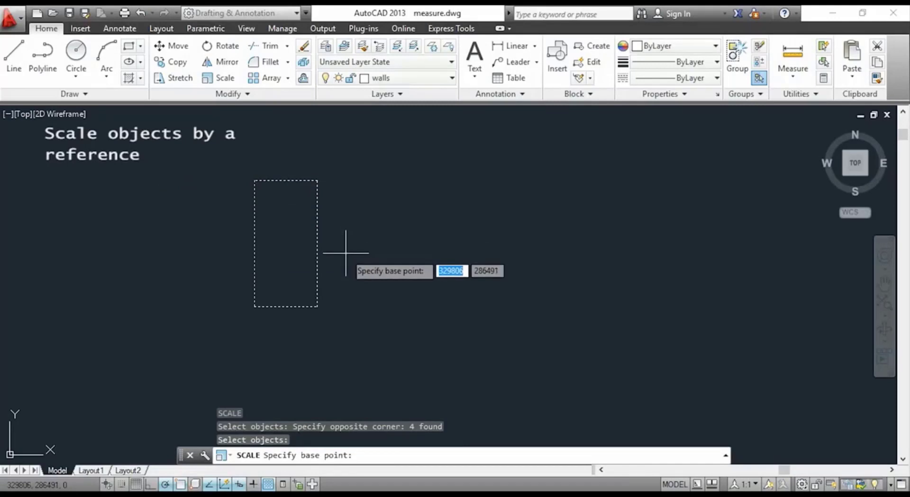
pyautogui.click(318, 307)
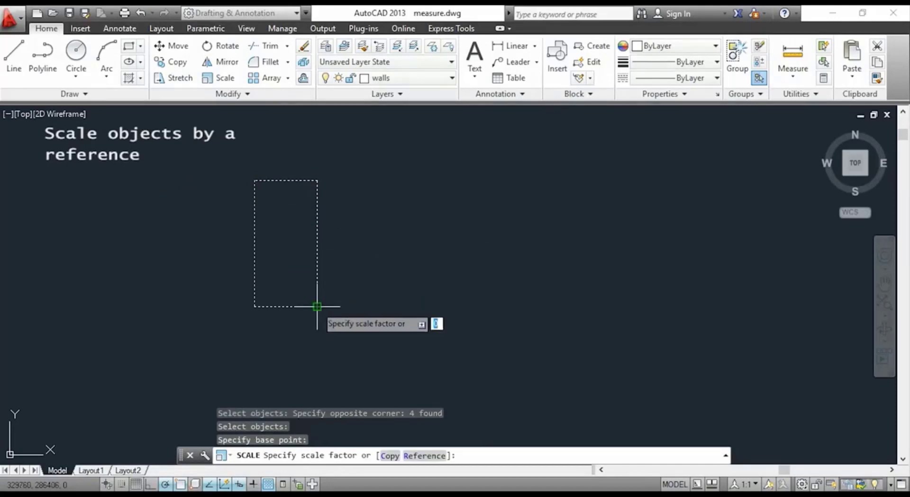
pyautogui.write('ref')
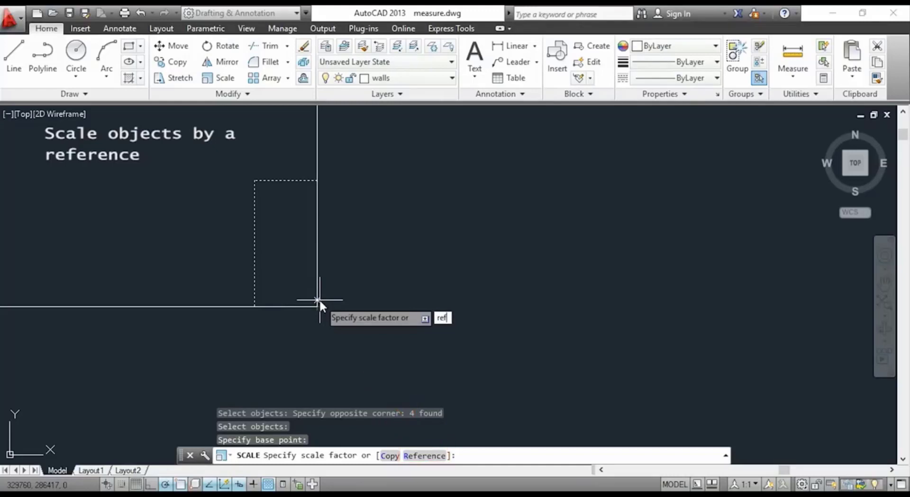
pyautogui.press('Return')
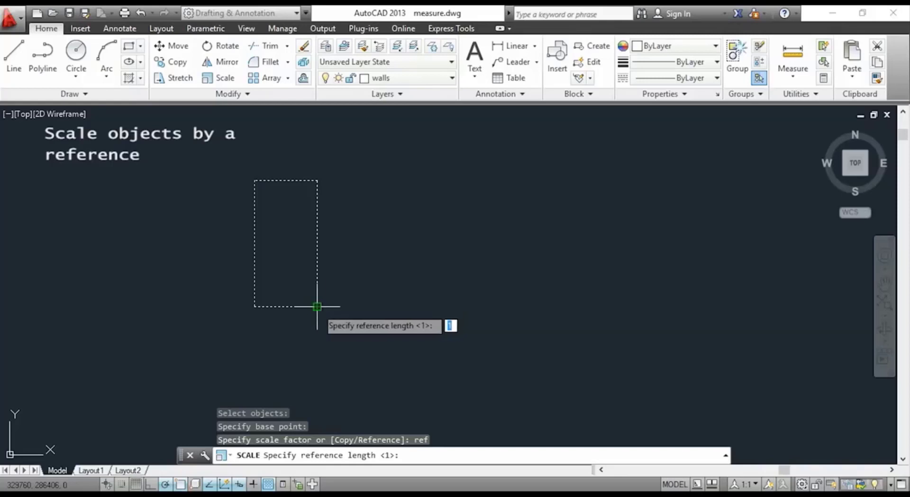
pyautogui.click(319, 300)
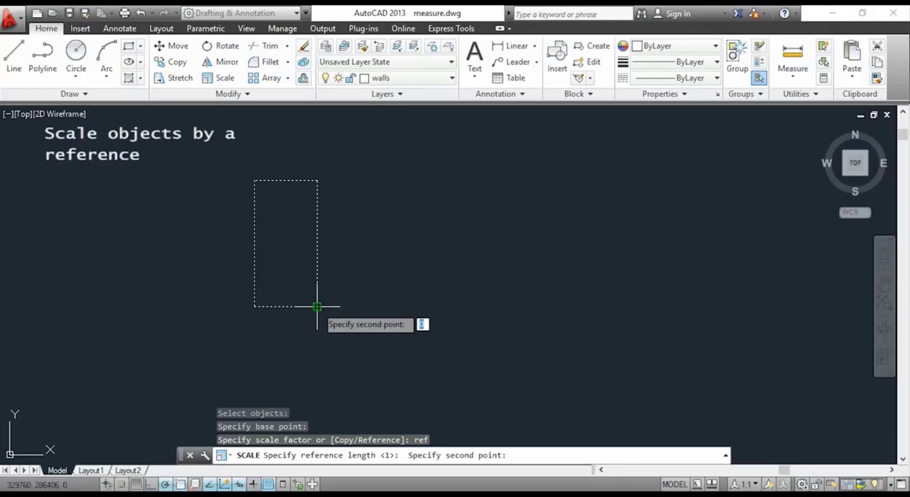
pyautogui.click(317, 180)
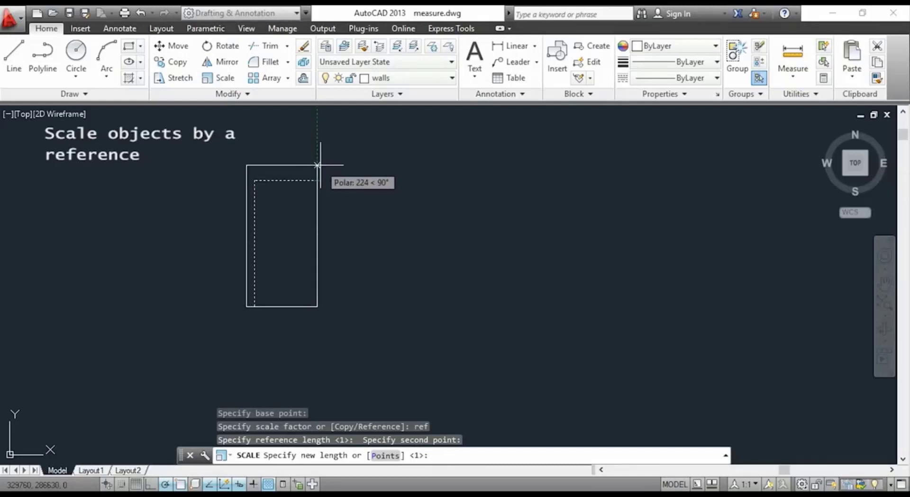
pyautogui.write('350')
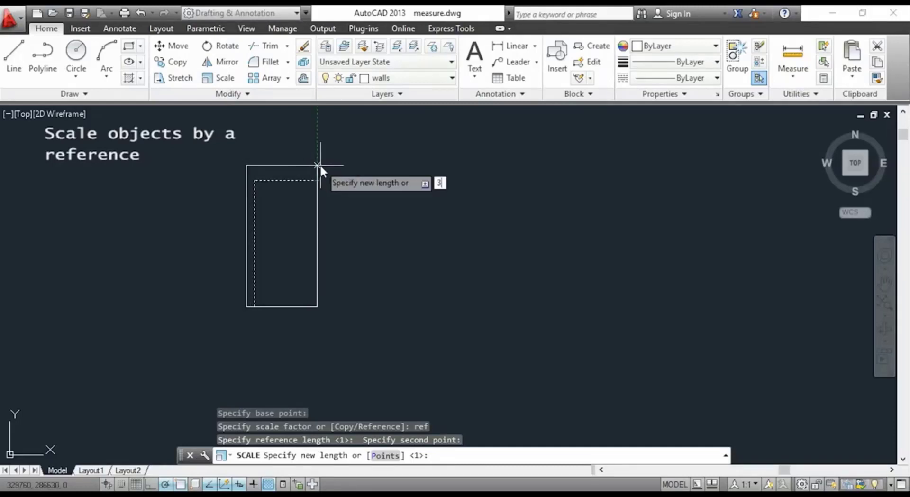
pyautogui.press('Return')
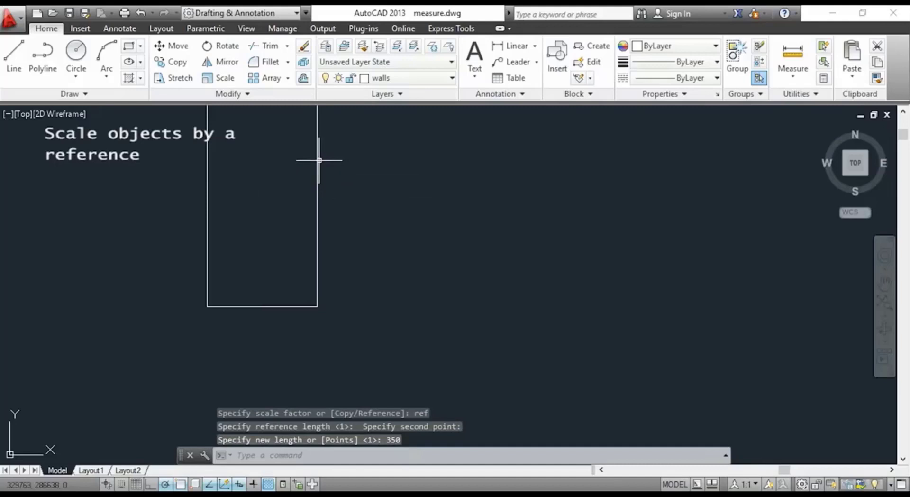
pyautogui.scroll(-2, 361, 160)
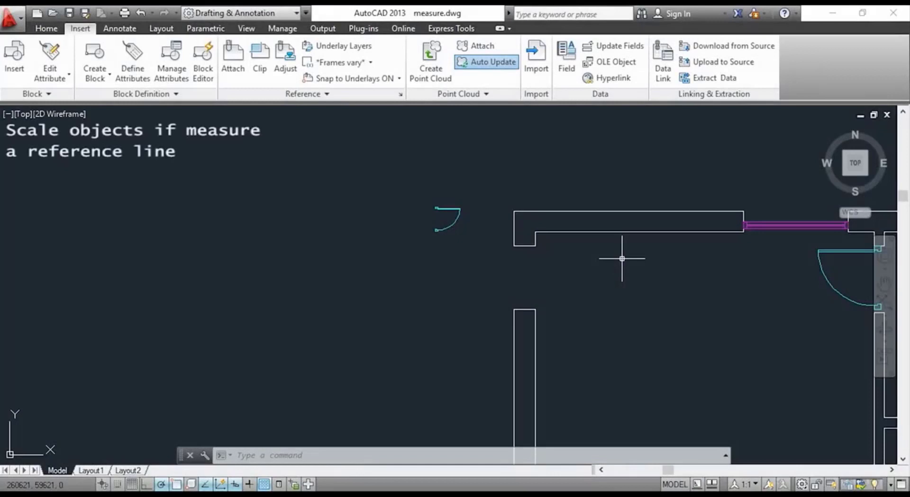
# - Begin a Reference scale of the small door block about its upper jamb's top-right corner, picking the reference length down to the lower jamb's bottom-right corner
pyautogui.moveTo(622, 258)
pyautogui.mouseDown(button='middle')
pyautogui.moveTo(509, 212)
pyautogui.moveTo(518, 220)
pyautogui.mouseUp(button='middle')
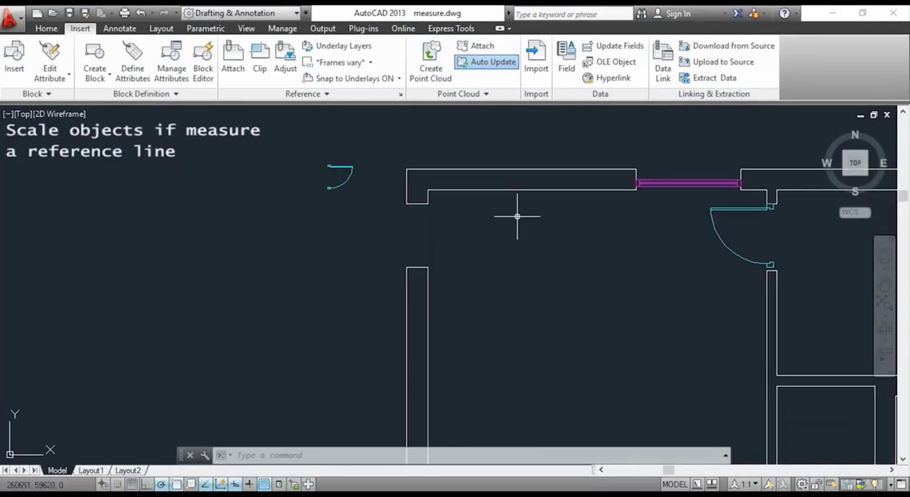
pyautogui.scroll(2, 522, 245)
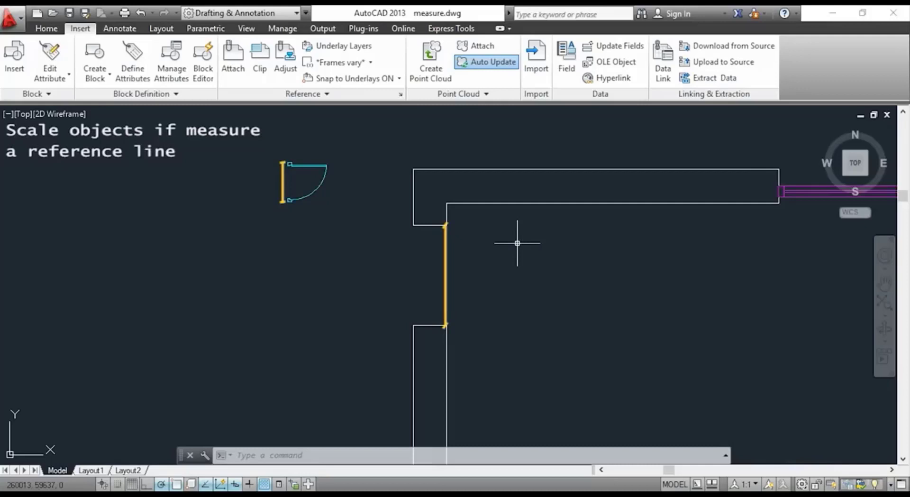
pyautogui.press('Return')
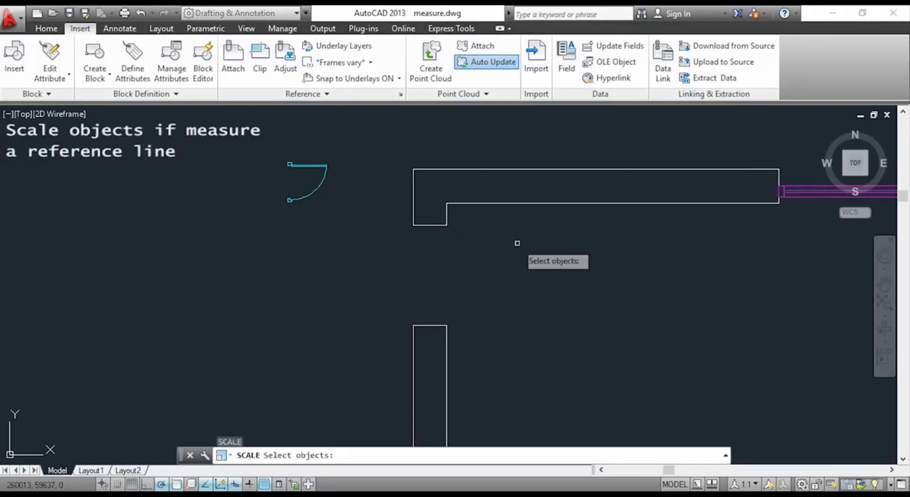
pyautogui.click(266, 152)
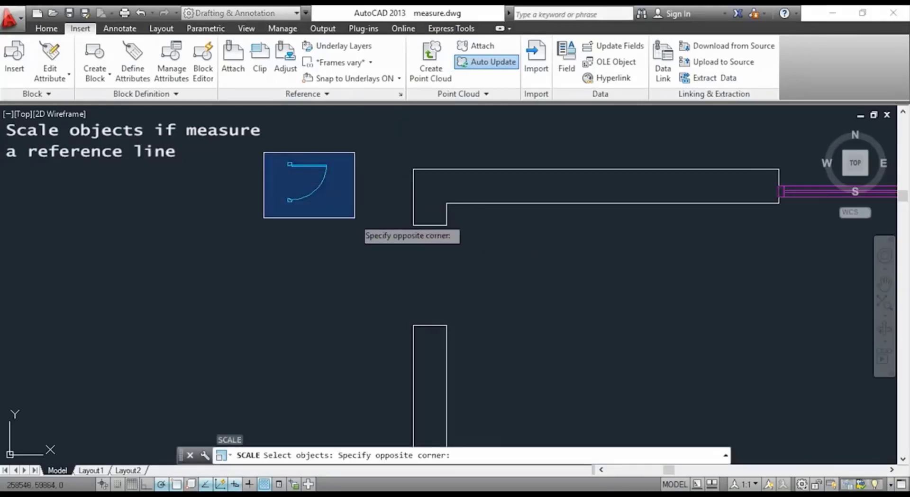
pyautogui.click(357, 217)
pyautogui.press('Return')
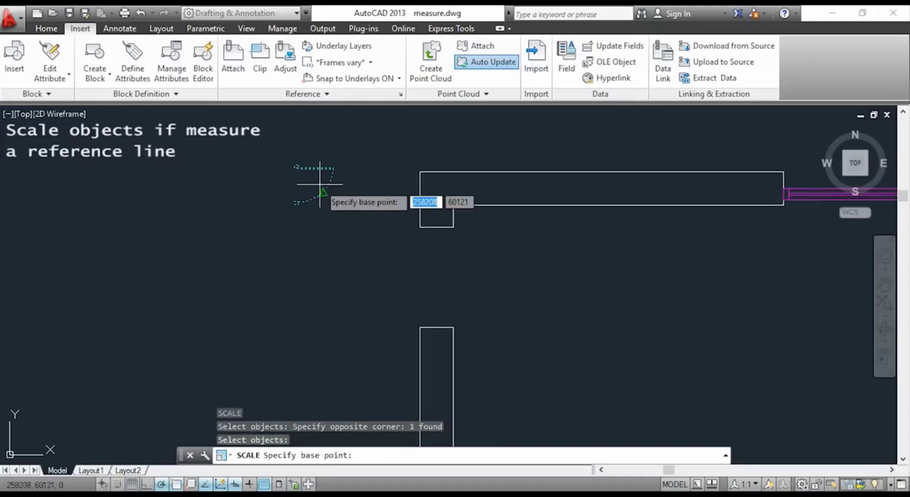
pyautogui.scroll(4, 313, 180)
pyautogui.scroll(4, 311, 167)
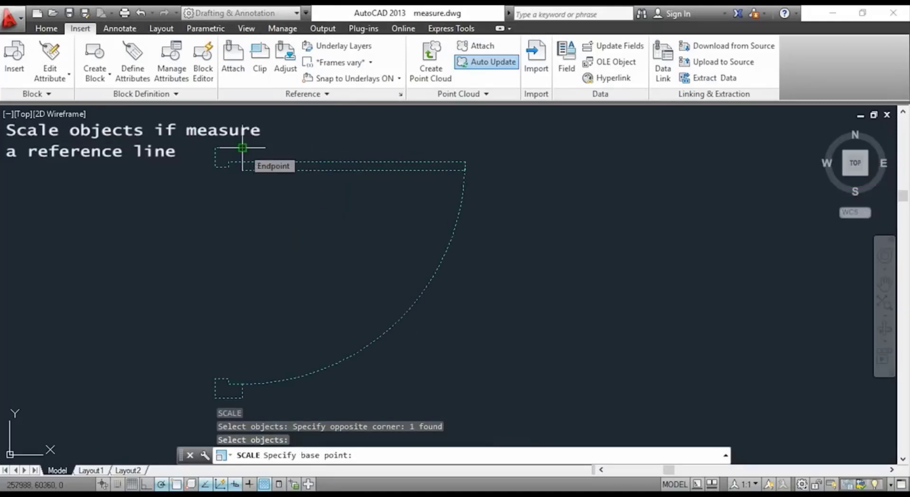
pyautogui.click(242, 148)
pyautogui.write('ref')
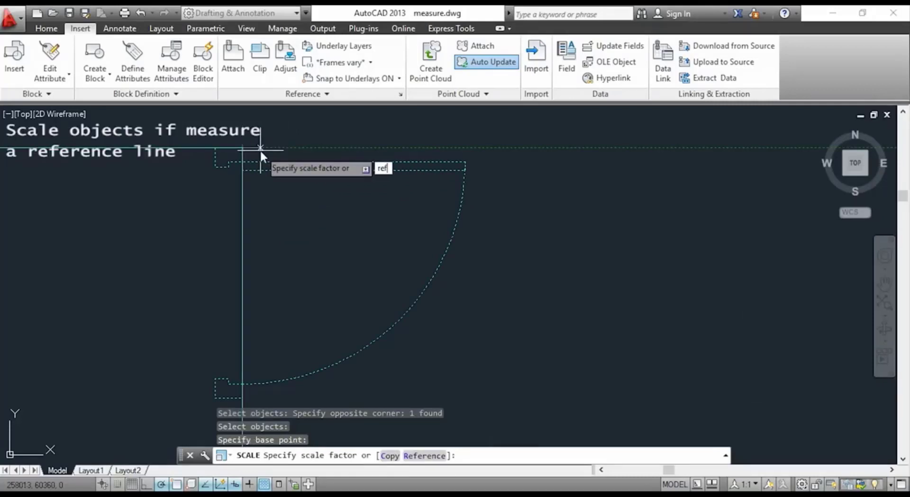
pyautogui.press('Return')
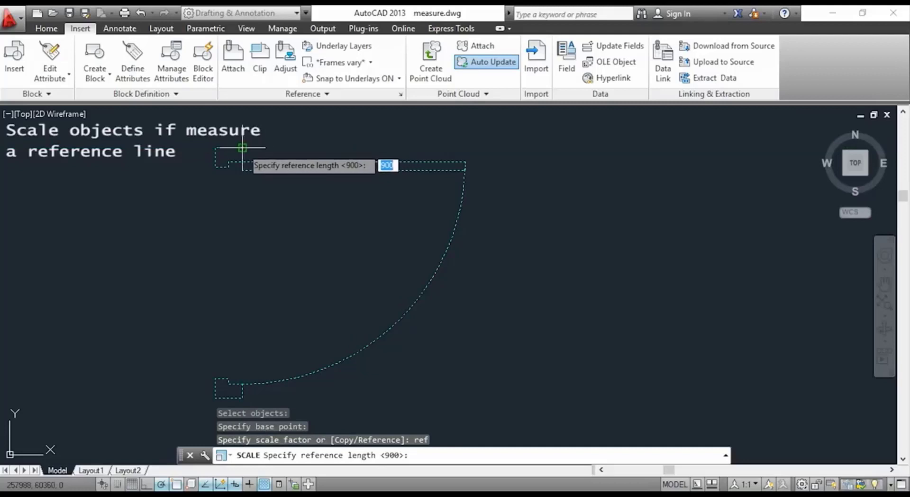
pyautogui.click(242, 147)
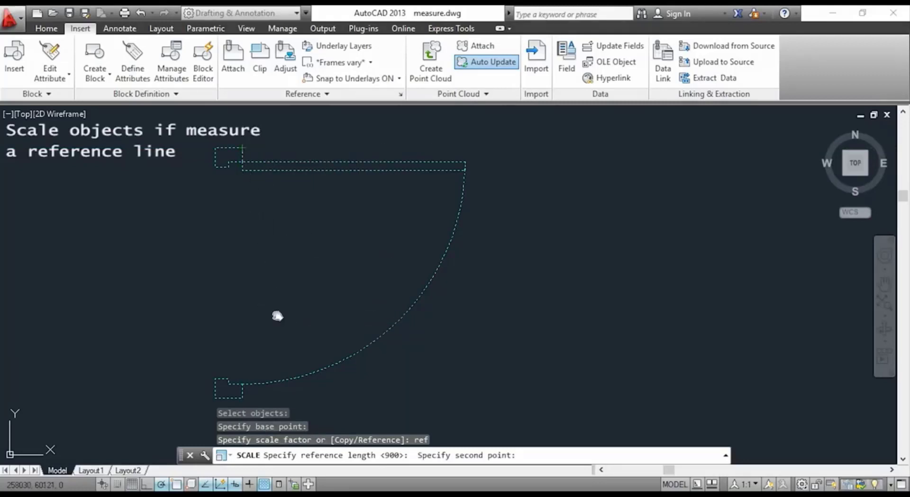
pyautogui.moveTo(274, 314); pyautogui.dragTo(330, 268, button='middle')
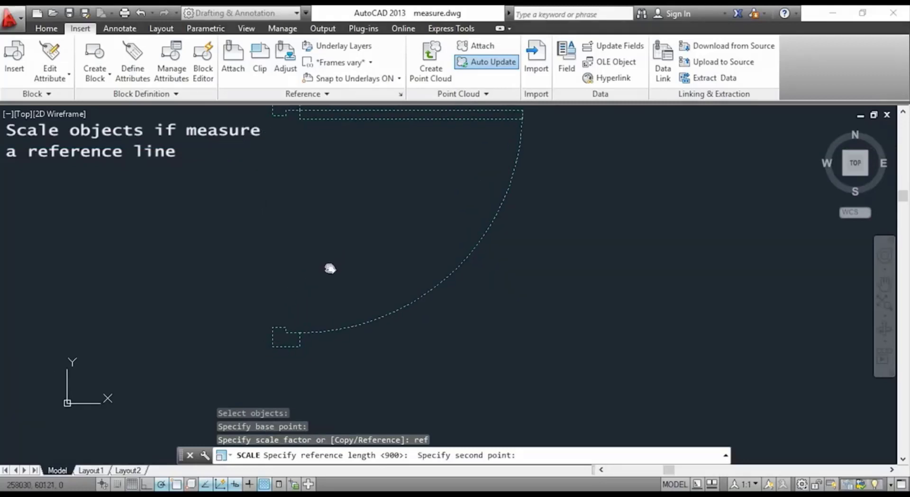
pyautogui.click(299, 346)
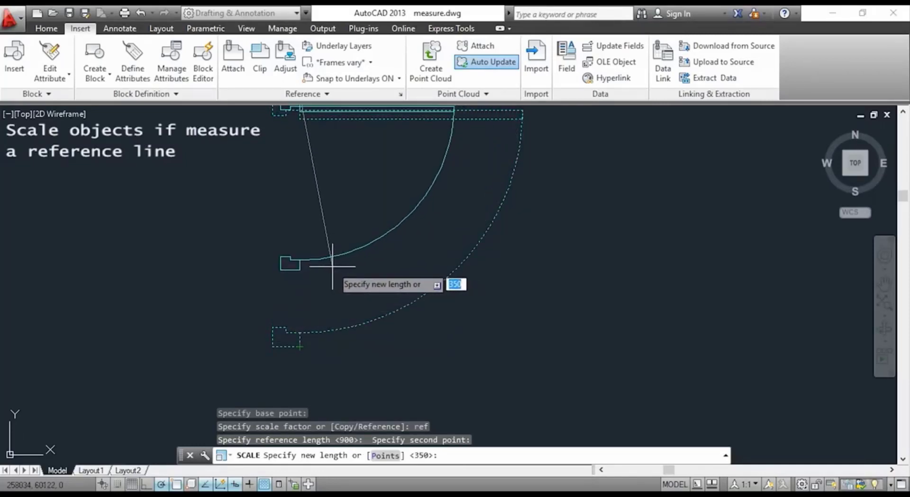
# - Define the door's new length with the Points option, picking the upper and lower inner corners of the wall opening
pyautogui.scroll(-2, 333, 267)
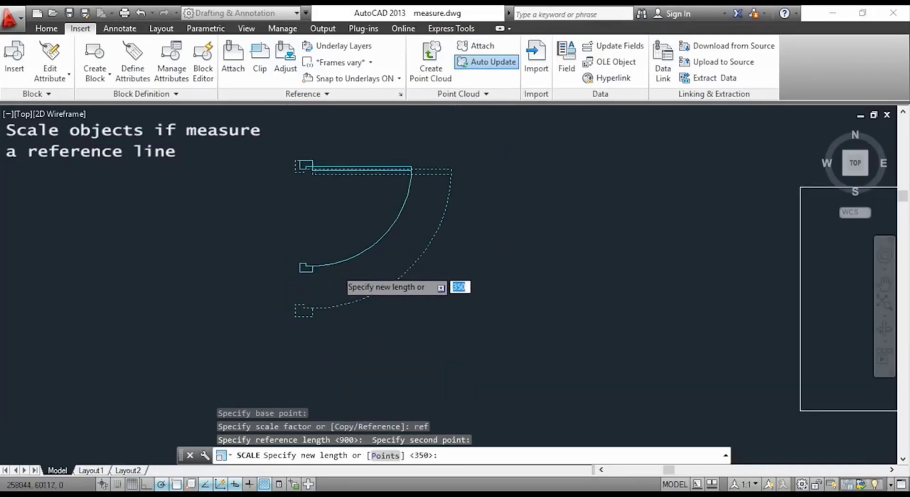
pyautogui.scroll(-4, 332, 266)
pyautogui.moveTo(372, 301); pyautogui.dragTo(344, 244, button='middle')
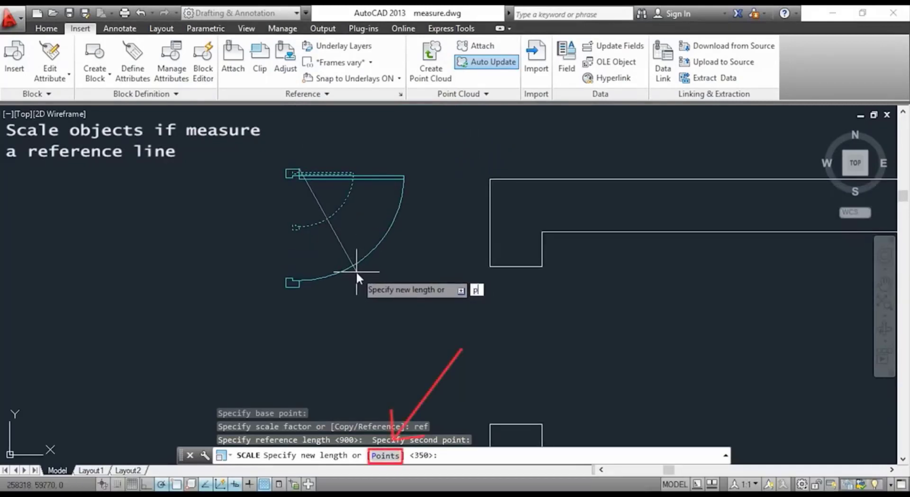
pyautogui.write('p')
pyautogui.press('Return')
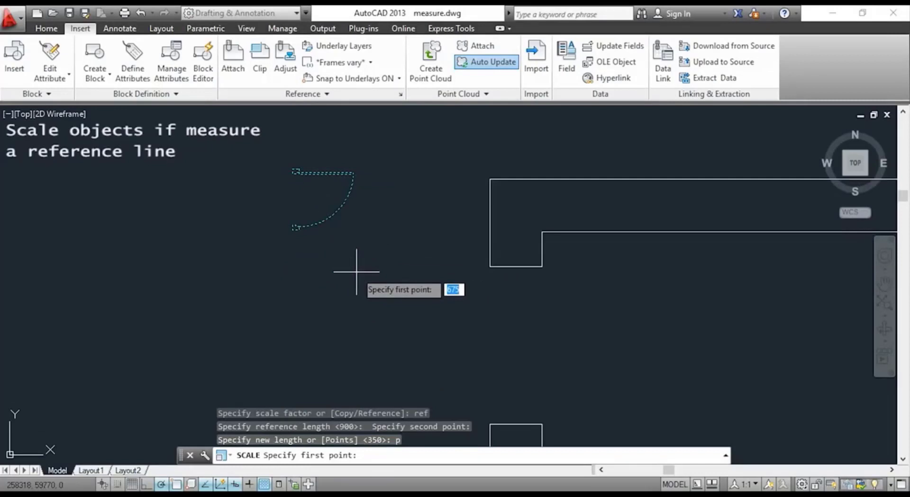
pyautogui.click(542, 266)
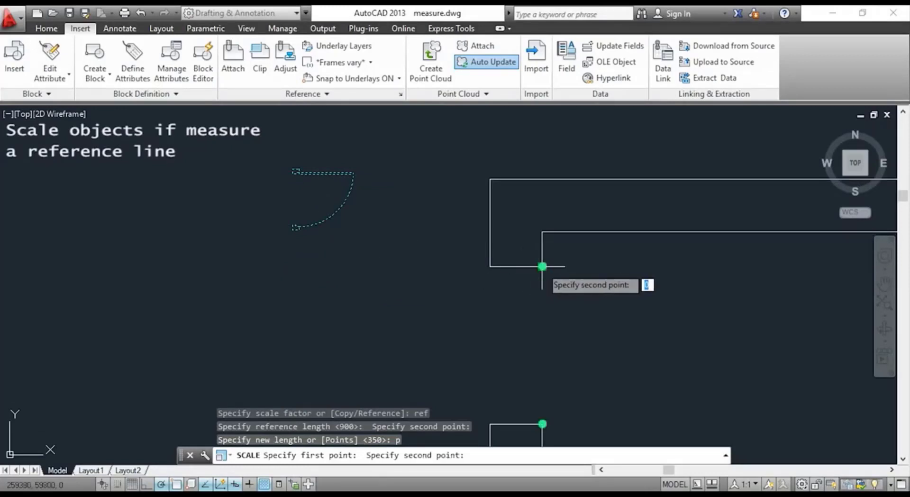
pyautogui.click(542, 424)
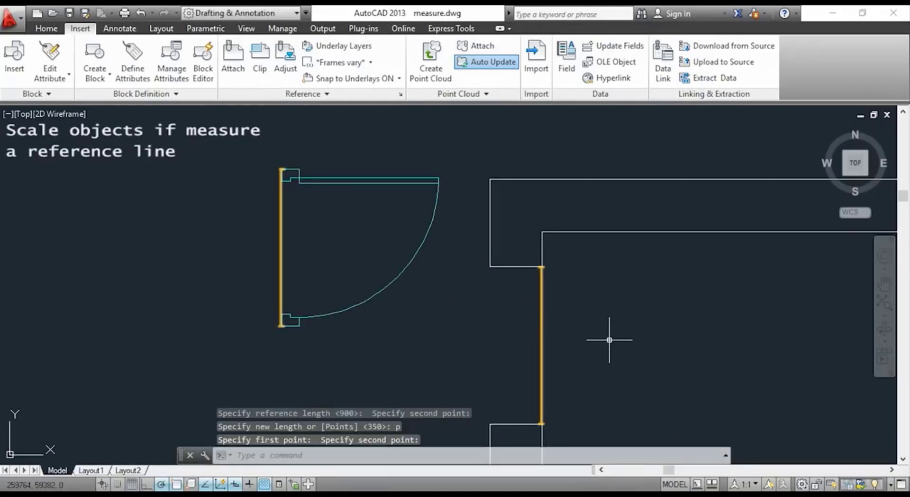
# - Move the scaled door block from its upper jamb's top-right corner to the upper inner corner of the wall opening
pyautogui.write('mo')
pyautogui.press('Return')
pyautogui.write('m')
pyautogui.press('Return')
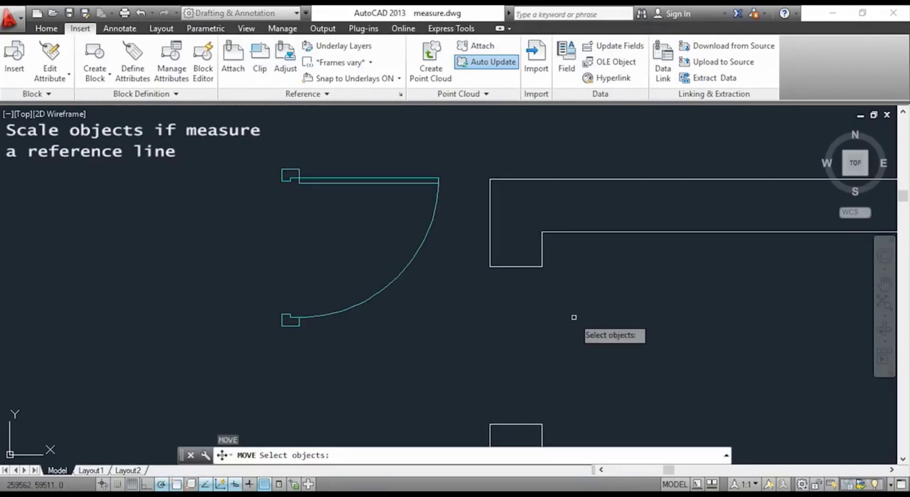
pyautogui.click(430, 179)
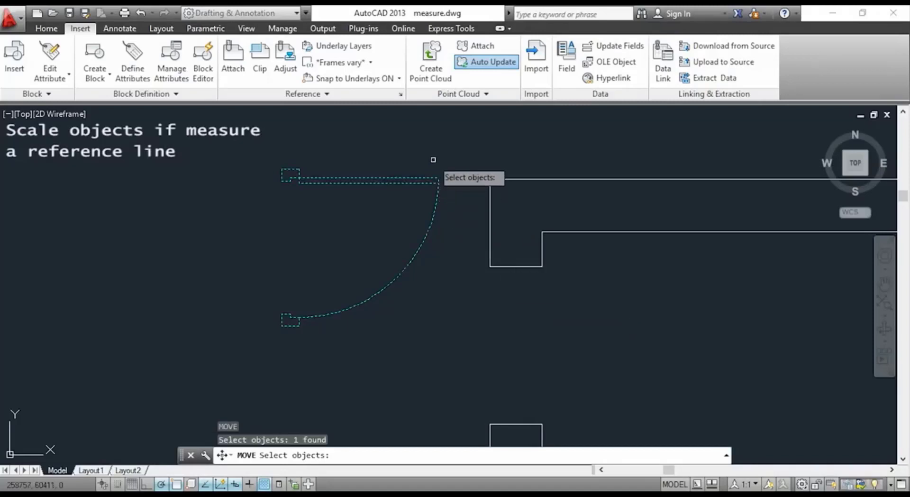
pyautogui.press('Return')
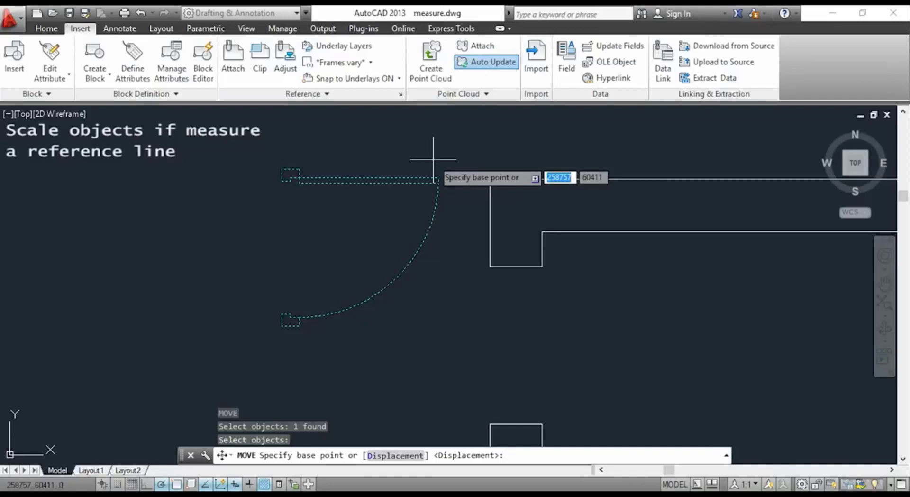
pyautogui.click(300, 167)
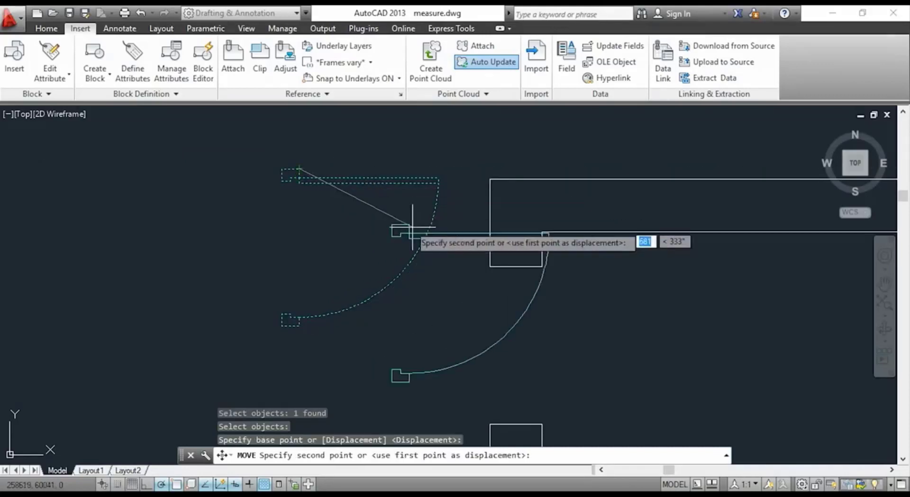
pyautogui.click(540, 265)
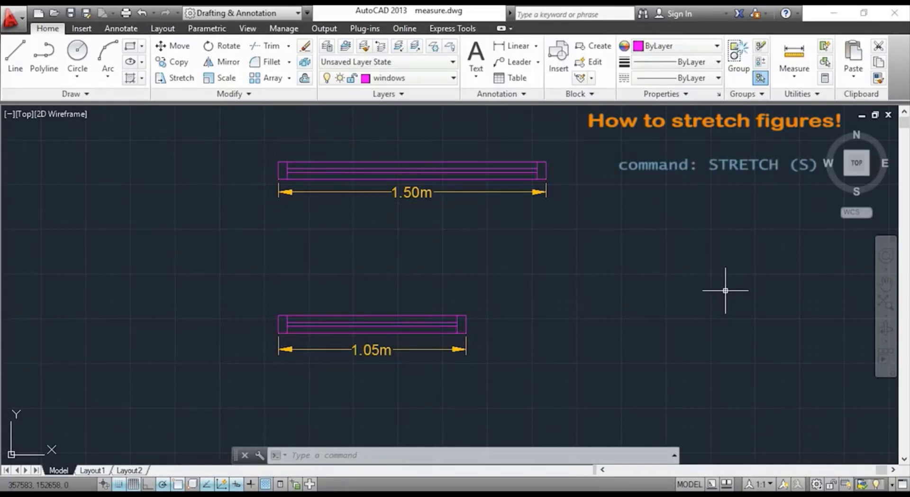
# - Stretch the right end of the lower 1.05 m window with its dimension 450 to the right, using a crossing window and its lower-right corner
pyautogui.write('s')
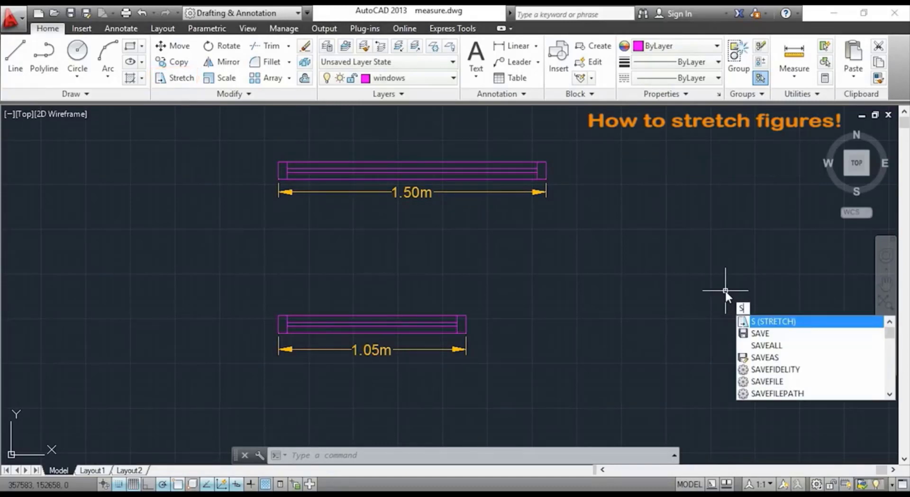
pyautogui.press('Return')
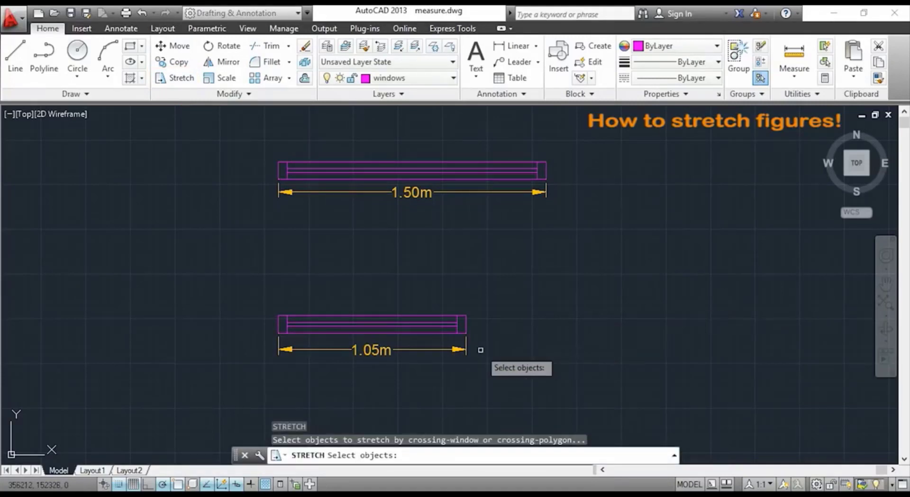
pyautogui.scroll(2, 481, 344)
pyautogui.click(480, 287)
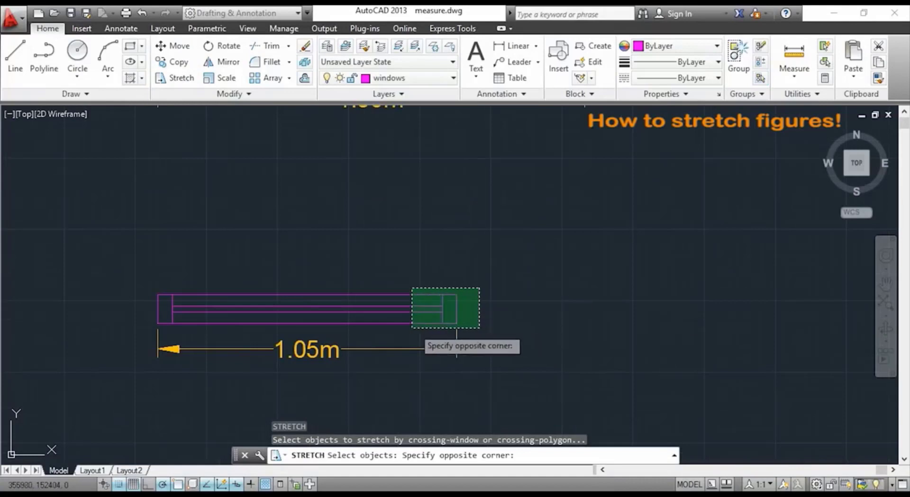
pyautogui.click(400, 328)
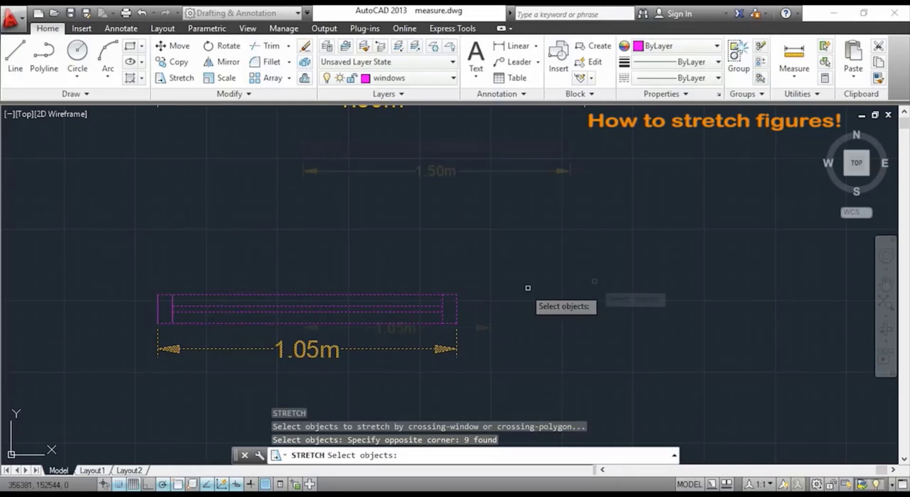
pyautogui.press('Return')
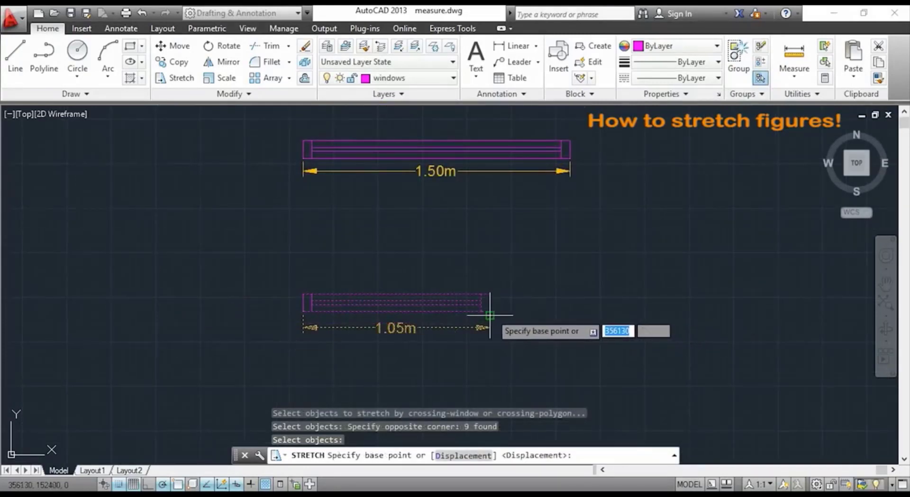
pyautogui.scroll(4, 490, 312)
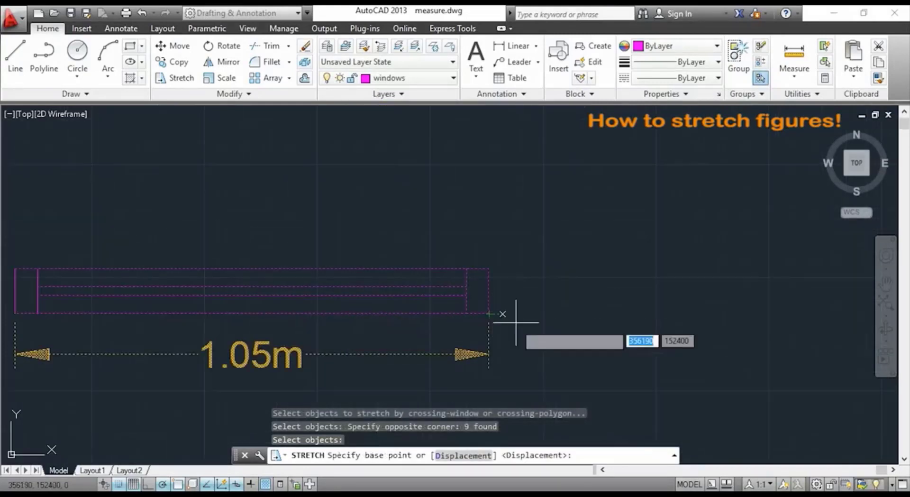
pyautogui.click(489, 312)
pyautogui.scroll(-4, 489, 313)
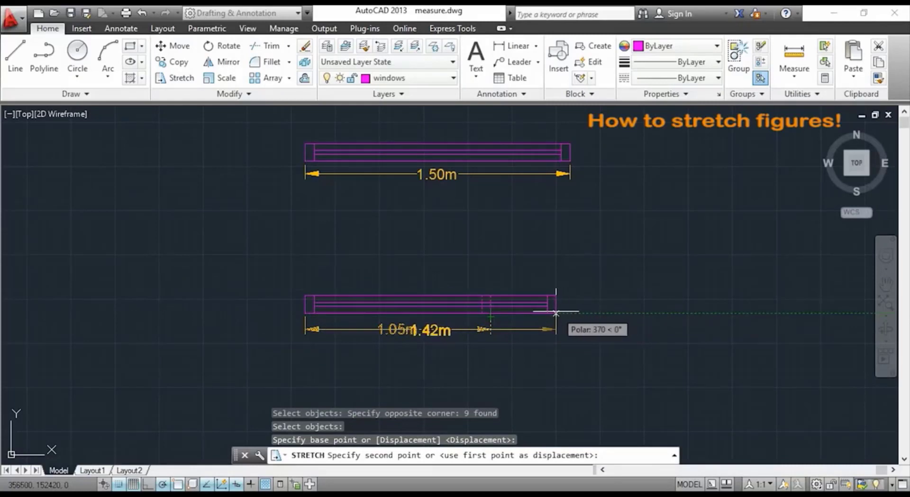
pyautogui.write('450')
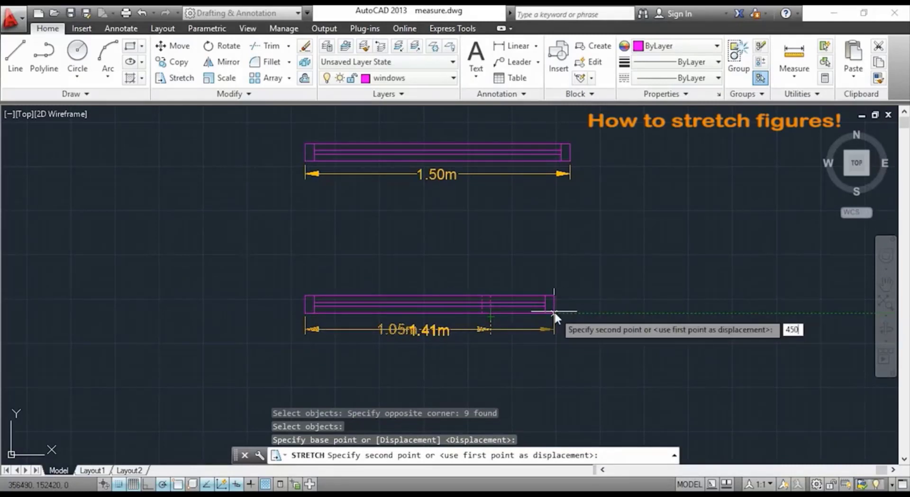
pyautogui.press('Return')
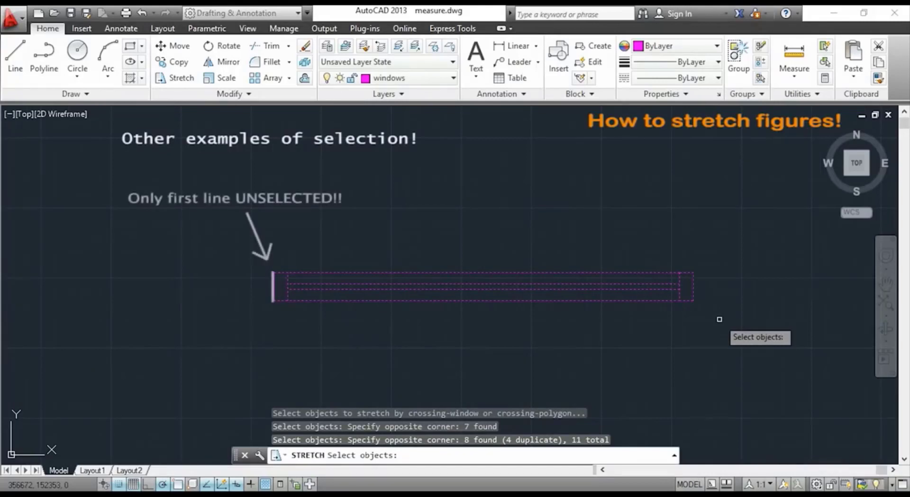
# - Stretch the window about 320 to the right from its lower-right corner, with only its leftmost line unselected
pyautogui.press('Return')
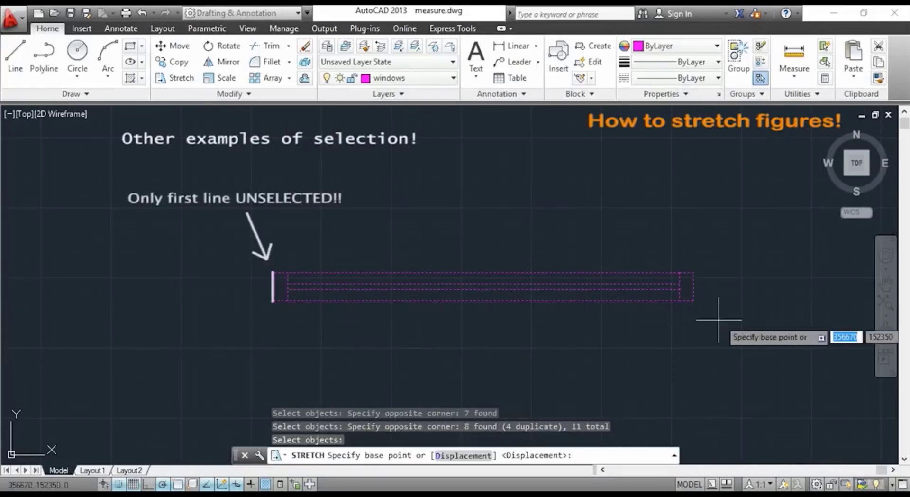
pyautogui.click(693, 300)
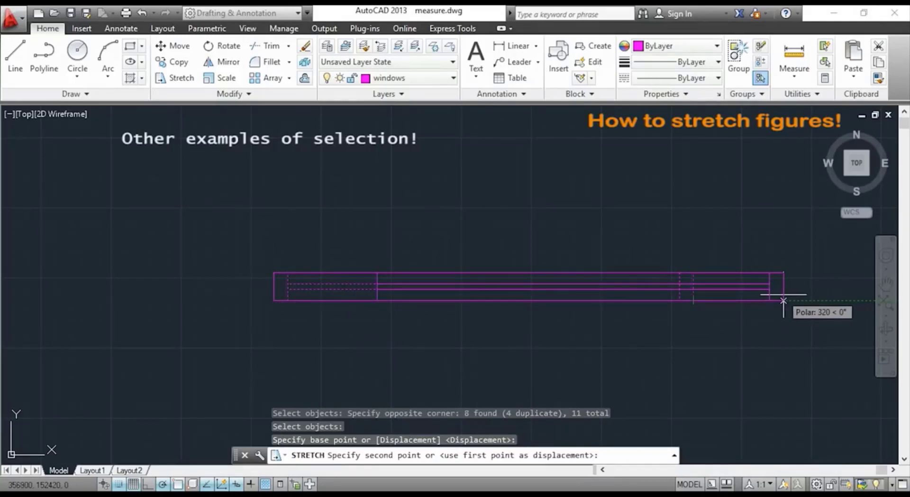
pyautogui.click(783, 300)
# - Use Stretch on all objects of the isolated window, shifting it horizontally to the right from its lower-right corner
pyautogui.moveTo(756, 310); pyautogui.dragTo(634, 316, button='middle')
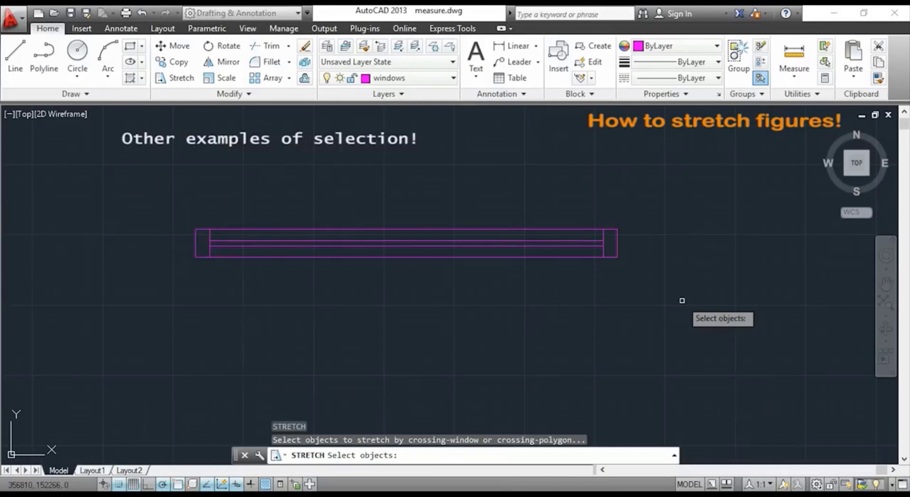
pyautogui.click(682, 300)
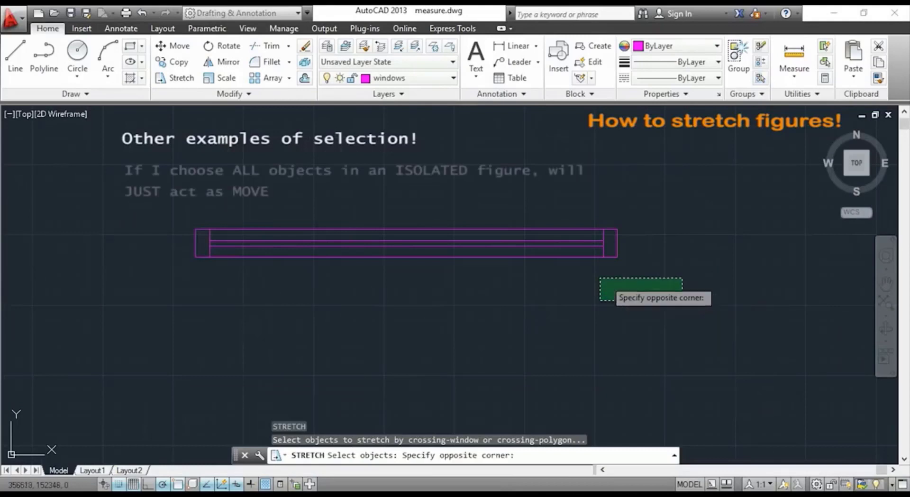
pyautogui.click(168, 190)
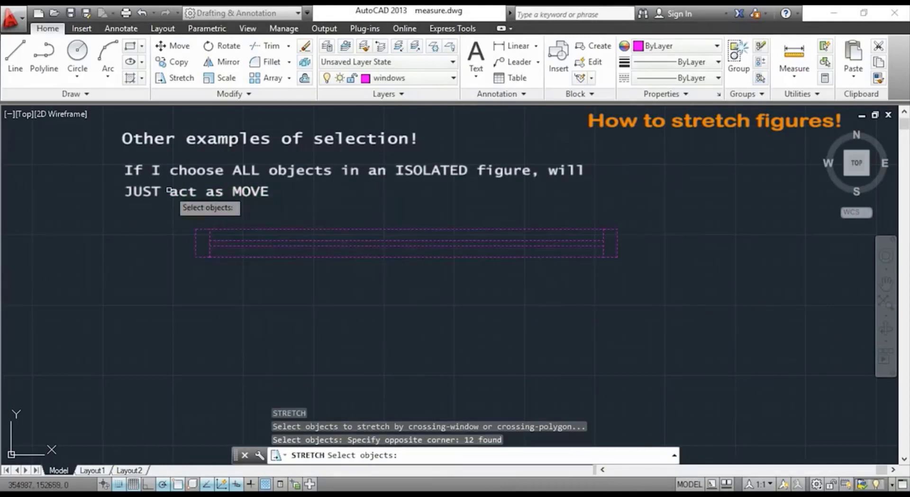
pyautogui.press('Return')
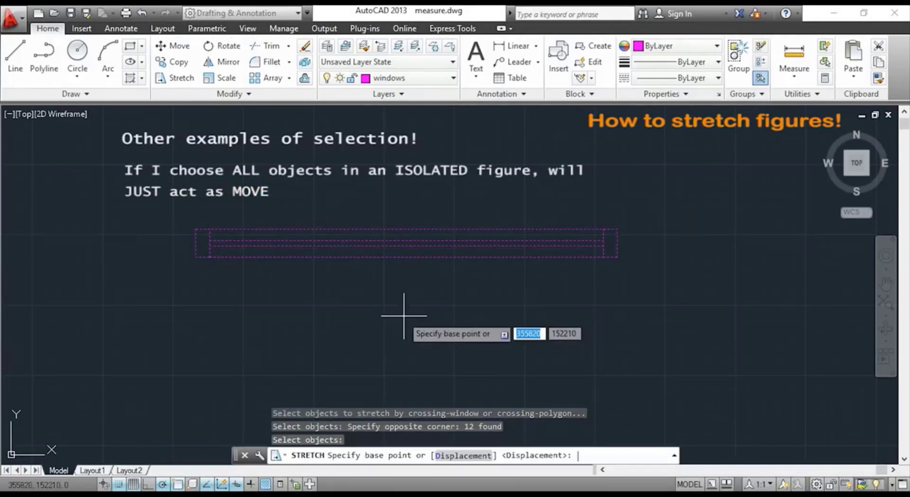
pyautogui.click(617, 257)
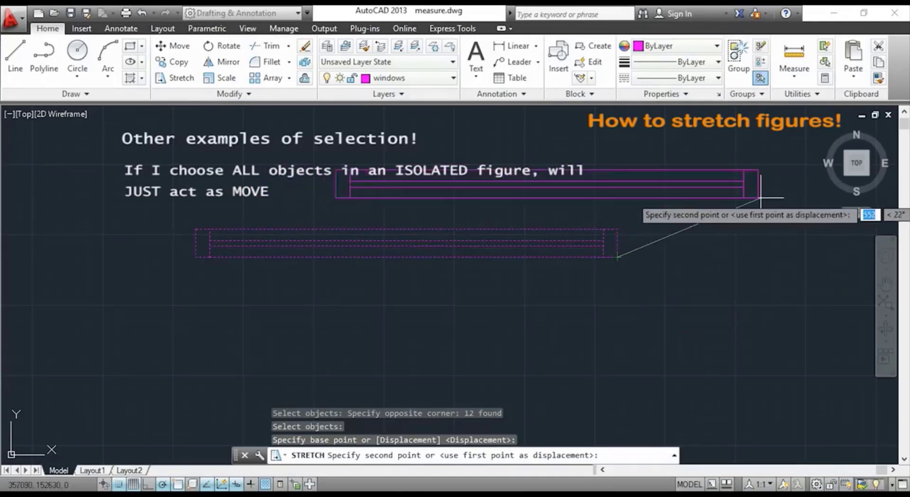
pyautogui.click(800, 257)
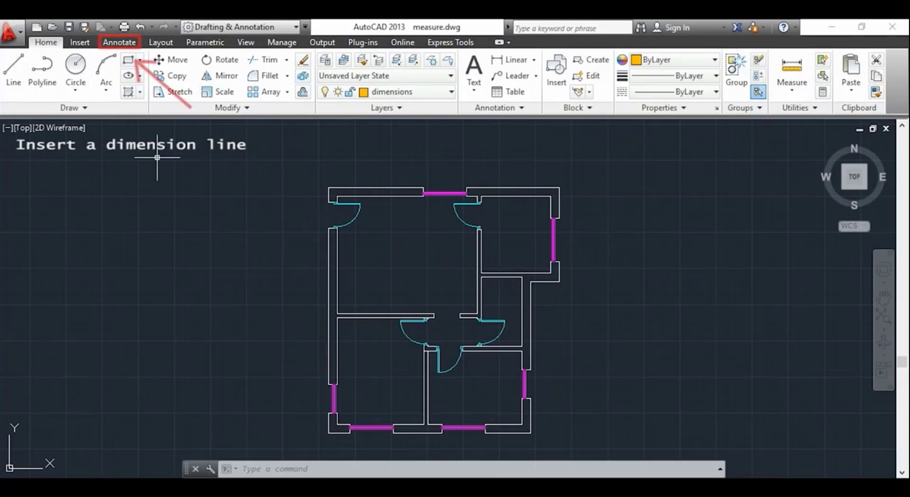
# - Add a linear dimension above the top wall, from the plan's upper-left outer corner to the left edge of the window opening
pyautogui.click(123, 43)
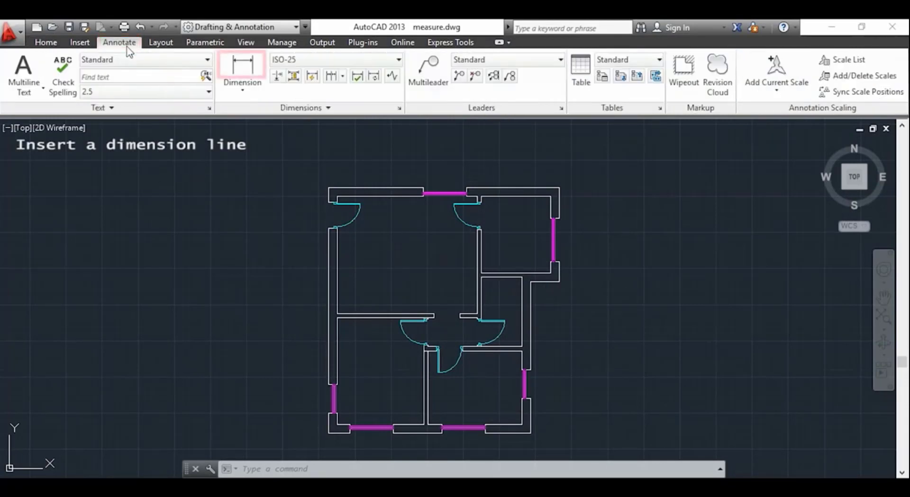
pyautogui.click(245, 74)
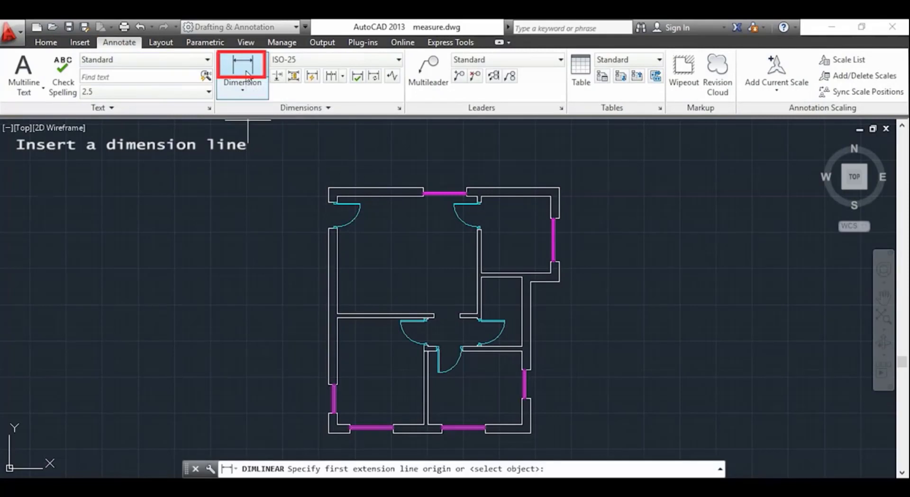
pyautogui.scroll(4, 322, 184)
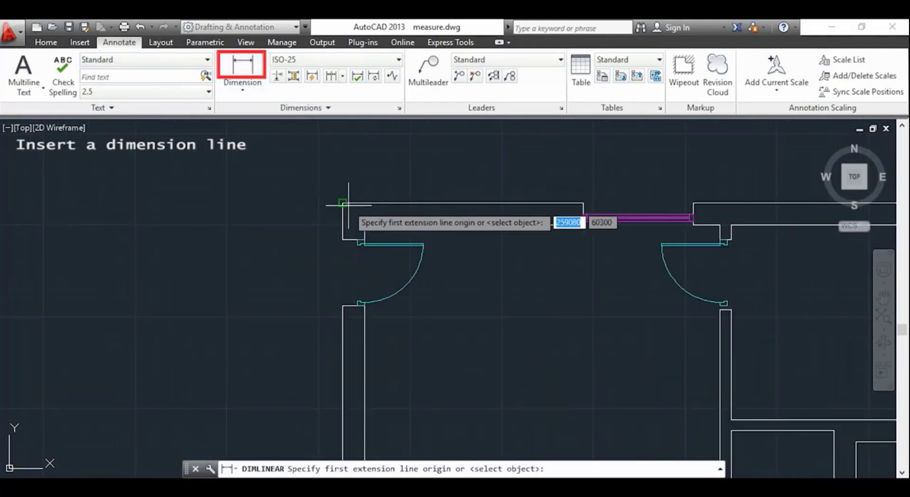
pyautogui.click(342, 203)
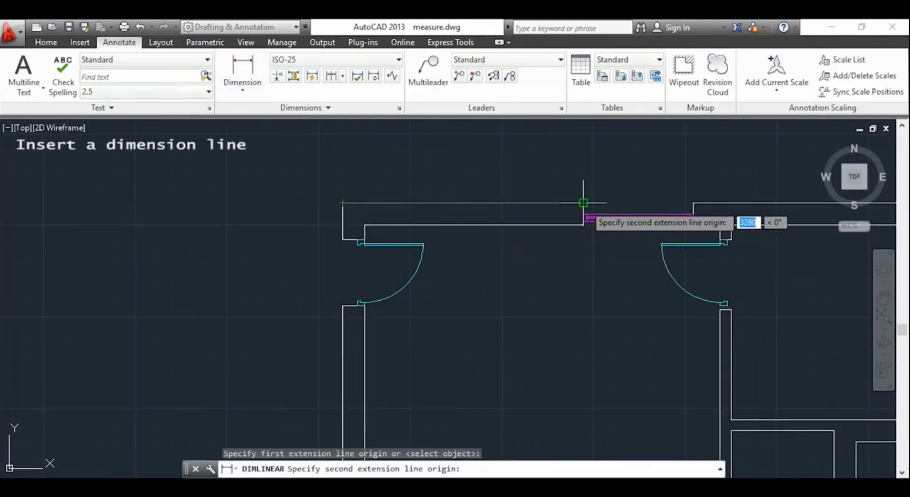
pyautogui.click(583, 203)
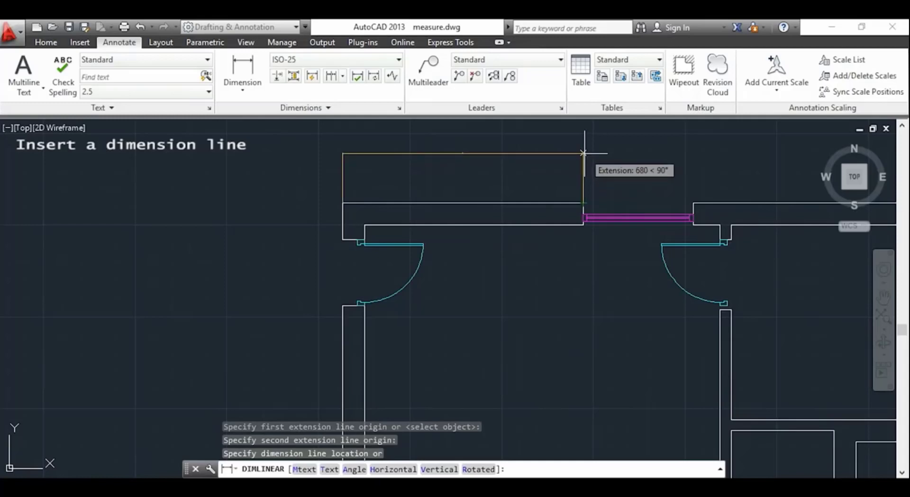
pyautogui.click(589, 142)
# - Examine the new dimension's text and line up close, and select the dimension
pyautogui.moveTo(634, 158); pyautogui.dragTo(528, 219, button='middle')
pyautogui.scroll(10, 337, 197)
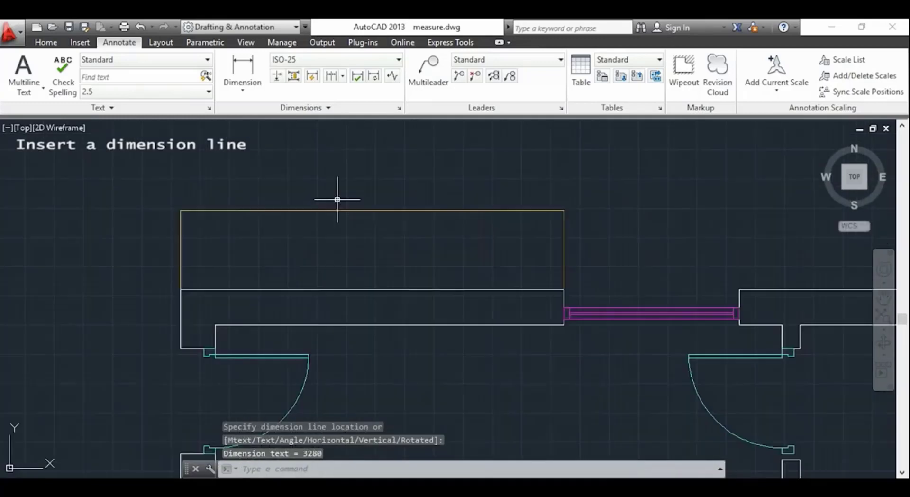
pyautogui.scroll(3, 440, 274)
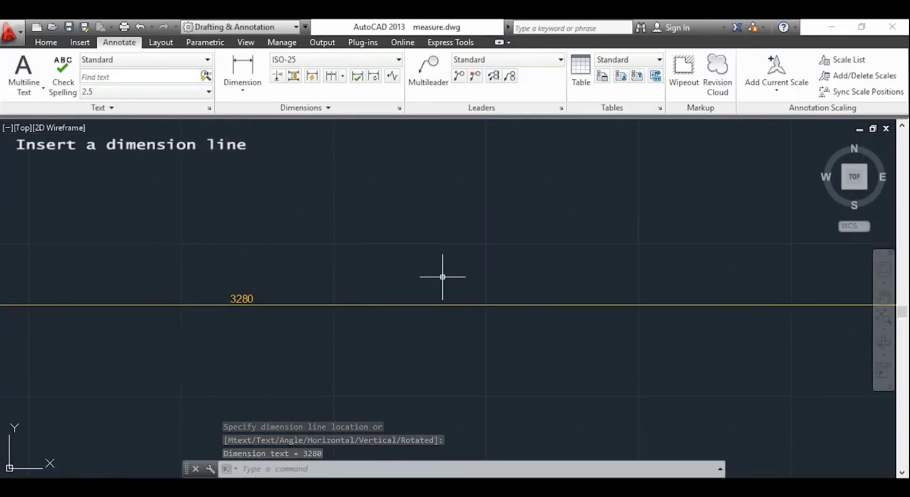
pyautogui.moveTo(461, 280); pyautogui.dragTo(521, 235, button='middle')
pyautogui.scroll(-6, 550, 218)
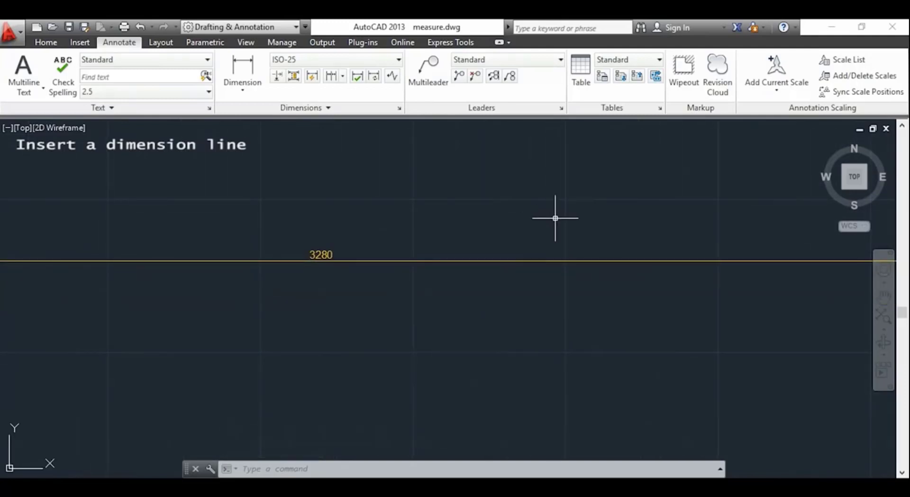
pyautogui.moveTo(631, 275); pyautogui.dragTo(508, 277, button='middle')
pyautogui.click(590, 275)
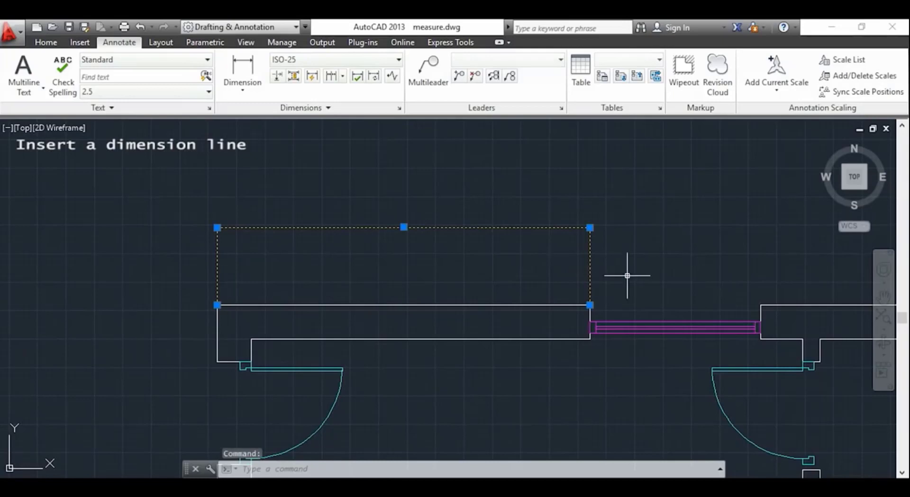
pyautogui.moveTo(630, 270); pyautogui.dragTo(535, 278, button='middle')
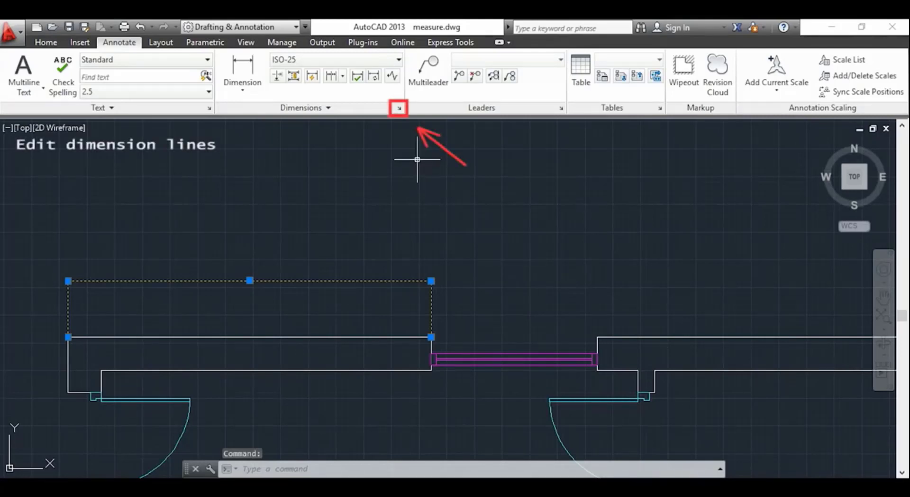
# - Create a new dimension style named "floor plan", based on the Standard style and used for all dimensions
pyautogui.click(399, 110)
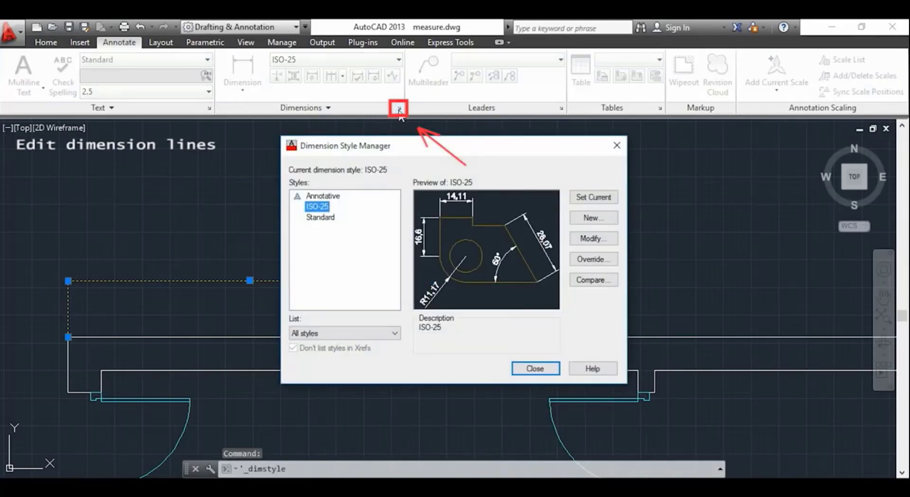
pyautogui.moveTo(449, 153); pyautogui.dragTo(626, 141)
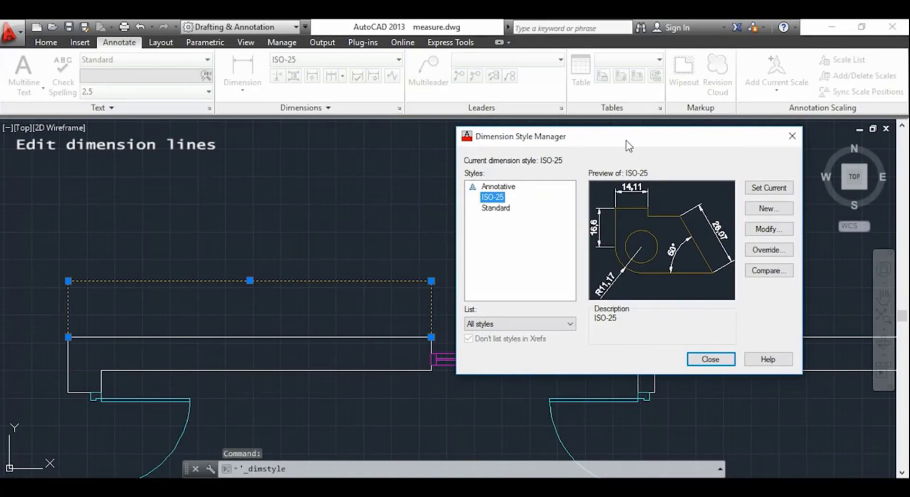
pyautogui.moveTo(629, 144); pyautogui.dragTo(631, 146)
pyautogui.click(782, 210)
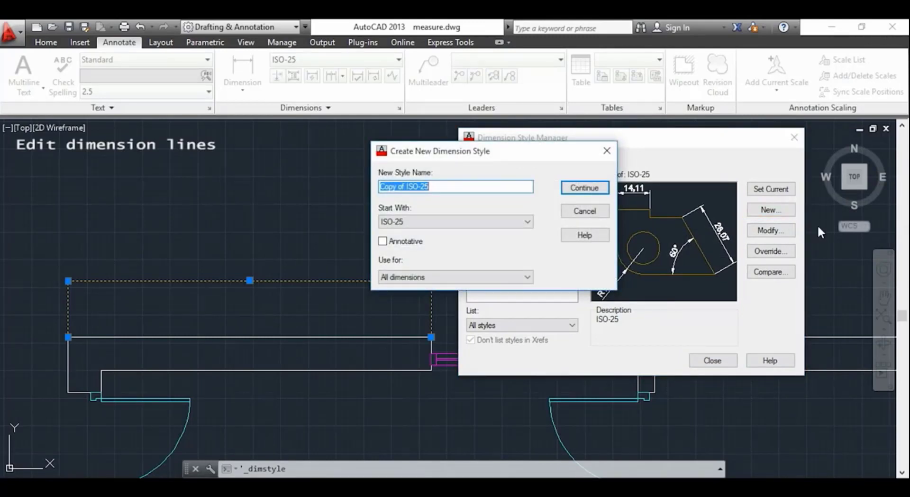
pyautogui.write('floor')
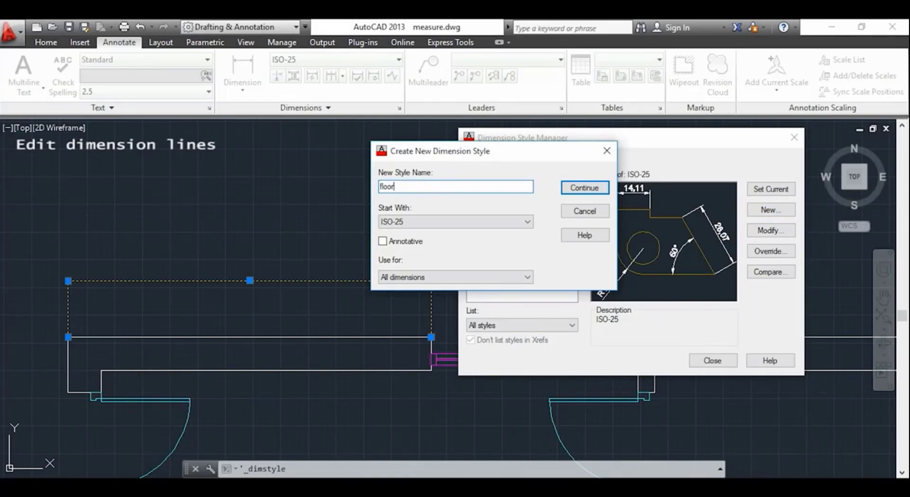
pyautogui.write(' plan')
pyautogui.click(527, 222)
pyautogui.click(520, 251)
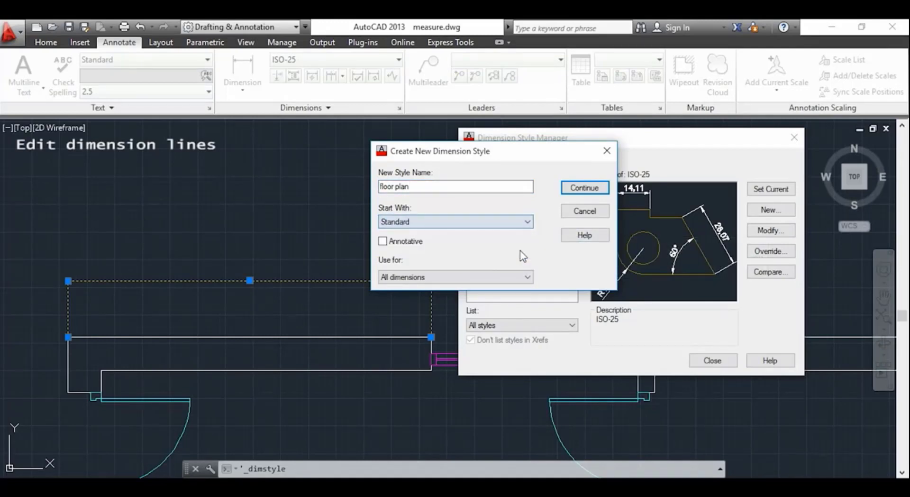
pyautogui.click(577, 189)
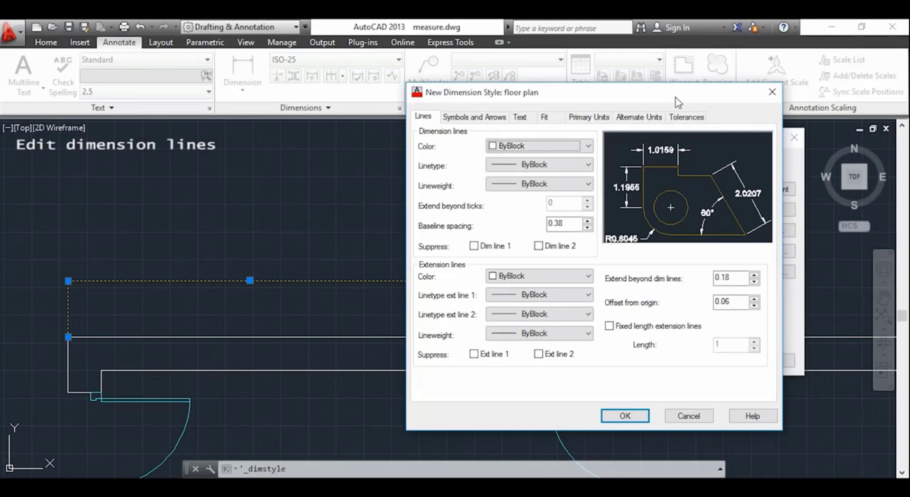
# - Set the arrow size of the floor plan dimension style to 100
pyautogui.click(490, 126)
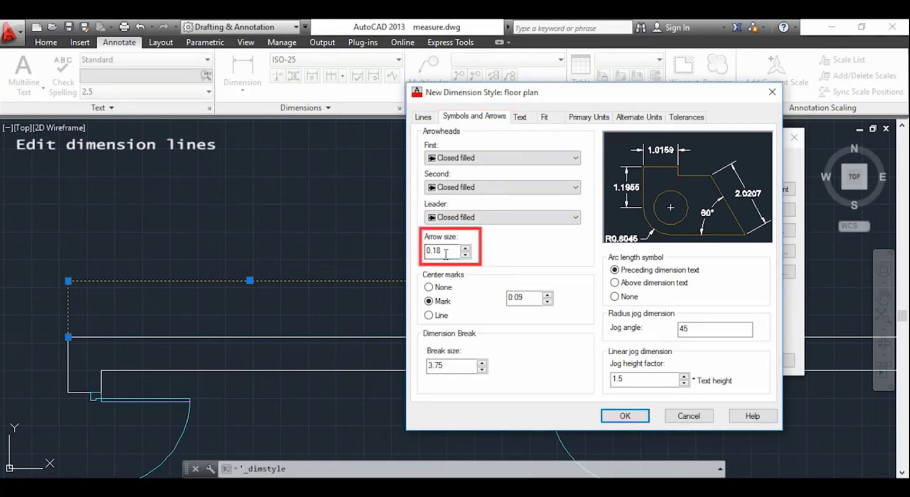
pyautogui.moveTo(450, 251); pyautogui.dragTo(425, 256)
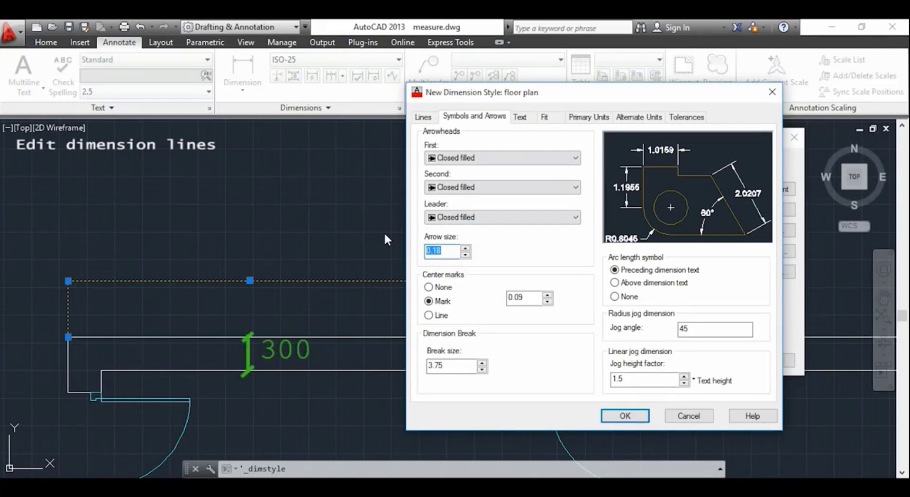
pyautogui.write('1')
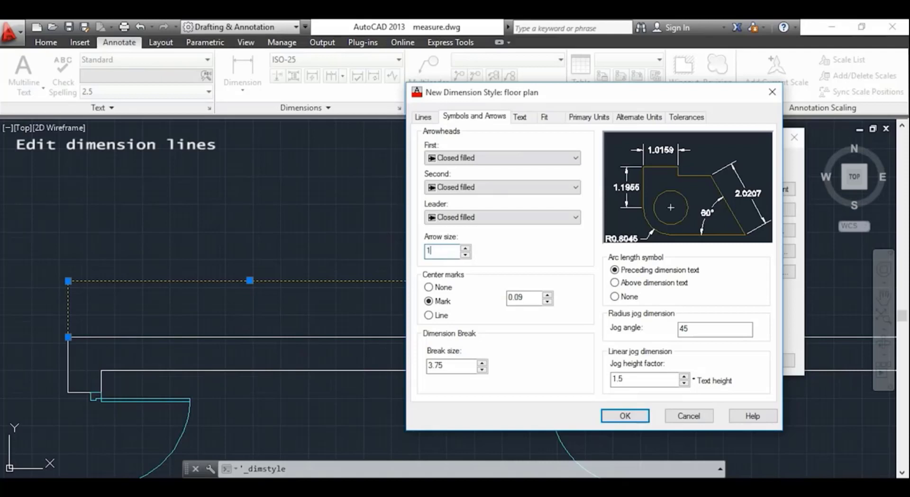
pyautogui.write('00')
# - Set the floor plan style's text height to 100, save the style and leave the Dimension Style Manager
pyautogui.click(524, 117)
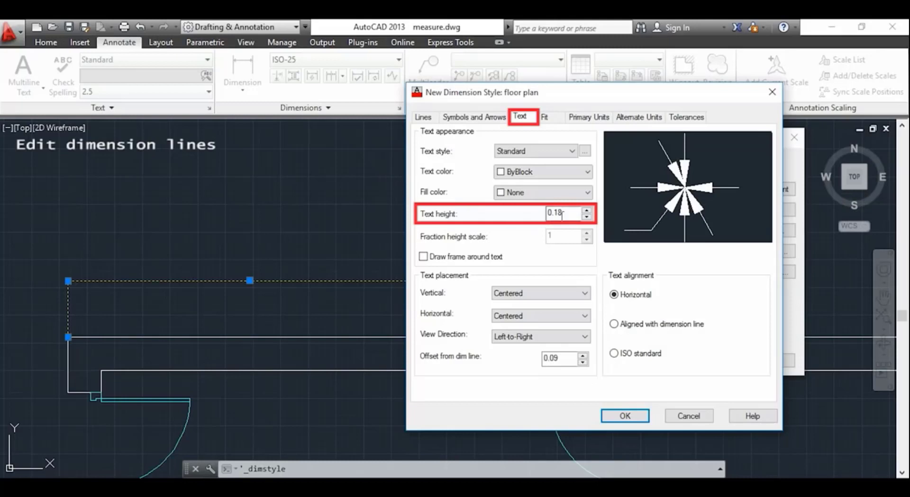
pyautogui.moveTo(566, 213); pyautogui.dragTo(530, 215)
pyautogui.write('100')
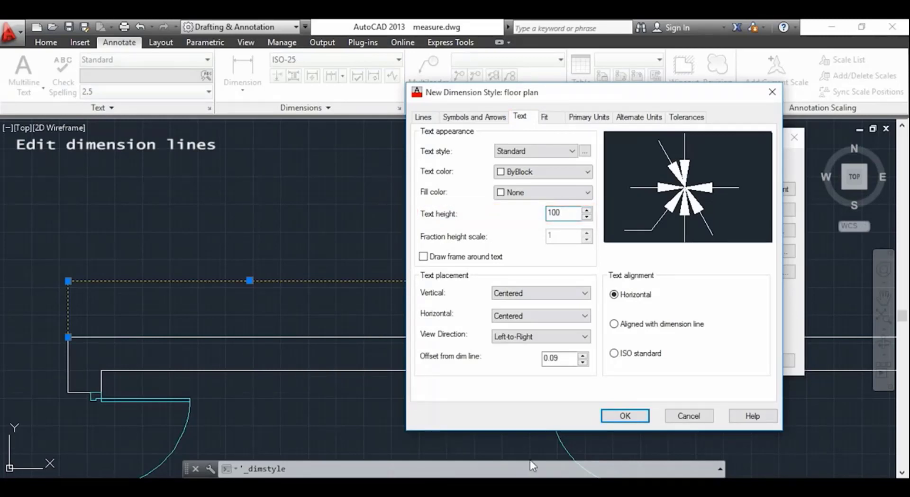
pyautogui.click(626, 416)
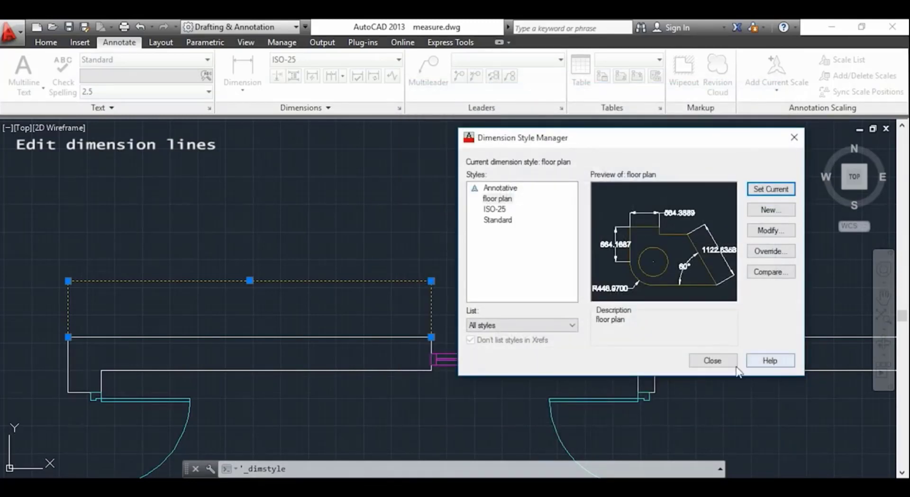
pyautogui.click(712, 360)
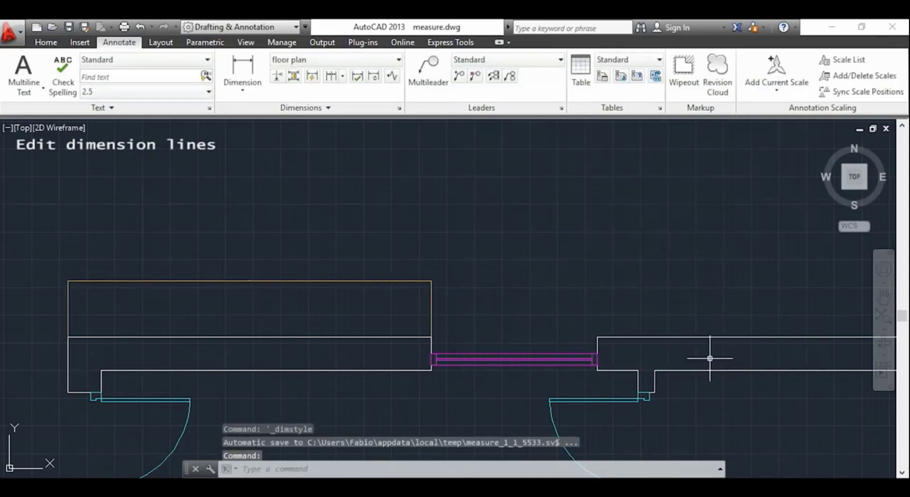
# - Apply the floor plan dimension style to the linear dimension above the top wall and deselect it
pyautogui.moveTo(477, 253); pyautogui.dragTo(602, 247, button='middle')
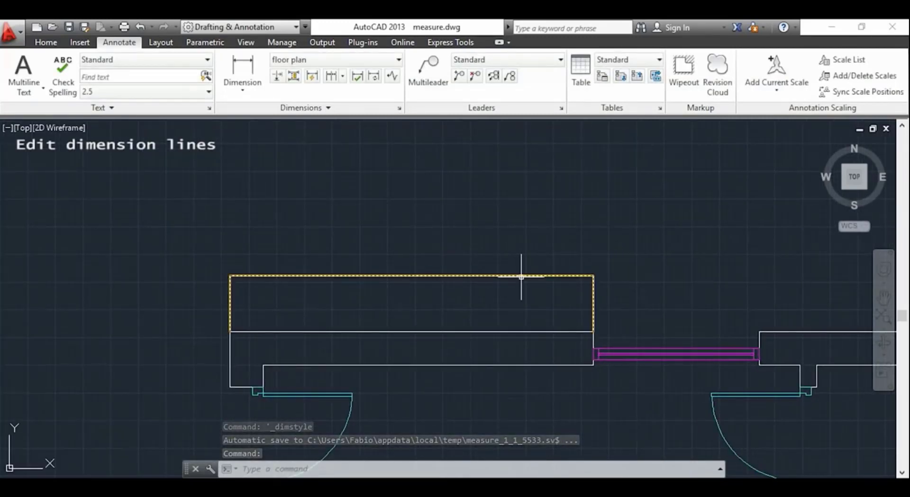
pyautogui.click(521, 276)
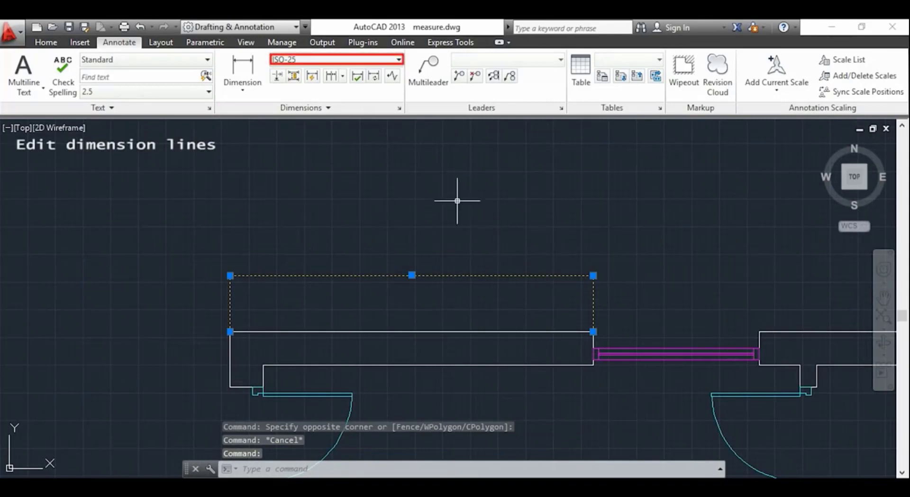
pyautogui.click(399, 60)
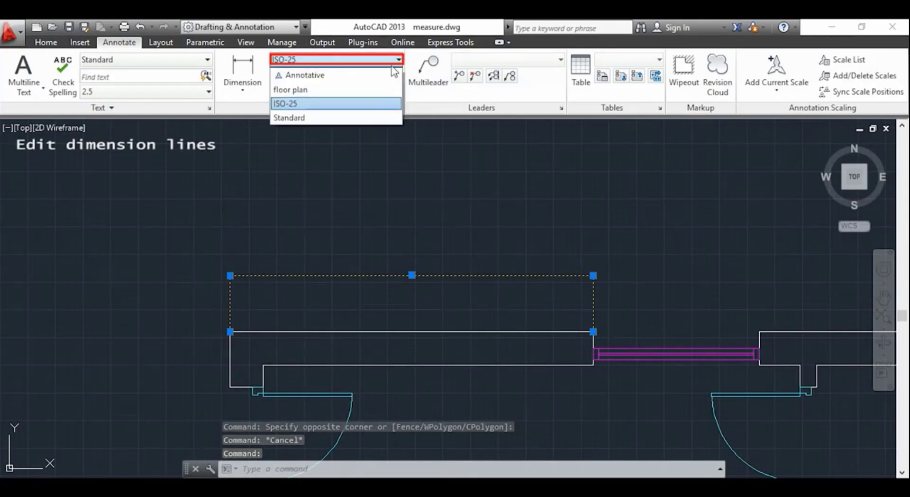
pyautogui.click(373, 90)
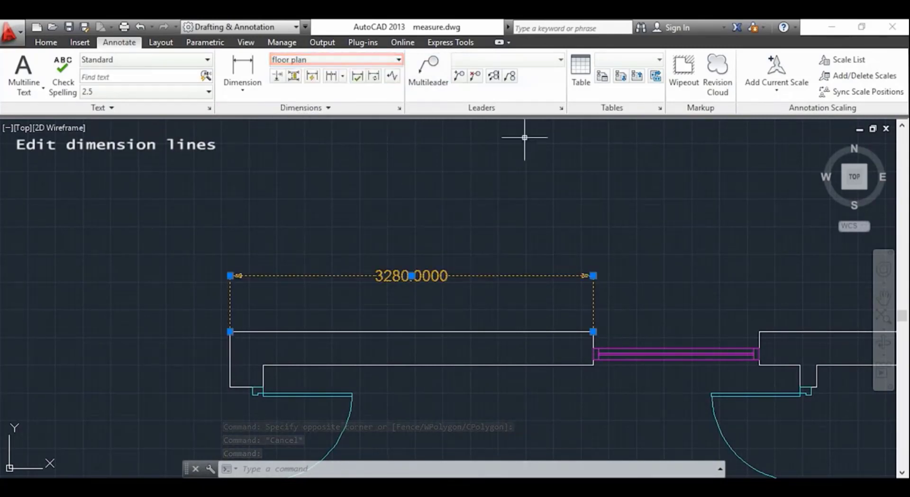
pyautogui.press('Escape')
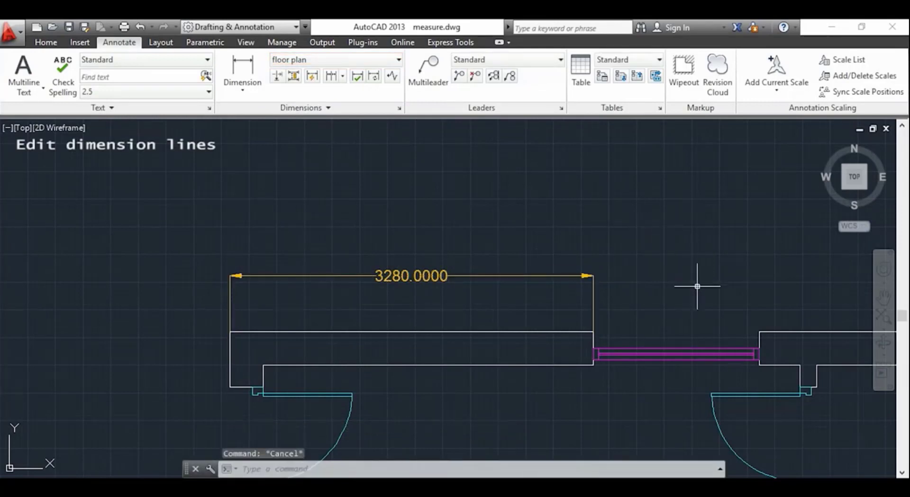
# - Modify the floor plan style's primary units to a linear precision of 0.00 with the suffix m
pyautogui.moveTo(697, 284)
pyautogui.mouseDown(button='middle')
pyautogui.moveTo(686, 294)
pyautogui.moveTo(575, 309)
pyautogui.mouseUp(button='middle')
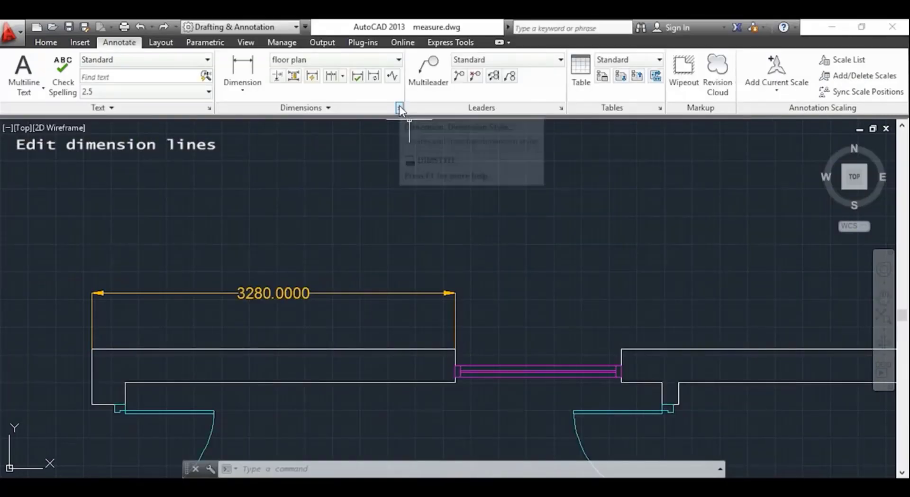
pyautogui.click(399, 108)
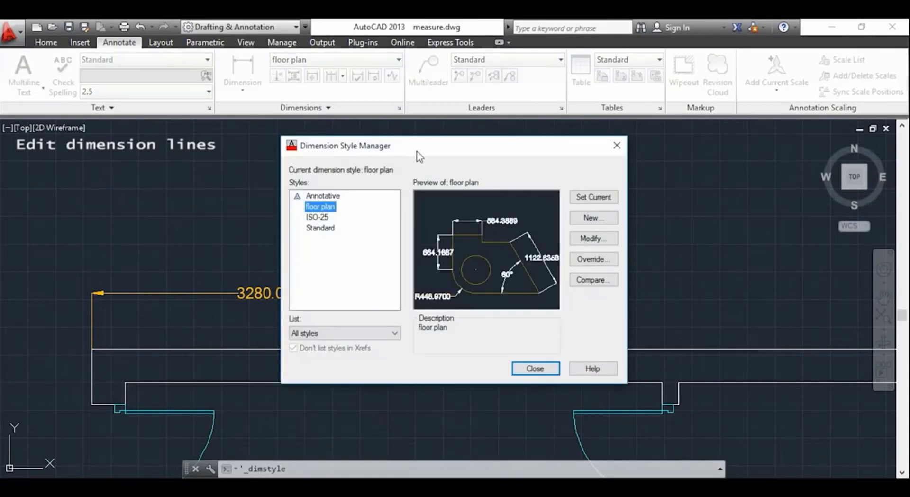
pyautogui.click(601, 241)
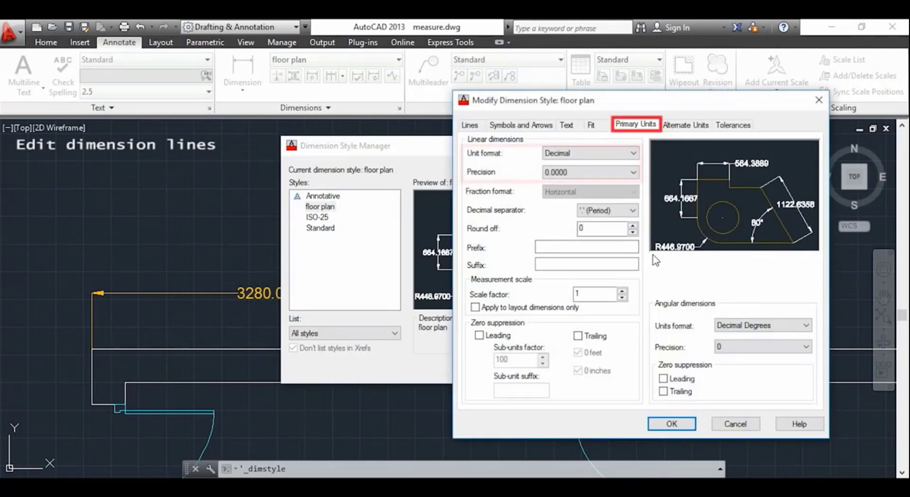
pyautogui.click(633, 173)
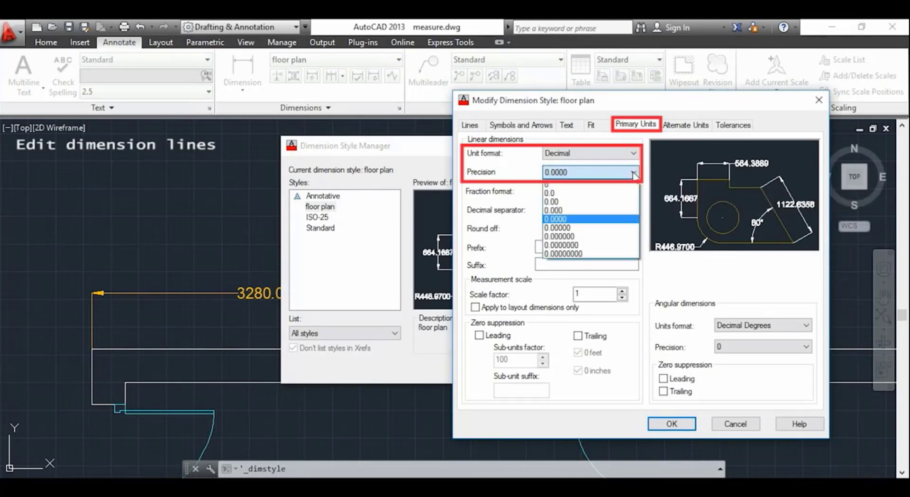
pyautogui.click(624, 201)
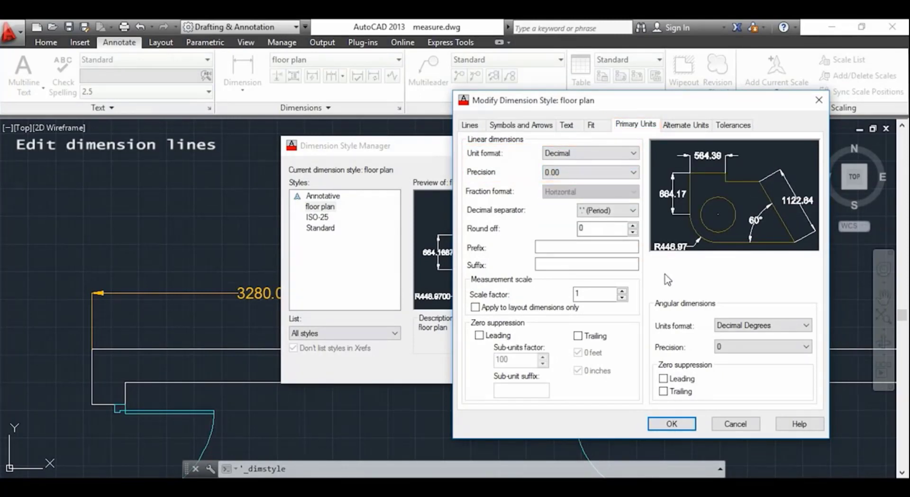
pyautogui.click(634, 263)
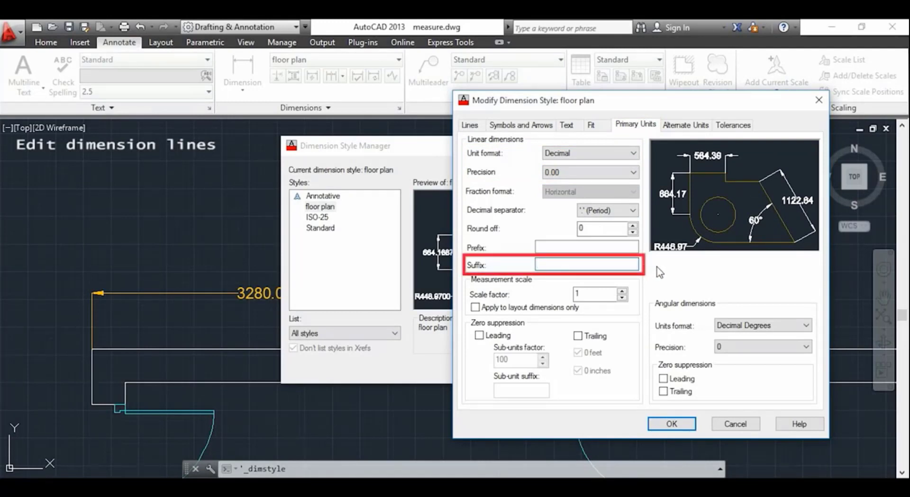
pyautogui.write('m')
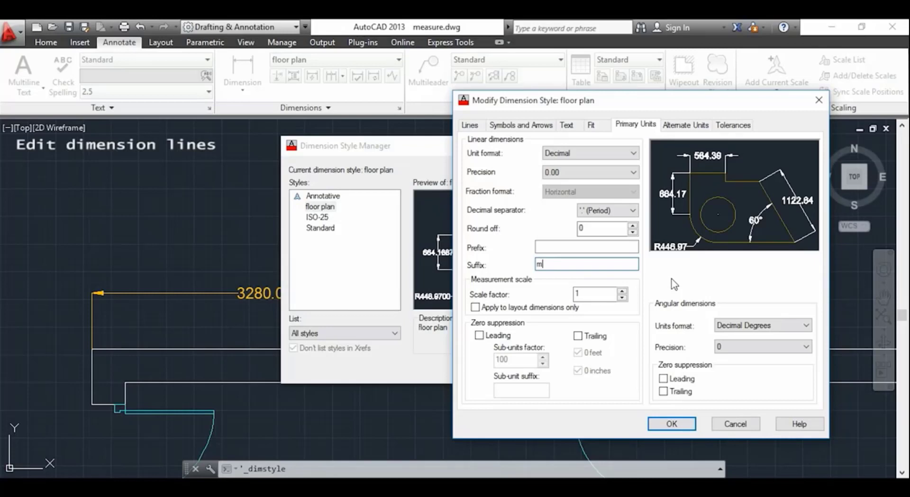
# - Set the floor plan style's measurement scale factor to 0.001, save it and close the Dimension Style Manager
pyautogui.click(609, 293)
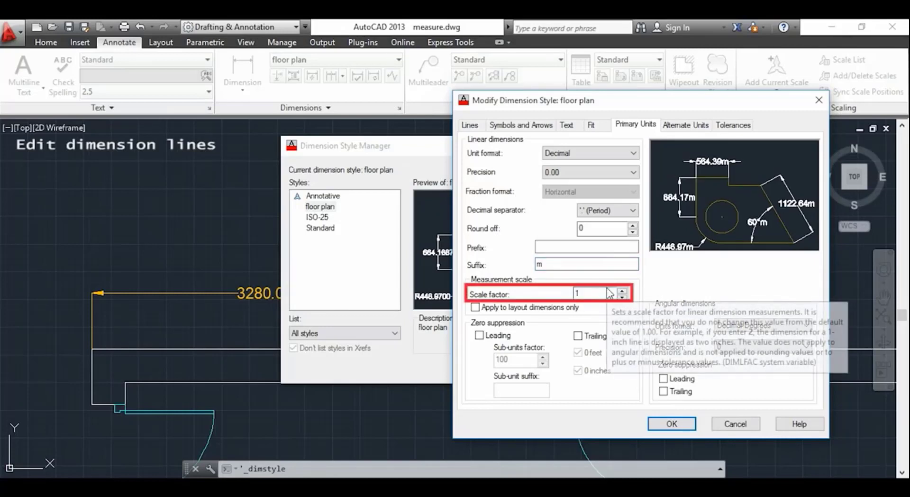
pyautogui.press('BackSpace')
pyautogui.write('0.0')
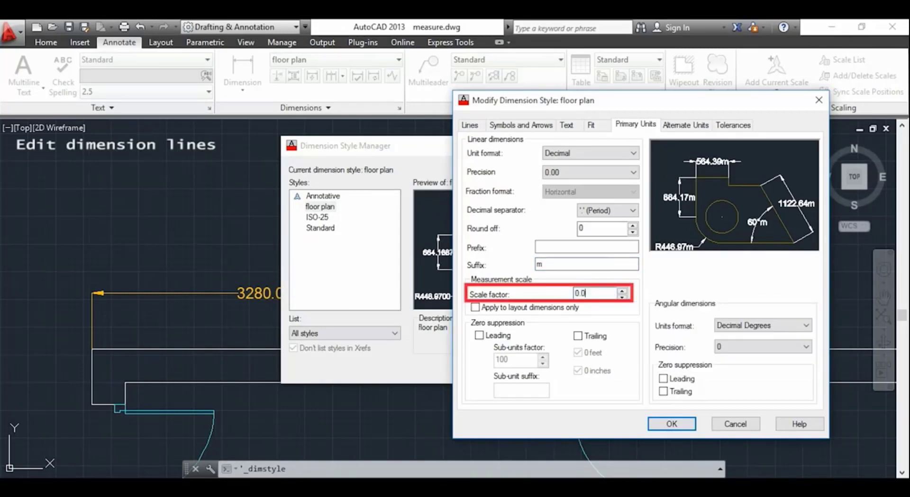
pyautogui.write('0')
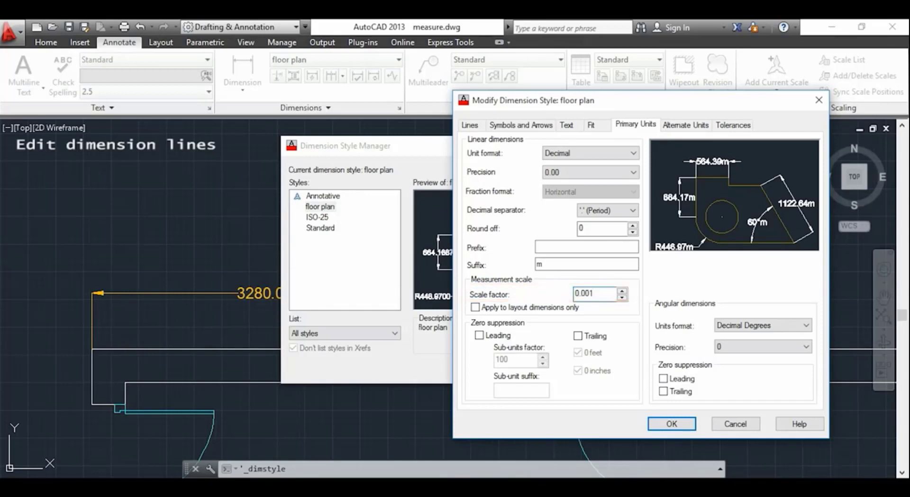
pyautogui.write('1')
pyautogui.click(671, 423)
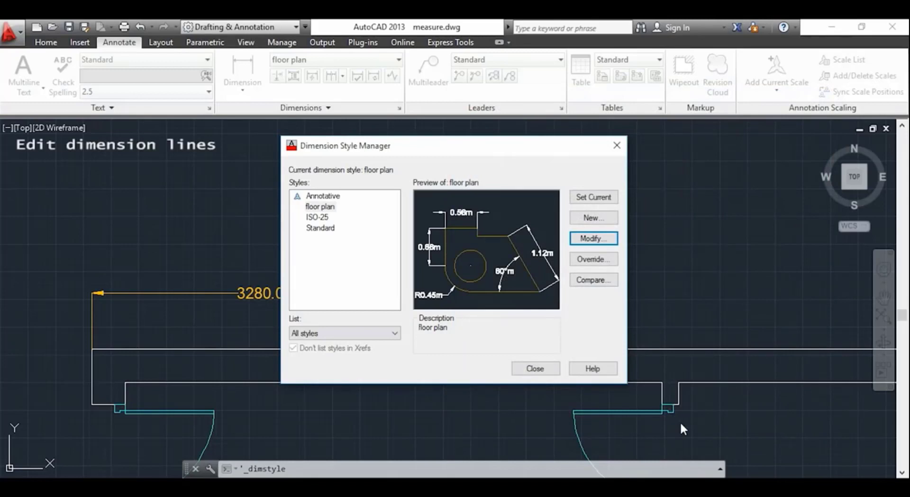
pyautogui.click(535, 369)
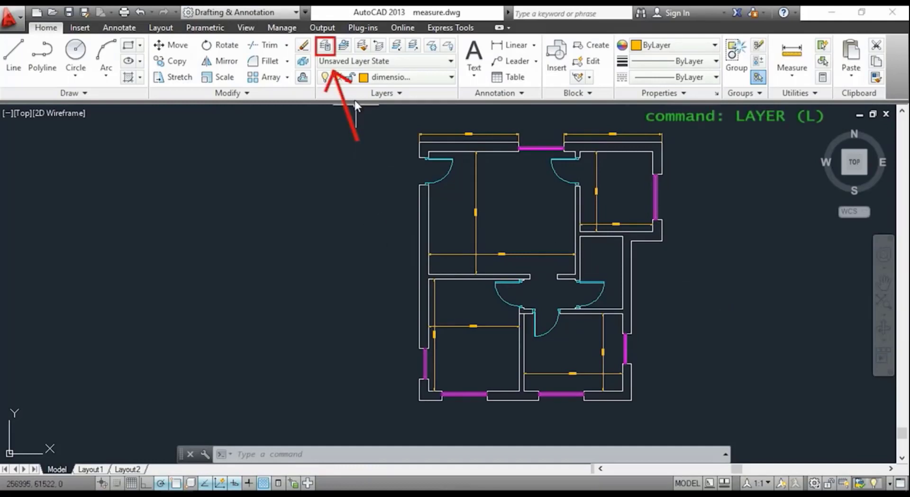
# - Change the color of the dimensions layer to index color 80 in the Layer Properties Manager
pyautogui.click(326, 45)
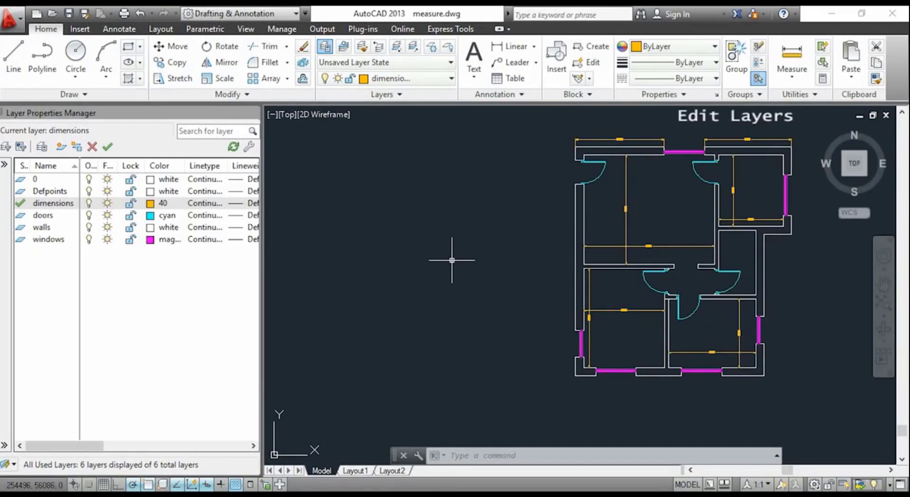
pyautogui.click(150, 204)
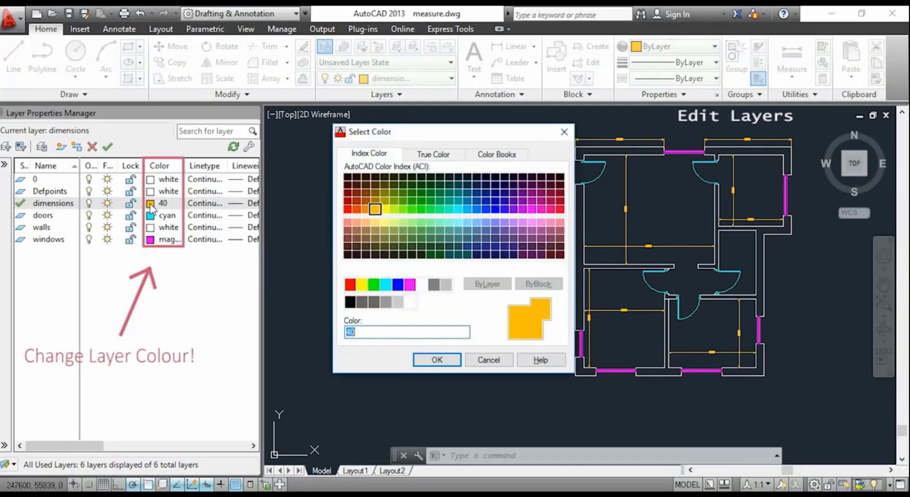
pyautogui.click(412, 209)
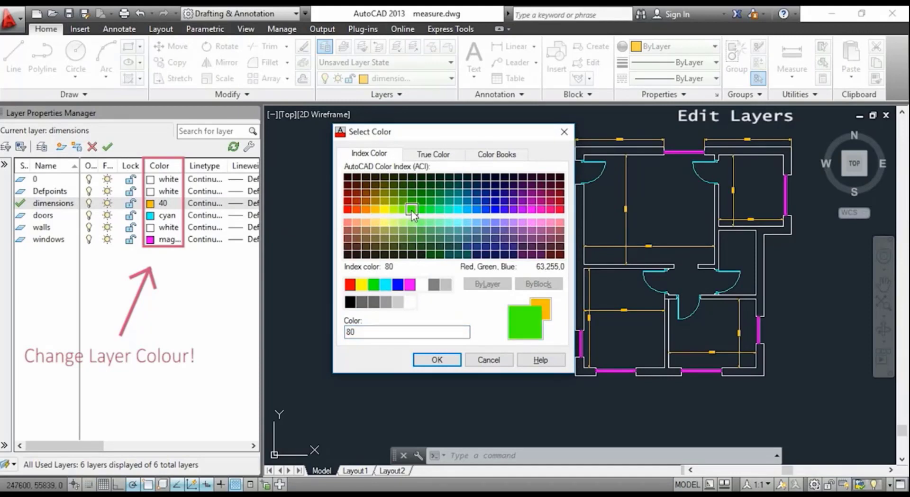
pyautogui.moveTo(524, 135)
pyautogui.mouseDown()
pyautogui.moveTo(453, 129)
pyautogui.moveTo(465, 136)
pyautogui.mouseUp()
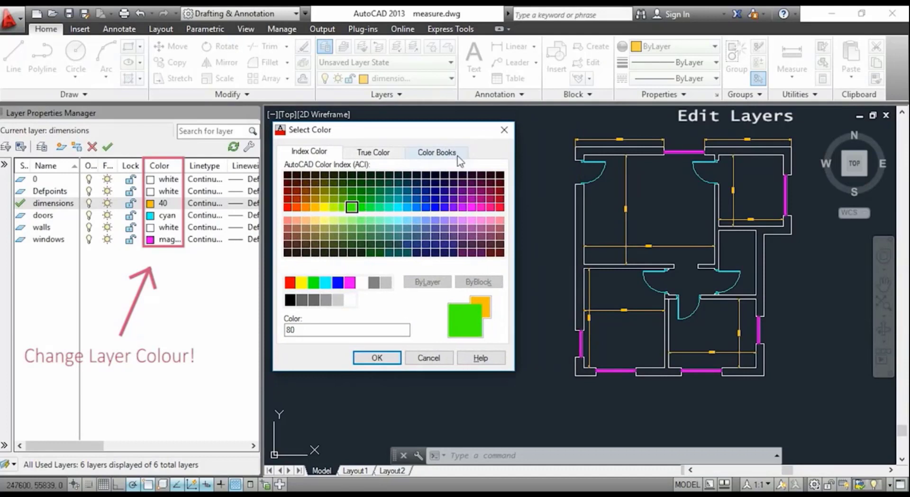
pyautogui.click(377, 358)
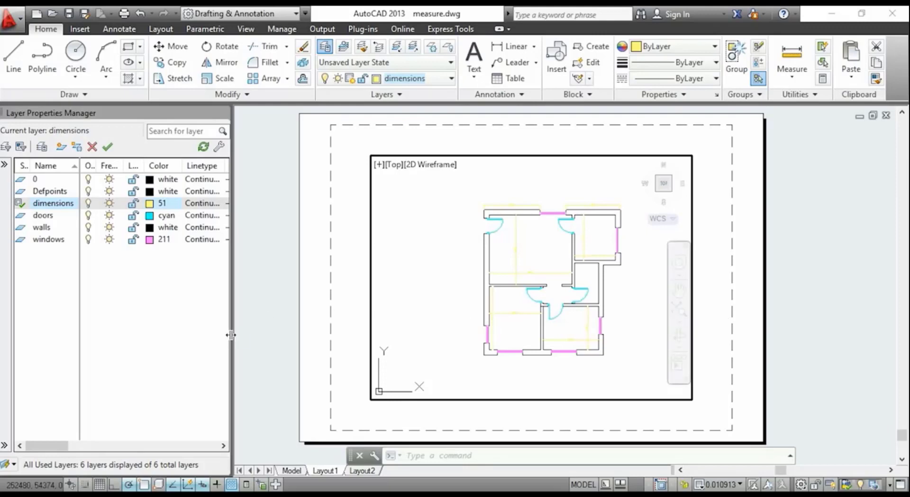
# - Widen the Layer Properties Manager to expose the viewport overrides and set the dimensions layer's viewport color for Layout1
pyautogui.moveTo(231, 334); pyautogui.dragTo(548, 334)
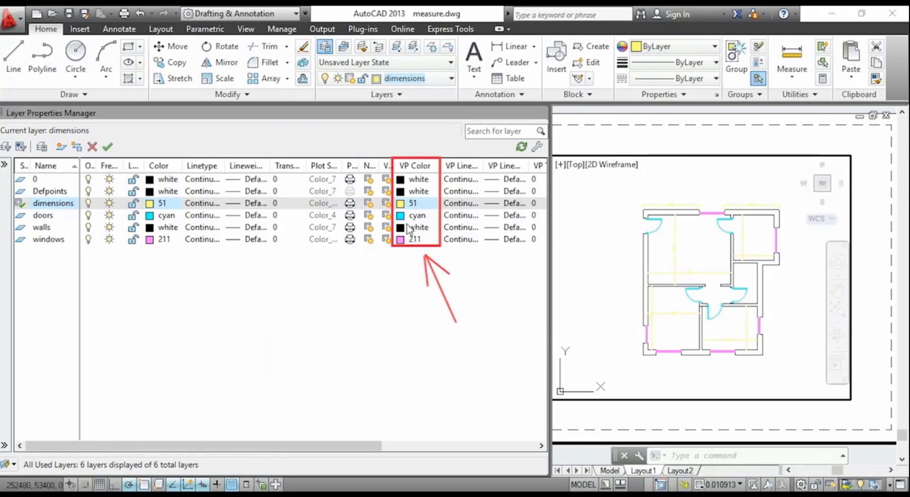
pyautogui.click(401, 204)
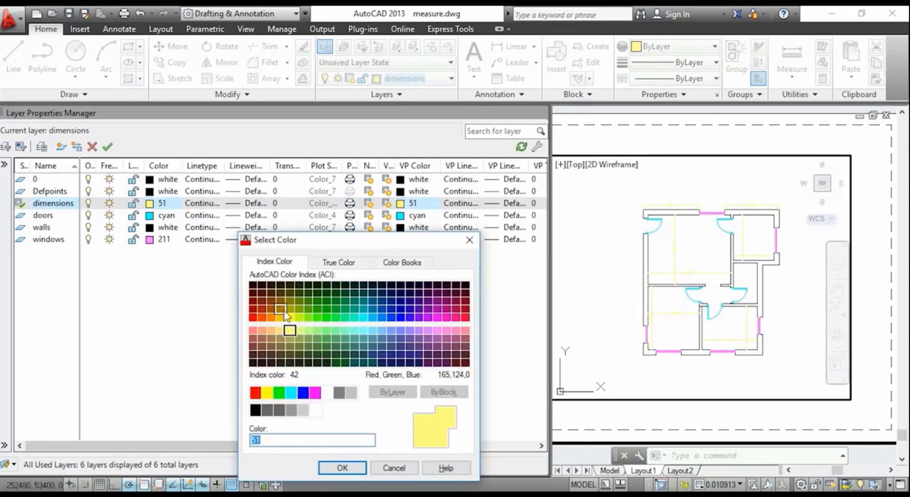
pyautogui.click(342, 468)
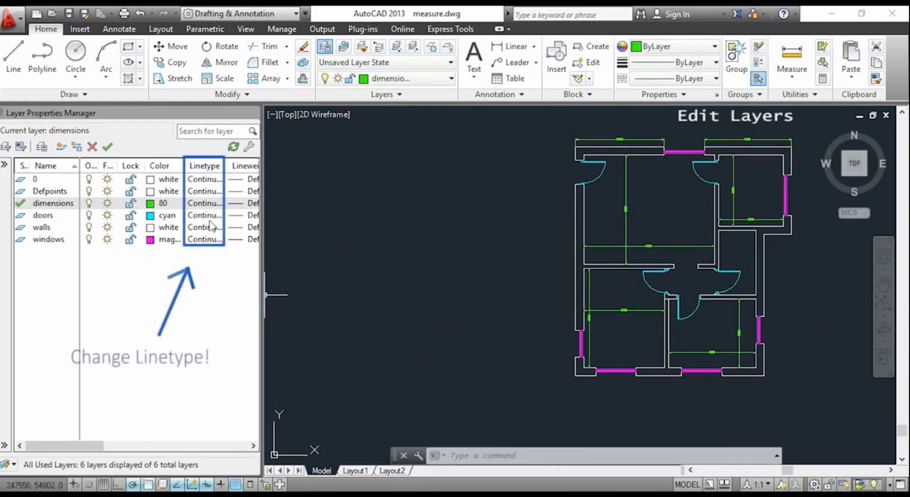
# - Load the ACAD_ISO14W100 linetype and assign it to the dimensions layer
pyautogui.click(207, 203)
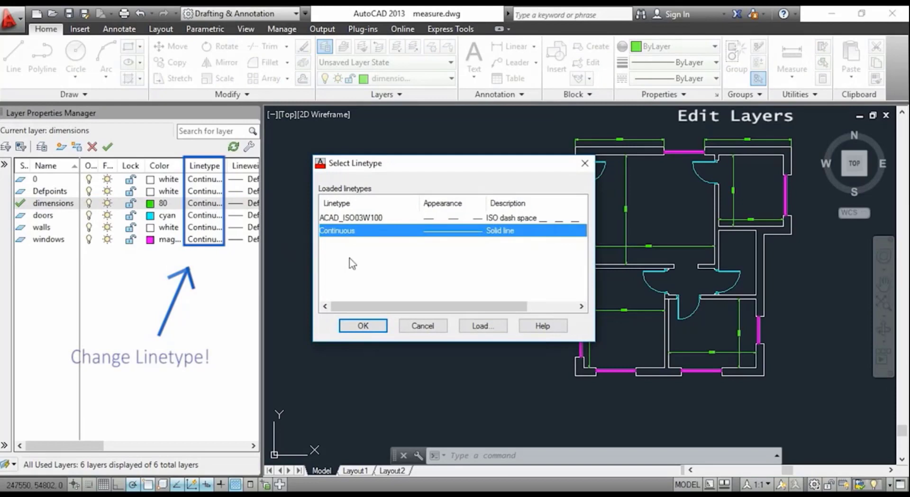
pyautogui.click(482, 325)
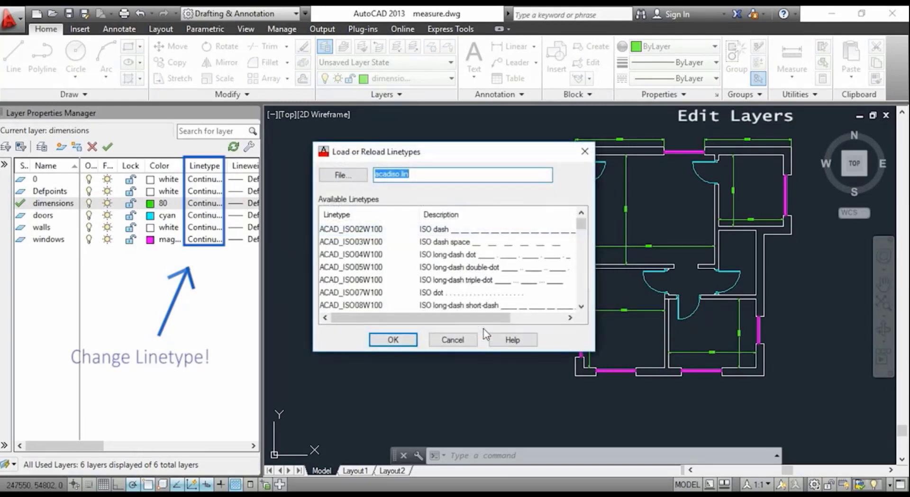
pyautogui.scroll(-3, 564, 251)
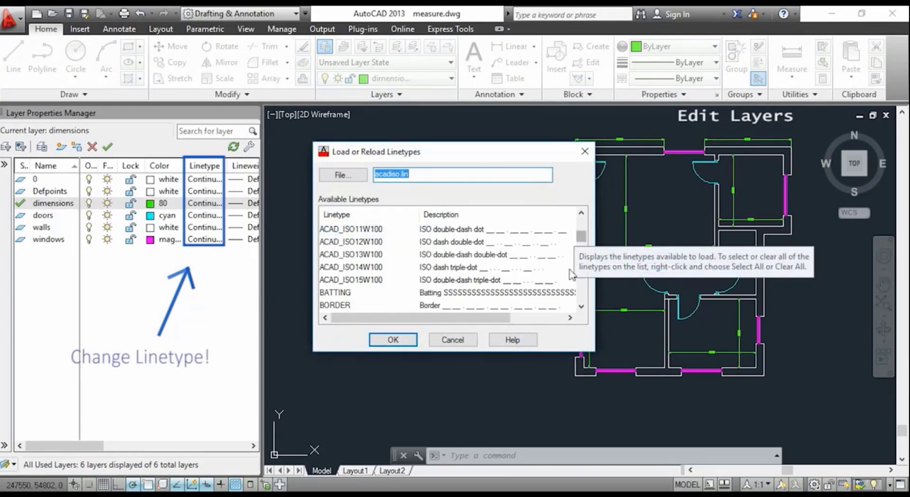
pyautogui.click(538, 271)
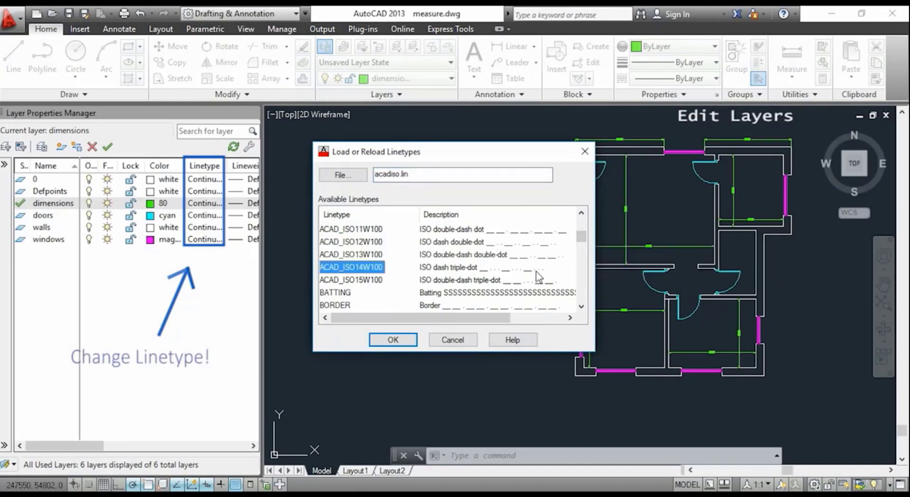
pyautogui.click(404, 340)
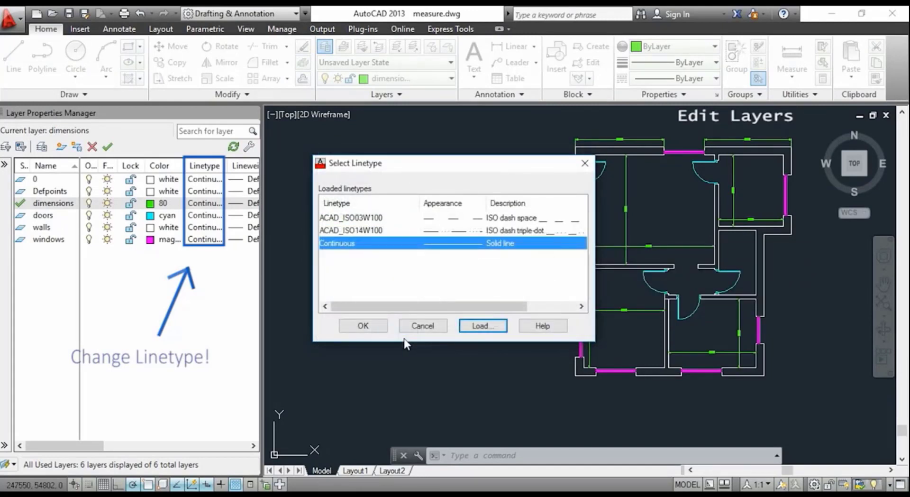
pyautogui.click(444, 230)
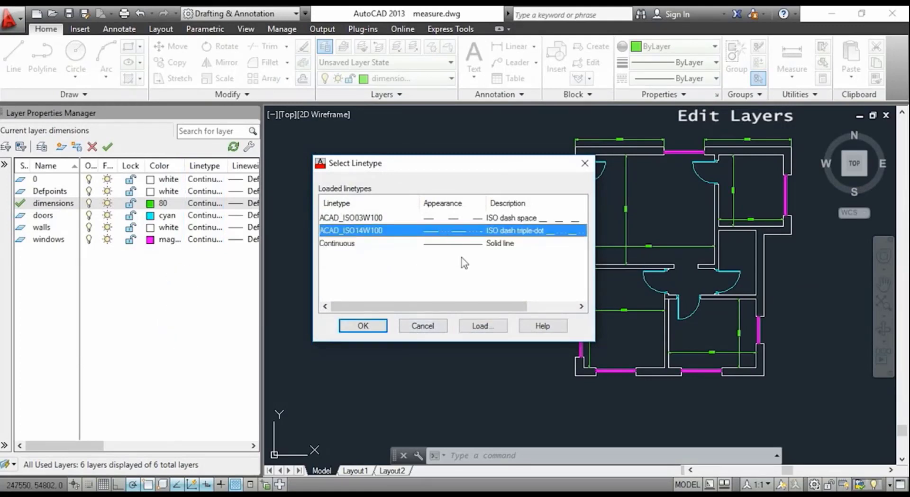
pyautogui.click(363, 326)
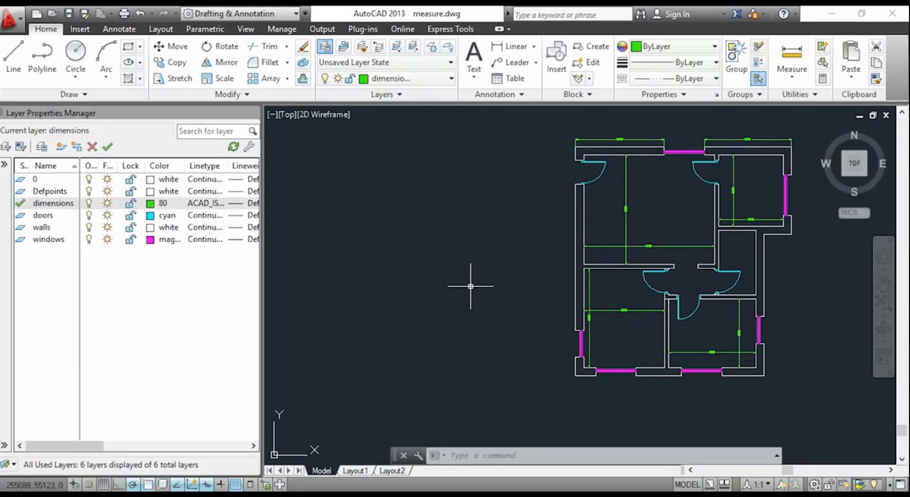
# - Examine the dimension lines' linetype pattern up close in model space and in the Layout1 viewport
pyautogui.scroll(12, 635, 299)
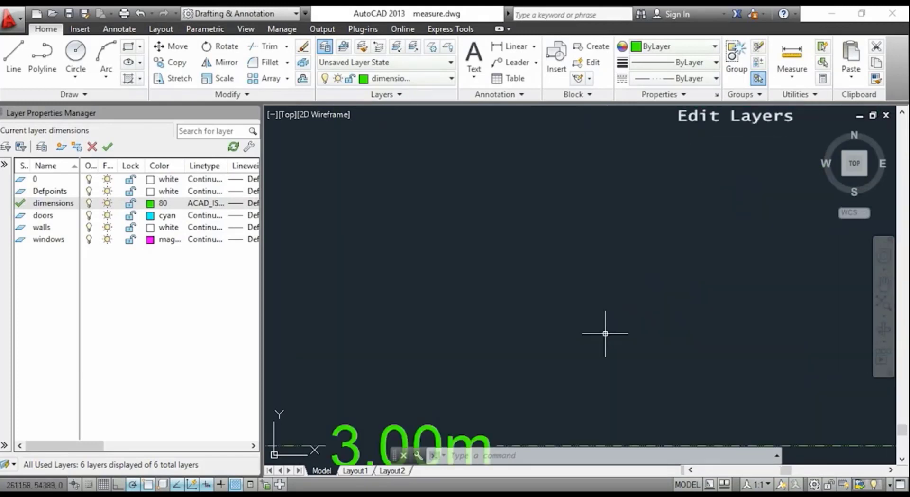
pyautogui.click(536, 393)
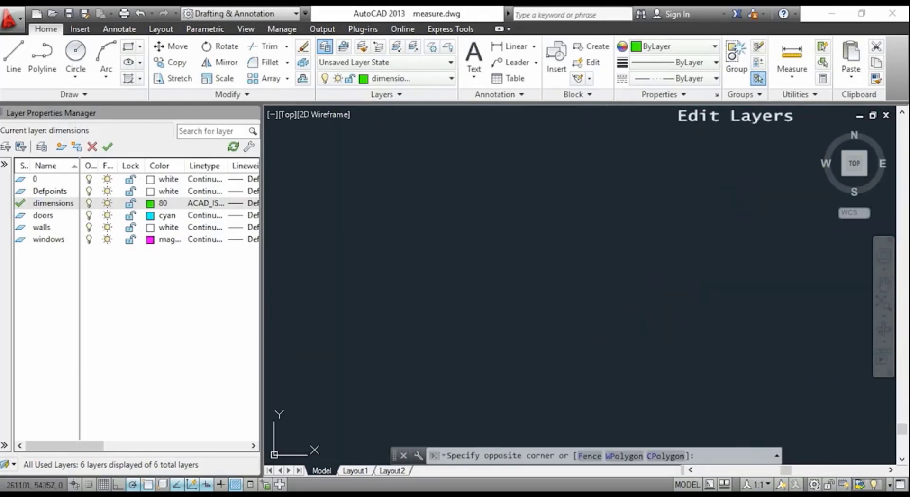
pyautogui.moveTo(546, 380); pyautogui.dragTo(552, 246, button='middle')
pyautogui.scroll(-3, 581, 315)
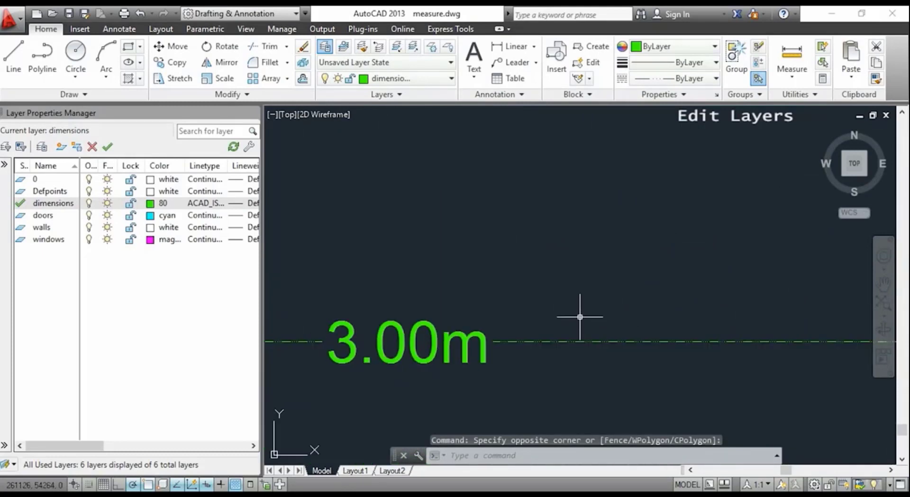
pyautogui.scroll(-10, 579, 317)
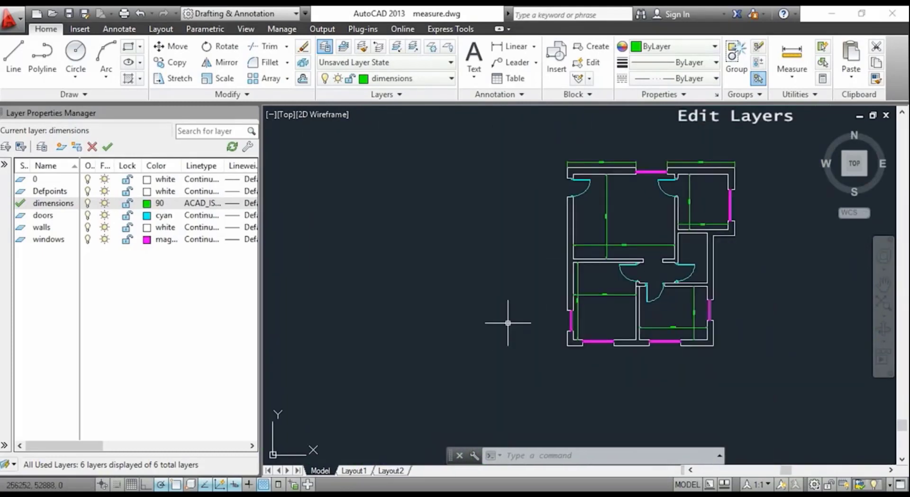
pyautogui.click(355, 470)
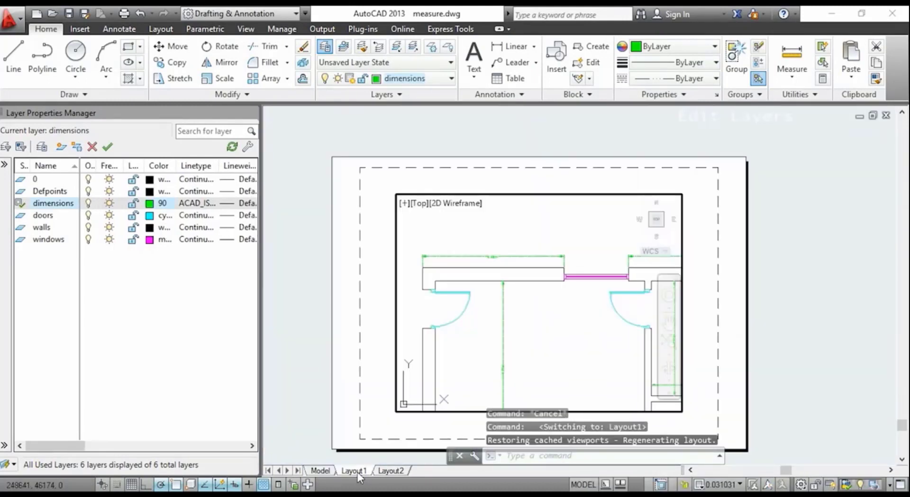
pyautogui.scroll(2, 485, 323)
pyautogui.moveTo(497, 304); pyautogui.dragTo(543, 342, button='middle')
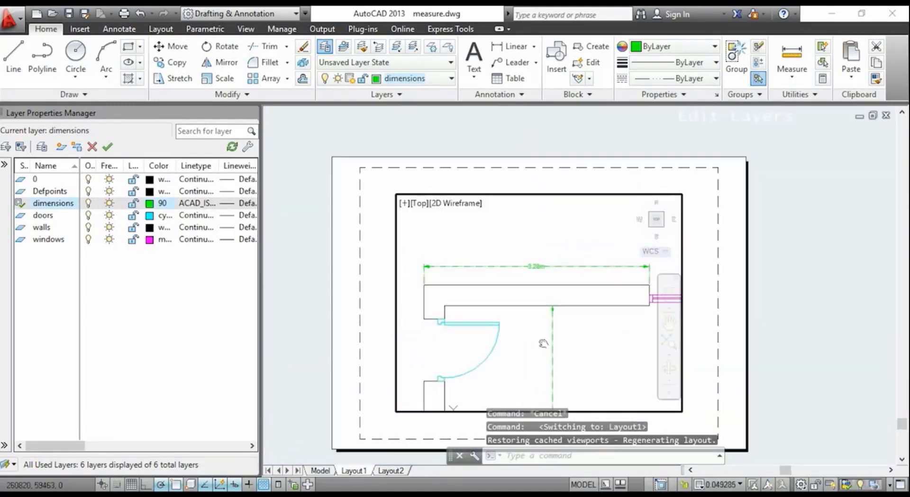
pyautogui.scroll(4, 539, 327)
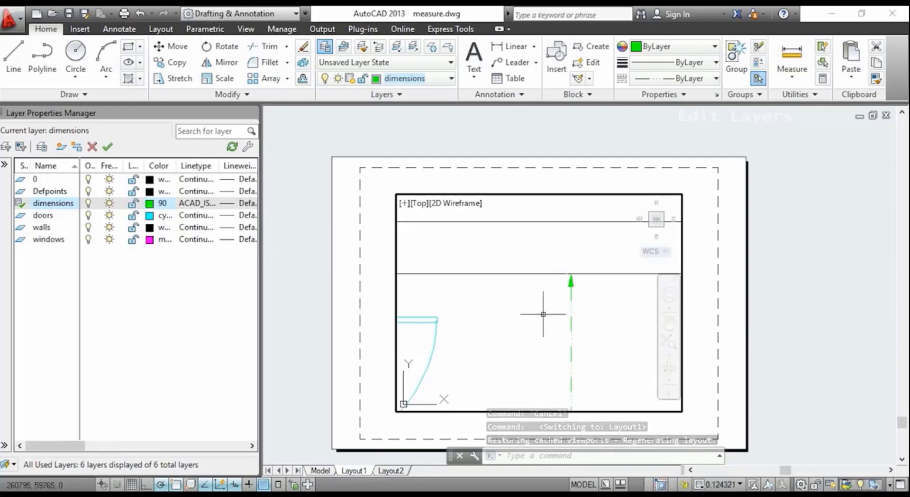
pyautogui.moveTo(545, 310); pyautogui.dragTo(560, 377, button='middle')
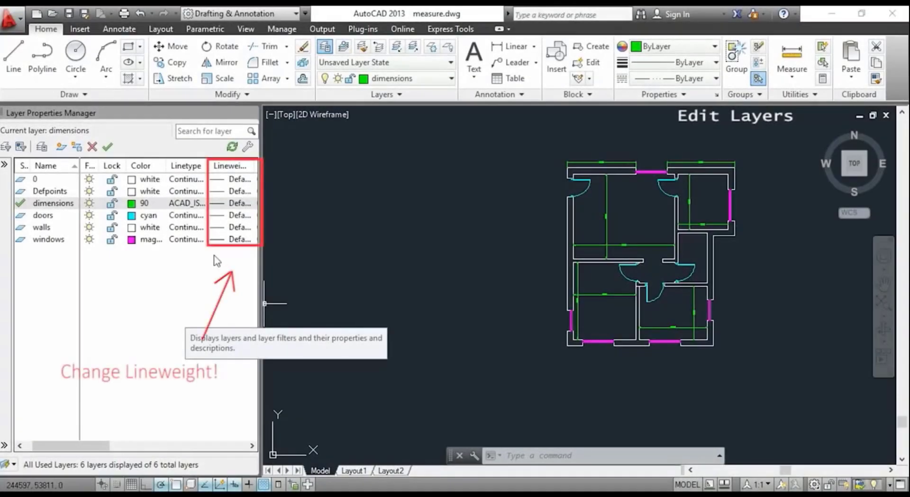
# - Set the doors layer's lineweight to 1.00 mm and turn on lineweight display
pyautogui.click(223, 215)
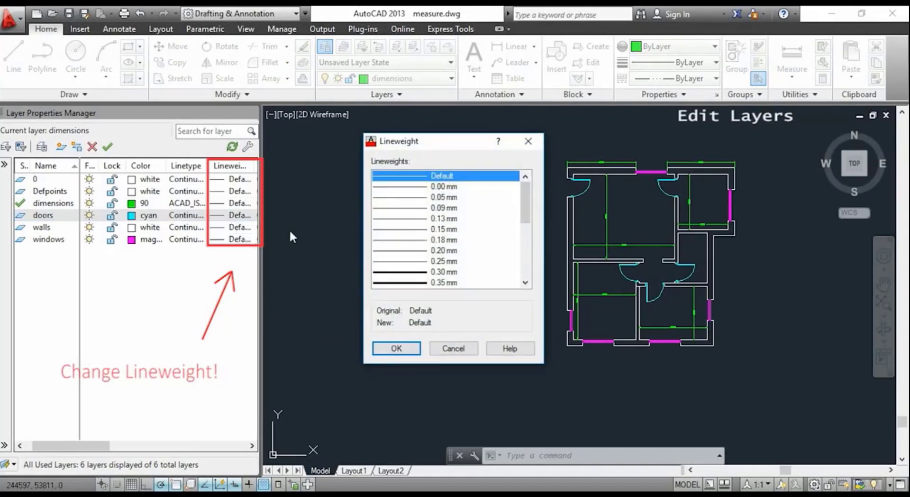
pyautogui.scroll(-1, 526, 232)
pyautogui.scroll(-3, 526, 233)
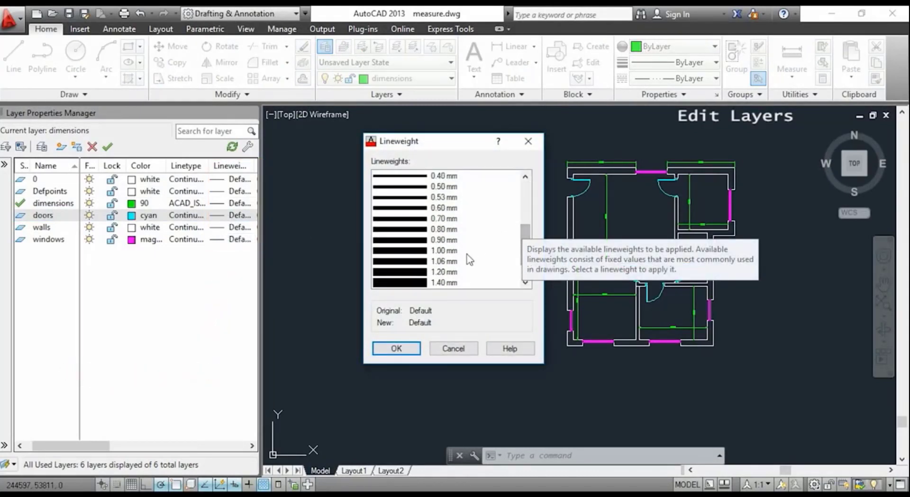
pyautogui.click(449, 251)
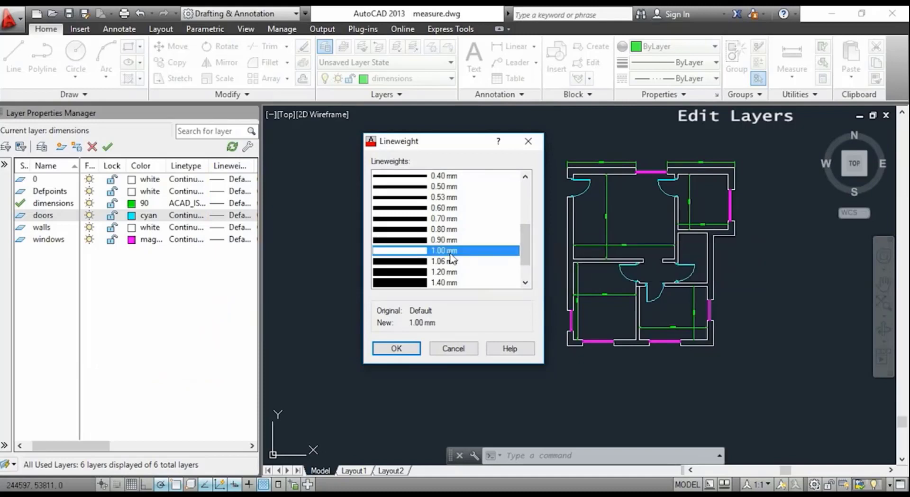
pyautogui.click(397, 347)
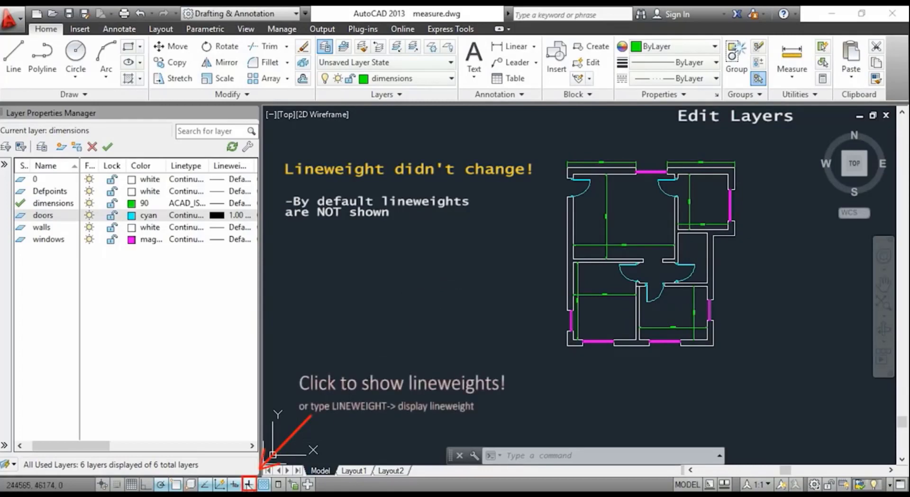
pyautogui.click(249, 484)
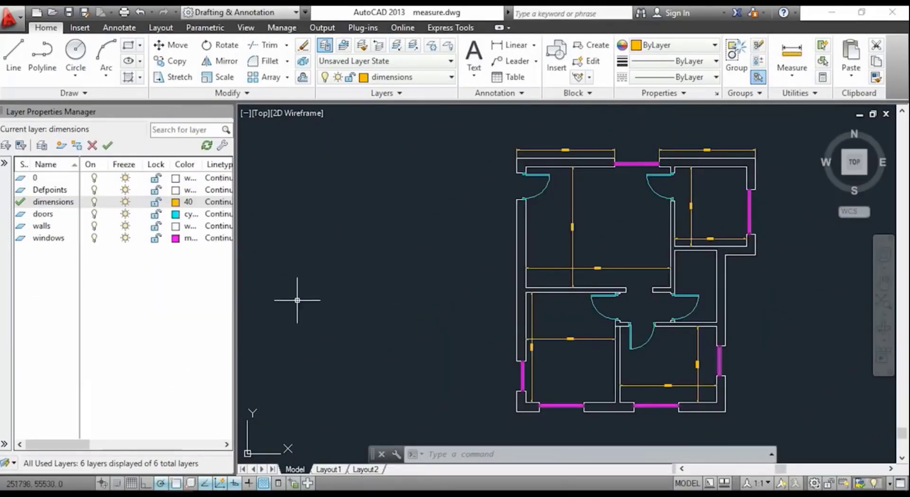
# - Create a new layer named line and set its color to index color 10
pyautogui.rightClick(36, 275)
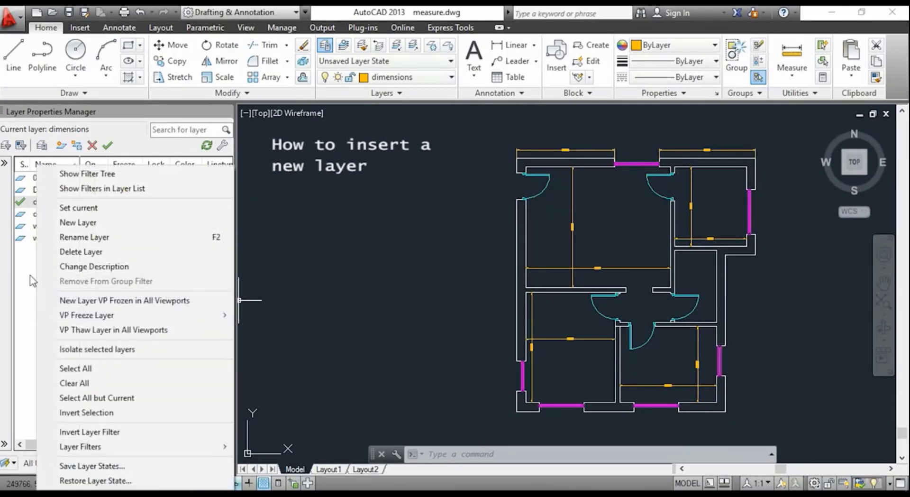
pyautogui.click(137, 222)
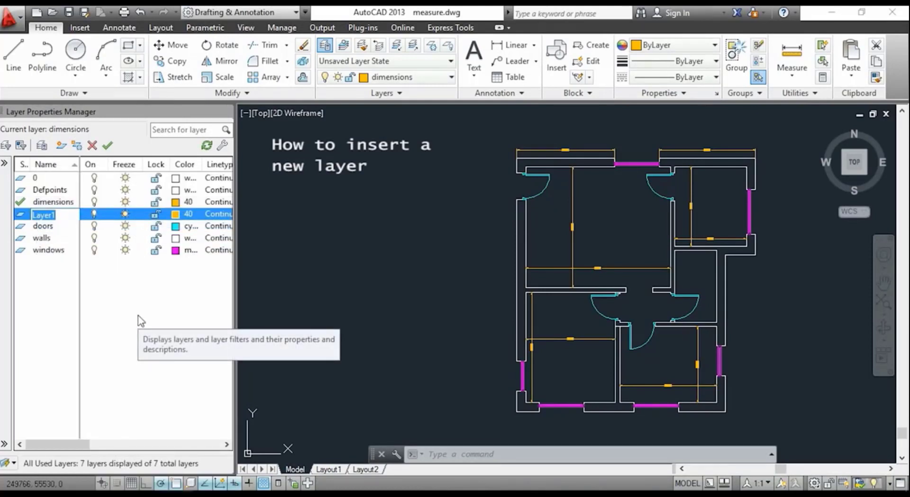
pyautogui.write('line')
pyautogui.press('Return')
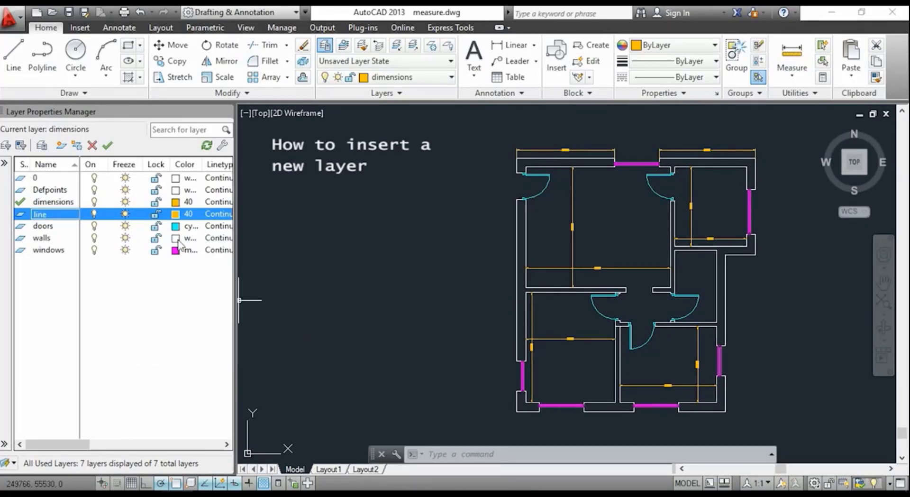
pyautogui.click(182, 214)
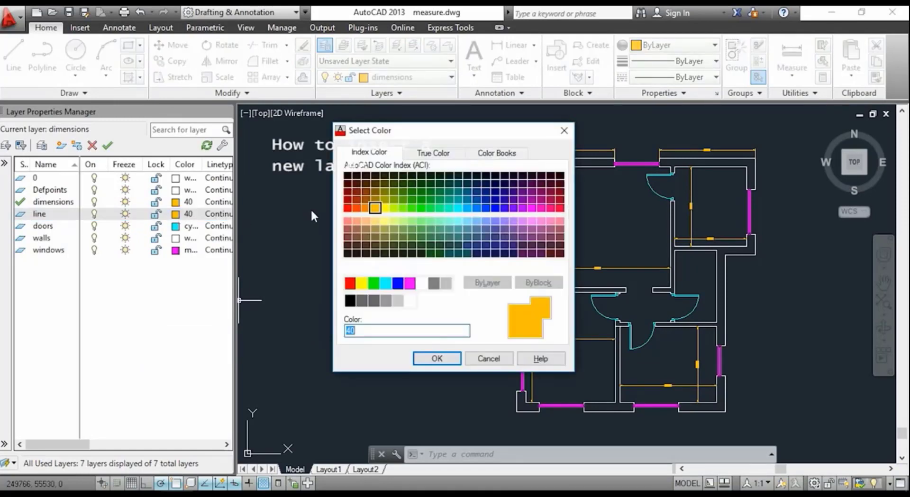
pyautogui.click(348, 207)
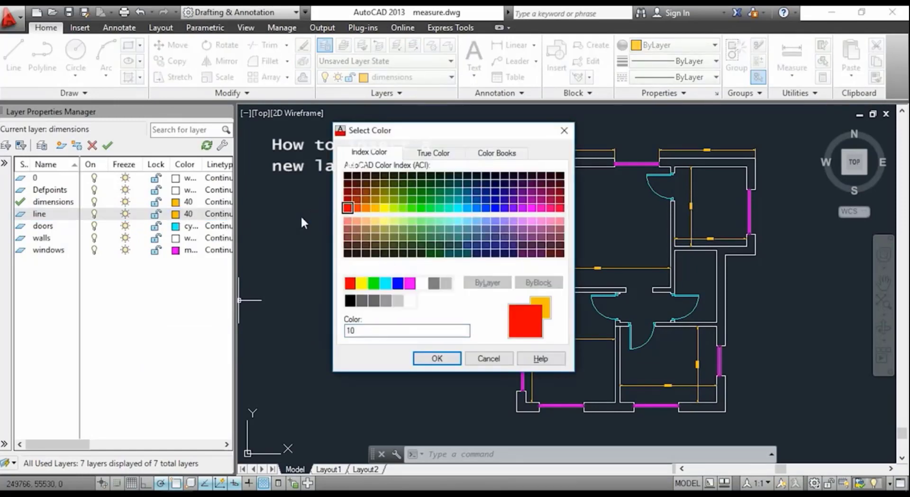
pyautogui.click(437, 358)
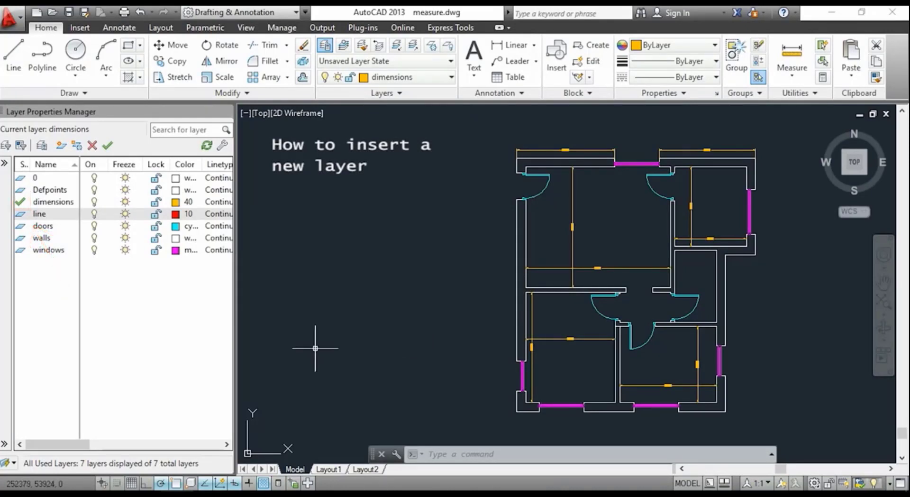
# - Draw a single vertical line in the empty space left of the floor plan
pyautogui.write('l')
pyautogui.press('Return')
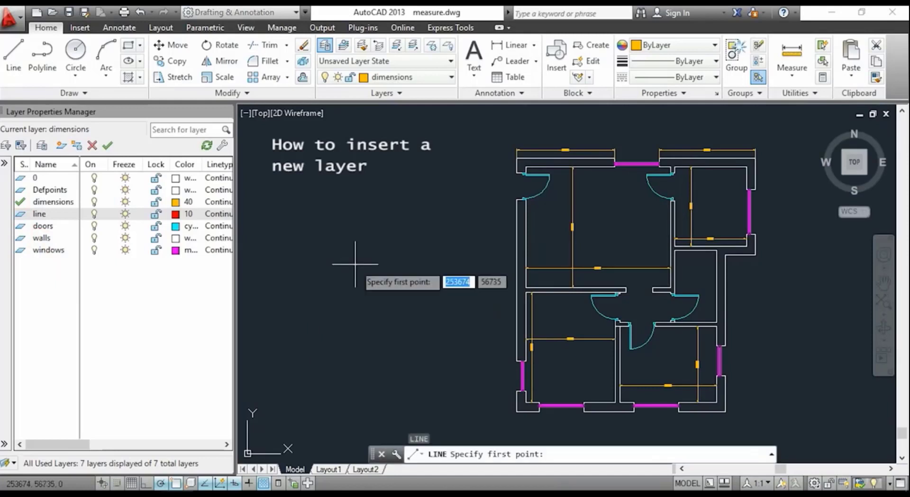
pyautogui.click(401, 164)
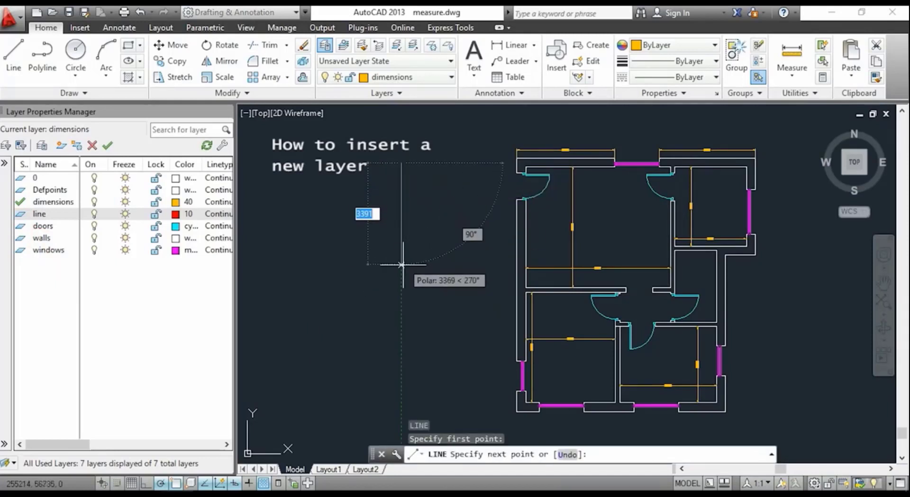
pyautogui.click(402, 302)
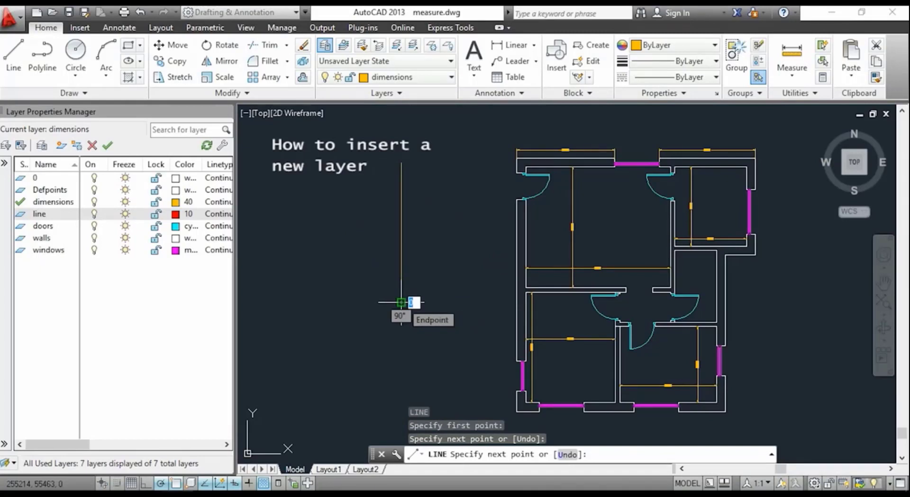
pyautogui.press('Escape')
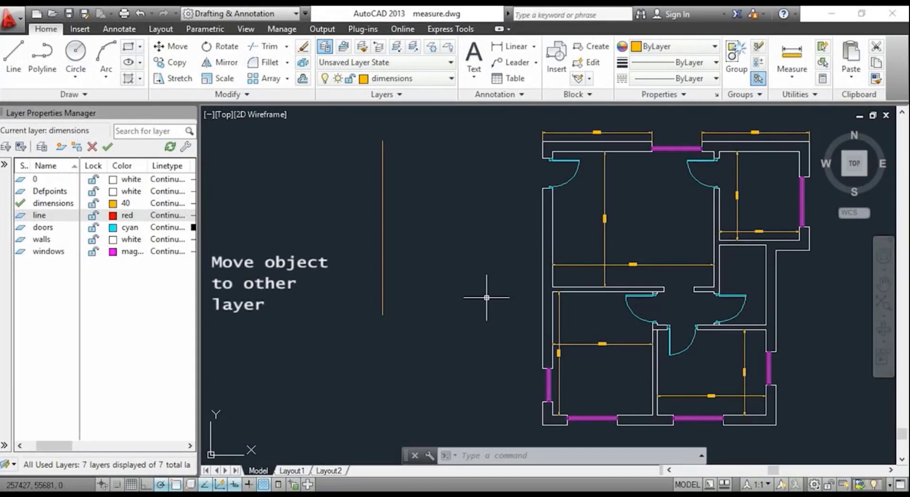
# - Move the vertical line beside the floor plan from the dimensions layer to the line layer
pyautogui.click(484, 346)
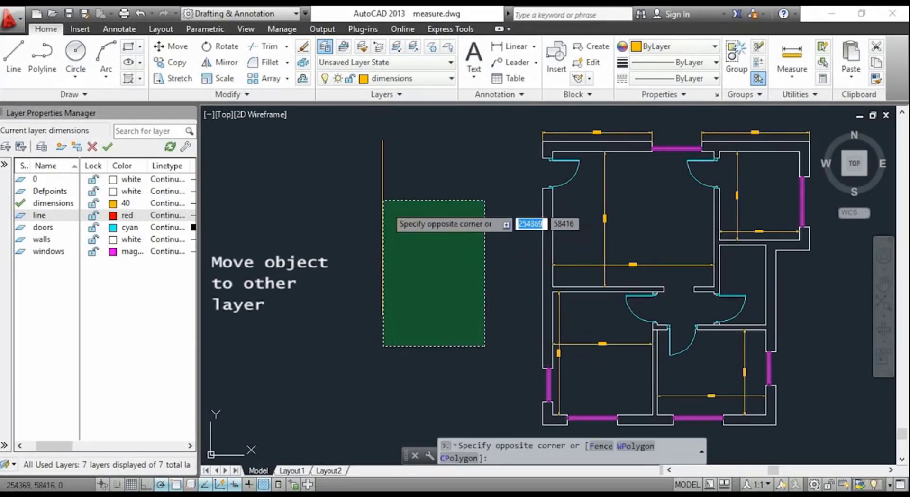
pyautogui.click(323, 134)
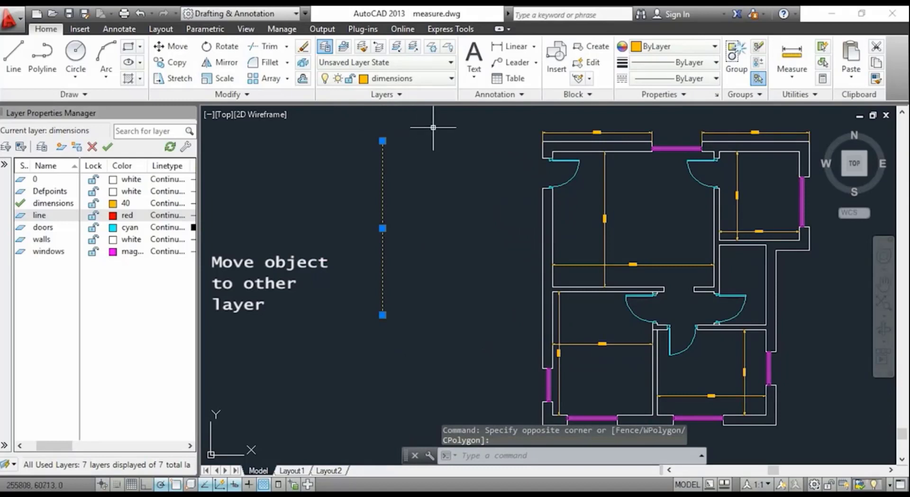
pyautogui.click(440, 79)
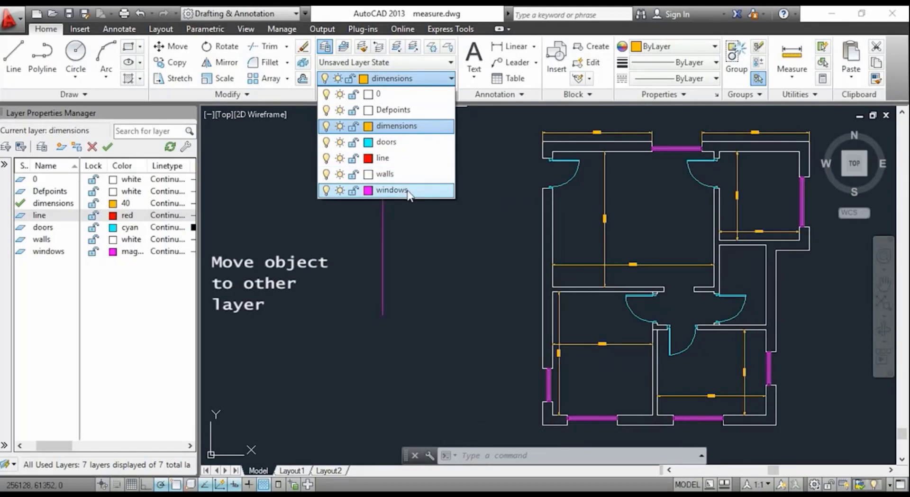
pyautogui.click(403, 160)
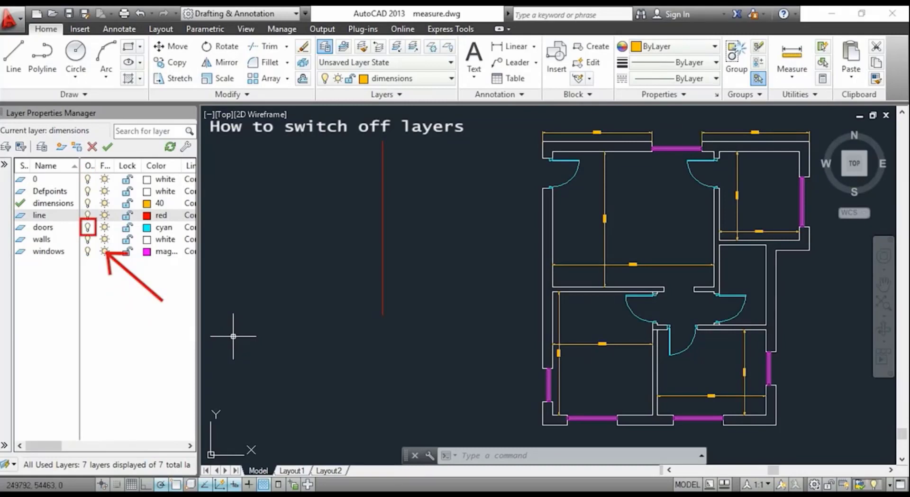
# - Switch off the doors layer
pyautogui.click(88, 229)
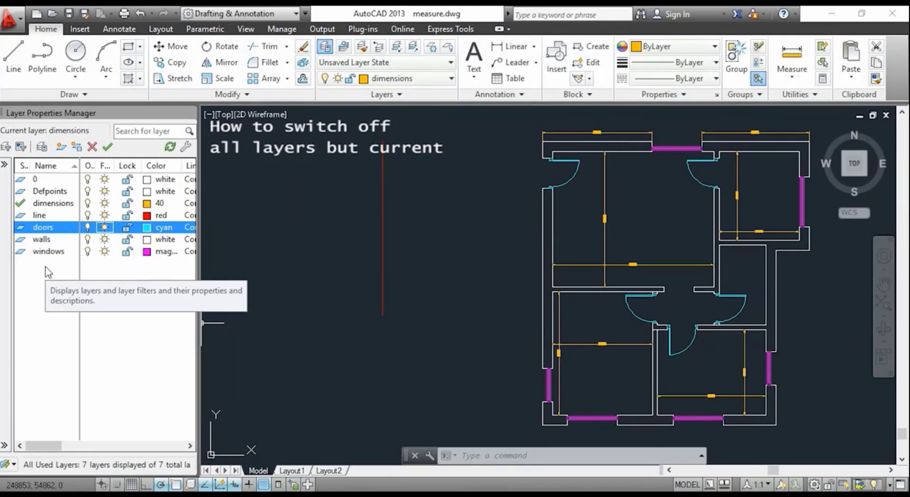
# - Make doors the current layer and switch off all the other layers
pyautogui.doubleClick(58, 228)
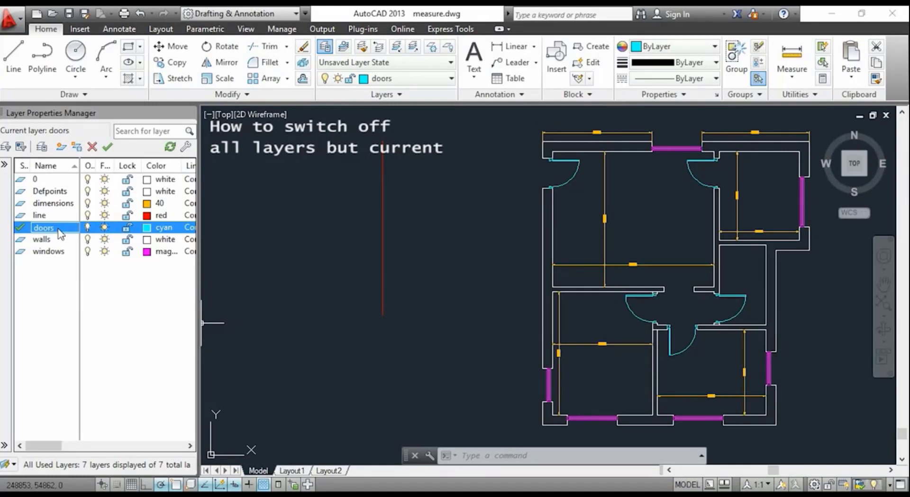
pyautogui.rightClick(60, 233)
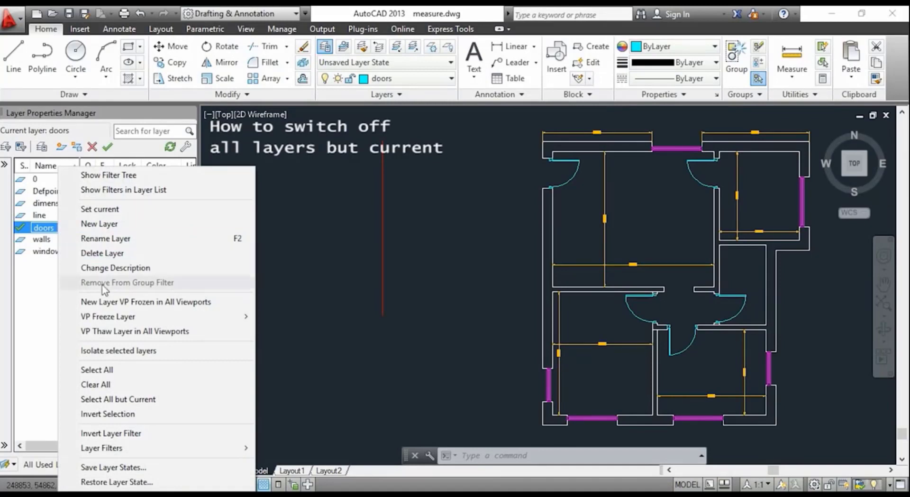
pyautogui.click(197, 398)
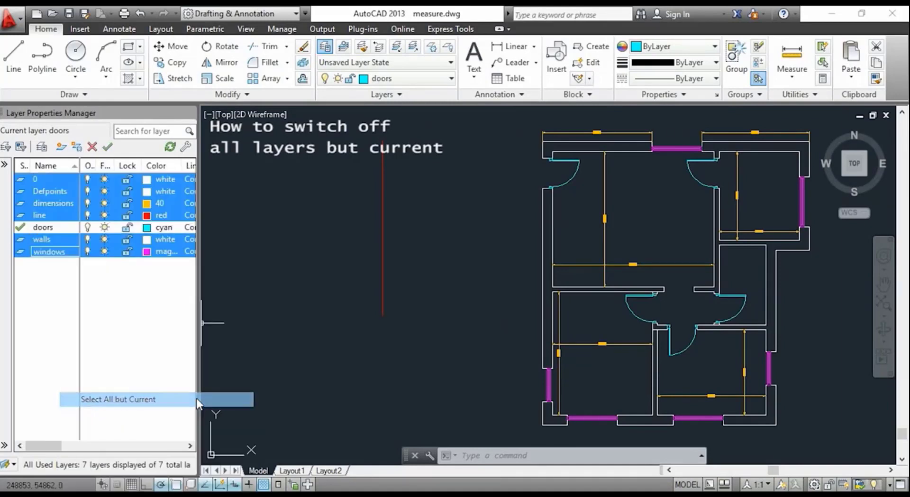
pyautogui.click(87, 251)
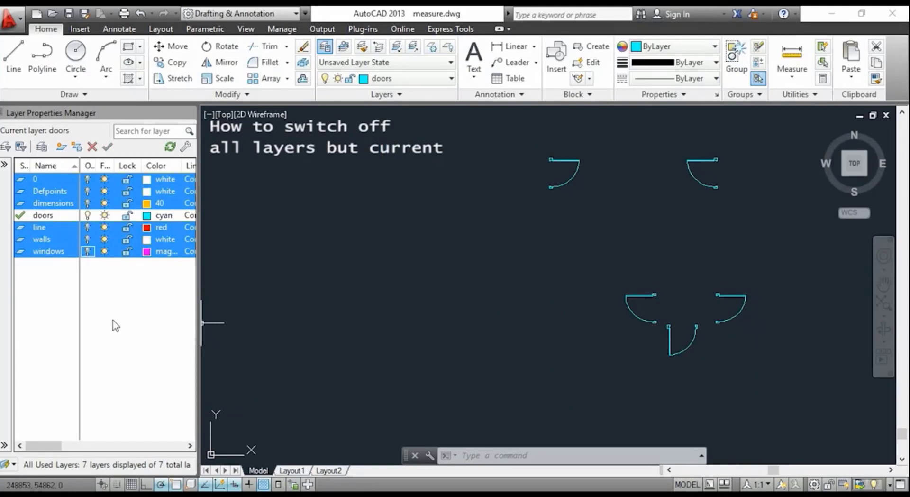
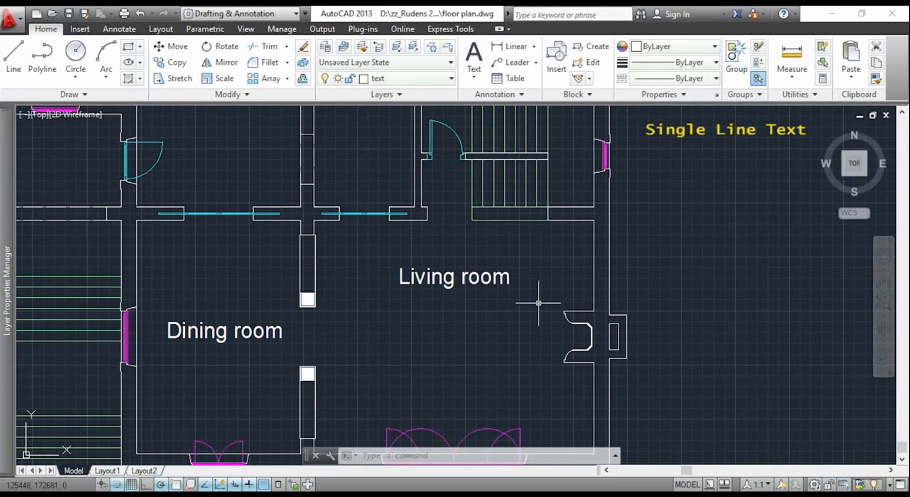
# - Add the single-line text "Living room" horizontally below the existing living room label, with a picked height of about 341
pyautogui.click(477, 78)
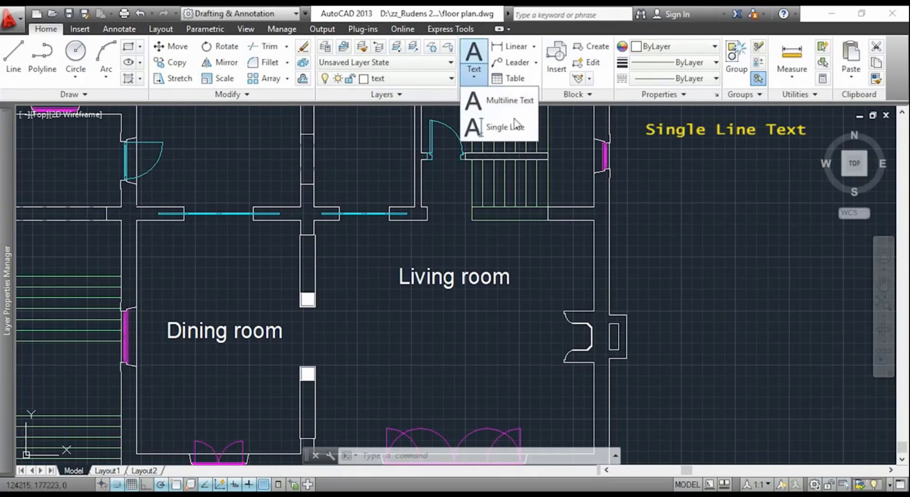
pyautogui.click(524, 136)
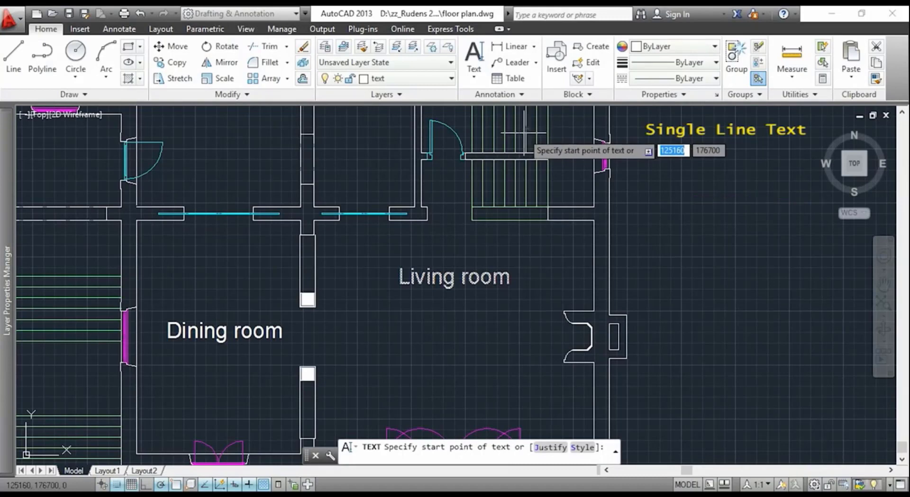
pyautogui.scroll(2, 396, 333)
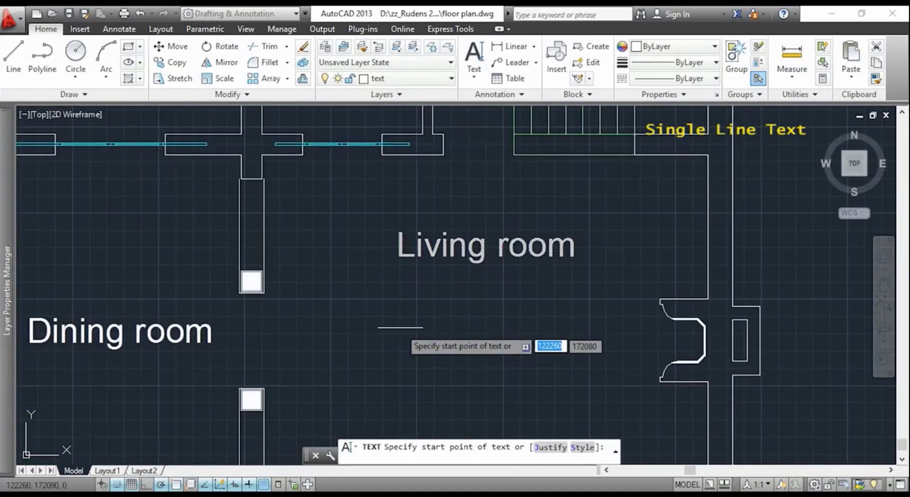
pyautogui.click(401, 313)
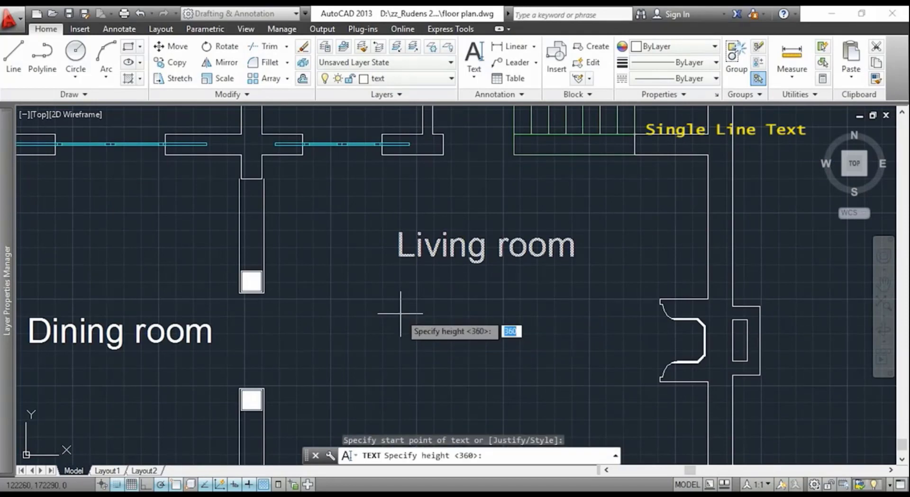
pyautogui.click(401, 285)
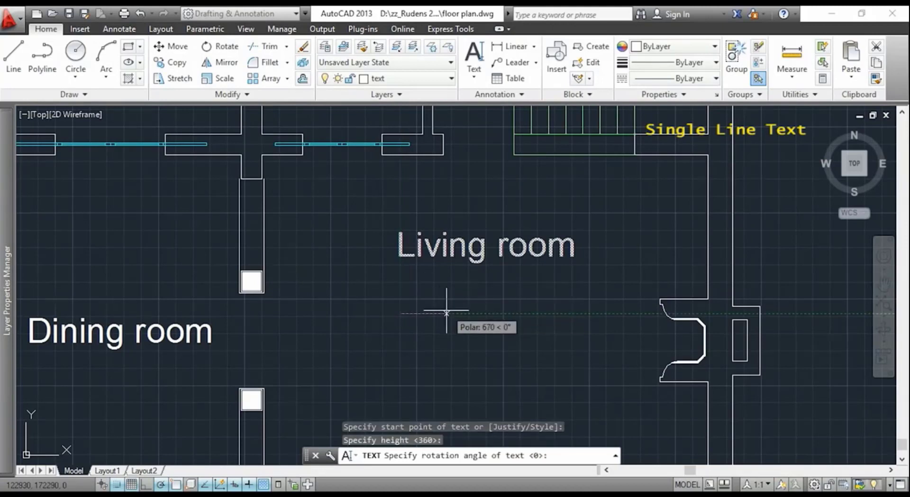
pyautogui.click(559, 312)
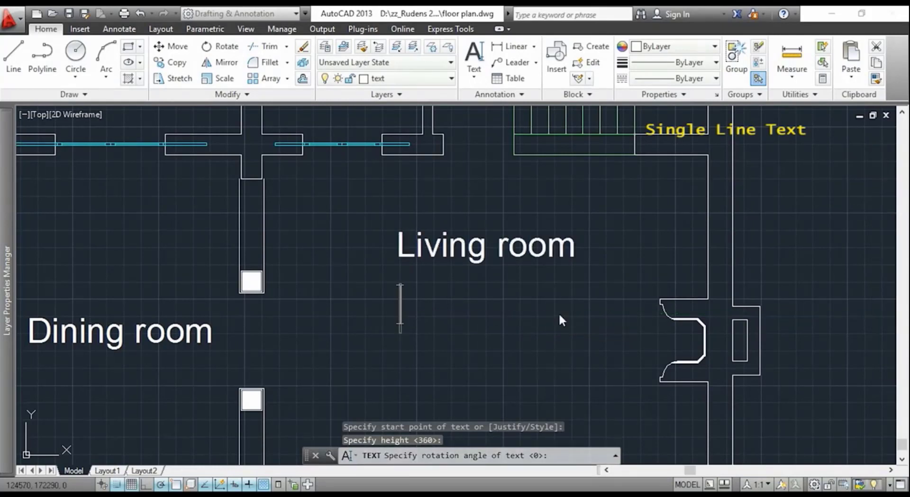
pyautogui.write('L')
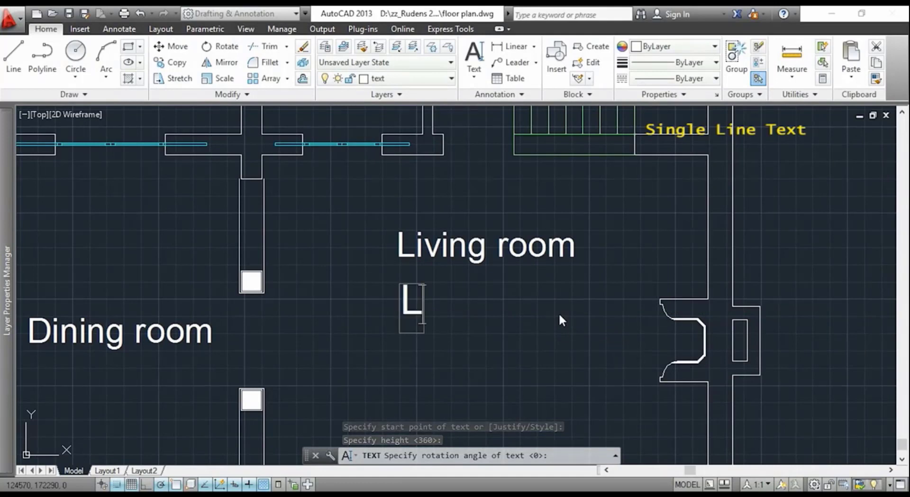
pyautogui.write('iving r')
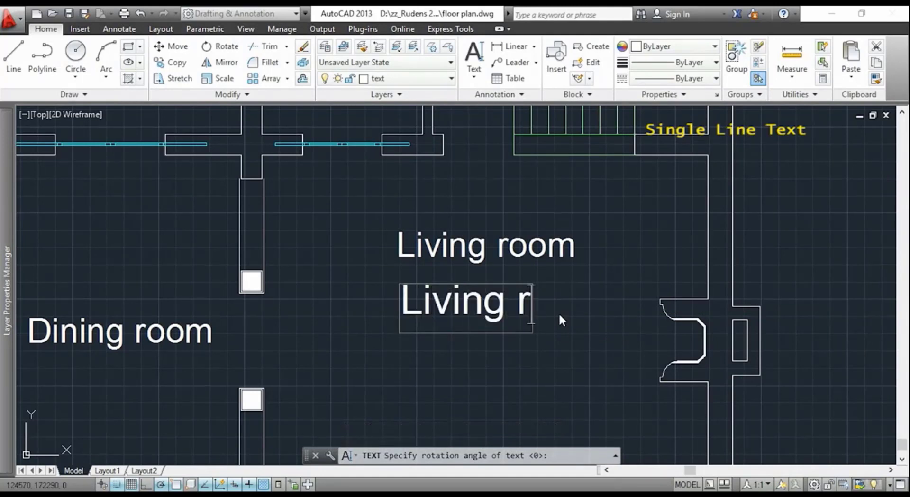
pyautogui.write('oom')
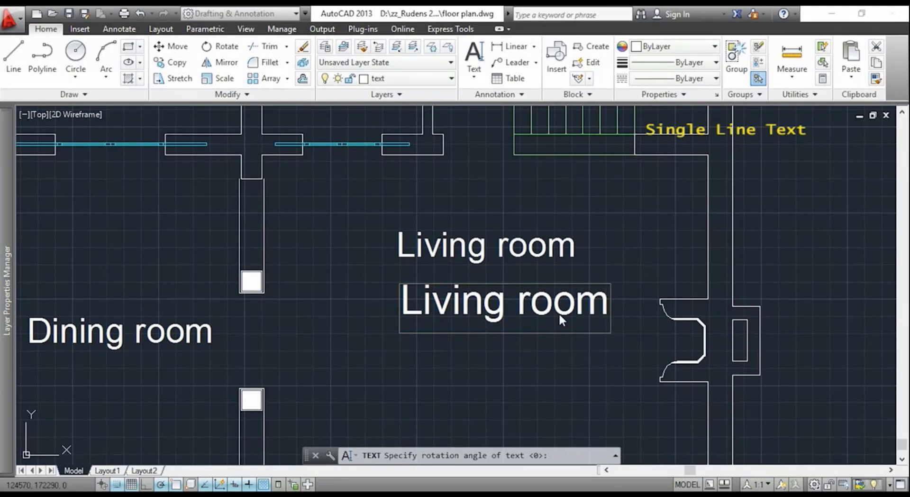
pyautogui.click(635, 290)
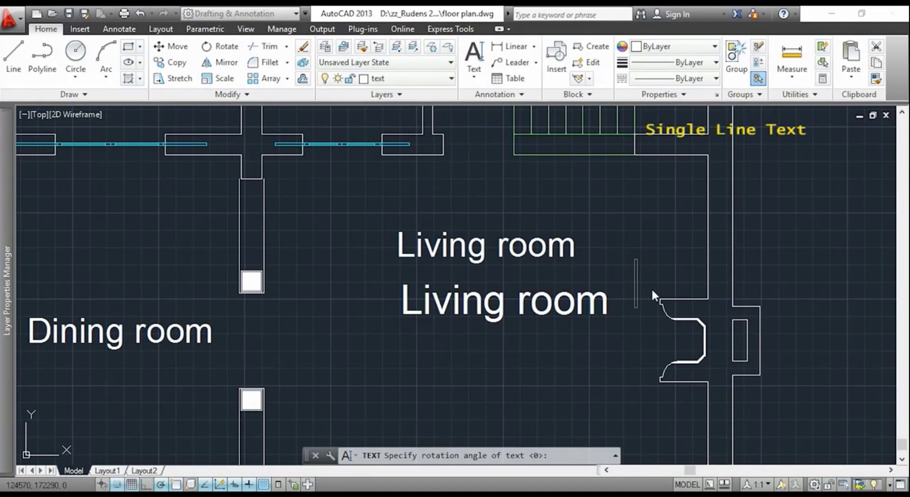
pyautogui.press('Return')
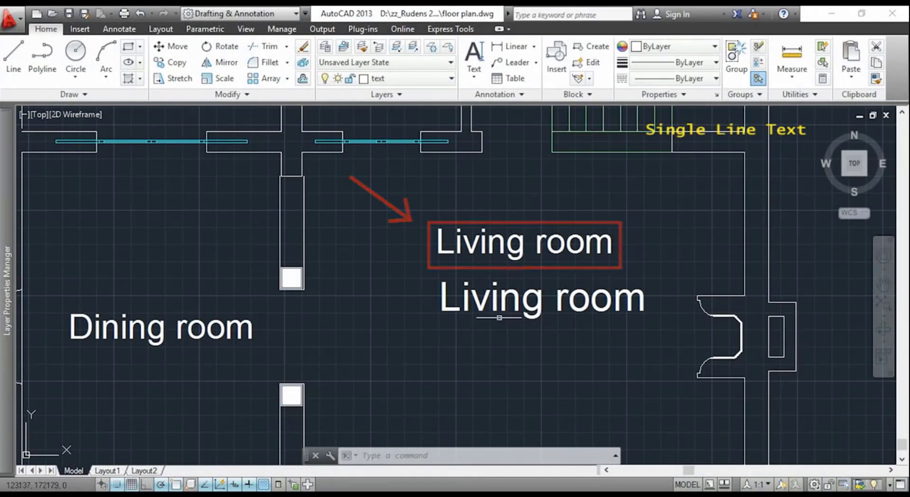
# - Check the text height of the upper Living room label in its quick properties
pyautogui.click(444, 250)
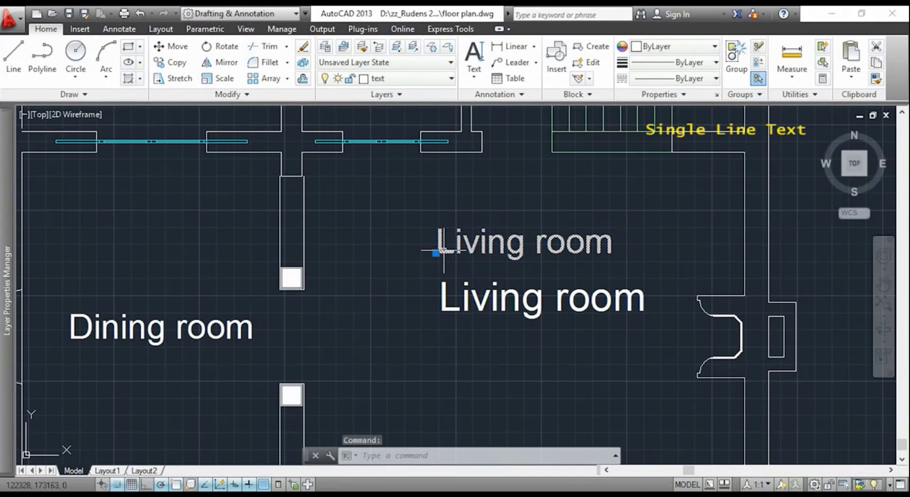
pyautogui.rightClick(435, 252)
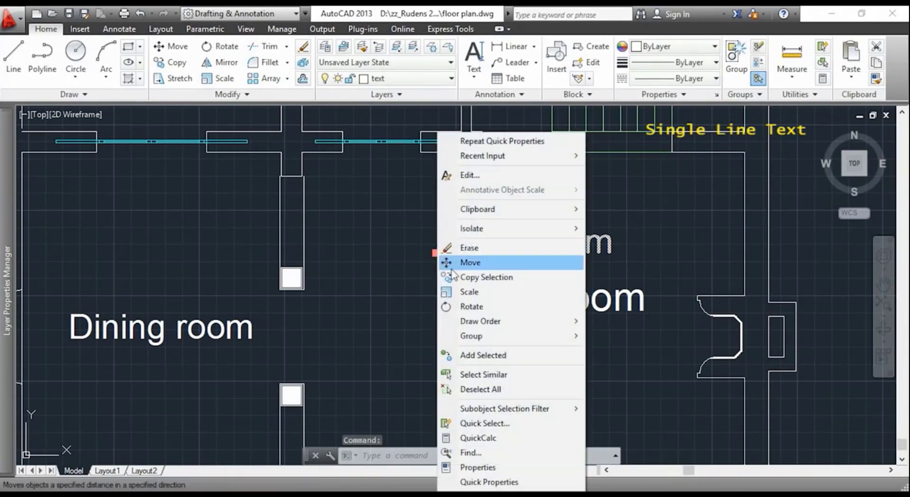
pyautogui.click(517, 482)
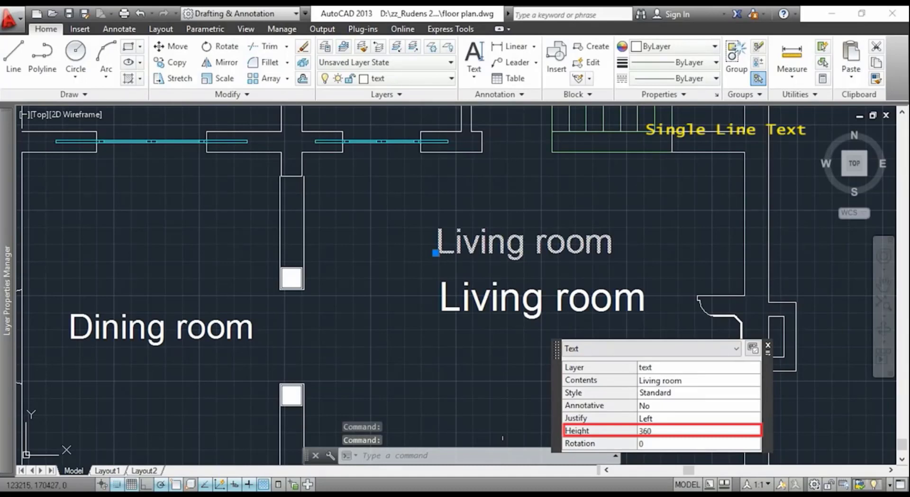
pyautogui.click(768, 345)
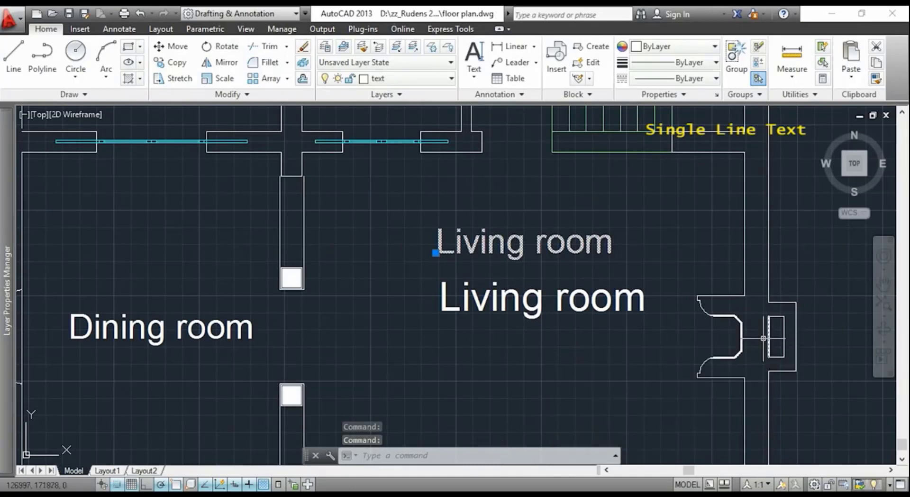
# - Add another horizontal single-line text "Living room" with height 360 below the two existing labels
pyautogui.click(476, 54)
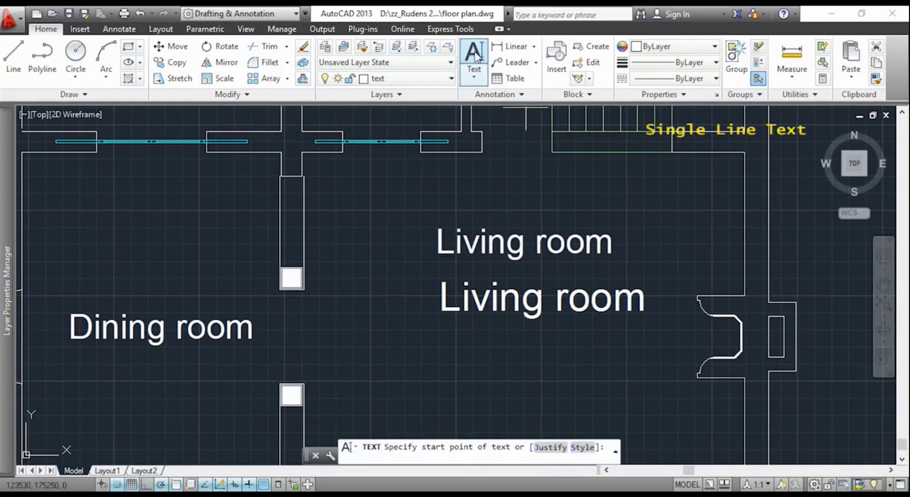
pyautogui.click(446, 352)
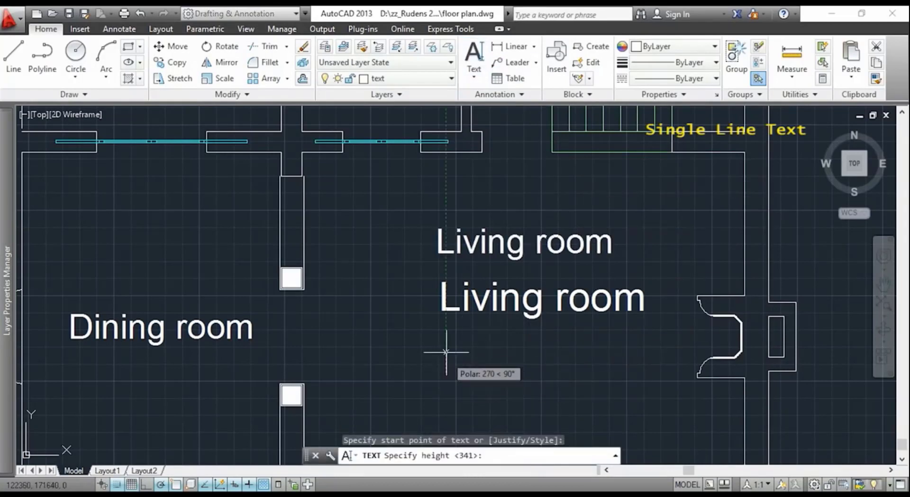
pyautogui.write('360')
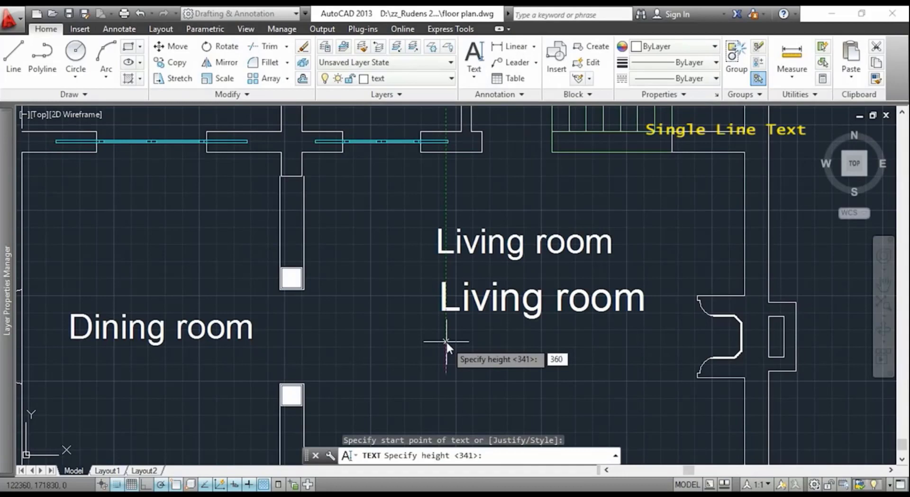
pyautogui.press('Return')
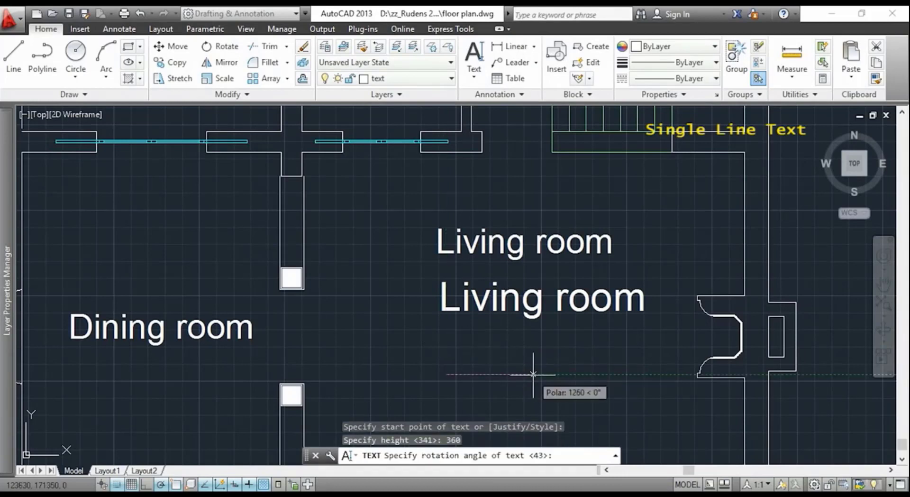
pyautogui.click(535, 374)
pyautogui.write('Livin')
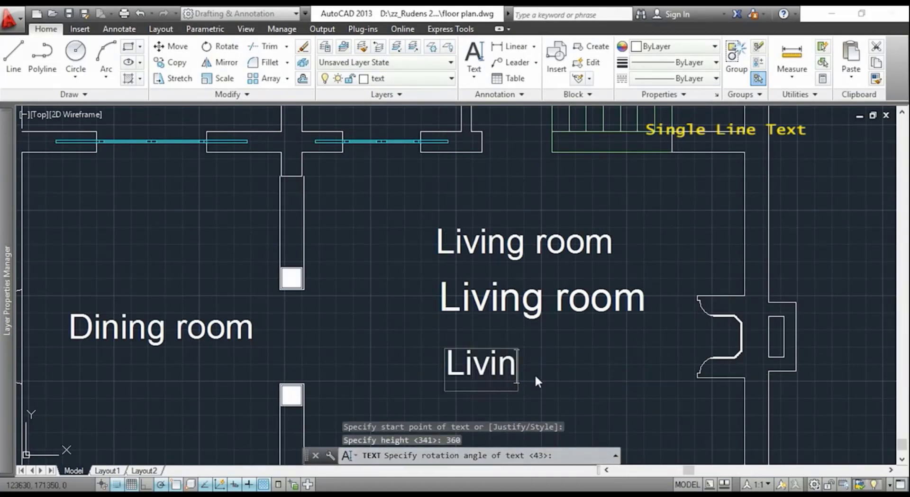
pyautogui.write('g room')
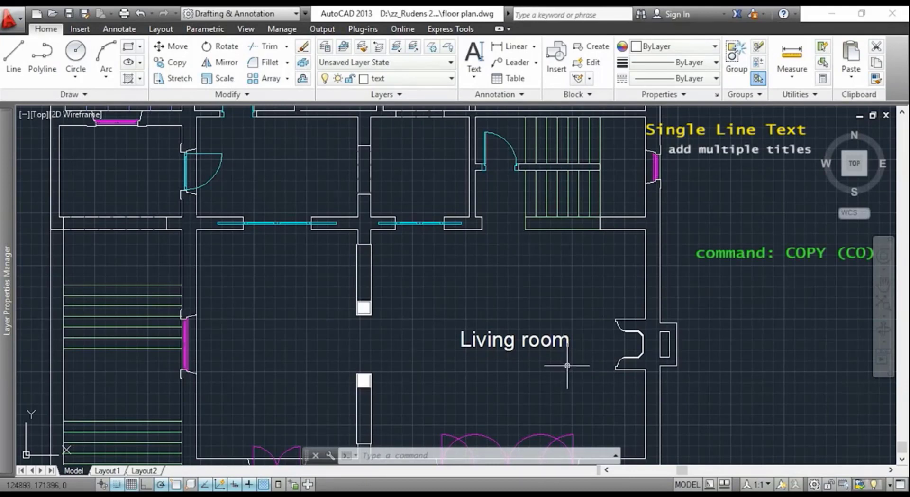
# - Copy the Living room label from its lower-left point into the dining room, hall, bedroom and kitchen areas of the plan
pyautogui.write('CO')
pyautogui.press('Return')
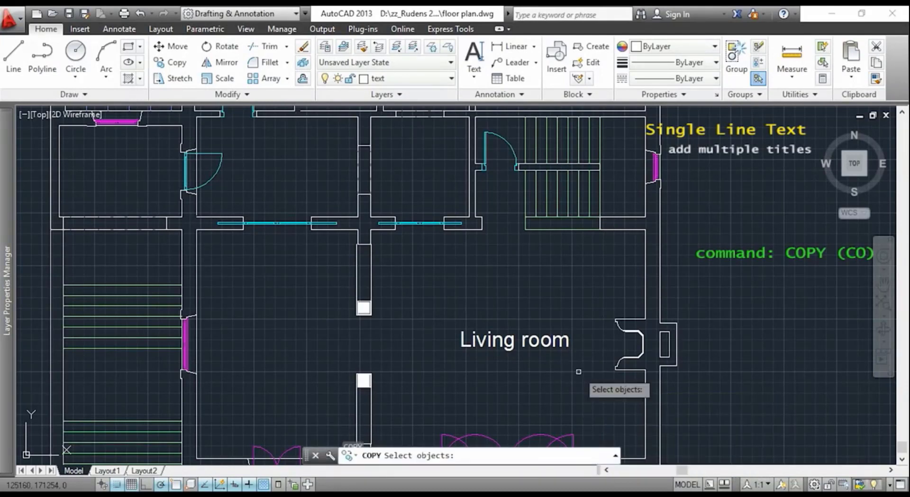
pyautogui.click(538, 339)
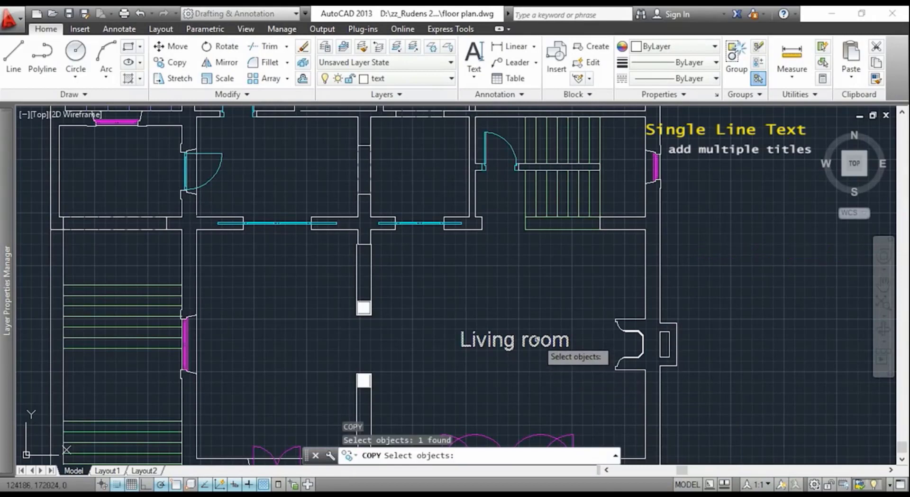
pyautogui.press('Return')
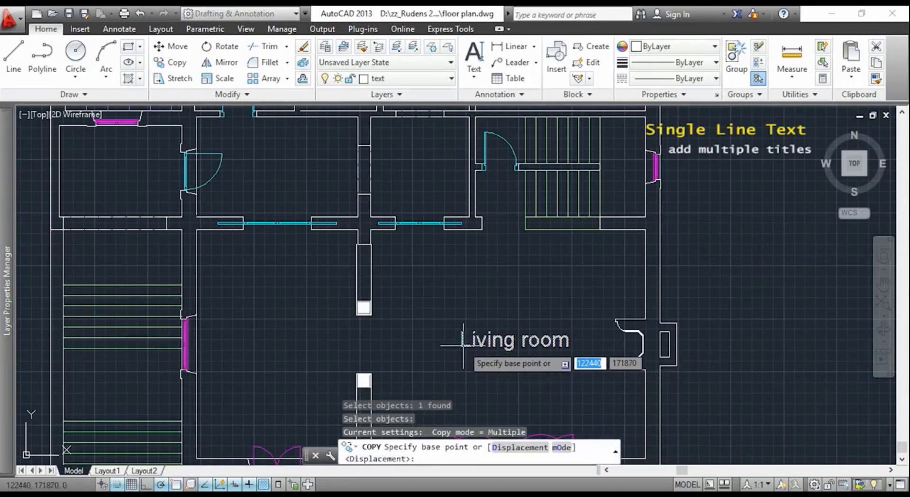
pyautogui.click(461, 345)
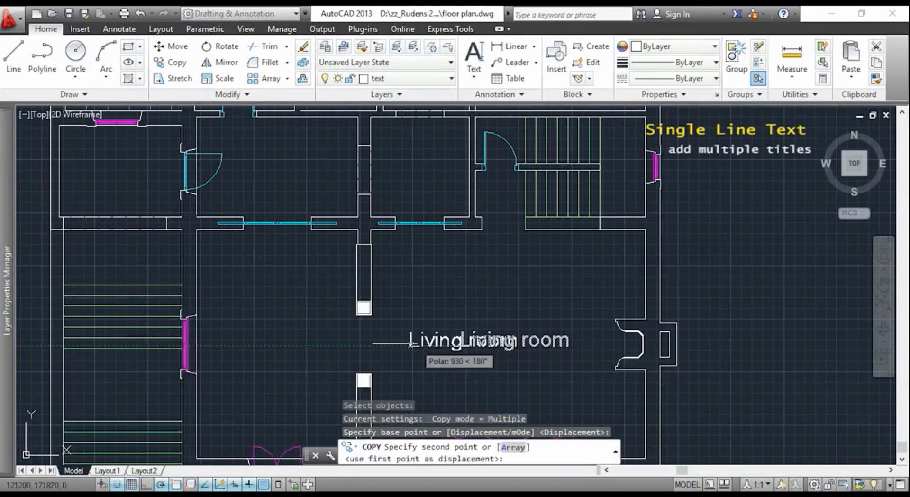
pyautogui.click(230, 346)
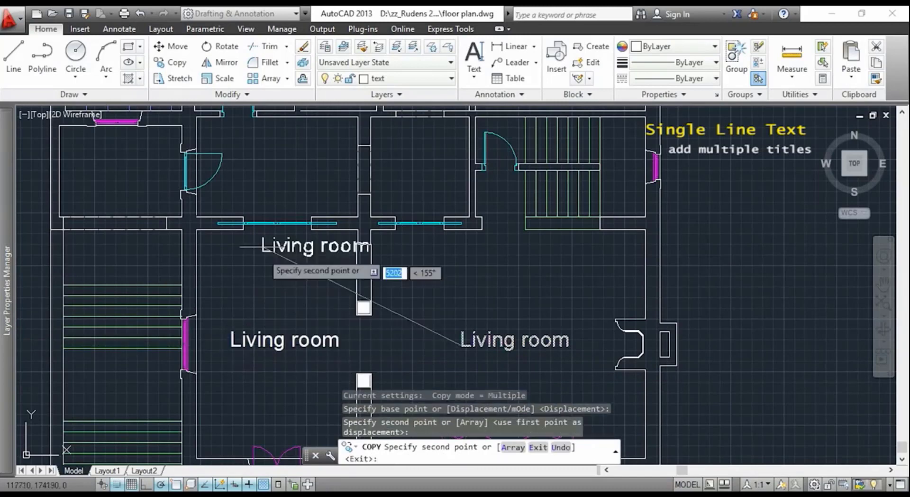
pyautogui.click(234, 171)
pyautogui.moveTo(406, 180); pyautogui.dragTo(380, 333, button='middle')
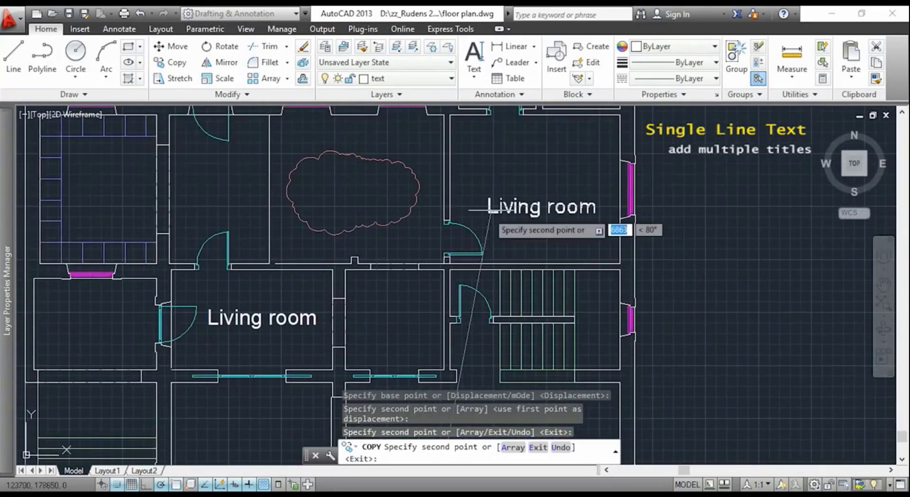
pyautogui.click(497, 179)
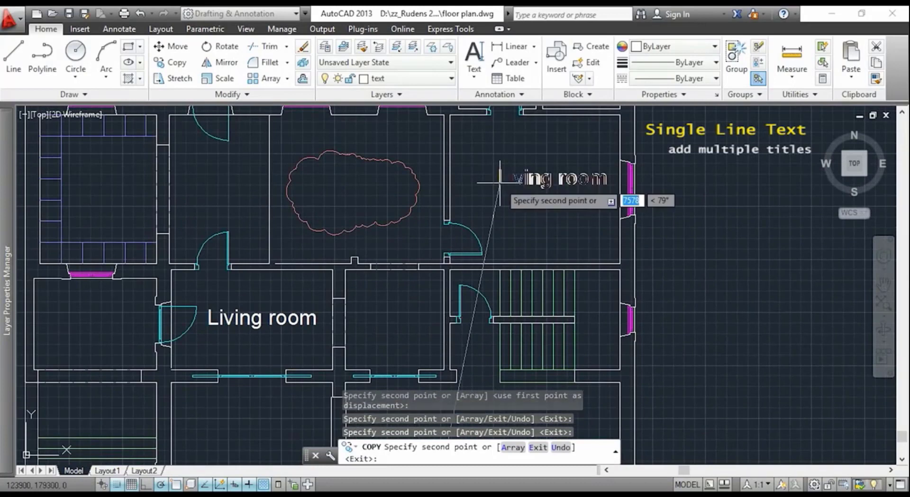
pyautogui.click(103, 189)
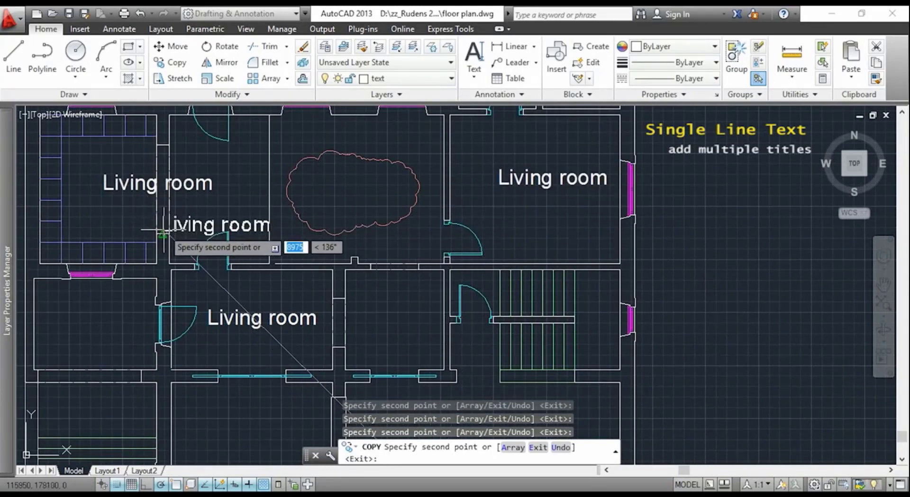
pyautogui.press('Escape')
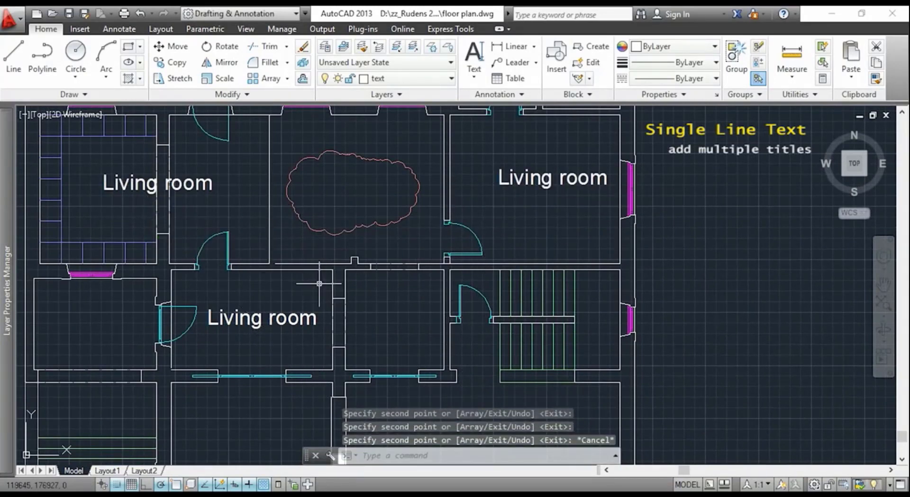
# - Change the copied room labels to "Kitchen", "Bedroom", "Hall" and "Dinning room"
pyautogui.doubleClick(210, 186)
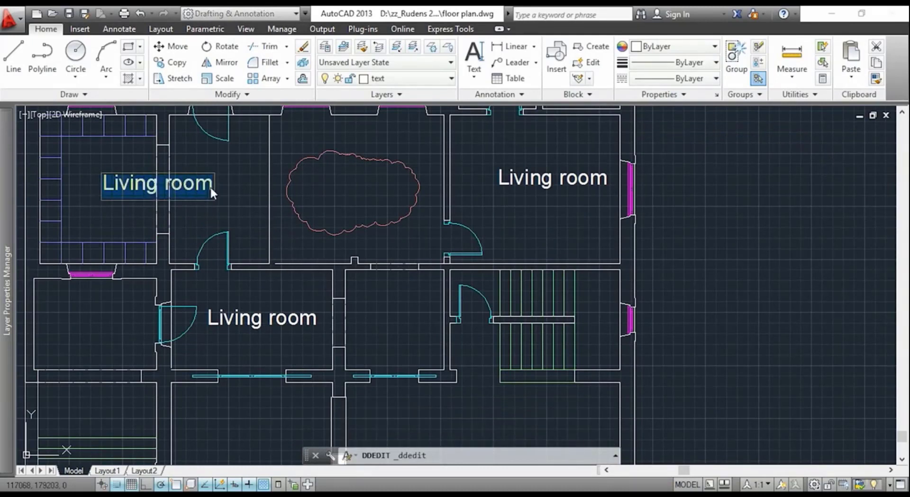
pyautogui.write('Kitchen')
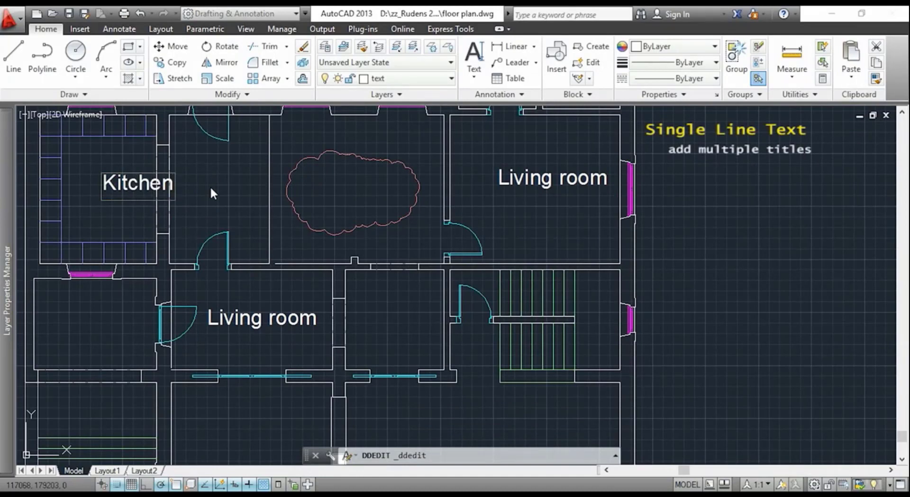
pyautogui.press('Return')
pyautogui.click(317, 323)
pyautogui.write('Hall')
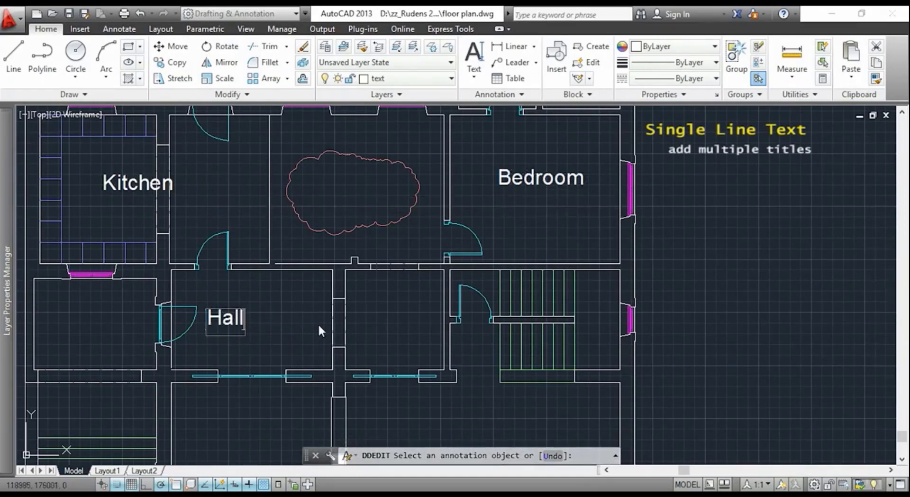
pyautogui.press('Return')
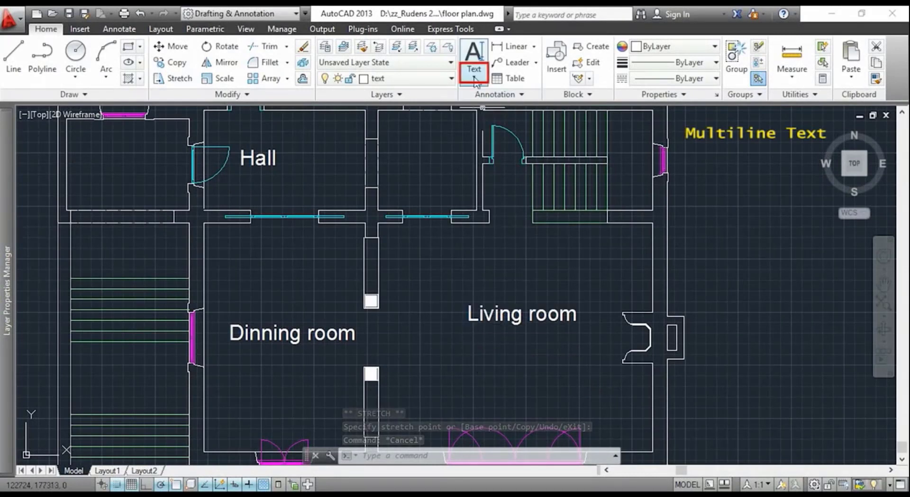
# - Draw a multiline text frame with a diagonal of about 4124 below the Living room label
pyautogui.click(475, 80)
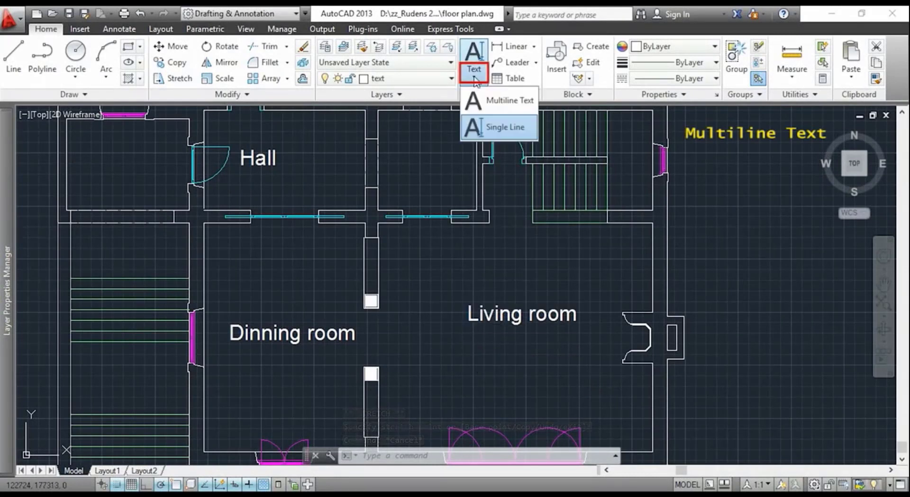
pyautogui.click(495, 101)
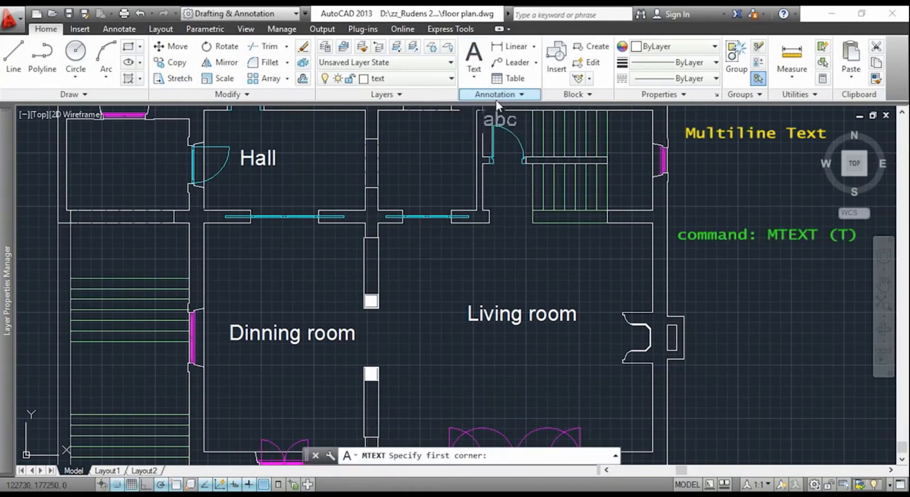
pyautogui.click(444, 346)
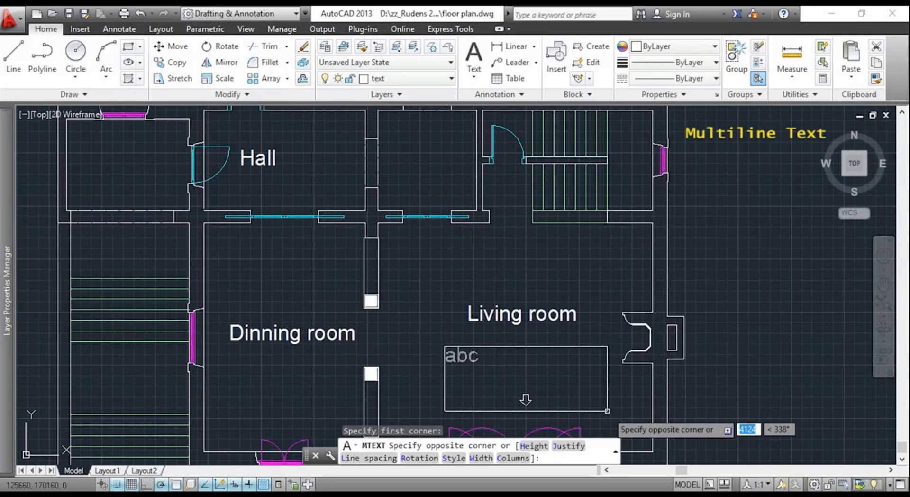
pyautogui.click(607, 411)
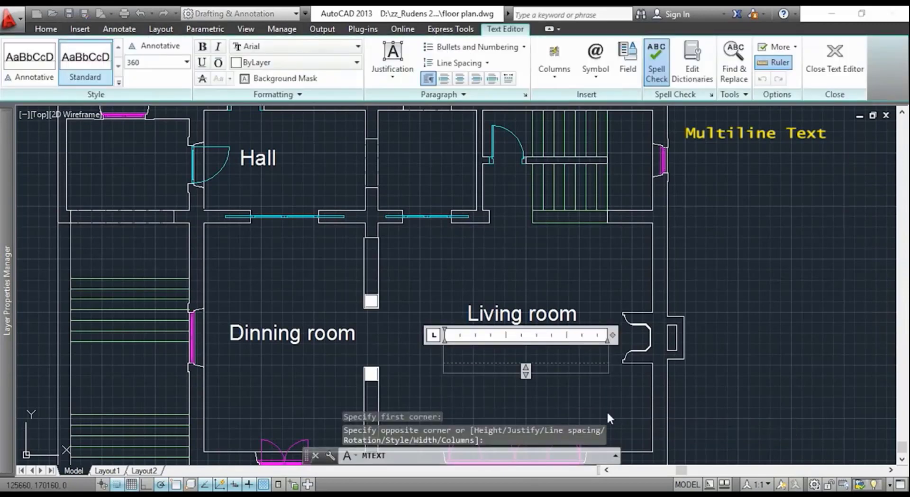
# - Enter "Thanks for watching this video." followed by "Subsc" in the multiline text frame
pyautogui.scroll(2, 606, 410)
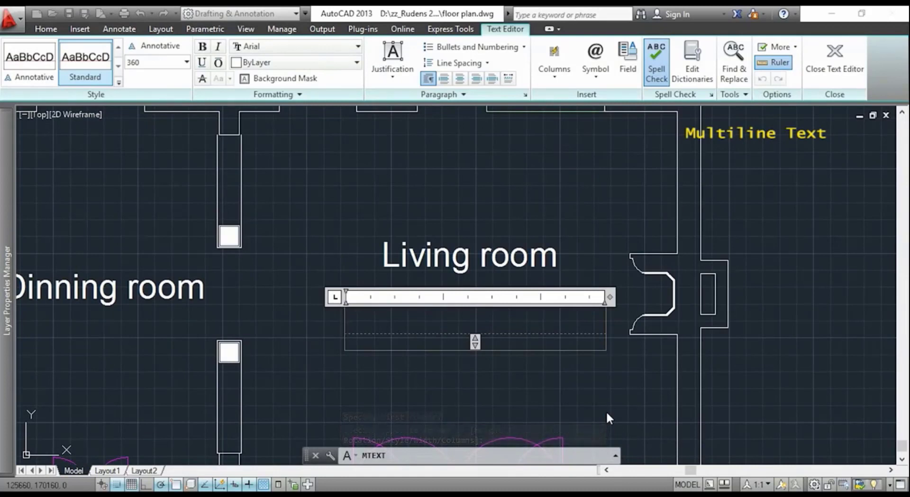
pyautogui.write('Thank')
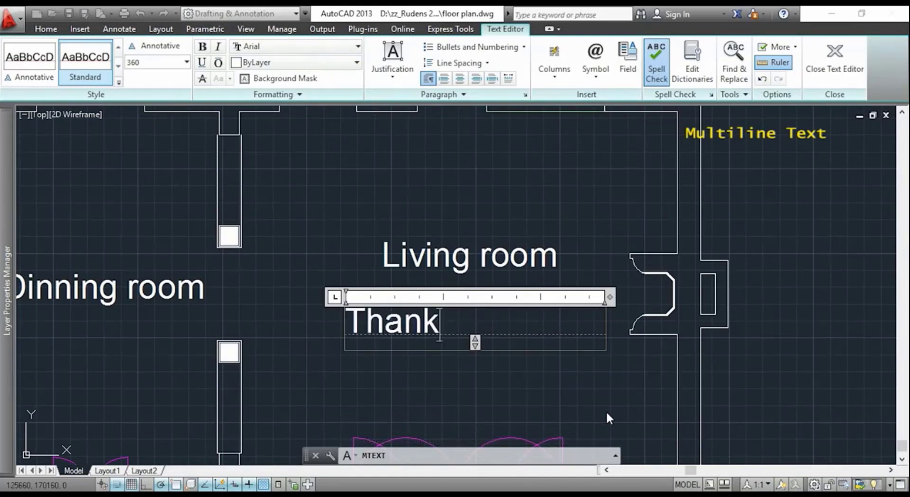
pyautogui.write('s for wa')
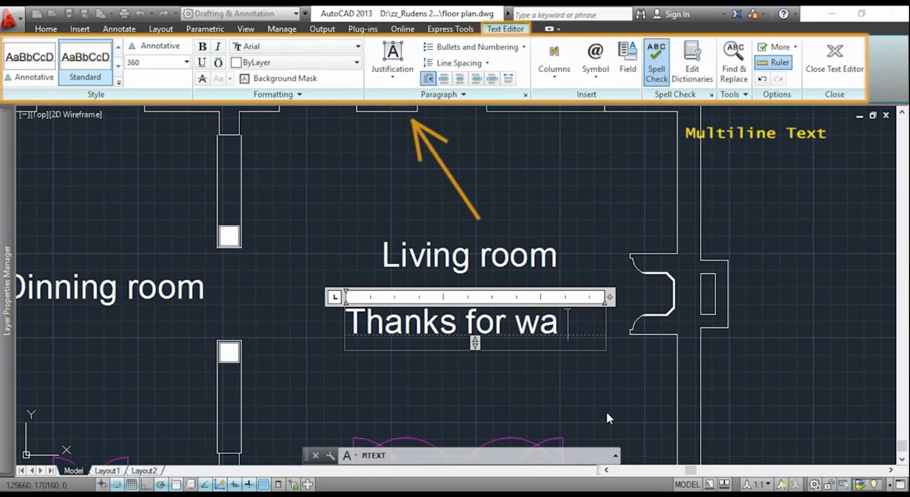
pyautogui.write('tching')
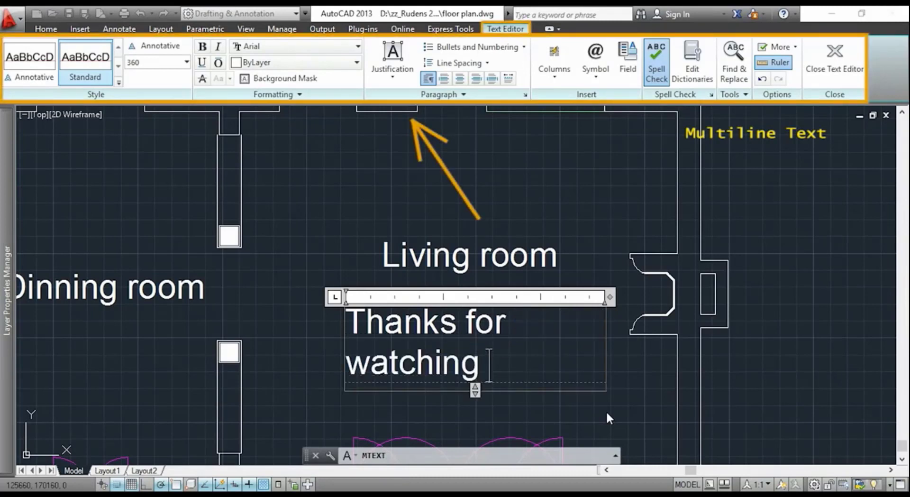
pyautogui.write(' this vi')
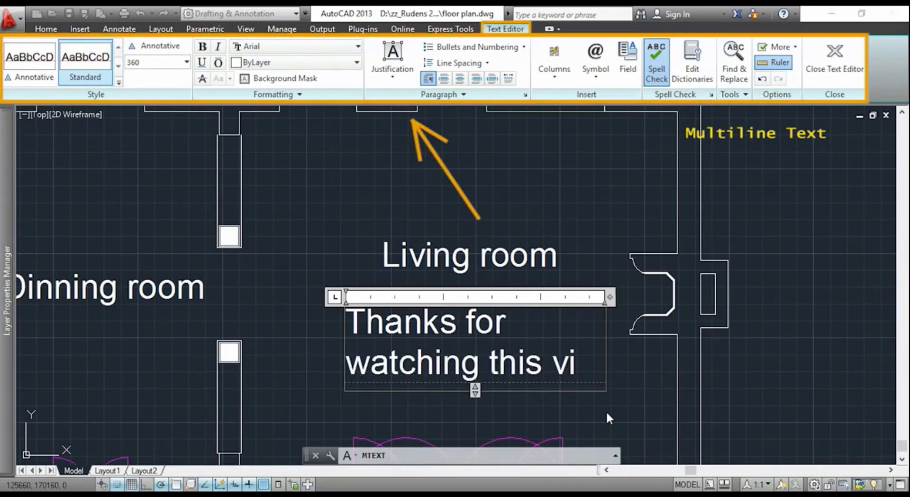
pyautogui.write('deo')
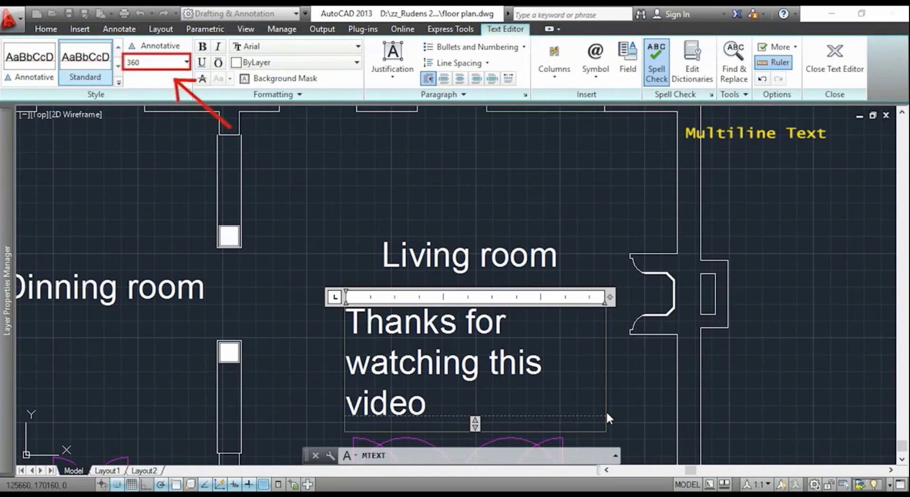
pyautogui.write('.')
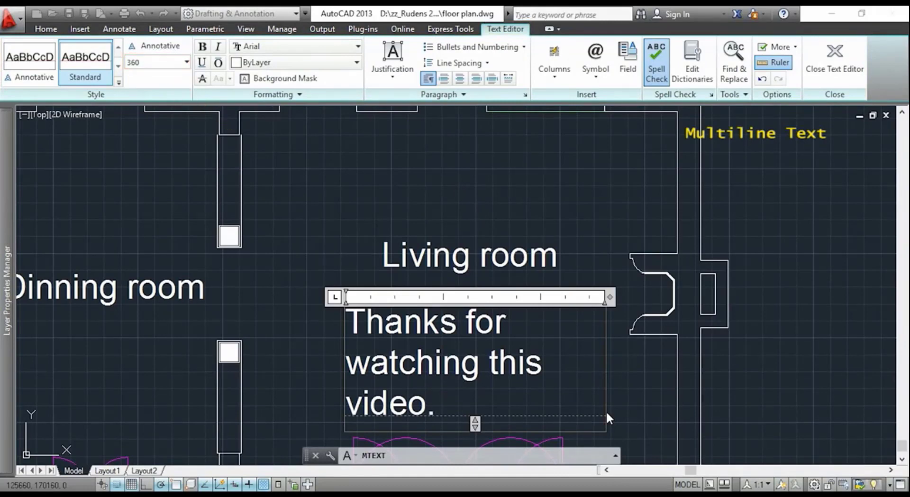
pyautogui.write(' Subsc')
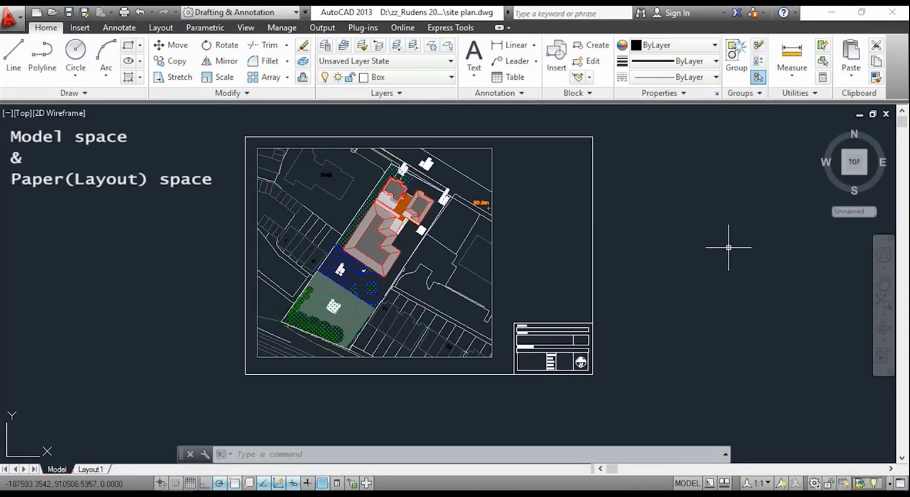
# - Open Layout1 of the site plan and shrink its viewport by stretching the upper-left corner inward
pyautogui.click(100, 470)
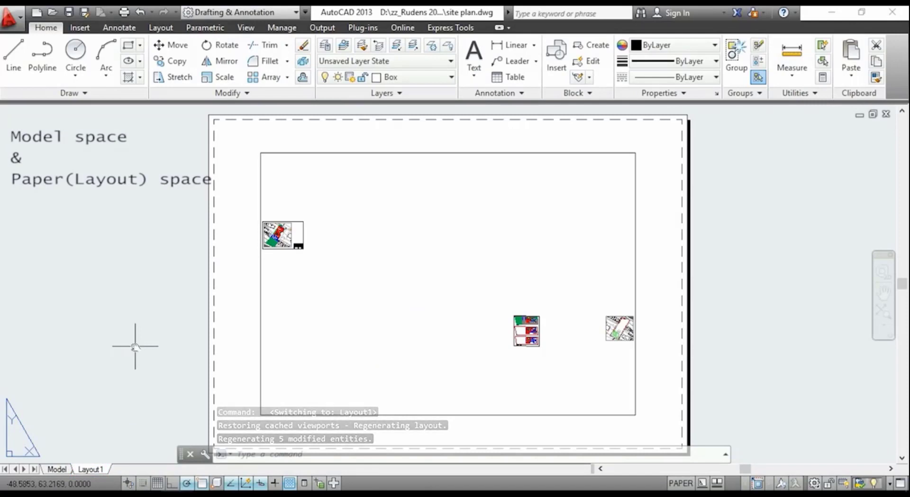
pyautogui.moveTo(135, 346); pyautogui.dragTo(154, 335, button='middle')
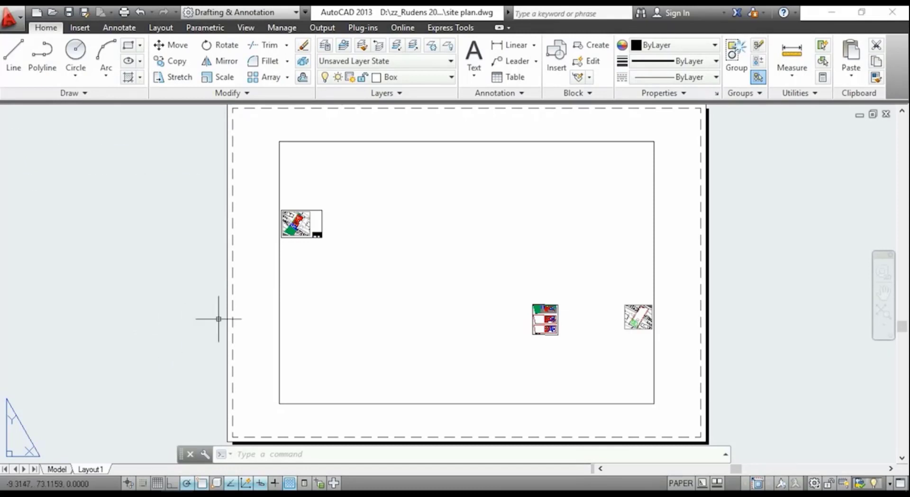
pyautogui.moveTo(279, 296)
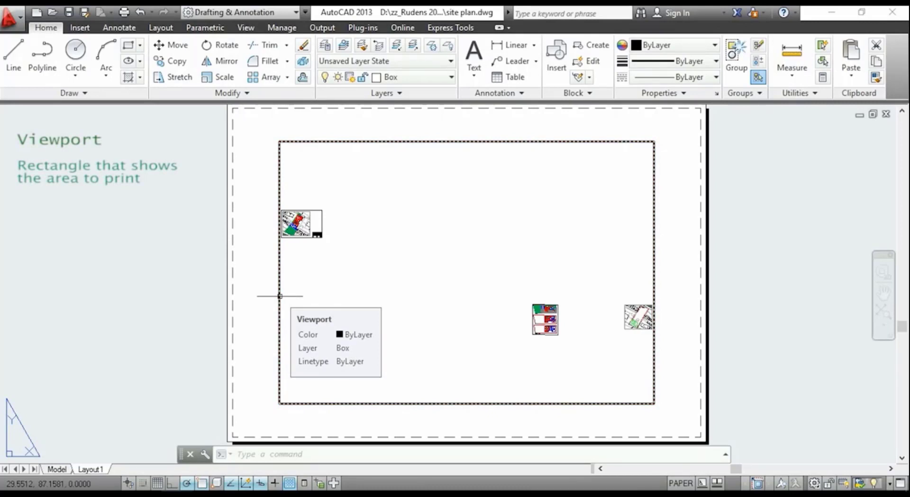
pyautogui.click(280, 296)
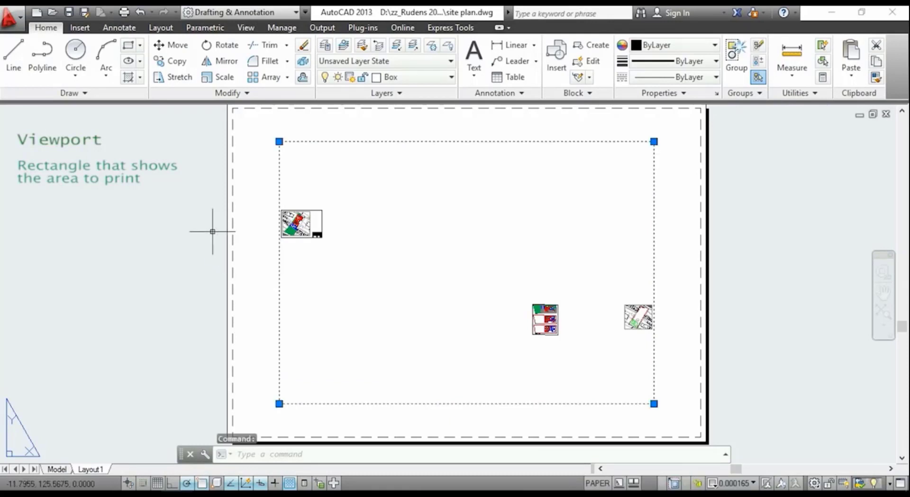
pyautogui.click(279, 142)
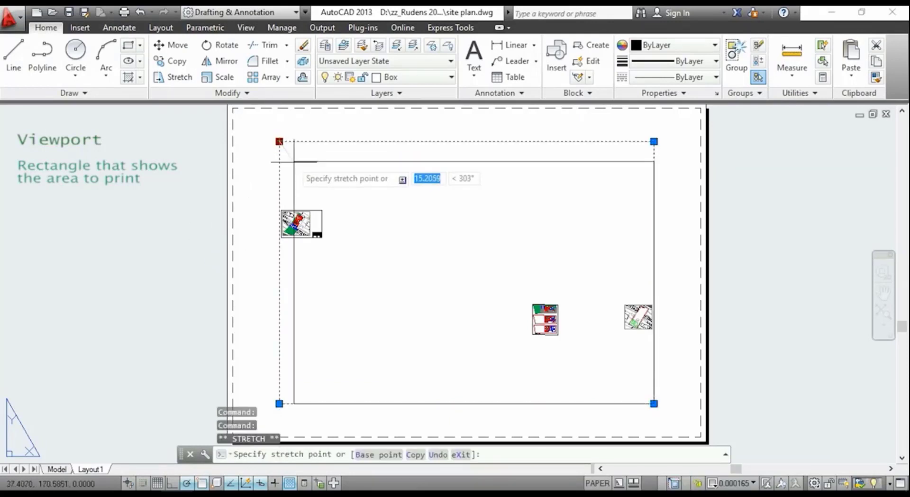
pyautogui.click(304, 173)
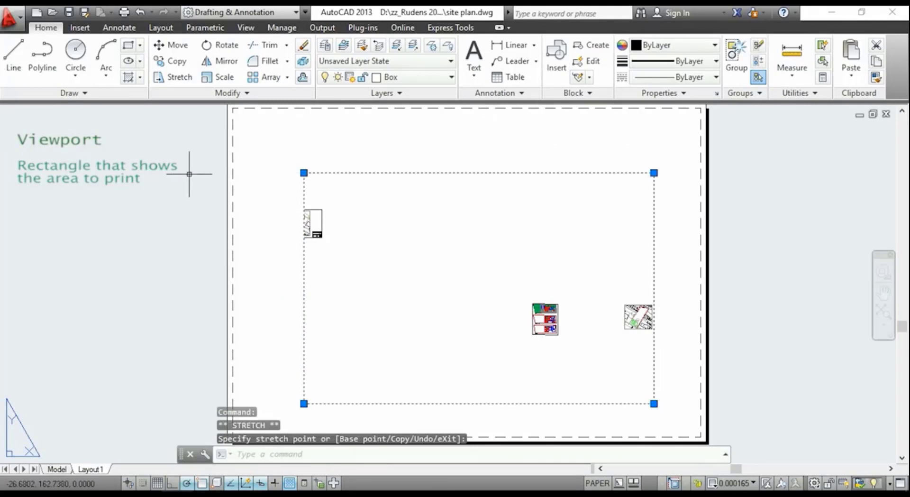
pyautogui.press('Escape')
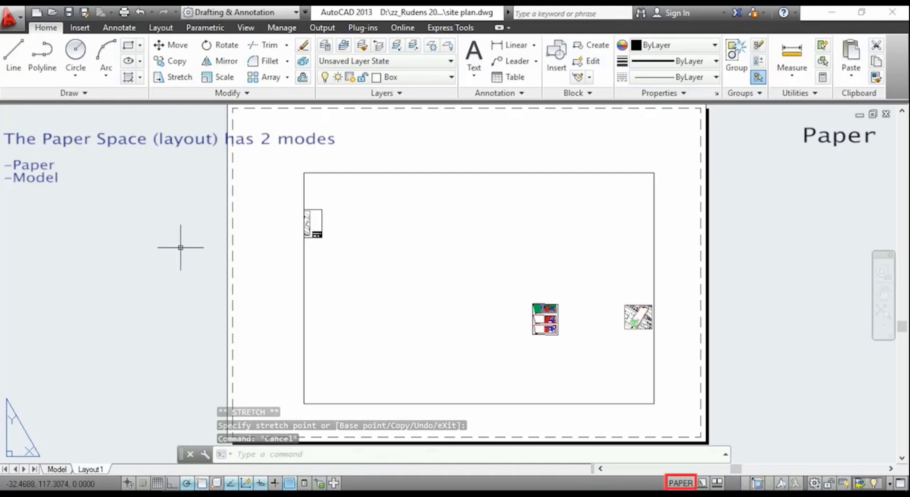
pyautogui.scroll(-2, 200, 251)
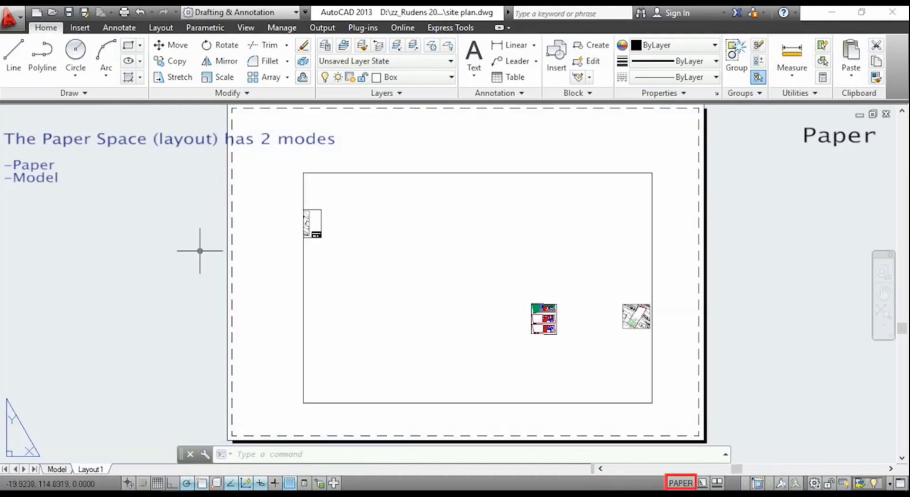
pyautogui.scroll(3, 199, 251)
pyautogui.scroll(-2, 199, 251)
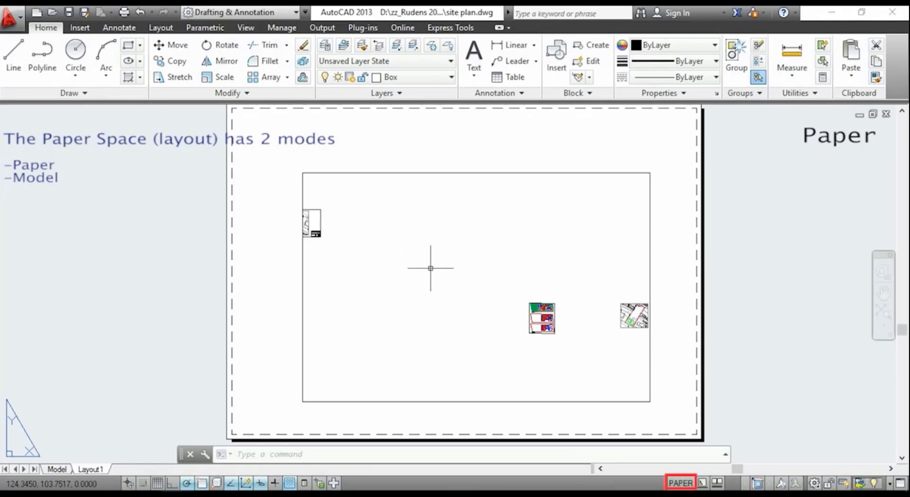
pyautogui.moveTo(445, 270); pyautogui.dragTo(398, 273, button='middle')
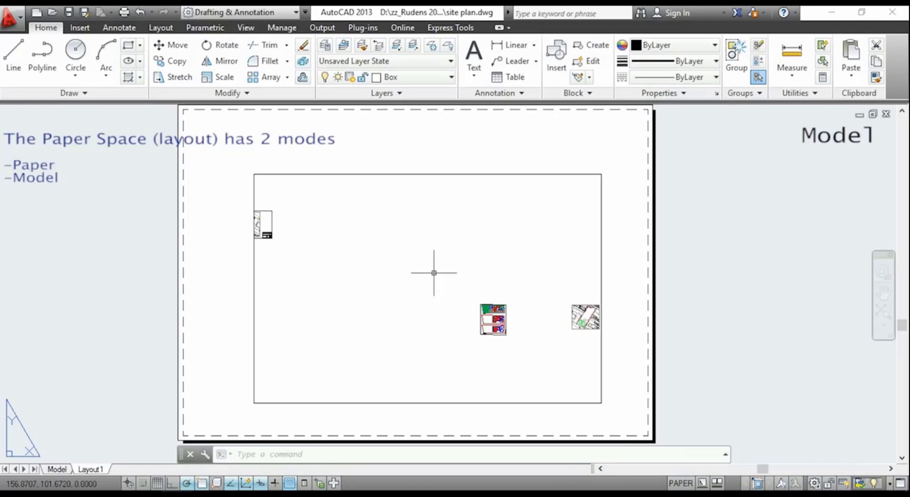
# - Activate model space inside the Layout1 viewport and zoom the drawing in and out within it
pyautogui.doubleClick(433, 272)
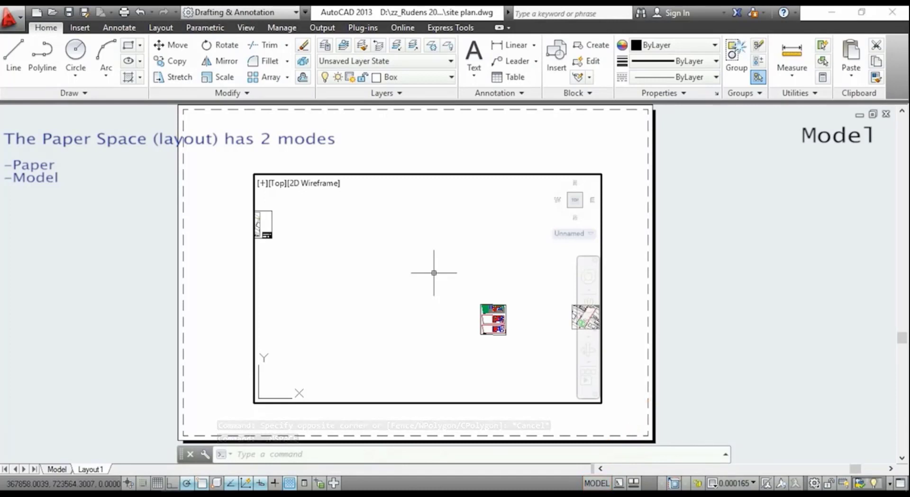
pyautogui.scroll(2, 434, 272)
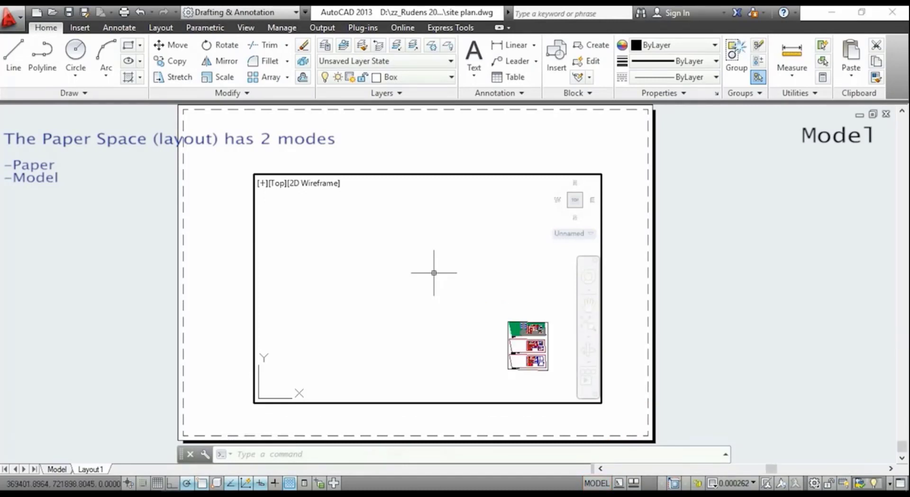
pyautogui.scroll(-2, 434, 273)
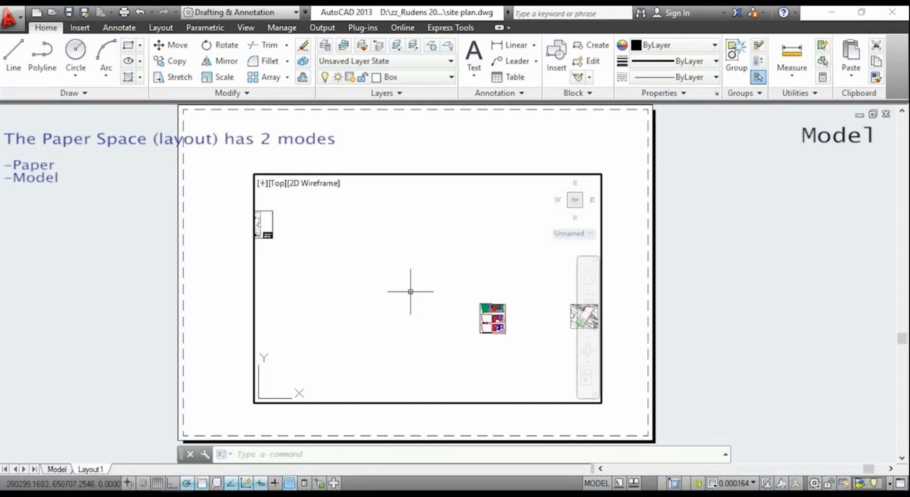
pyautogui.scroll(-2, 411, 292)
pyautogui.scroll(2, 411, 292)
pyautogui.scroll(-2, 411, 291)
pyautogui.scroll(2, 410, 291)
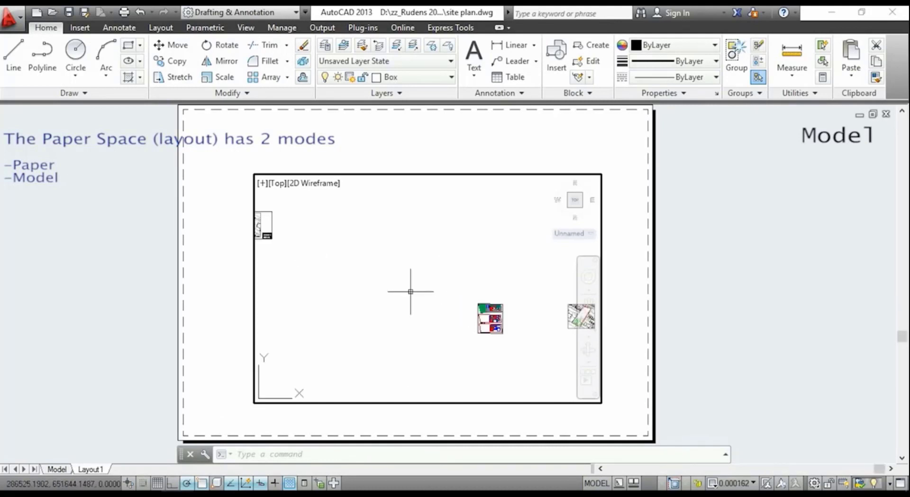
# - Frame the coloured site plan sheet inside the viewport and set the viewport scale to 1:200
pyautogui.moveTo(361, 282); pyautogui.dragTo(504, 311, button='middle')
pyautogui.scroll(2, 430, 277)
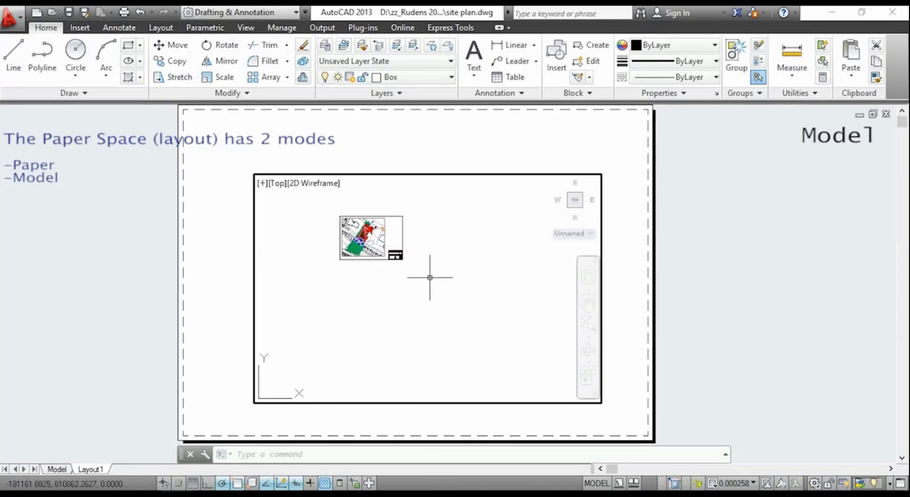
pyautogui.scroll(2, 430, 277)
pyautogui.moveTo(431, 278)
pyautogui.mouseDown(button='middle')
pyautogui.moveTo(494, 327)
pyautogui.moveTo(534, 336)
pyautogui.mouseUp(button='middle')
pyautogui.scroll(2, 534, 334)
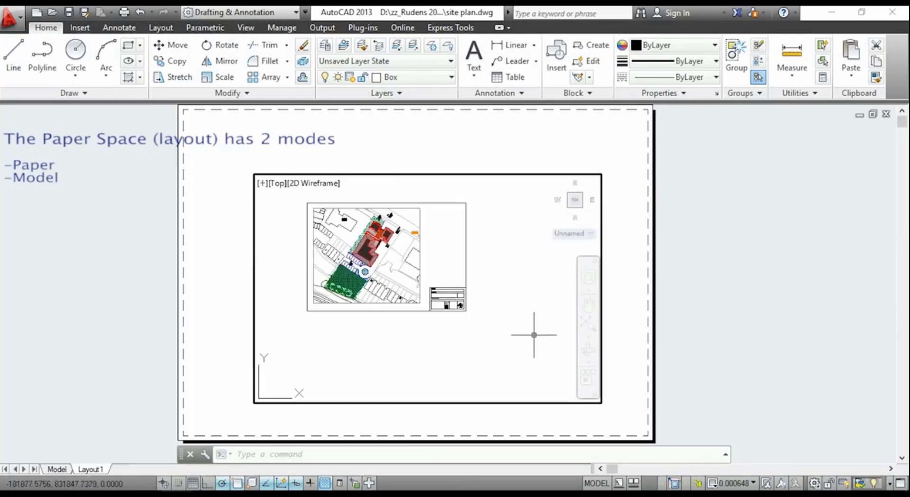
pyautogui.scroll(2, 506, 305)
pyautogui.moveTo(506, 305); pyautogui.dragTo(595, 350, button='middle')
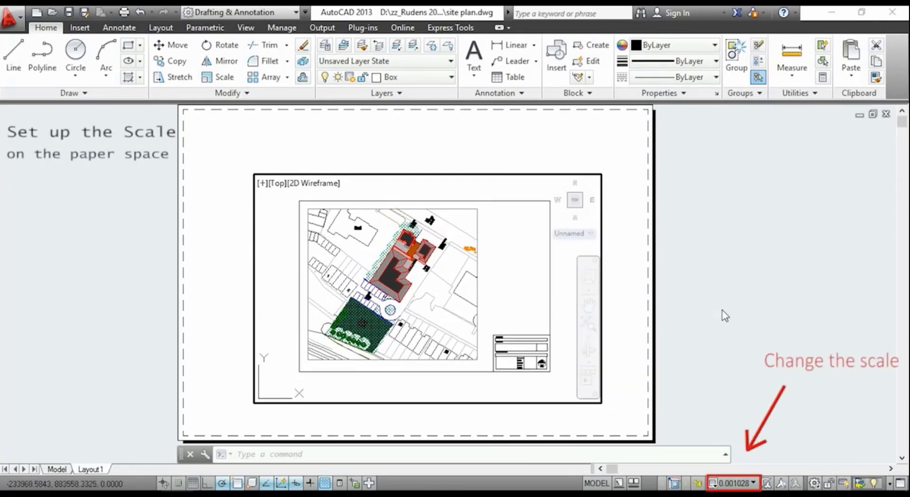
pyautogui.click(743, 483)
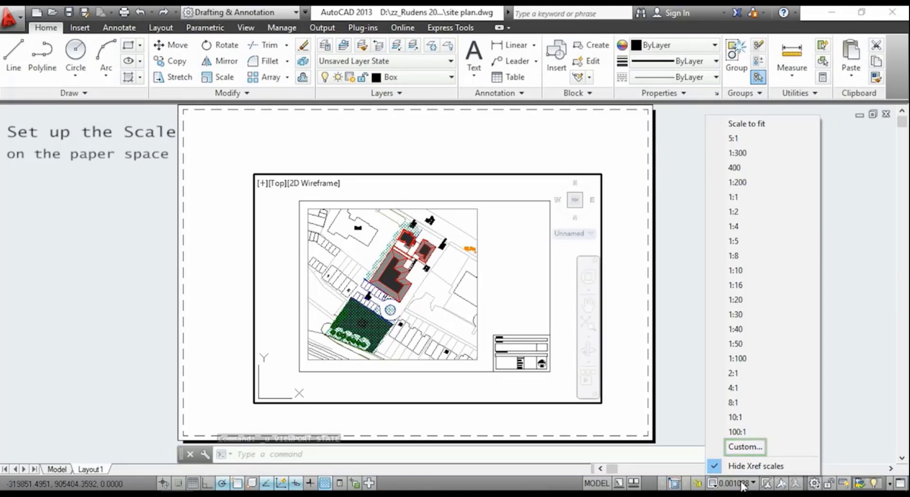
pyautogui.click(757, 190)
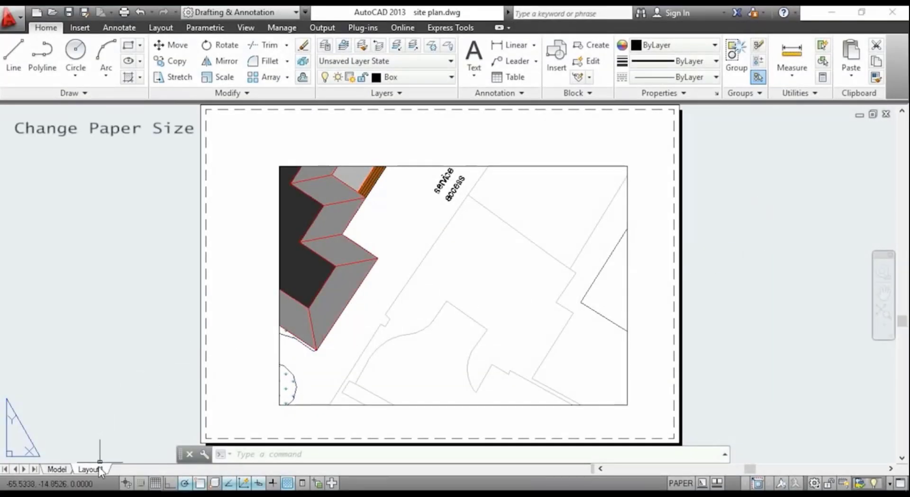
# - Modify the page setup of Layout1 to use the DWG To PDF.pc3 plotter
pyautogui.rightClick(95, 472)
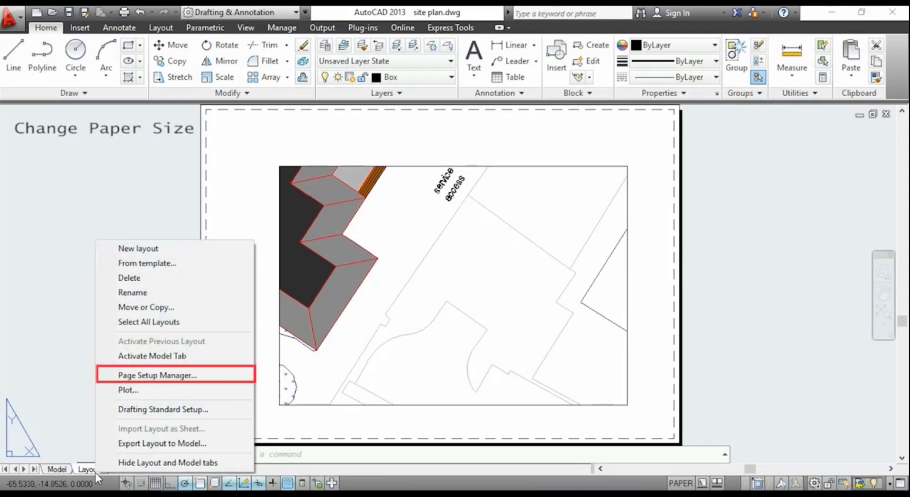
pyautogui.click(207, 382)
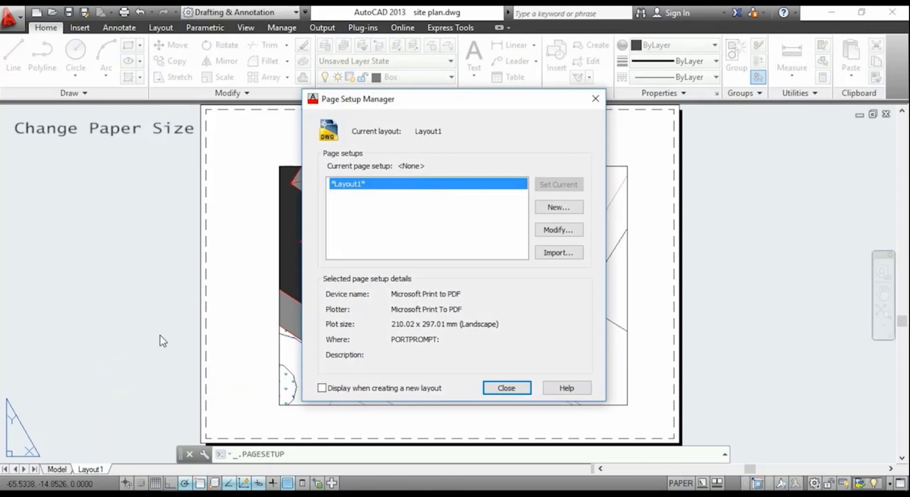
pyautogui.click(567, 231)
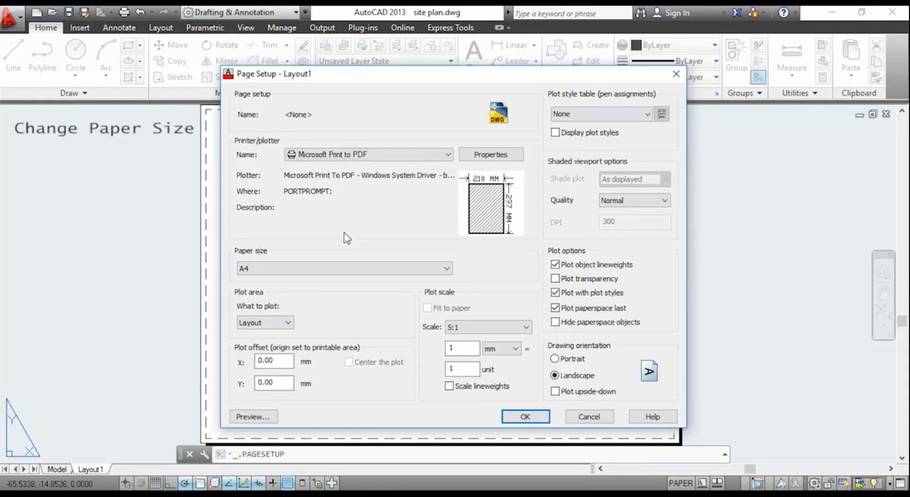
pyautogui.click(445, 156)
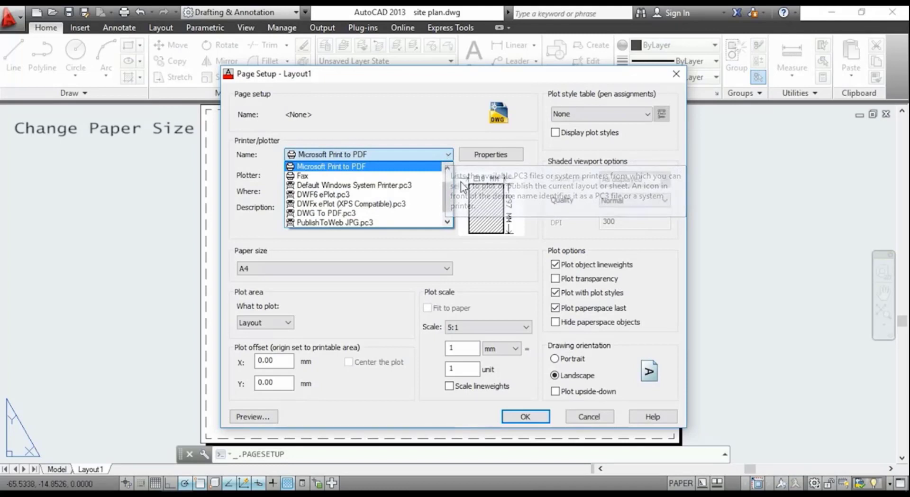
pyautogui.moveTo(448, 197); pyautogui.dragTo(447, 201)
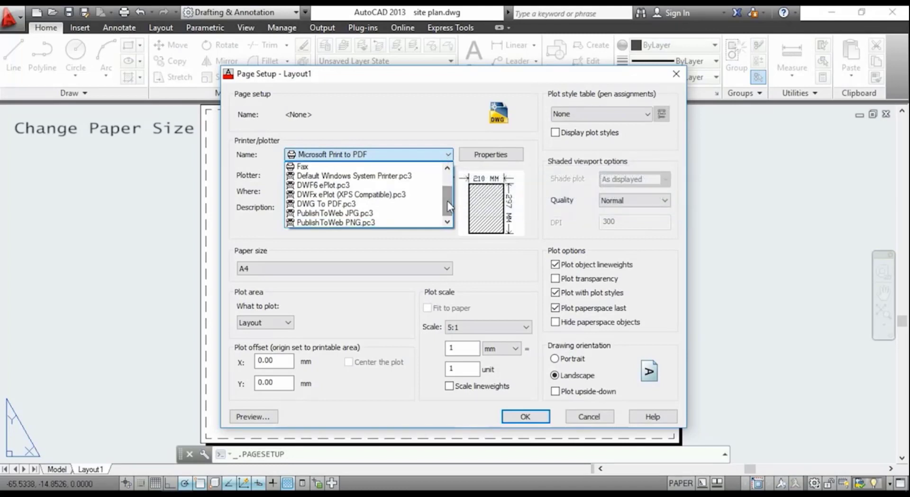
pyautogui.click(374, 204)
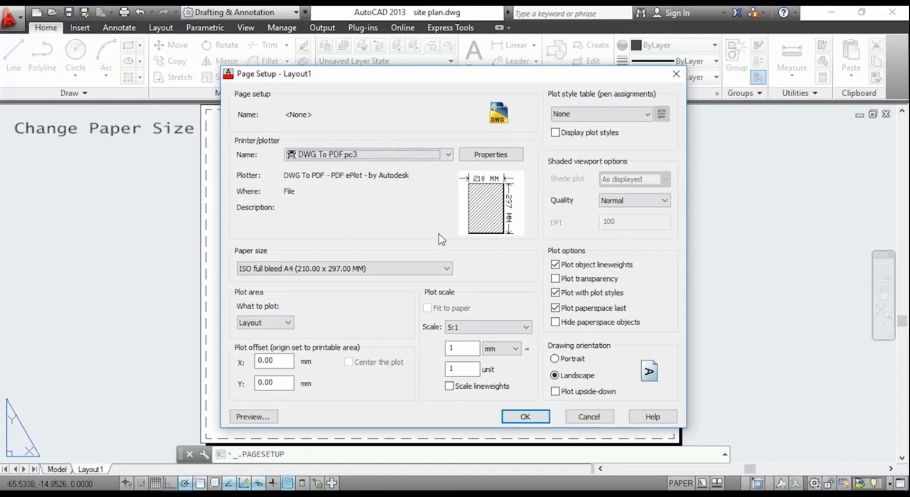
# - Set the Layout1 paper size to ISO full bleed A1 (841.00 x 594.00 MM) and finish the page setup
pyautogui.click(446, 269)
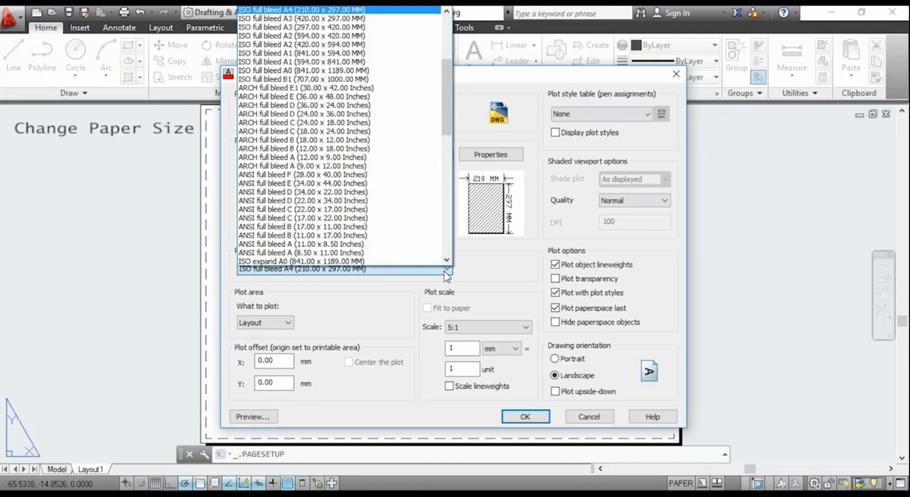
pyautogui.moveTo(449, 119); pyautogui.dragTo(451, 78)
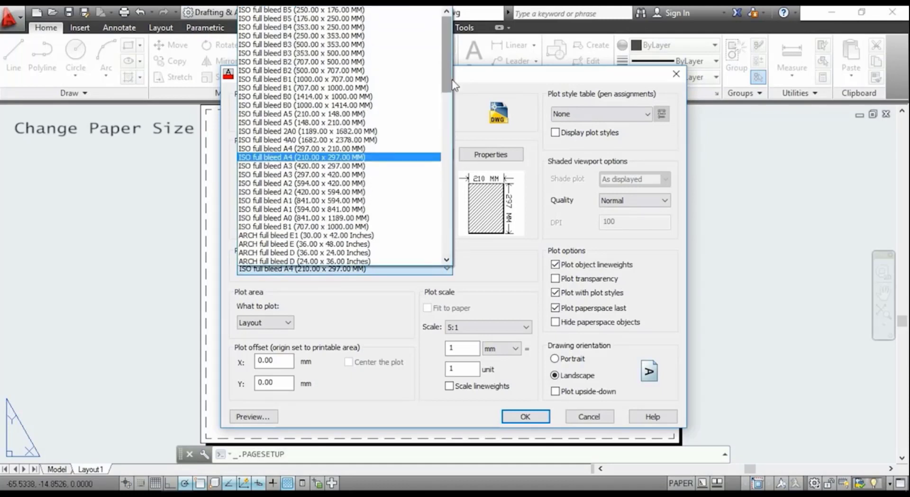
pyautogui.click(401, 201)
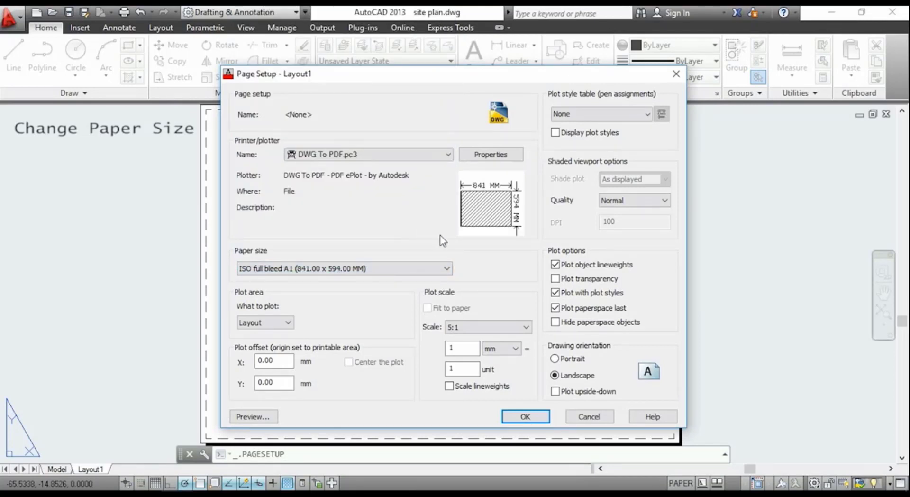
pyautogui.click(525, 416)
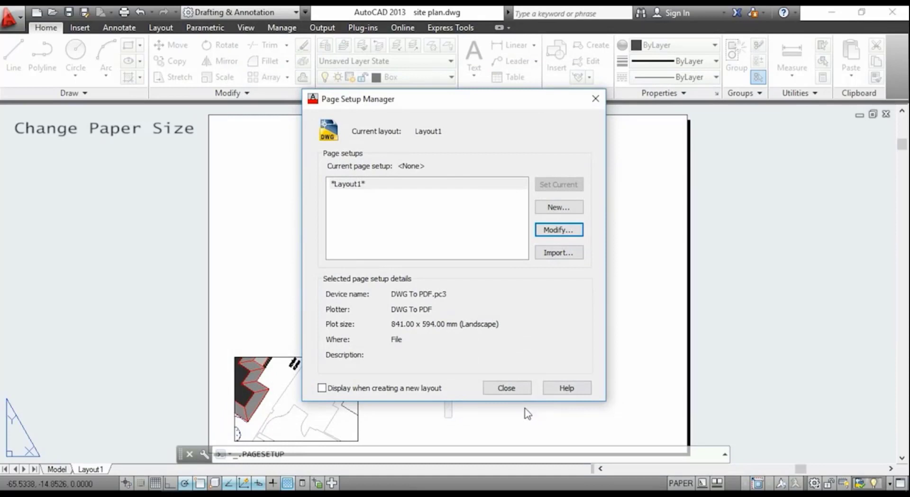
pyautogui.click(507, 389)
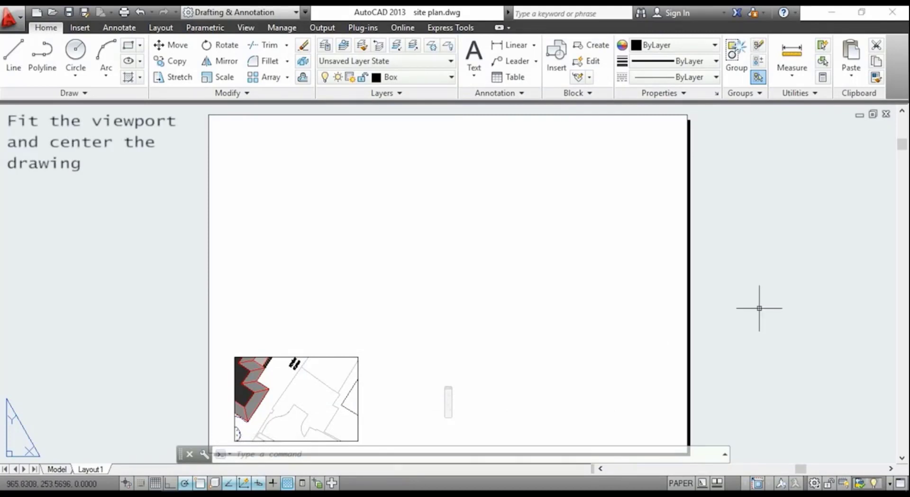
# - Enlarge the viewport by stretching its upper-right corner to near the upper-right corner of the A1 sheet
pyautogui.click(357, 376)
pyautogui.click(358, 356)
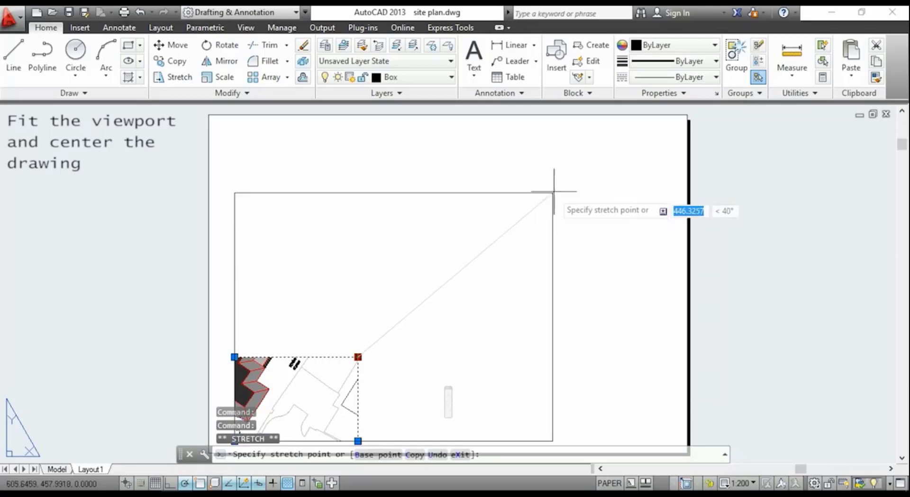
pyautogui.click(645, 127)
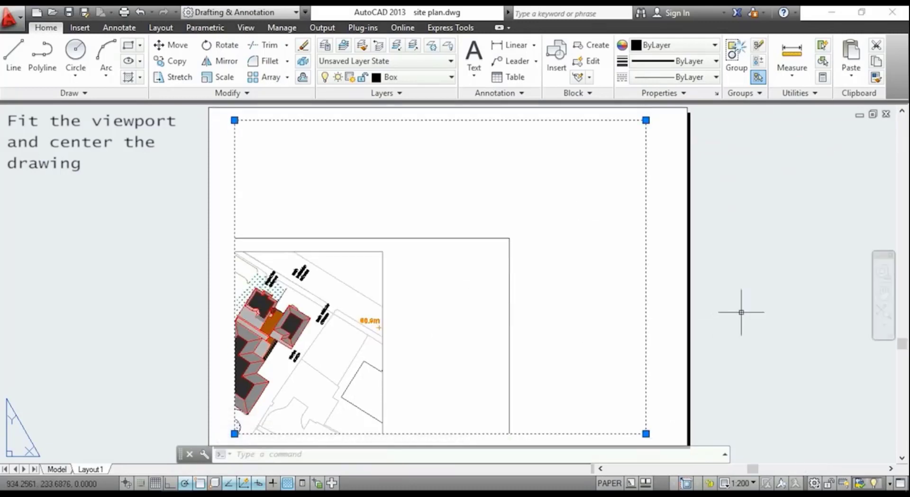
pyautogui.click(690, 240)
pyautogui.press('Escape')
pyautogui.press('Escape')
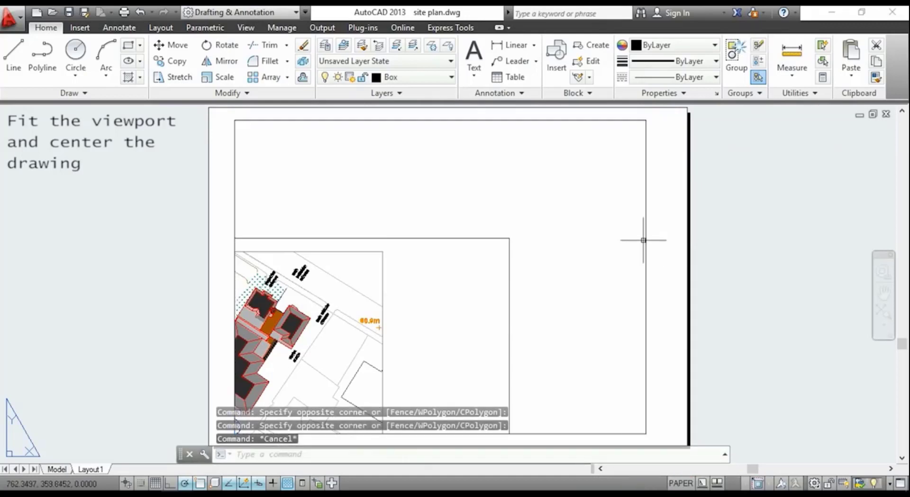
# - Center the site plan sheet within the enlarged viewport in model space, and return to paper space
pyautogui.doubleClick(579, 256)
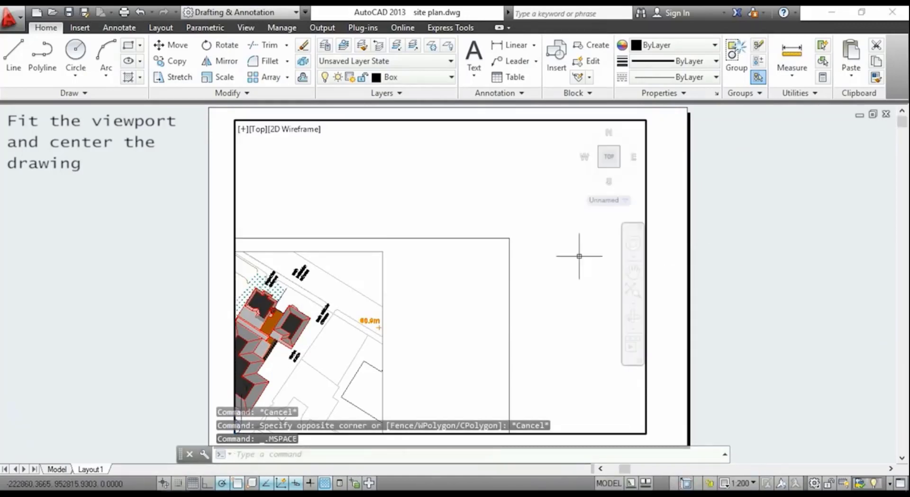
pyautogui.moveTo(431, 324)
pyautogui.mouseDown(button='middle')
pyautogui.moveTo(488, 296)
pyautogui.moveTo(569, 219)
pyautogui.moveTo(593, 214)
pyautogui.mouseUp(button='middle')
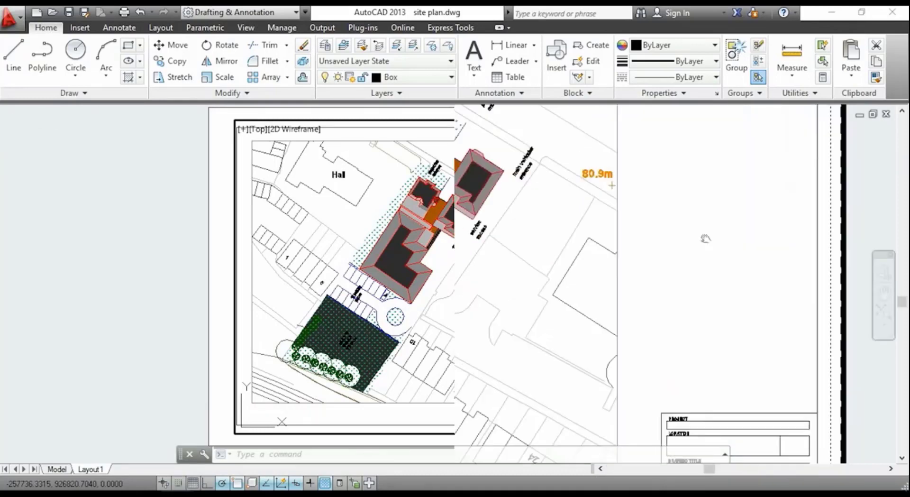
pyautogui.moveTo(705, 238); pyautogui.dragTo(654, 270, button='middle')
pyautogui.scroll(-3, 665, 240)
pyautogui.click(691, 254)
pyautogui.press('Escape')
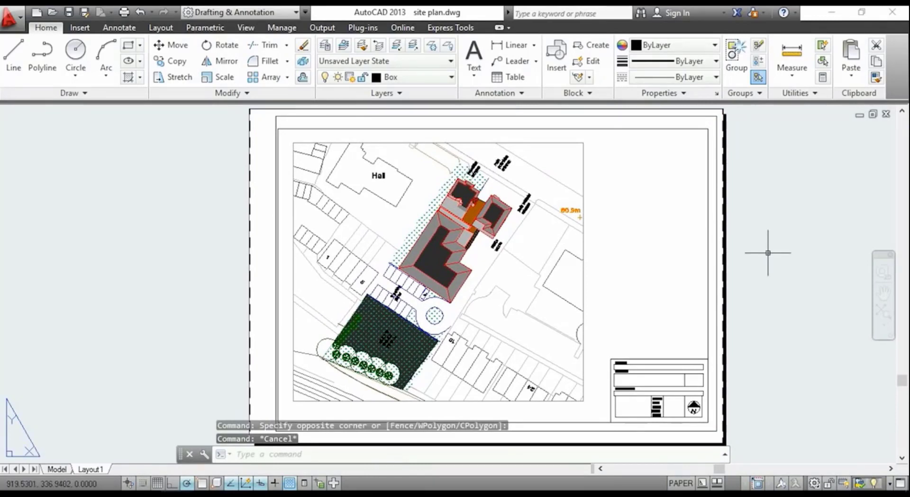
pyautogui.moveTo(768, 253); pyautogui.dragTo(728, 254, button='middle')
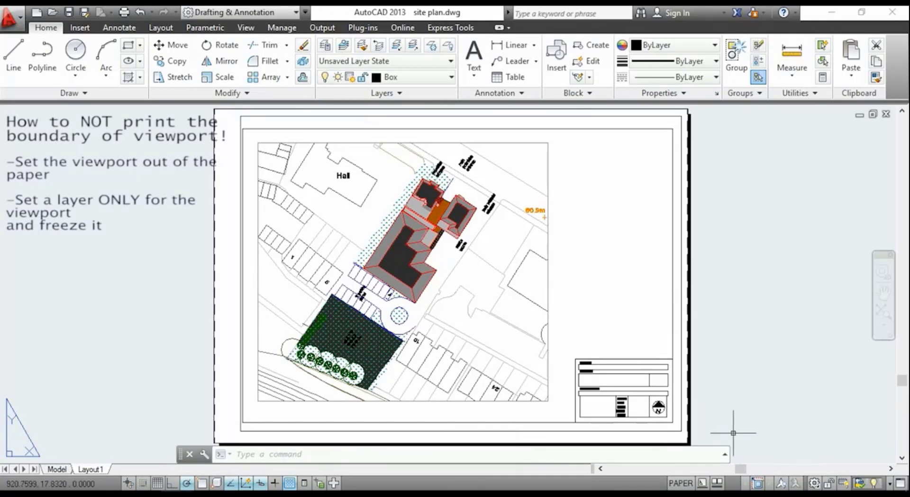
pyautogui.write('ps')
pyautogui.press('Return')
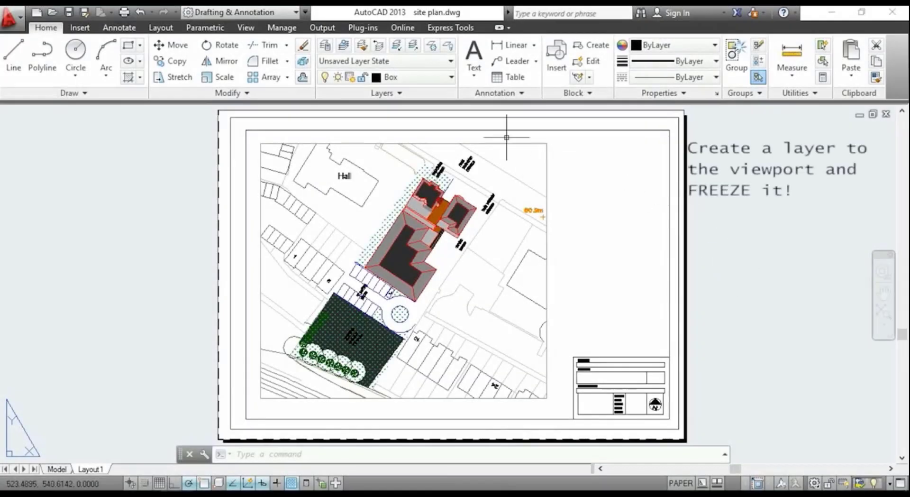
# - Create a new layer named "viewport" in the layer list
pyautogui.click(325, 46)
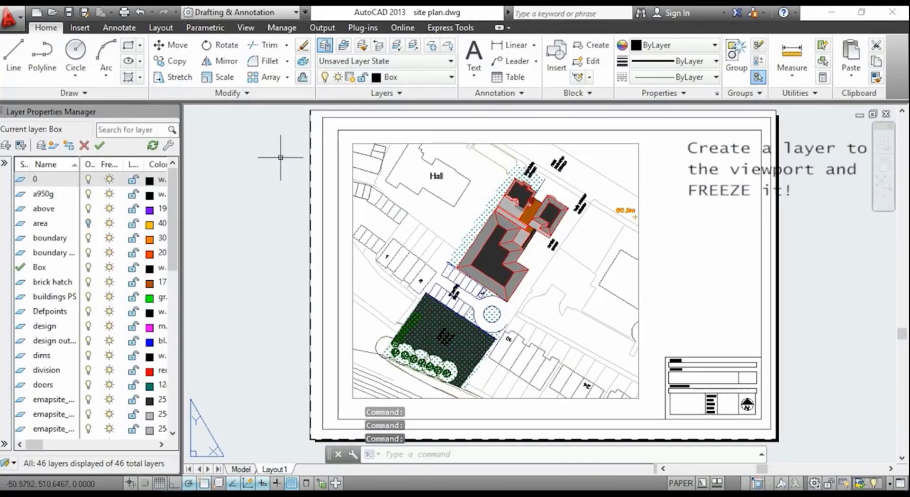
pyautogui.scroll(-10, 27, 440)
pyautogui.rightClick(27, 435)
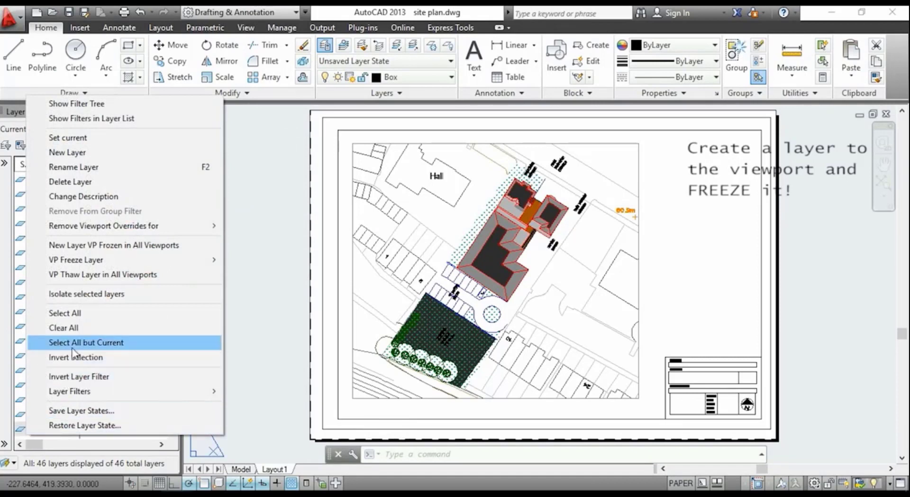
pyautogui.click(138, 153)
pyautogui.write('viewport')
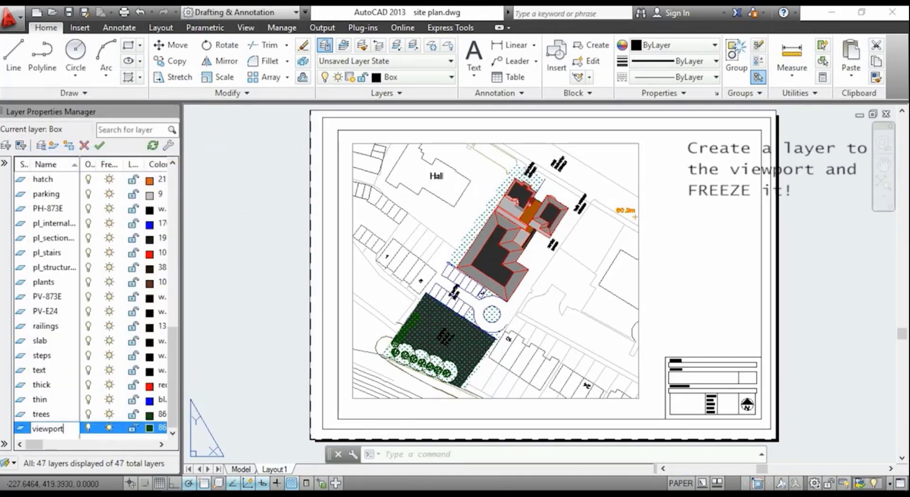
pyautogui.press('Return')
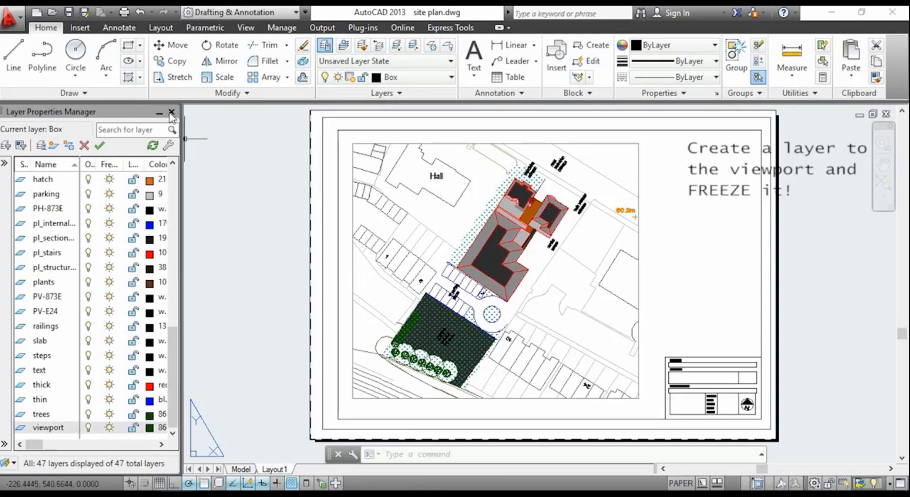
pyautogui.click(171, 112)
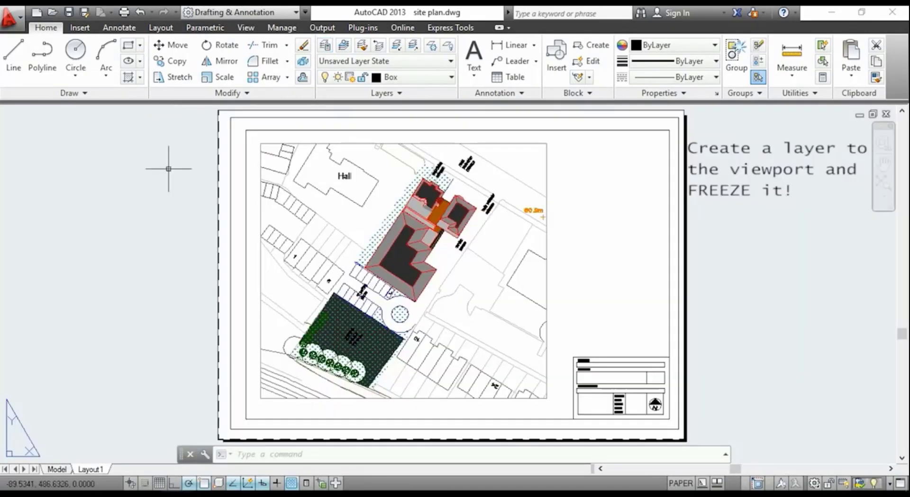
# - Move the layout's viewport boundary from the Box layer to the "viewport" layer
pyautogui.click(230, 171)
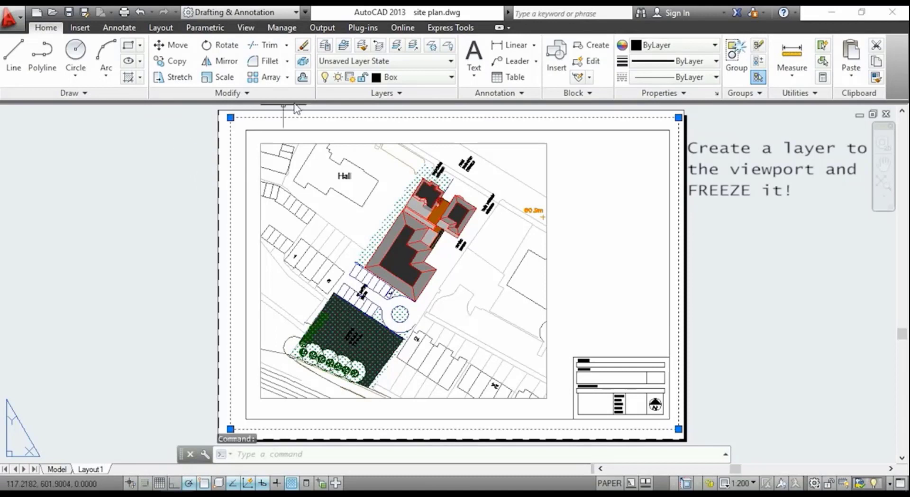
pyautogui.click(436, 80)
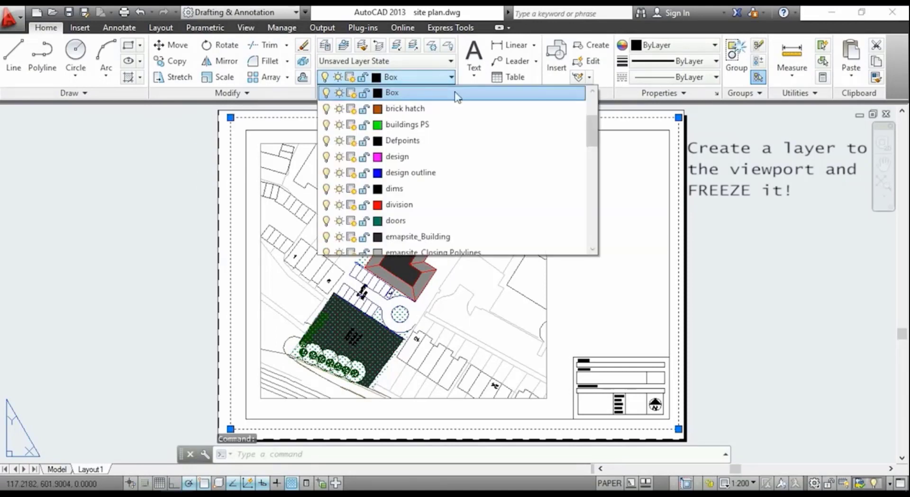
pyautogui.moveTo(592, 131); pyautogui.dragTo(580, 252)
pyautogui.click(403, 235)
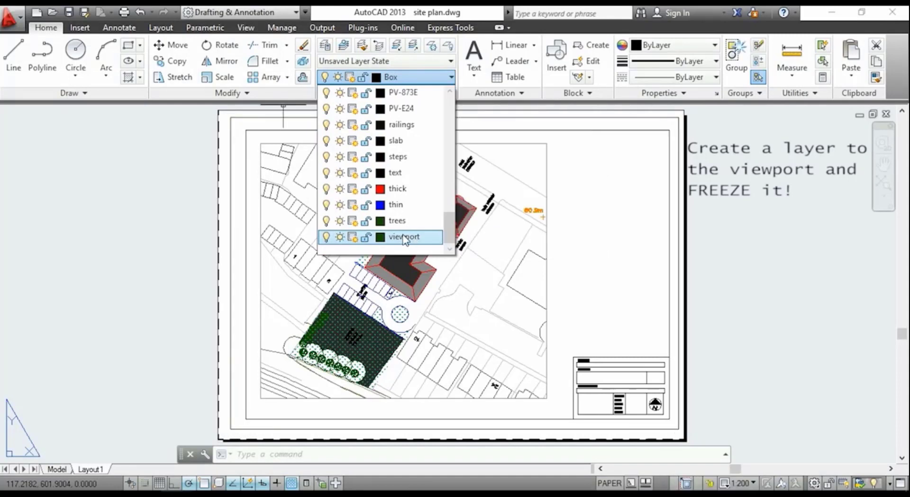
pyautogui.click(404, 237)
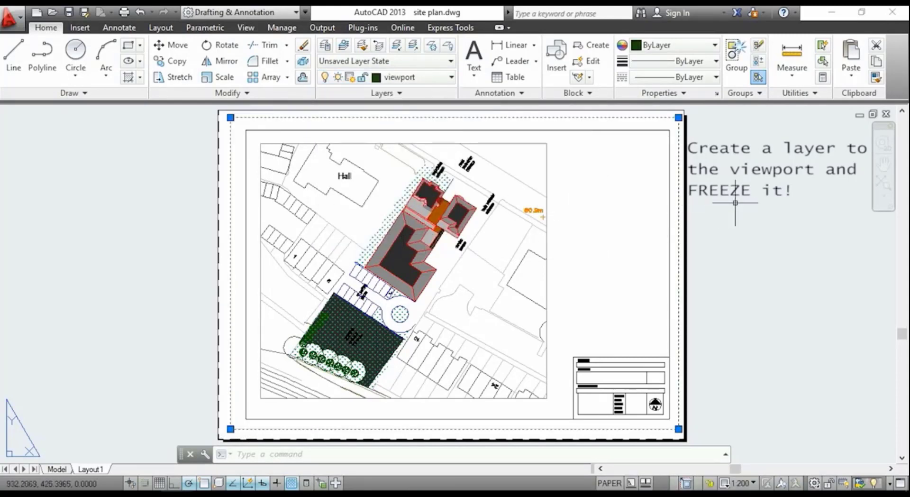
# - Freeze the viewport layer so the viewport frame is hidden on Layout1, and activate model space inside the viewport
pyautogui.click(339, 80)
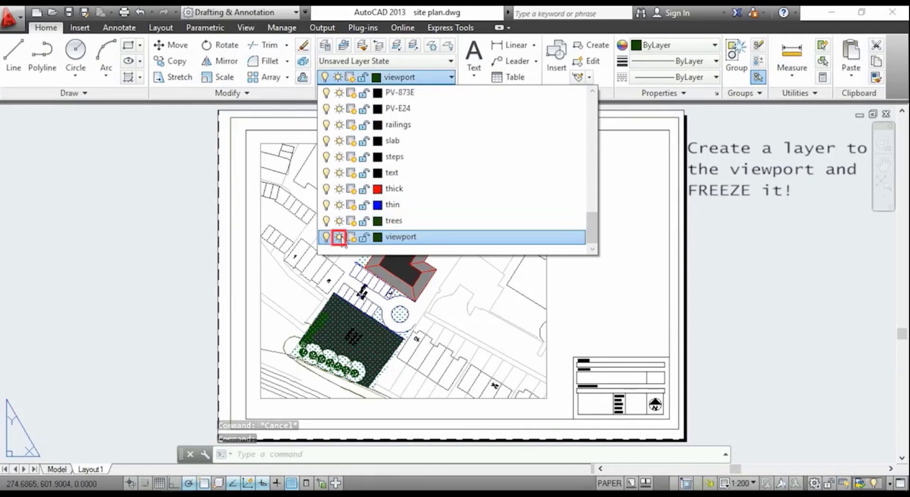
pyautogui.click(339, 237)
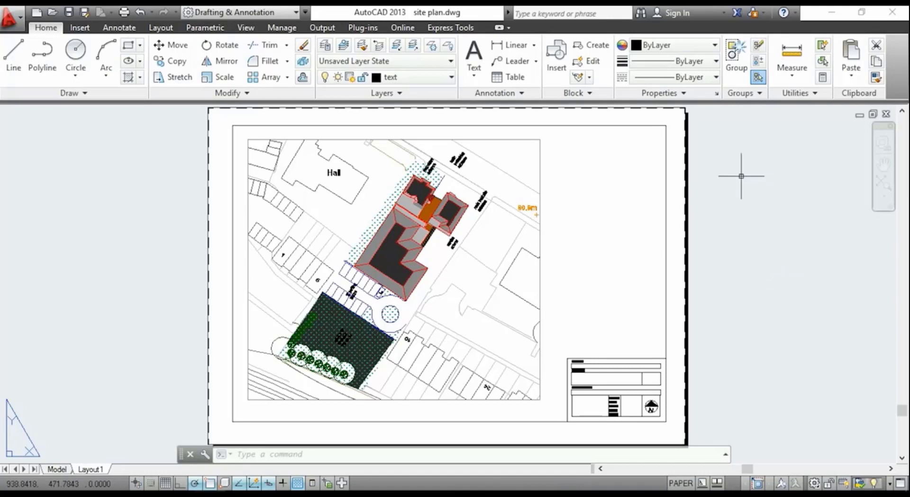
pyautogui.click(684, 486)
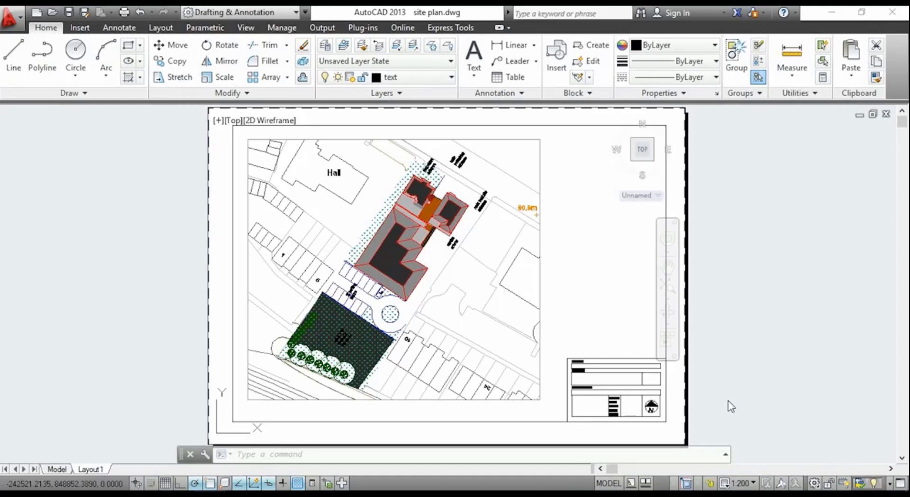
# - Plot Layout1 with DWG To PDF.pc3 on ISO full bleed A1, saving it as site plan-Layout1 and overwriting the existing PDF
pyautogui.rightClick(92, 469)
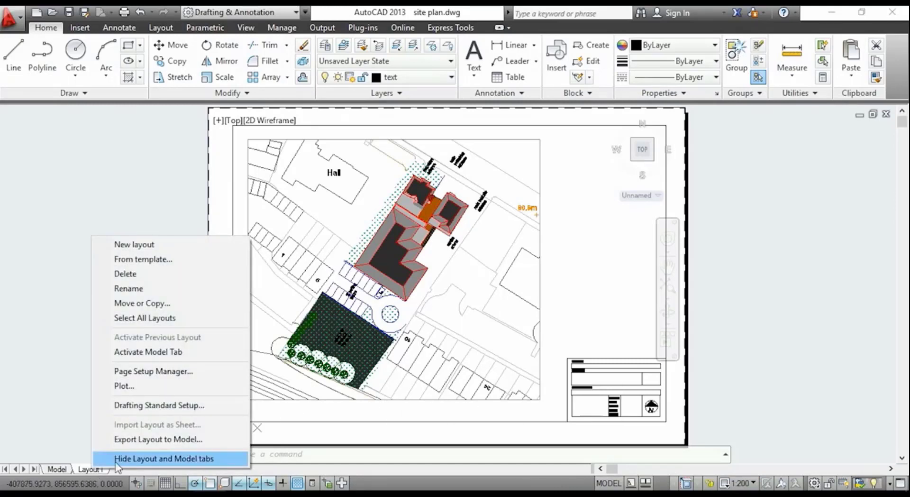
pyautogui.click(215, 386)
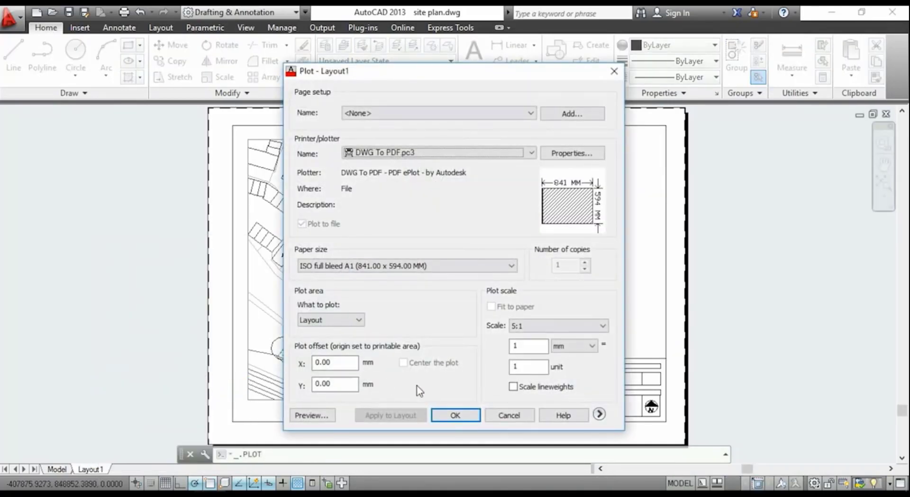
pyautogui.click(456, 416)
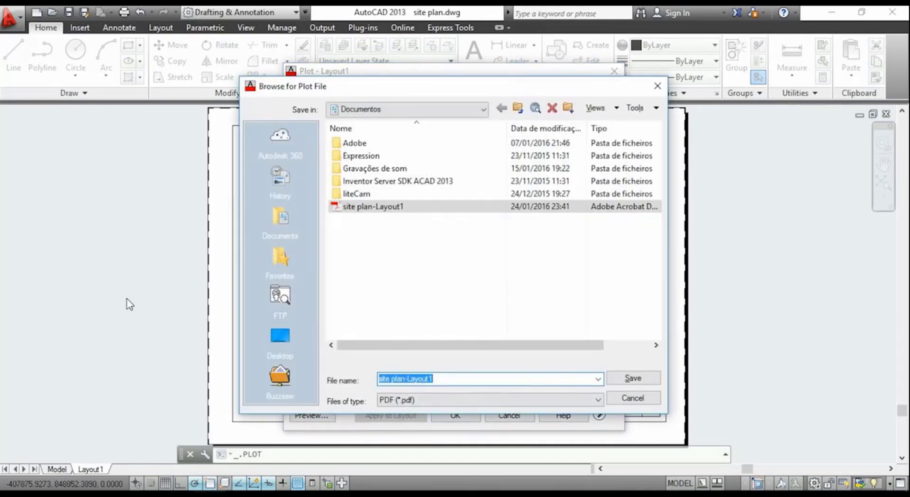
pyautogui.click(634, 378)
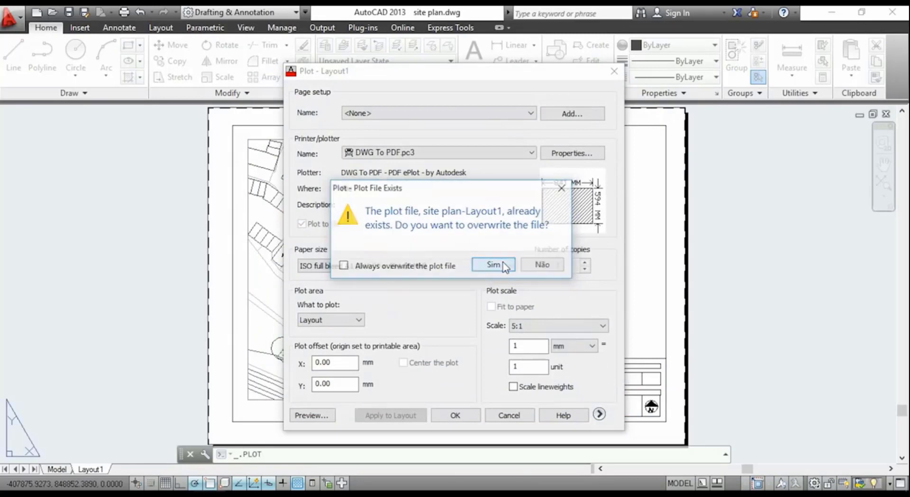
pyautogui.click(494, 265)
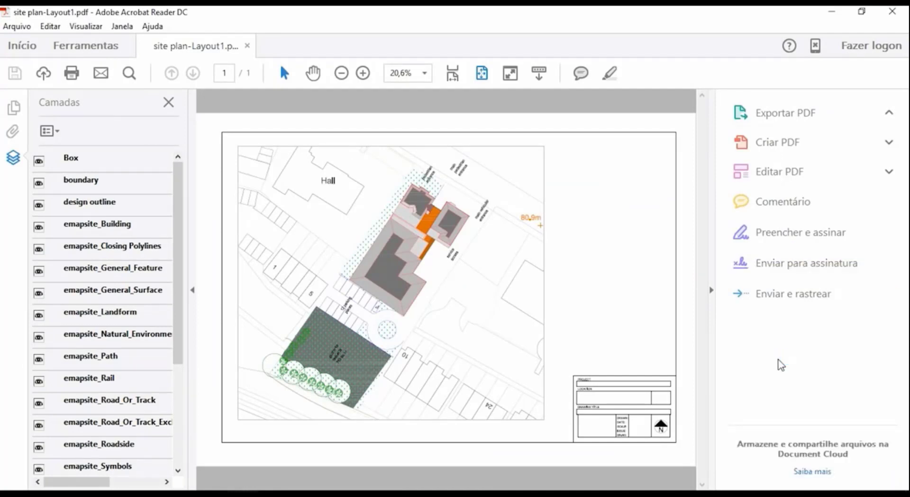
pyautogui.hotkey('alt', 'Tab')
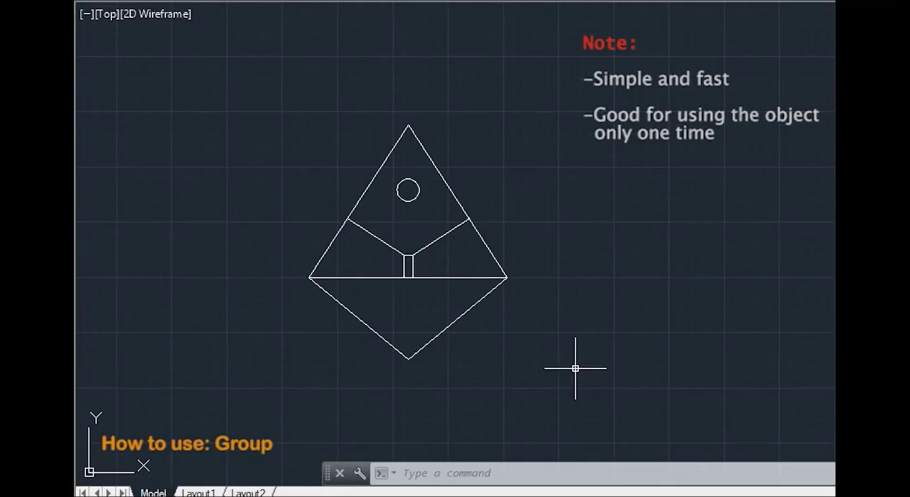
# - Group all the lines and the circle of the kite-shaped figure into one unnamed group, and select it
pyautogui.click(247, 64)
pyautogui.click(572, 395)
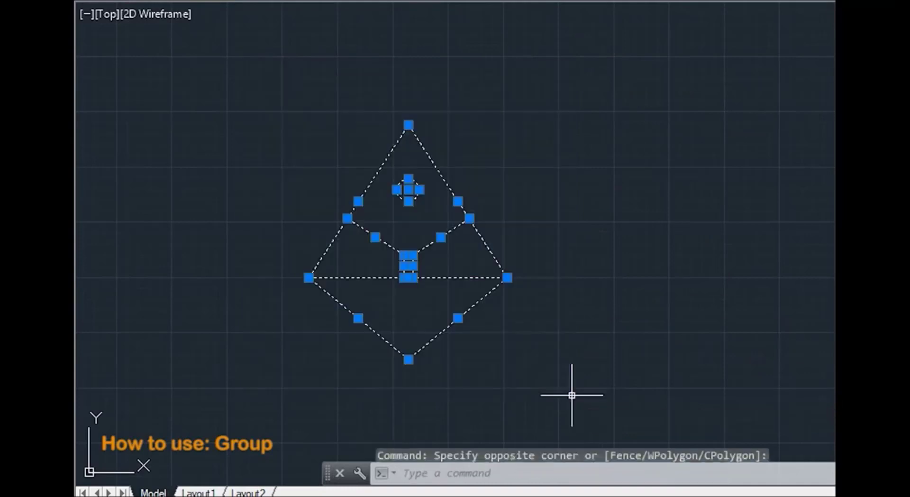
pyautogui.rightClick(495, 431)
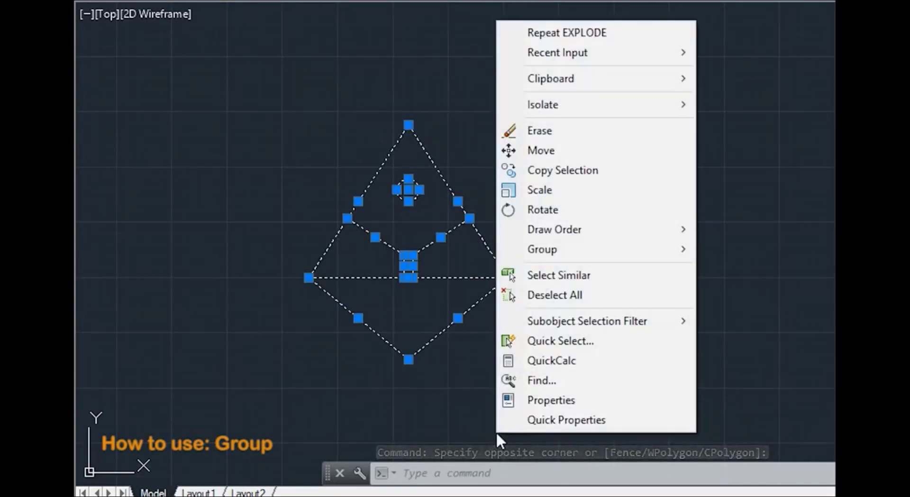
pyautogui.moveTo(630, 250)
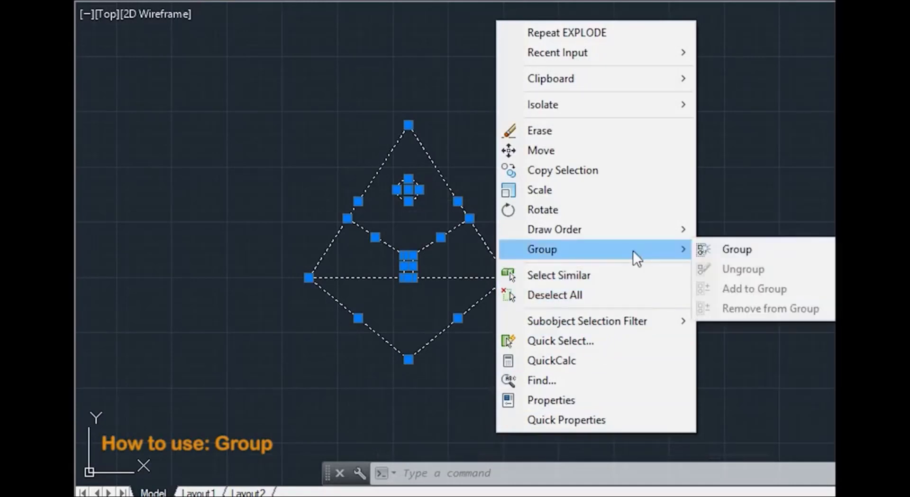
pyautogui.click(789, 249)
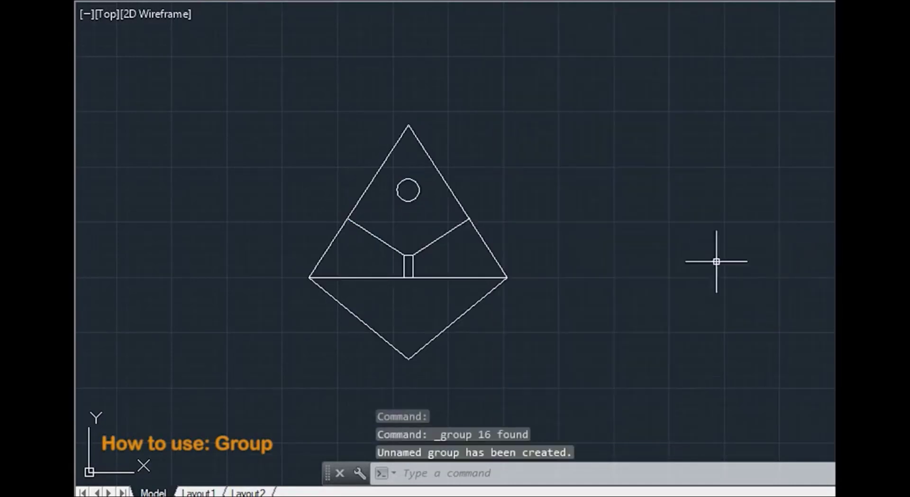
pyautogui.click(486, 249)
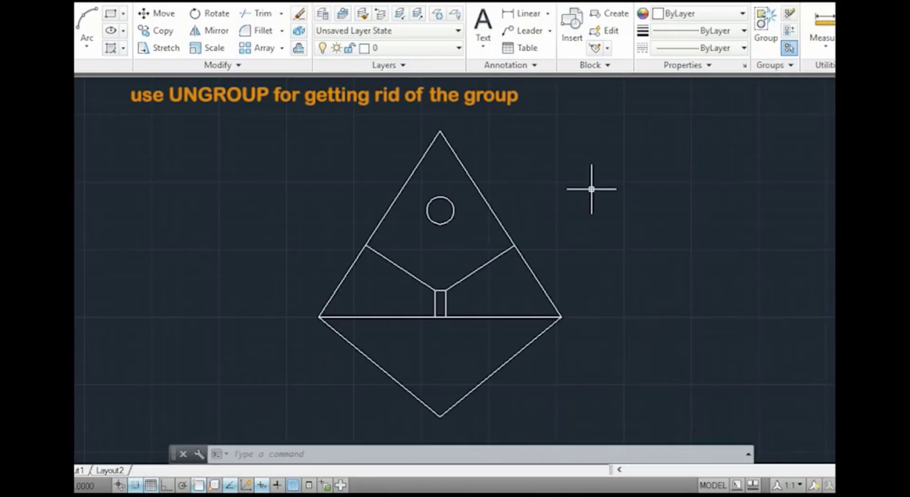
# - Ungroup the kite-shaped figure so its lines and circle are separate objects again
pyautogui.click(502, 226)
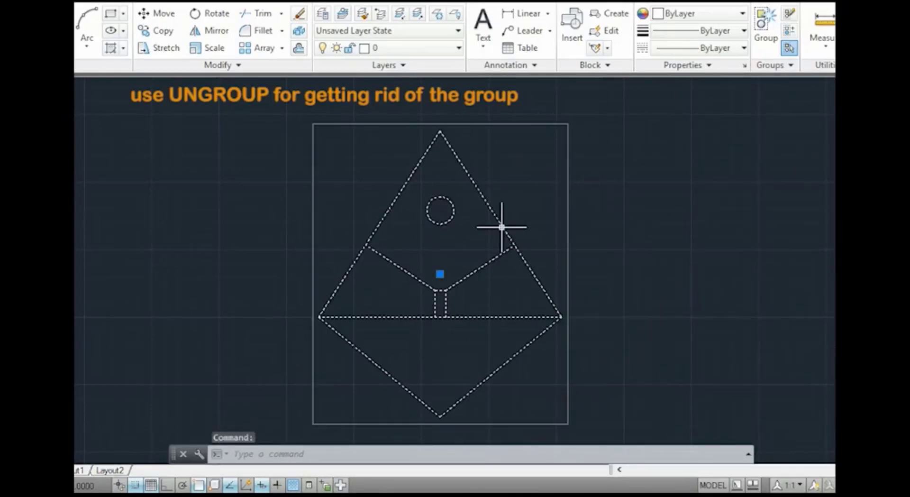
pyautogui.rightClick(467, 260)
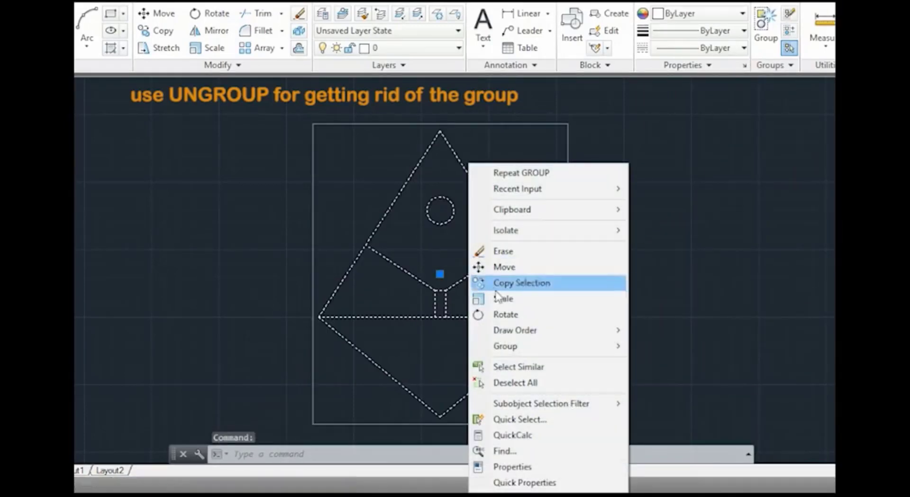
pyautogui.moveTo(535, 347)
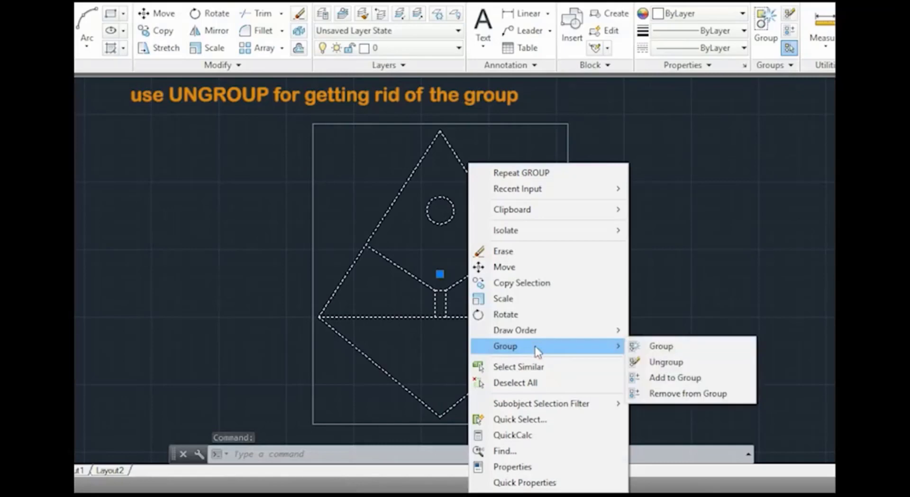
pyautogui.click(666, 361)
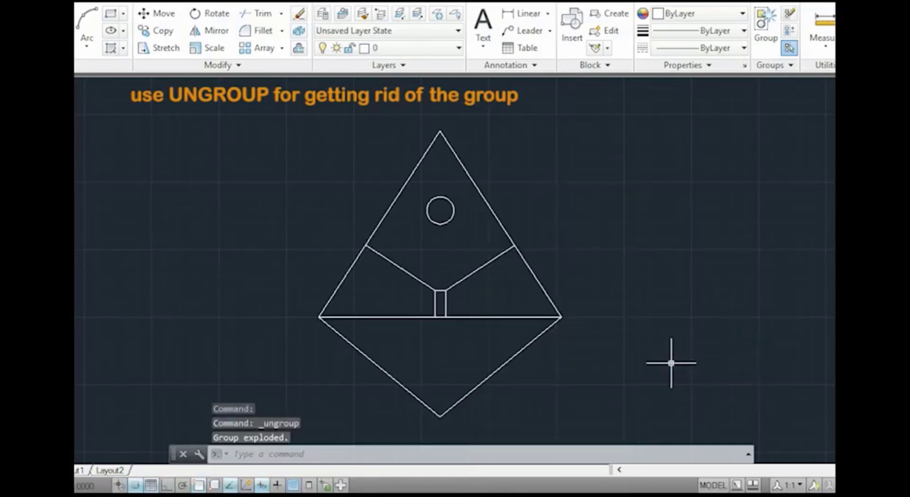
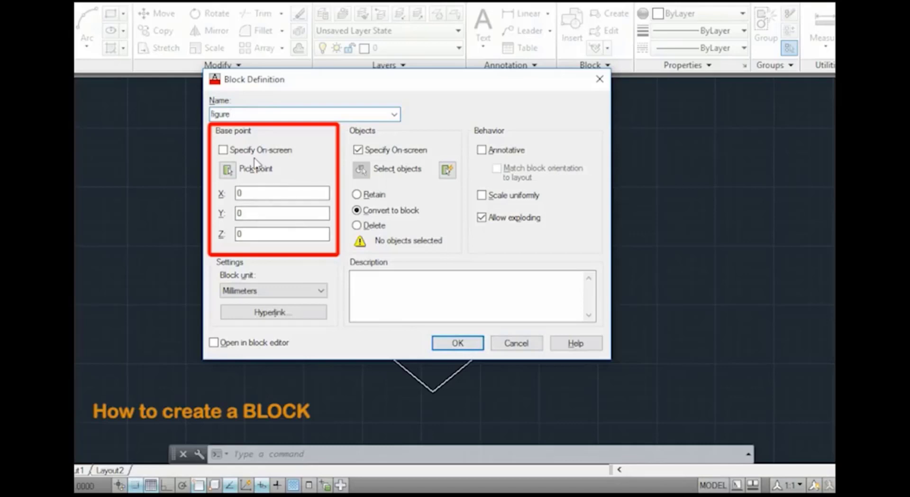
# - Define the block figure from the whole kite-shaped drawing, with its base point at the right corner, and check that it selects as one object
pyautogui.click(228, 169)
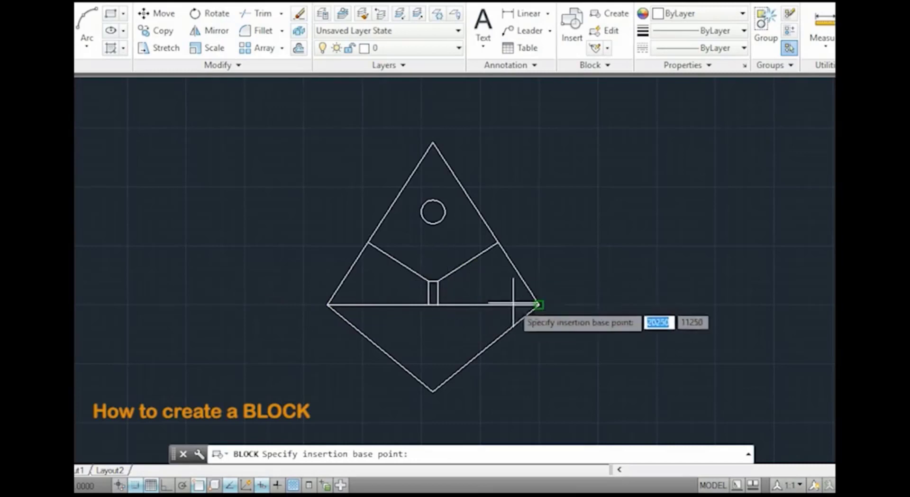
pyautogui.click(539, 305)
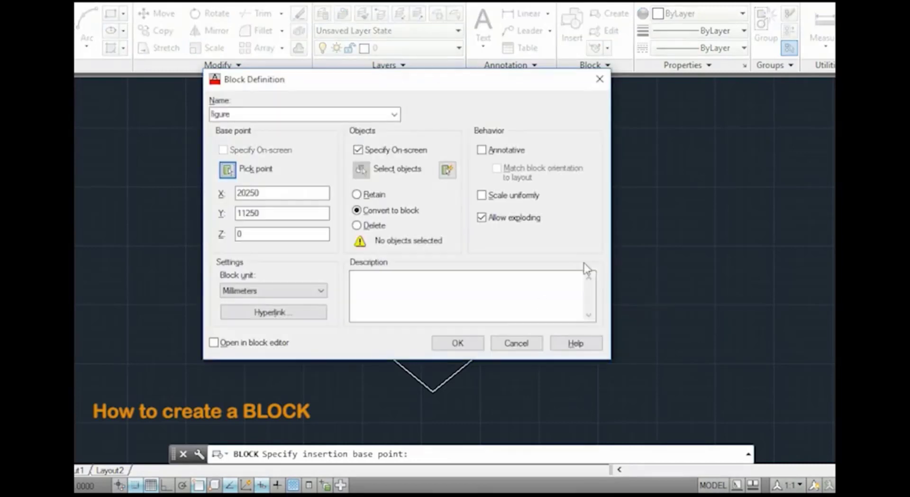
pyautogui.click(457, 345)
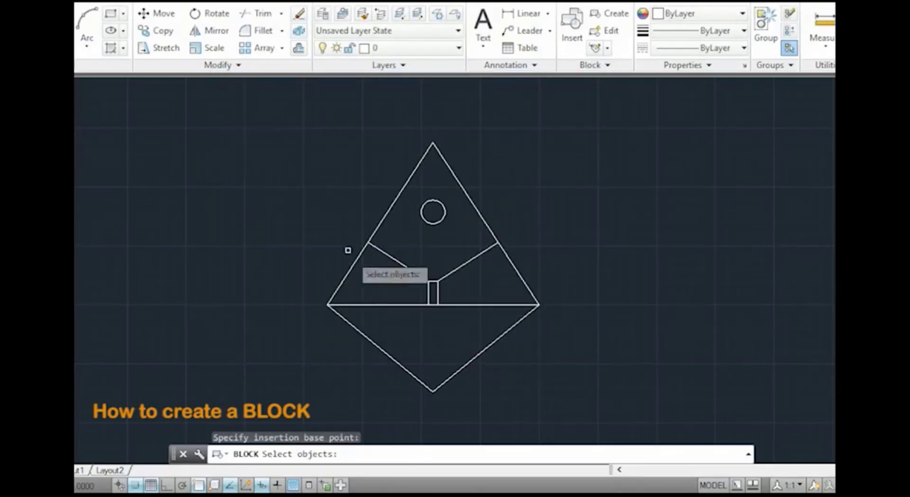
pyautogui.click(282, 119)
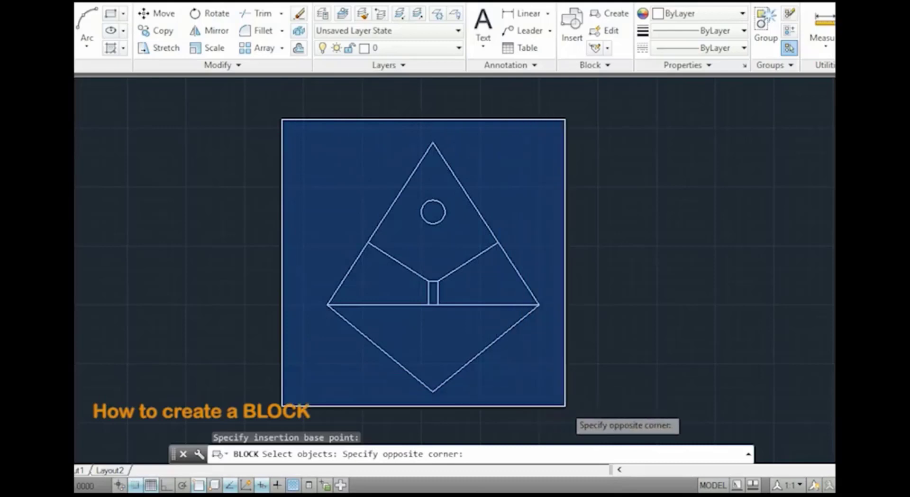
pyautogui.click(565, 405)
pyautogui.press('Return')
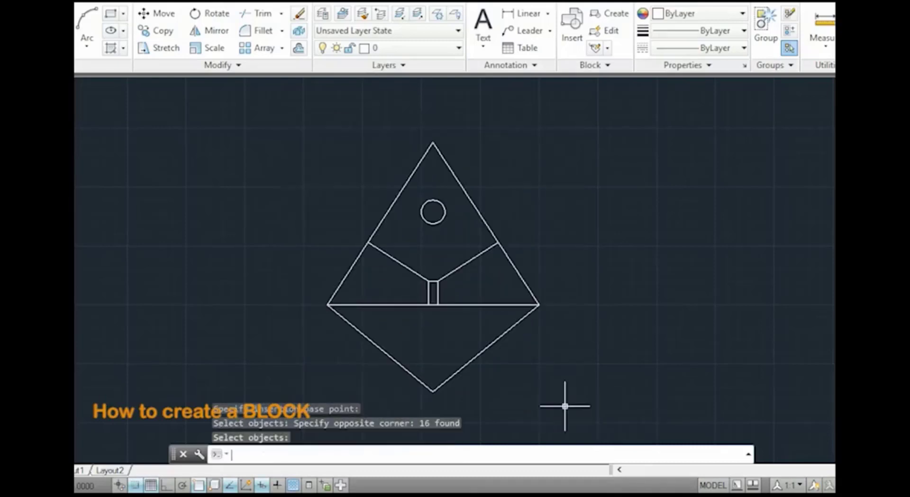
pyautogui.click(501, 246)
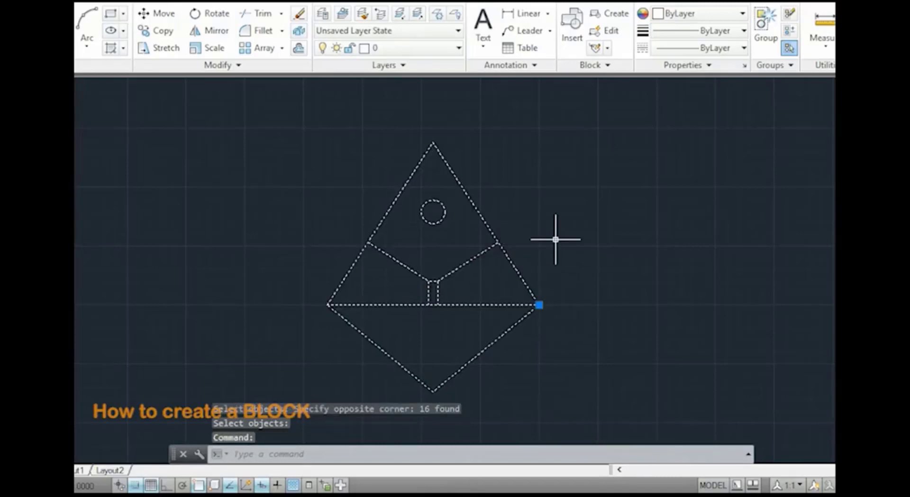
pyautogui.press('Escape')
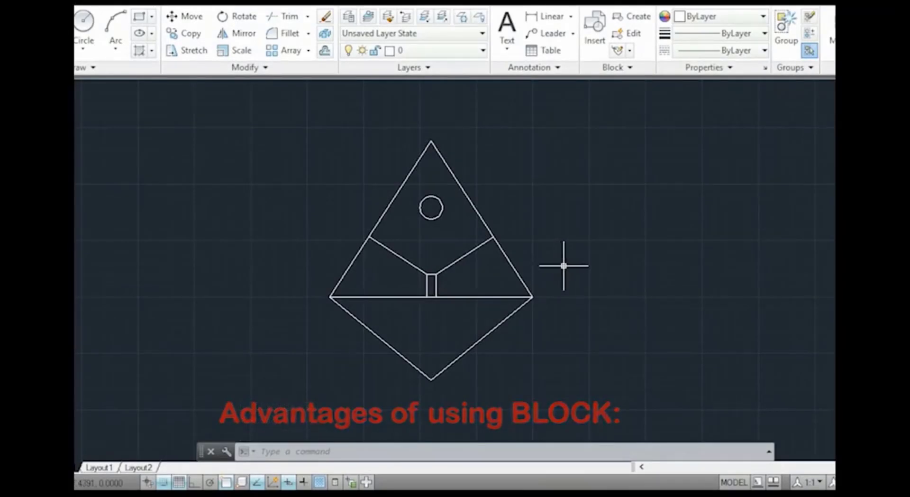
# - Insert a copy of the figure block at scale 1 and rotation 0, to the right of the original
pyautogui.click(603, 30)
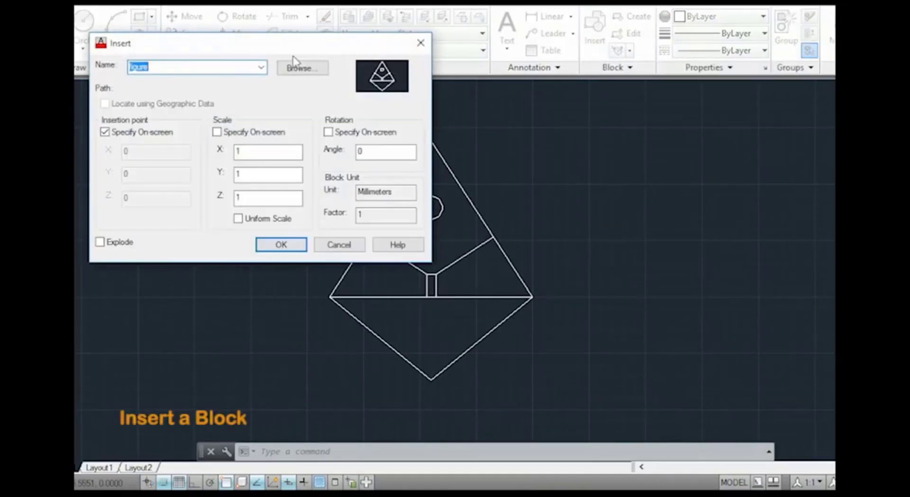
pyautogui.click(261, 68)
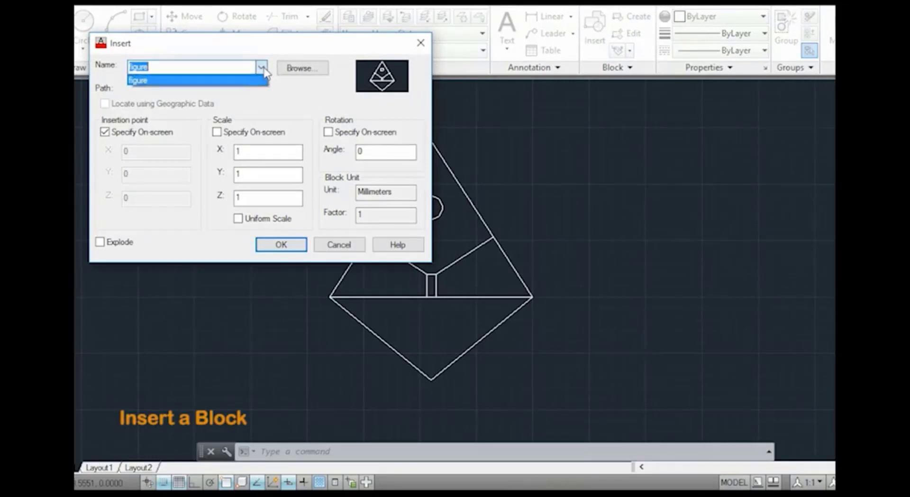
pyautogui.click(264, 68)
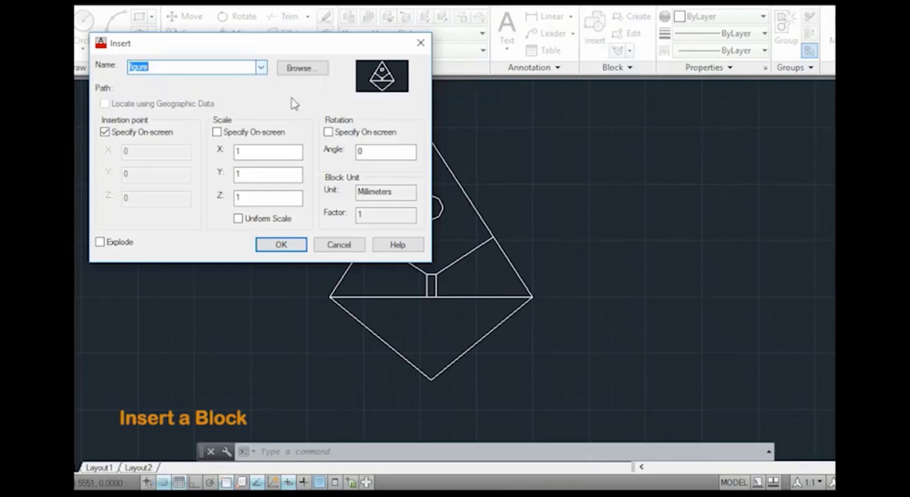
pyautogui.click(281, 245)
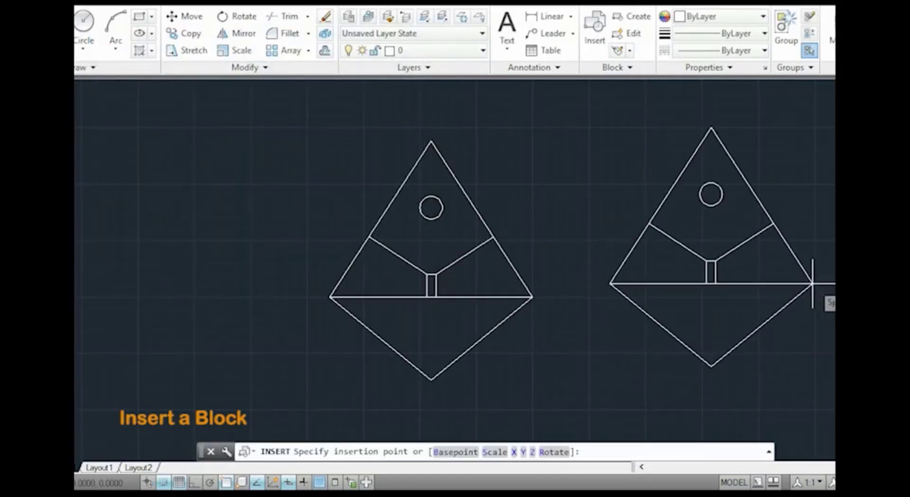
pyautogui.click(813, 284)
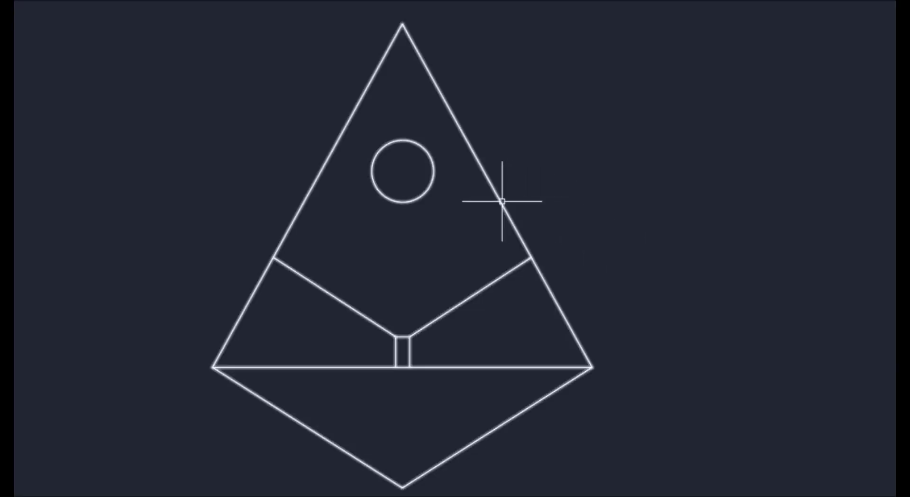
# - Choose the figure block from the drawing's block gallery for insertion
pyautogui.moveTo(767, 219)
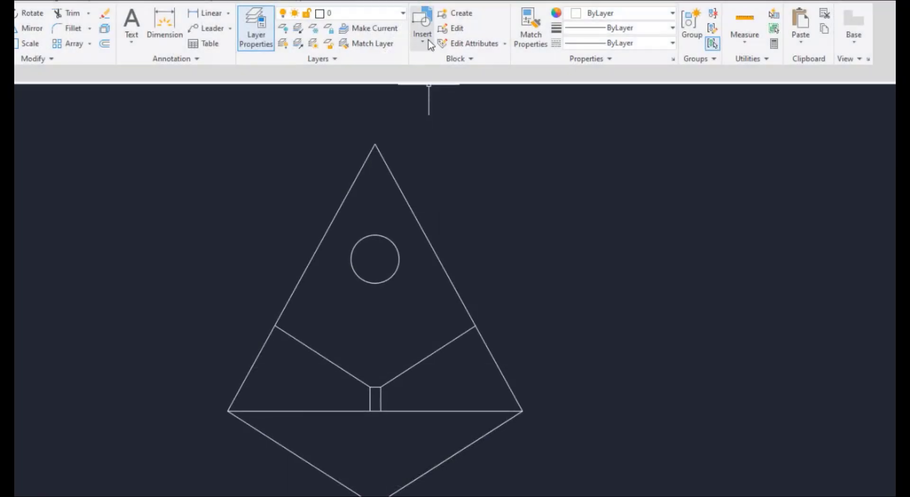
pyautogui.click(429, 44)
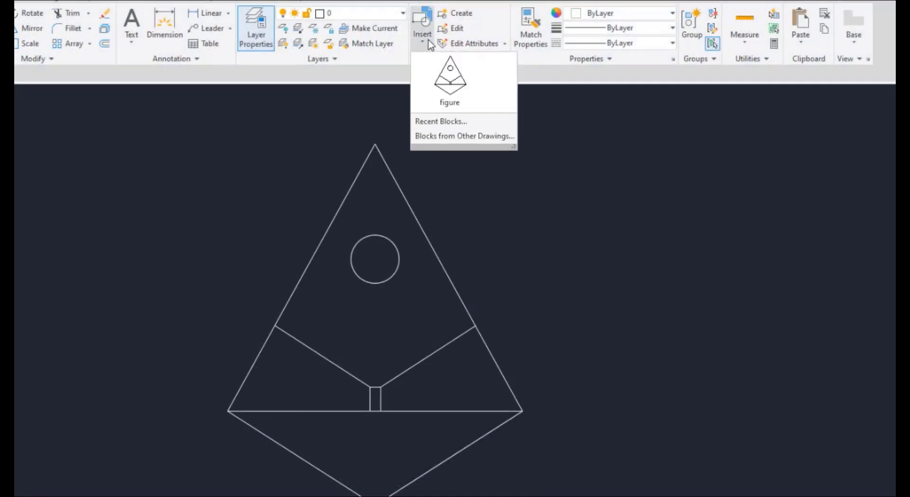
pyautogui.click(443, 93)
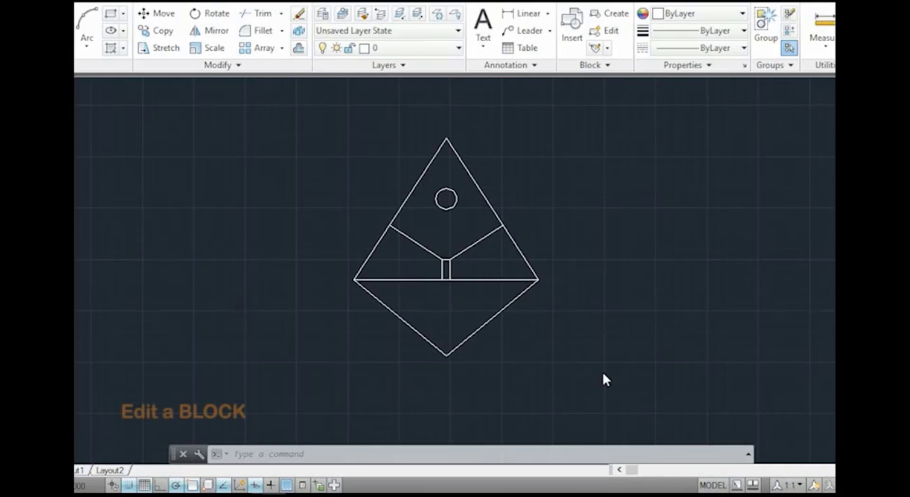
# - Open the definition of the figure block for editing
pyautogui.scroll(-4, 602, 371)
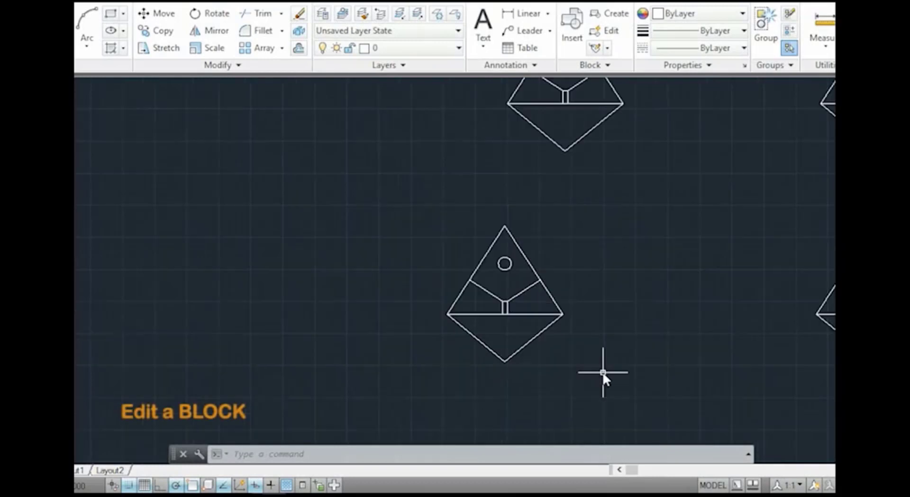
pyautogui.scroll(-2, 602, 371)
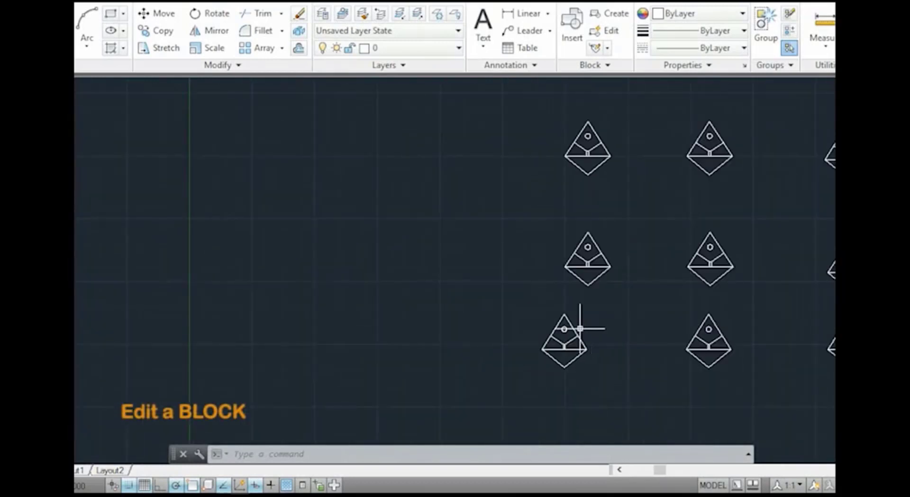
pyautogui.moveTo(630, 319); pyautogui.dragTo(519, 321, button='middle')
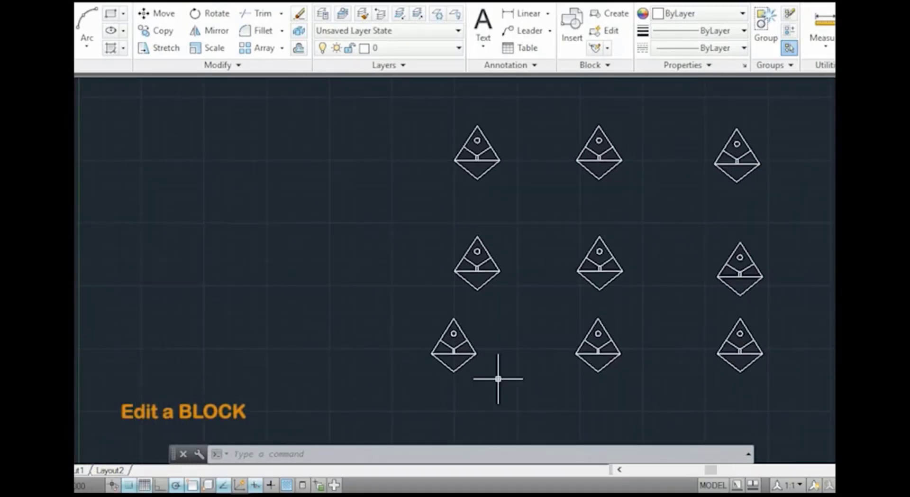
pyautogui.scroll(2, 483, 391)
pyautogui.scroll(2, 471, 361)
pyautogui.moveTo(479, 360); pyautogui.dragTo(533, 351, button='middle')
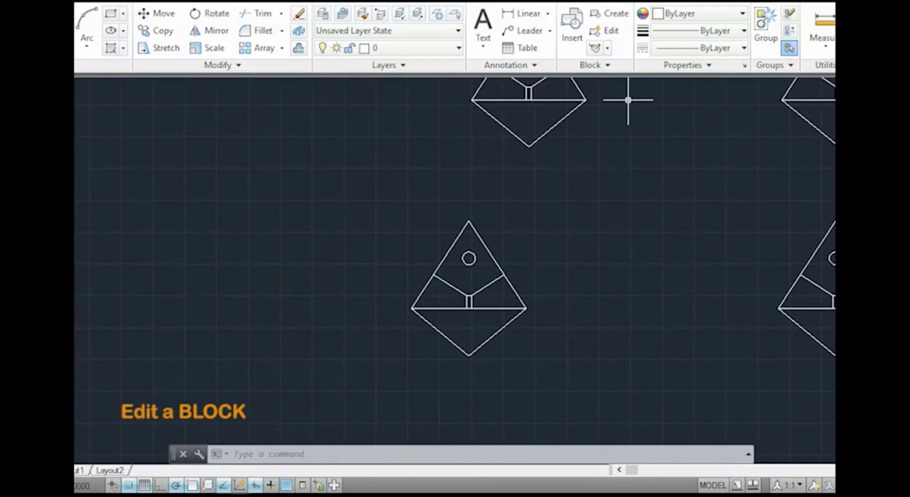
pyautogui.click(612, 31)
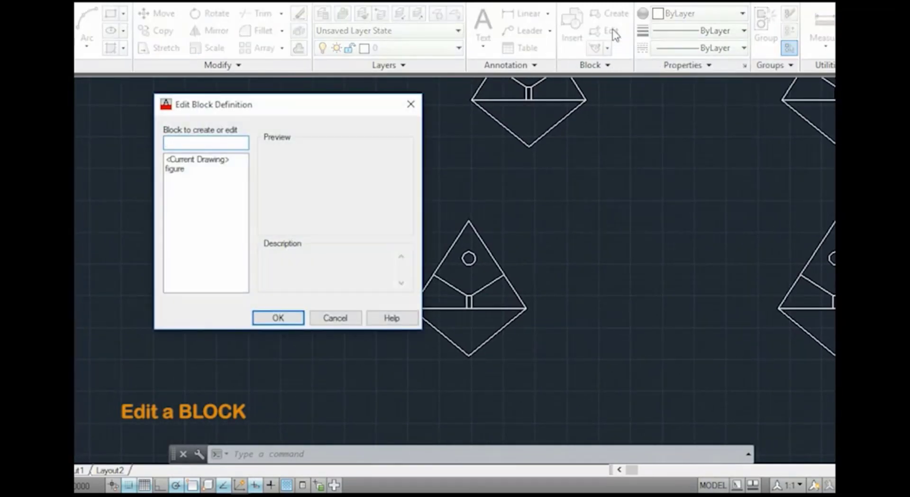
pyautogui.click(180, 171)
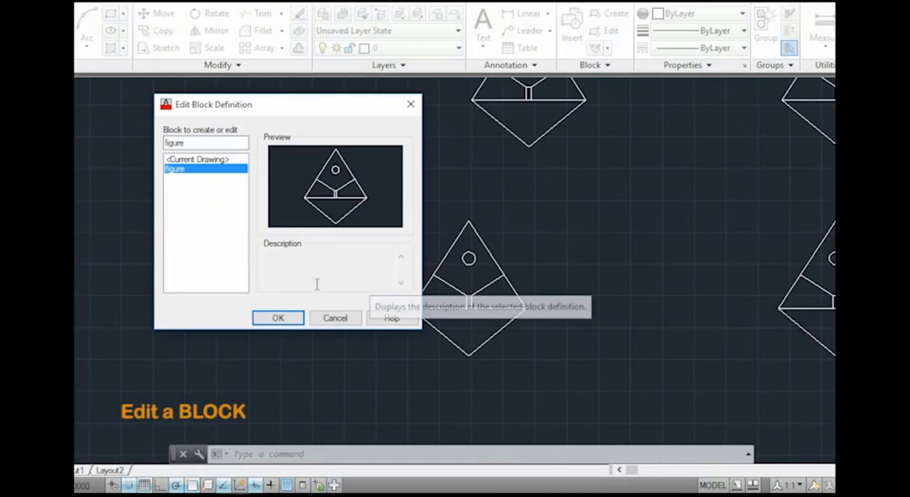
pyautogui.click(280, 317)
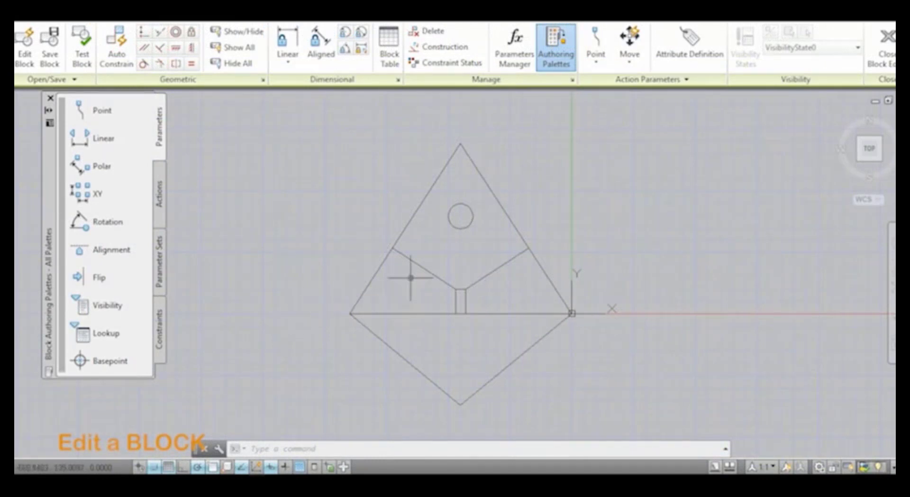
# - Delete the circle from the figure block, save the block definition and return to the drawing with the inserted copies
pyautogui.click(468, 223)
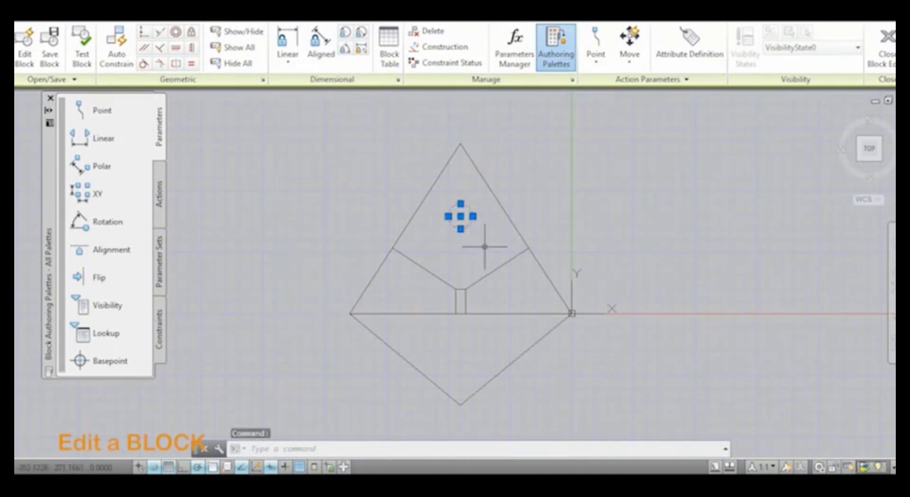
pyautogui.press('Delete')
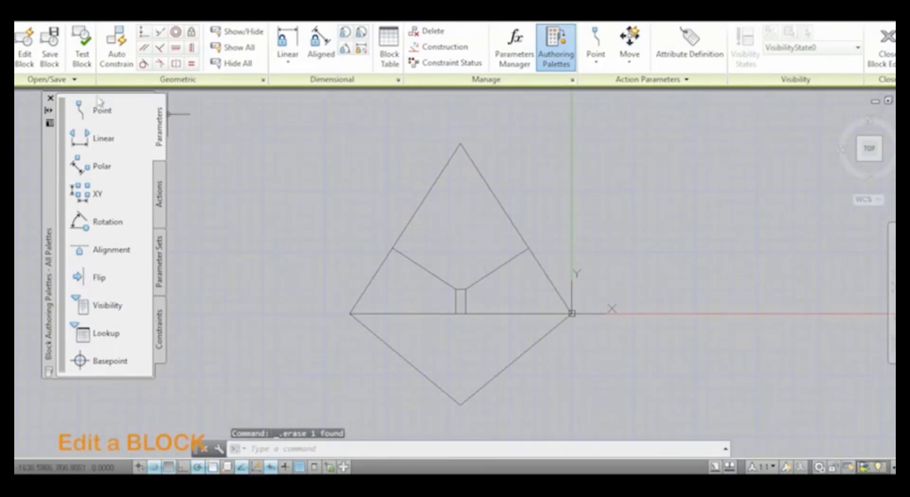
pyautogui.click(52, 52)
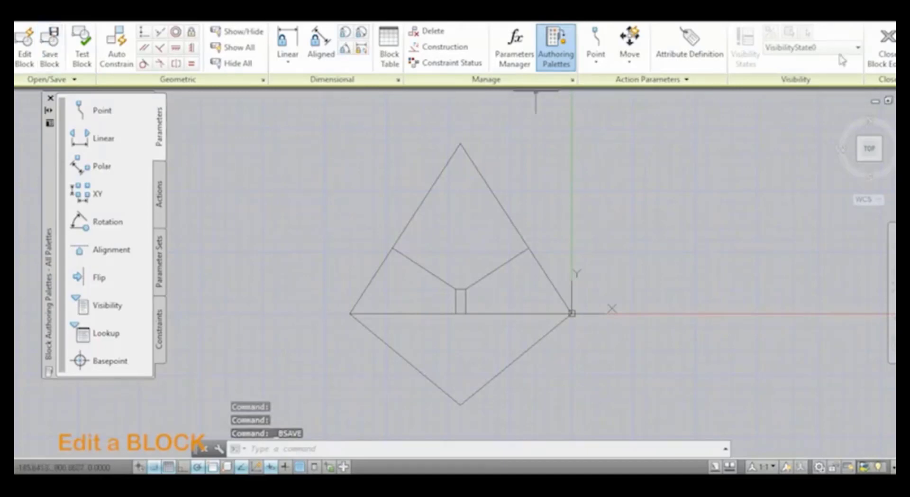
pyautogui.click(883, 49)
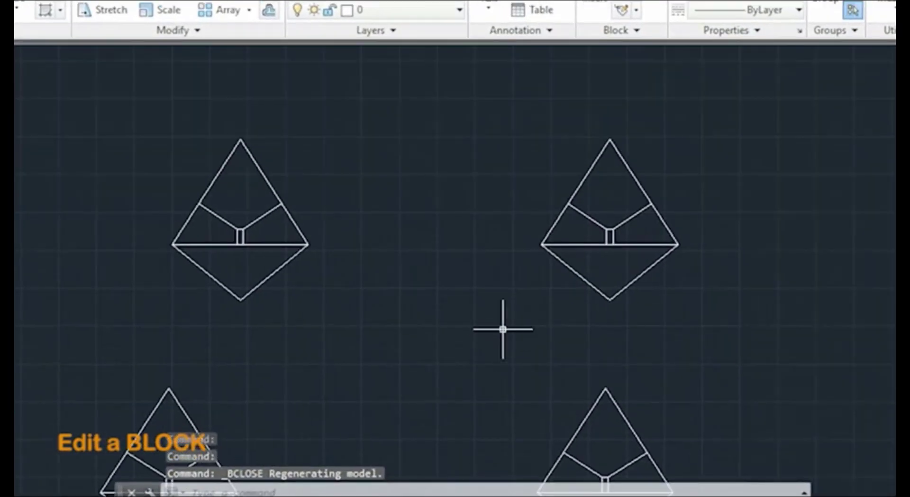
pyautogui.scroll(-4, 503, 329)
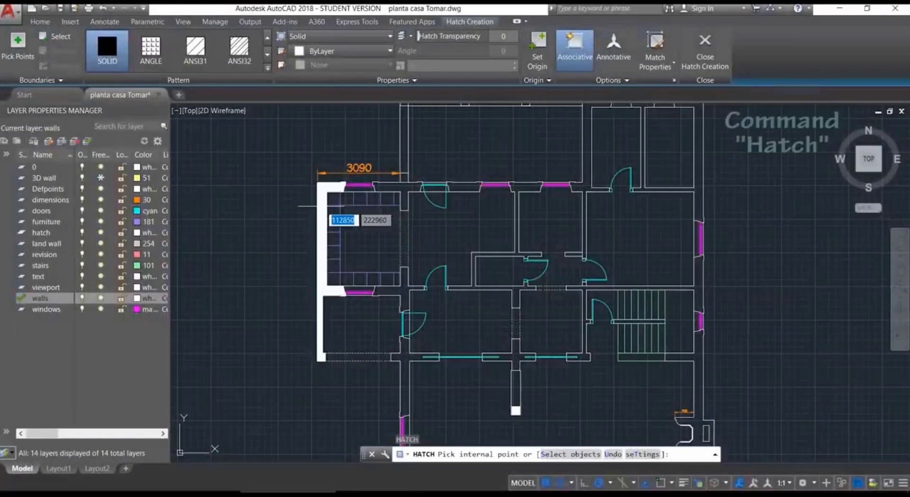
# - Fill the outer wall segments around the kitchen and along the adjoining façade with a solid hatch
pyautogui.click(323, 207)
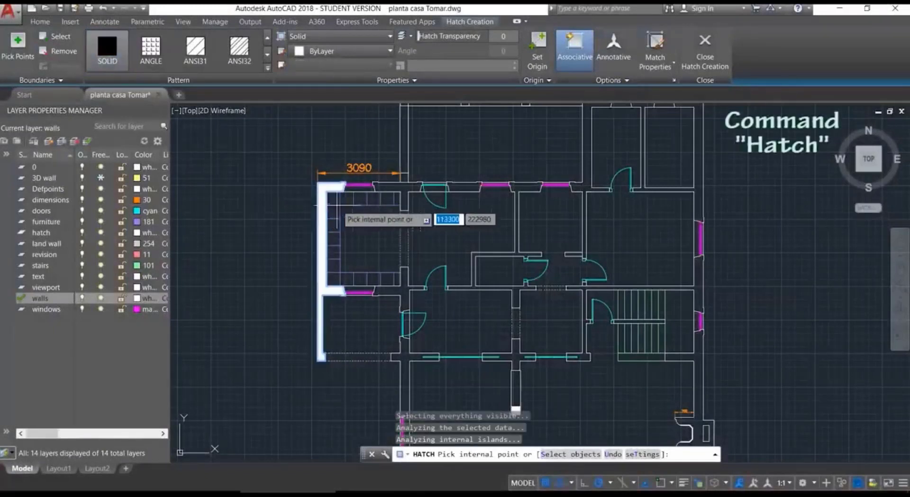
pyautogui.scroll(2, 407, 192)
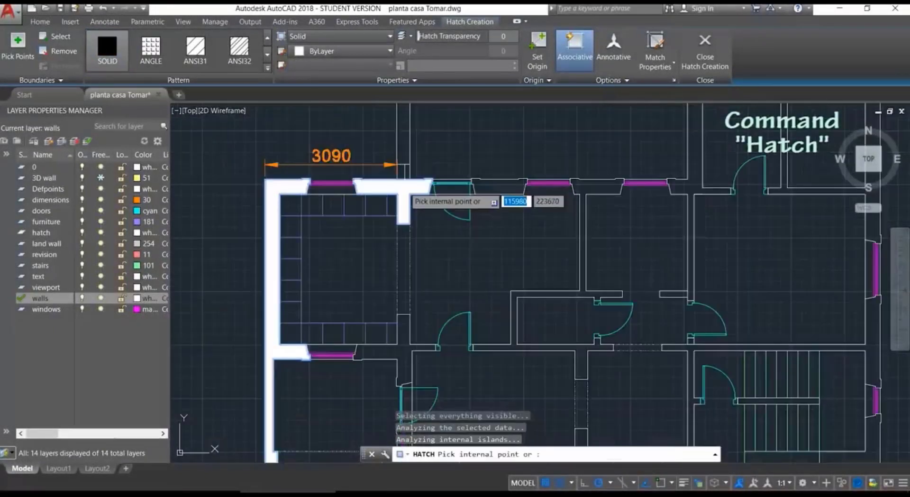
pyautogui.click(498, 188)
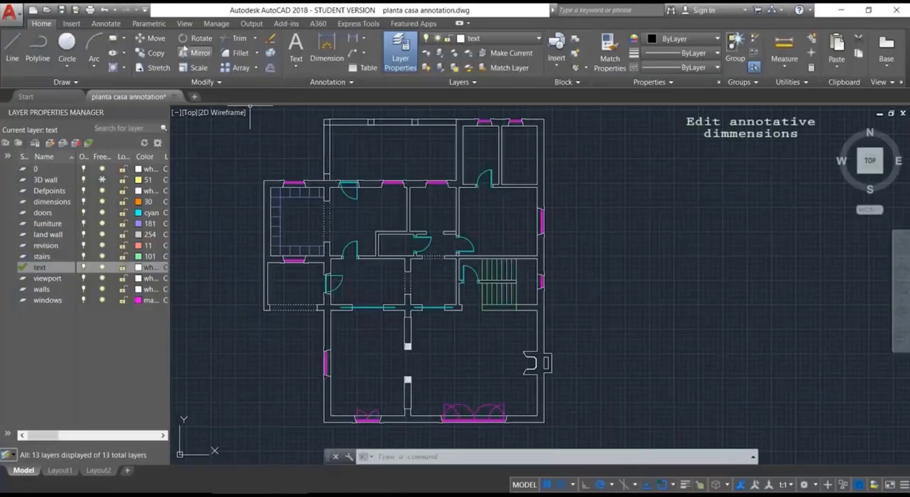
# - Review the text and arrow settings of the Annotative dimension style
pyautogui.click(108, 27)
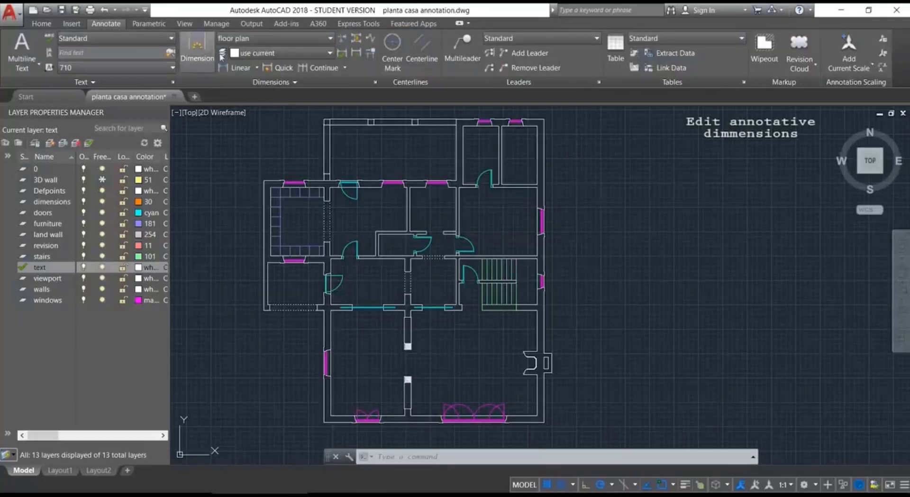
pyautogui.click(375, 83)
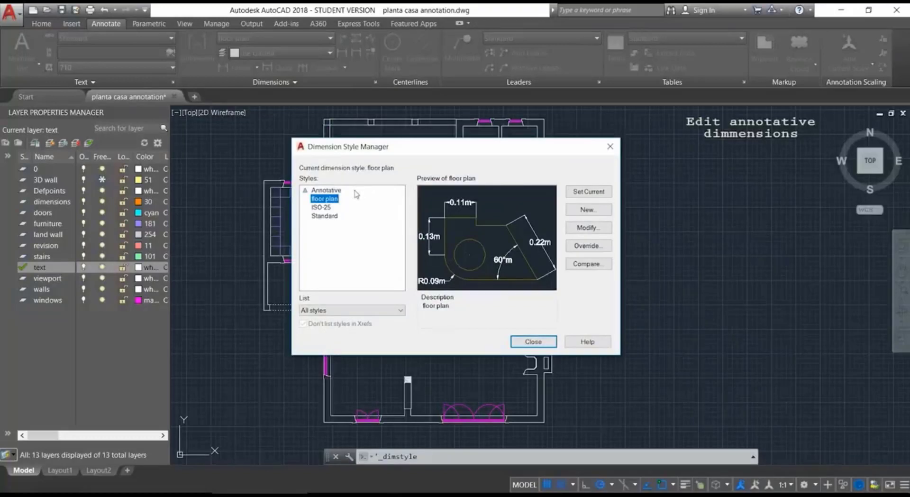
pyautogui.click(338, 193)
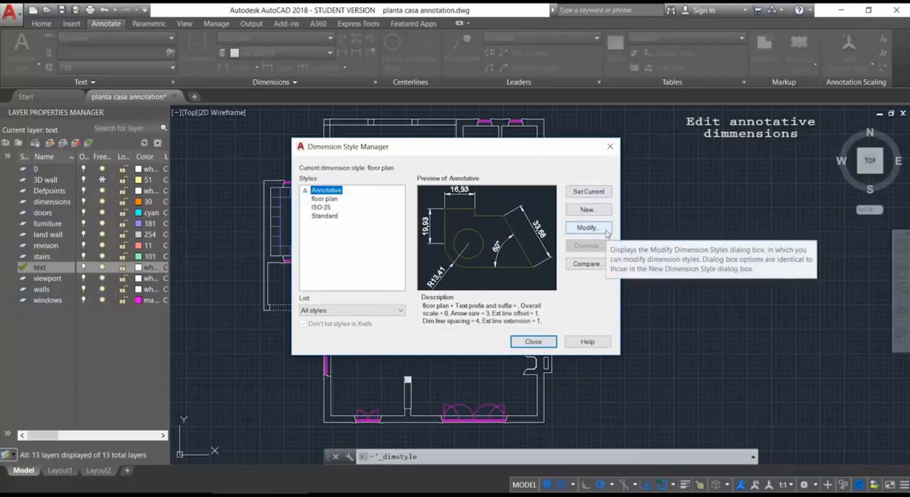
pyautogui.click(606, 231)
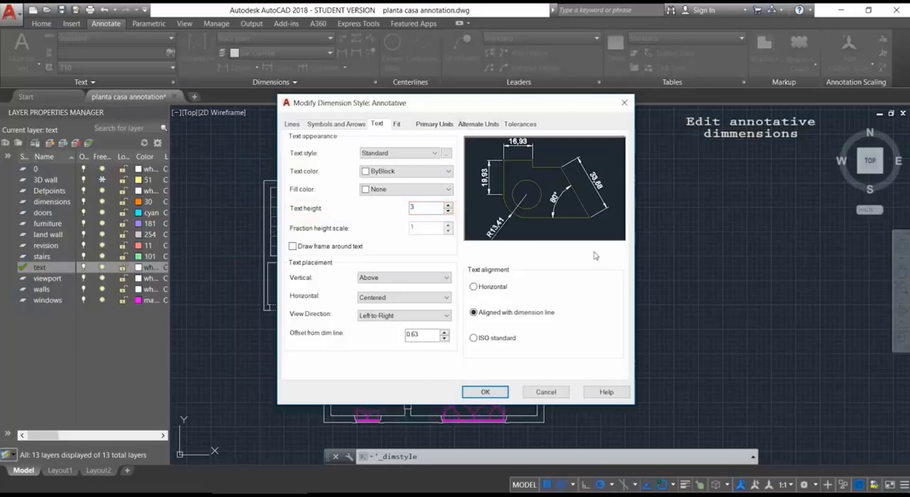
pyautogui.click(349, 124)
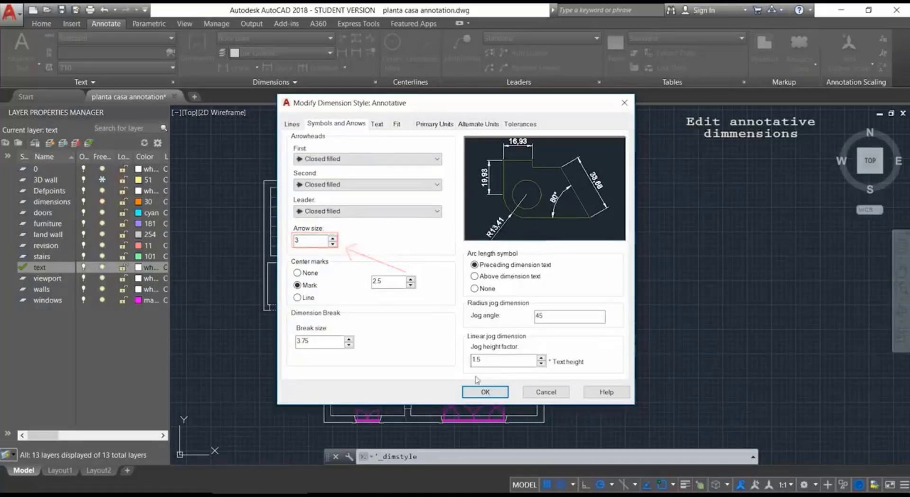
pyautogui.click(485, 392)
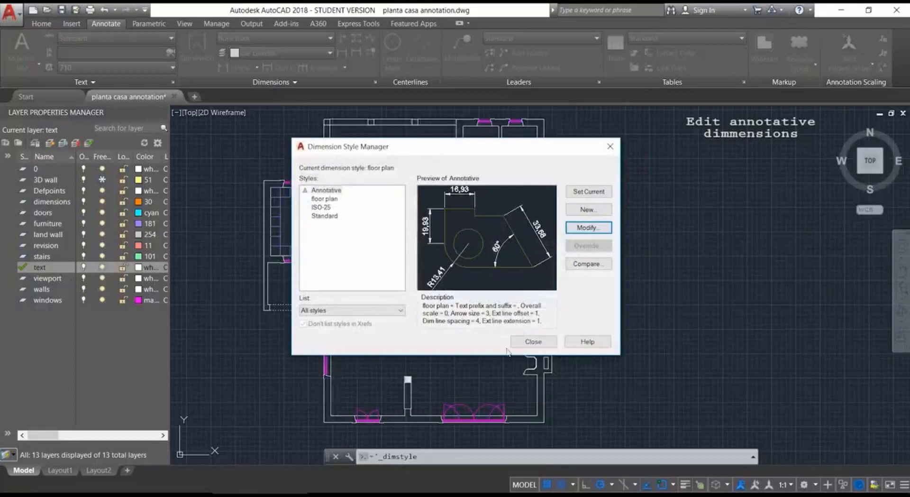
pyautogui.click(534, 341)
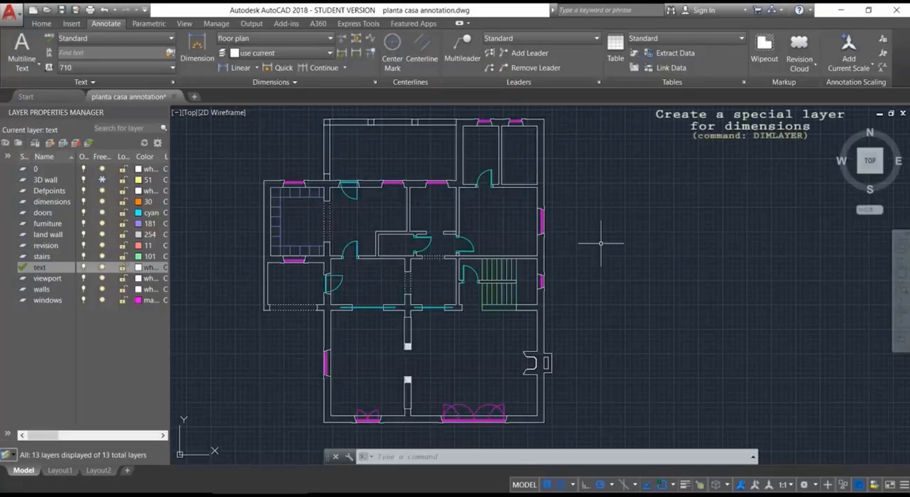
# - Assign new dimensions to the dimensions layer with the DIMLAYER variable
pyautogui.write('dim')
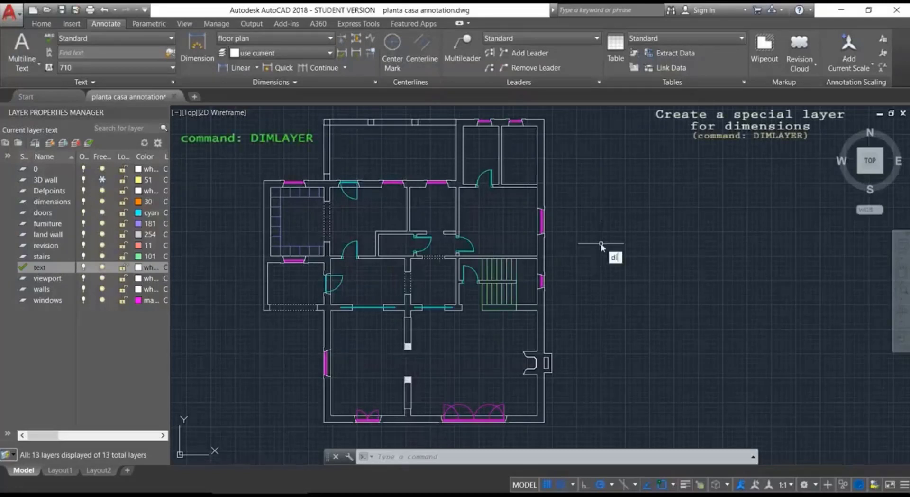
pyautogui.write('layer')
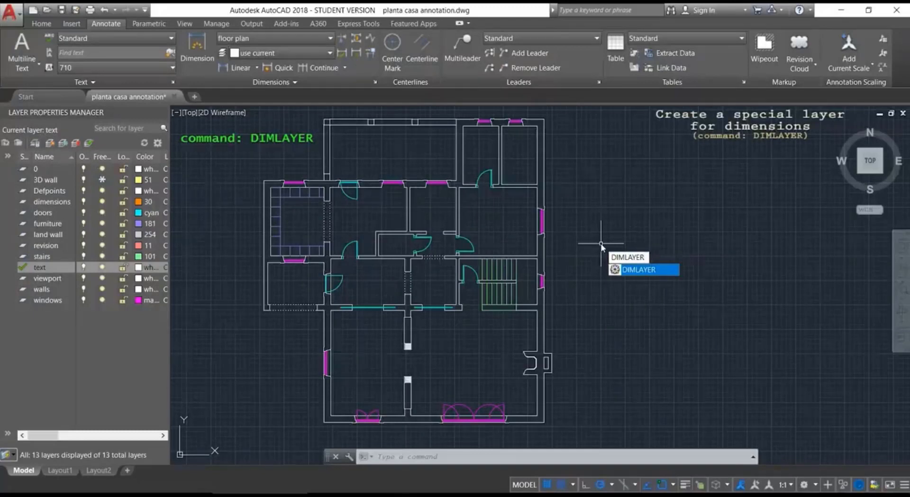
pyautogui.press('Return')
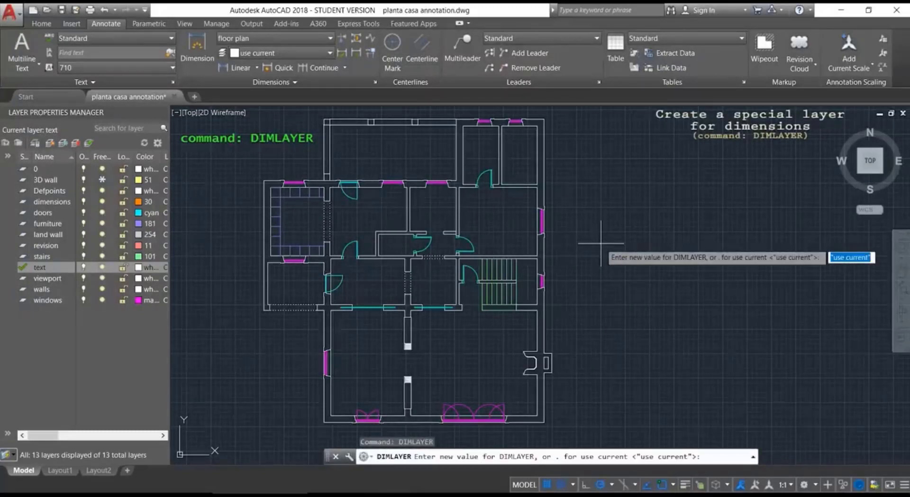
pyautogui.write('dimensi')
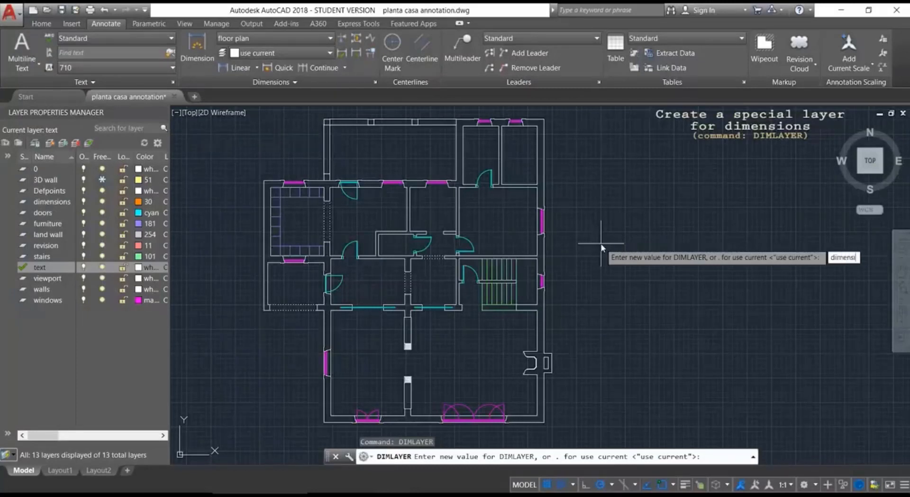
pyautogui.write('ons')
pyautogui.press('Return')
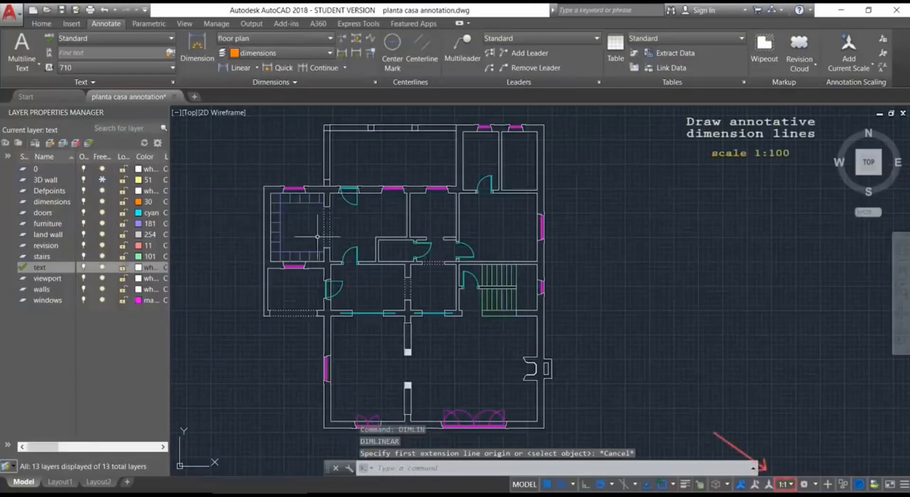
# - Set the annotation scale of the model to 1:100
pyautogui.click(789, 484)
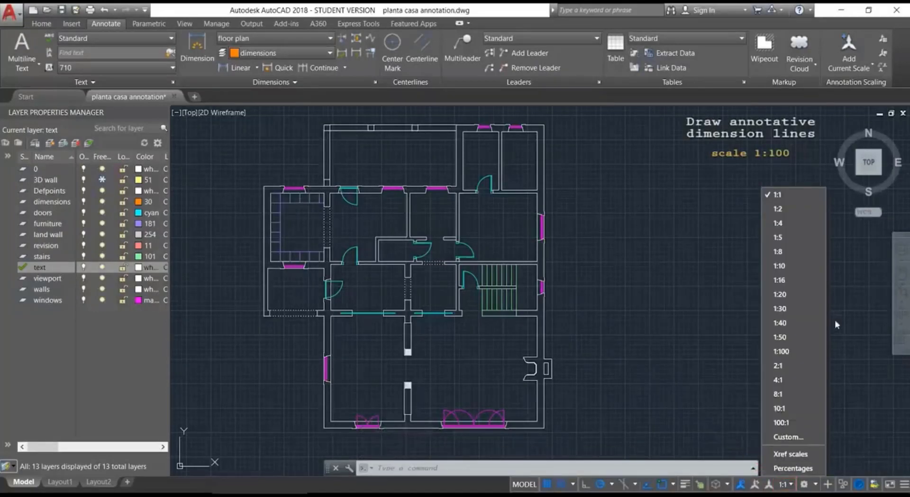
pyautogui.click(805, 352)
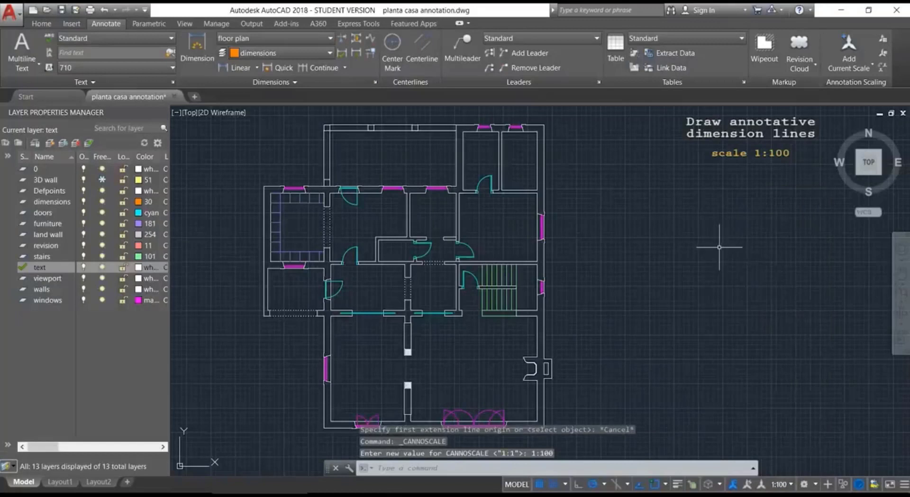
# - Try to add a horizontal linear dimension above the kitchen's outer wall, from the building corner to the adjoining wall
pyautogui.write('DIMLIN')
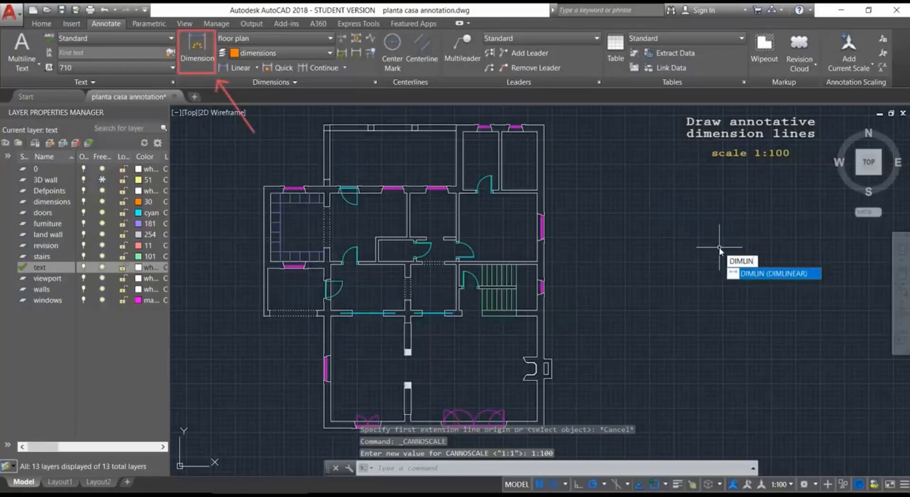
pyautogui.press('Return')
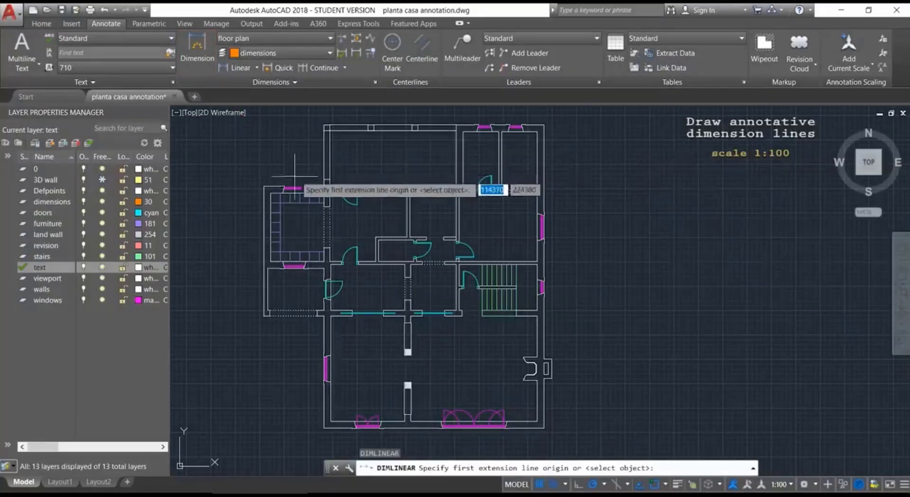
pyautogui.scroll(2, 259, 180)
pyautogui.scroll(3, 260, 178)
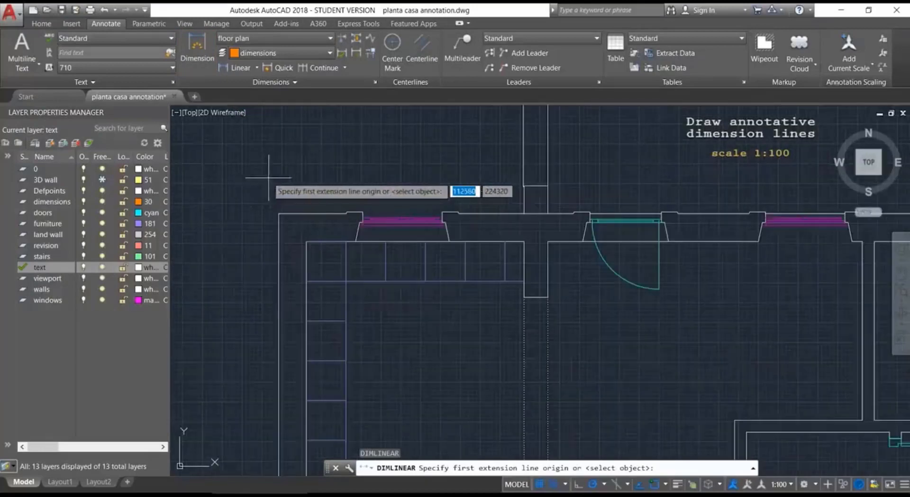
pyautogui.click(279, 213)
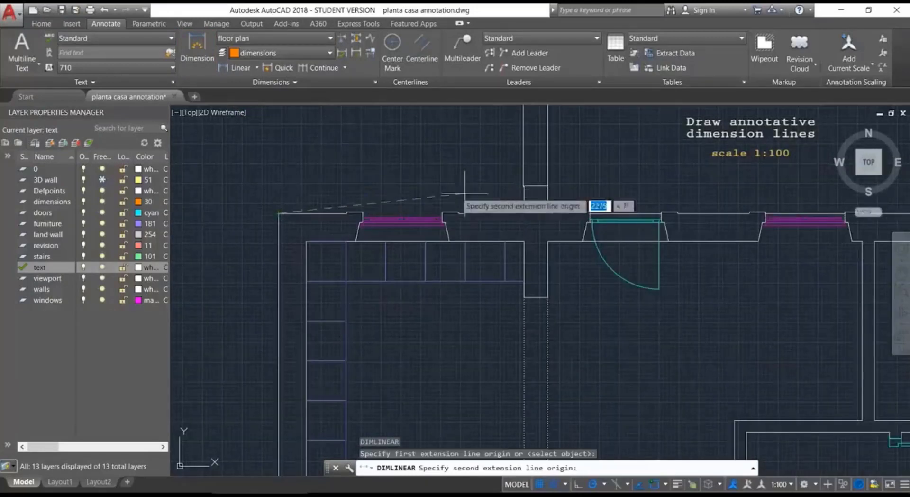
pyautogui.click(523, 213)
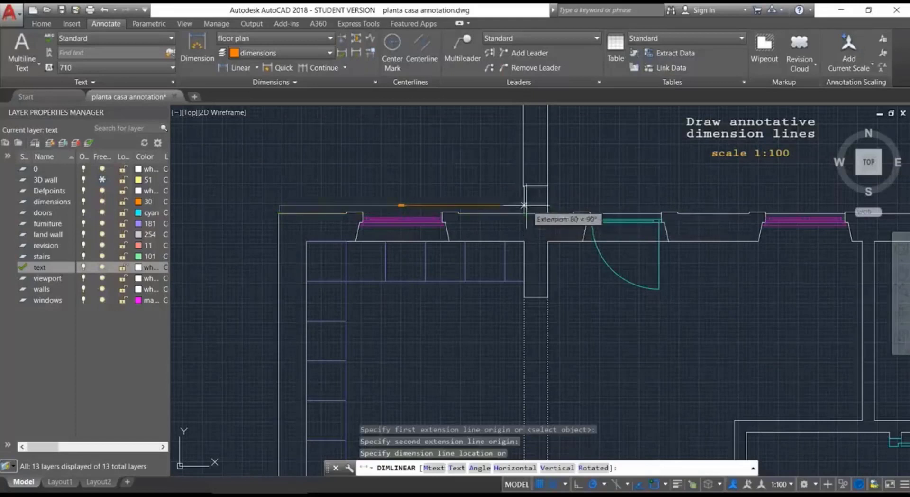
pyautogui.click(524, 187)
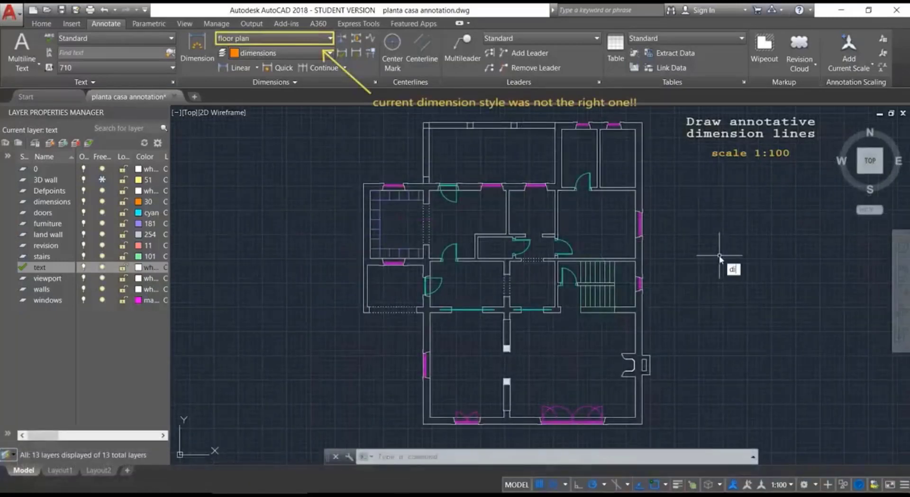
# - Start a linear dimension and make Annotative the current dimension style
pyautogui.write('mli')
pyautogui.press('Return')
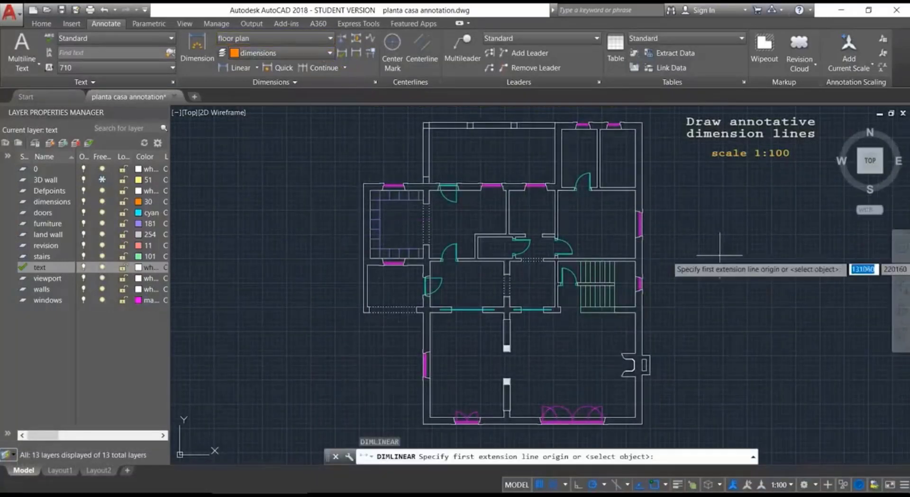
pyautogui.click(328, 40)
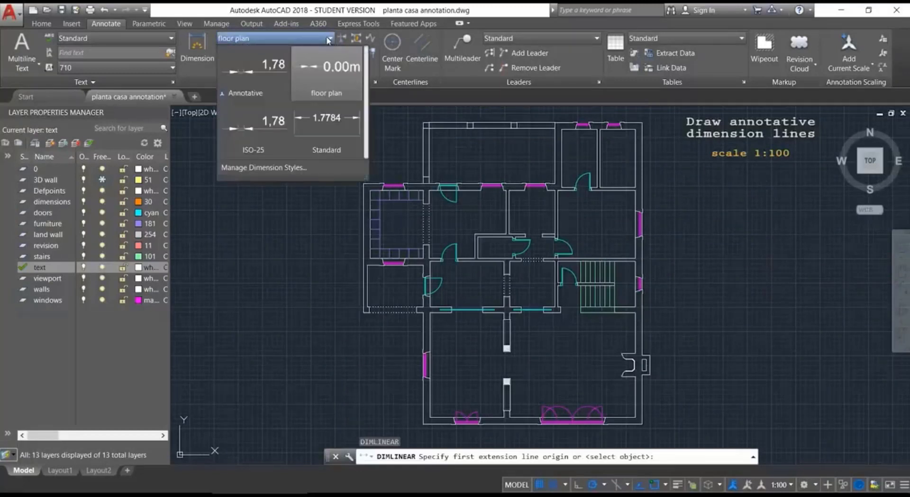
pyautogui.click(269, 72)
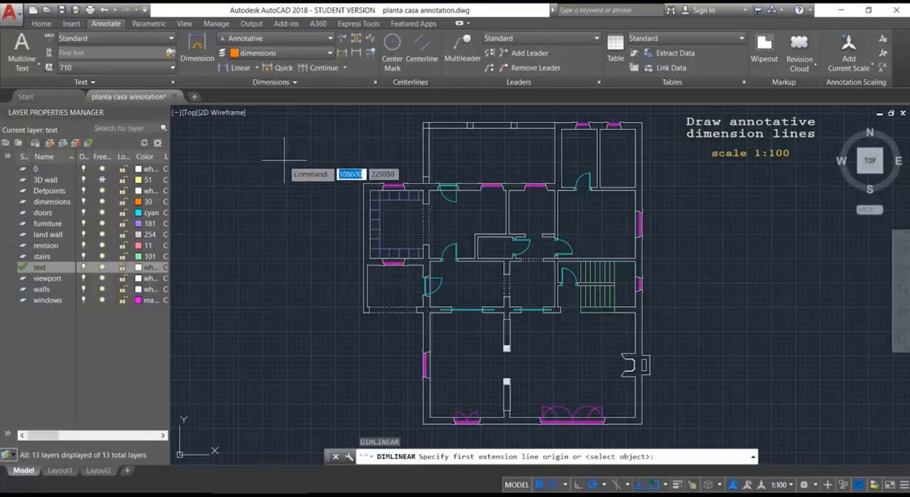
# - Place a horizontal linear dimension above the kitchen's outer wall, from the building corner to the adjoining wall
pyautogui.scroll(2, 365, 186)
pyautogui.scroll(2, 366, 187)
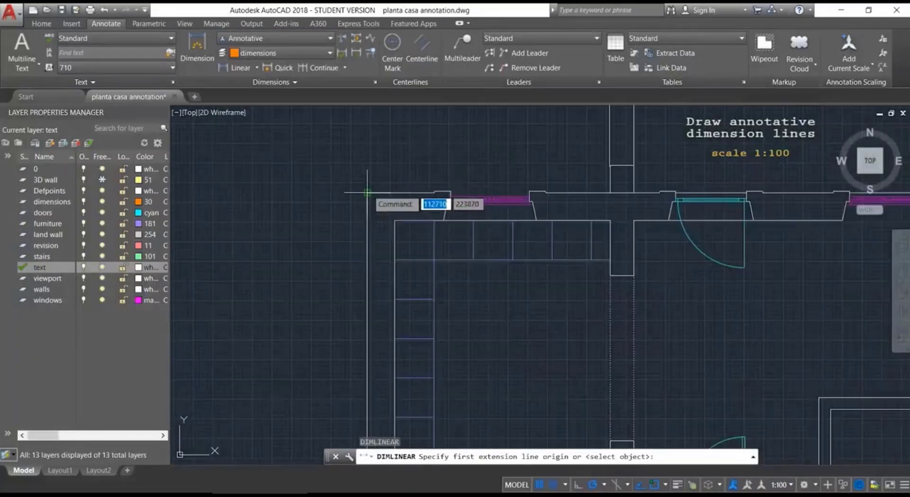
pyautogui.click(366, 188)
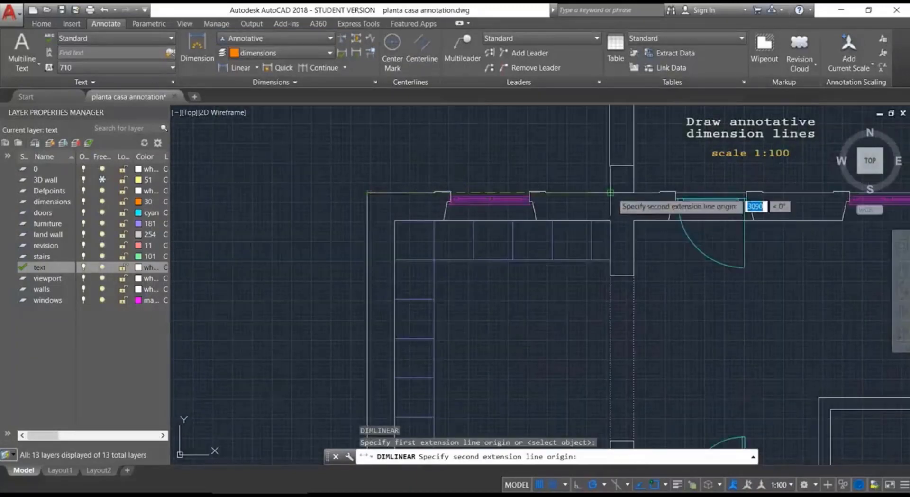
pyautogui.click(610, 193)
pyautogui.click(609, 165)
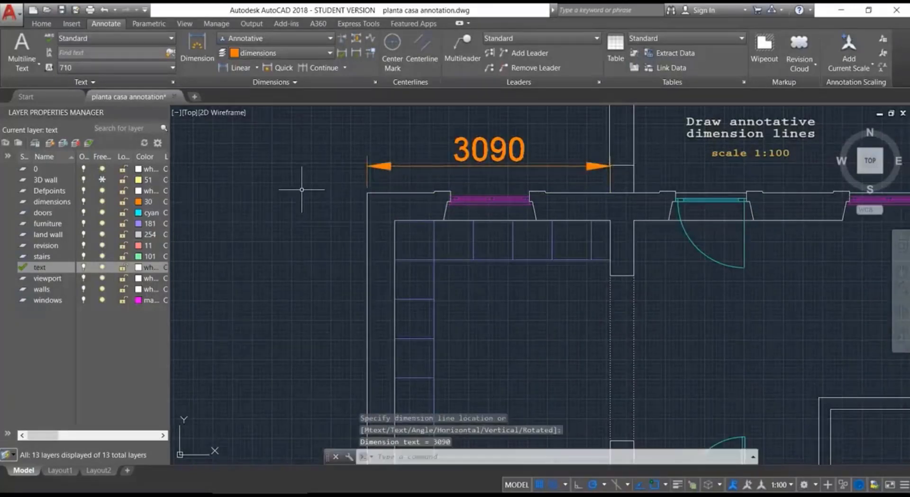
# - Add a horizontal linear dimension above the outer wall of the two small upper-right rooms, spanning their full outer width
pyautogui.scroll(-6, 301, 189)
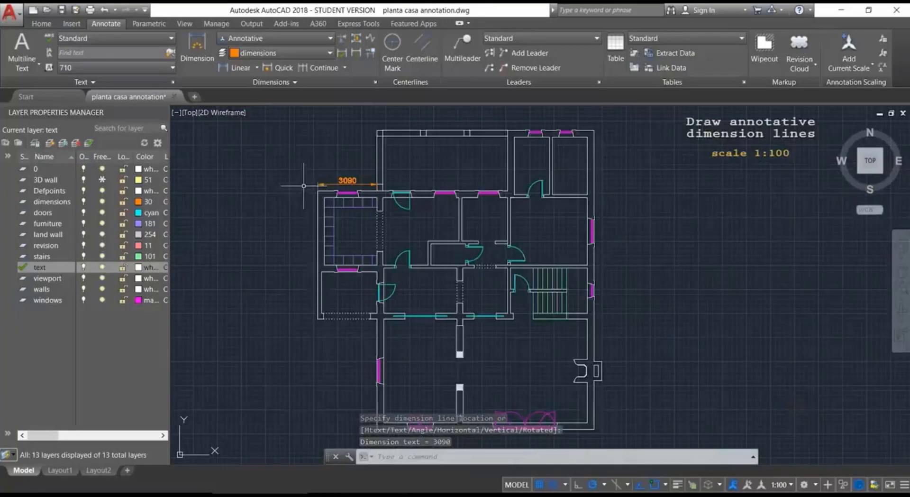
pyautogui.moveTo(304, 185); pyautogui.dragTo(276, 169, button='middle')
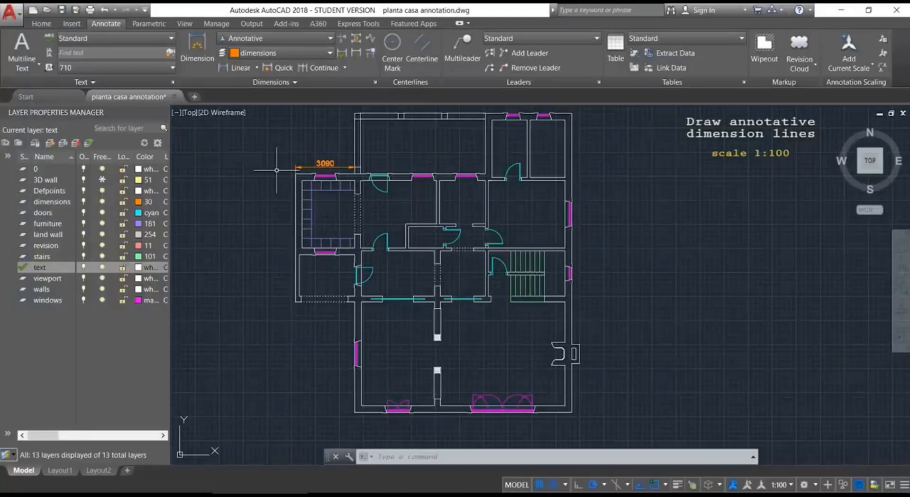
pyautogui.moveTo(276, 170); pyautogui.dragTo(277, 186, button='middle')
pyautogui.press('Return')
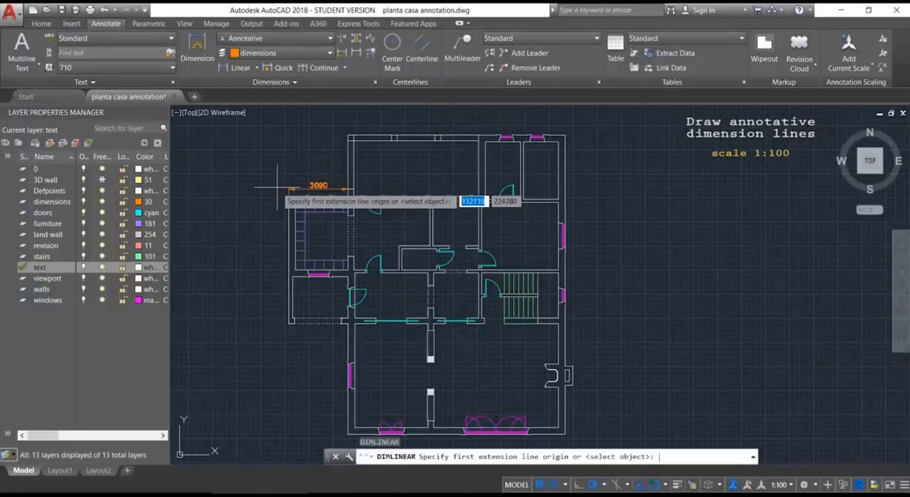
pyautogui.scroll(6, 498, 137)
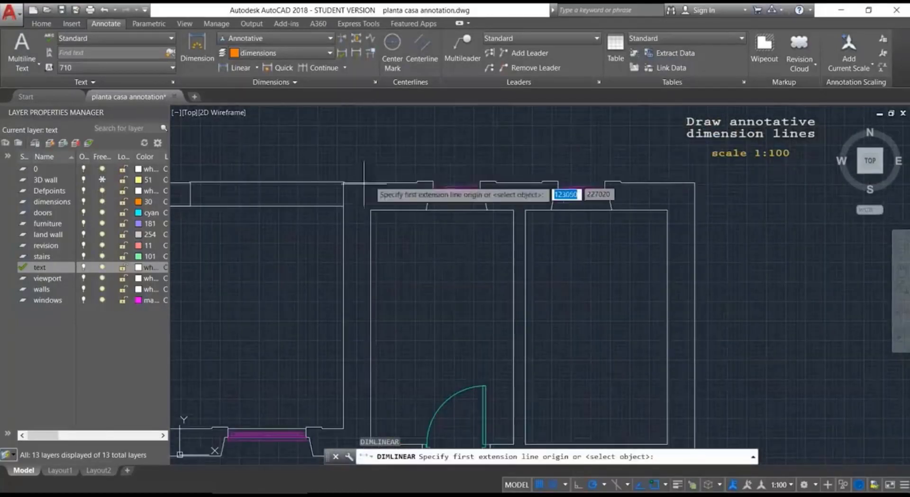
pyautogui.click(344, 181)
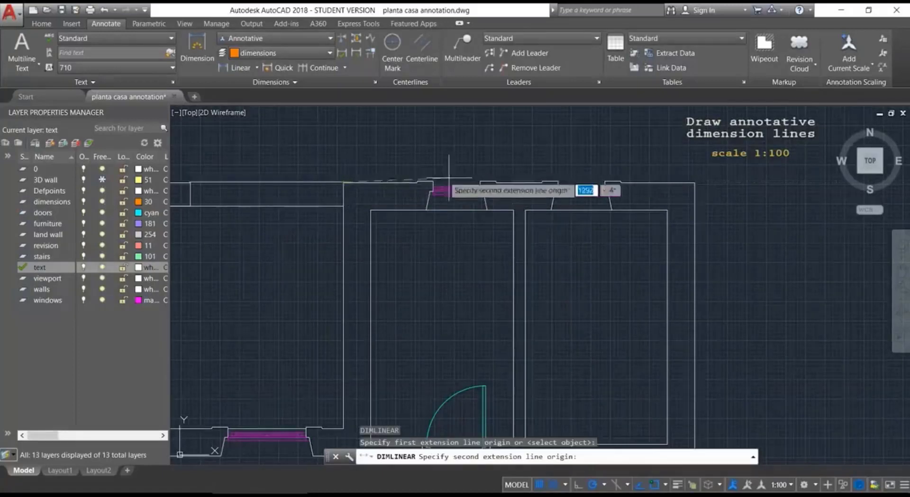
pyautogui.click(695, 182)
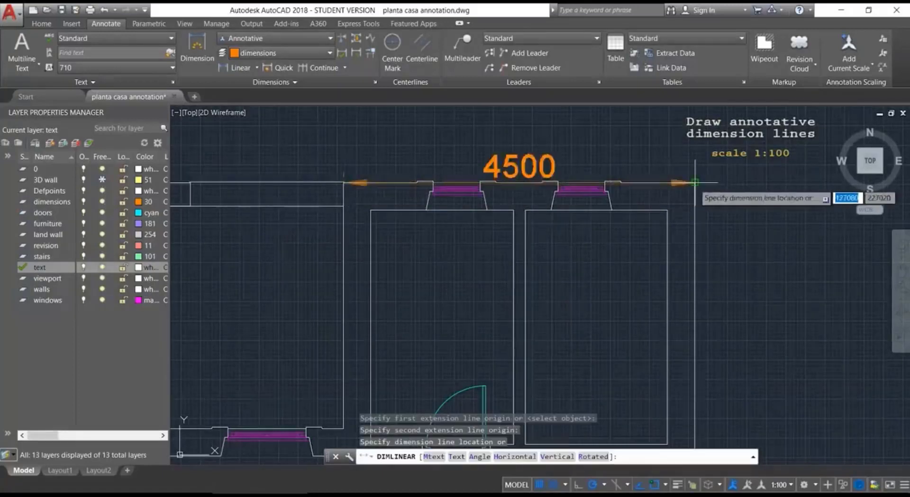
pyautogui.click(695, 149)
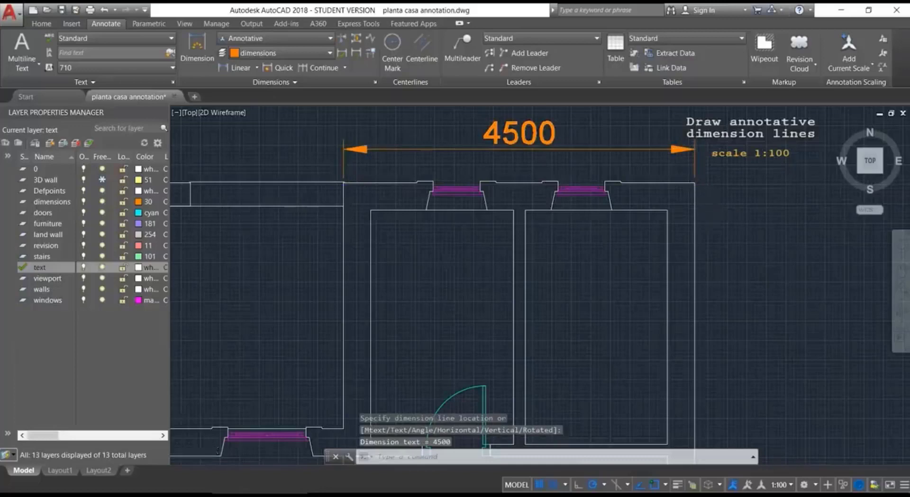
# - Check how the two new wall dimensions appear in the Layout1 viewports, and return to model space
pyautogui.scroll(-4, 713, 212)
pyautogui.scroll(-4, 713, 212)
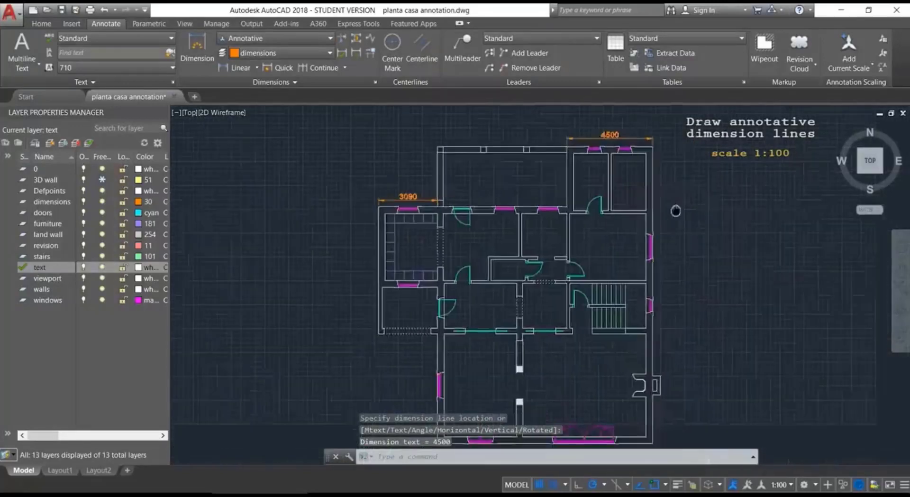
pyautogui.scroll(2, 642, 193)
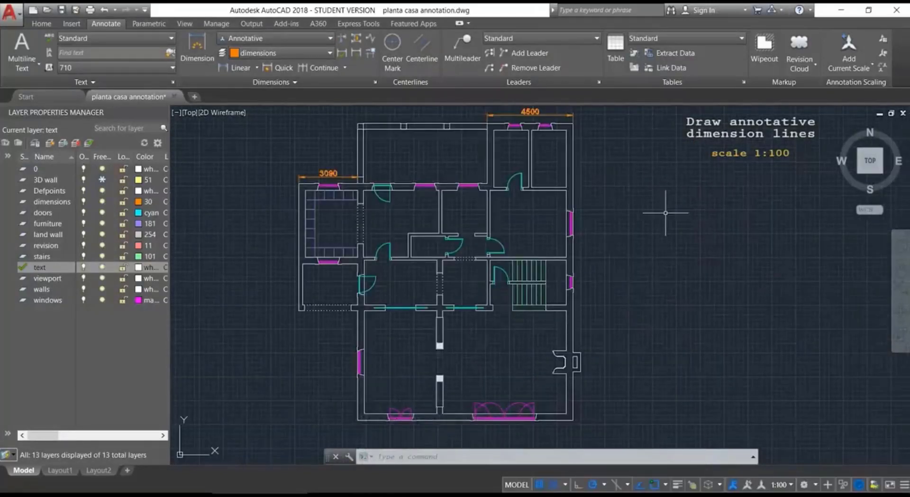
pyautogui.press('Escape')
pyautogui.click(61, 470)
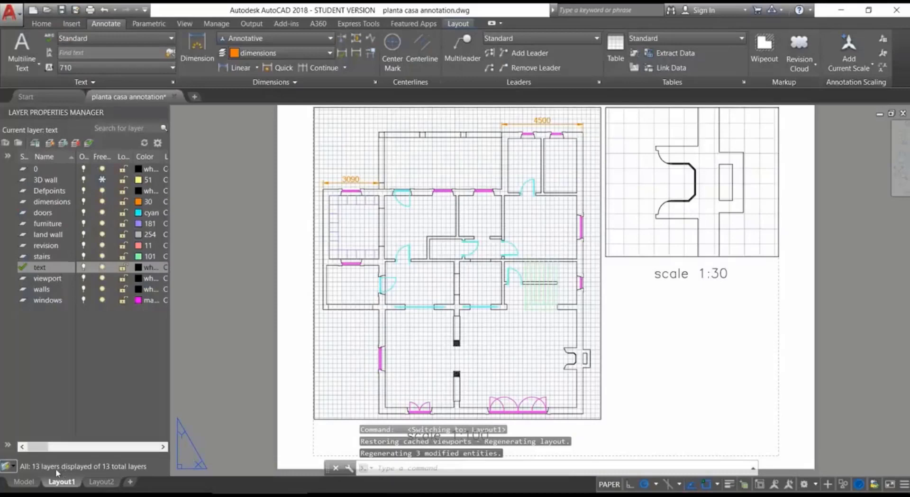
pyautogui.click(29, 482)
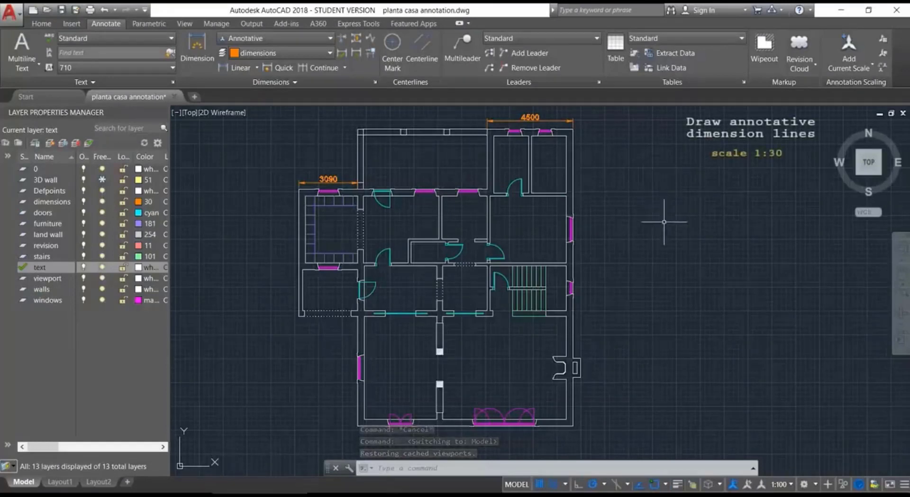
# - Set the annotation scale of the model to 1:30 for detailing the fireplace
pyautogui.moveTo(664, 246); pyautogui.dragTo(554, 140, button='middle')
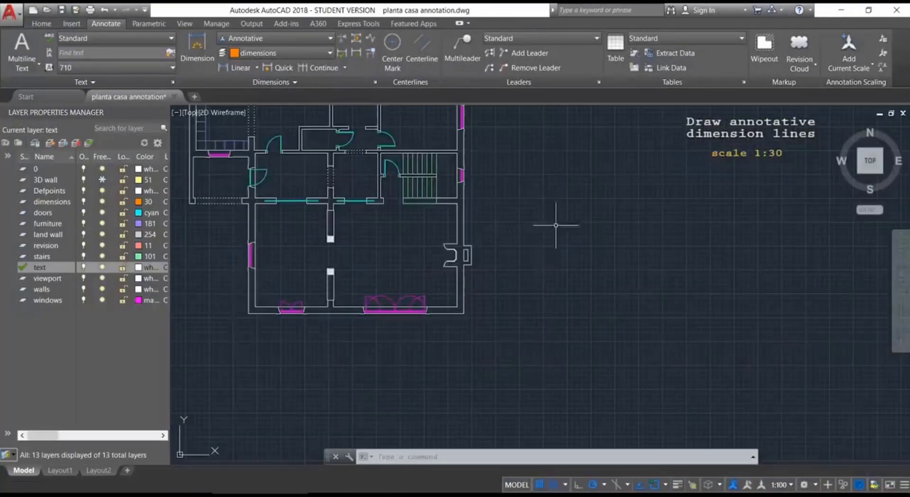
pyautogui.scroll(2, 487, 266)
pyautogui.scroll(3, 474, 256)
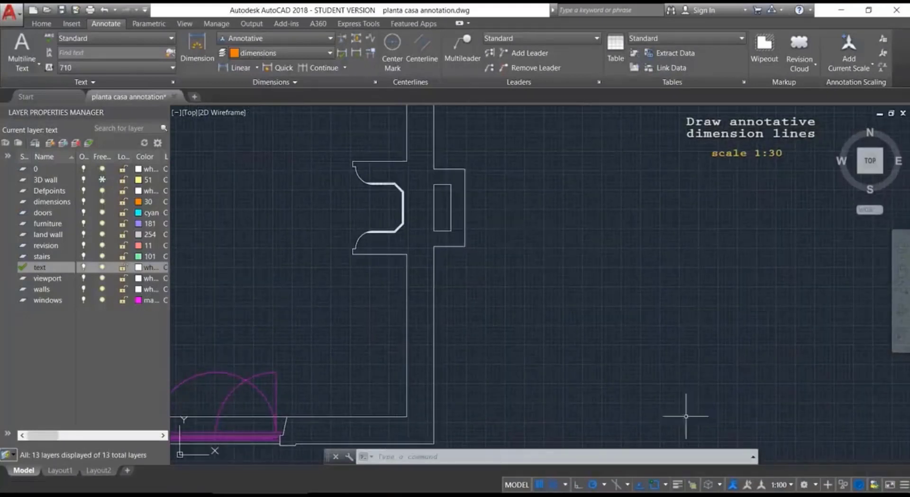
pyautogui.click(790, 484)
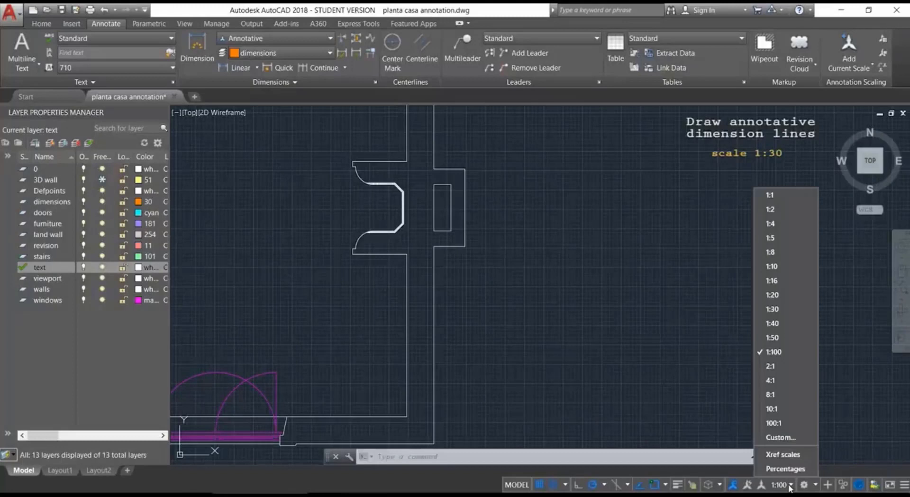
pyautogui.click(786, 310)
# - Add a horizontal linear dimension above the fireplace's upper edge, from its front corner to the inner wall face
pyautogui.write('d')
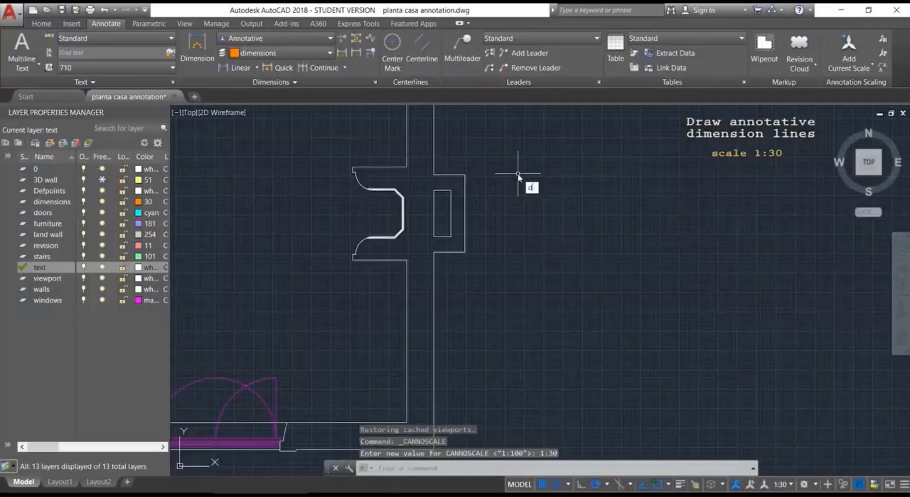
pyautogui.write('imlinear')
pyautogui.press('Return')
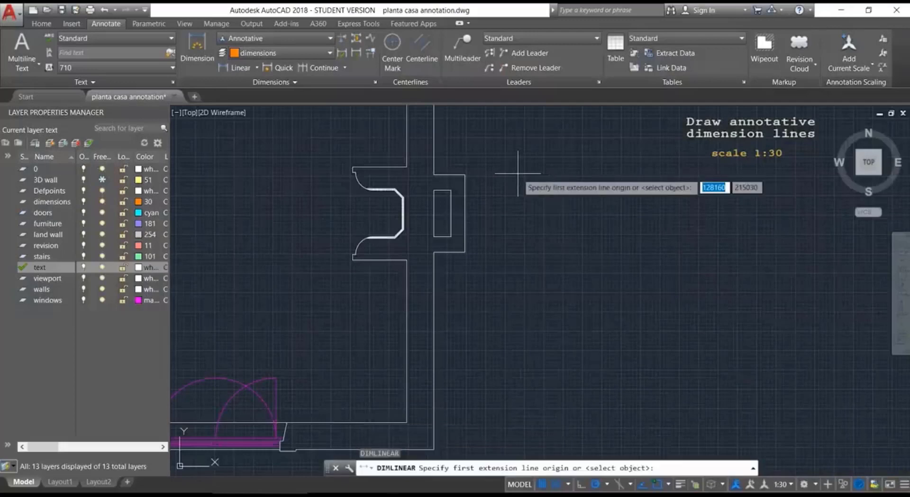
pyautogui.scroll(2, 351, 172)
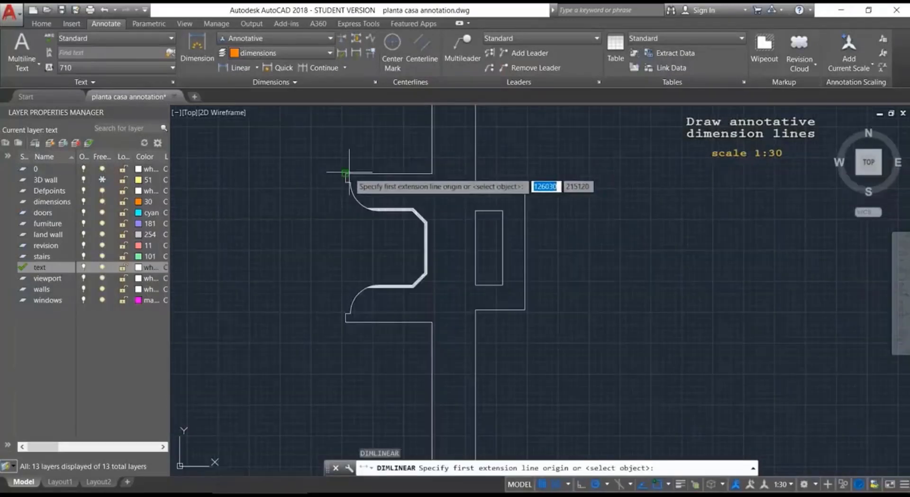
pyautogui.click(345, 173)
pyautogui.click(431, 173)
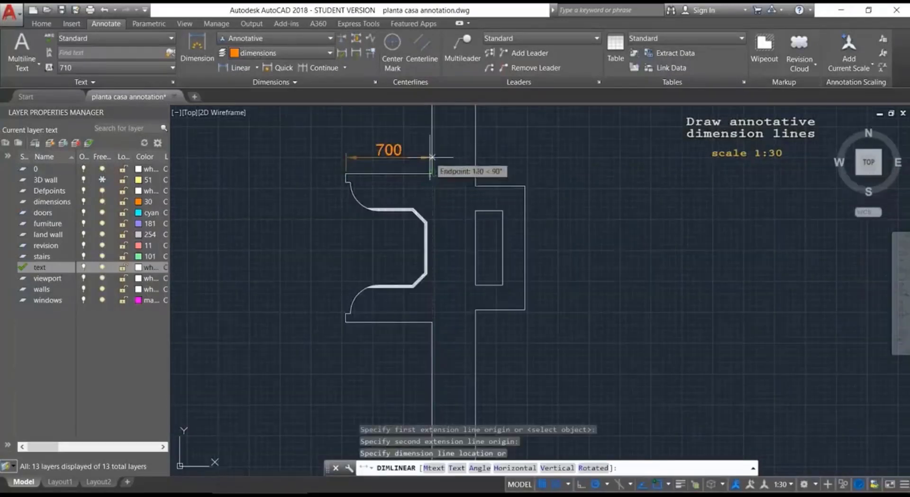
pyautogui.click(429, 154)
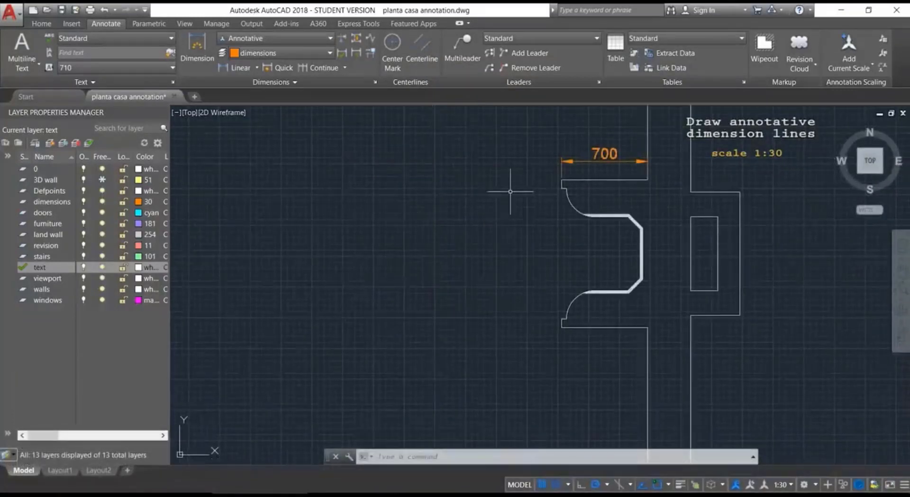
# - Add a horizontal linear dimension above the chimney projection, from the outer wall face to its outer corner
pyautogui.press('Return')
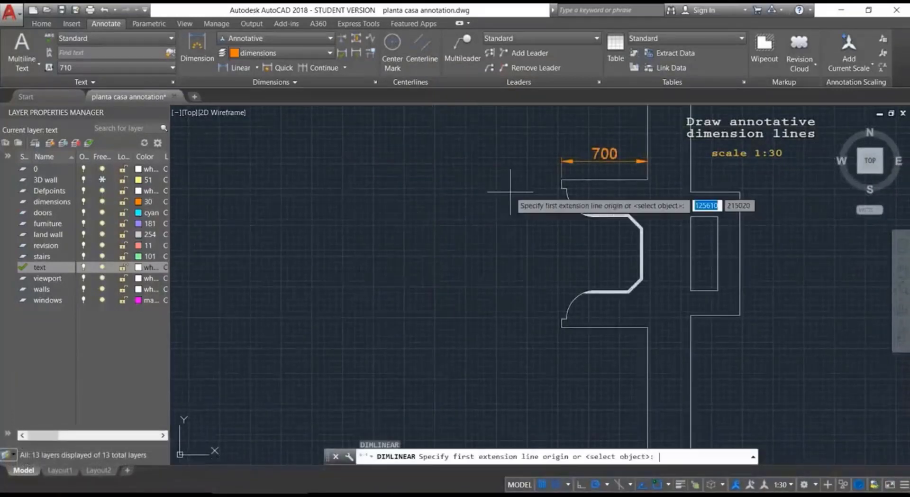
pyautogui.click(740, 192)
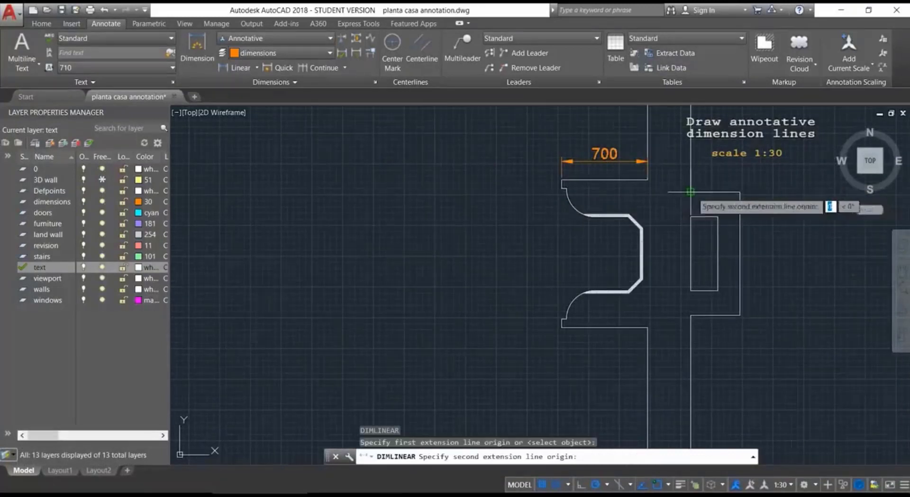
pyautogui.click(739, 192)
pyautogui.click(739, 176)
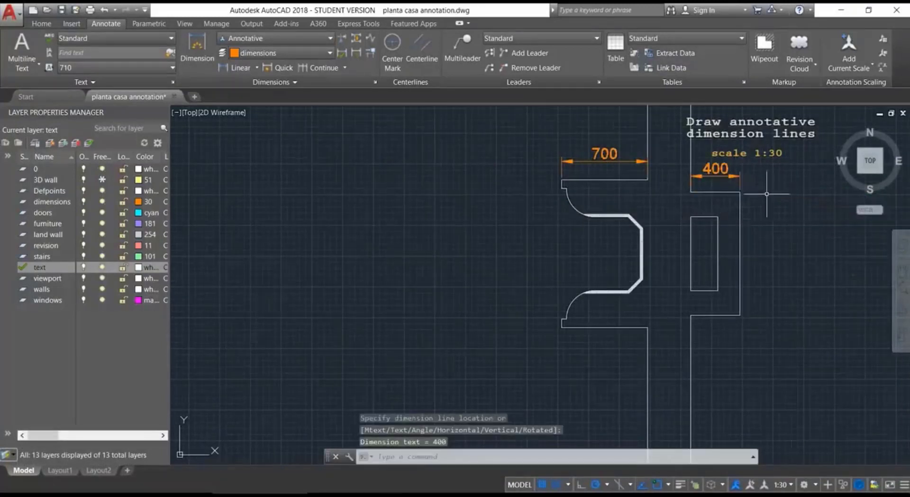
# - Add a vertical linear dimension beside the chimney projection, along its full outer edge
pyautogui.press('Return')
pyautogui.click(739, 192)
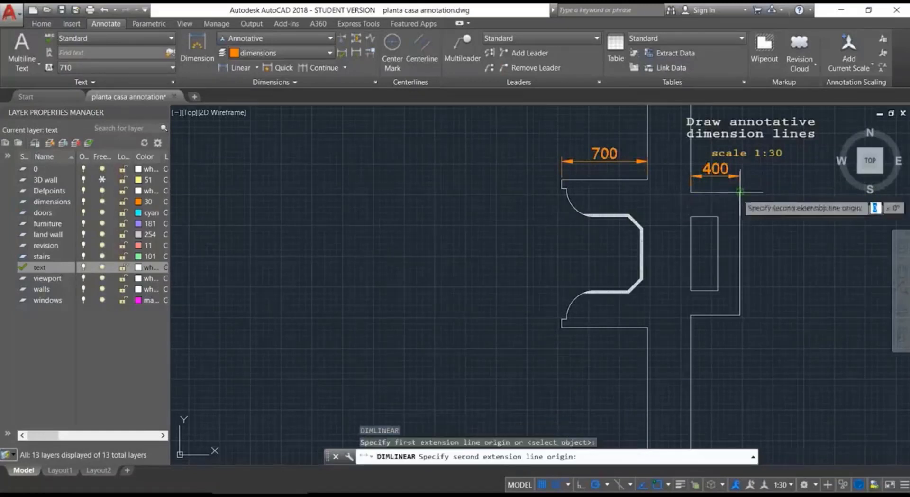
pyautogui.click(740, 315)
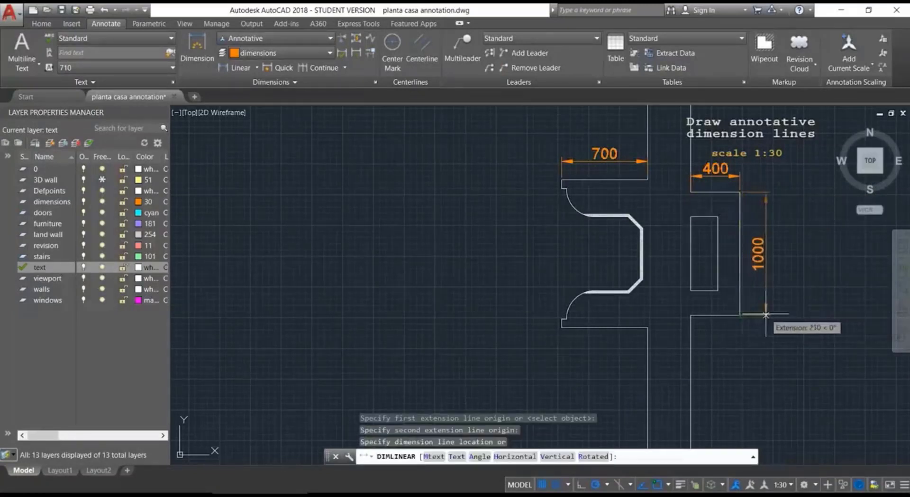
pyautogui.click(766, 323)
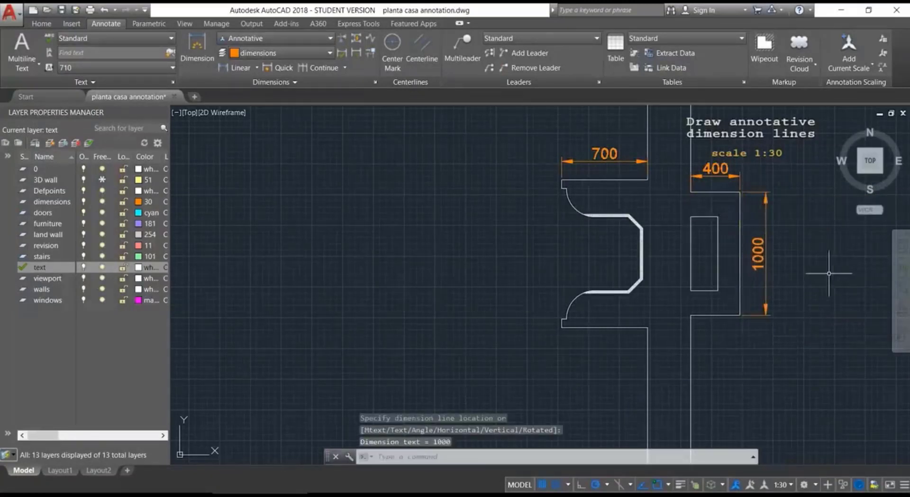
# - Compare the fireplace dimensions with the wall dimensions in the model, and check them in Layout1
pyautogui.scroll(-5, 830, 274)
pyautogui.scroll(-5, 705, 198)
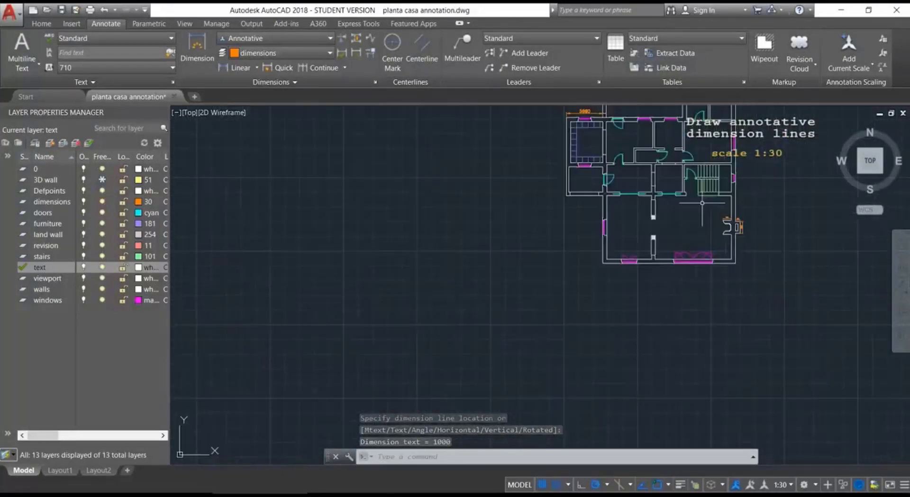
pyautogui.moveTo(701, 198); pyautogui.dragTo(566, 256, button='middle')
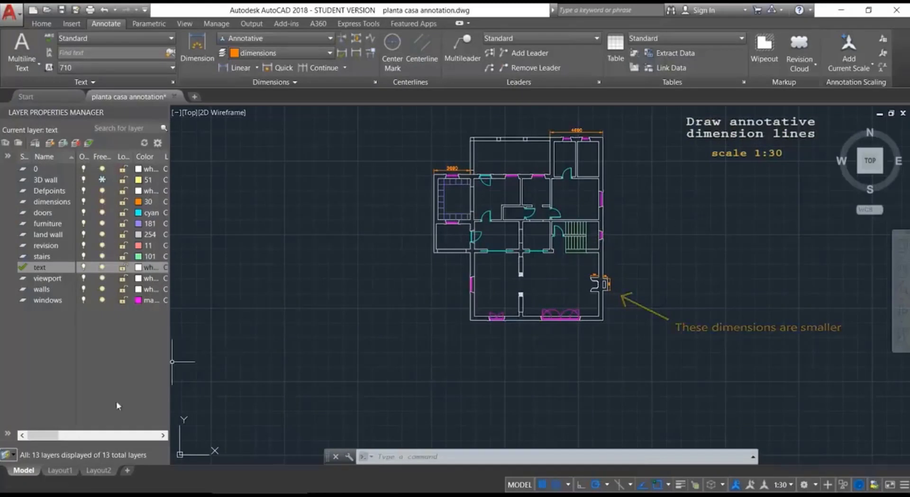
pyautogui.click(64, 474)
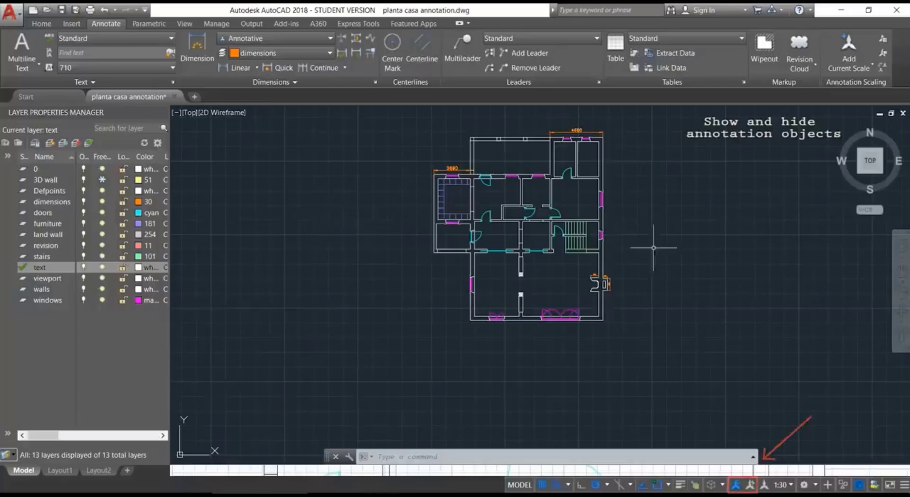
# - Turn off the display of annotative objects that do not support the current annotation scale
pyautogui.click(735, 485)
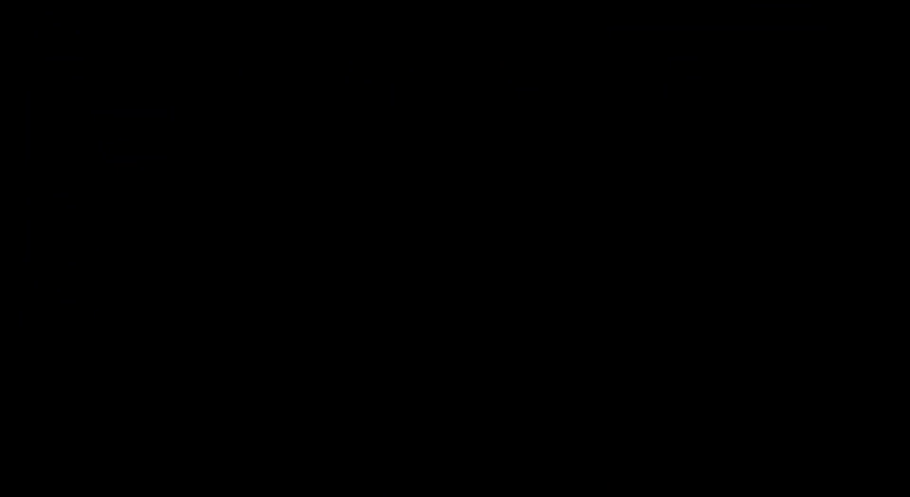
# - Set the current annotation scale to 1:100
pyautogui.click(791, 486)
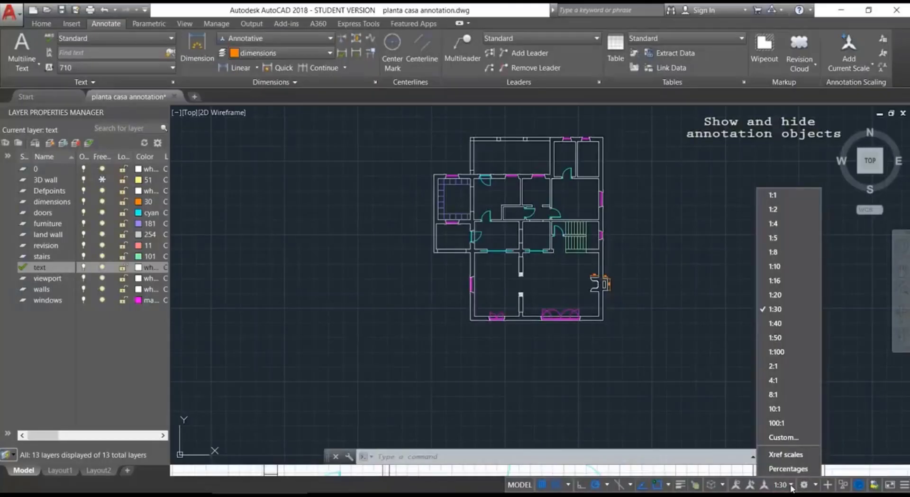
pyautogui.click(794, 351)
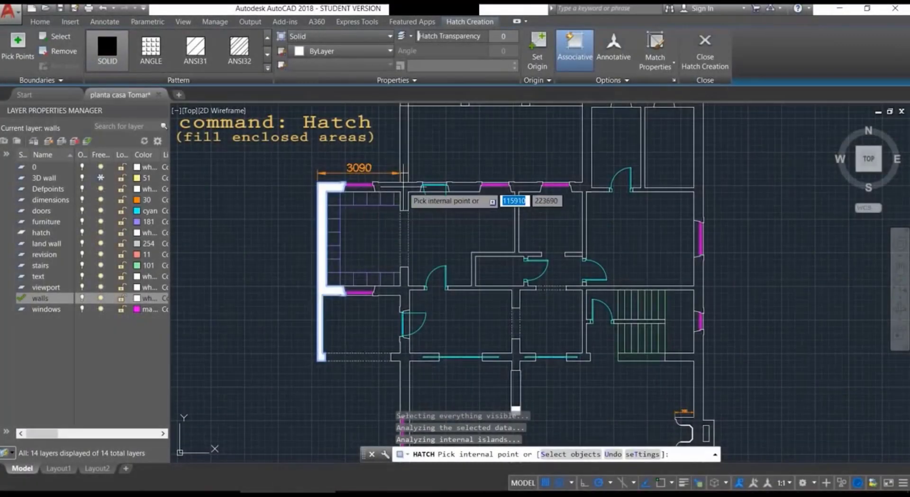
# - Start a hatch and fill the enclosed wall segment between the cyan door and the first magenta window beside it
pyautogui.scroll(2, 397, 198)
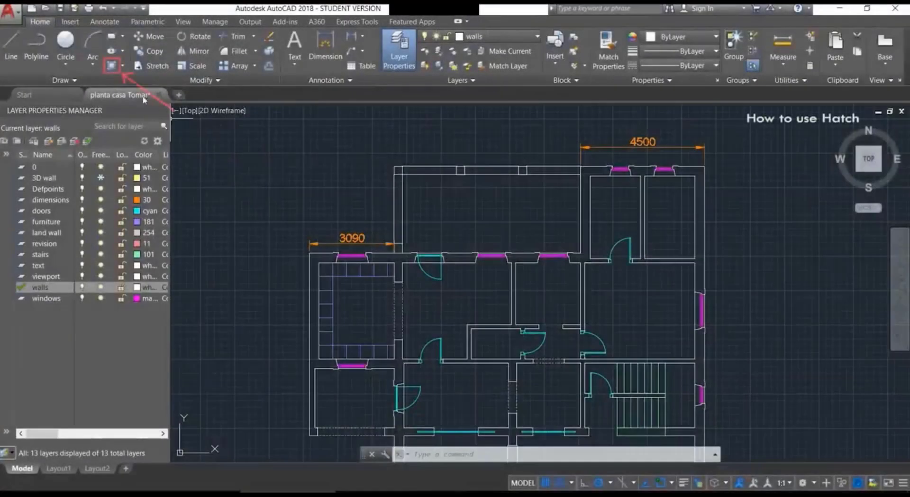
pyautogui.click(110, 67)
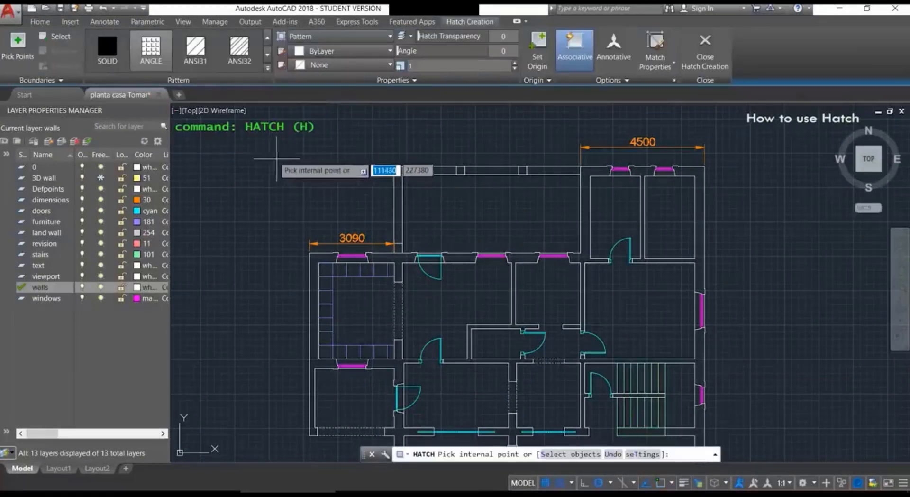
pyautogui.scroll(4, 423, 279)
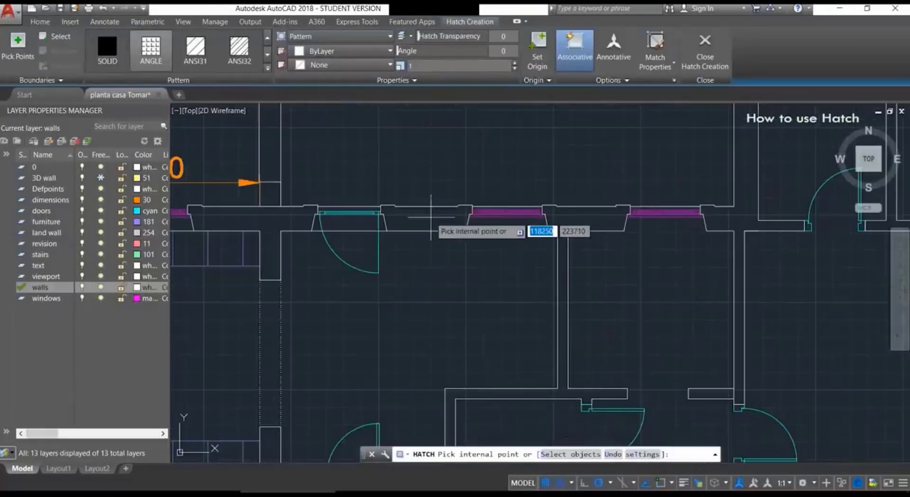
pyautogui.click(438, 219)
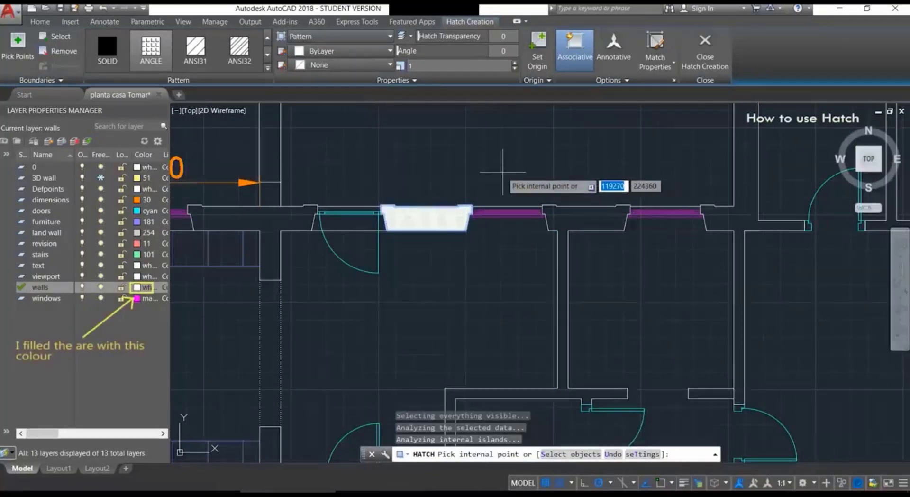
pyautogui.scroll(-3, 512, 170)
pyautogui.moveTo(524, 178); pyautogui.dragTo(493, 235, button='middle')
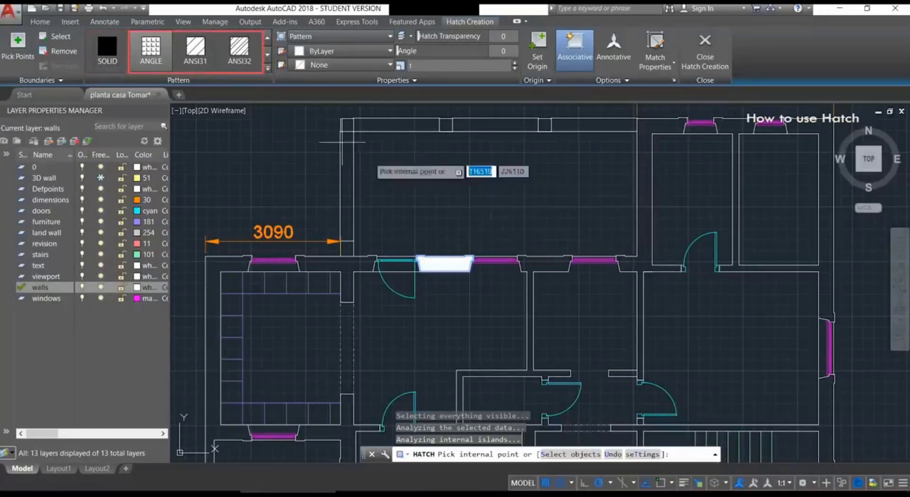
# - Switch the wall segment's hatch pattern to ANSI32 with a scale of 10, and finish the hatch
pyautogui.click(201, 59)
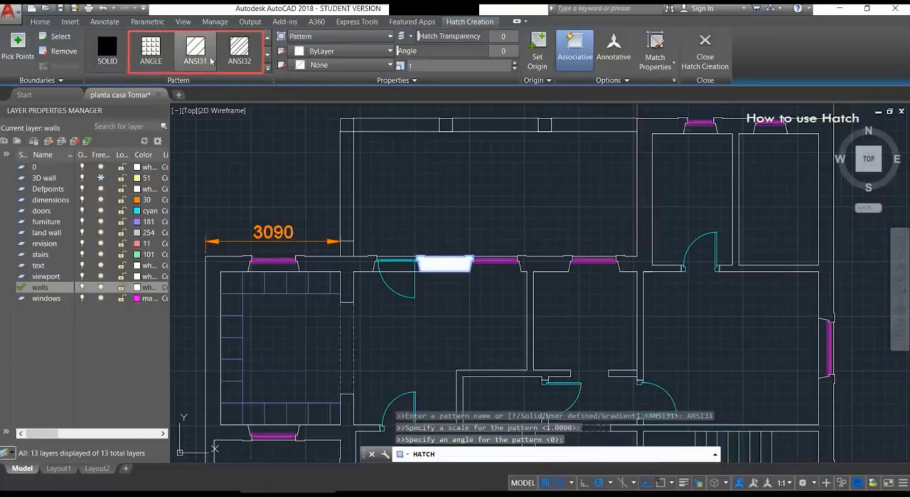
pyautogui.click(239, 59)
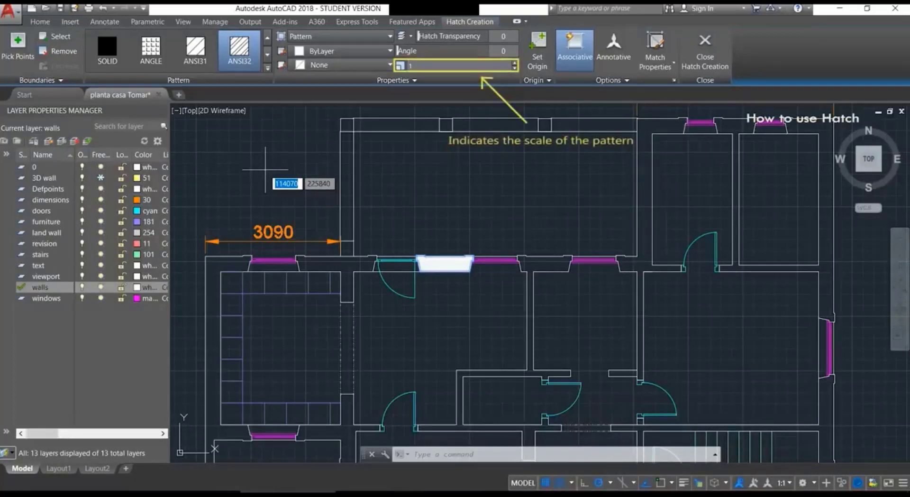
pyautogui.click(429, 66)
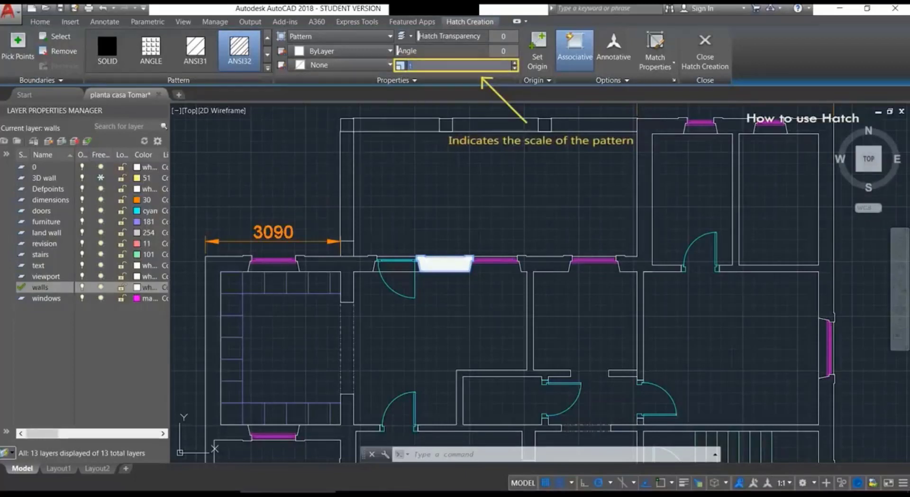
pyautogui.write('10')
pyautogui.press('Return')
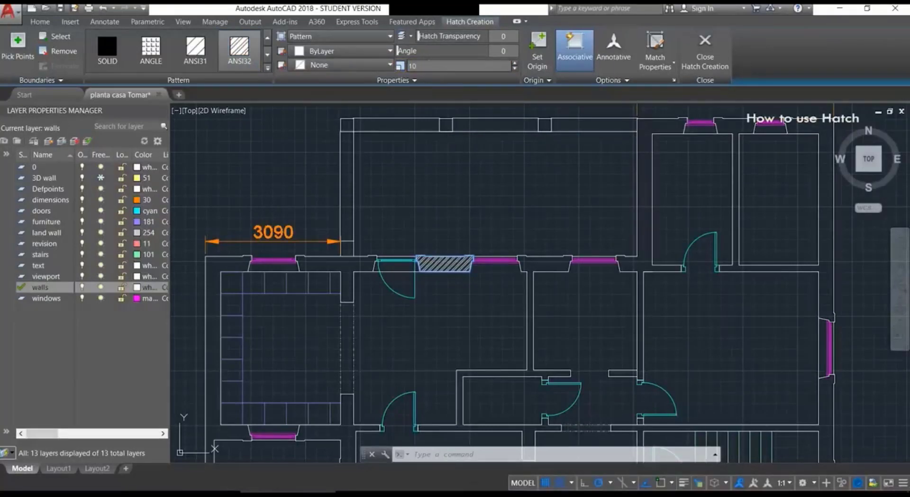
pyautogui.press('Escape')
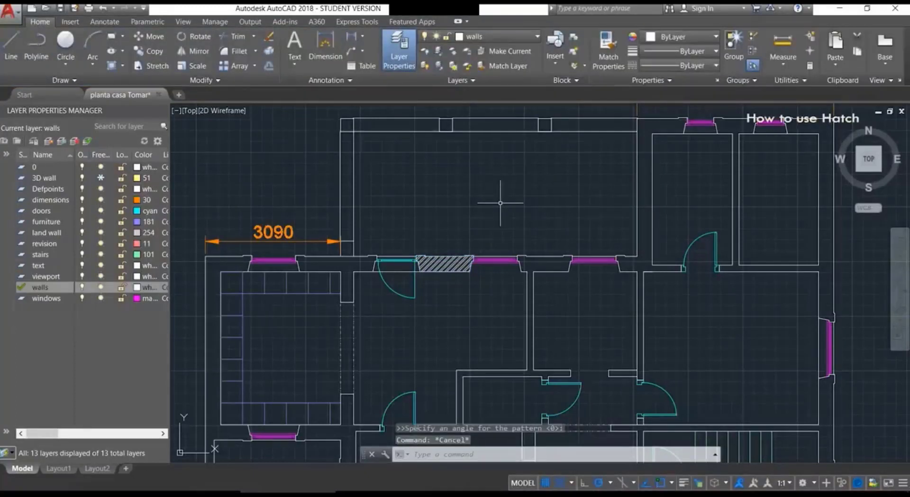
# - Select the finished wall hatch to review its editing options, and clear the selection
pyautogui.click(459, 265)
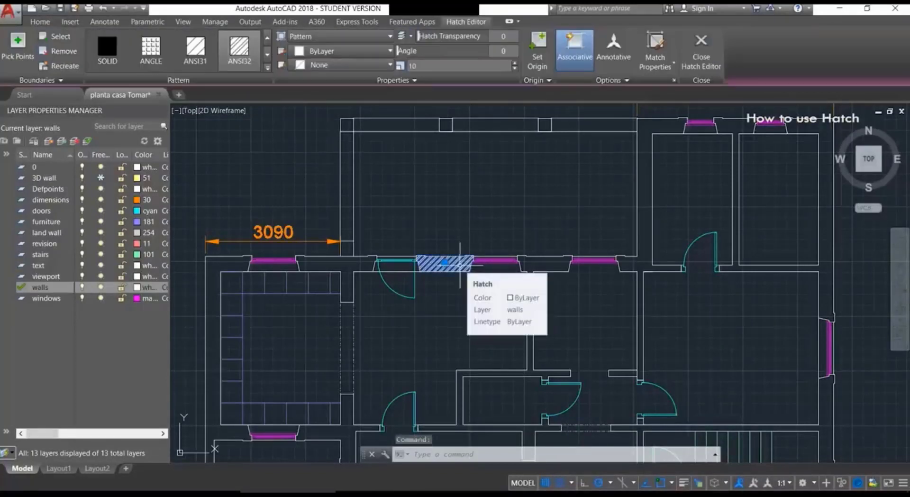
pyautogui.press('Escape')
pyautogui.press('Escape')
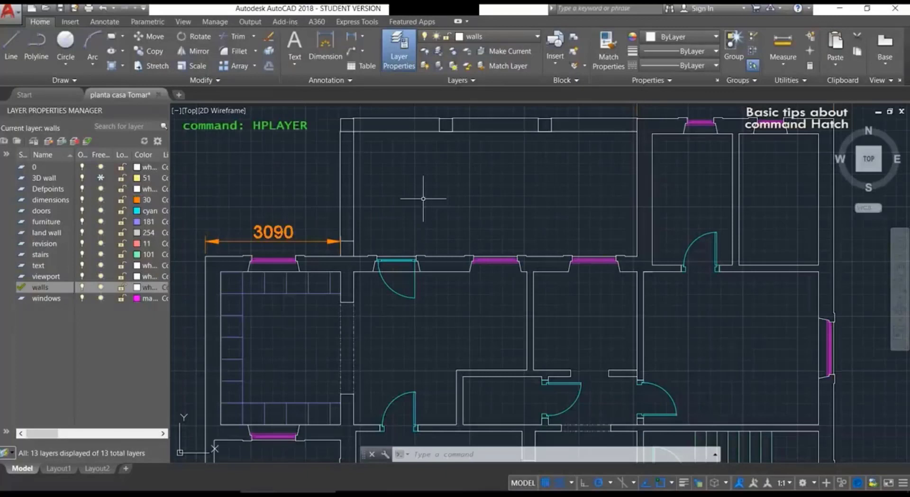
# - Set the HPLAYER variable to hatch so that new hatches go on the hatch layer
pyautogui.write('layer')
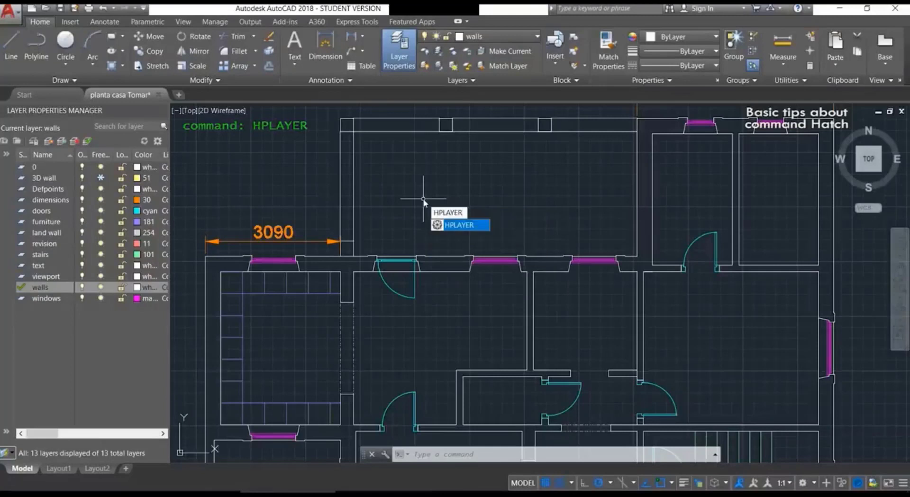
pyautogui.press('Return')
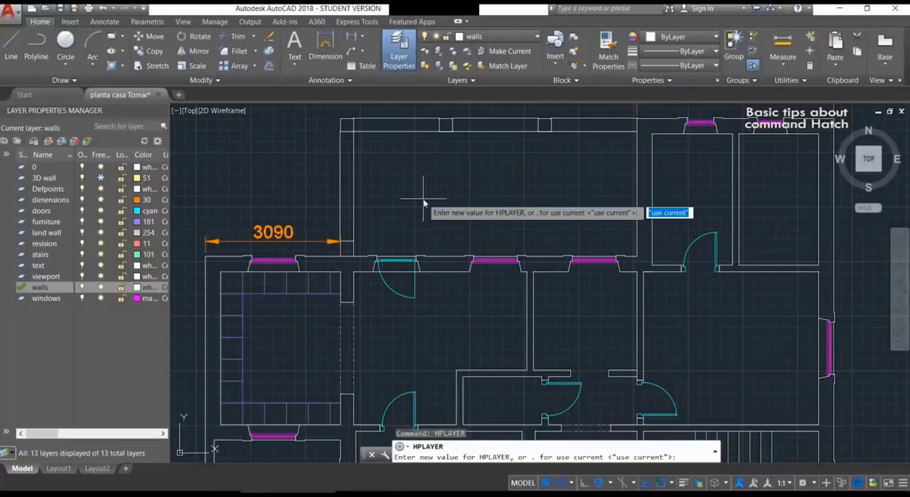
pyautogui.write('hatch')
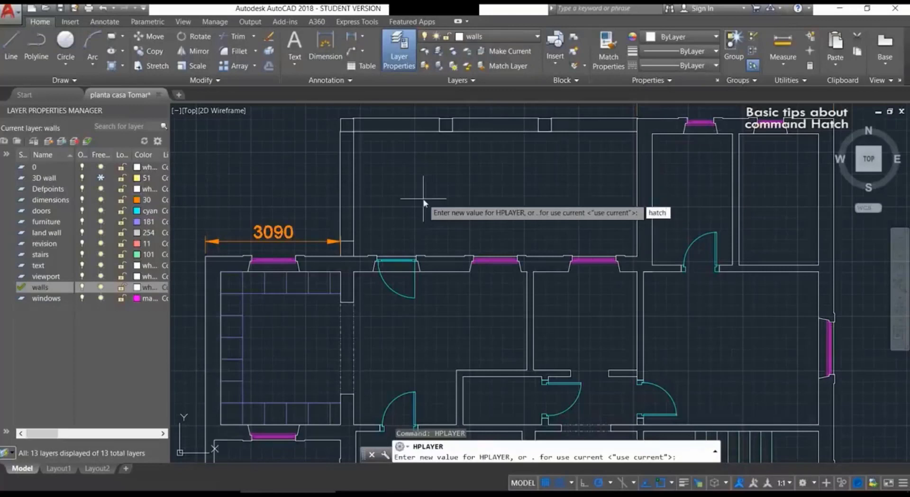
pyautogui.press('Return')
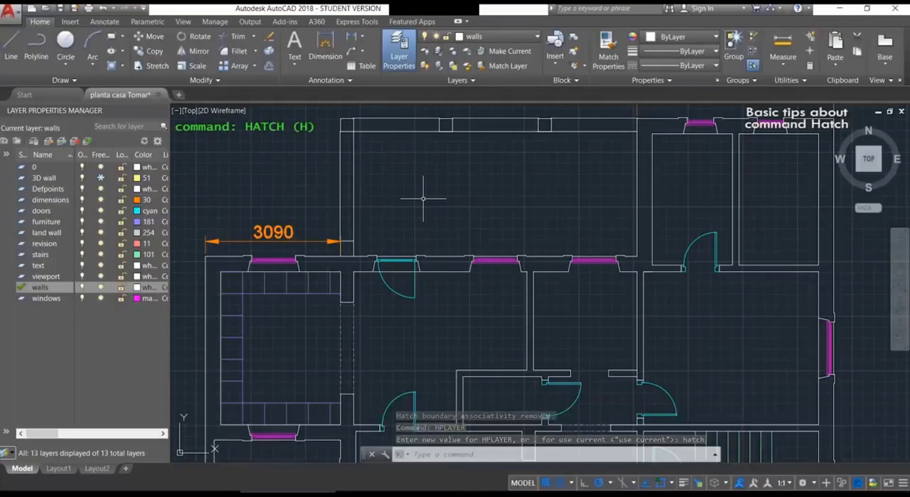
# - Fill the outer walls around the furnished room, the wall sections between the door and windows, and the connected partitions with a SOLID hatch
pyautogui.write('H')
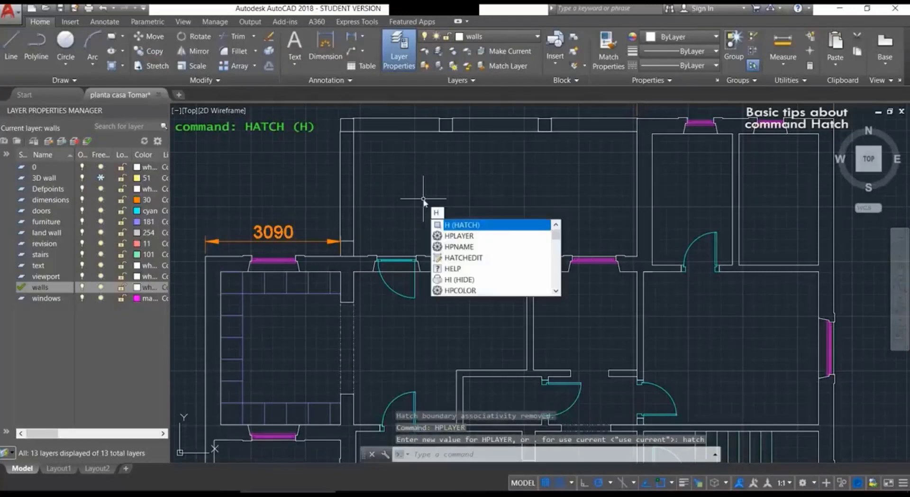
pyautogui.press('Return')
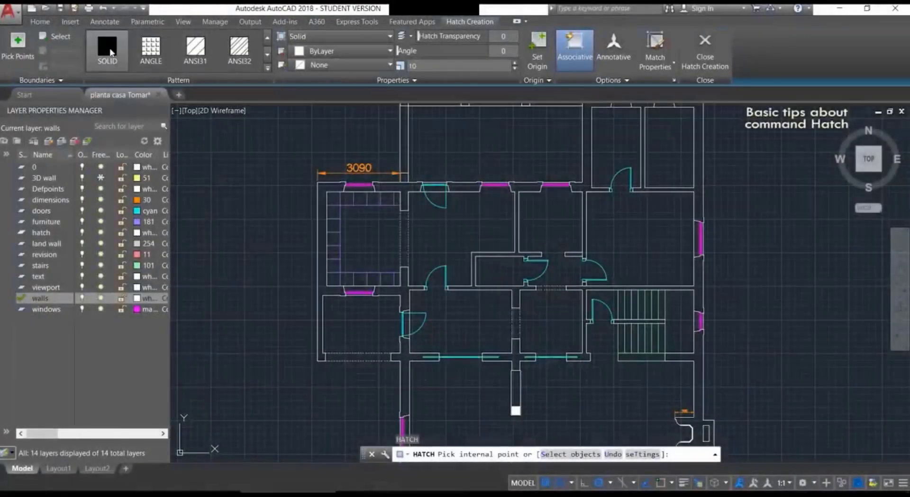
pyautogui.click(108, 50)
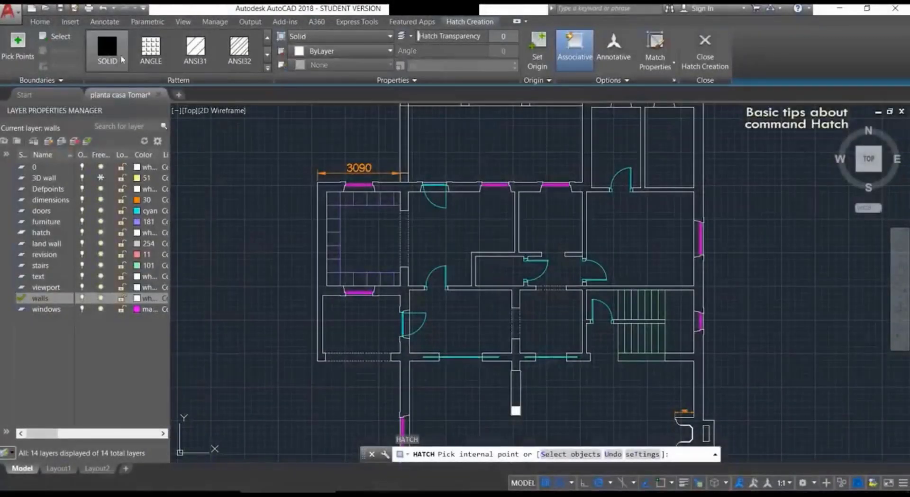
pyautogui.click(321, 208)
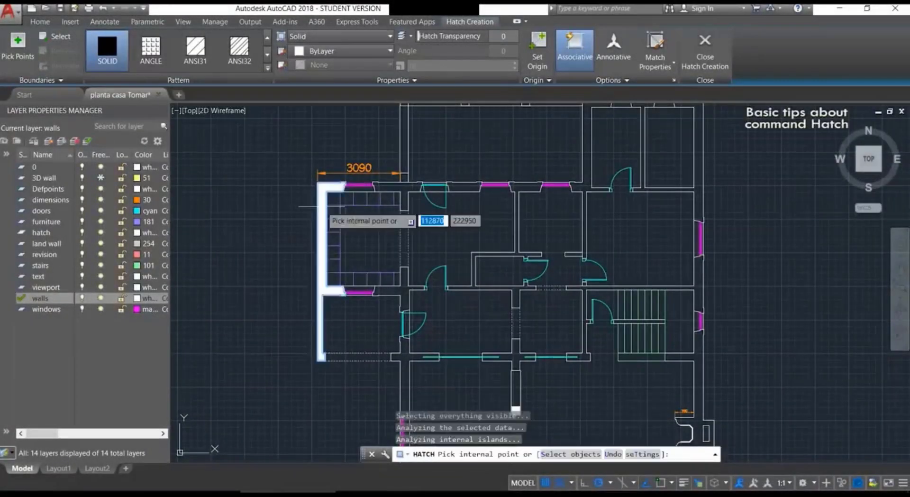
pyautogui.scroll(2, 405, 188)
pyautogui.click(405, 188)
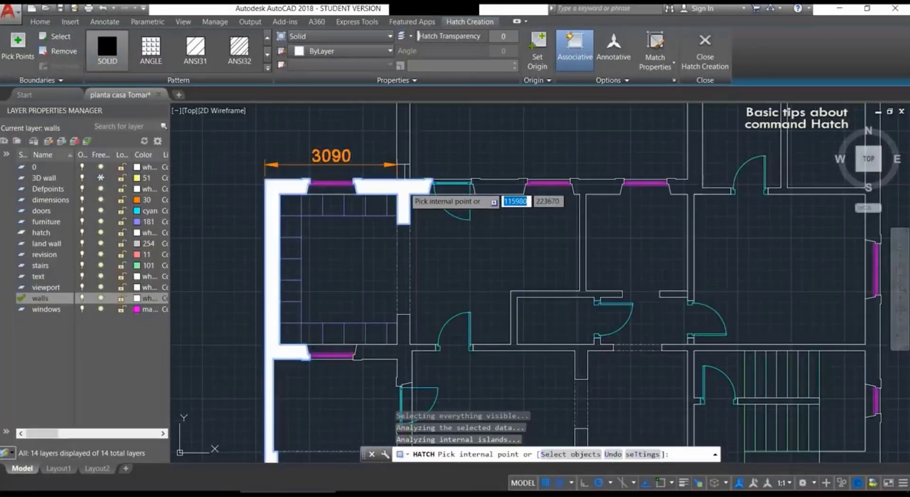
pyautogui.click(498, 185)
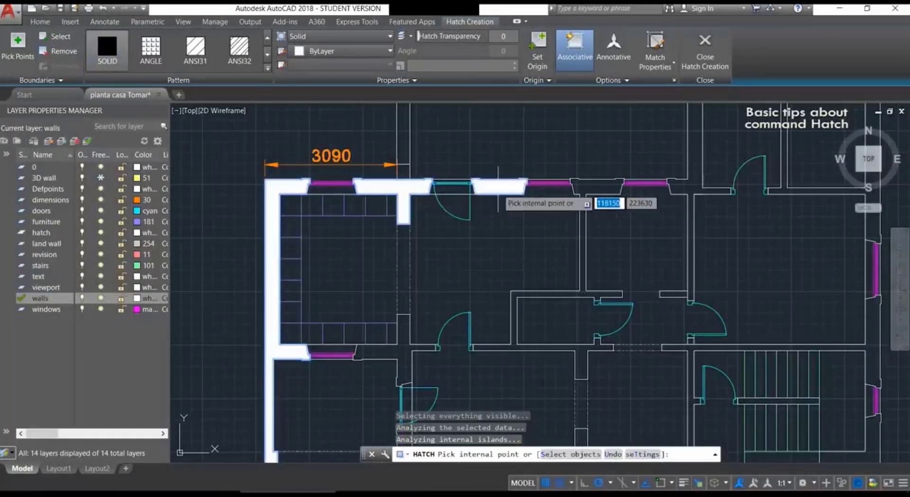
pyautogui.click(603, 185)
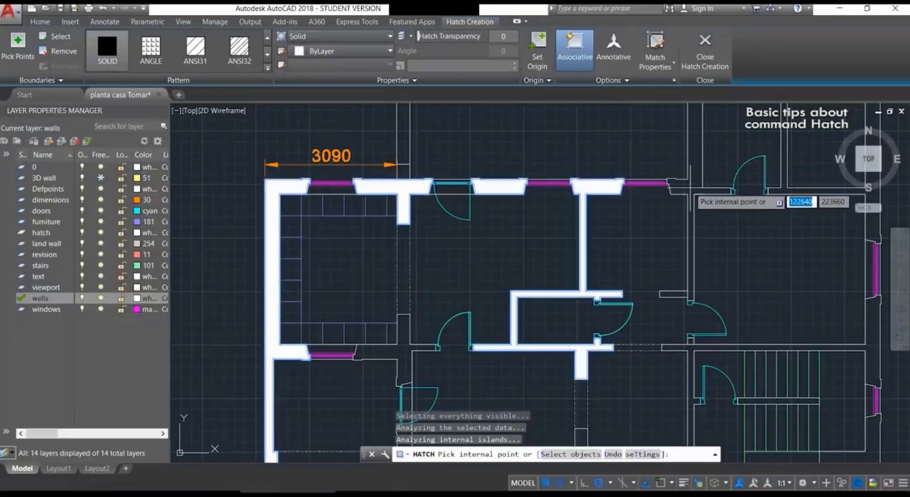
# - Continue the solid fill along the outer wall between the staircase window and the fireplace
pyautogui.moveTo(689, 192); pyautogui.dragTo(506, 271, button='middle')
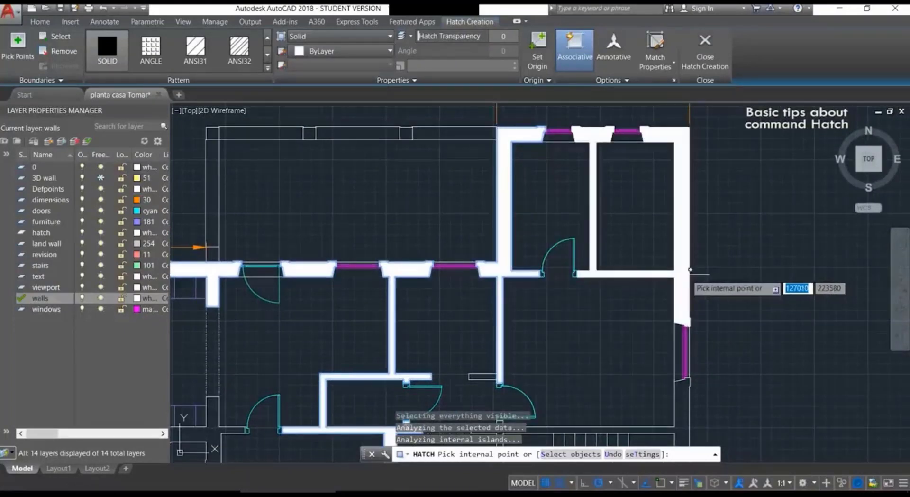
pyautogui.moveTo(694, 330); pyautogui.dragTo(640, 168, button='middle')
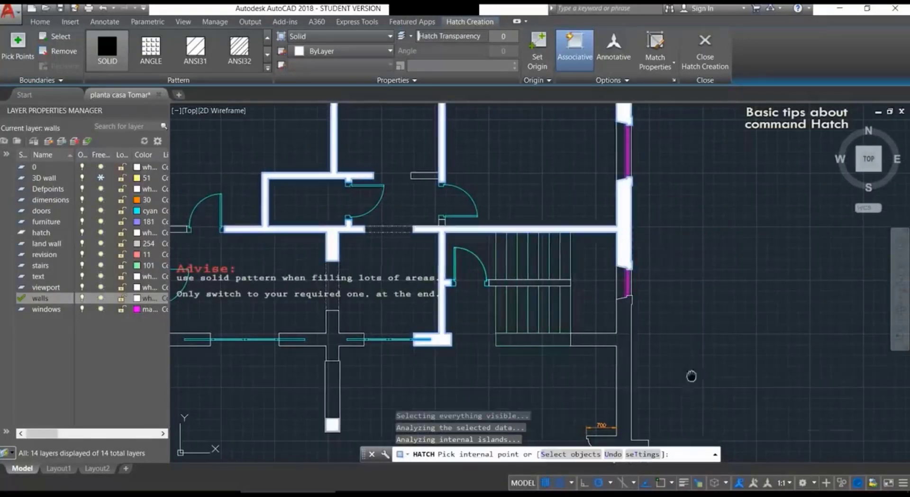
pyautogui.moveTo(692, 376); pyautogui.dragTo(698, 205, button='middle')
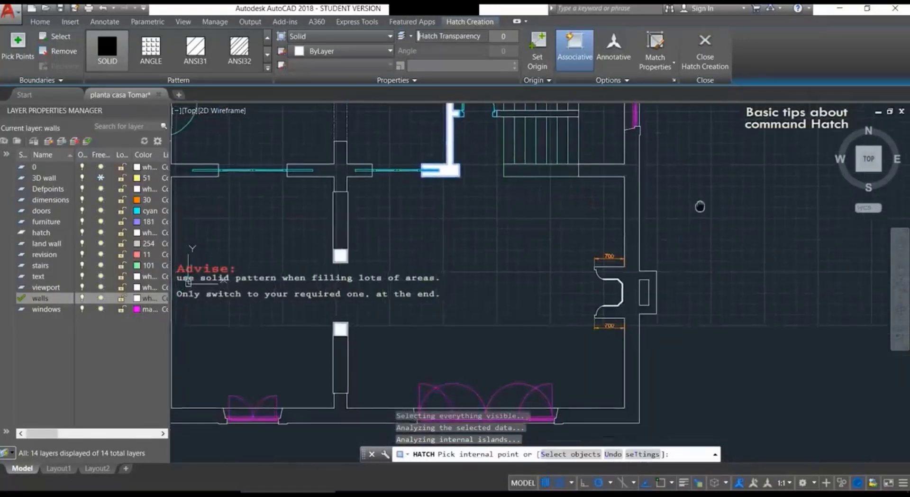
pyautogui.click(635, 217)
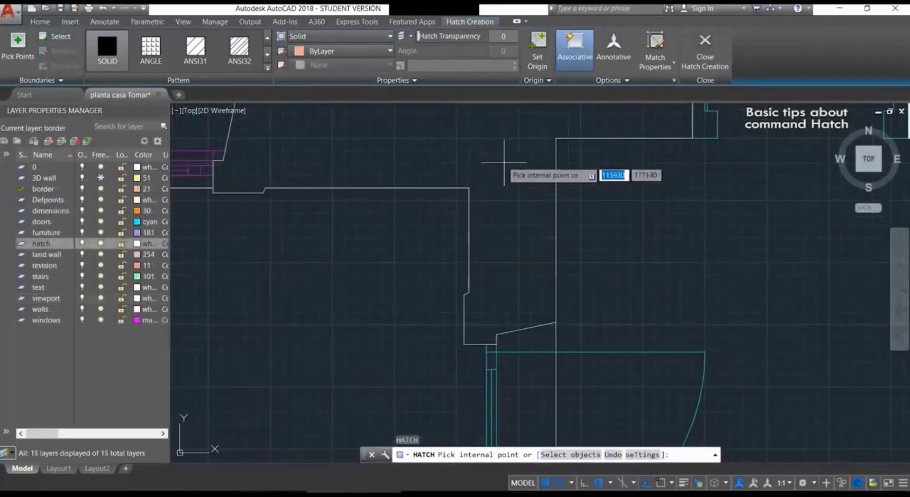
# - Fill the wall junction between the furnished room, the small room below it and the adjoining door with the SOLID hatch
pyautogui.moveTo(506, 162)
pyautogui.mouseDown(button='middle')
pyautogui.moveTo(562, 301)
pyautogui.moveTo(590, 319)
pyautogui.mouseUp(button='middle')
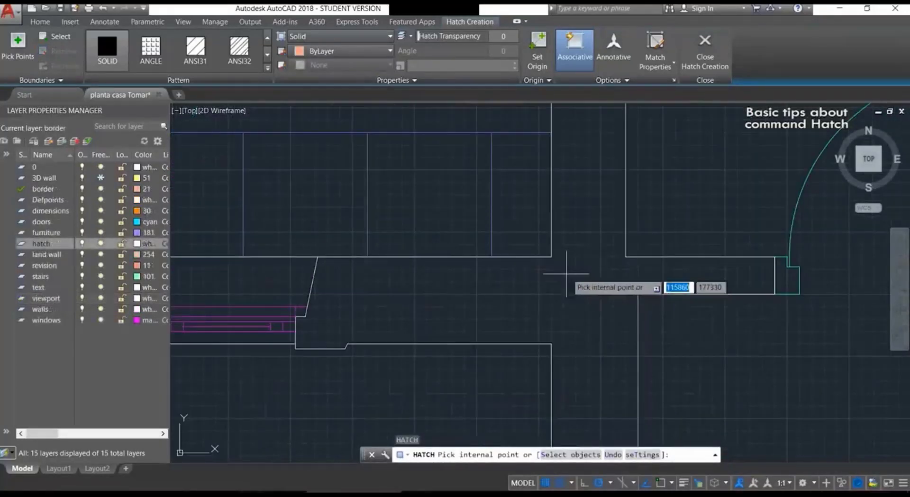
pyautogui.scroll(-2, 592, 282)
pyautogui.scroll(-2, 591, 282)
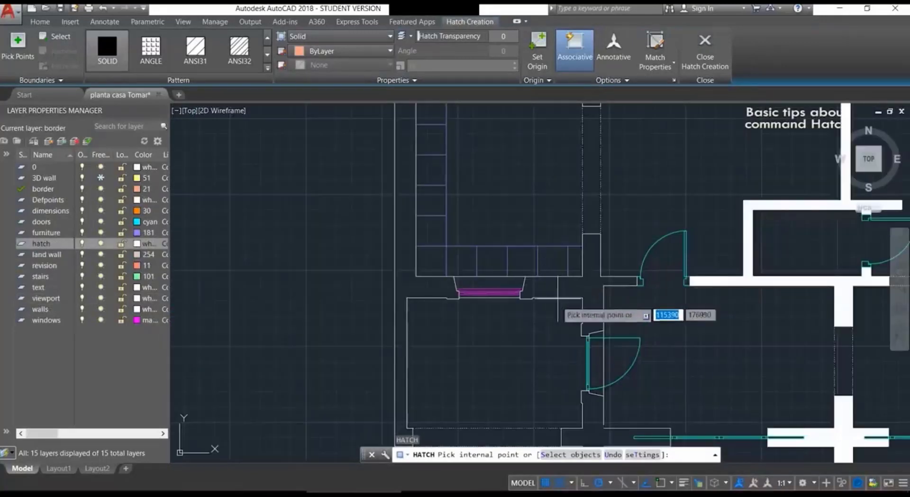
pyautogui.click(591, 284)
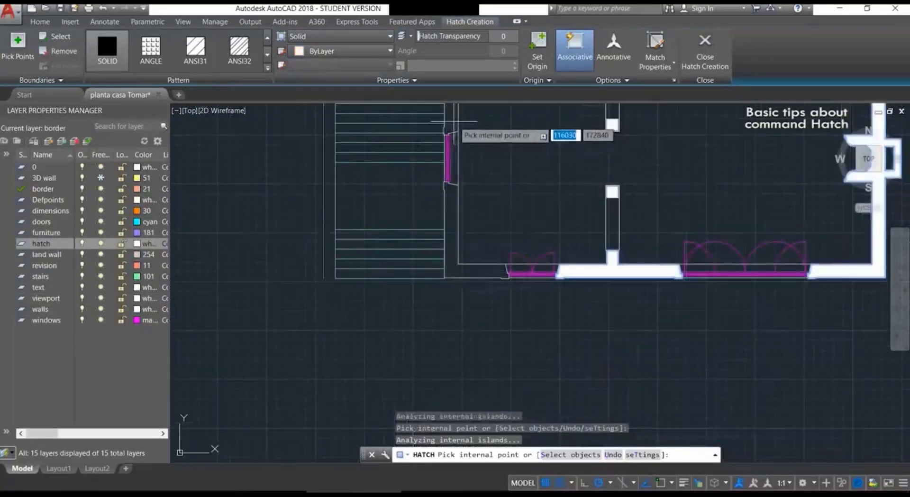
# - Try to fill the outer wall above the window beside the exterior stairs, and undo the wrong fill
pyautogui.click(452, 122)
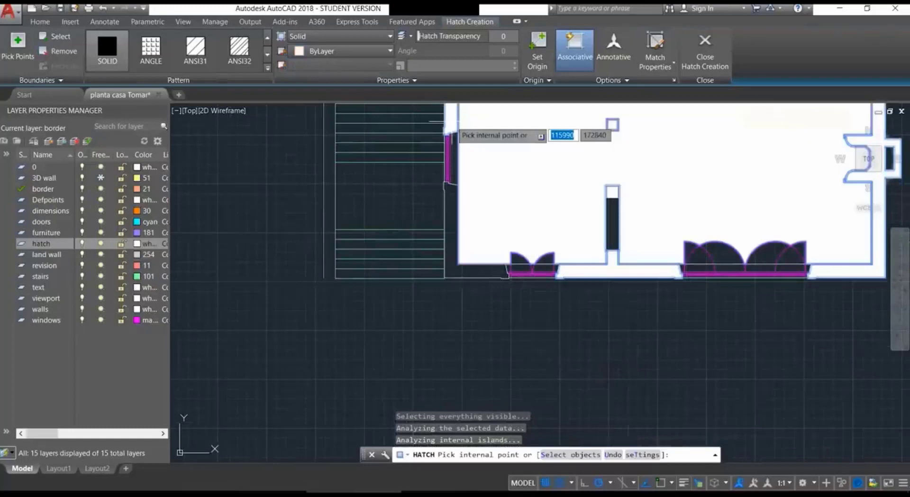
pyautogui.moveTo(613, 124); pyautogui.dragTo(646, 234, button='middle')
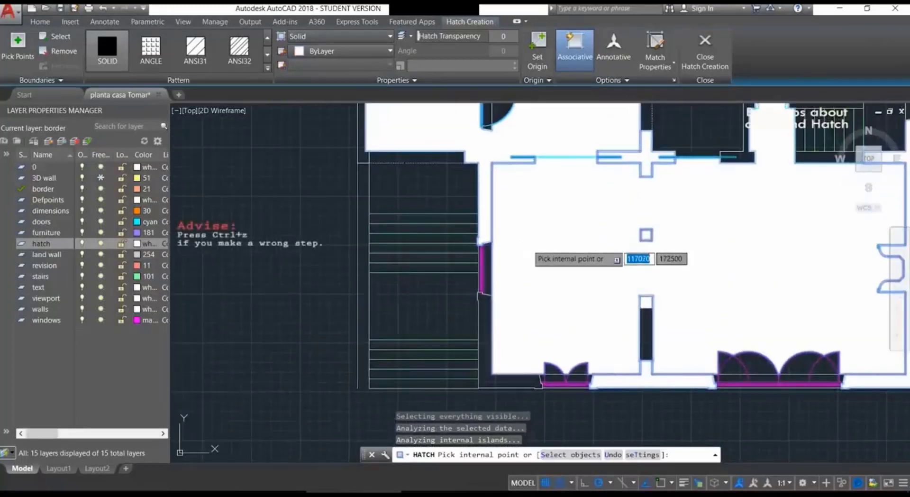
pyautogui.hotkey('ctrl', 'z')
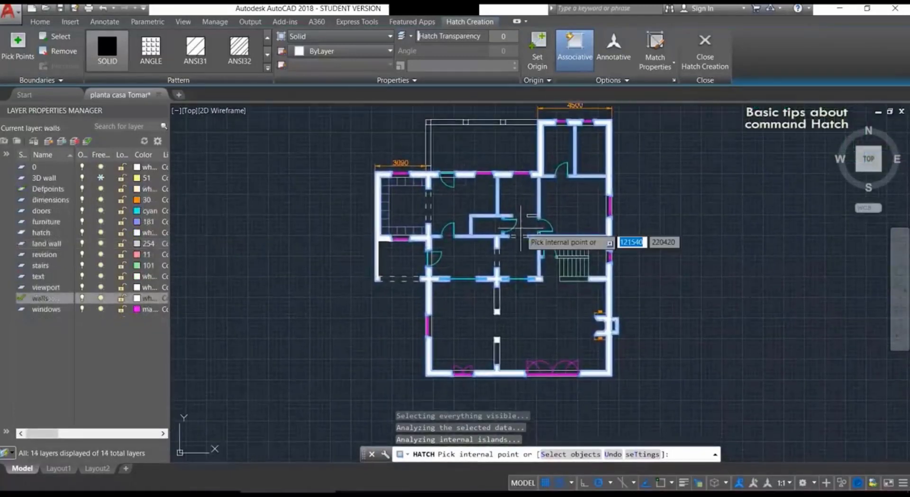
# - Finish the solid wall hatch and select it to check which walls it covers
pyautogui.press('Return')
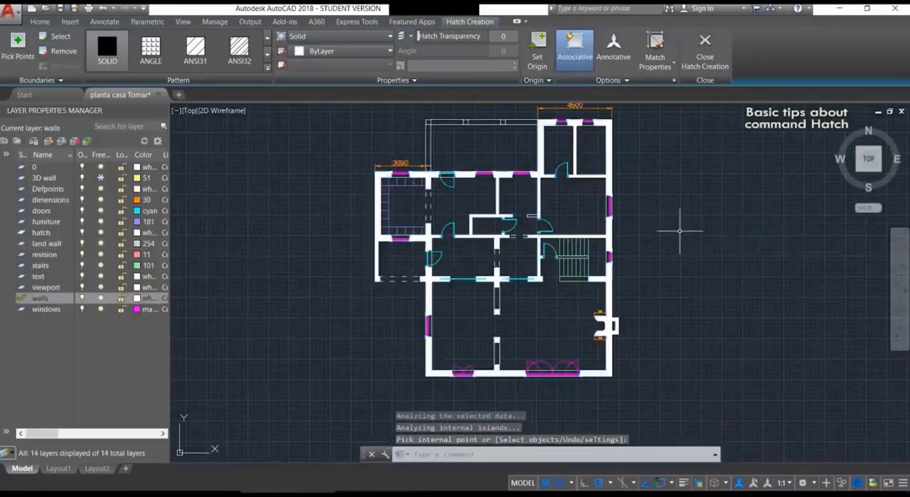
pyautogui.scroll(2, 662, 234)
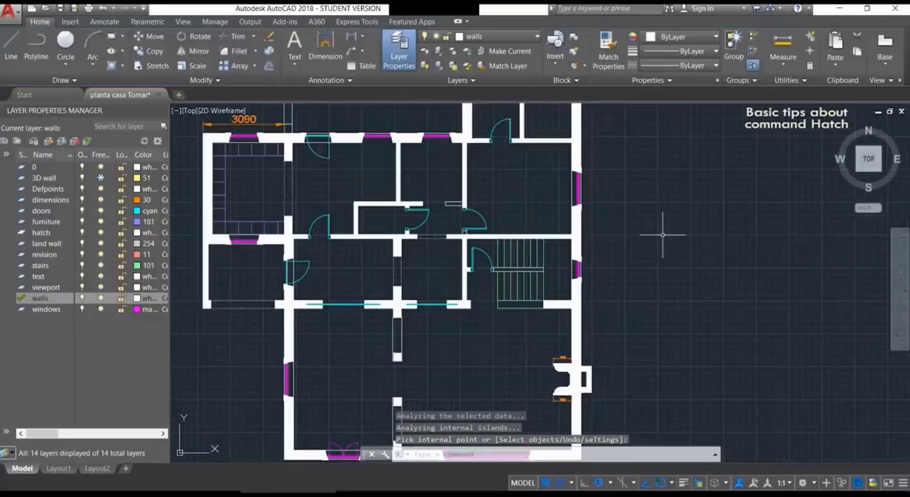
pyautogui.click(576, 229)
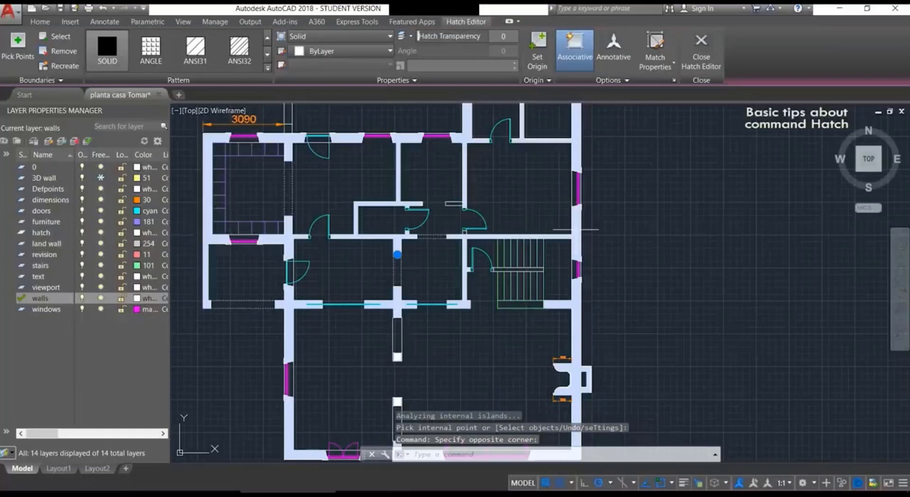
pyautogui.scroll(-2, 576, 229)
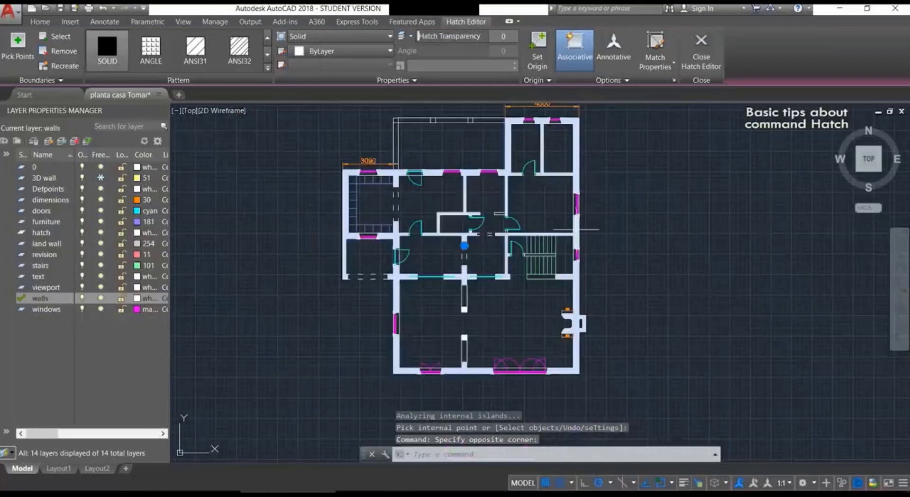
# - Set the hatch layer's color to dark green, index color 106
pyautogui.click(137, 233)
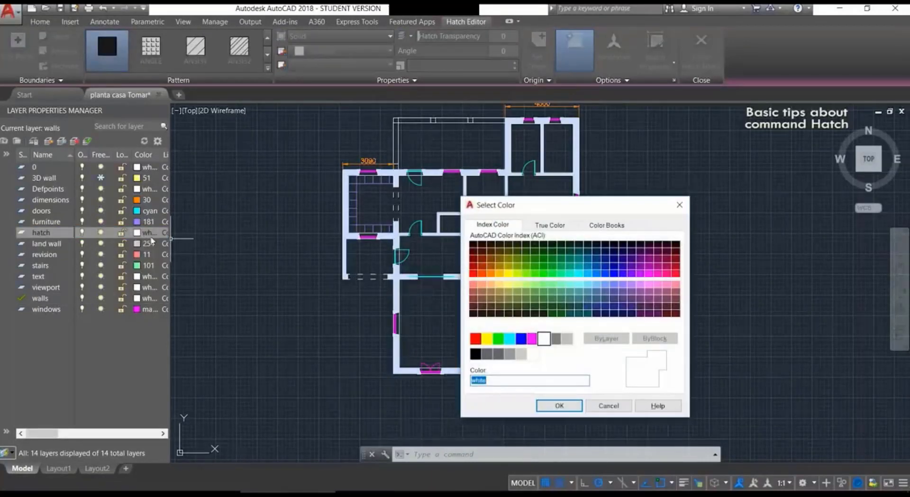
pyautogui.click(536, 261)
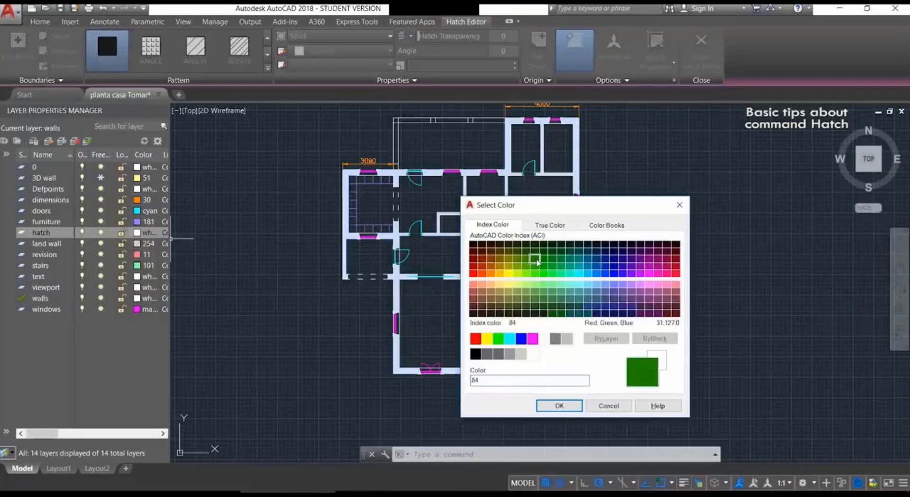
pyautogui.click(559, 405)
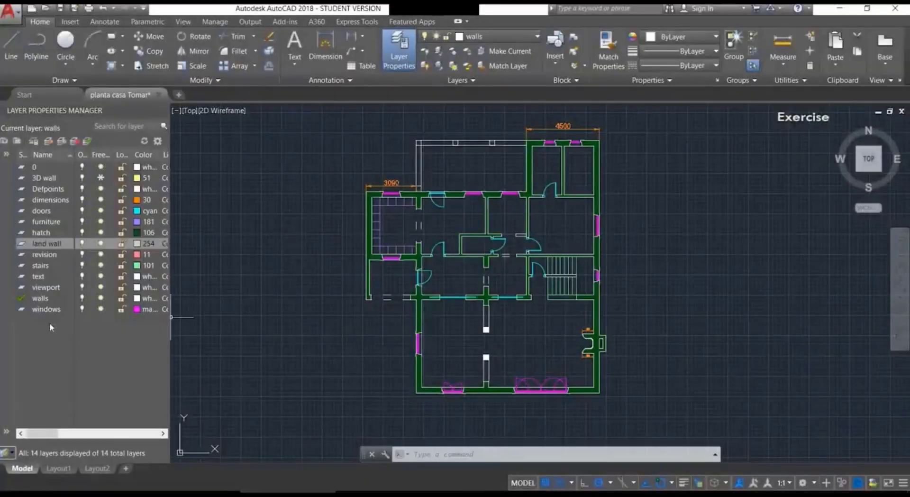
# - Create a new layer named border
pyautogui.rightClick(29, 329)
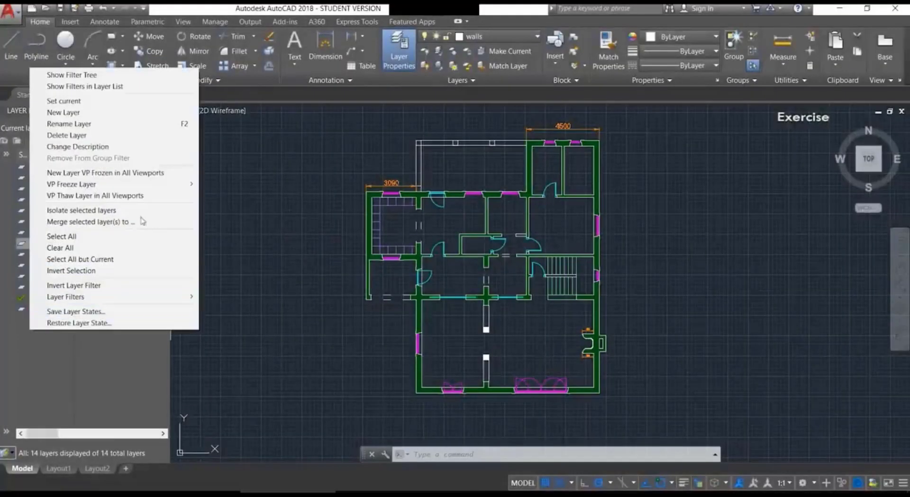
pyautogui.click(133, 112)
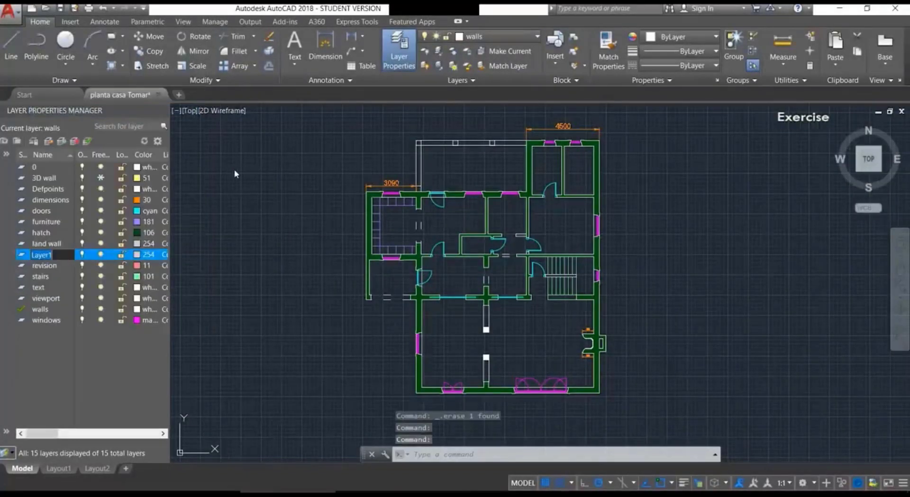
pyautogui.write('border')
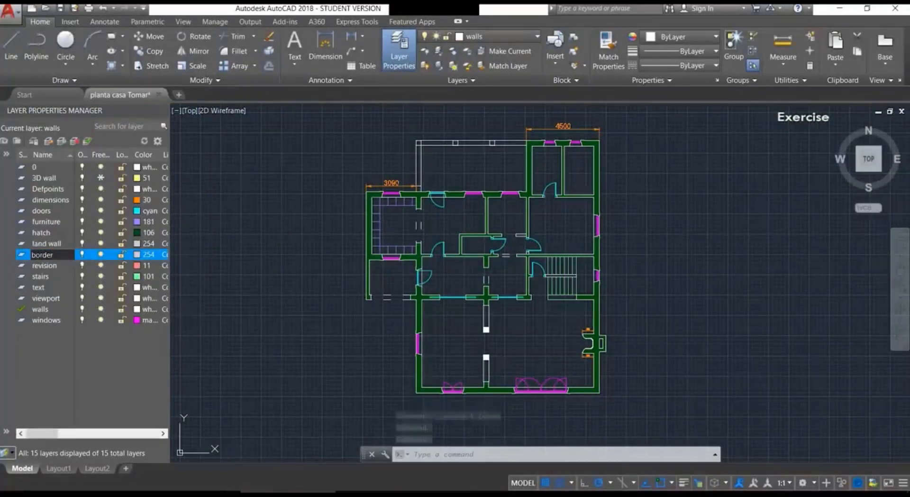
pyautogui.press('Return')
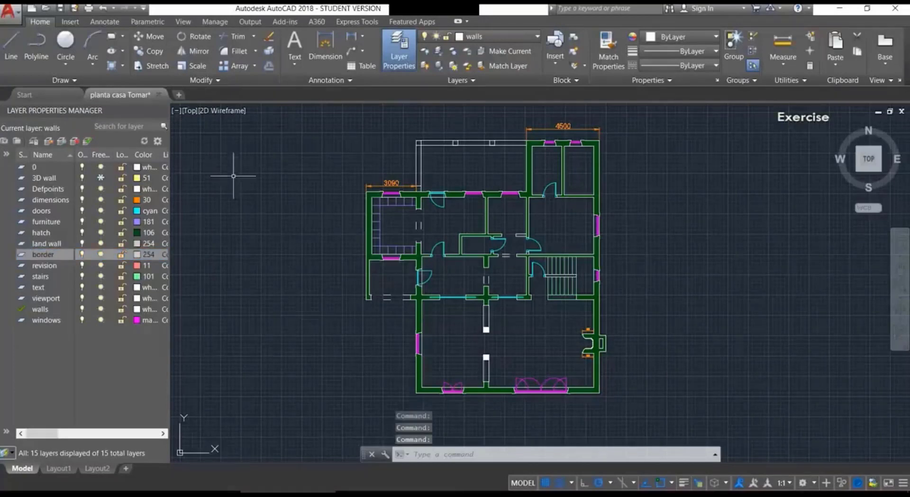
# - Give the border layer index color 21 and make it the current layer
pyautogui.click(137, 255)
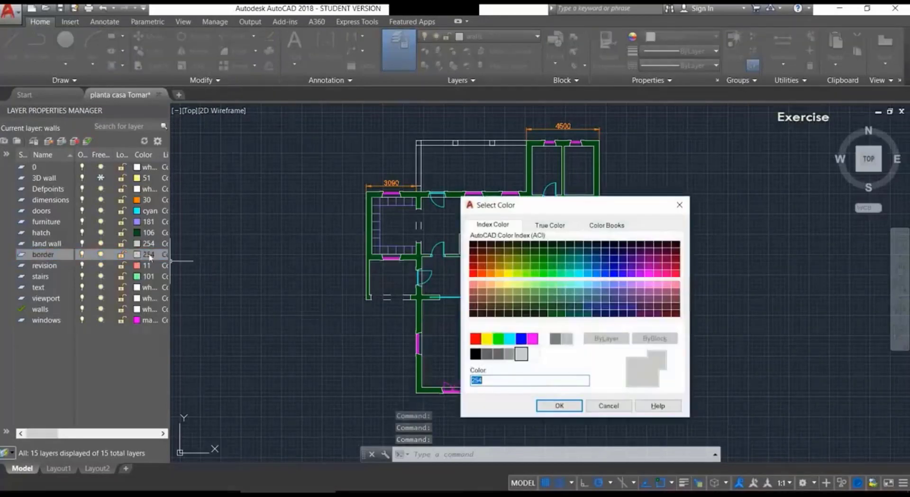
pyautogui.click(482, 284)
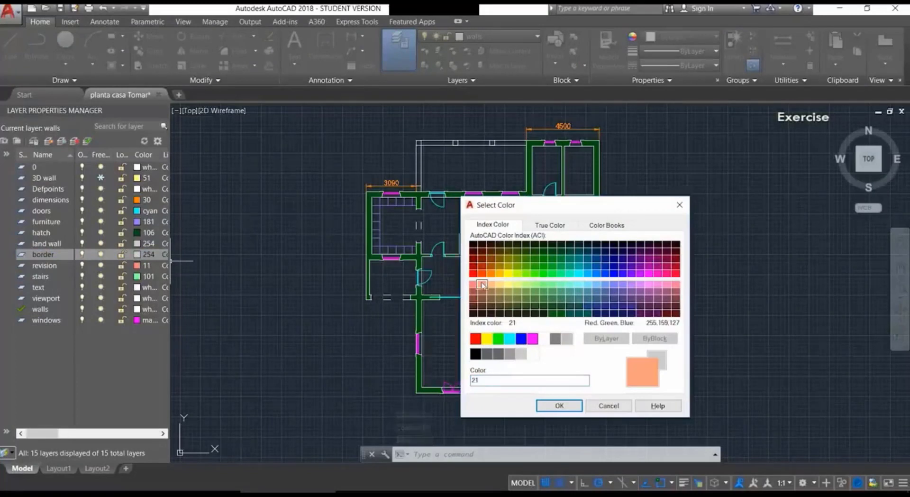
pyautogui.click(559, 406)
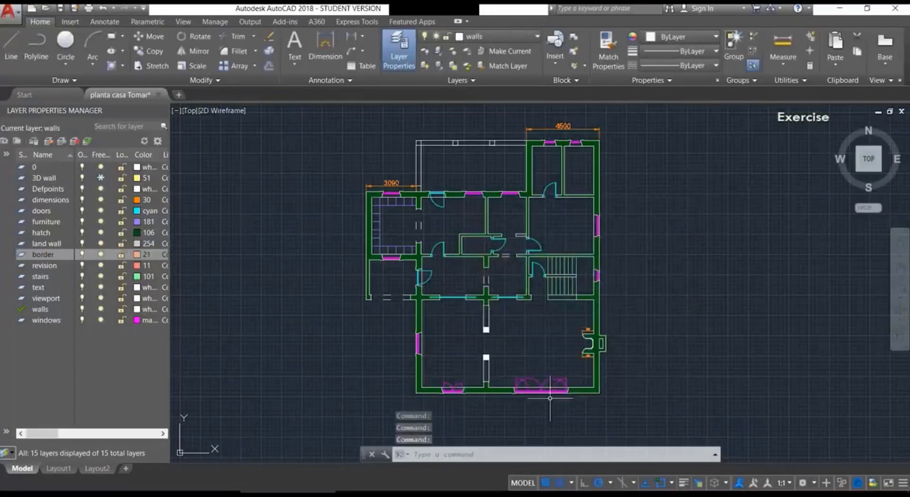
pyautogui.doubleClick(21, 256)
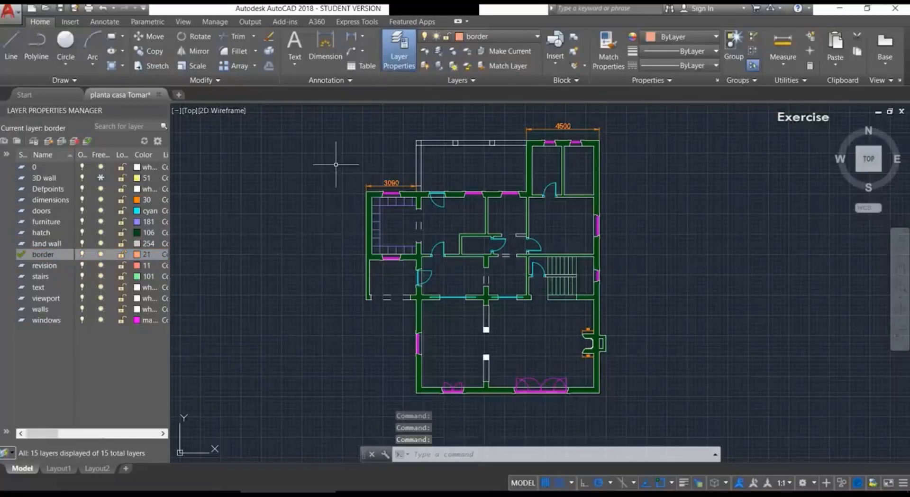
# - Draw a rectangle on the border layer enclosing the upper part of the floor plan, including the 4500 and 3090 dimensions
pyautogui.write('REC')
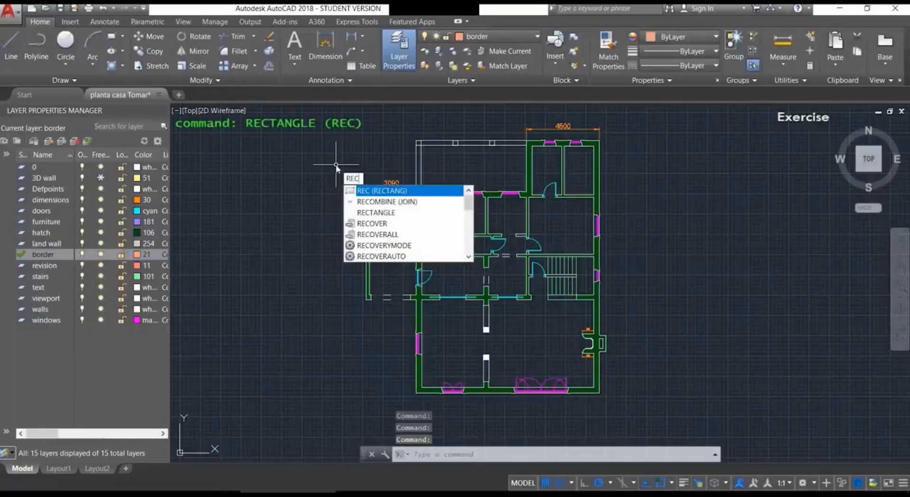
pyautogui.press('Return')
pyautogui.scroll(5, 337, 137)
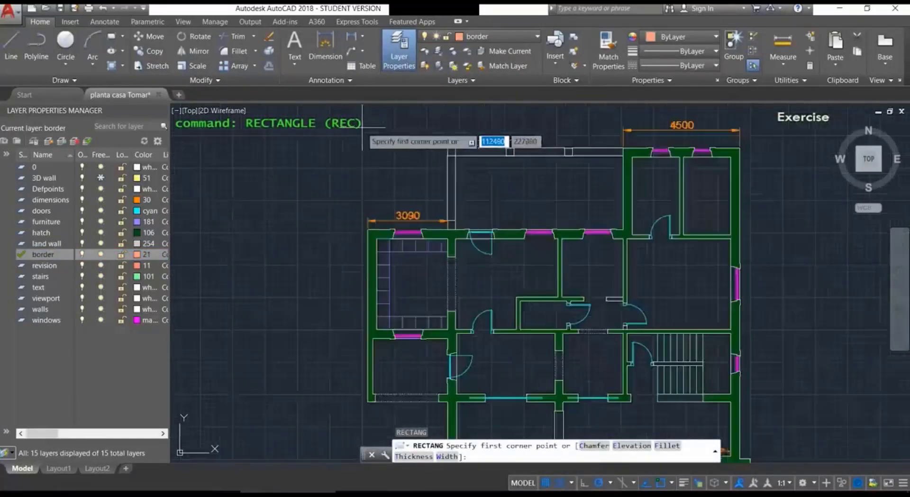
pyautogui.click(340, 111)
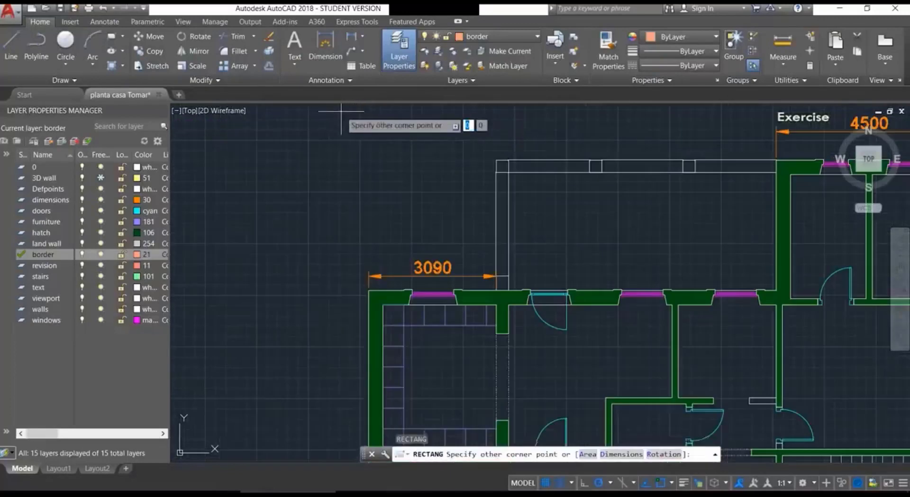
pyautogui.scroll(-8, 412, 235)
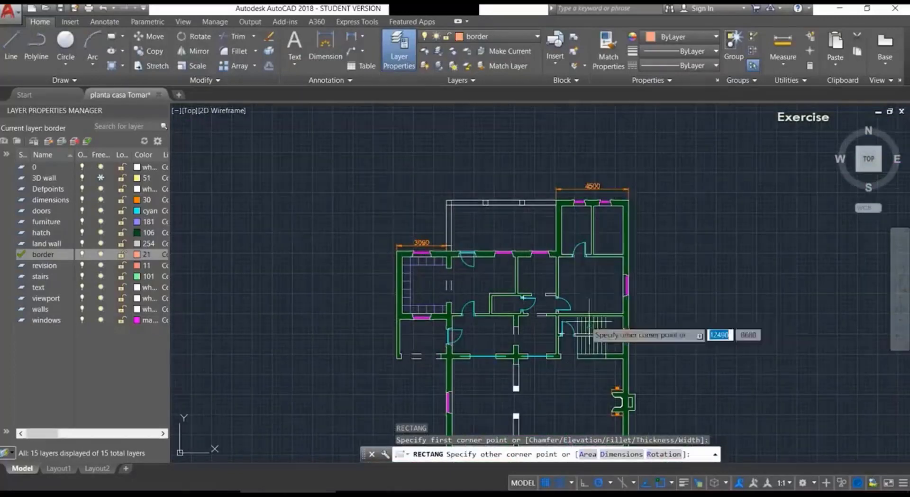
pyautogui.click(637, 315)
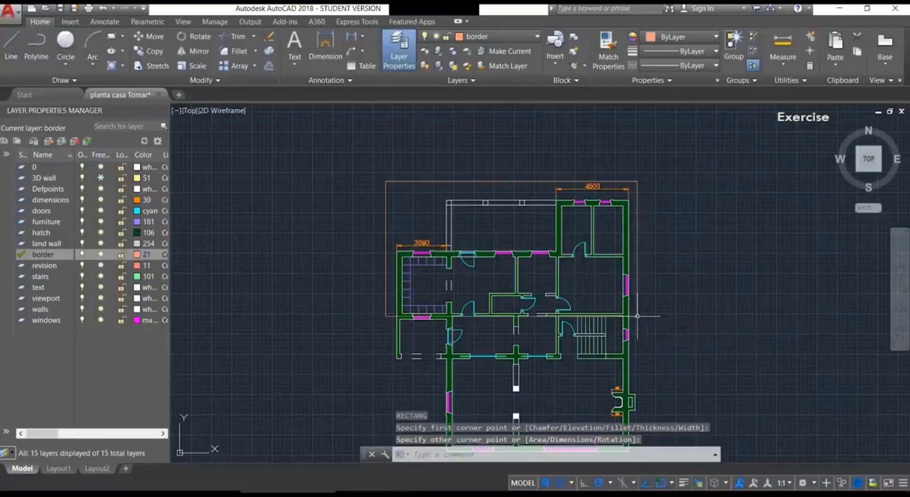
pyautogui.moveTo(681, 300); pyautogui.dragTo(667, 233, button='middle')
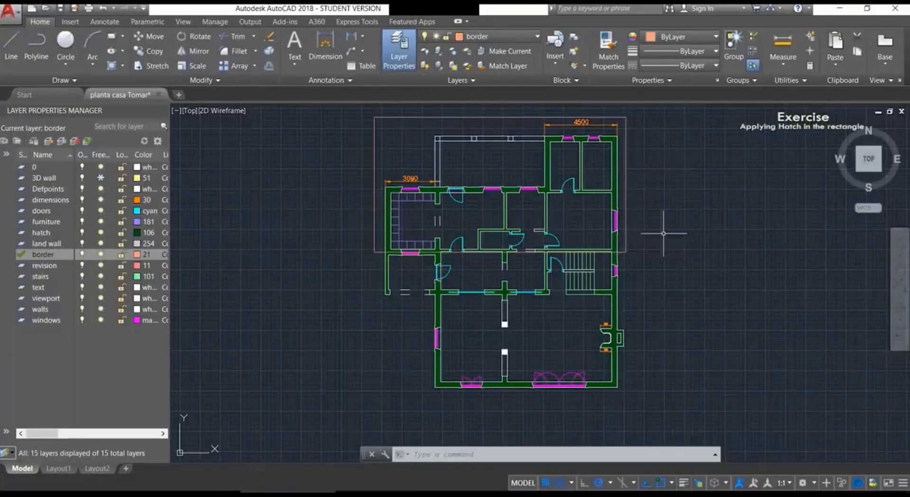
# - Turn off every layer except the current border layer
pyautogui.click(49, 258)
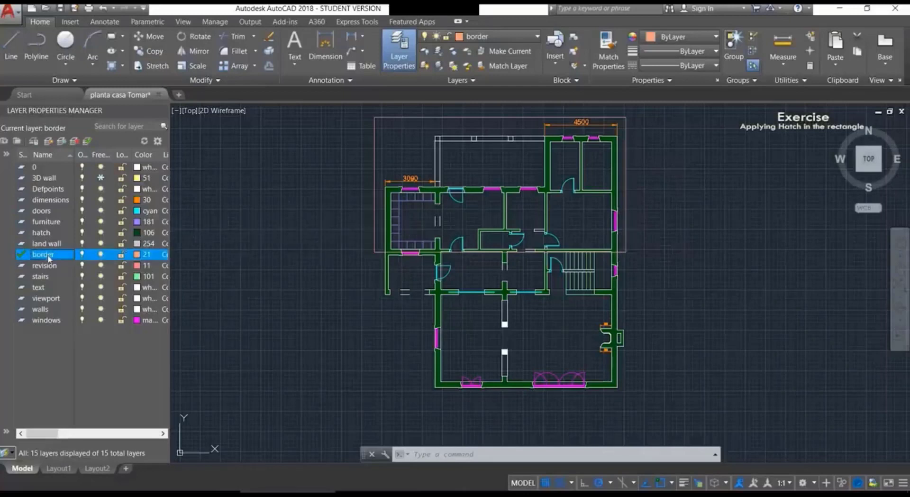
pyautogui.rightClick(49, 257)
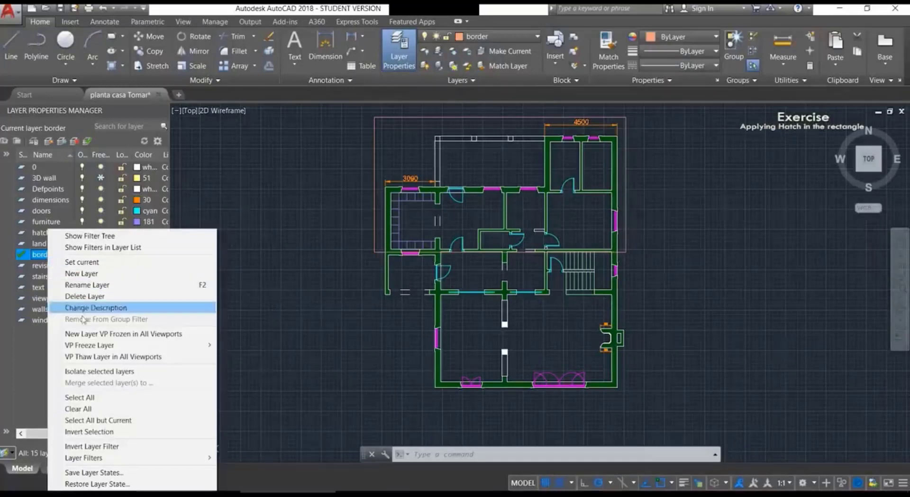
pyautogui.click(122, 420)
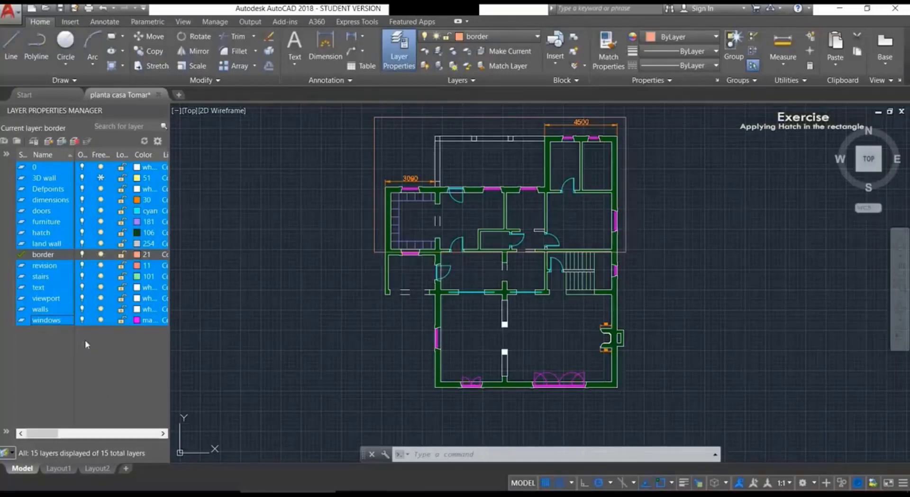
pyautogui.click(82, 321)
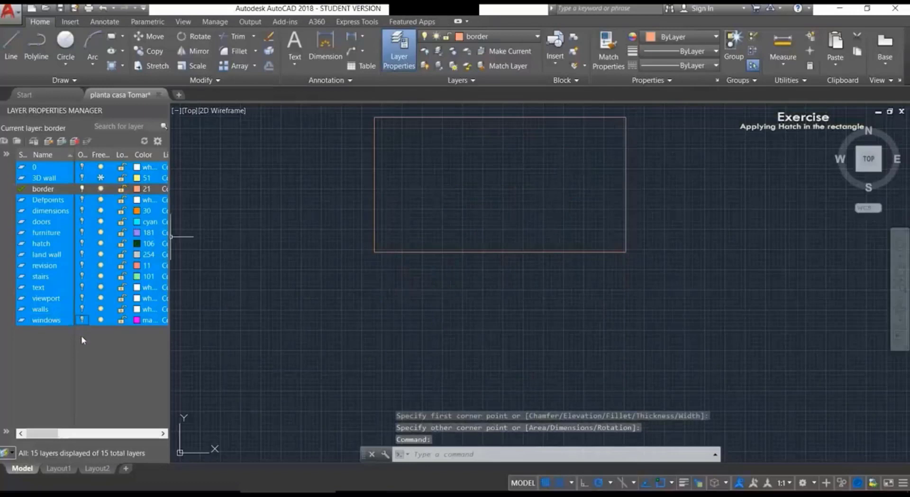
# - Fill the interior of the border rectangle with a SOLID hatch
pyautogui.click(89, 243)
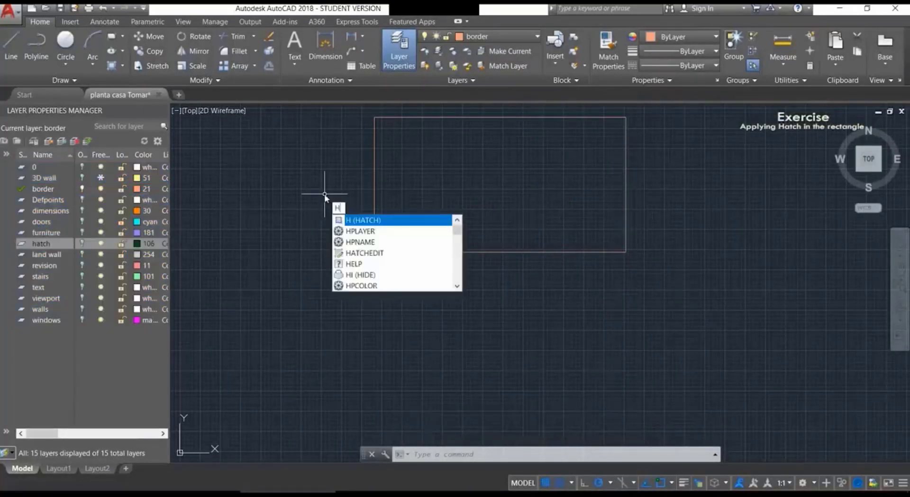
pyautogui.write('h')
pyautogui.press('Return')
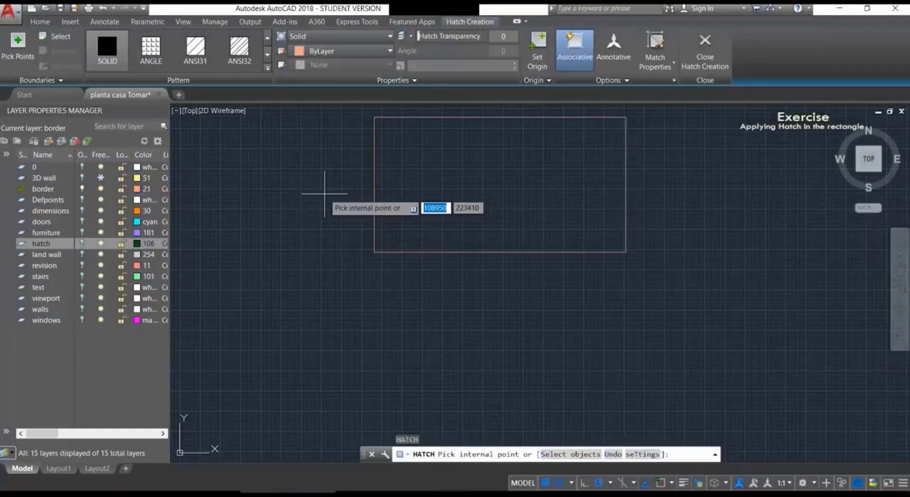
pyautogui.click(429, 178)
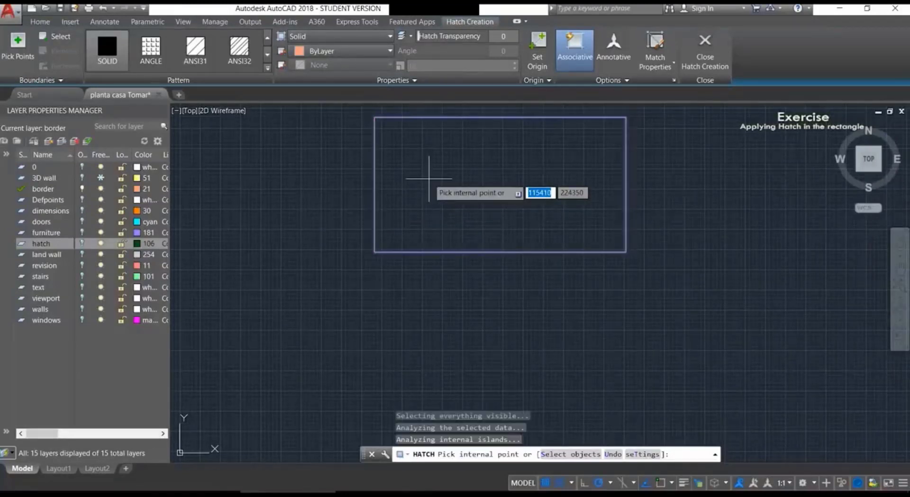
pyautogui.press('Return')
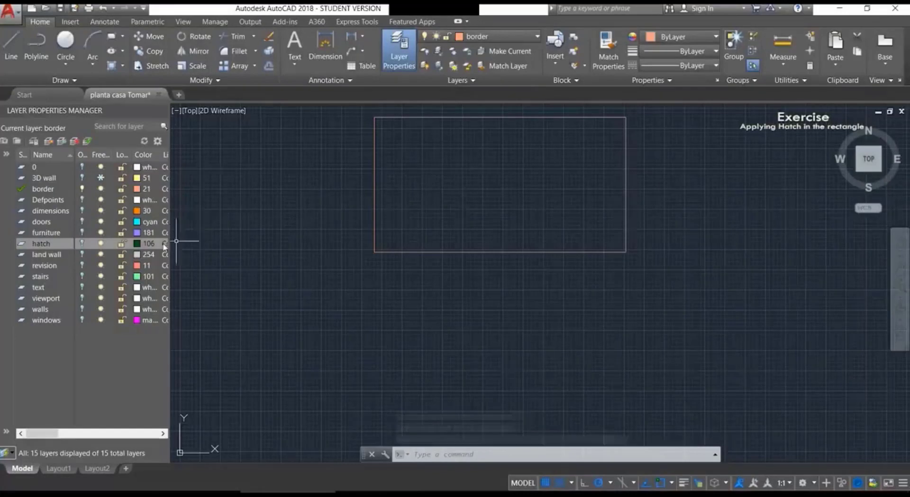
# - Turn the hatch layer back on, followed by all the other layers of the drawing
pyautogui.click(81, 243)
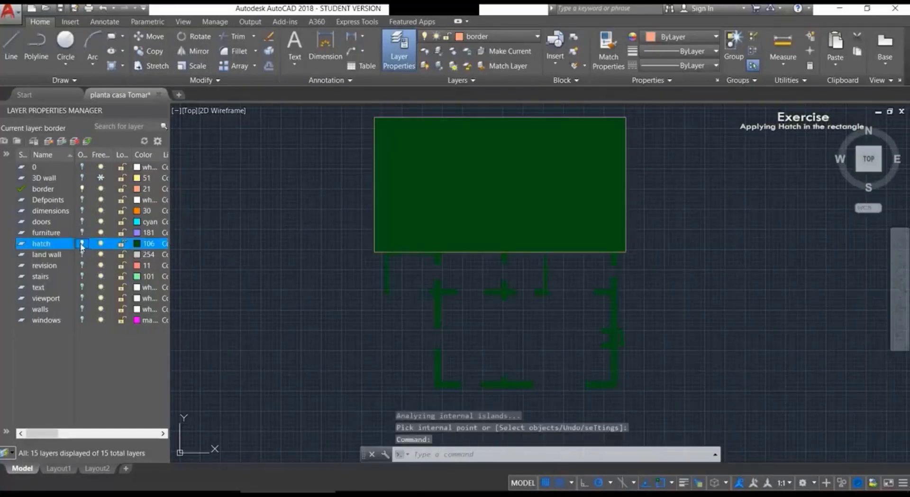
pyautogui.rightClick(70, 246)
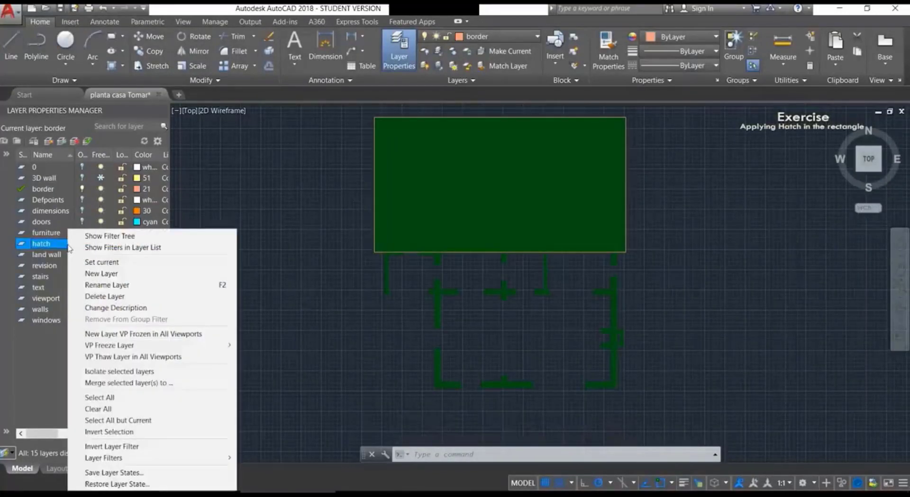
pyautogui.click(137, 402)
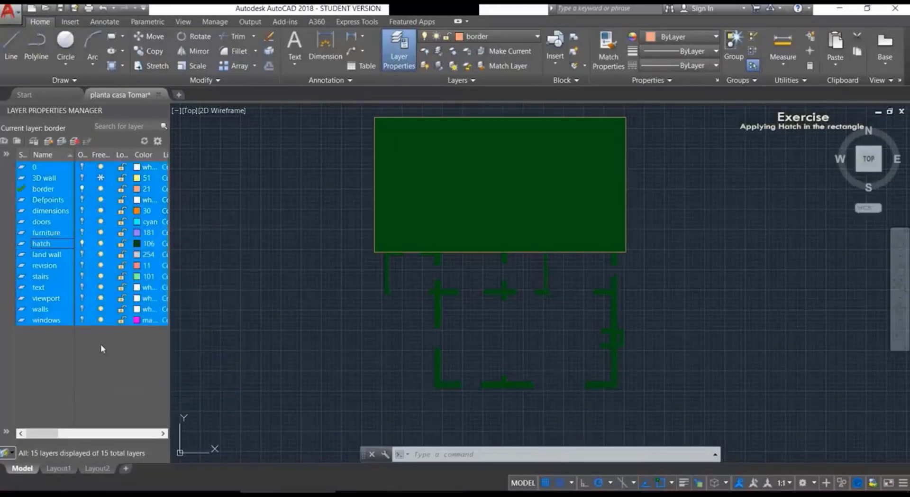
pyautogui.click(83, 321)
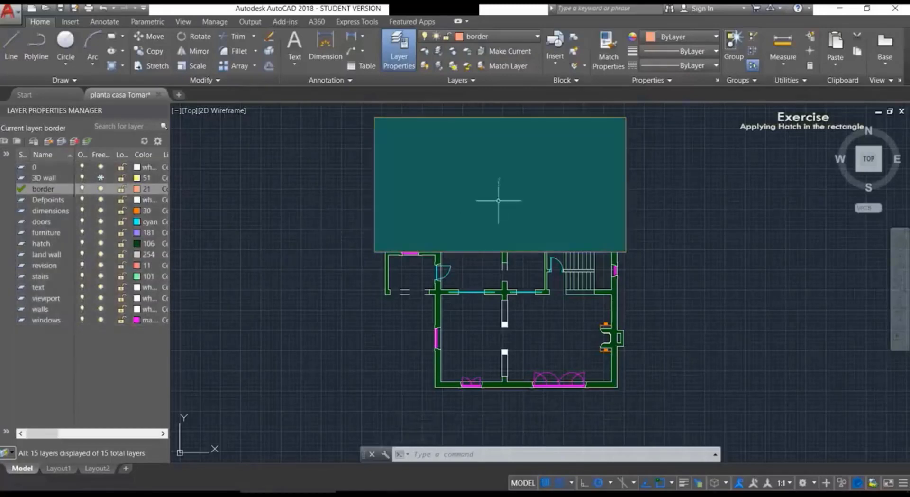
# - Send the solid hatch inside the border rectangle behind all other objects in the draw order
pyautogui.click(532, 172)
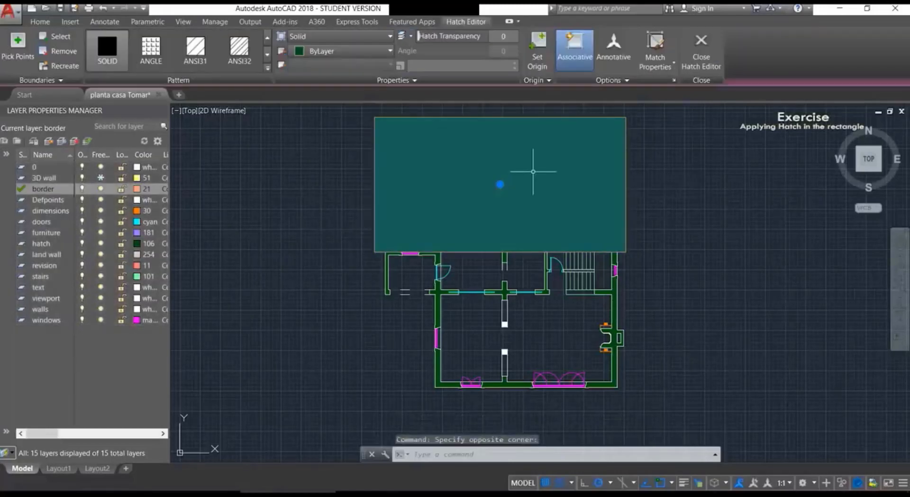
pyautogui.rightClick(533, 172)
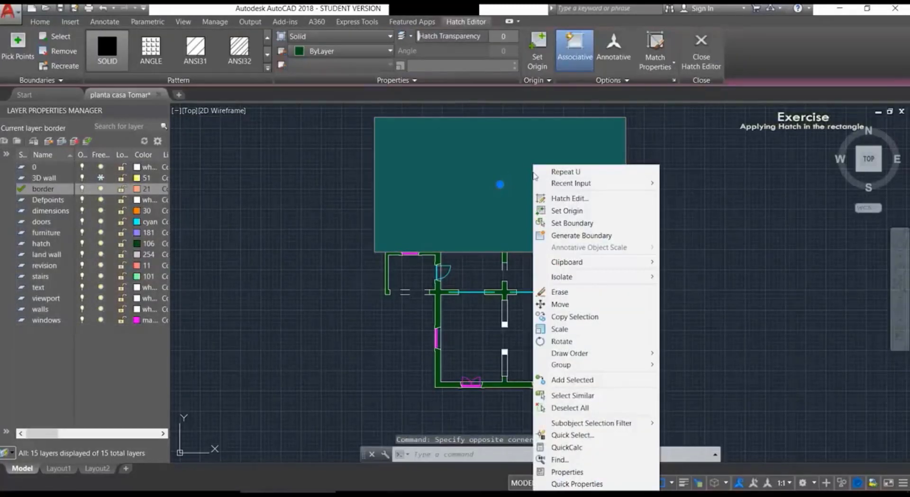
pyautogui.moveTo(617, 354)
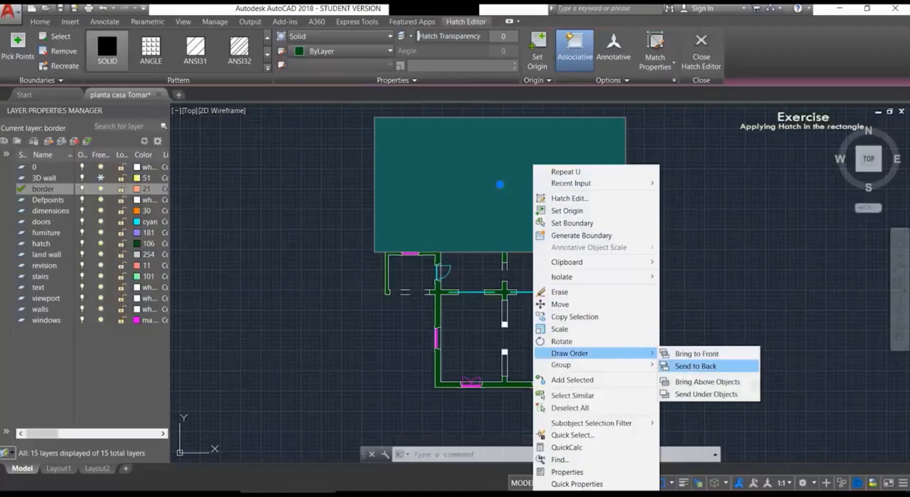
pyautogui.click(696, 365)
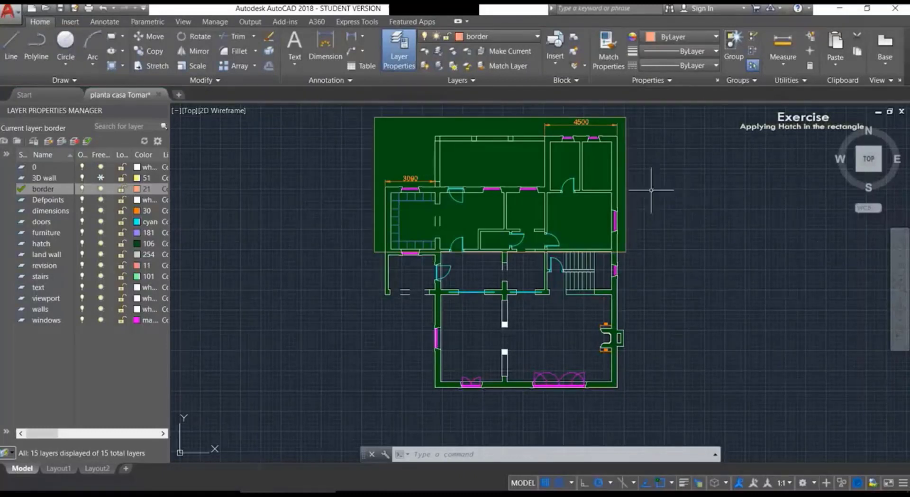
# - Set the border rectangle hatch's transparency to about 71 and deselect it
pyautogui.click(411, 147)
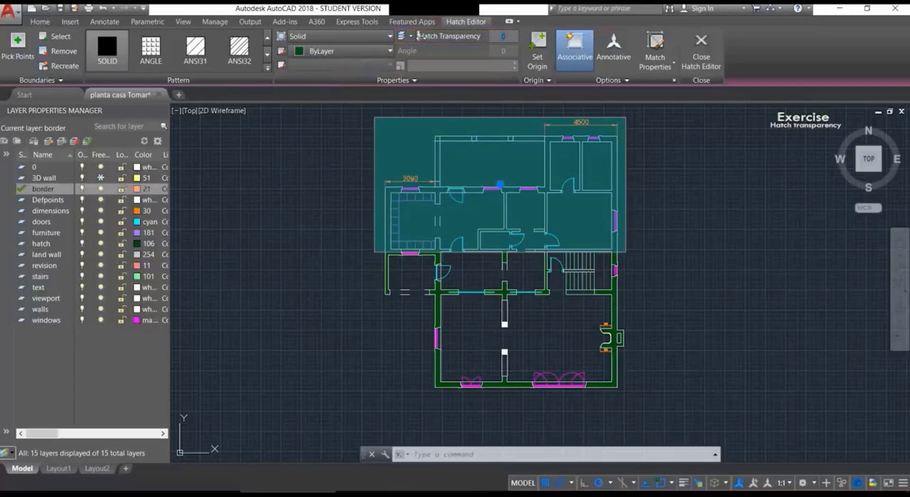
pyautogui.moveTo(417, 36)
pyautogui.mouseDown()
pyautogui.moveTo(524, 38)
pyautogui.moveTo(495, 38)
pyautogui.mouseUp()
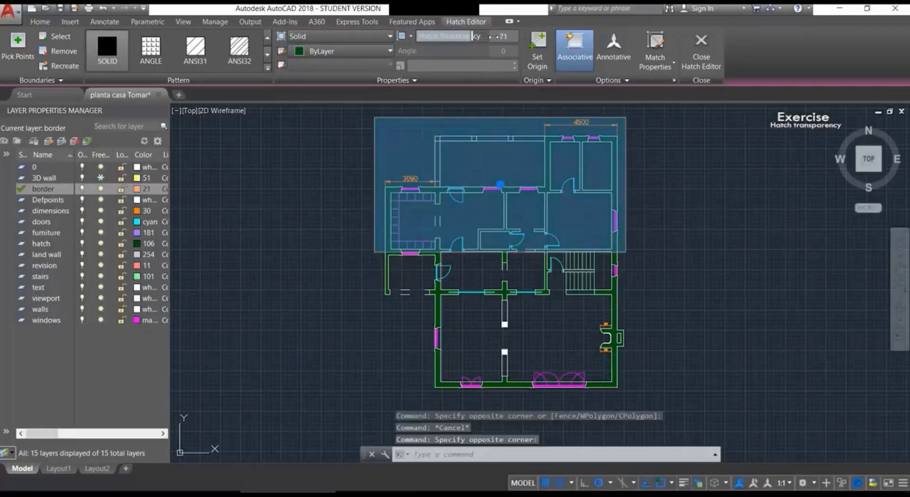
pyautogui.click(687, 121)
pyautogui.press('Escape')
pyautogui.press('Escape')
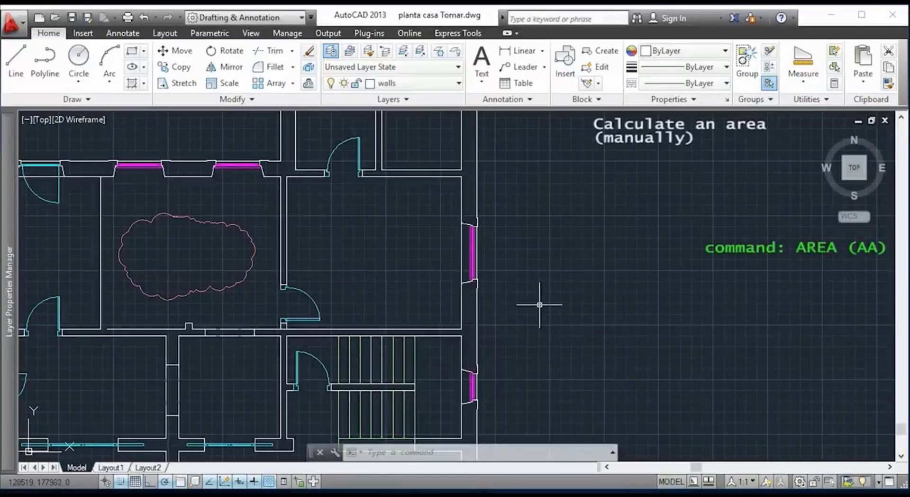
# - Measure the area of the room directly above the staircase by picking its four inner corners
pyautogui.click(802, 85)
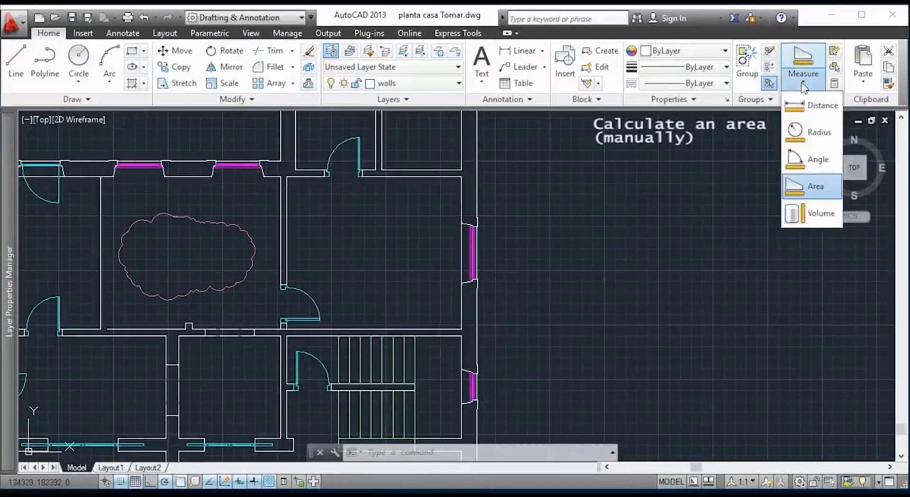
pyautogui.click(825, 192)
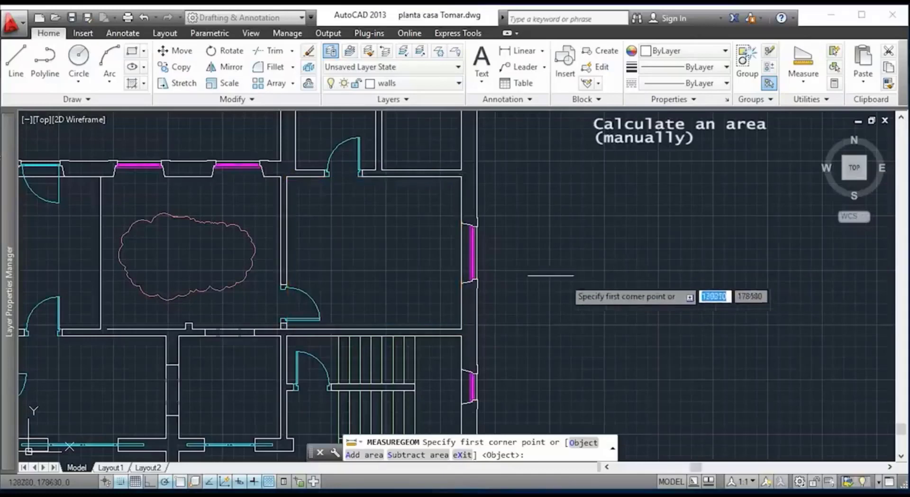
pyautogui.scroll(2, 286, 177)
pyautogui.click(286, 177)
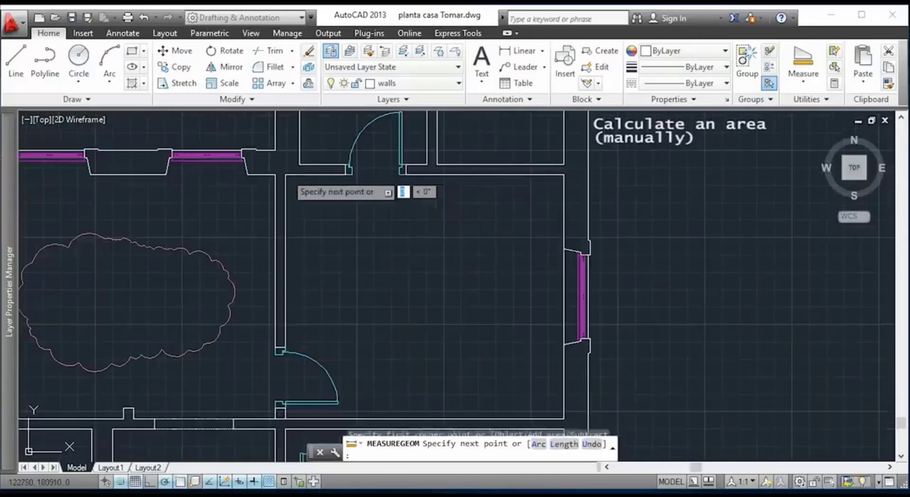
pyautogui.click(564, 175)
pyautogui.moveTo(551, 339); pyautogui.dragTo(558, 253, button='middle')
pyautogui.click(572, 334)
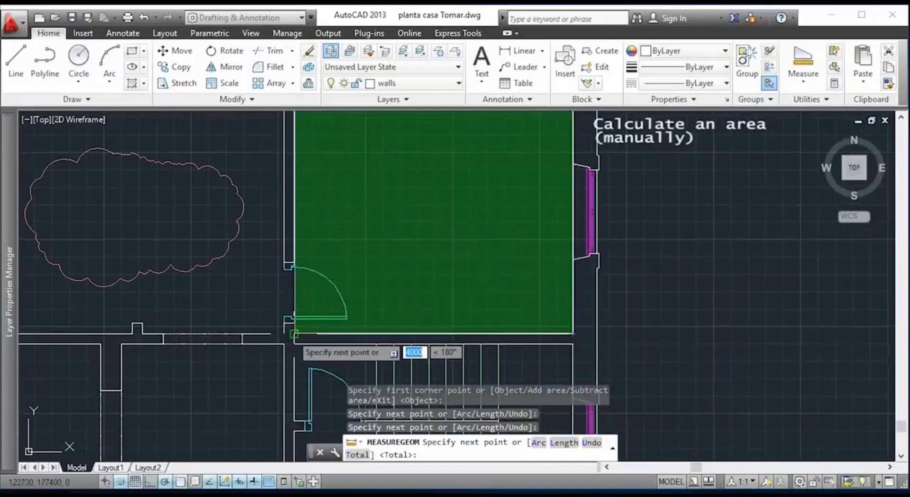
pyautogui.click(294, 333)
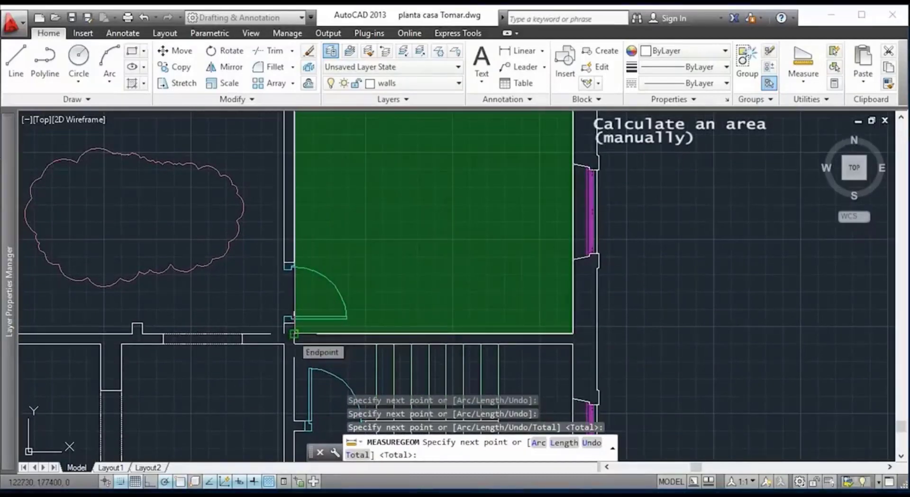
pyautogui.press('Return')
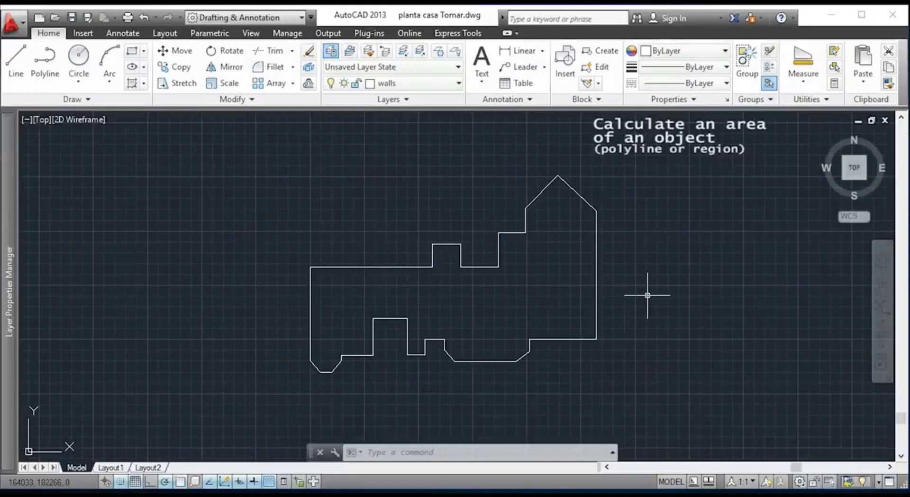
# - Measure the area of the closed polyline outline using the Object option of the Area command
pyautogui.click(803, 84)
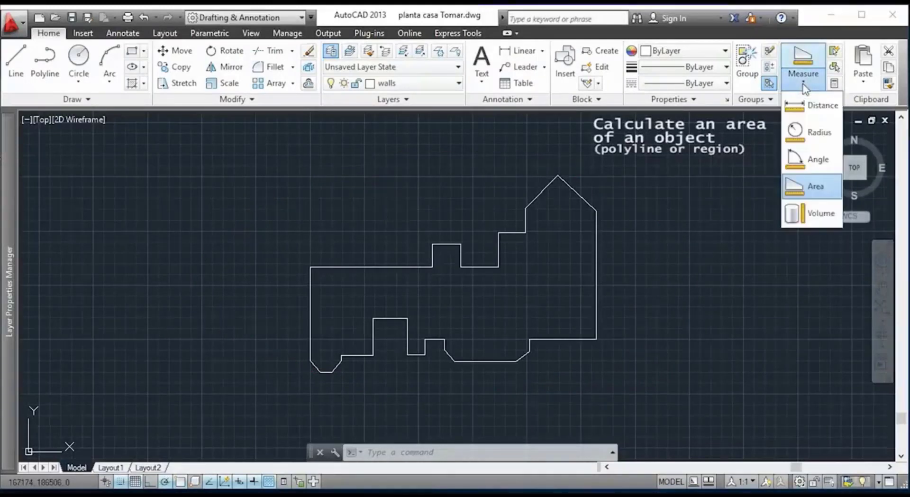
pyautogui.click(815, 186)
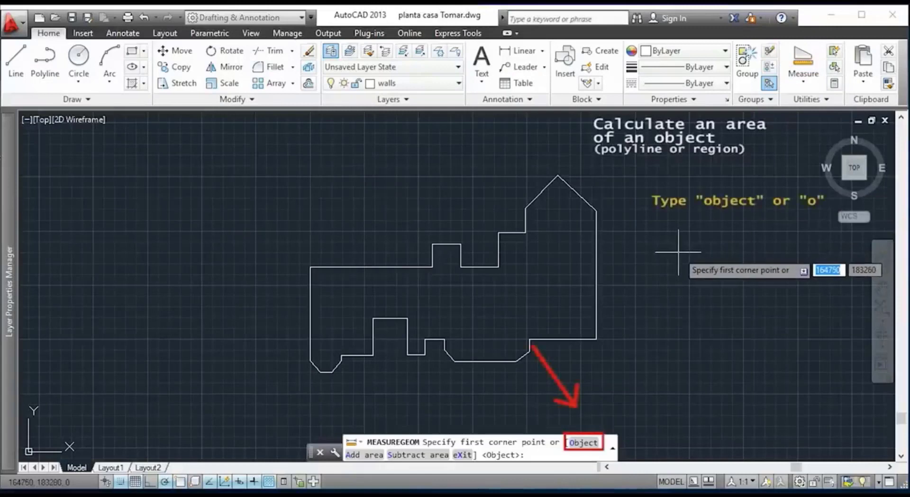
pyautogui.write('o')
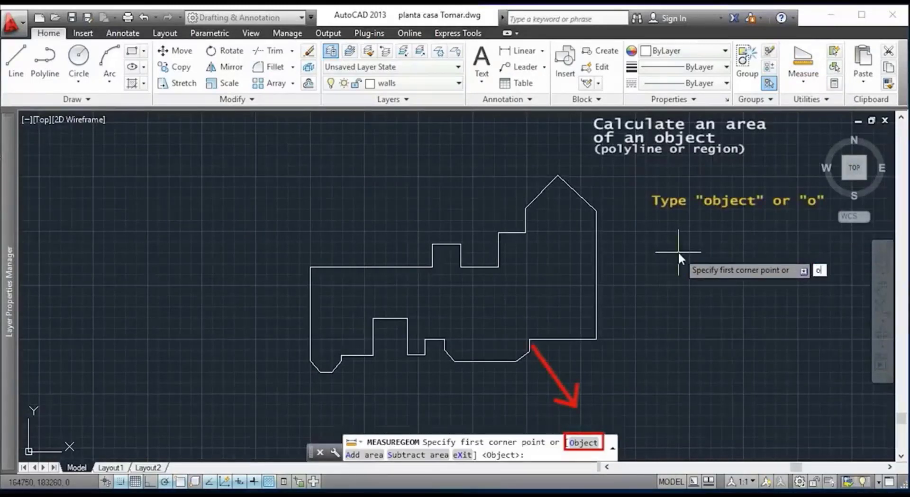
pyautogui.press('Return')
pyautogui.click(596, 288)
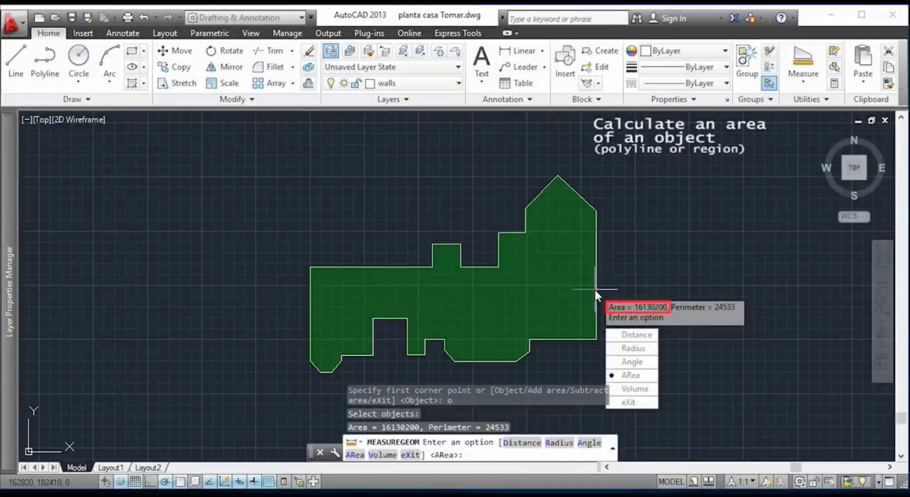
pyautogui.press('Escape')
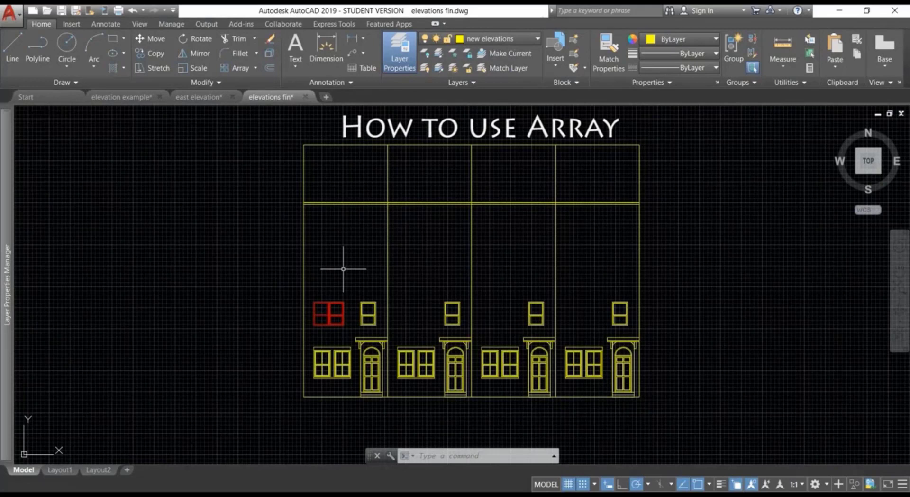
# - Create a rectangular array of the red first-floor window with 4 columns and 3 rows
pyautogui.click(256, 68)
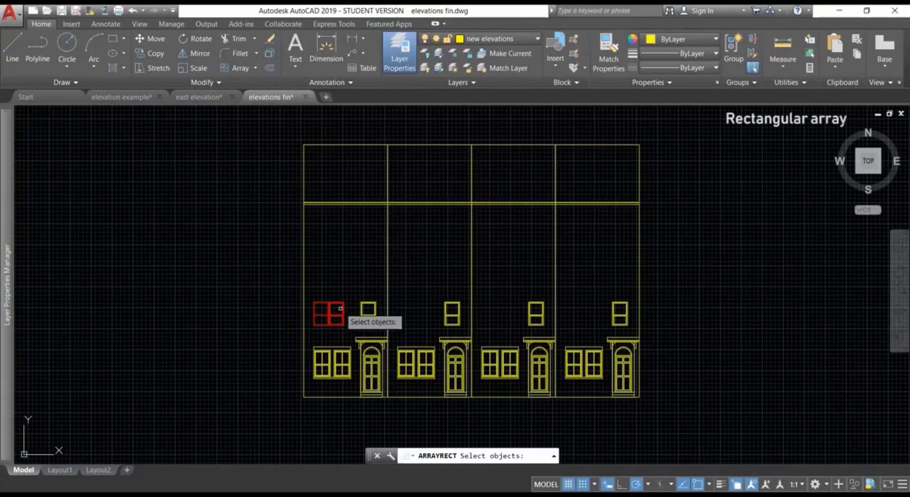
pyautogui.click(347, 331)
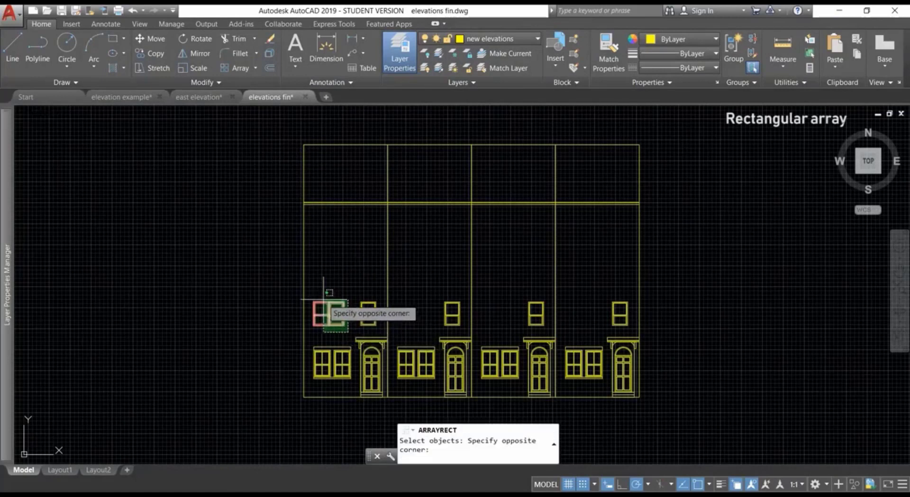
pyautogui.click(309, 292)
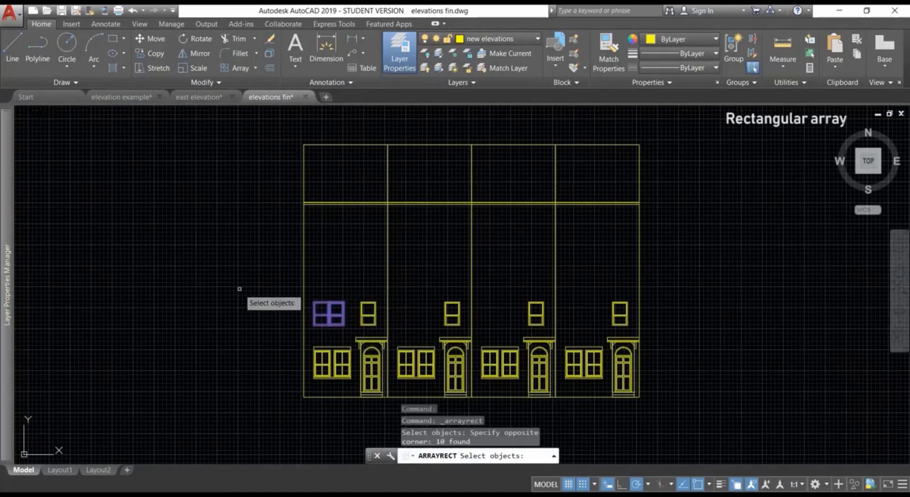
pyautogui.press('Return')
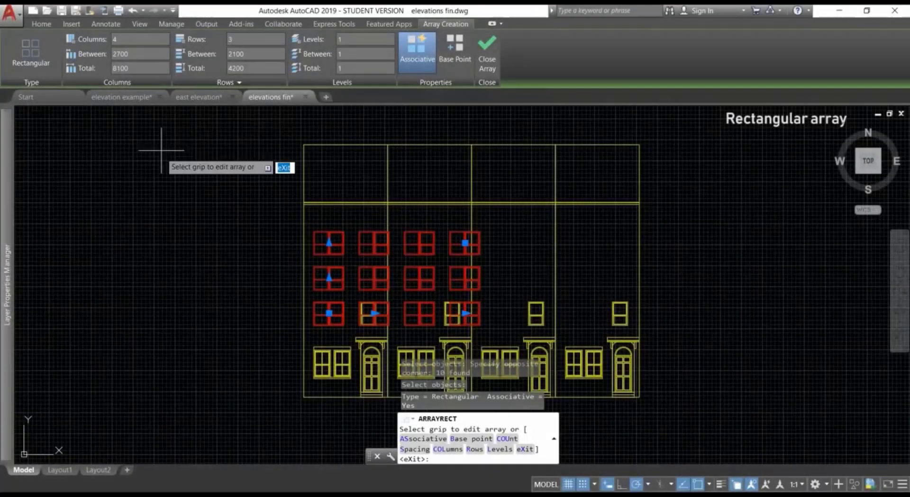
# - Set the window array's column spacing to 5000 and its row spacing to 2600
pyautogui.click(134, 55)
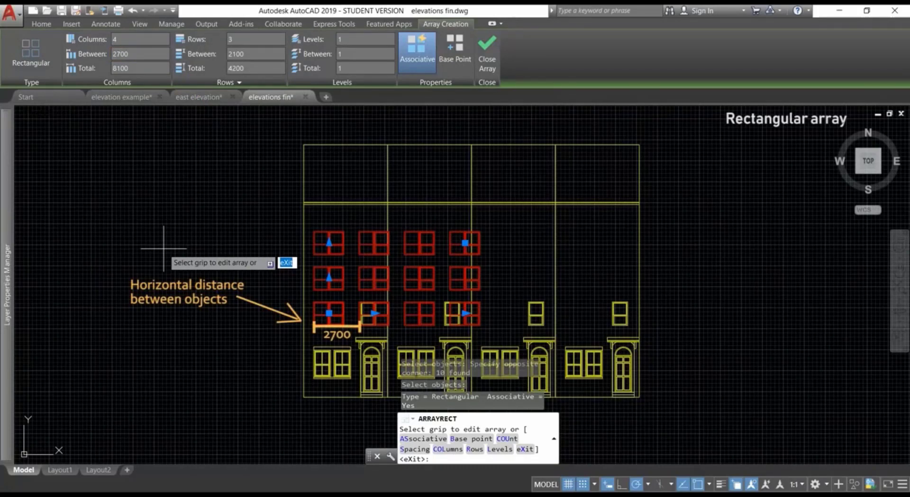
pyautogui.click(137, 54)
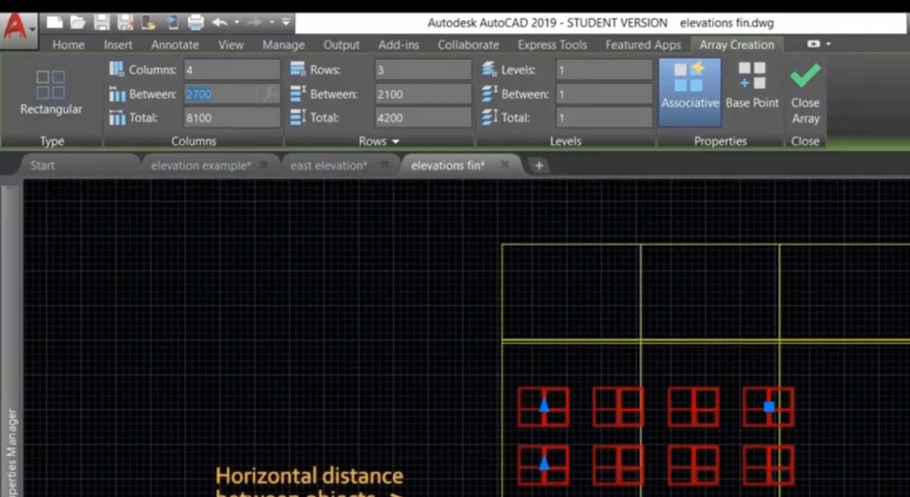
pyautogui.write('5000')
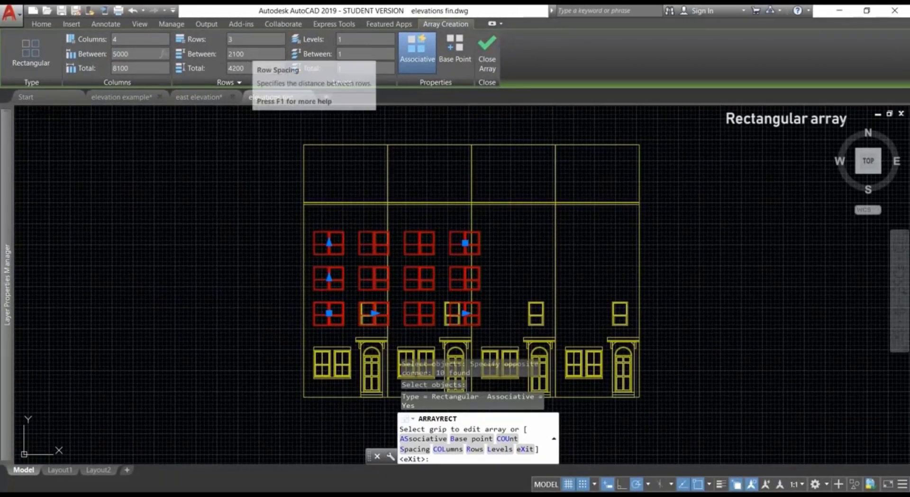
pyautogui.press('Return')
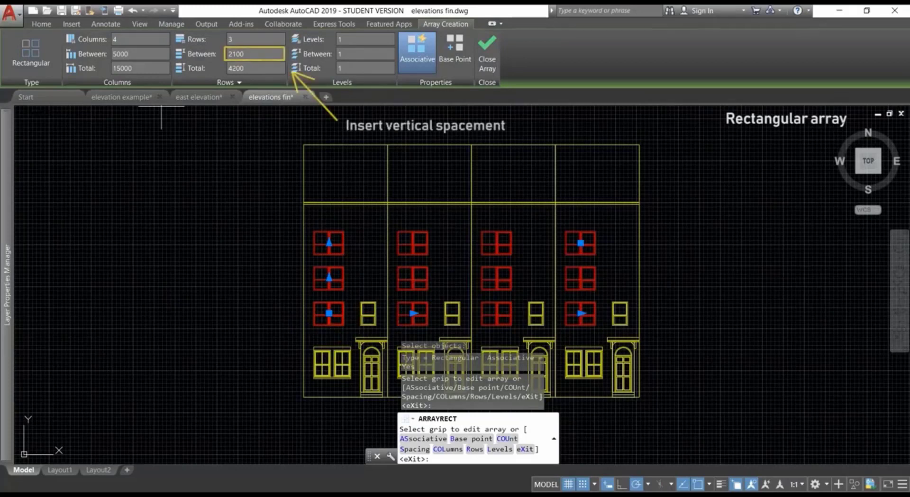
pyautogui.click(240, 54)
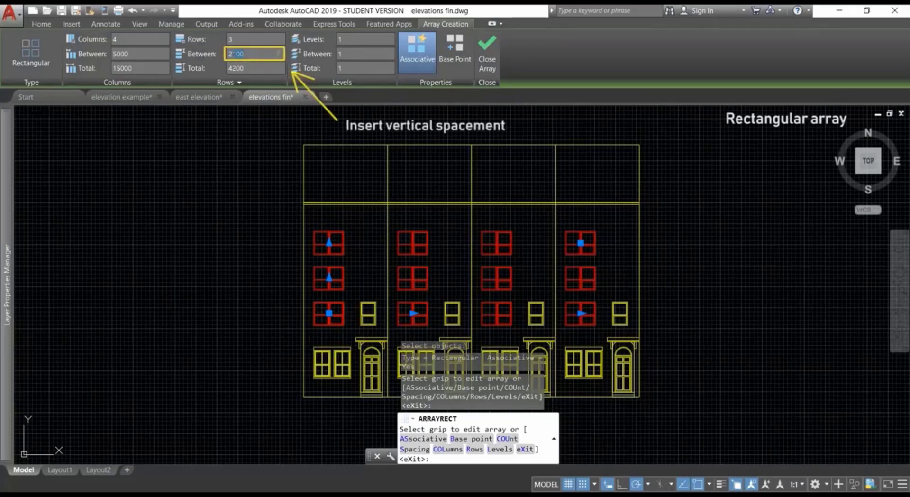
pyautogui.write('2')
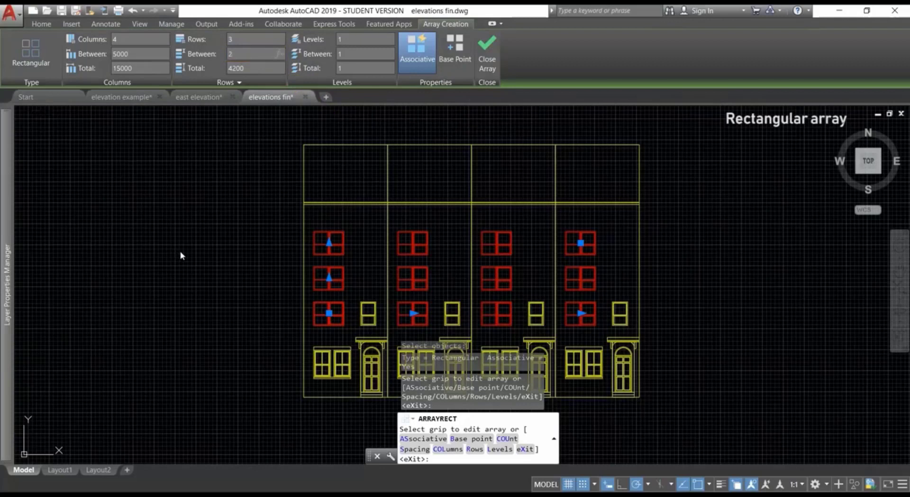
pyautogui.write('600')
pyautogui.press('Return')
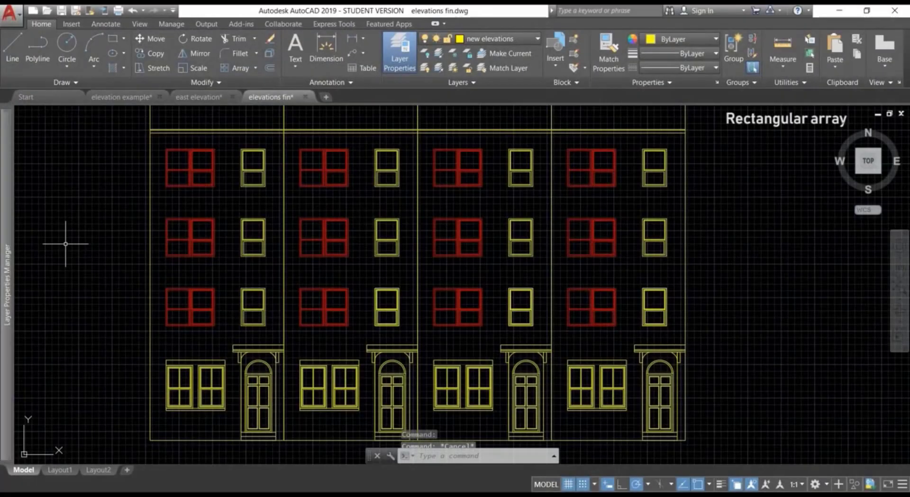
# - Try to move the whole red window array 1000 units straight up from its base grip
pyautogui.click(190, 309)
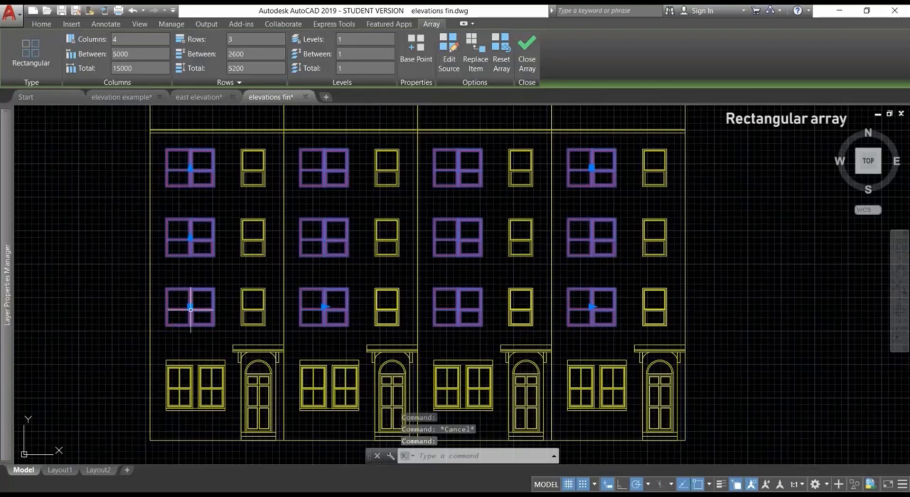
pyautogui.scroll(2, 190, 320)
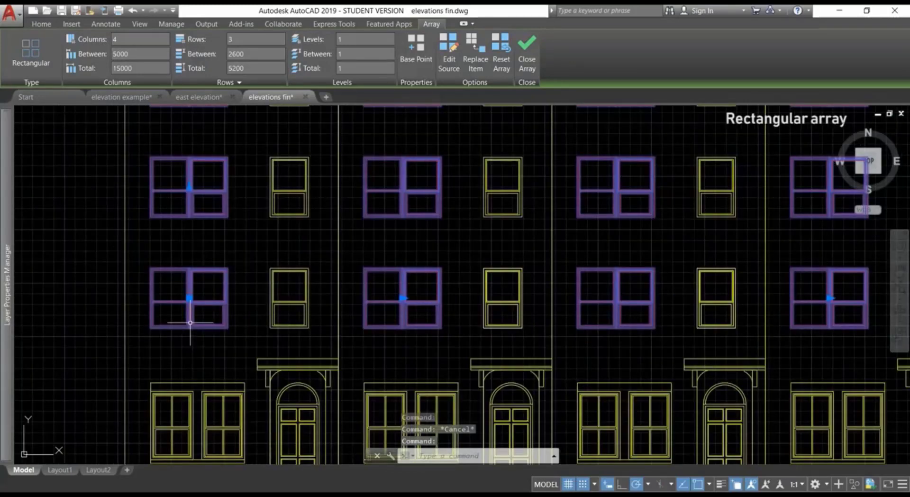
pyautogui.click(190, 297)
pyautogui.scroll(-2, 189, 298)
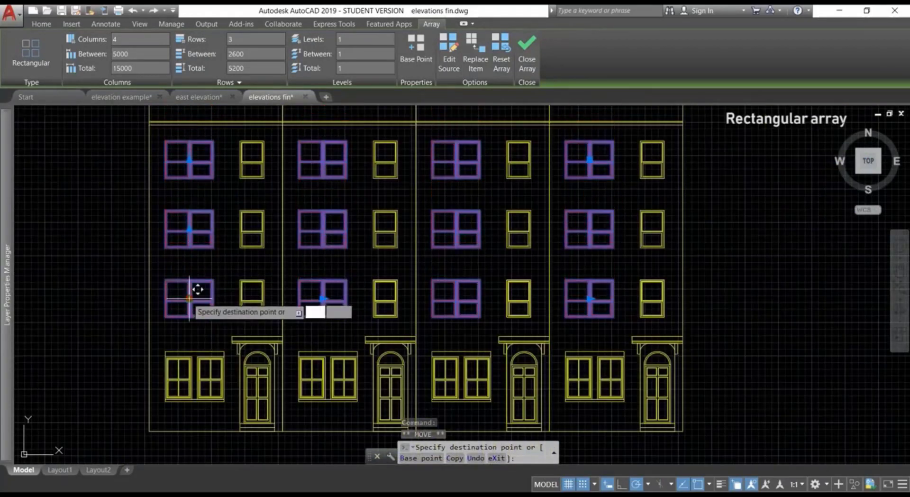
pyautogui.scroll(4, 189, 298)
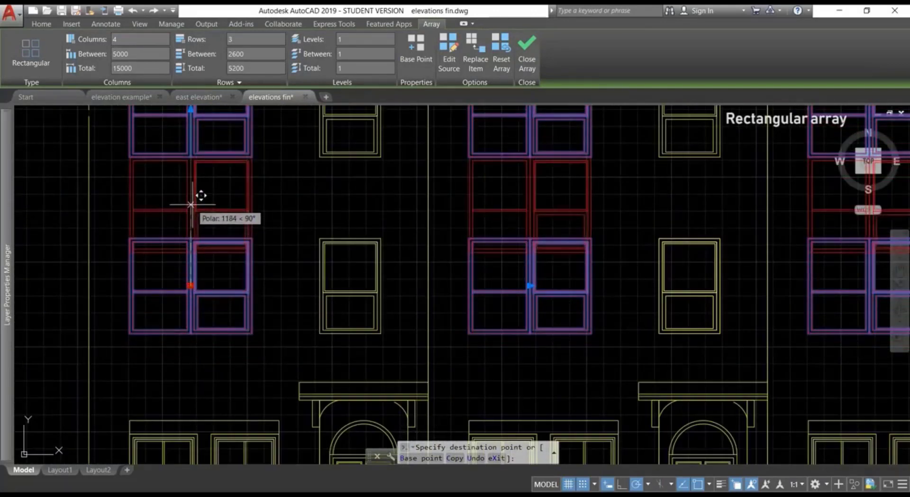
pyautogui.write('1000')
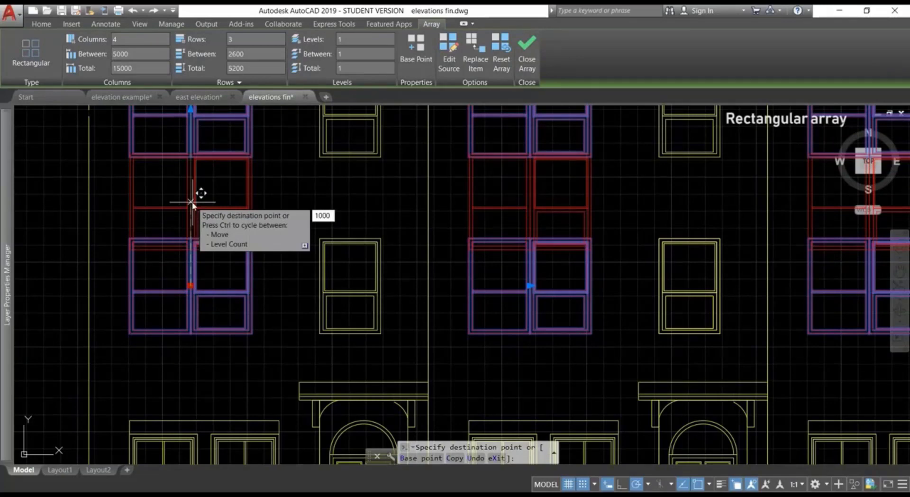
pyautogui.press('Return')
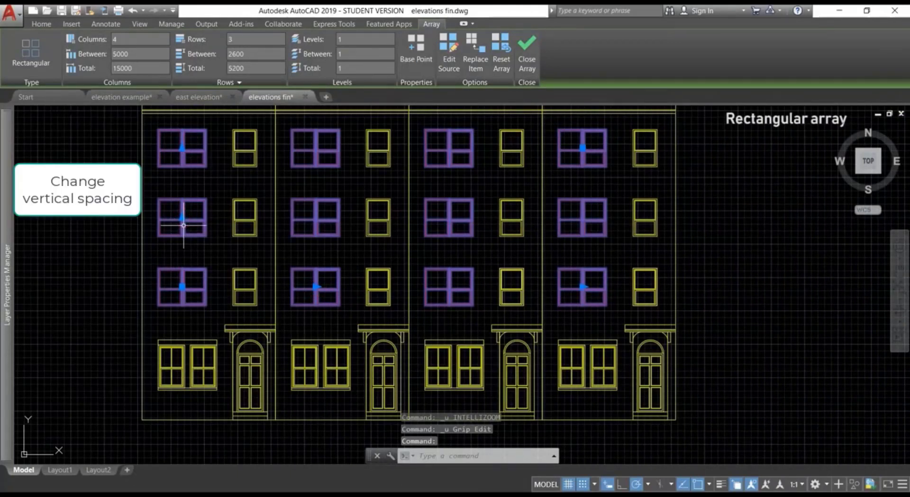
# - Try to set the window array's row spacing to 2000 from its row spacing grip
pyautogui.moveTo(182, 217)
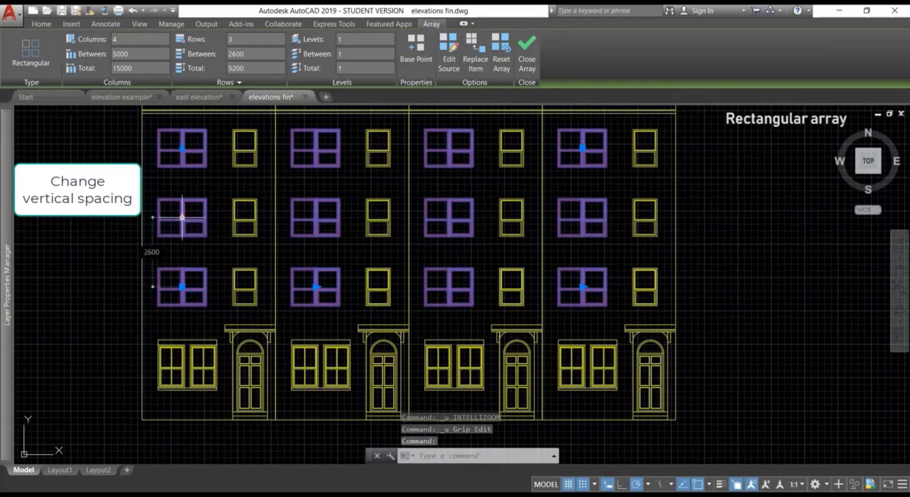
pyautogui.click(182, 217)
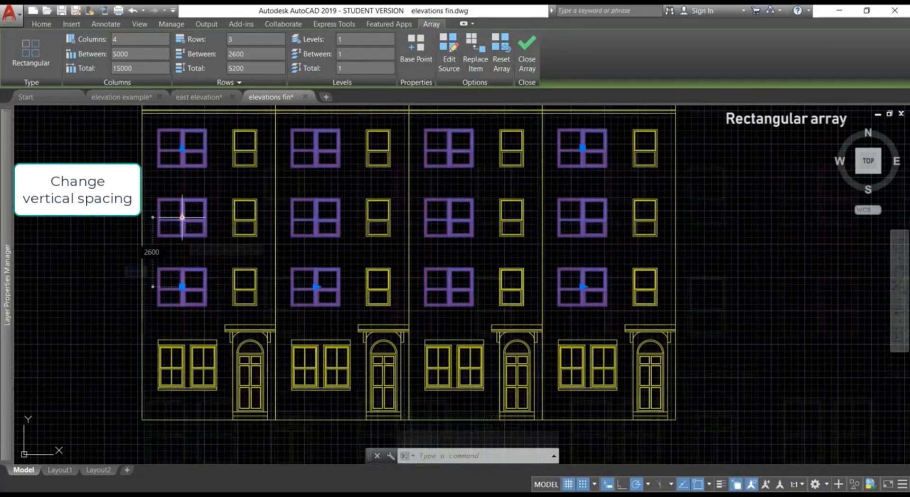
pyautogui.scroll(2, 181, 235)
pyautogui.write('2000')
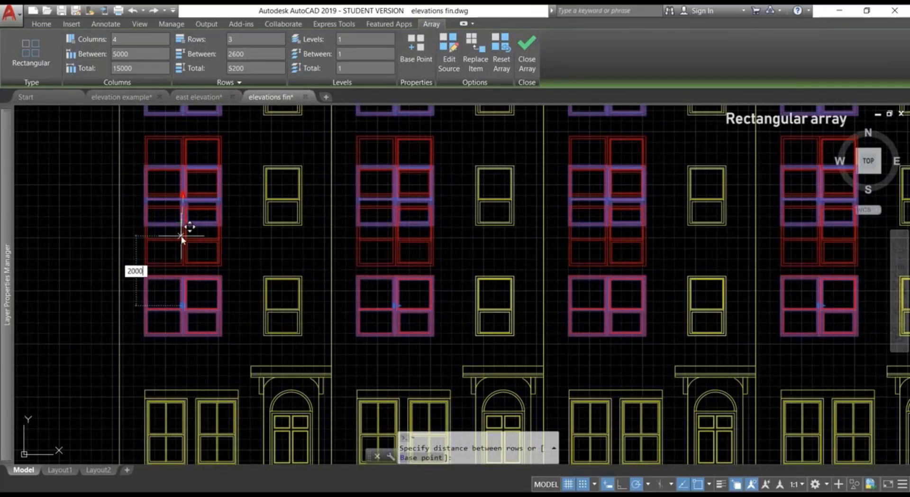
pyautogui.press('Return')
pyautogui.scroll(-2, 182, 236)
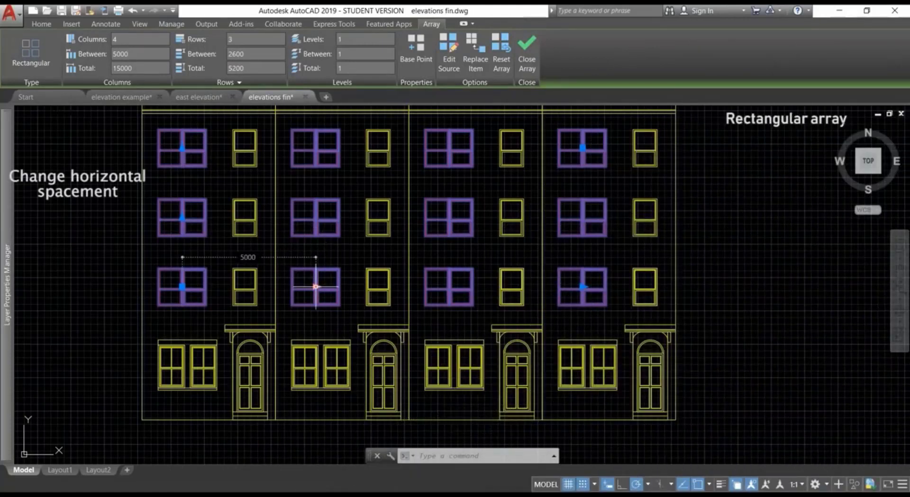
# - Extend the window array horizontally to 20 columns from its column count grip
pyautogui.click(316, 286)
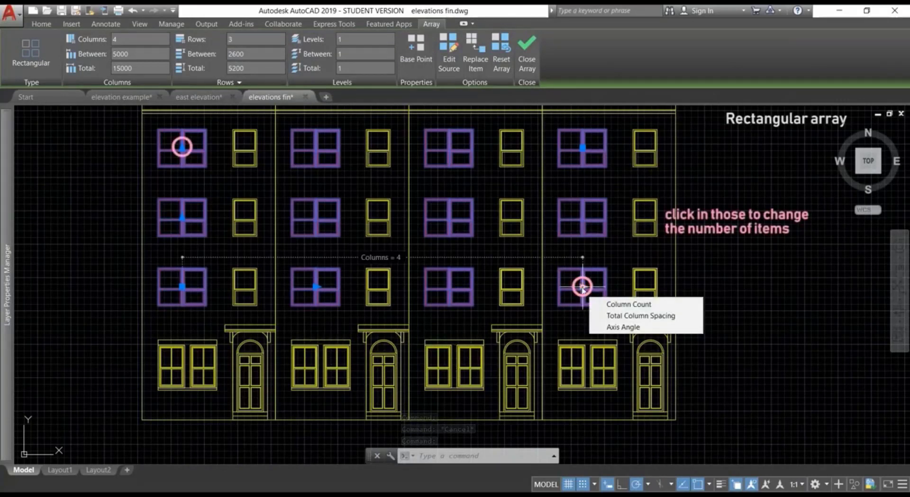
pyautogui.click(582, 286)
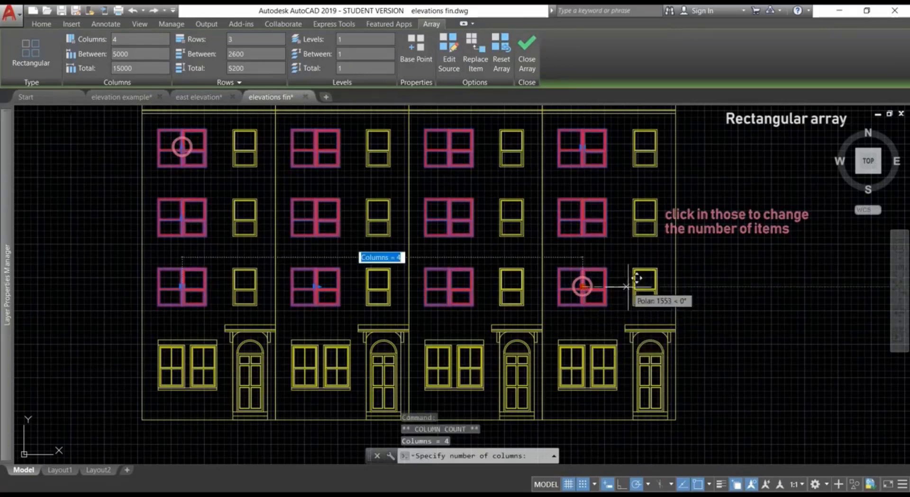
pyautogui.scroll(-5, 758, 277)
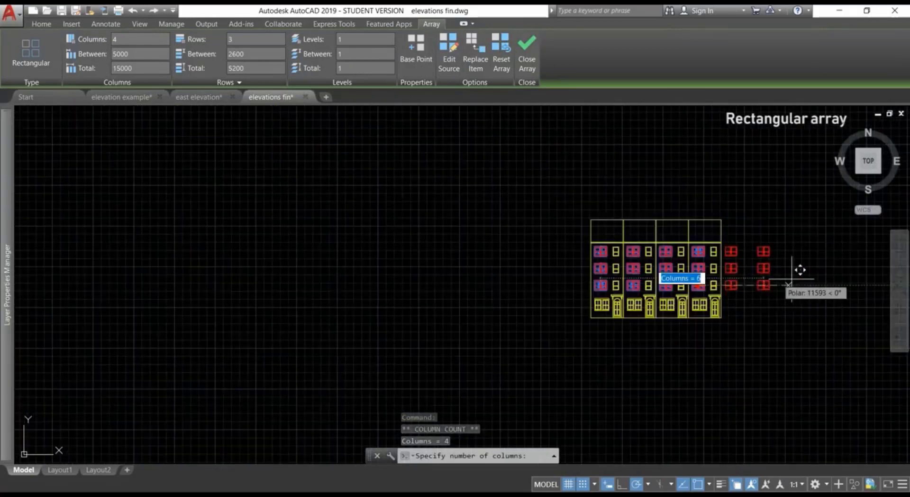
pyautogui.moveTo(798, 266); pyautogui.dragTo(569, 280, button='middle')
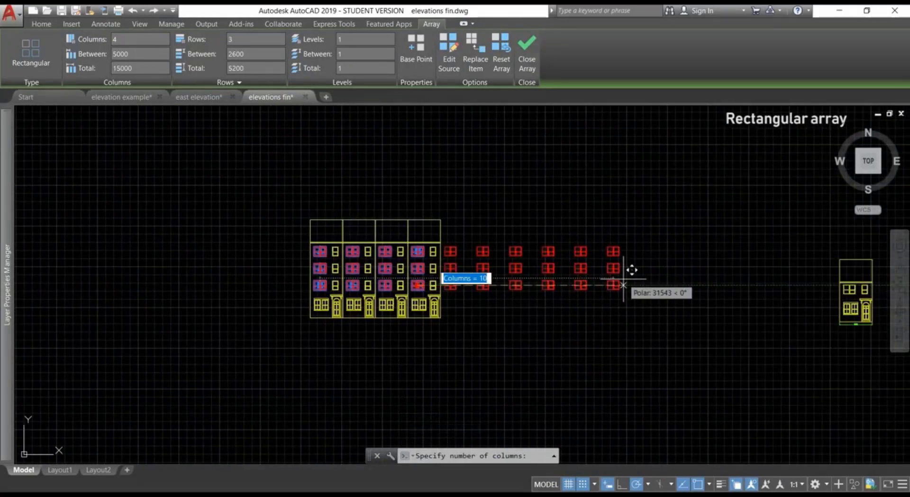
pyautogui.write('20')
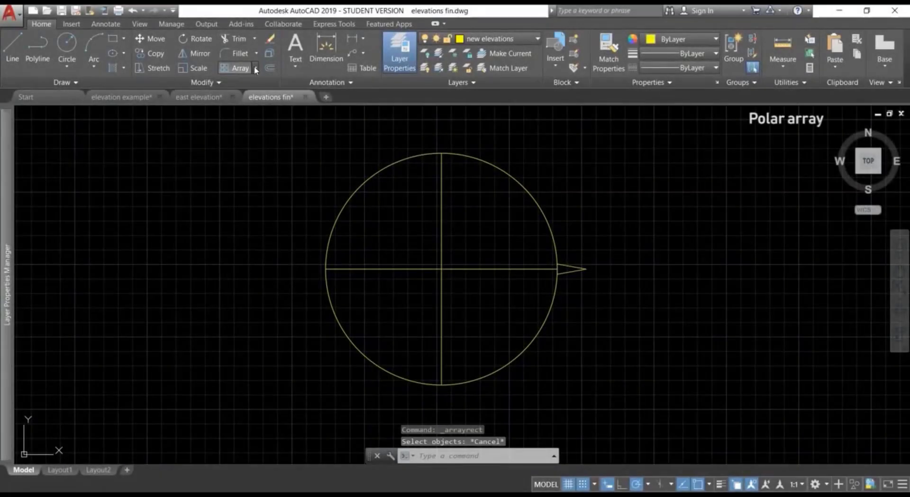
# - Create a polar array of the small pointed marker on the circle's edge around the circle's centre
pyautogui.click(255, 68)
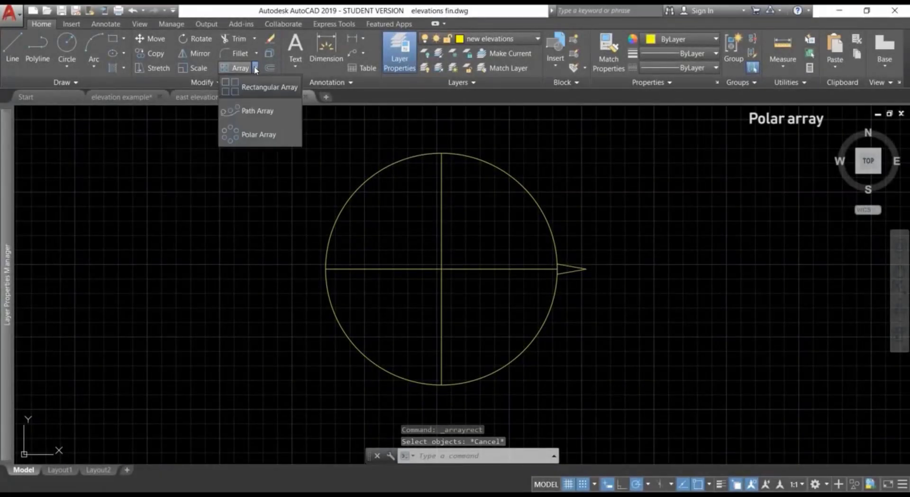
pyautogui.click(285, 135)
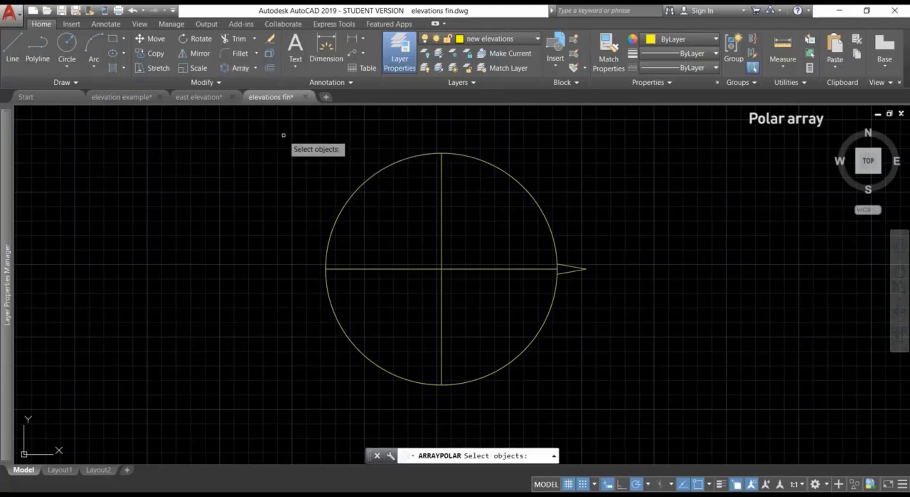
pyautogui.click(589, 278)
pyautogui.click(546, 232)
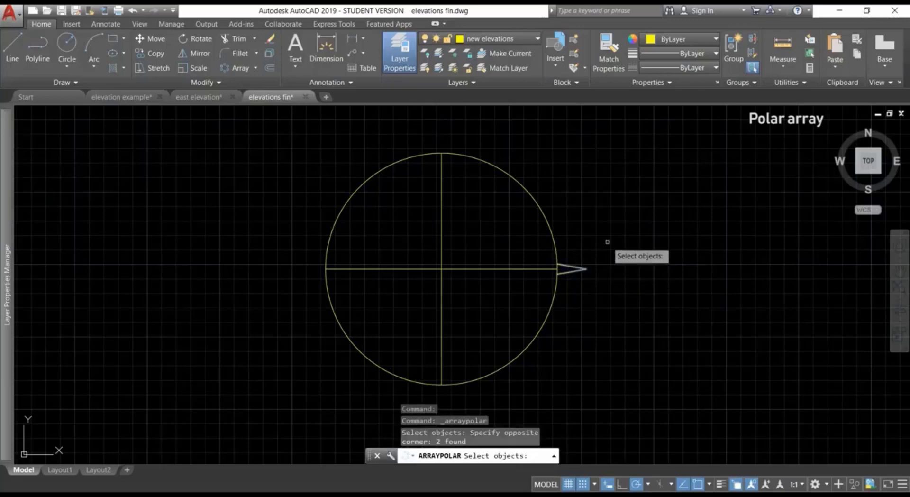
pyautogui.press('Return')
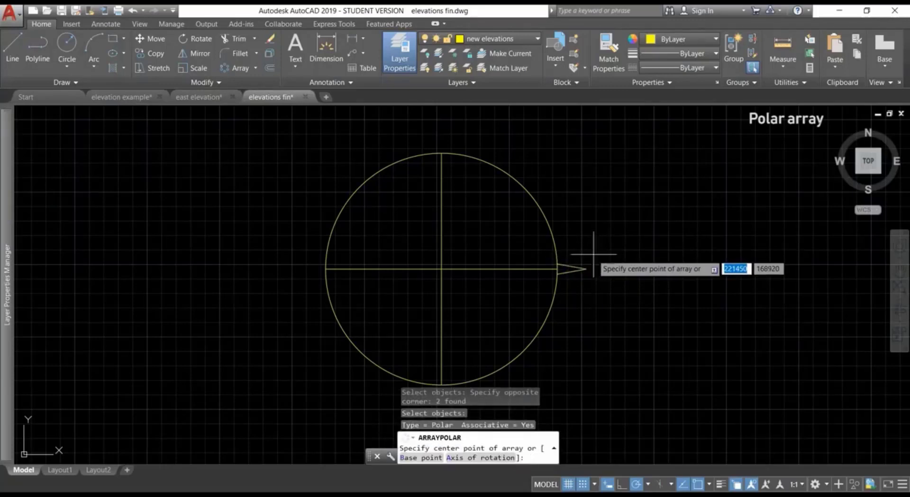
pyautogui.click(441, 268)
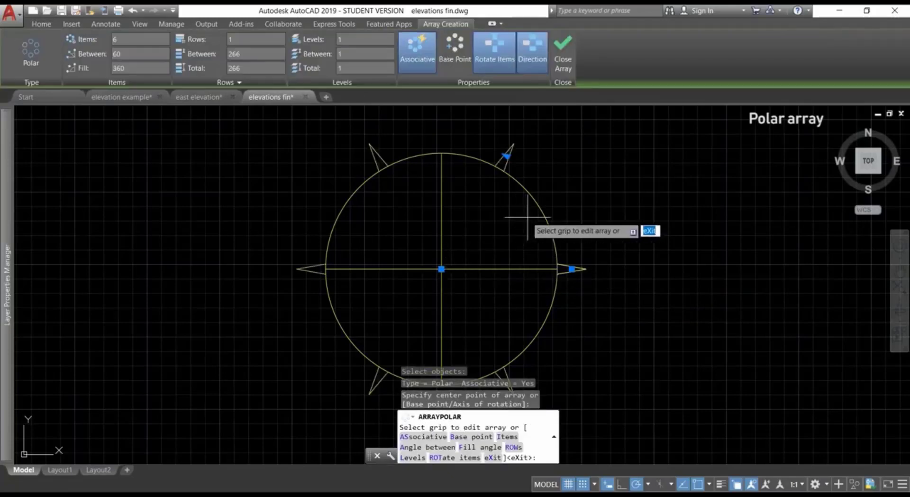
# - Set the polar array's number of items to 24
pyautogui.moveTo(641, 325)
pyautogui.mouseDown(button='middle')
pyautogui.moveTo(608, 287)
pyautogui.moveTo(616, 298)
pyautogui.mouseUp(button='middle')
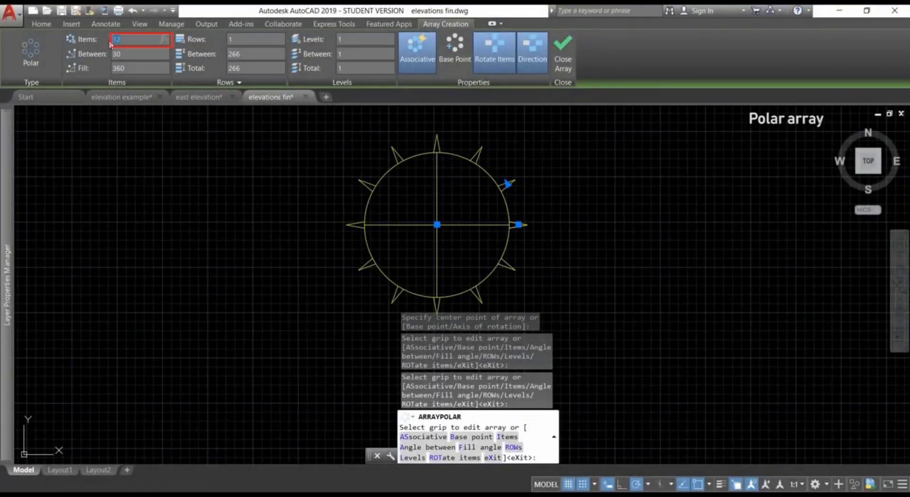
pyautogui.write('24')
pyautogui.press('Tab')
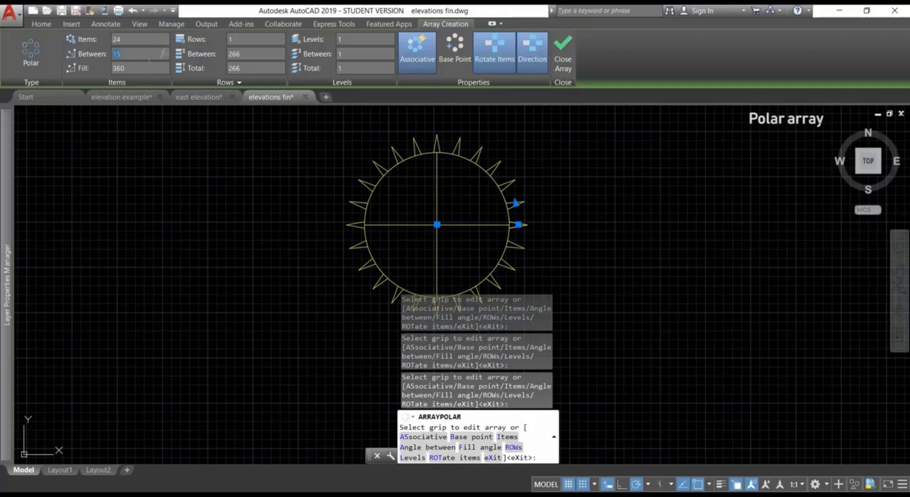
# - Set the 12-item polar array's number of rows to 5
pyautogui.write('1')
pyautogui.press('Return')
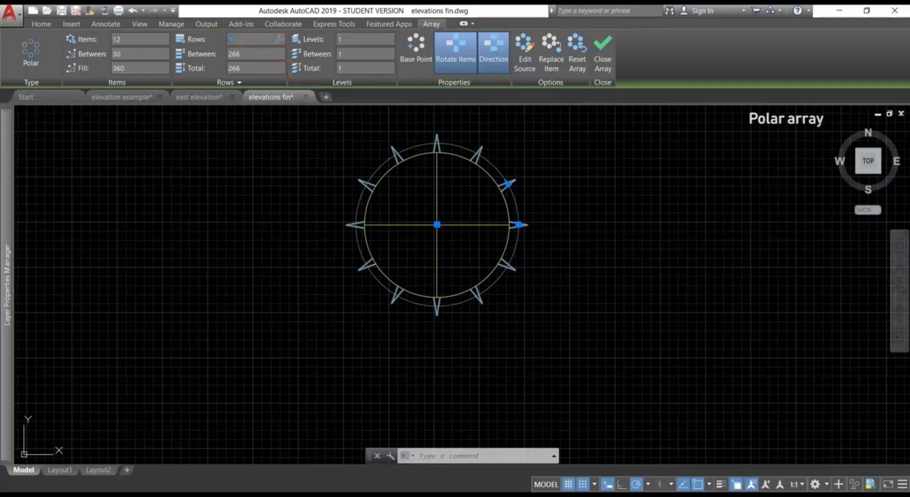
pyautogui.write('5')
pyautogui.press('Return')
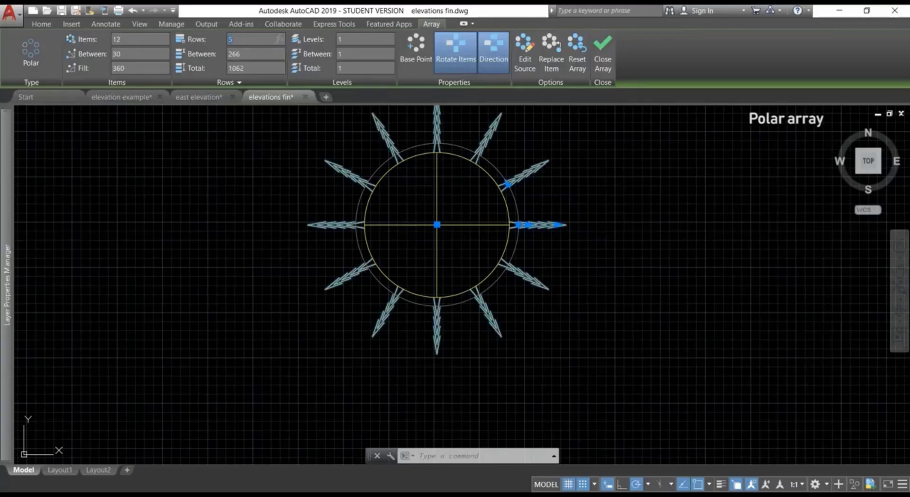
pyautogui.click(247, 53)
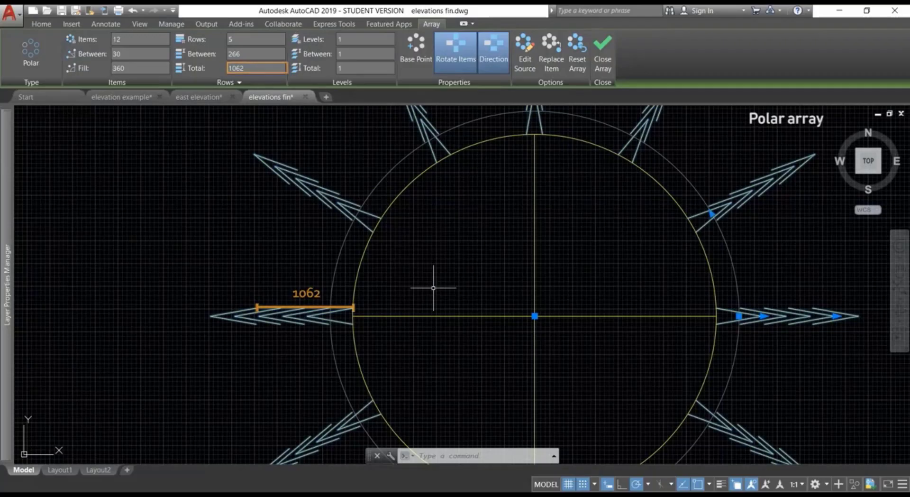
pyautogui.press('Return')
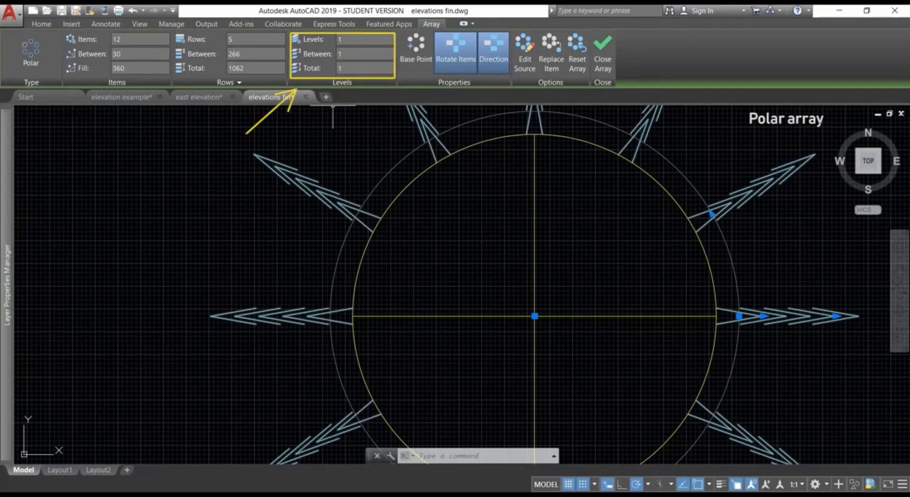
# - Give the polar array 3 levels spaced 300 apart and view it in 3D
pyautogui.click(353, 40)
pyautogui.write('3')
pyautogui.click(451, 288)
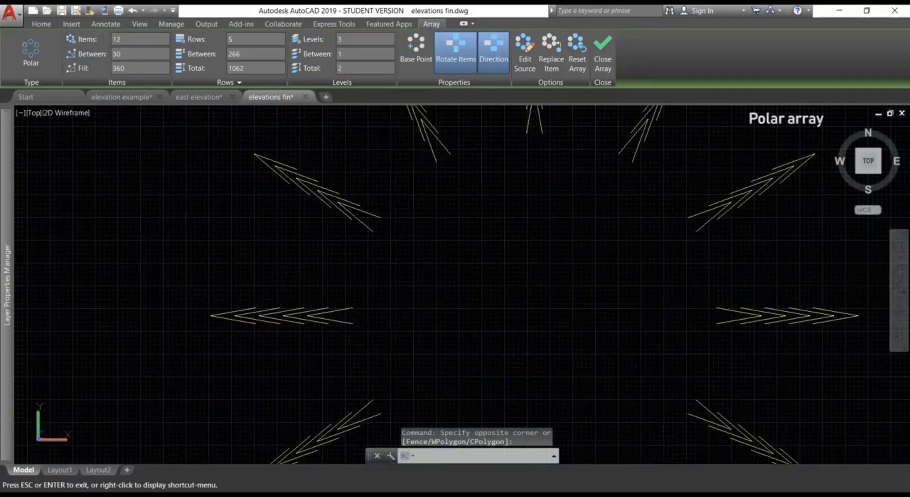
pyautogui.keyDown('shift'); pyautogui.moveTo(602, 316); pyautogui.dragTo(477, 199, button='middle'); pyautogui.keyUp('shift')
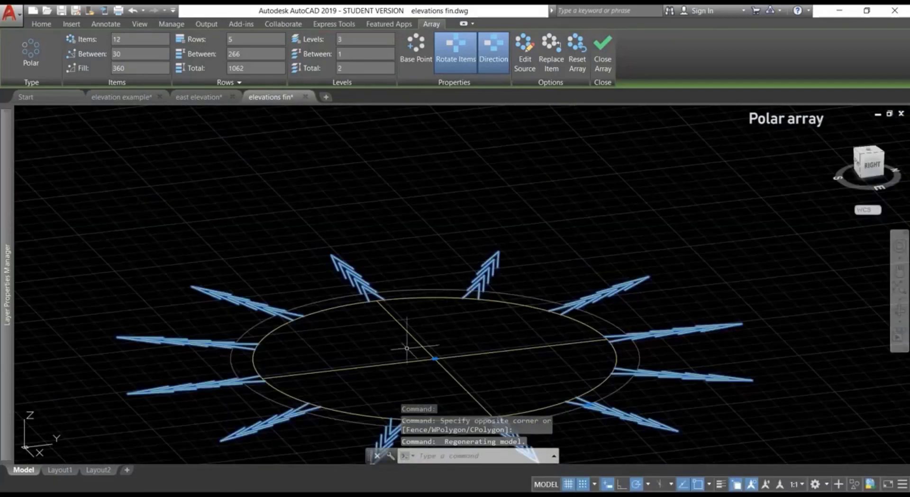
pyautogui.moveTo(390, 367); pyautogui.dragTo(383, 284, button='middle')
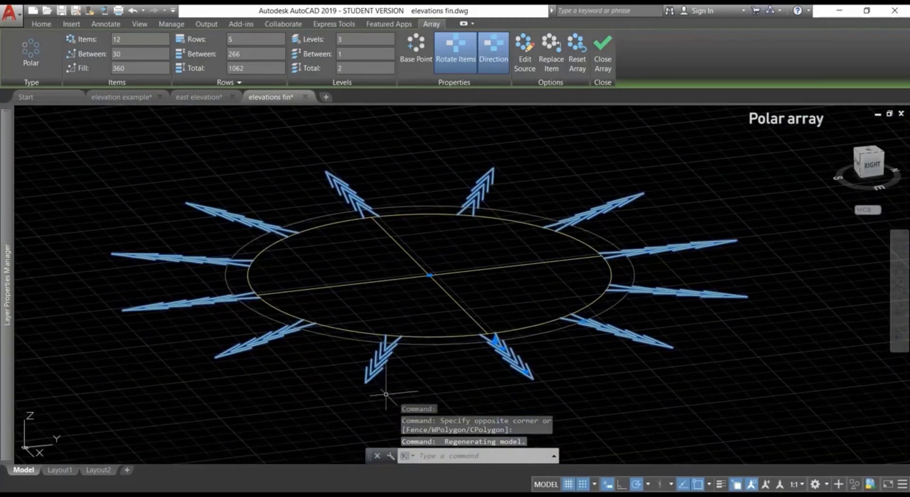
pyautogui.keyDown('shift'); pyautogui.moveTo(368, 365); pyautogui.dragTo(373, 374, button='middle'); pyautogui.keyUp('shift')
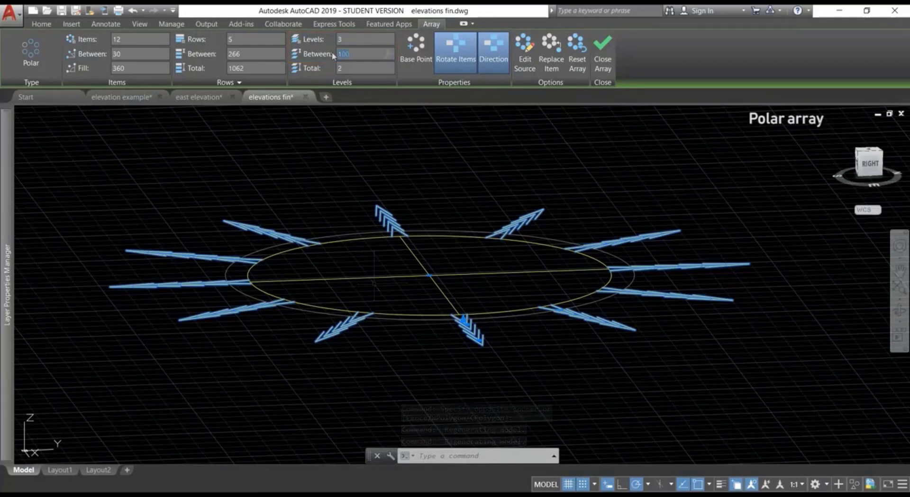
pyautogui.write('300')
pyautogui.press('Return')
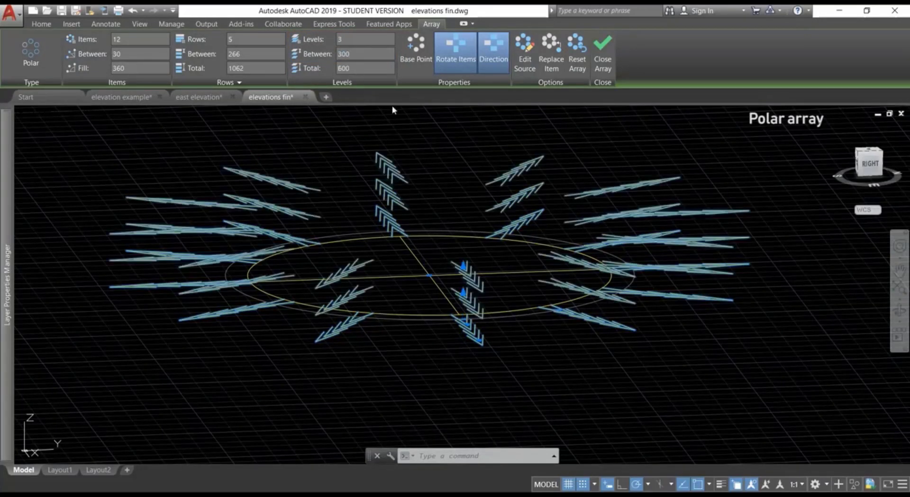
pyautogui.keyDown('shift'); pyautogui.moveTo(428, 367); pyautogui.dragTo(391, 349, button='middle'); pyautogui.keyUp('shift')
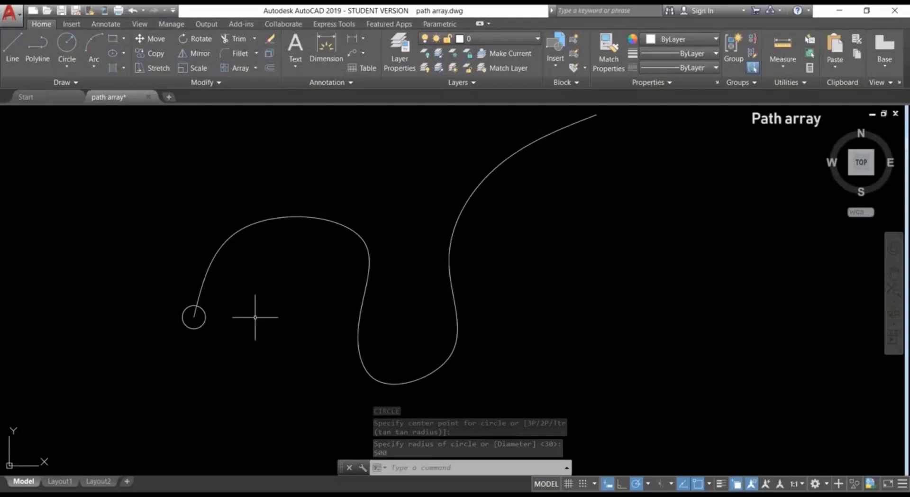
# - Create a path array of the small circle along the winding curve with the default spacing
pyautogui.click(255, 68)
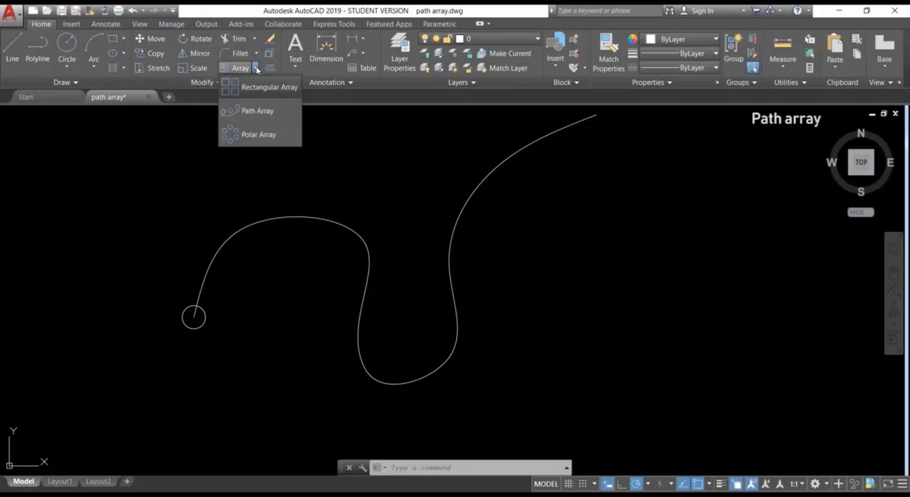
pyautogui.click(293, 112)
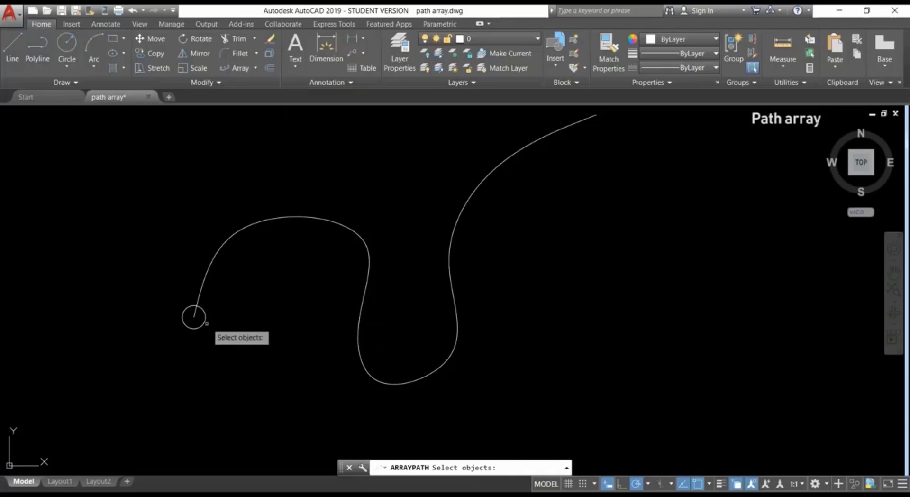
pyautogui.click(203, 322)
pyautogui.press('Return')
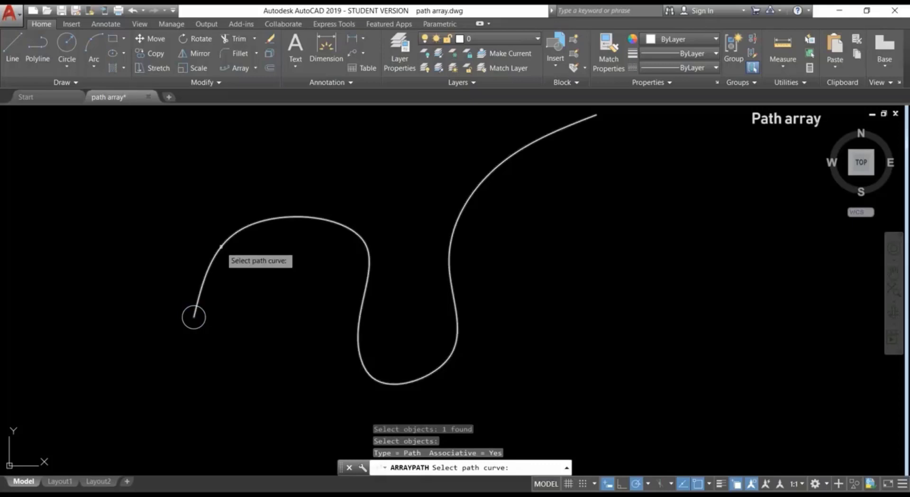
pyautogui.click(221, 242)
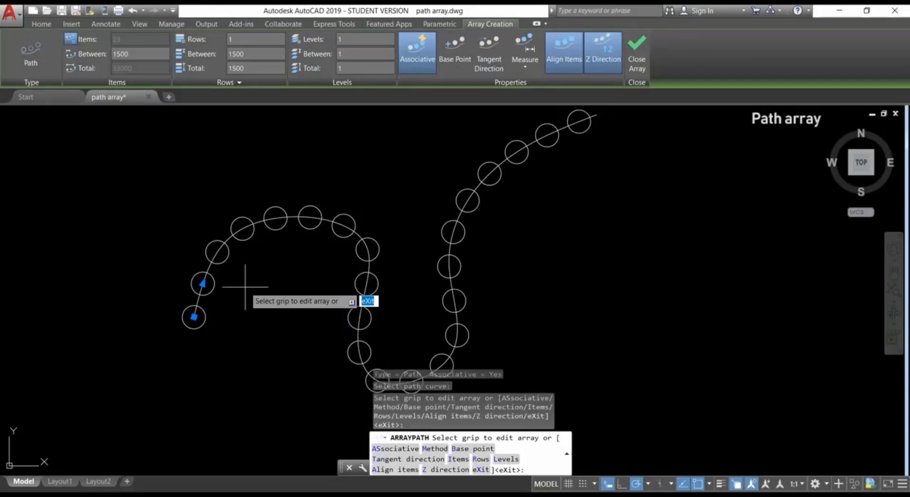
pyautogui.press('Return')
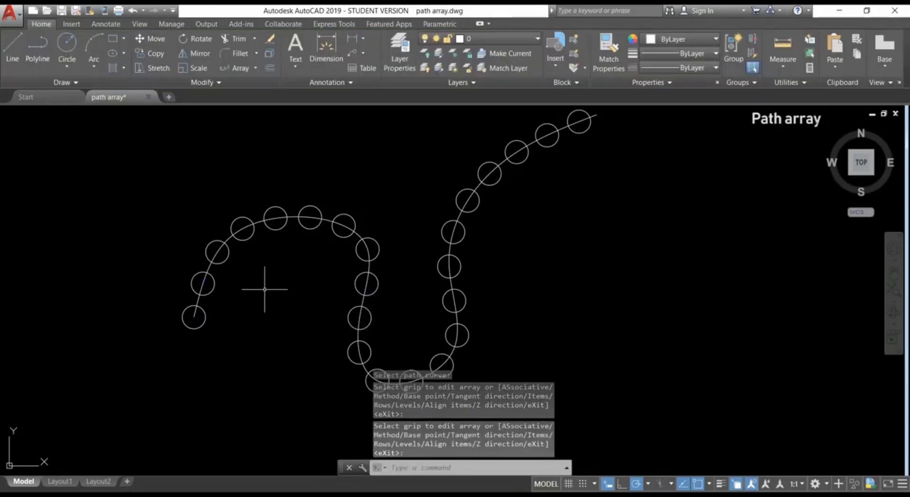
# - Stretch the distance between the circles in the path array to about 2285 using the item spacing grip
pyautogui.click(200, 327)
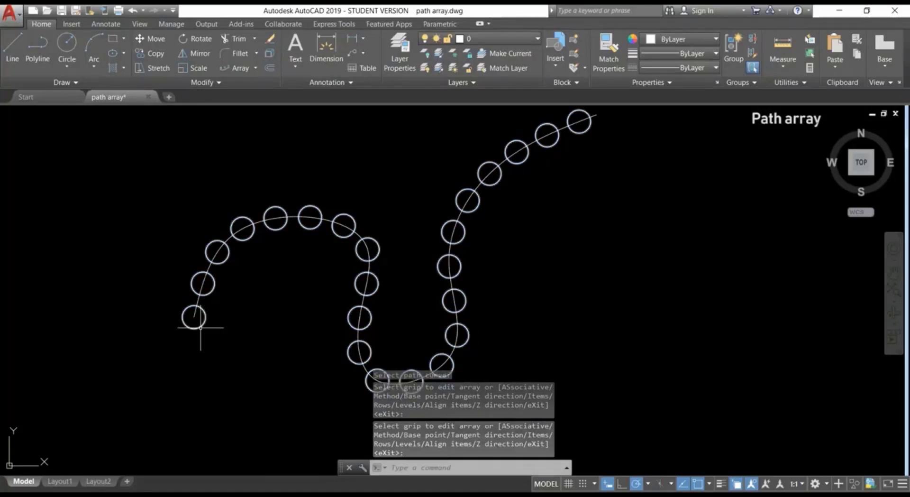
pyautogui.click(202, 283)
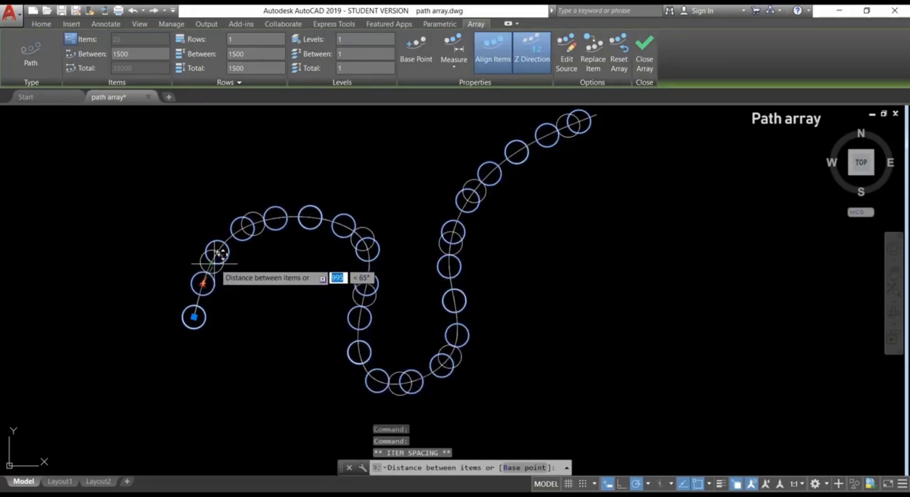
pyautogui.scroll(2, 218, 251)
pyautogui.click(199, 275)
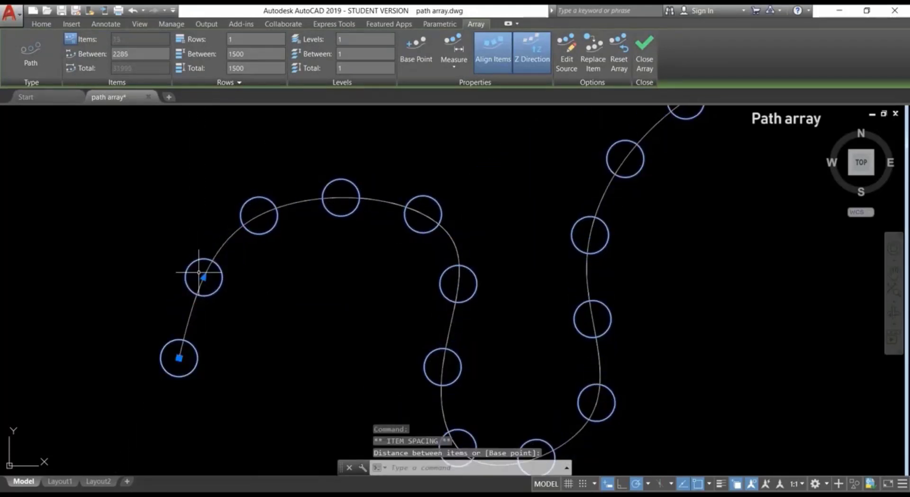
pyautogui.scroll(-1, 243, 283)
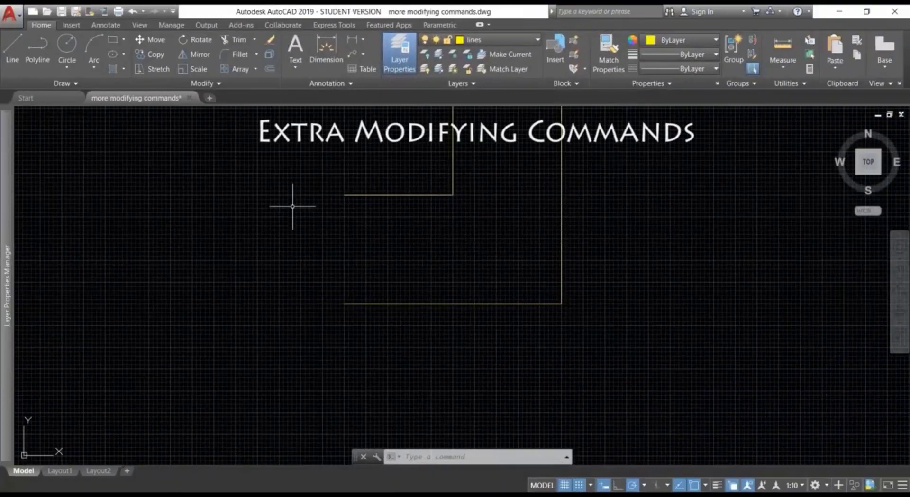
# - Lengthen the lower horizontal line to a total length of 60, extending it beyond its left end
pyautogui.click(215, 83)
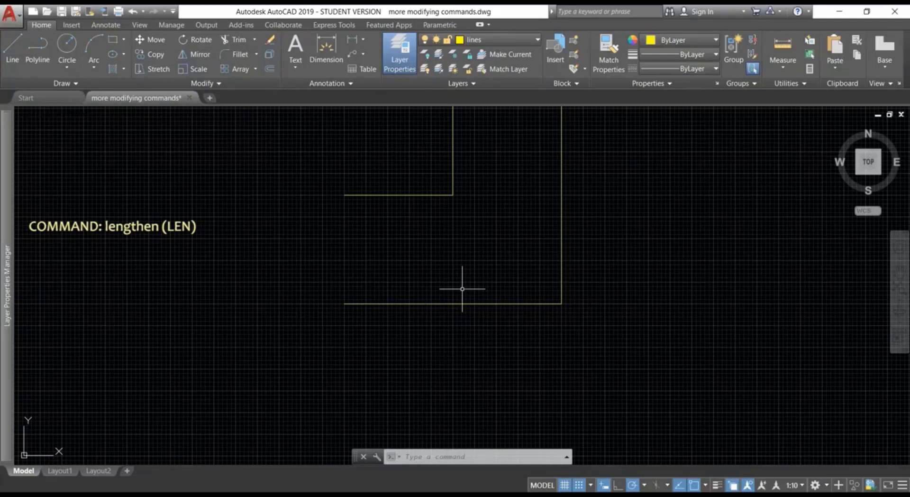
pyautogui.click(216, 84)
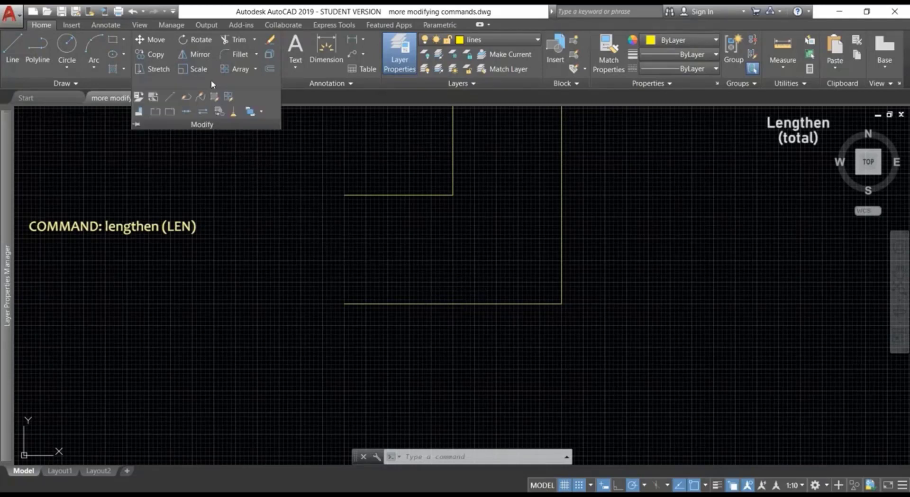
pyautogui.click(170, 97)
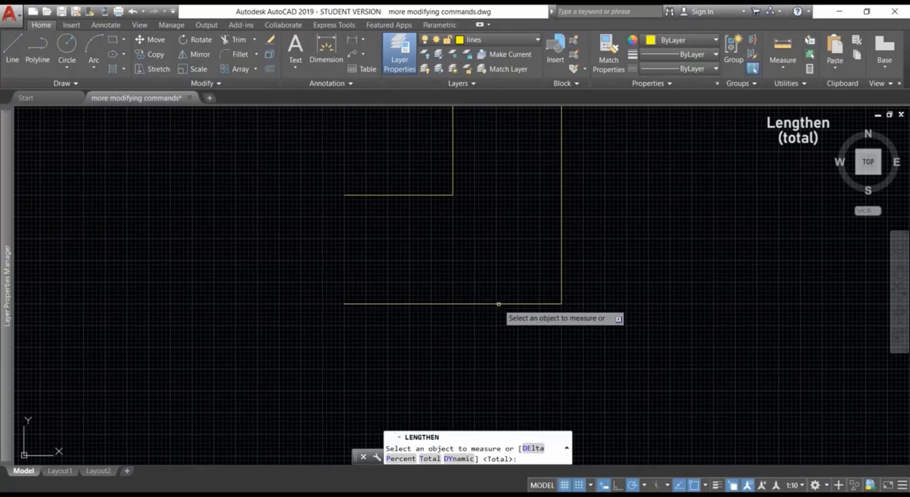
pyautogui.click(498, 303)
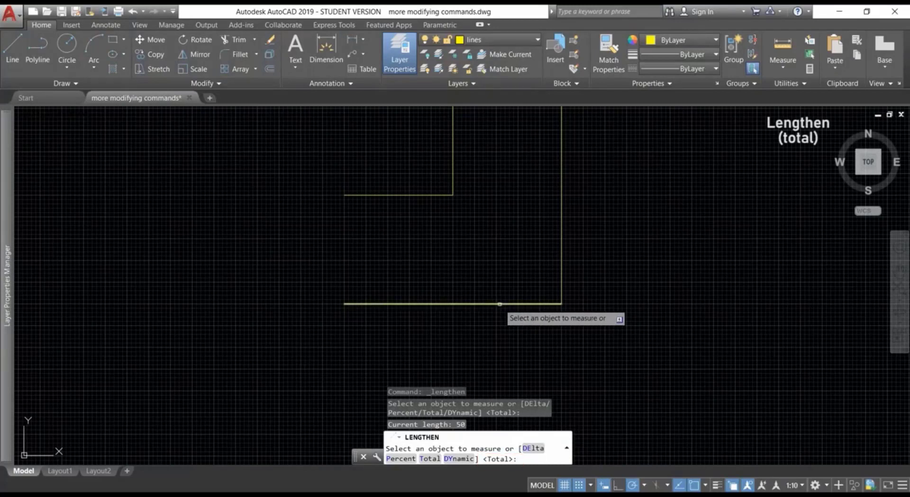
pyautogui.press('Return')
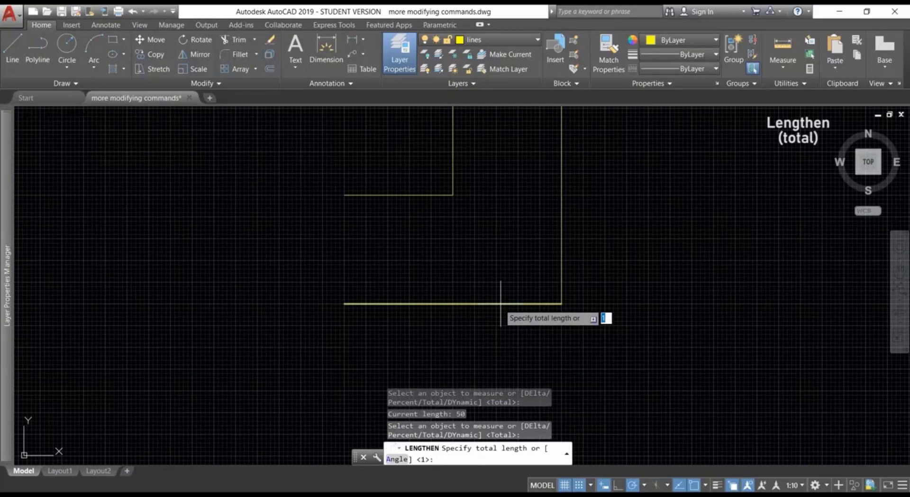
pyautogui.write('60')
pyautogui.press('Return')
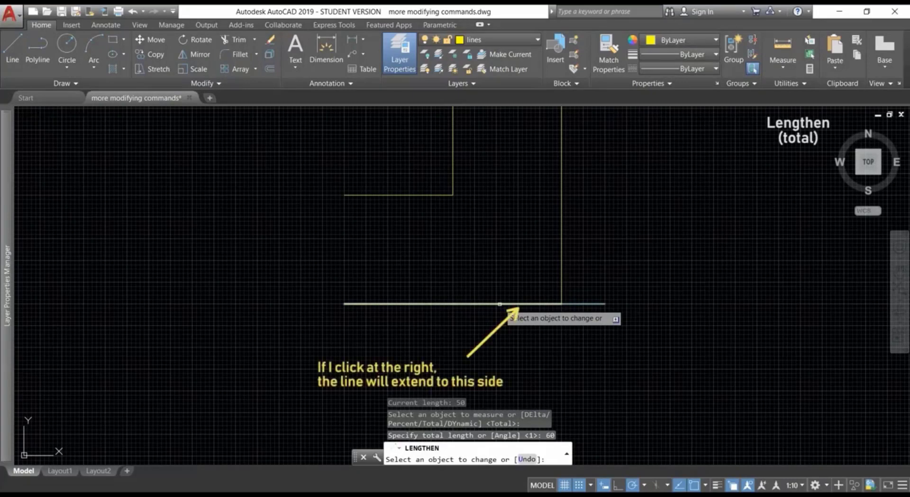
pyautogui.click(400, 304)
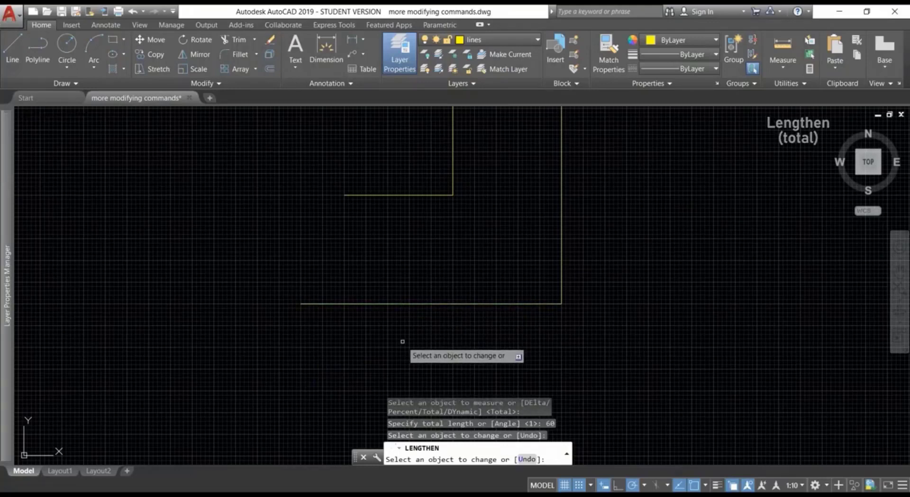
pyautogui.press('Return')
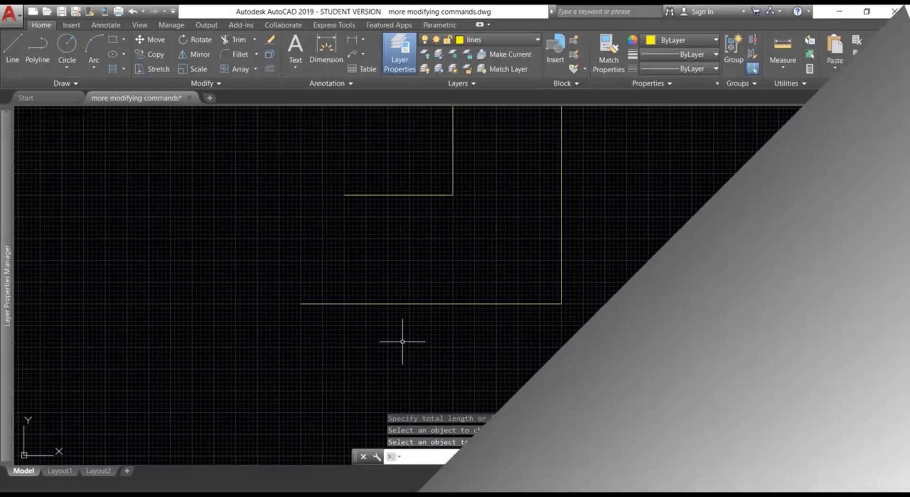
# - Lengthen the lower horizontal line at its right end by a delta of 20, applied three times
pyautogui.write('len')
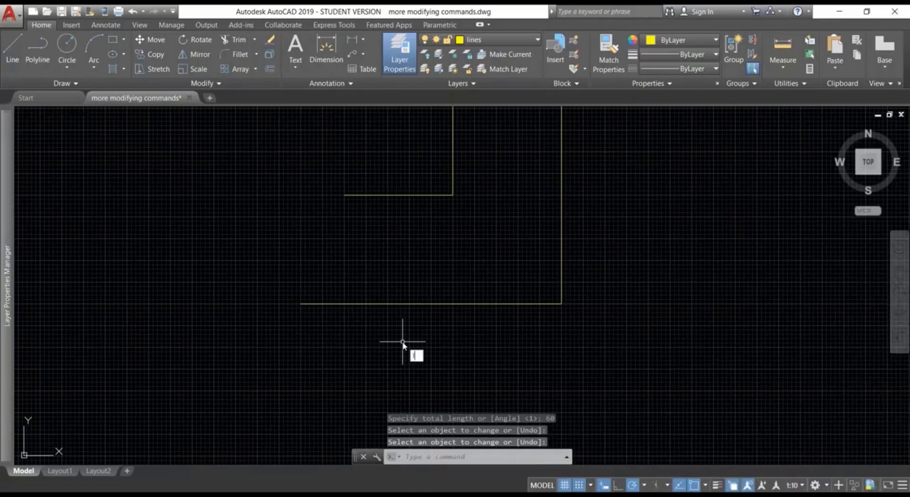
pyautogui.press('Return')
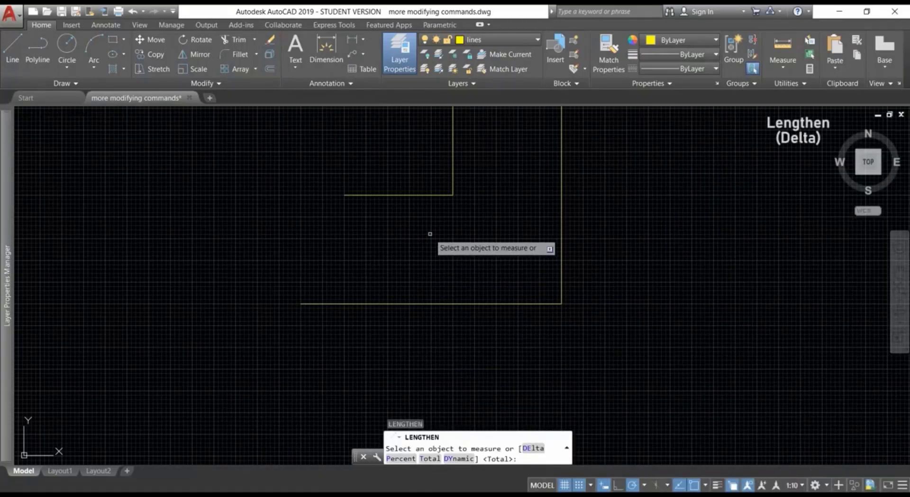
pyautogui.write('de')
pyautogui.press('Return')
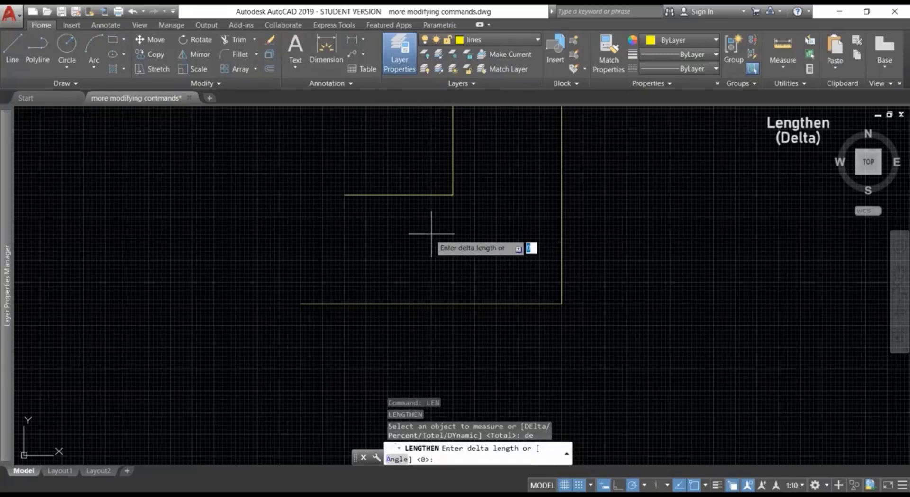
pyautogui.write('1')
pyautogui.write('20')
pyautogui.press('Return')
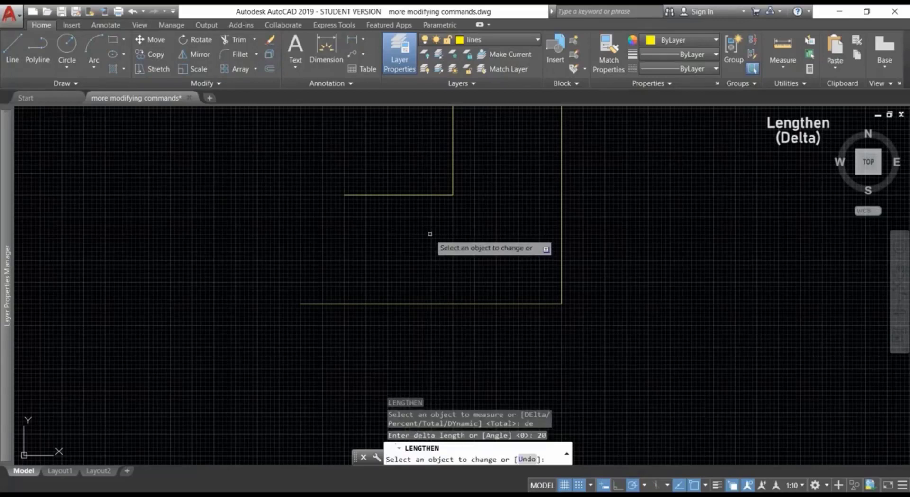
pyautogui.click(315, 303)
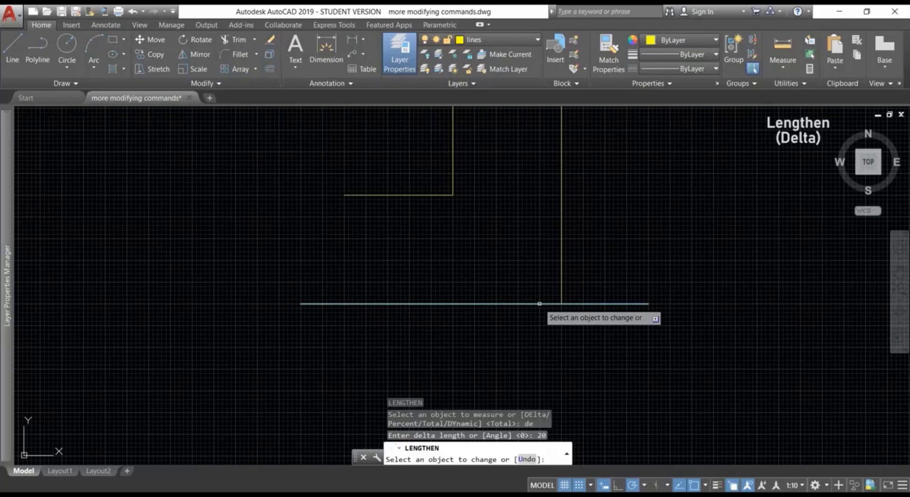
pyautogui.click(539, 303)
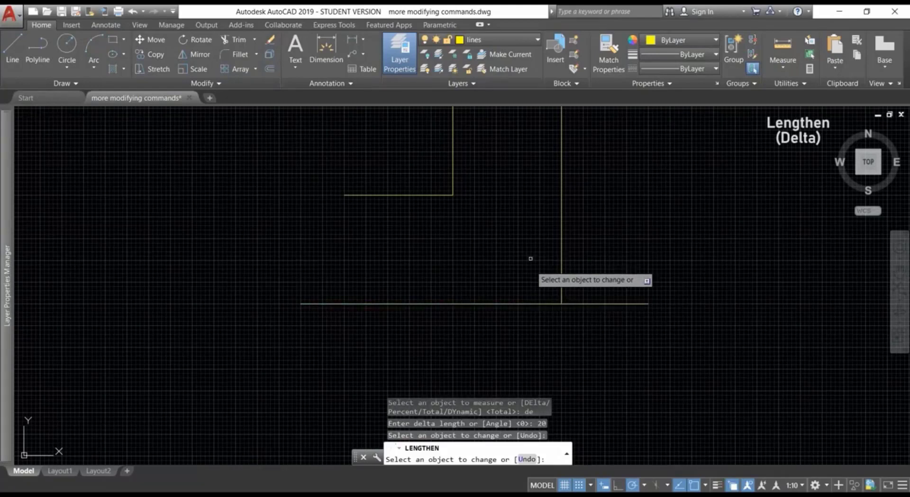
pyautogui.click(605, 304)
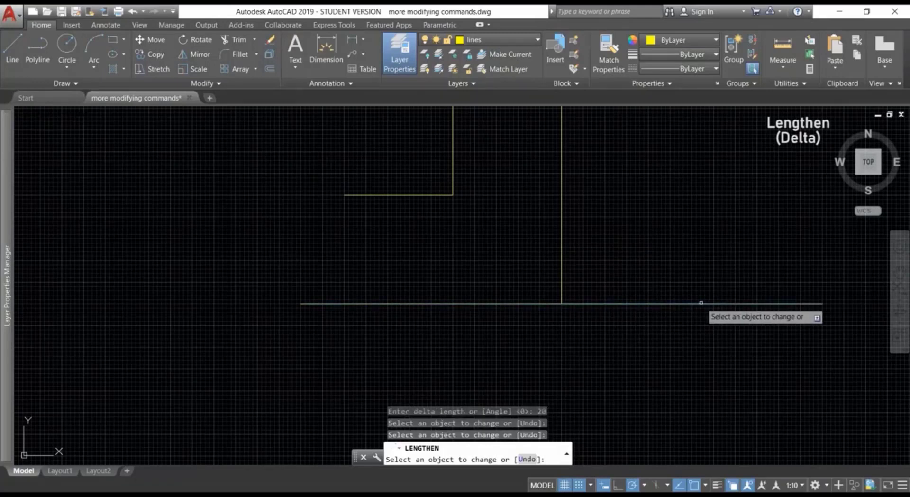
pyautogui.click(699, 302)
pyautogui.press('Return')
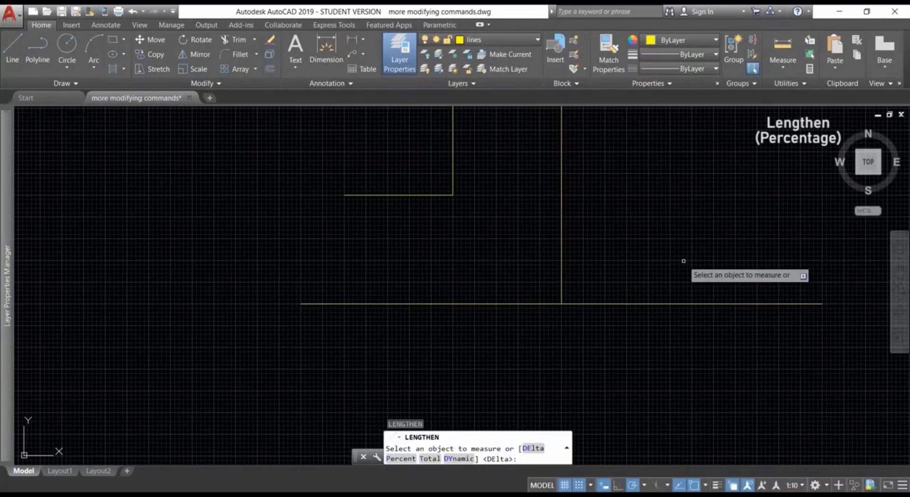
# - Shorten the upper horizontal line from its right end to 70 percent of its length with Lengthen
pyautogui.write('p')
pyautogui.press('Return')
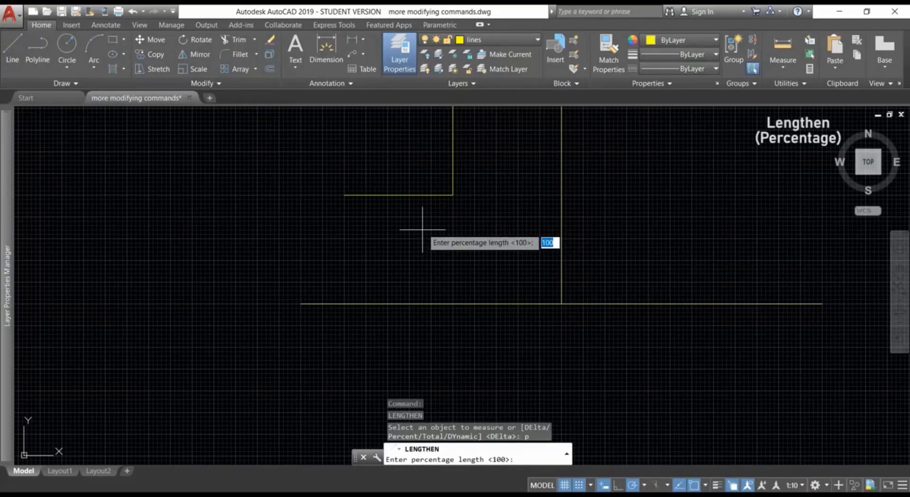
pyautogui.write('70')
pyautogui.press('Return')
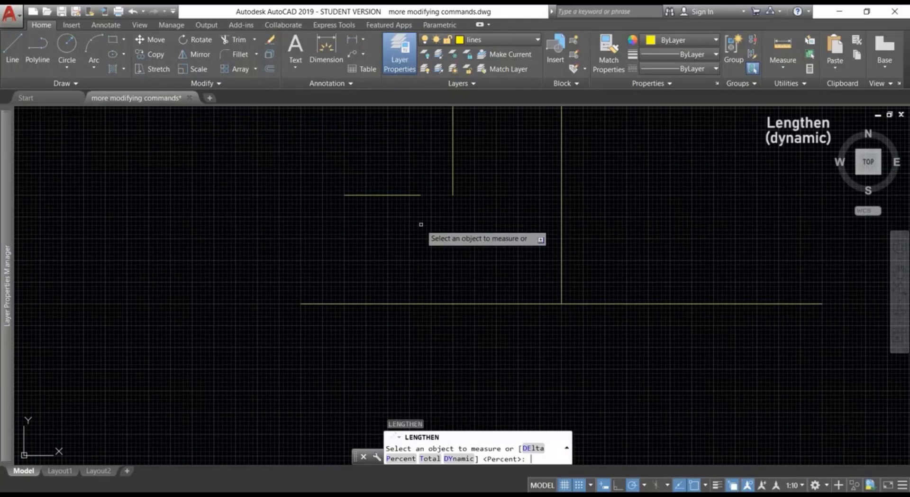
# - Dynamically lengthen the upper horizontal line's right end to the midpoint of the tall vertical line
pyautogui.write('dy')
pyautogui.press('Return')
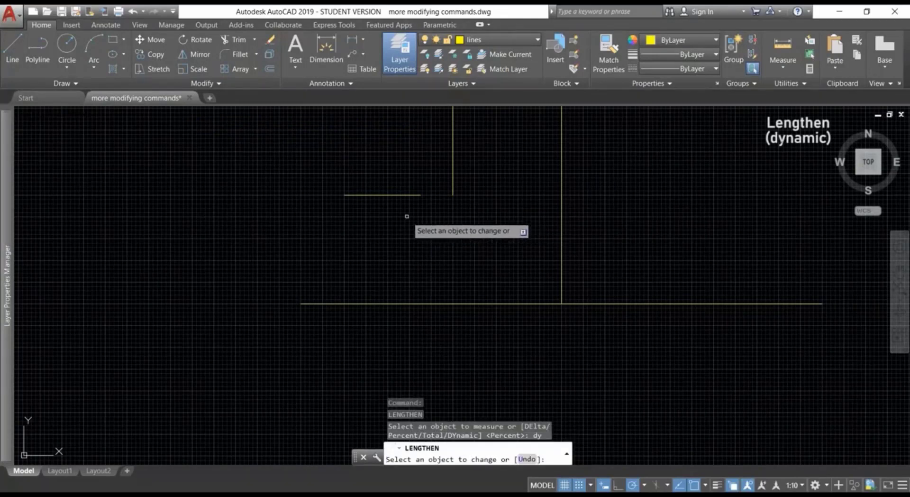
pyautogui.click(401, 194)
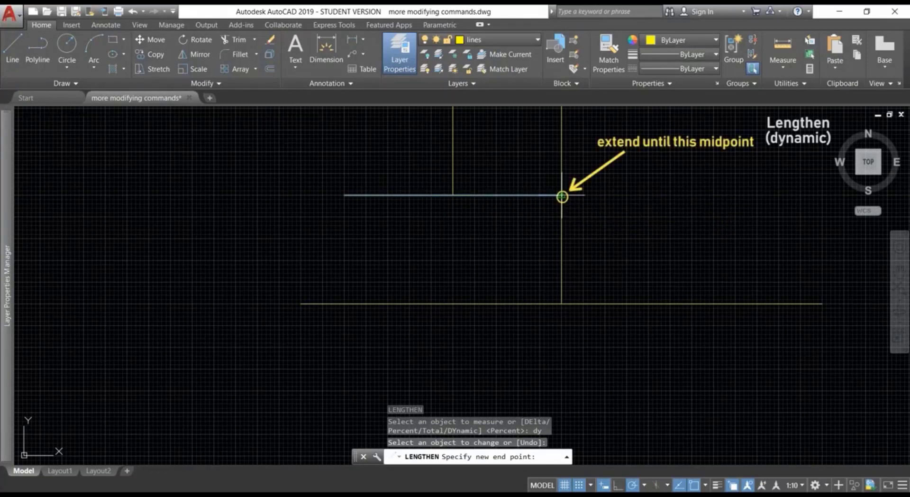
pyautogui.click(562, 196)
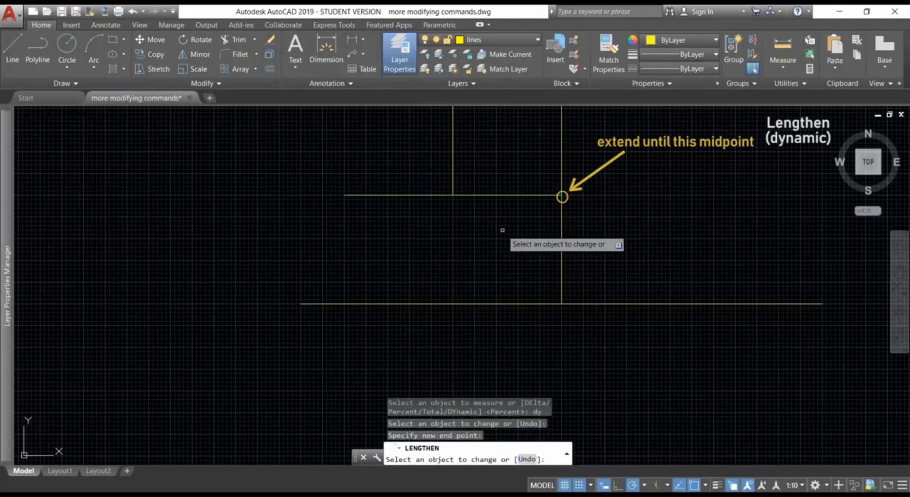
pyautogui.press('Escape')
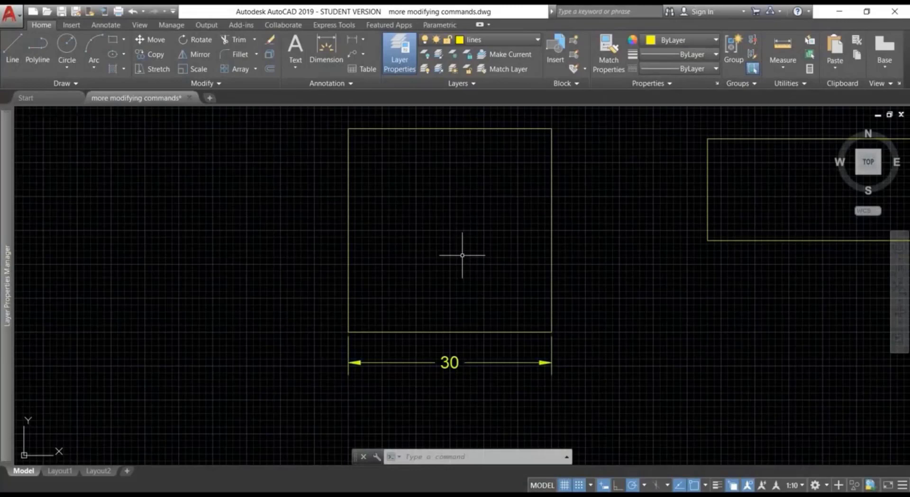
# - Break the square's bottom edge with the First point option, leaving a centred gap about 10 units wide
pyautogui.click(219, 84)
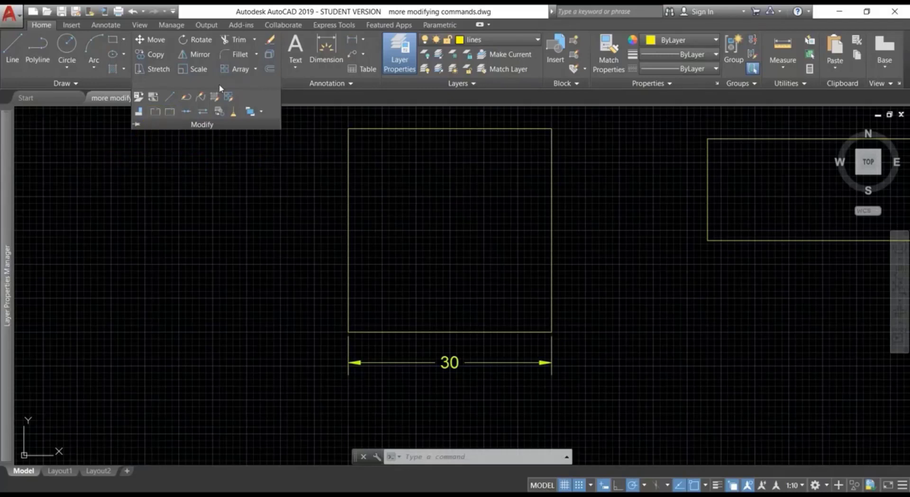
pyautogui.click(155, 111)
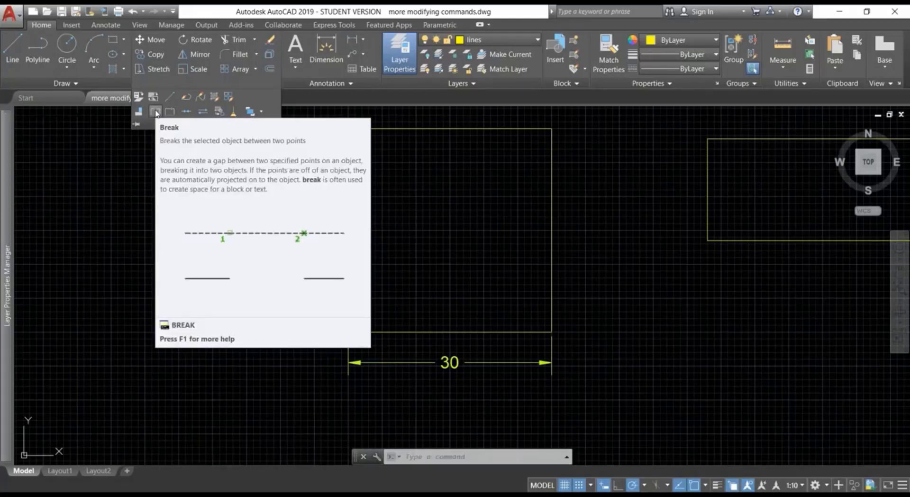
pyautogui.click(156, 112)
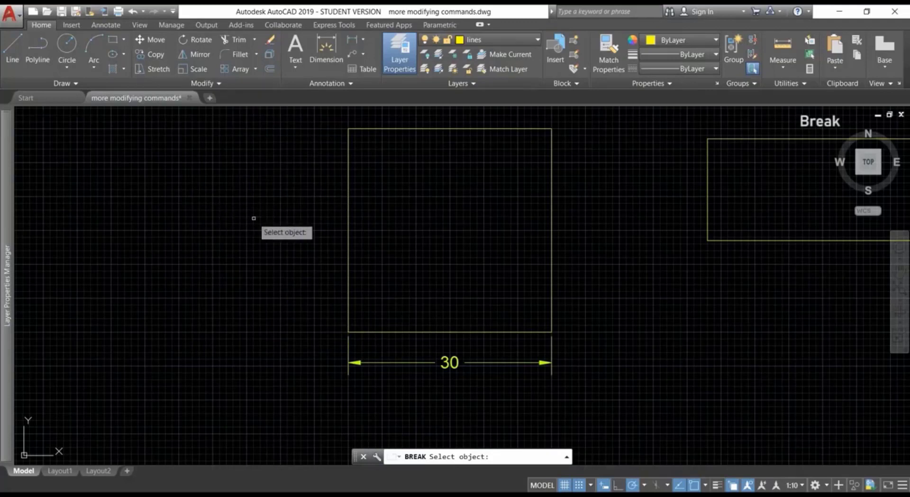
pyautogui.scroll(2, 481, 329)
pyautogui.click(479, 328)
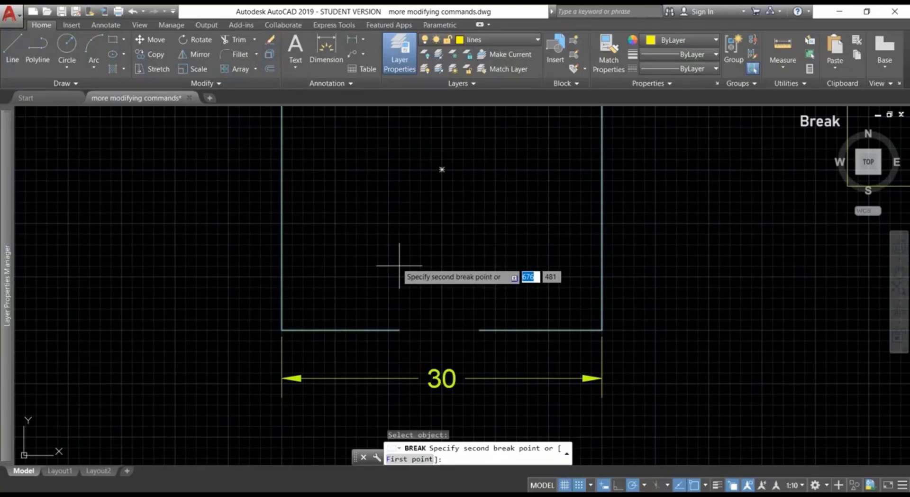
pyautogui.write('f')
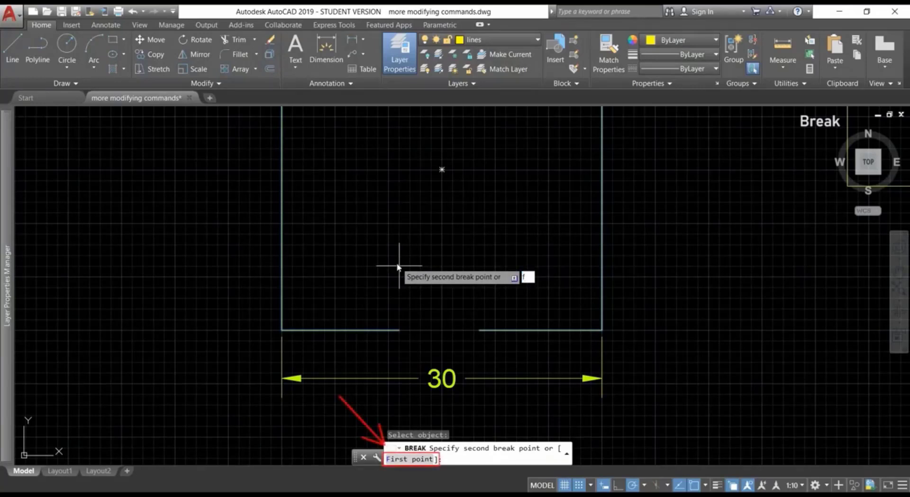
pyautogui.press('Return')
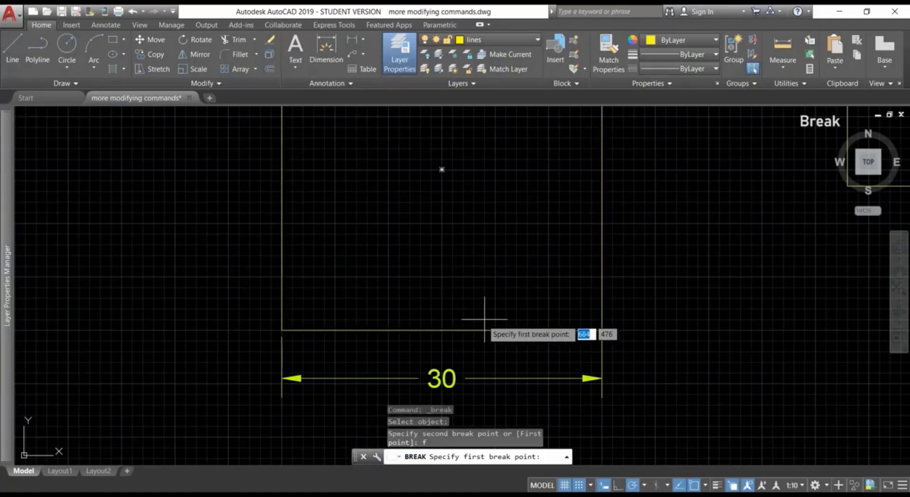
pyautogui.scroll(4, 485, 327)
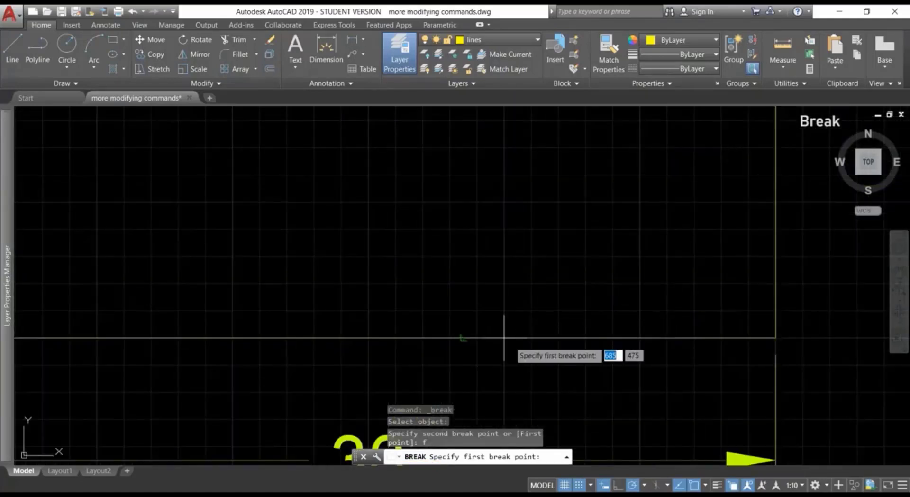
pyautogui.click(504, 310)
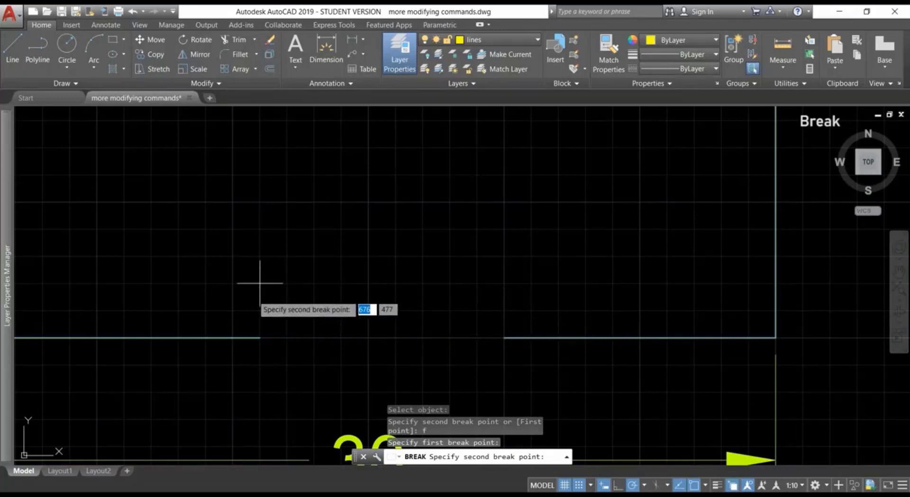
pyautogui.click(232, 310)
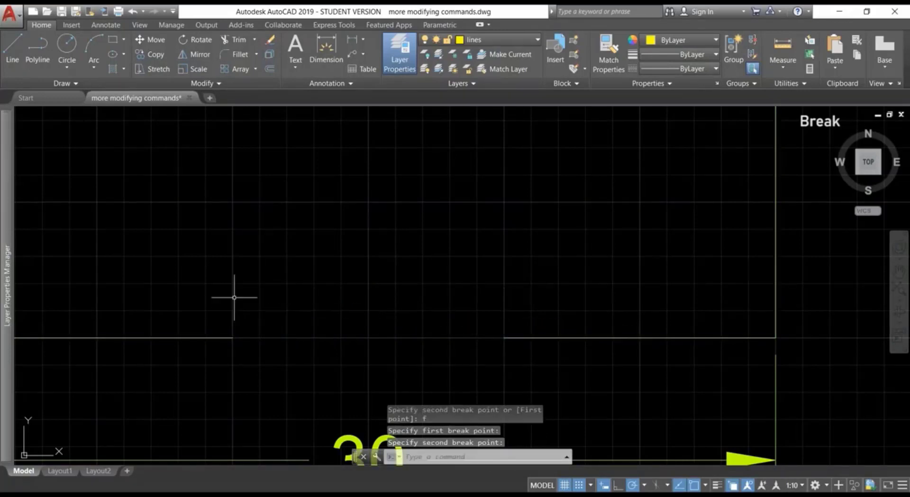
pyautogui.scroll(-4, 284, 244)
pyautogui.moveTo(386, 145); pyautogui.dragTo(420, 243, button='middle')
pyautogui.press('Return')
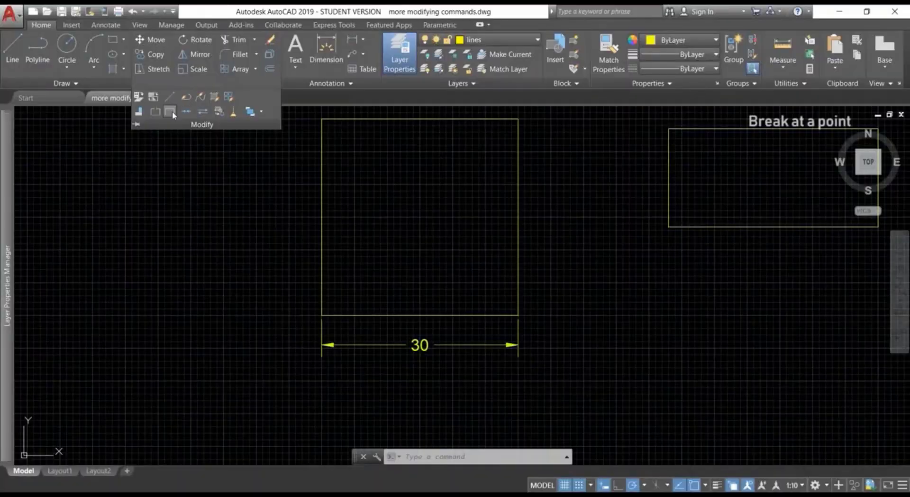
# - Break the square's right edge at a single point below its midpoint and select the lower part to check the split
pyautogui.click(172, 112)
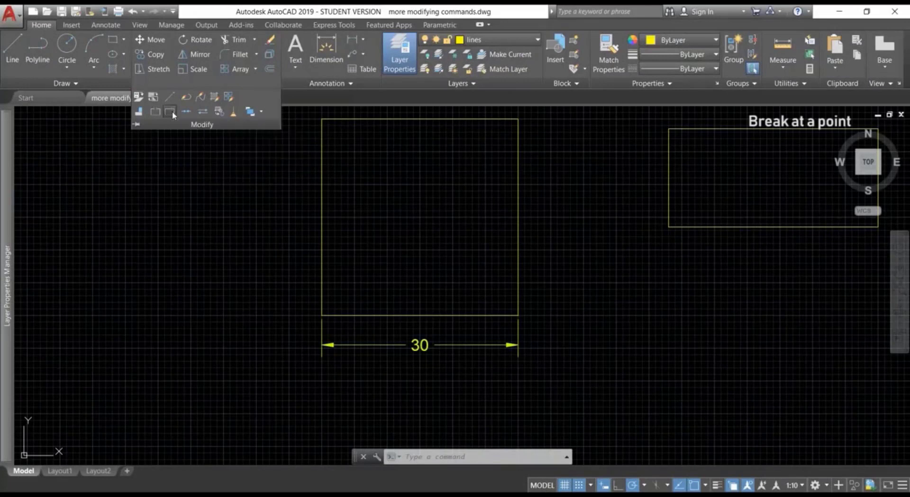
pyautogui.click(322, 253)
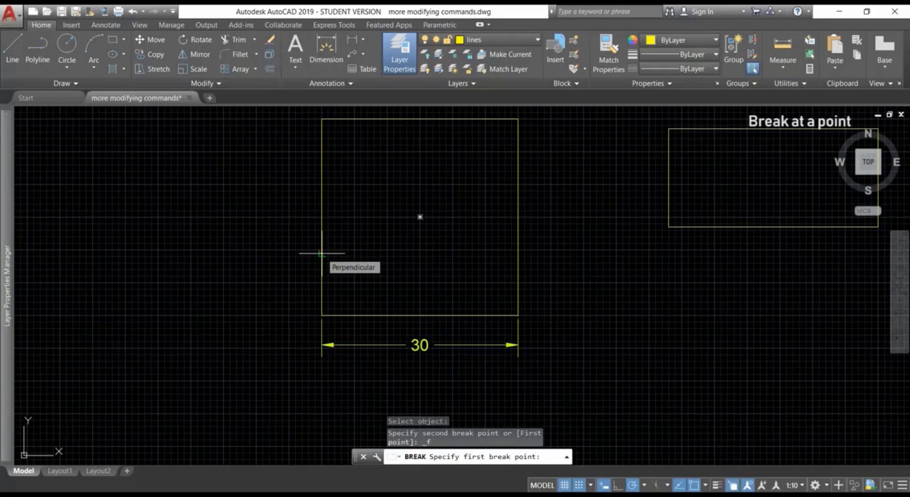
pyautogui.scroll(2, 455, 270)
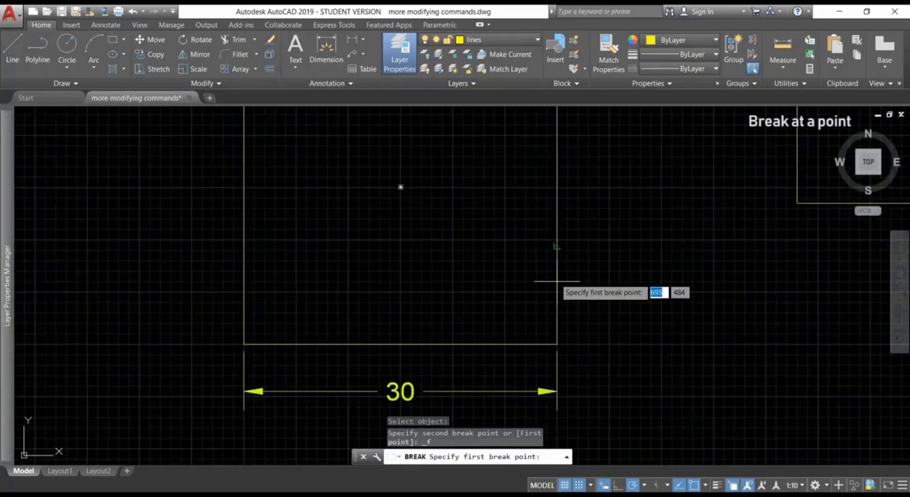
pyautogui.click(546, 238)
pyautogui.write('@')
pyautogui.press('Return')
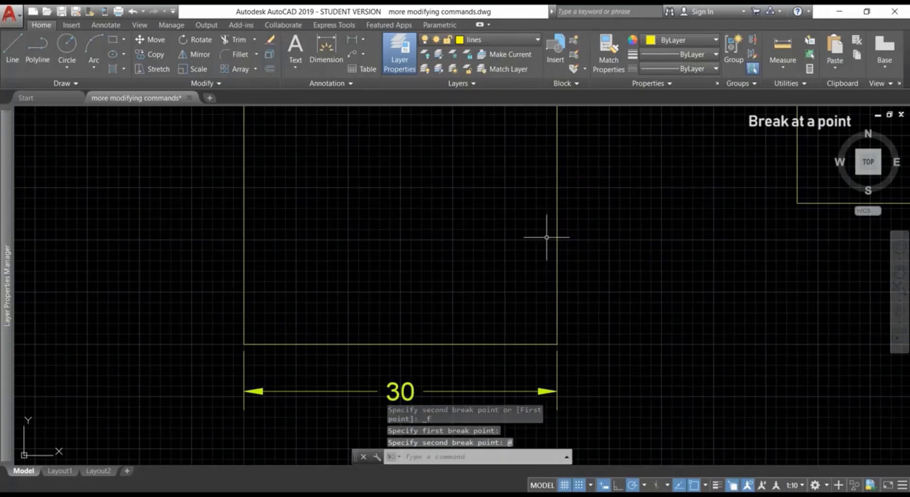
pyautogui.scroll(4, 546, 237)
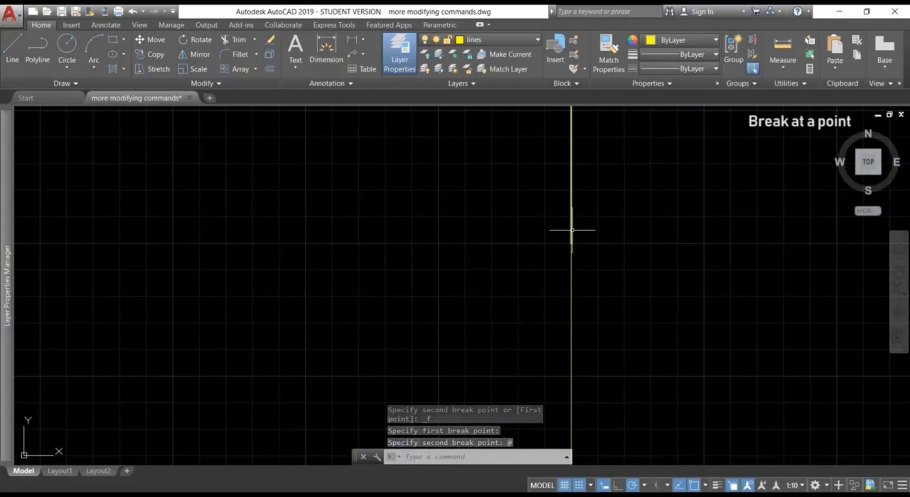
pyautogui.click(571, 279)
pyautogui.scroll(-4, 575, 278)
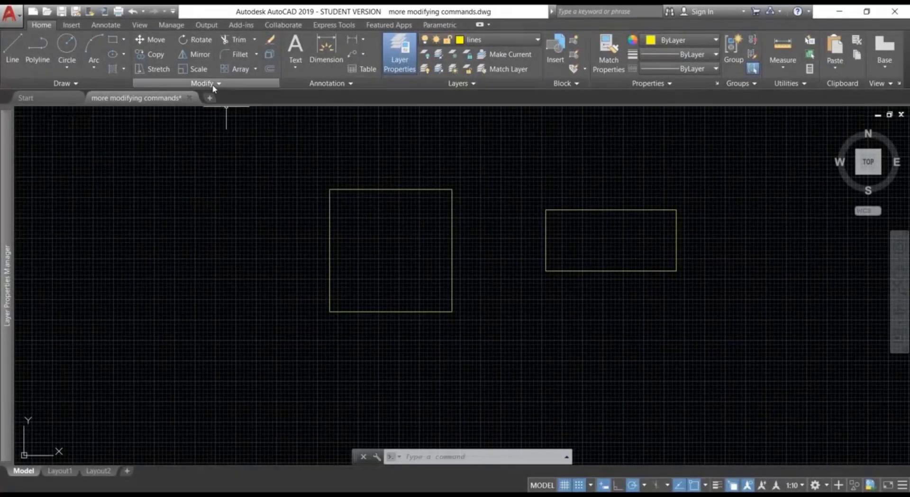
# - Align the rectangle's left edge to the square's right edge using two point pairs, first without scaling and again with scaling
pyautogui.click(213, 84)
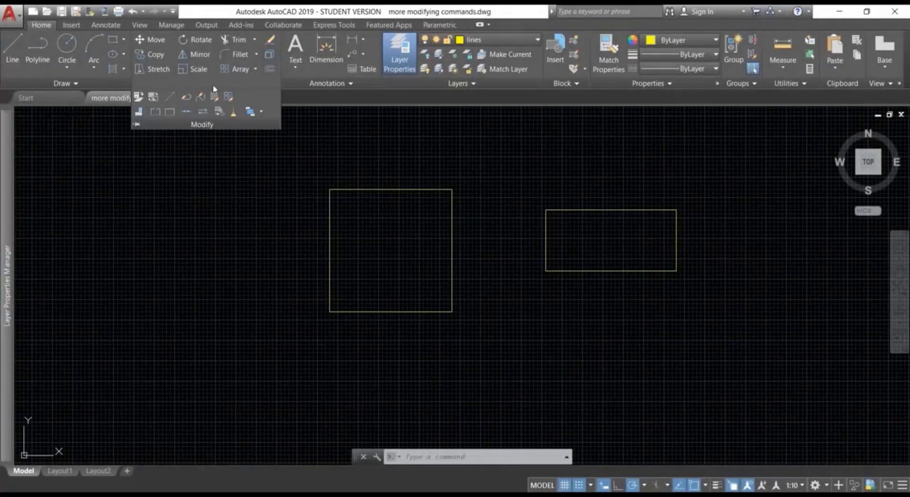
pyautogui.click(139, 113)
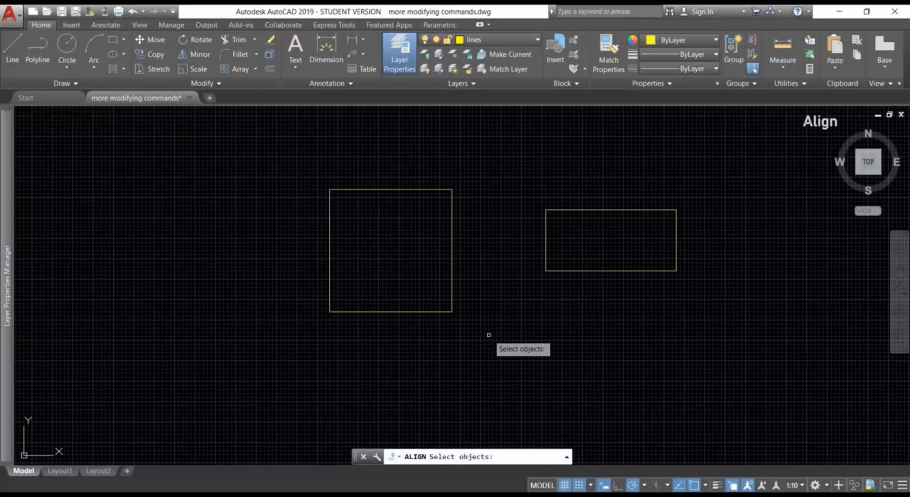
pyautogui.click(545, 251)
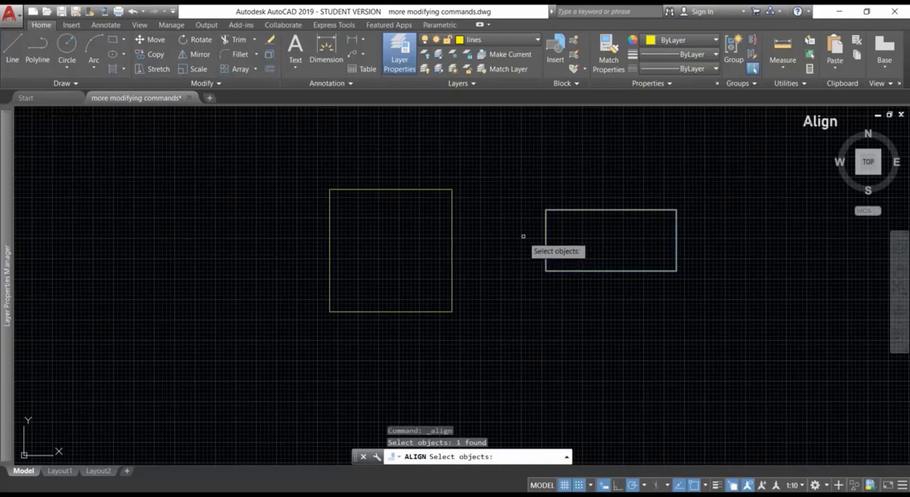
pyautogui.press('Return')
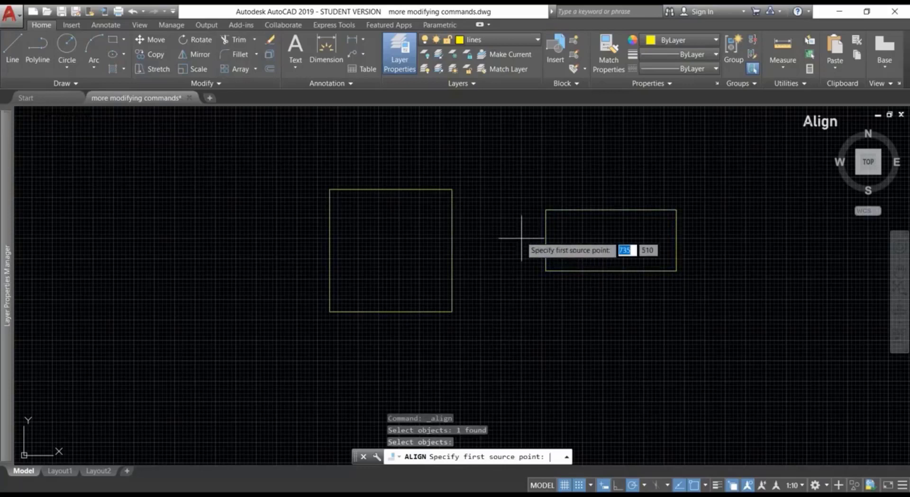
pyautogui.click(546, 209)
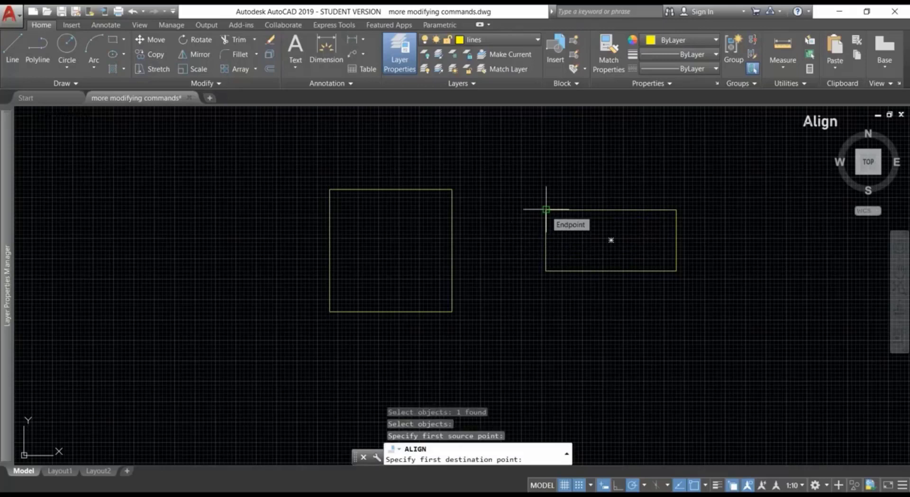
pyautogui.click(452, 189)
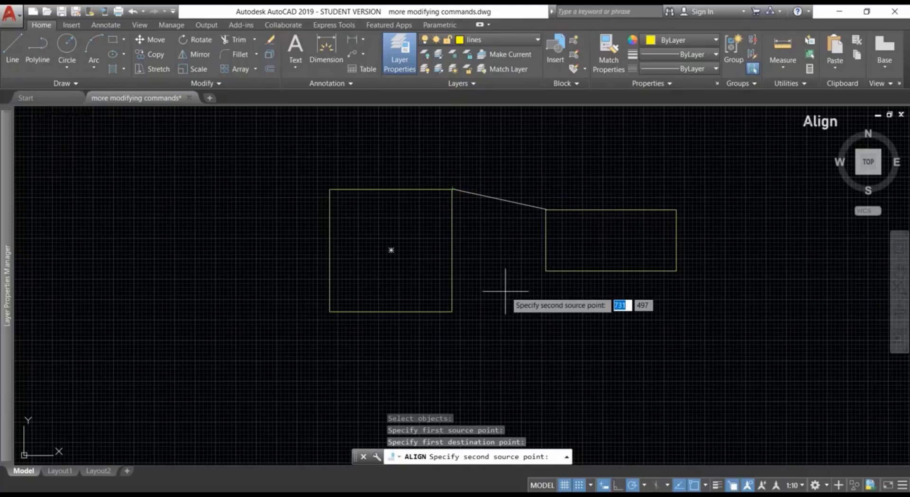
pyautogui.click(546, 271)
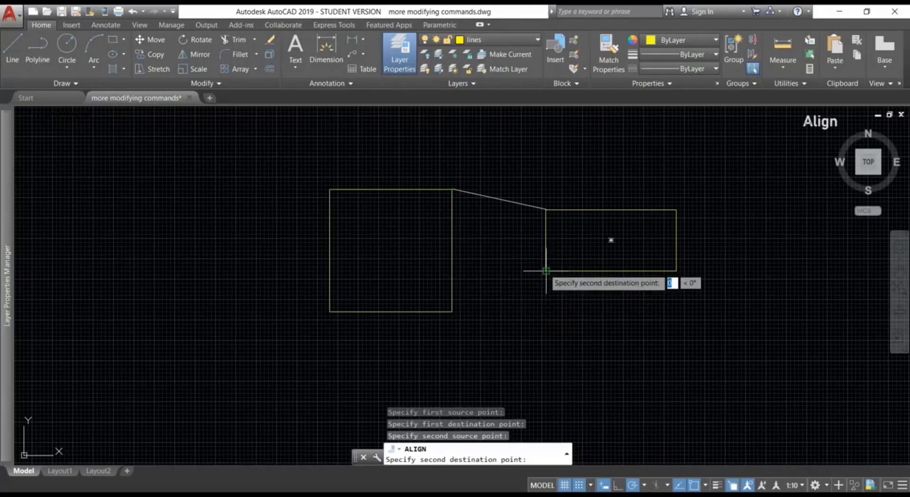
pyautogui.click(452, 311)
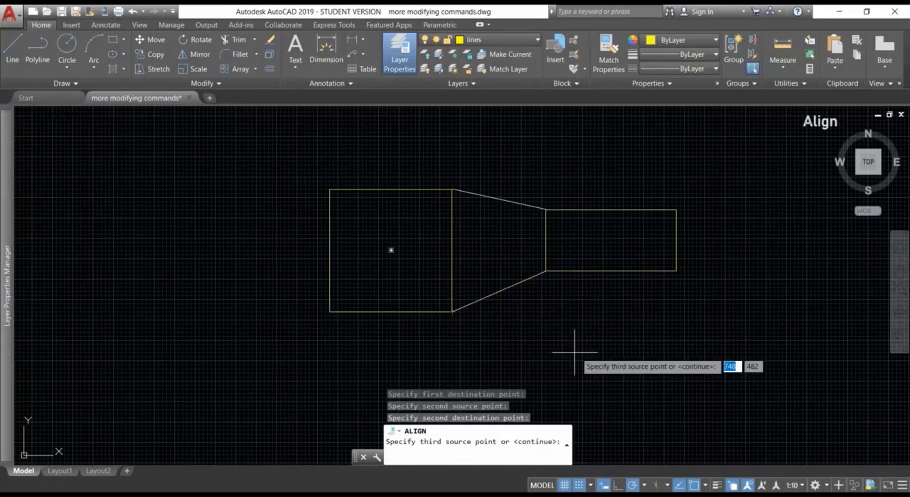
pyautogui.press('Return')
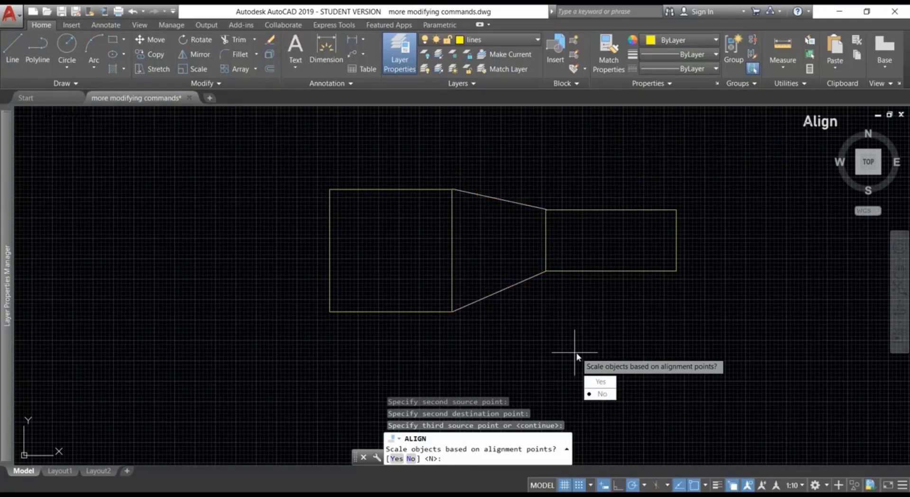
pyautogui.press('Return')
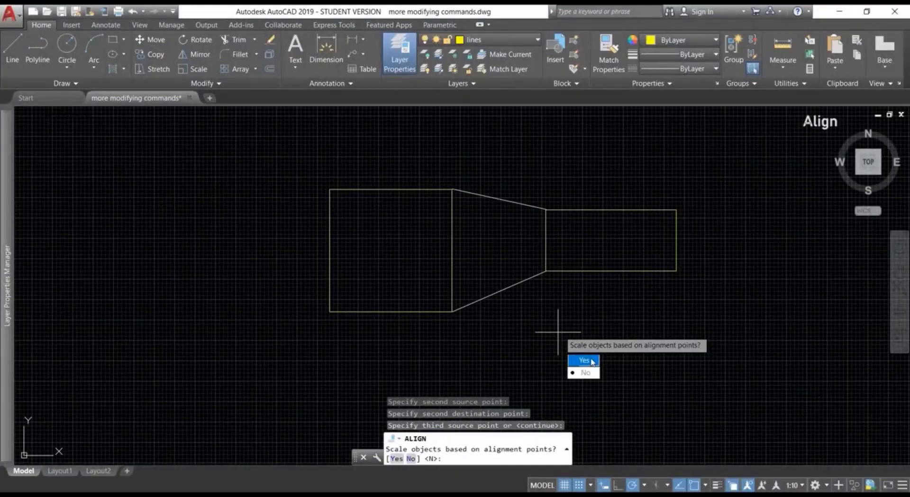
pyautogui.click(585, 360)
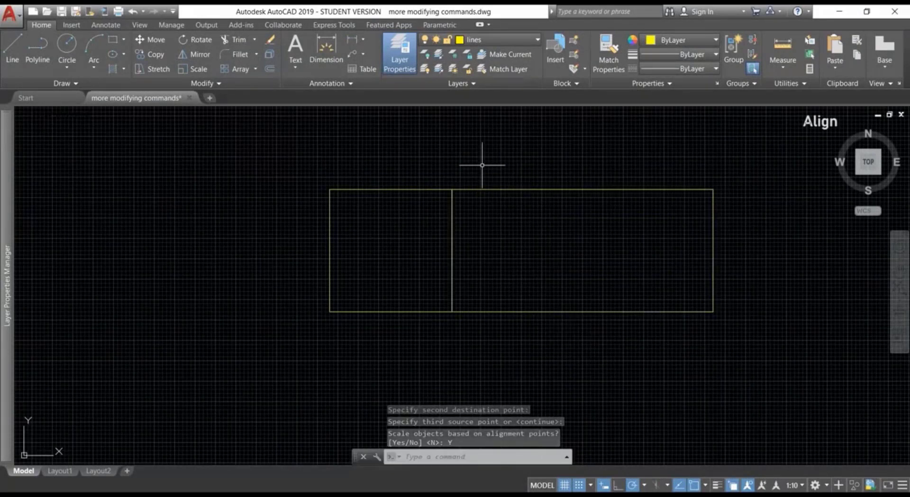
# - Undo the scaled alignment of the rectangle and turn off grid snap and the grid display
pyautogui.hotkey('ctrl', 'z')
pyautogui.press('F9')
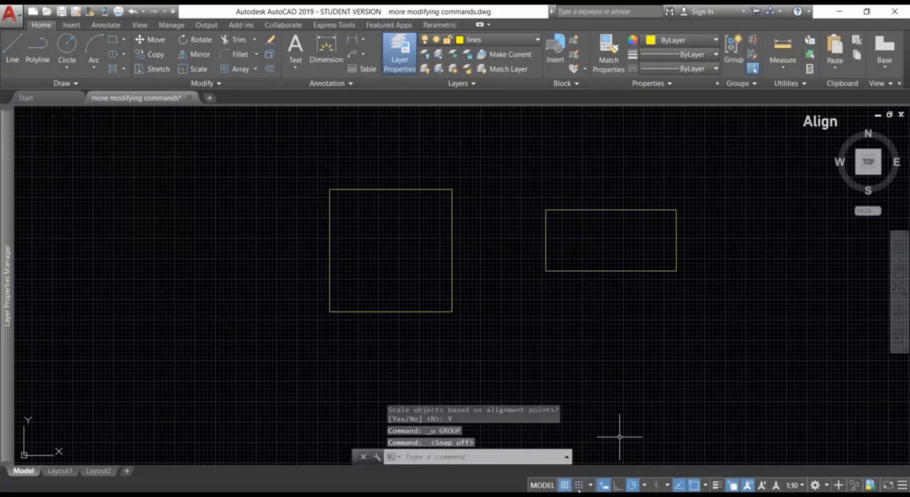
pyautogui.press('F7')
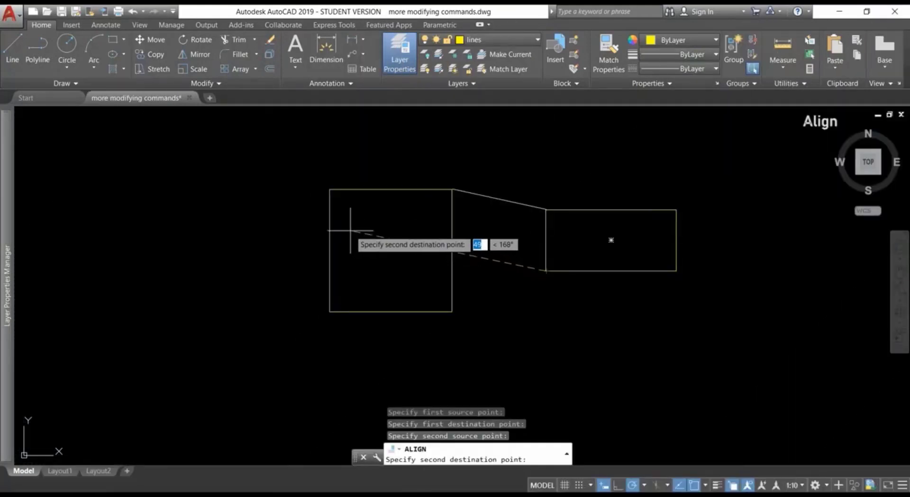
# - Align the rectangle's left edge along the square's diagonal, from upper-right to lower-left corner, without scaling
pyautogui.click(329, 312)
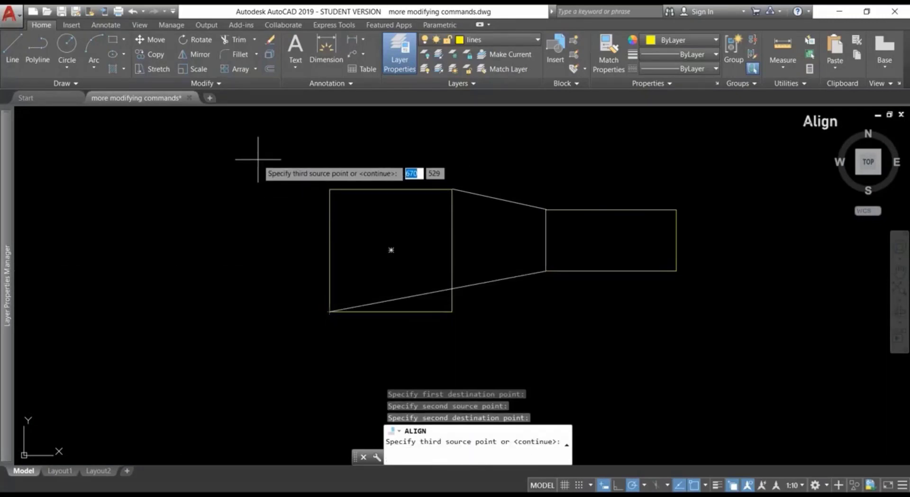
pyautogui.press('Return')
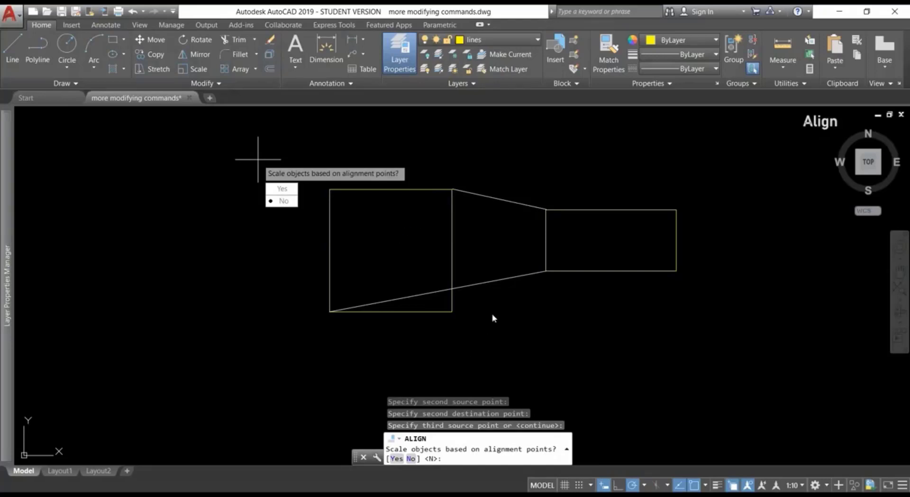
pyautogui.write('n')
pyautogui.press('Return')
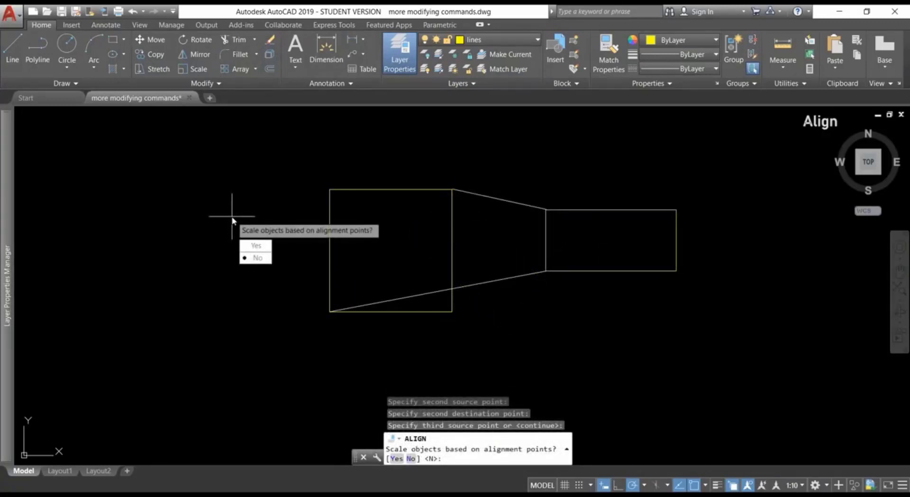
# - Align the rectangle's left edge to the square's diagonal again, scaling the rectangle based on the alignment points
pyautogui.write('y')
pyautogui.press('Return')
pyautogui.scroll(-4, 259, 224)
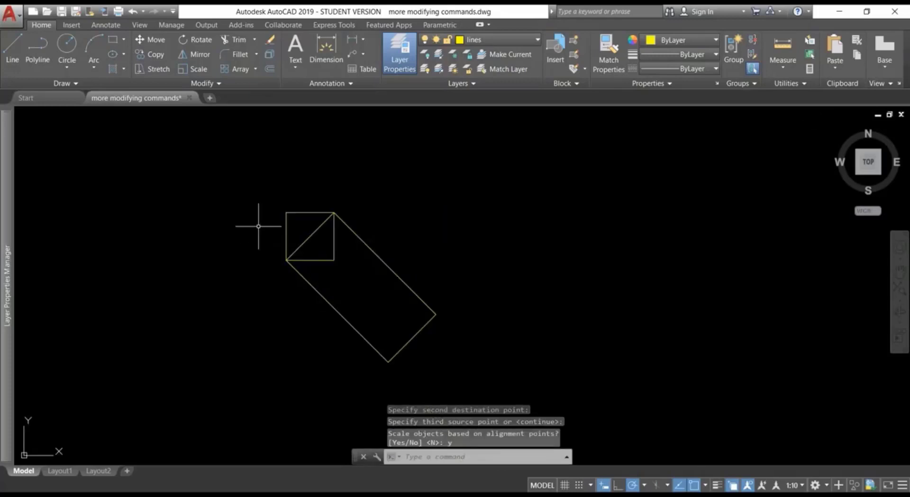